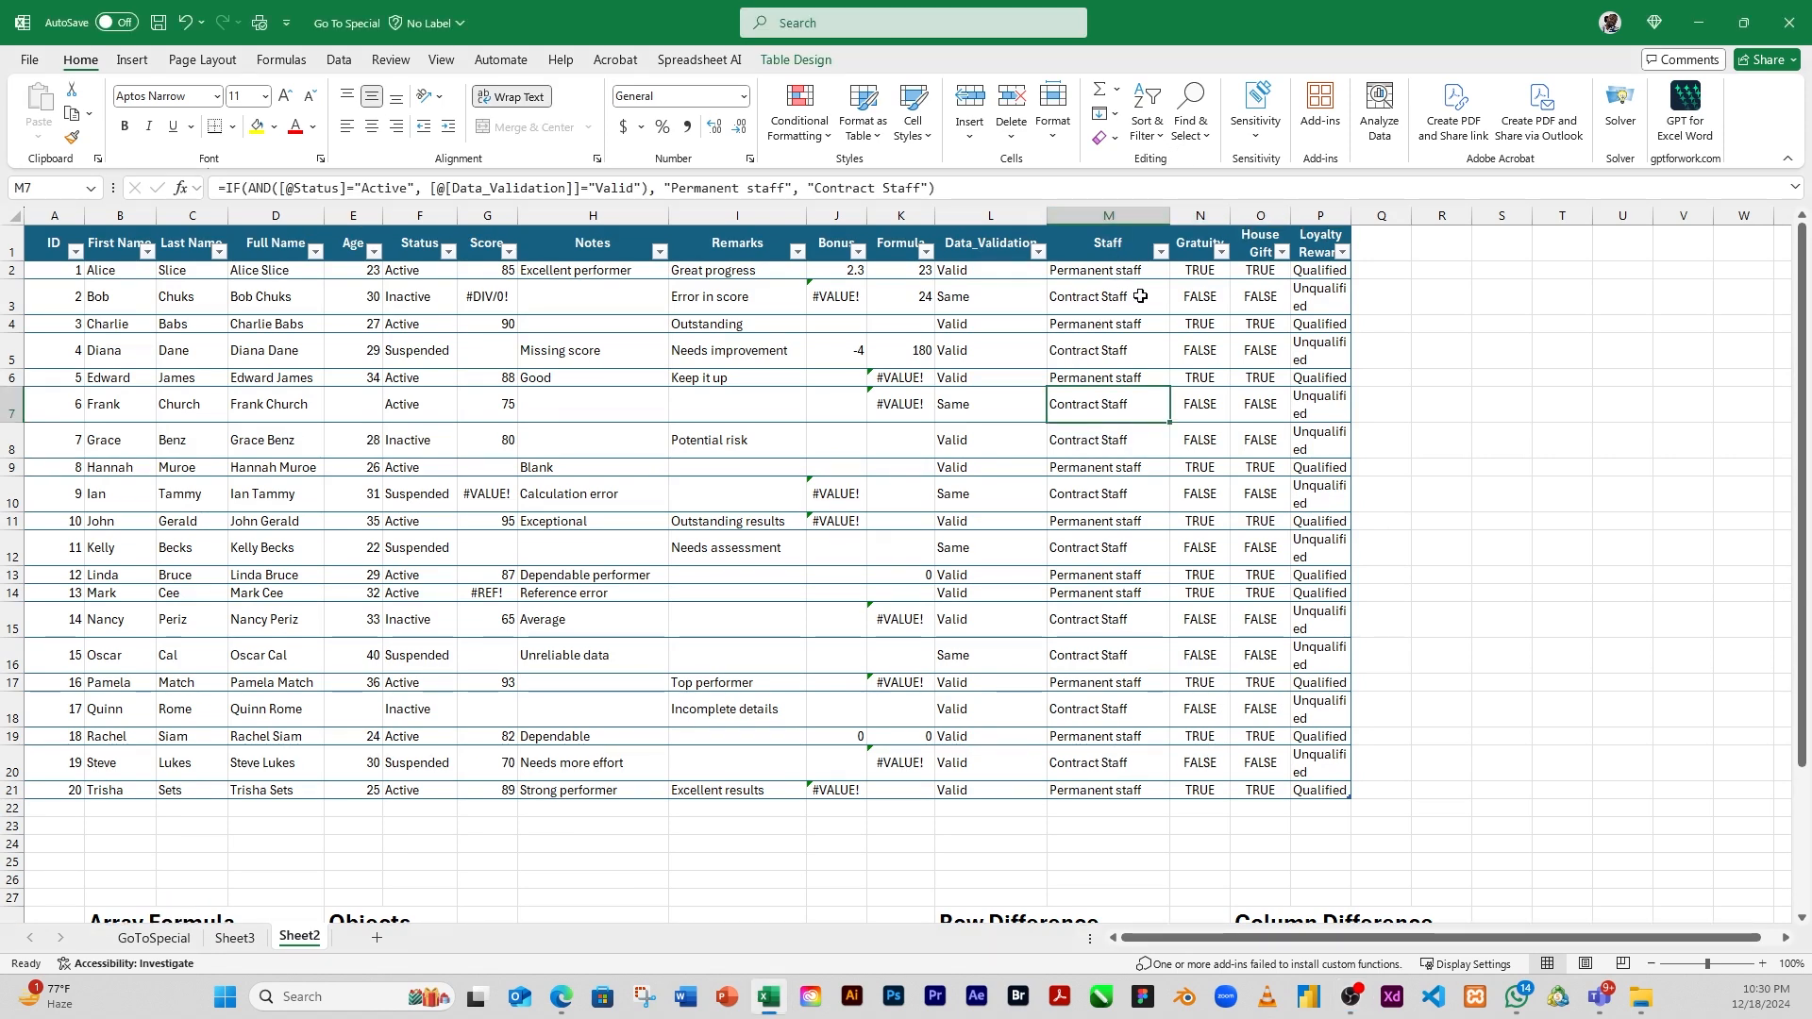
Open the Go To Special dialog to look over its selection options, and close it without selecting anything
left_click(1198, 137)
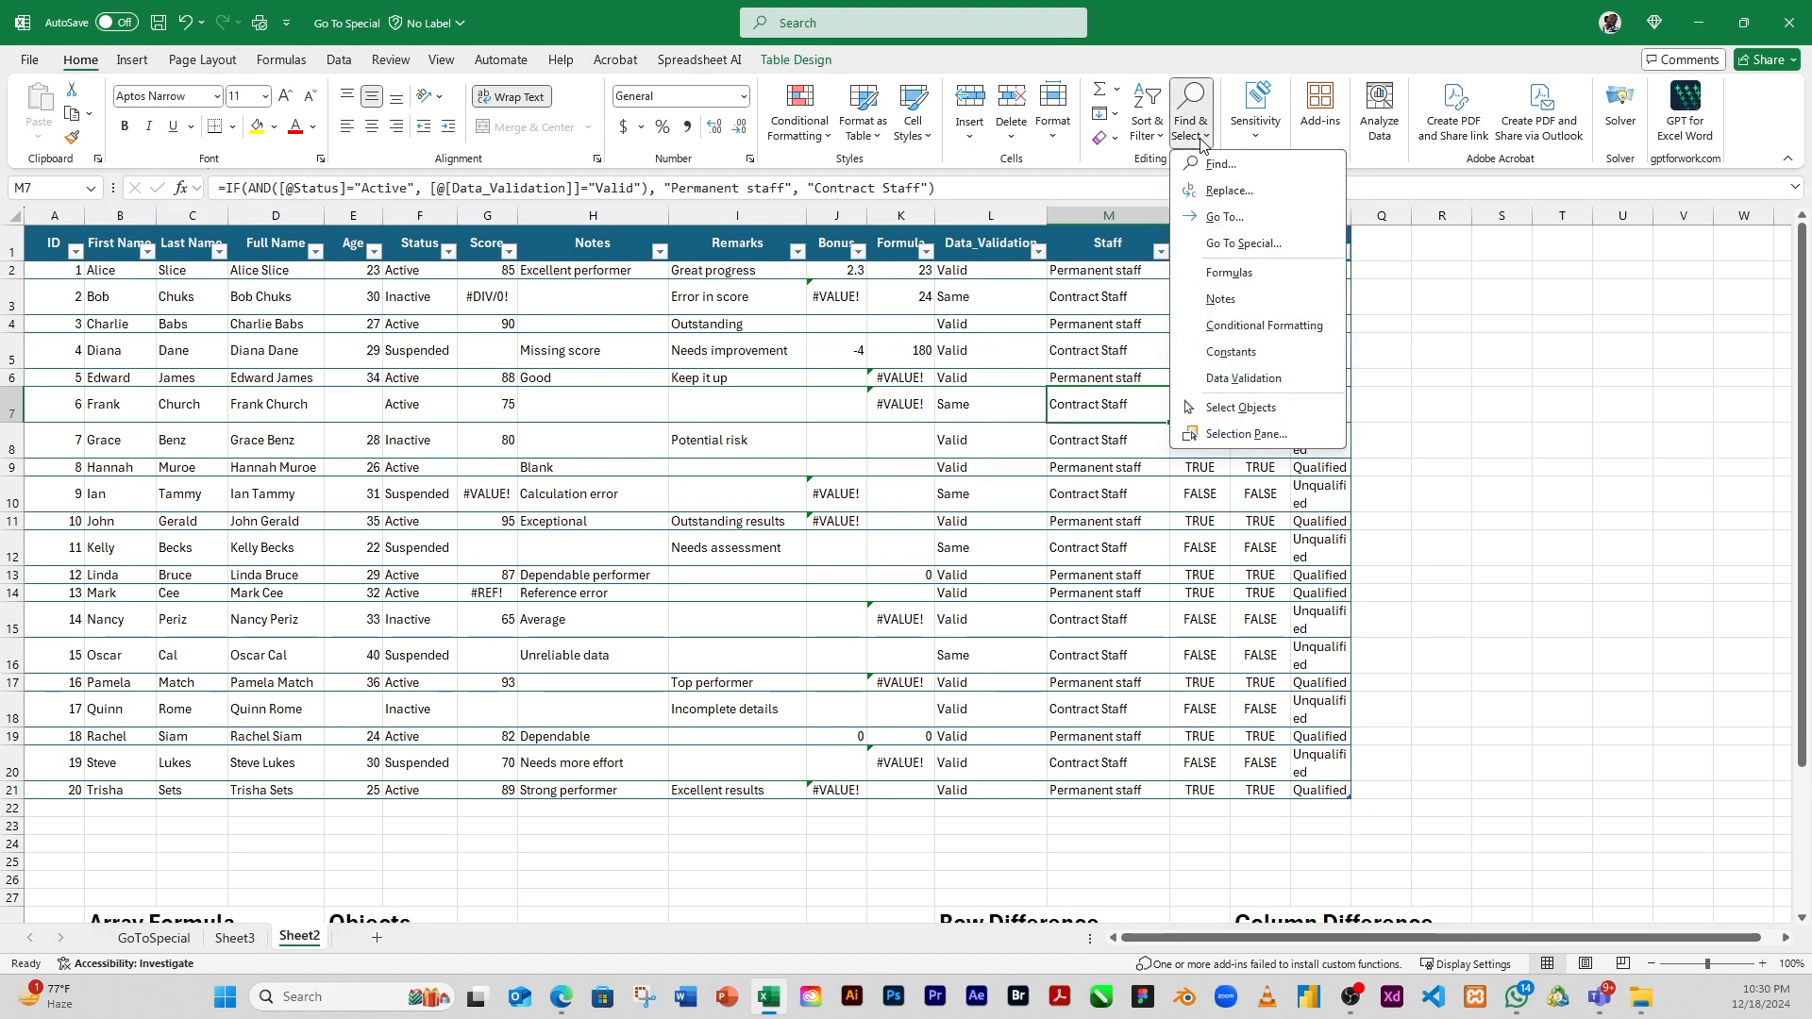
left_click(1233, 247)
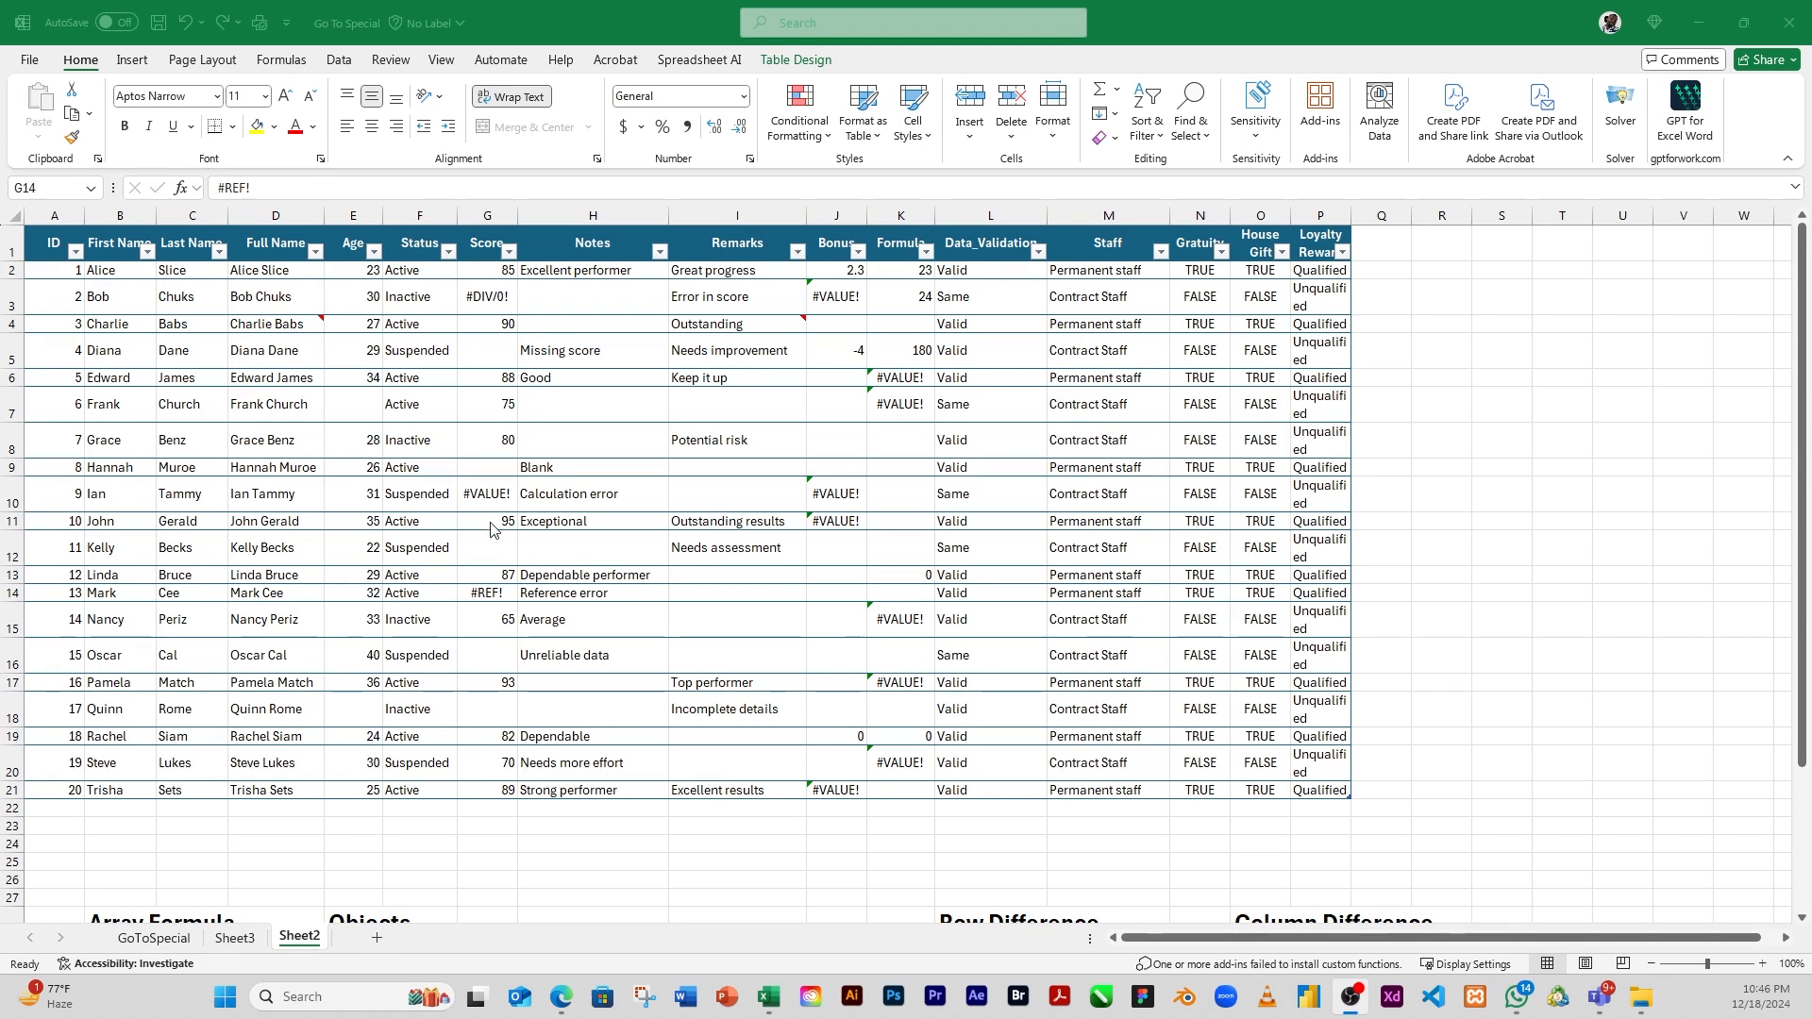
left_click(81, 64)
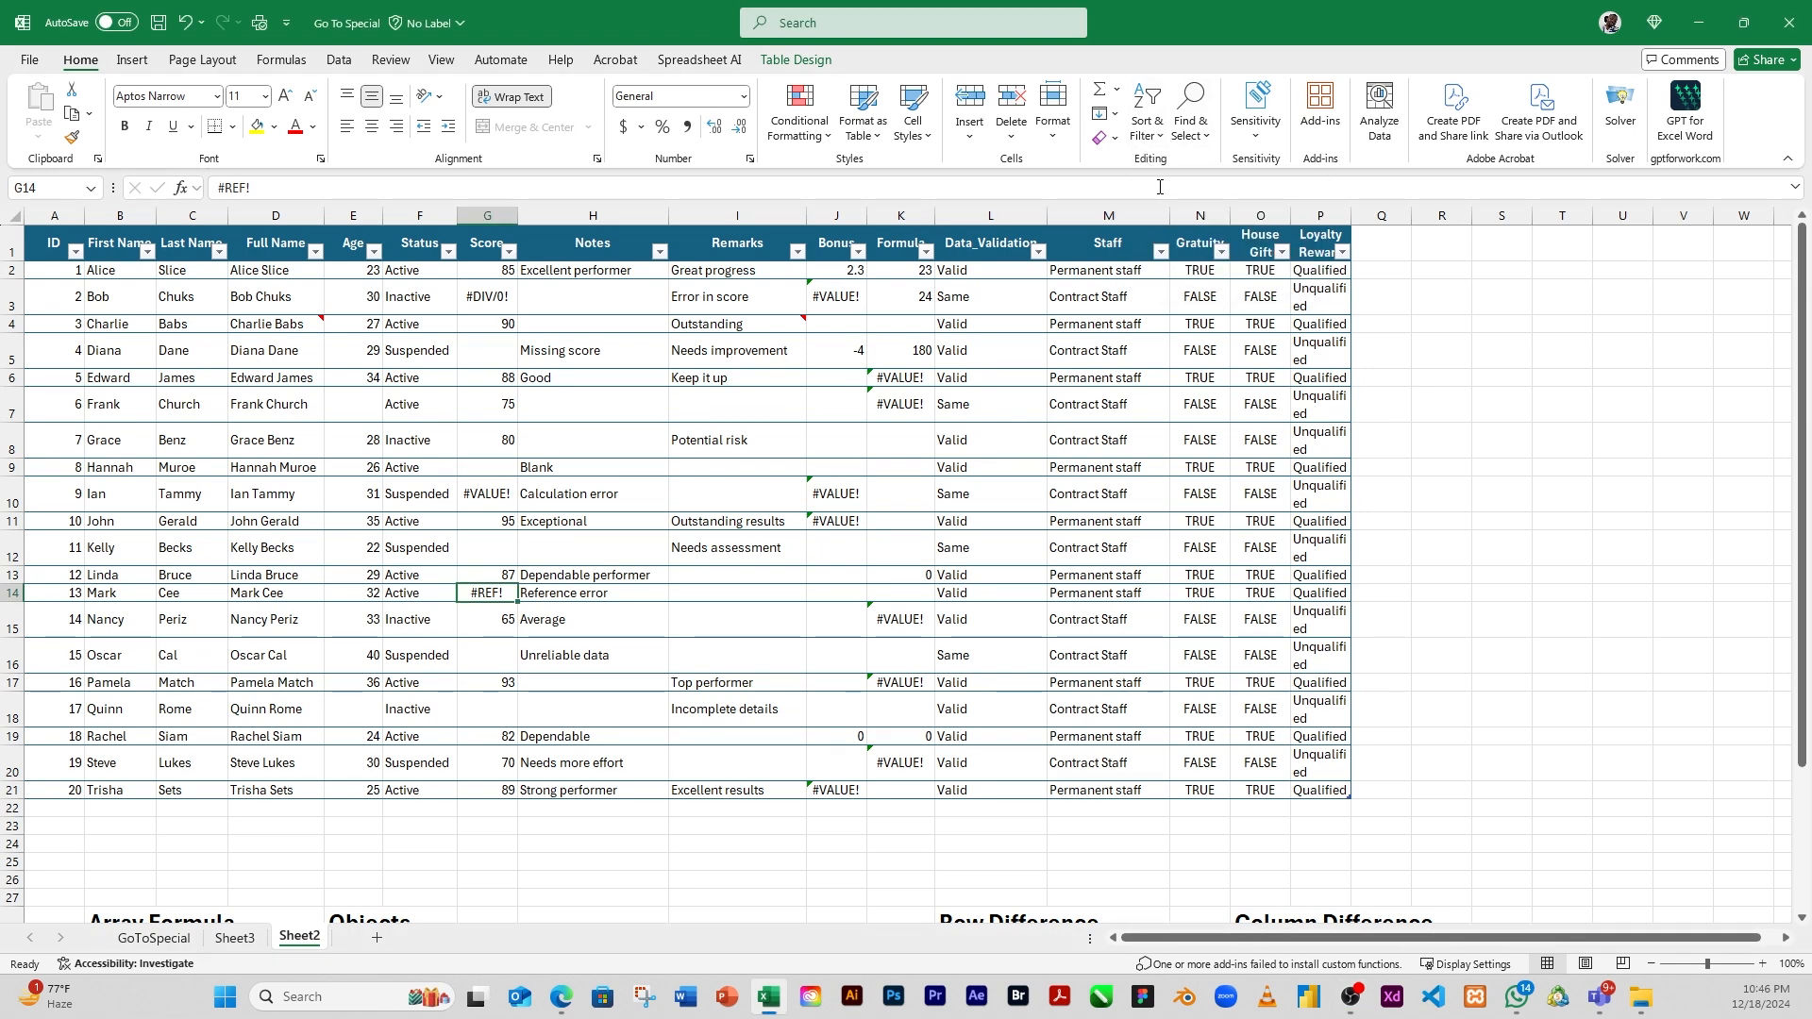
left_click(1212, 143)
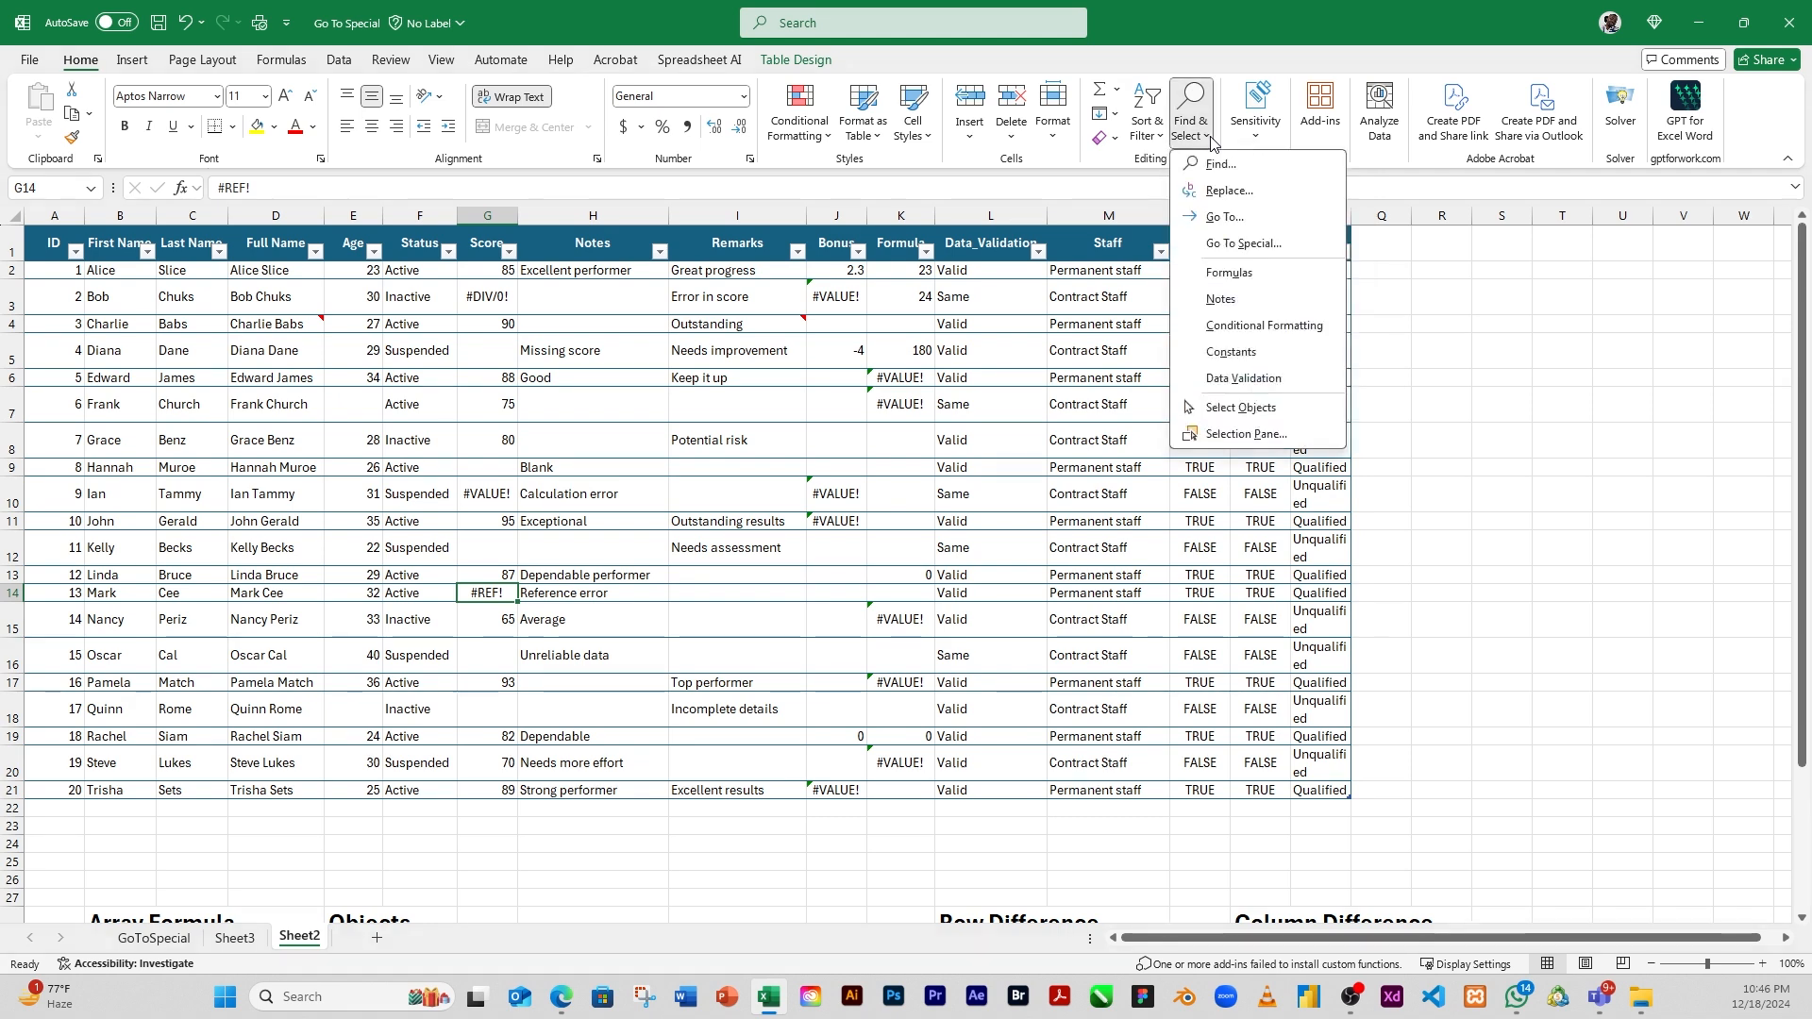
left_click(1231, 246)
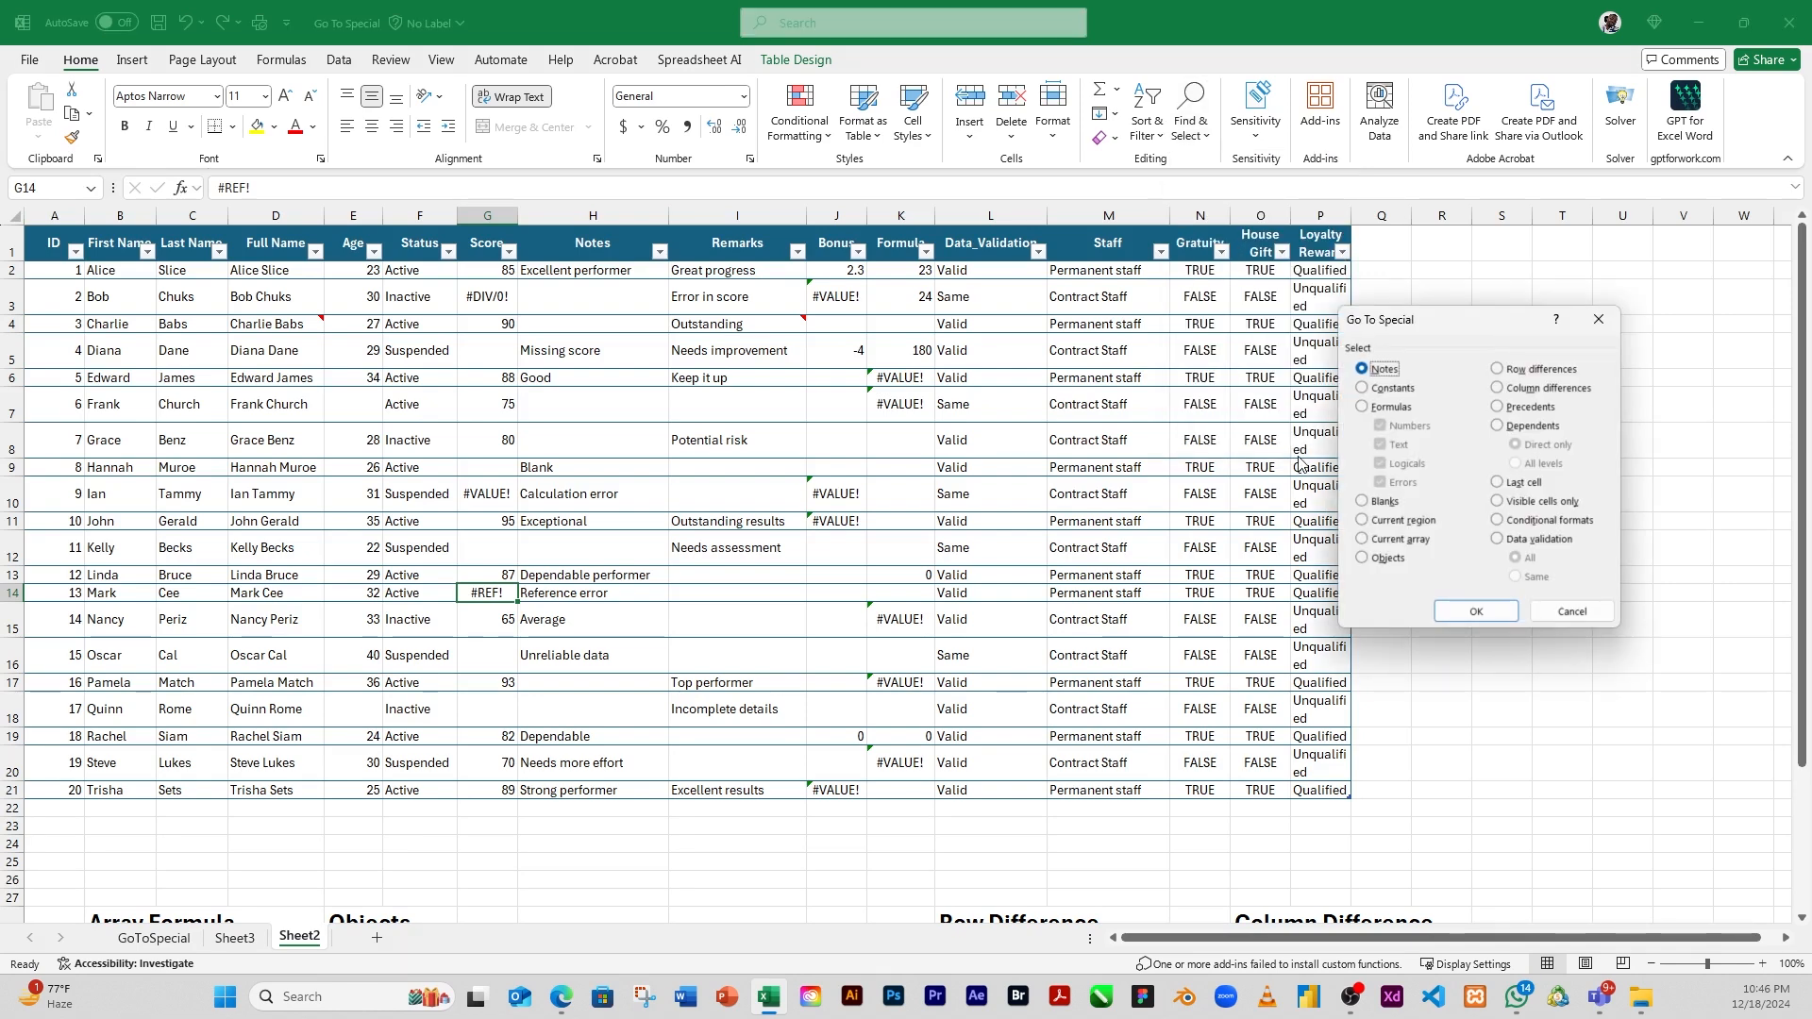
key("Escape")
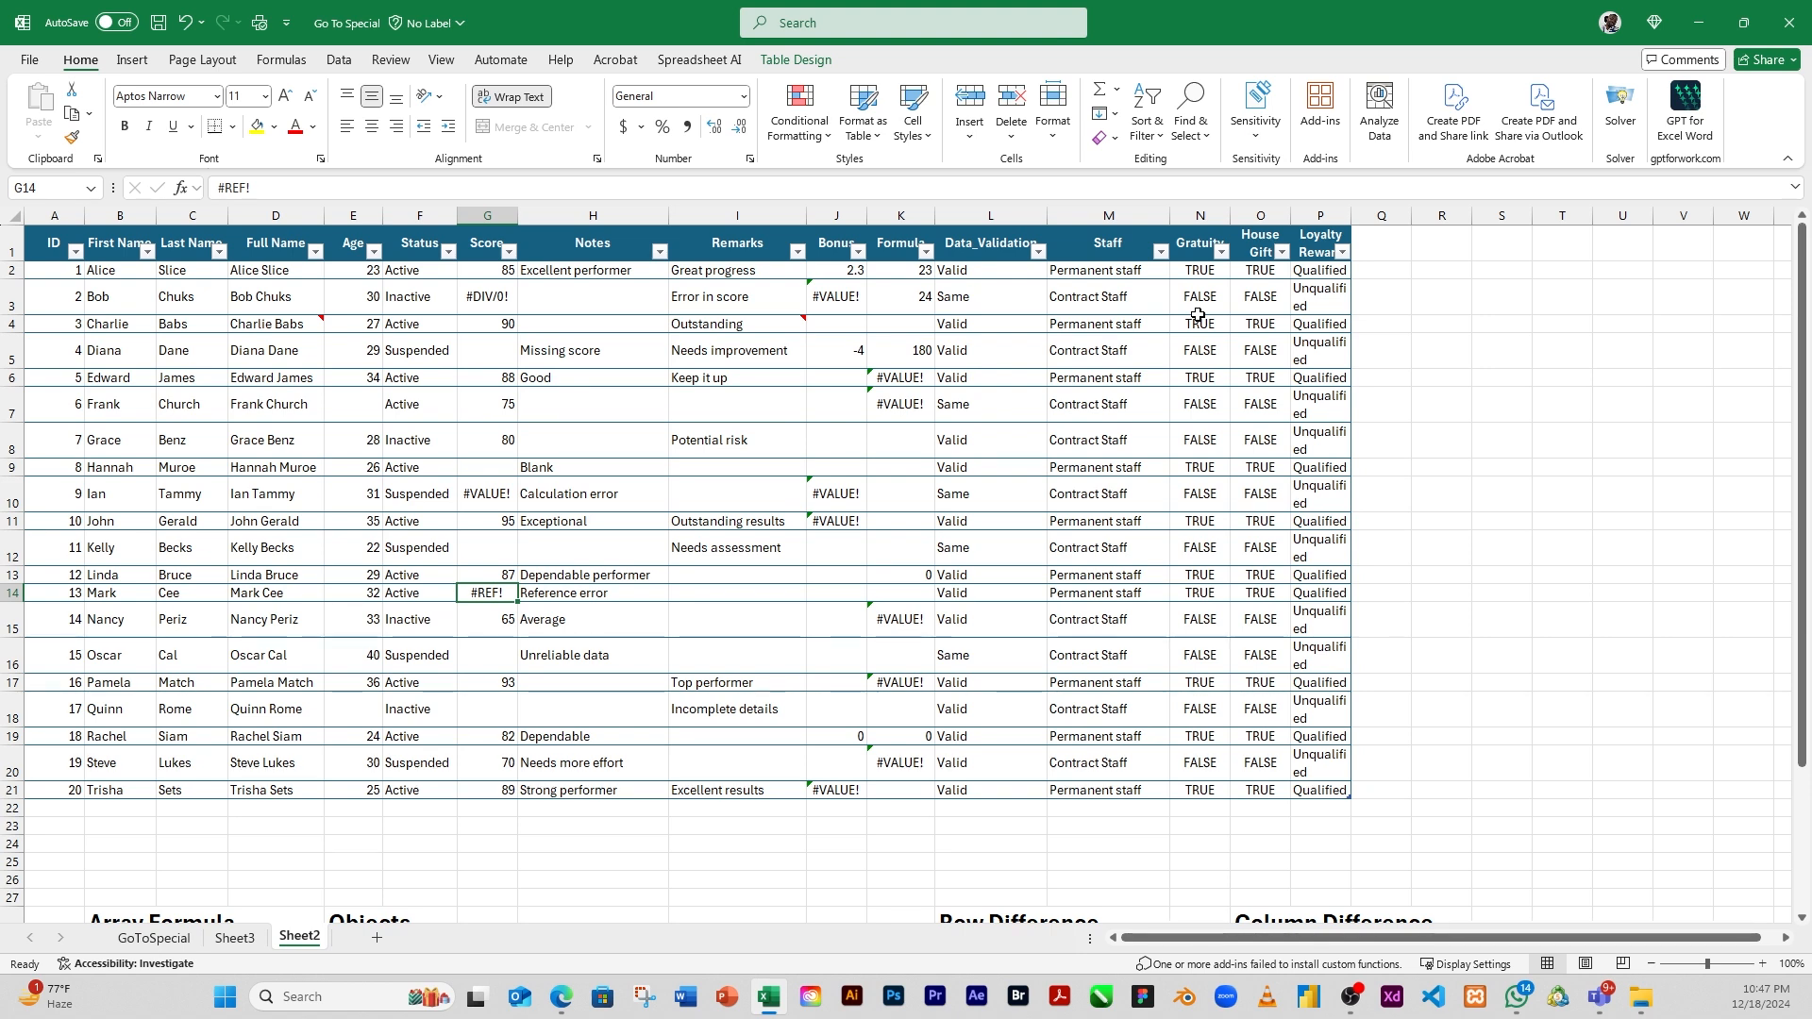
Reach the Go To Special options through the Go To dialog, and cancel without making a selection
key("ctrl+g")
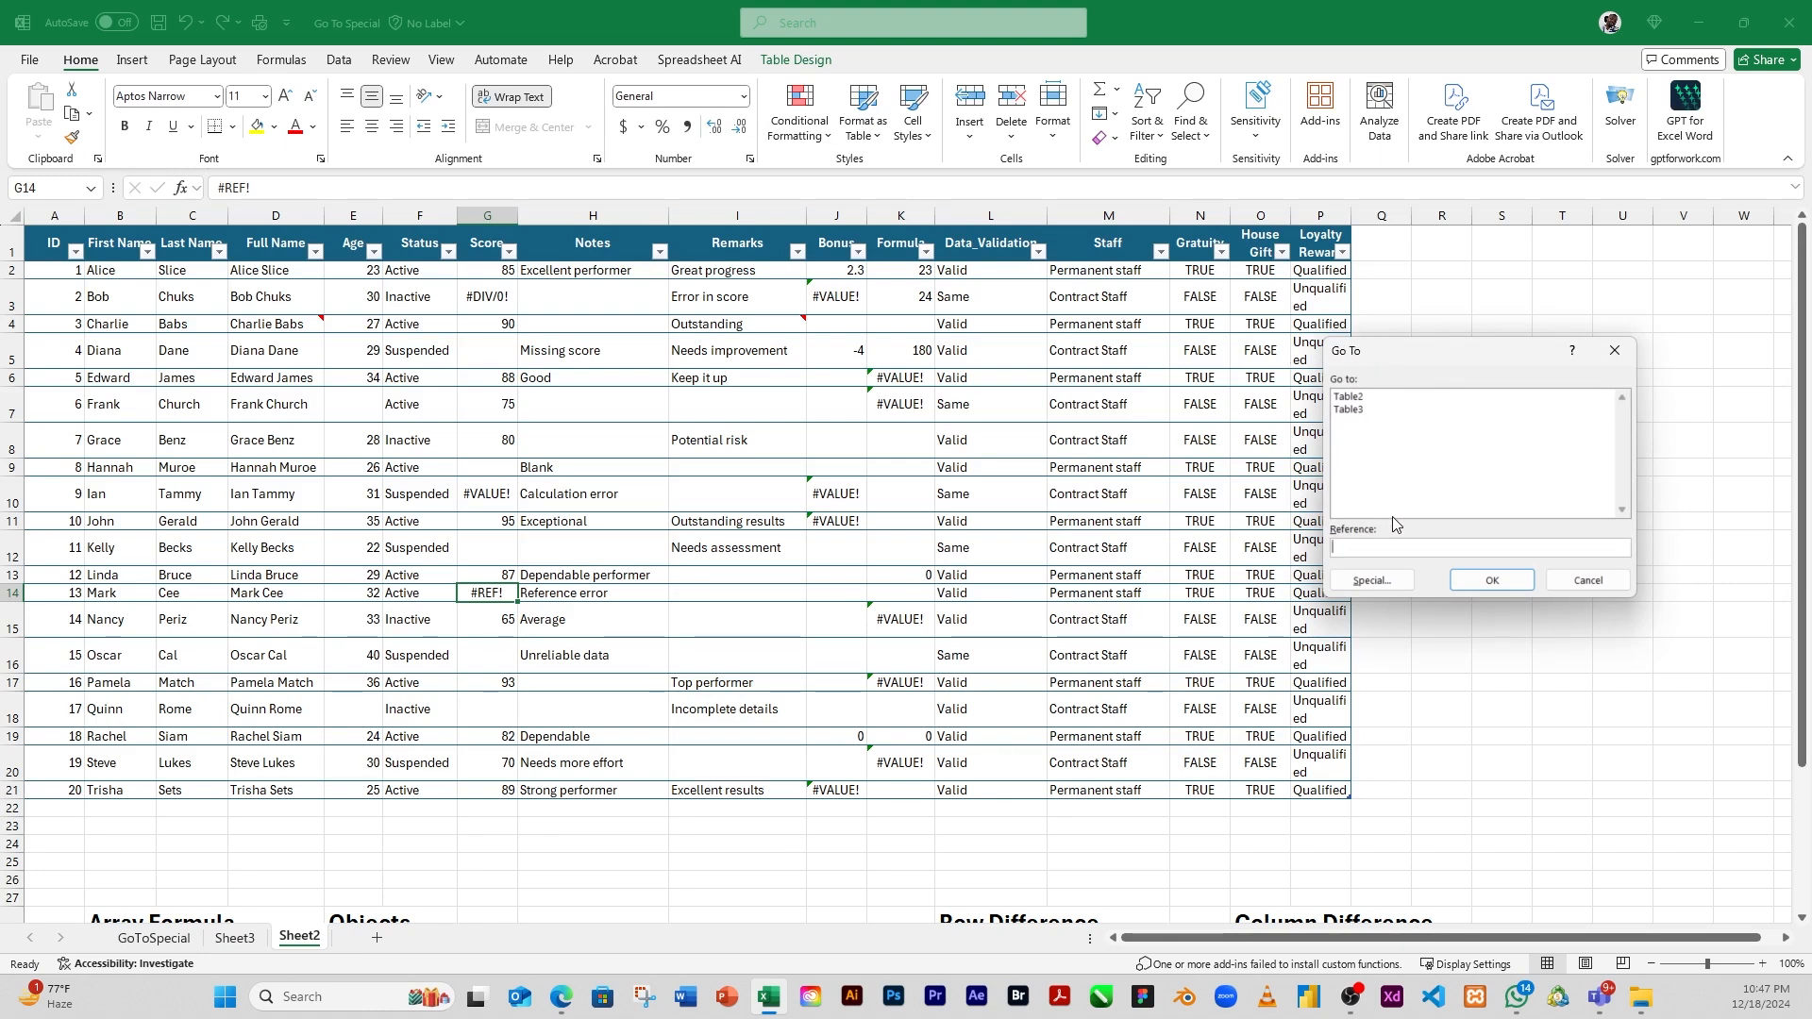
left_click(1384, 582)
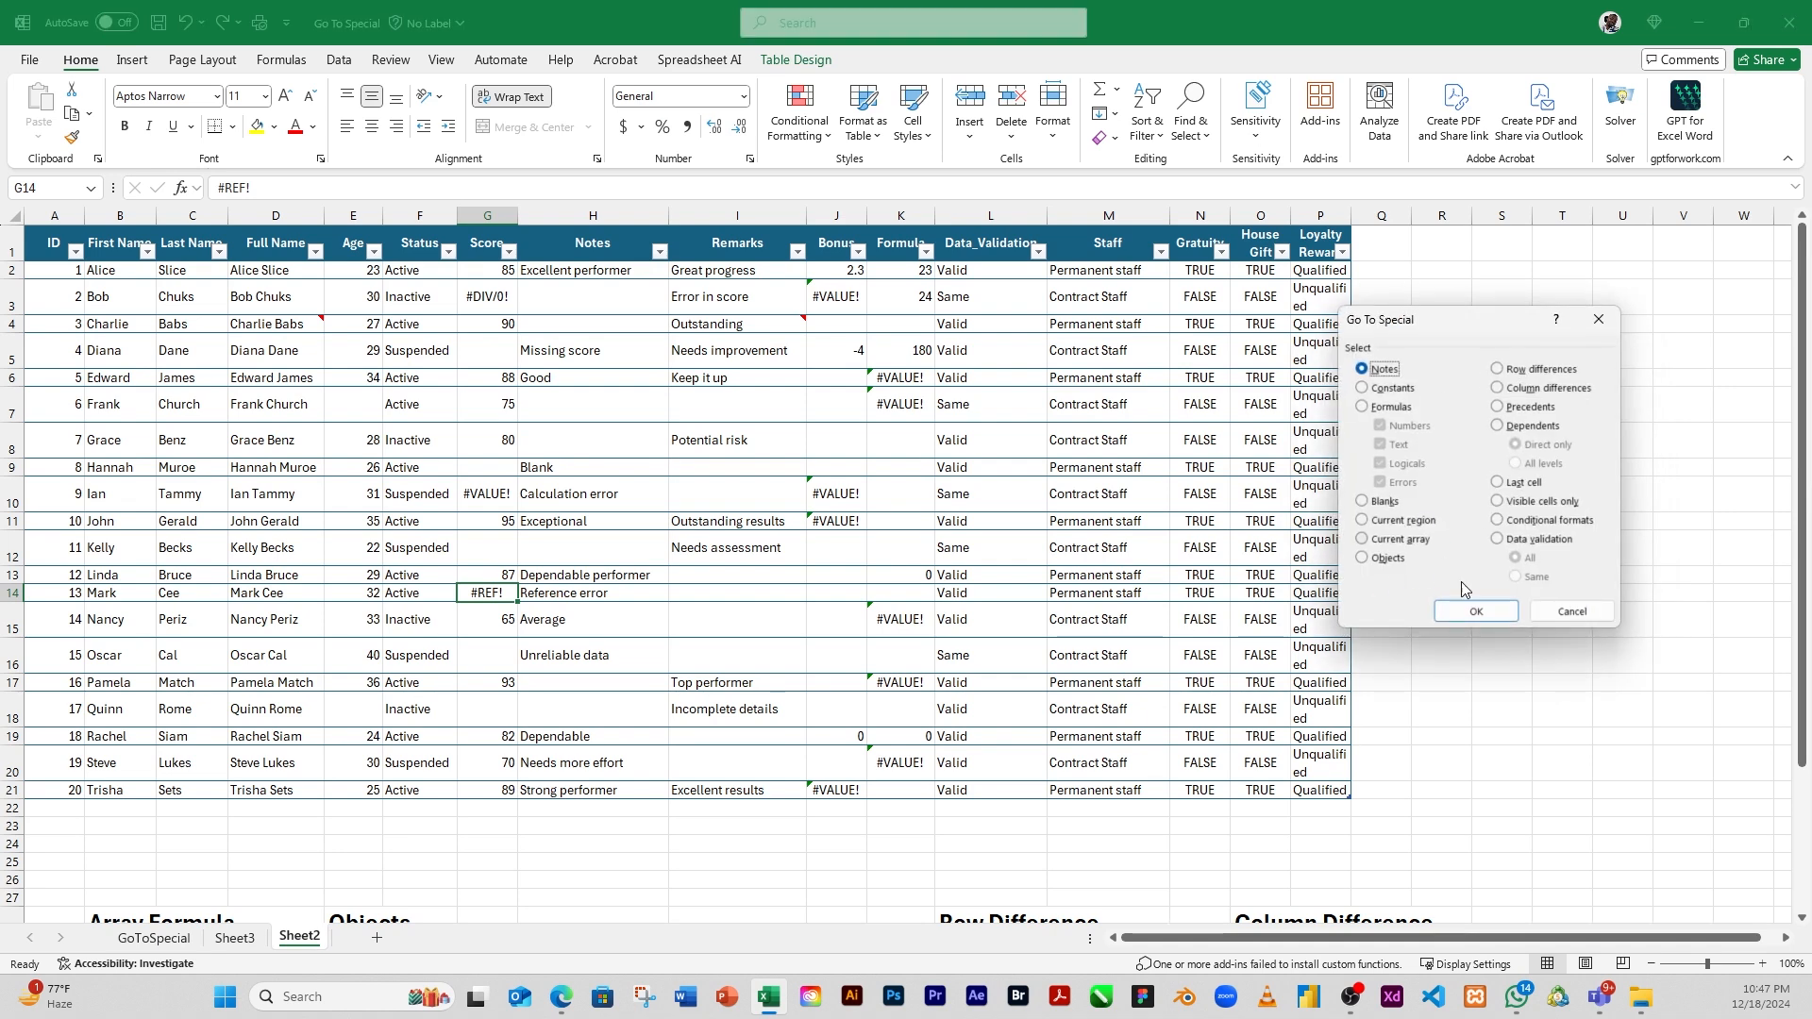
left_click(1572, 611)
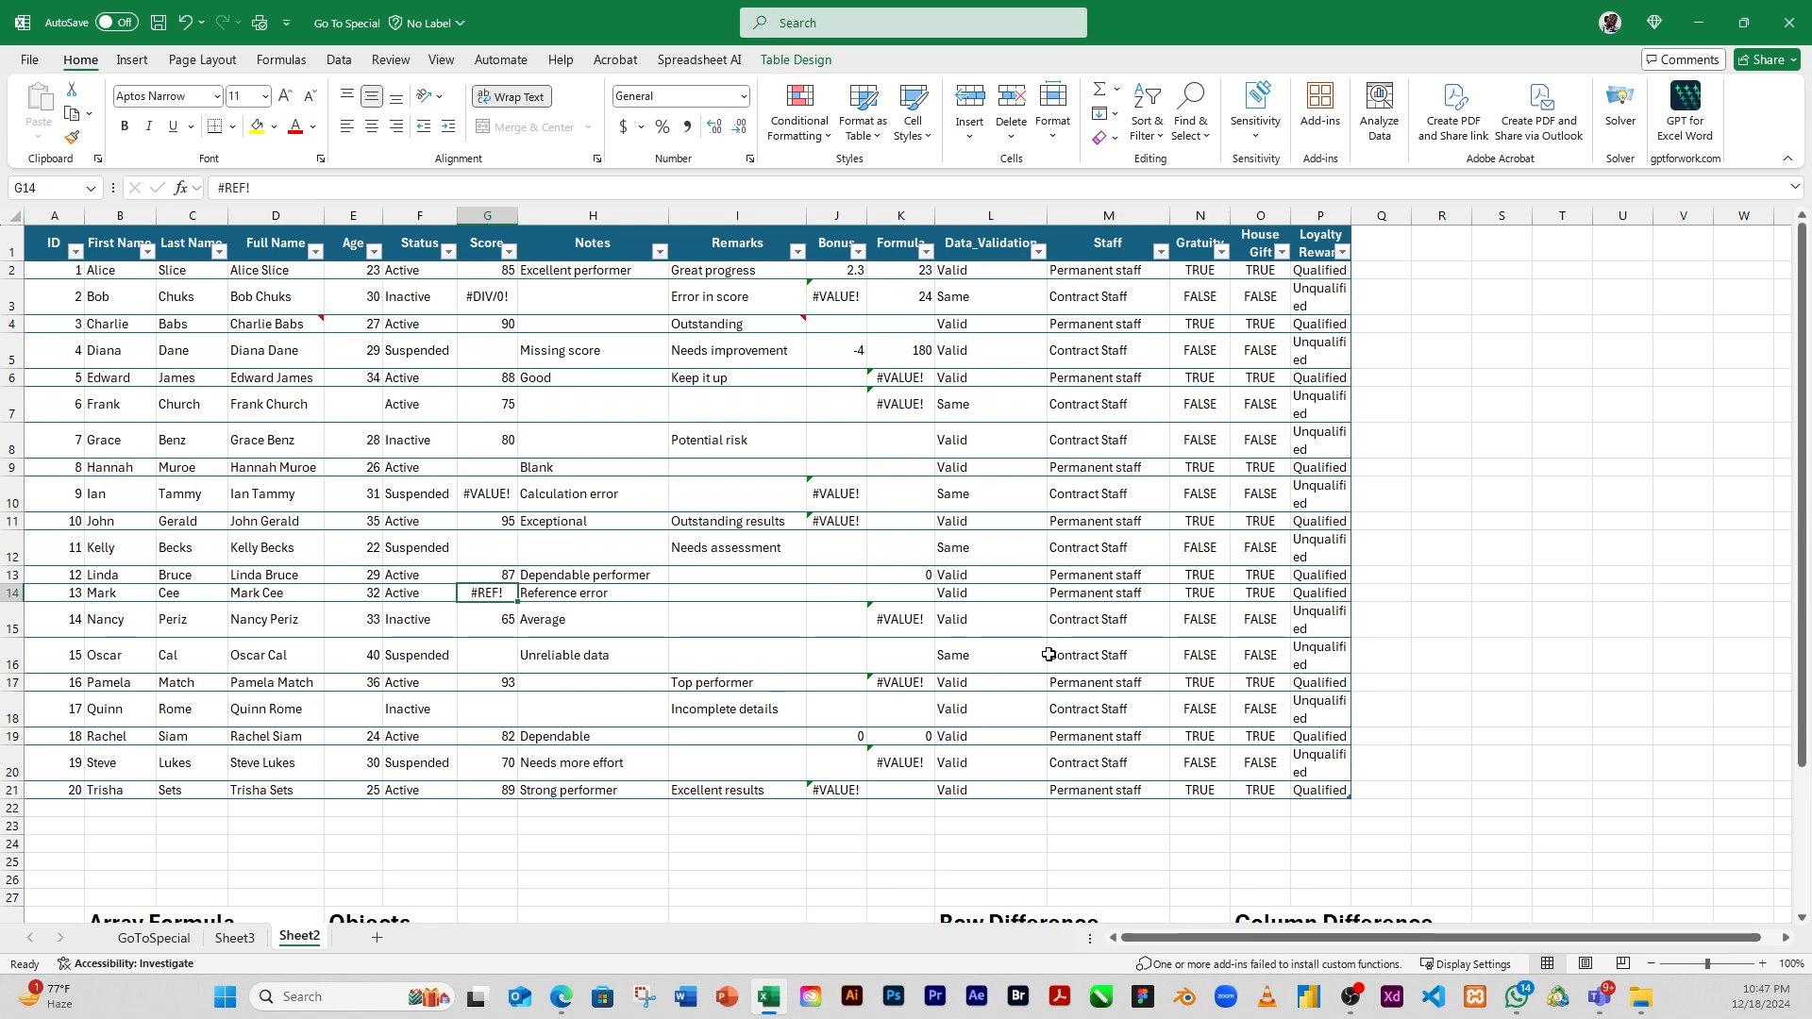
Select all cells containing notes with Go To Special, read the attached notes, and clear the selection
key("ctrl+g")
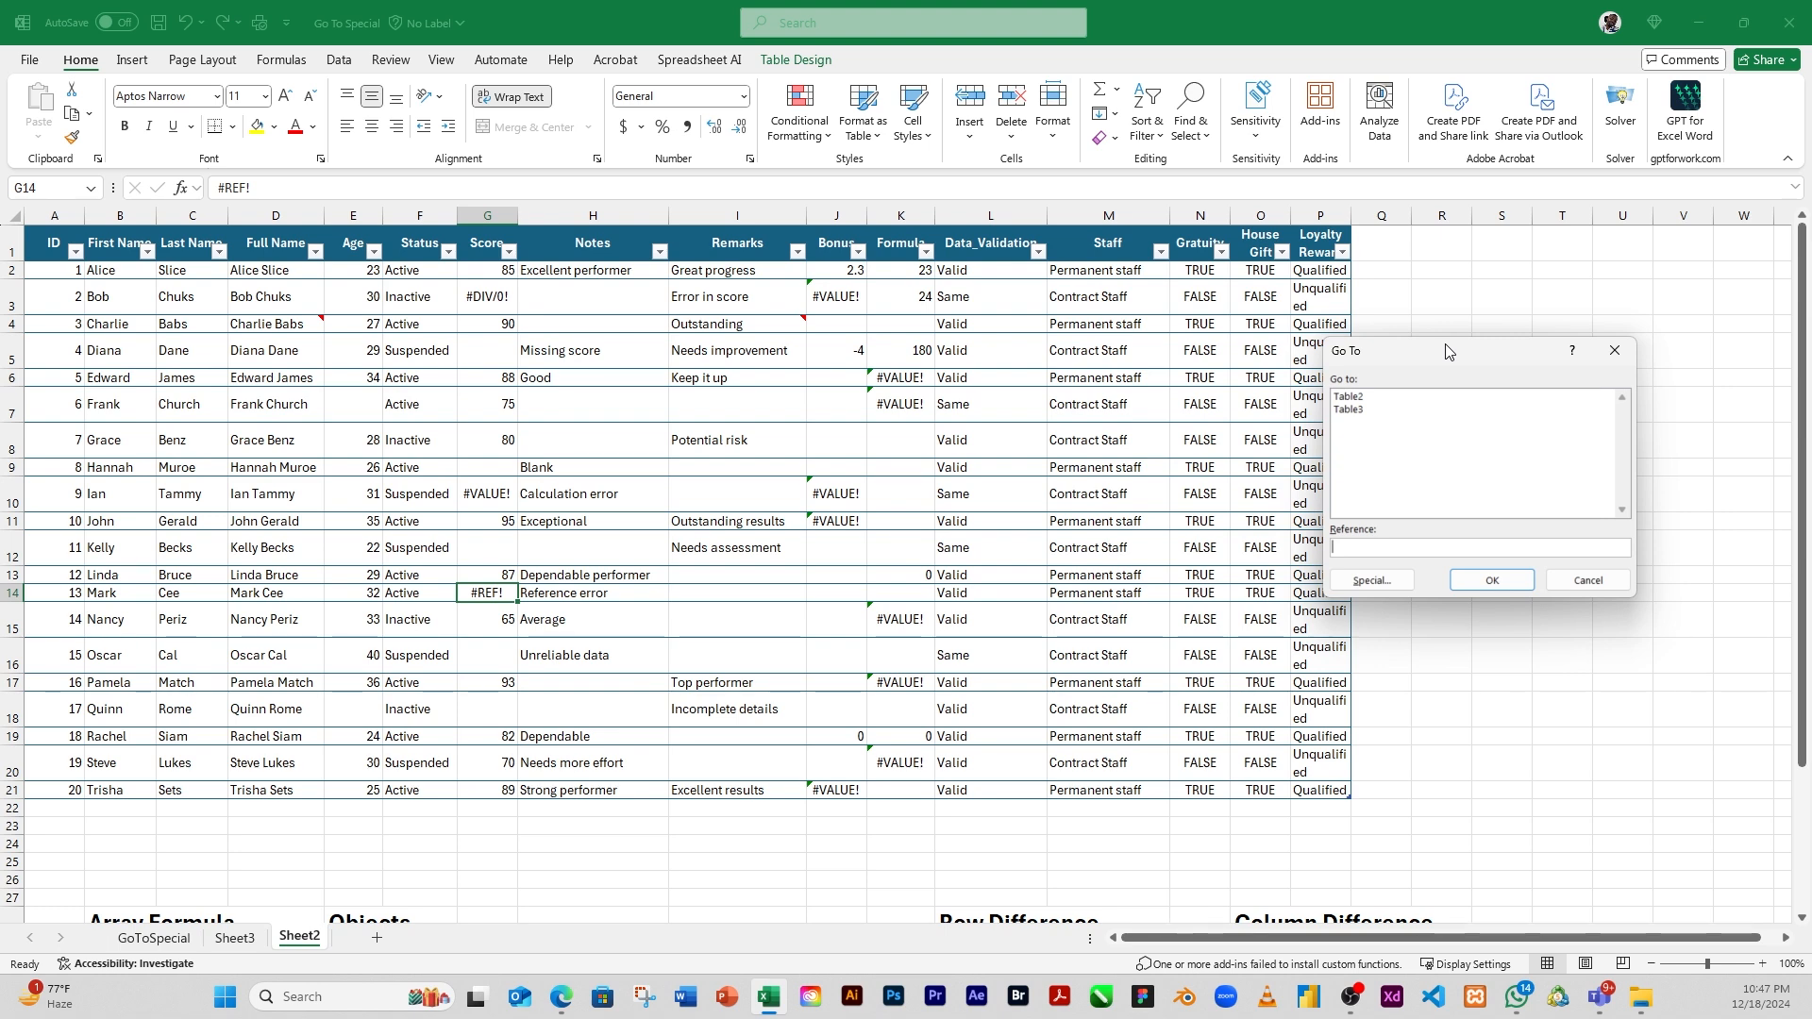
key("alt+s")
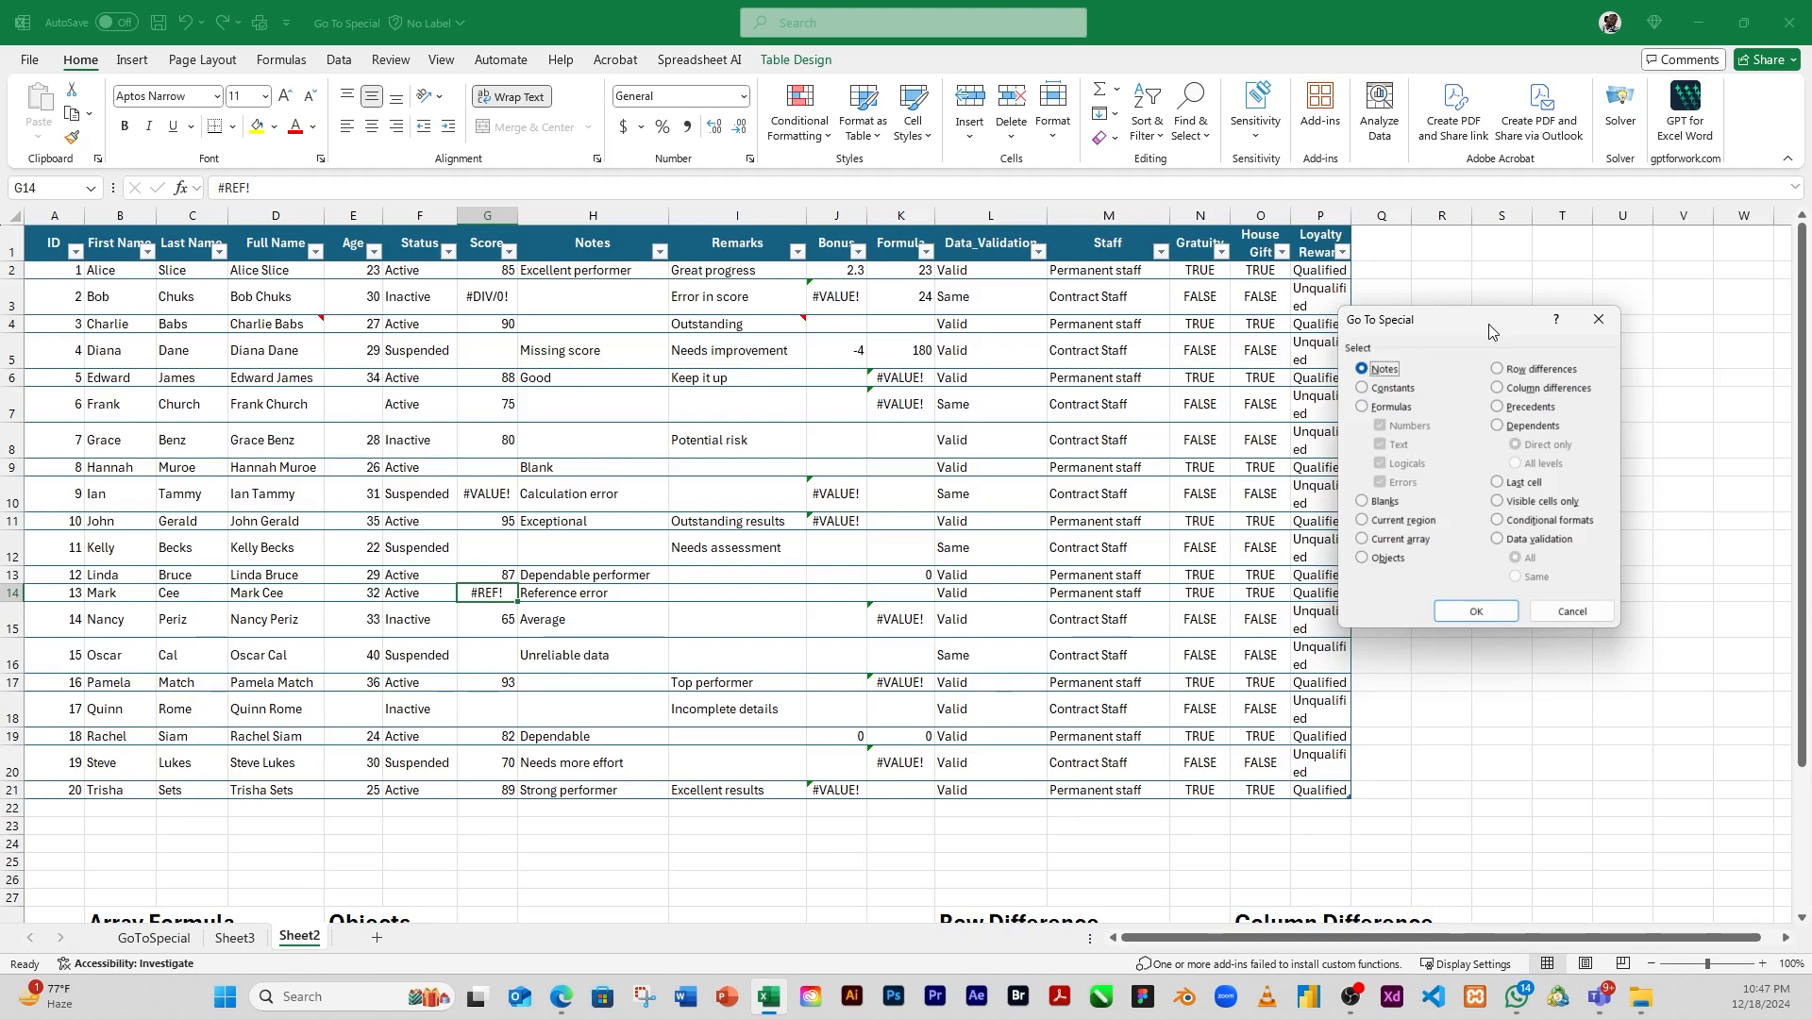
left_click_drag(1489, 331, 1537, 271)
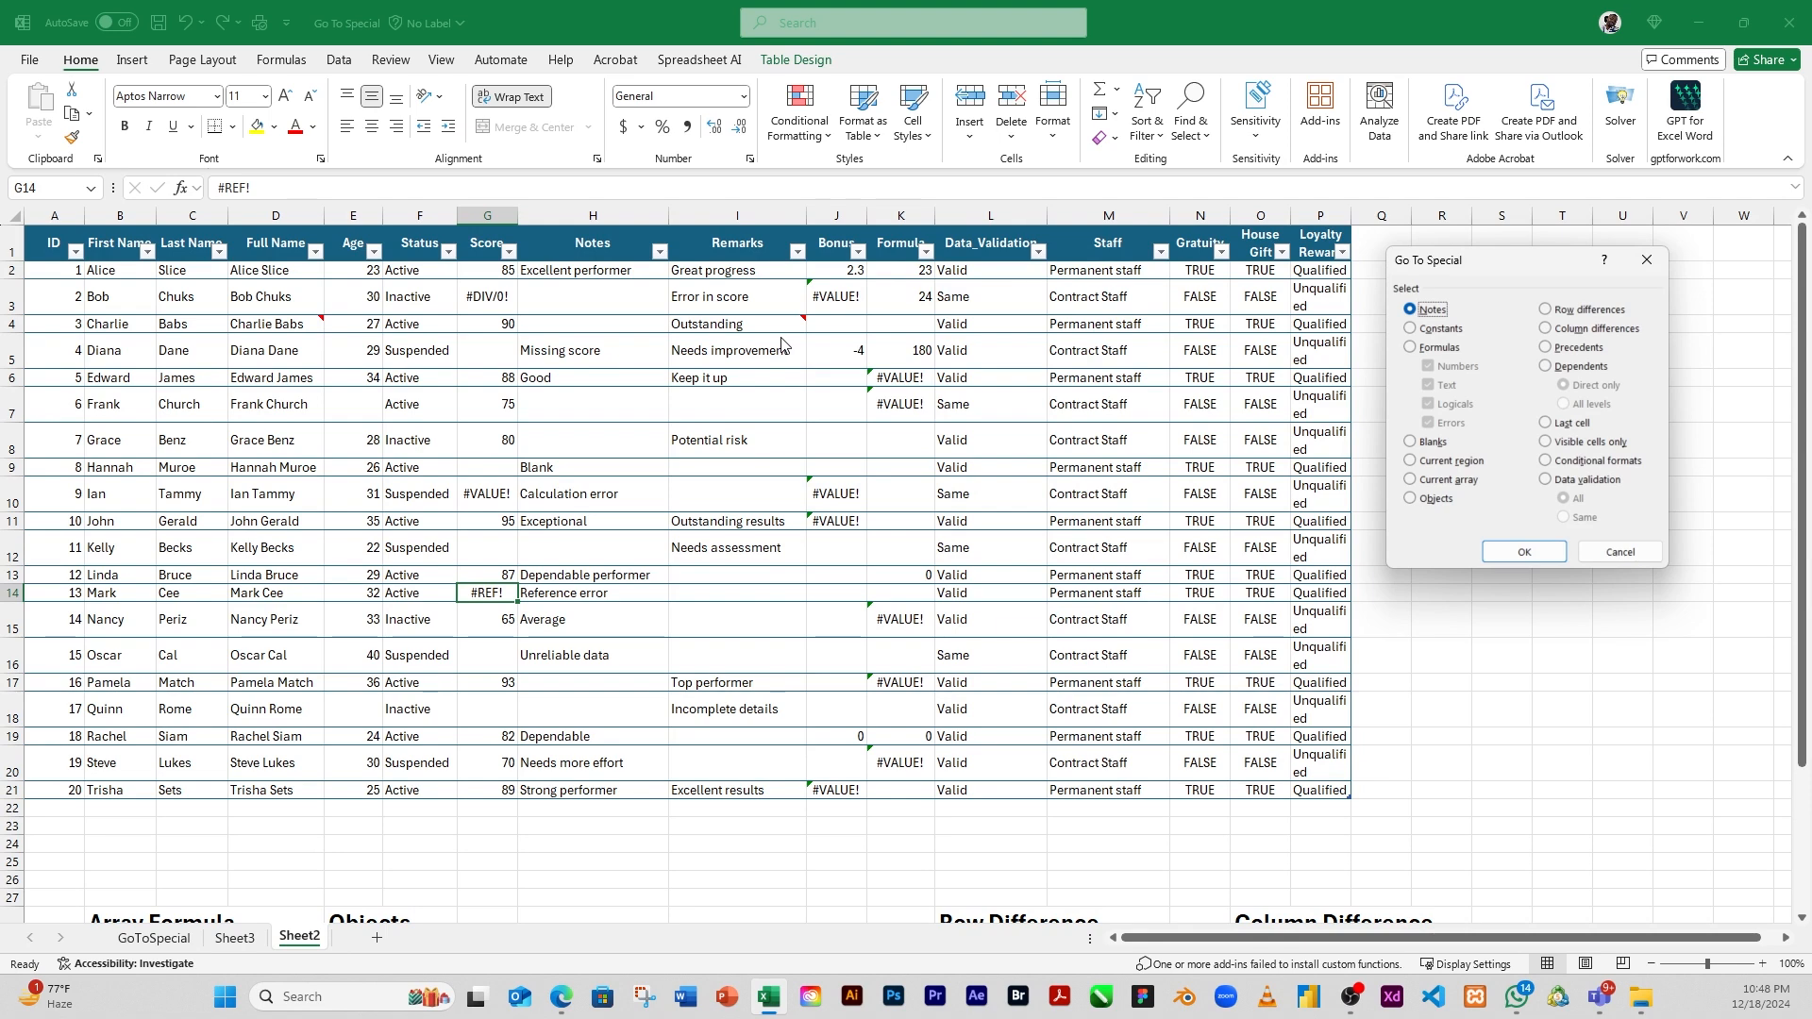
left_click(1521, 554)
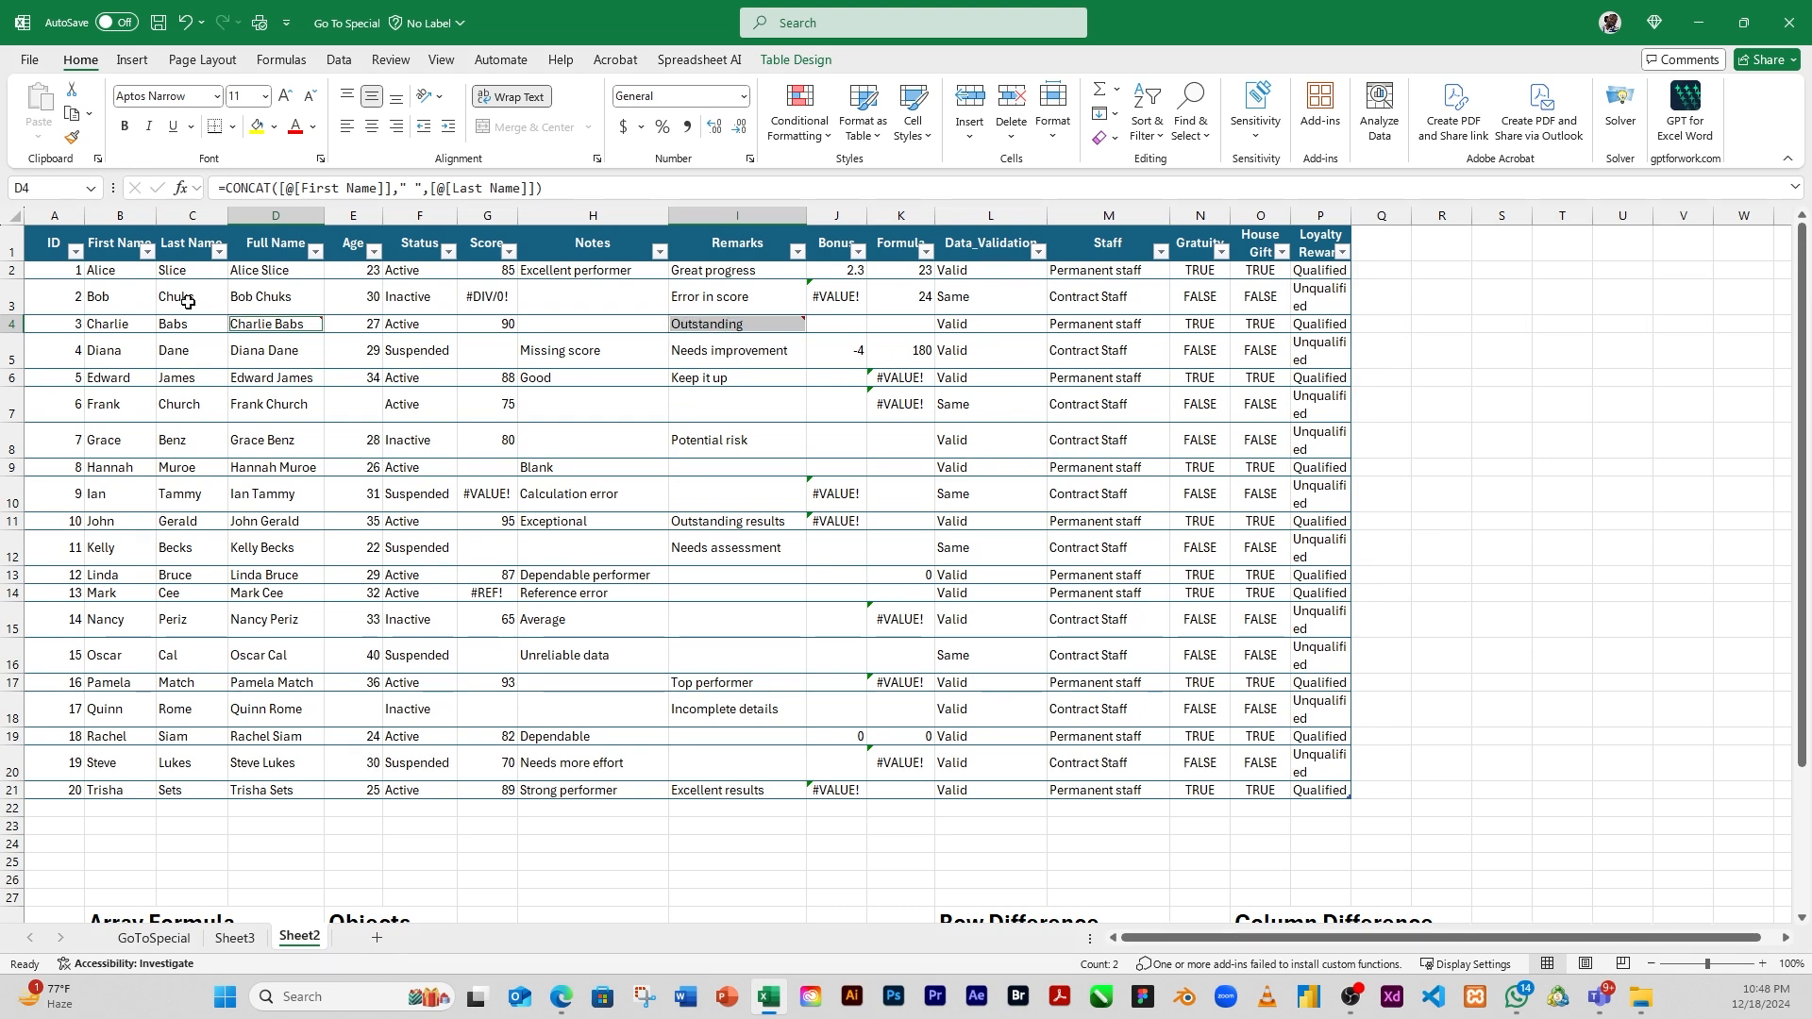
mouse_move(283, 332)
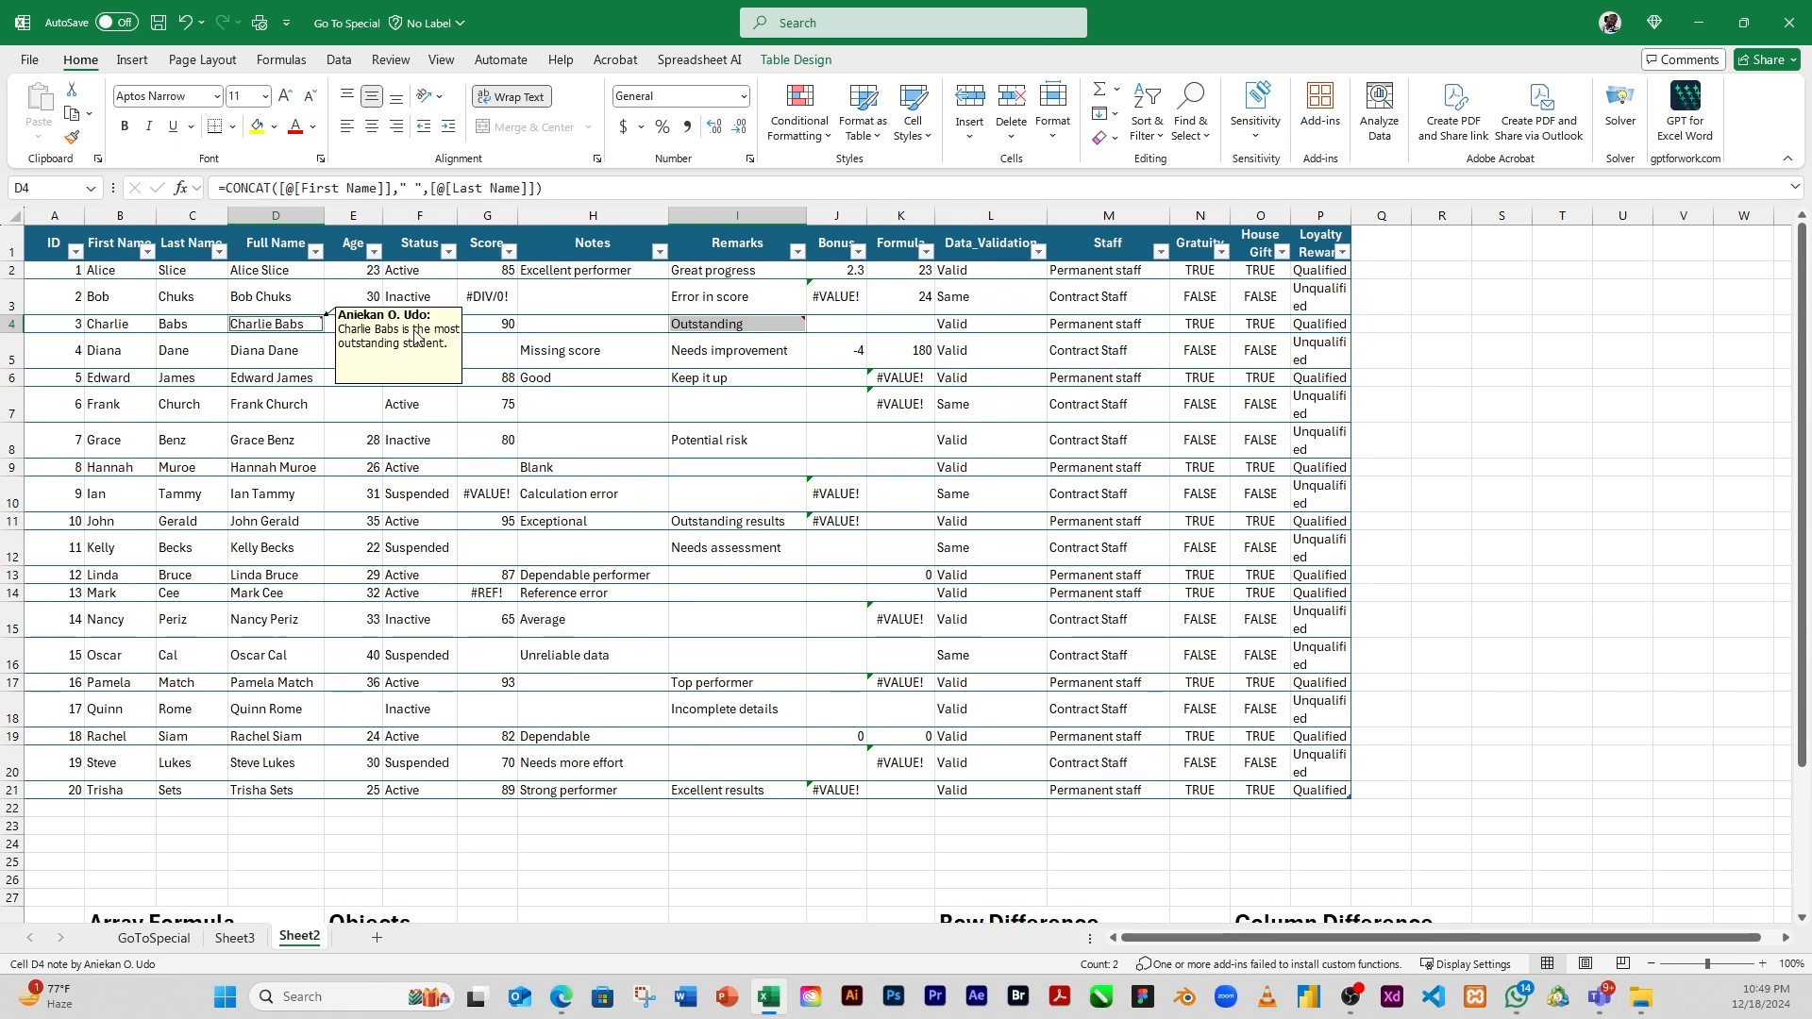
mouse_move(790, 321)
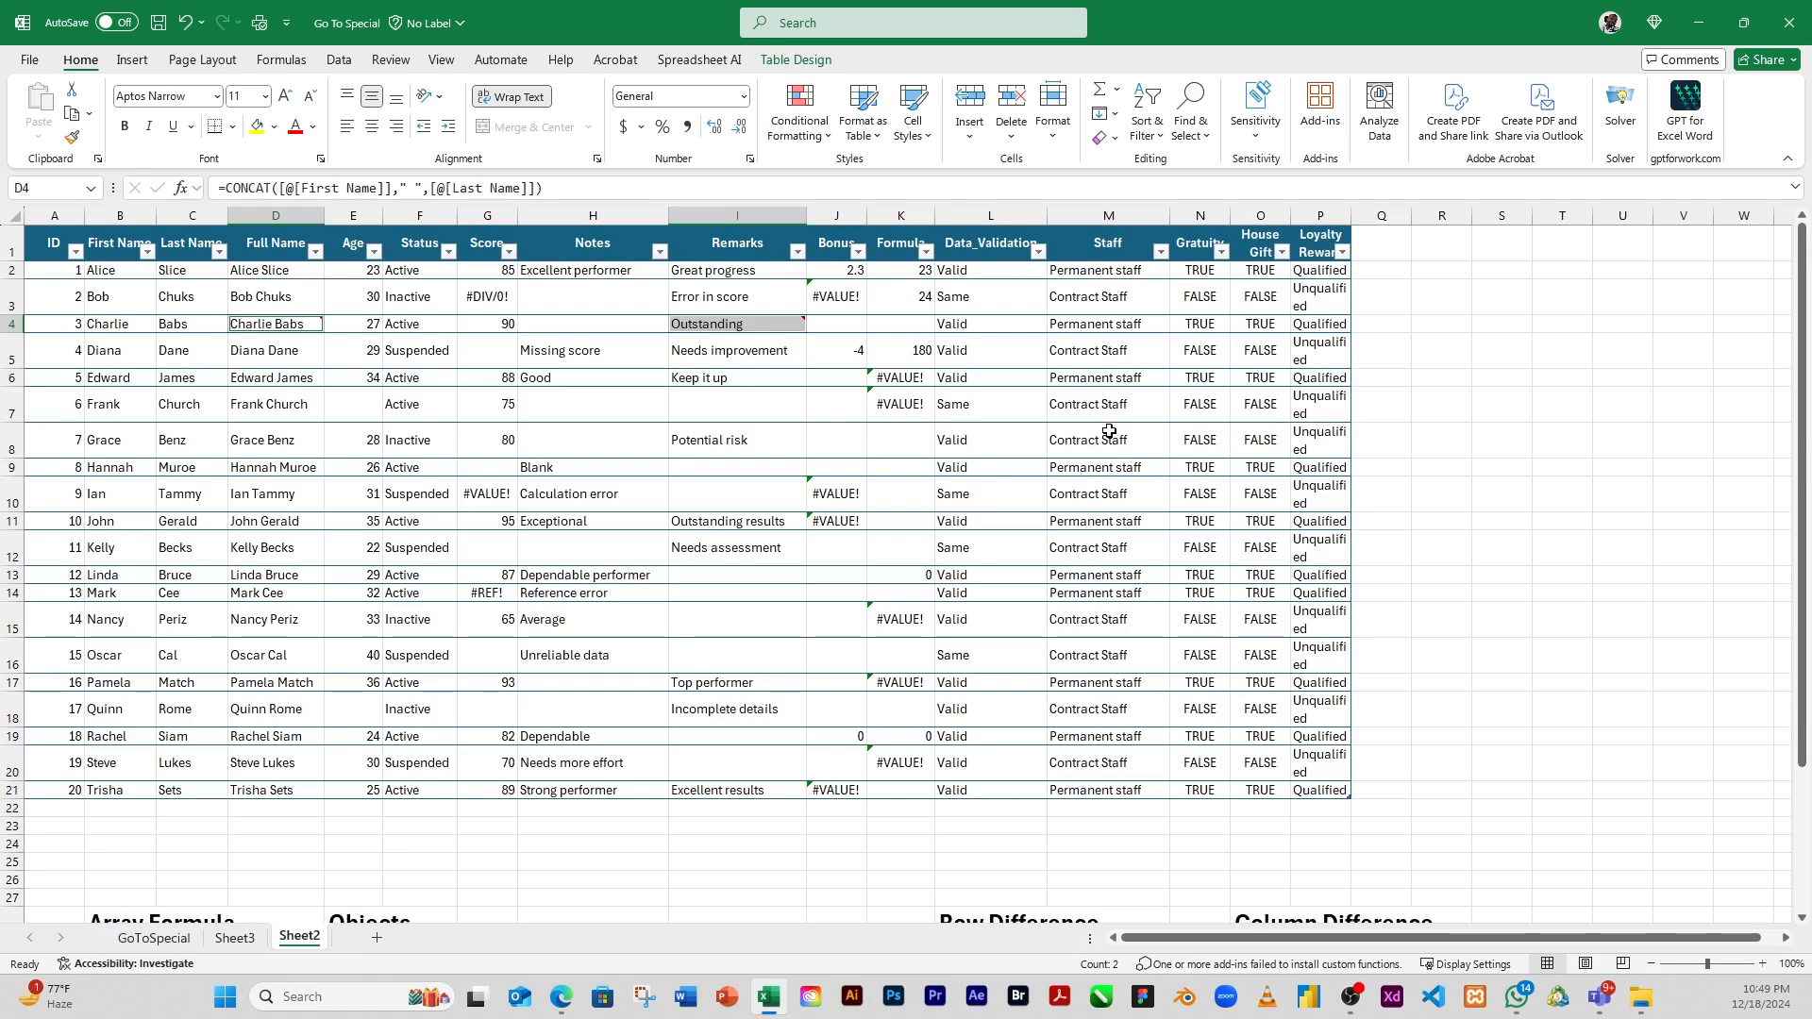
left_click(1430, 436)
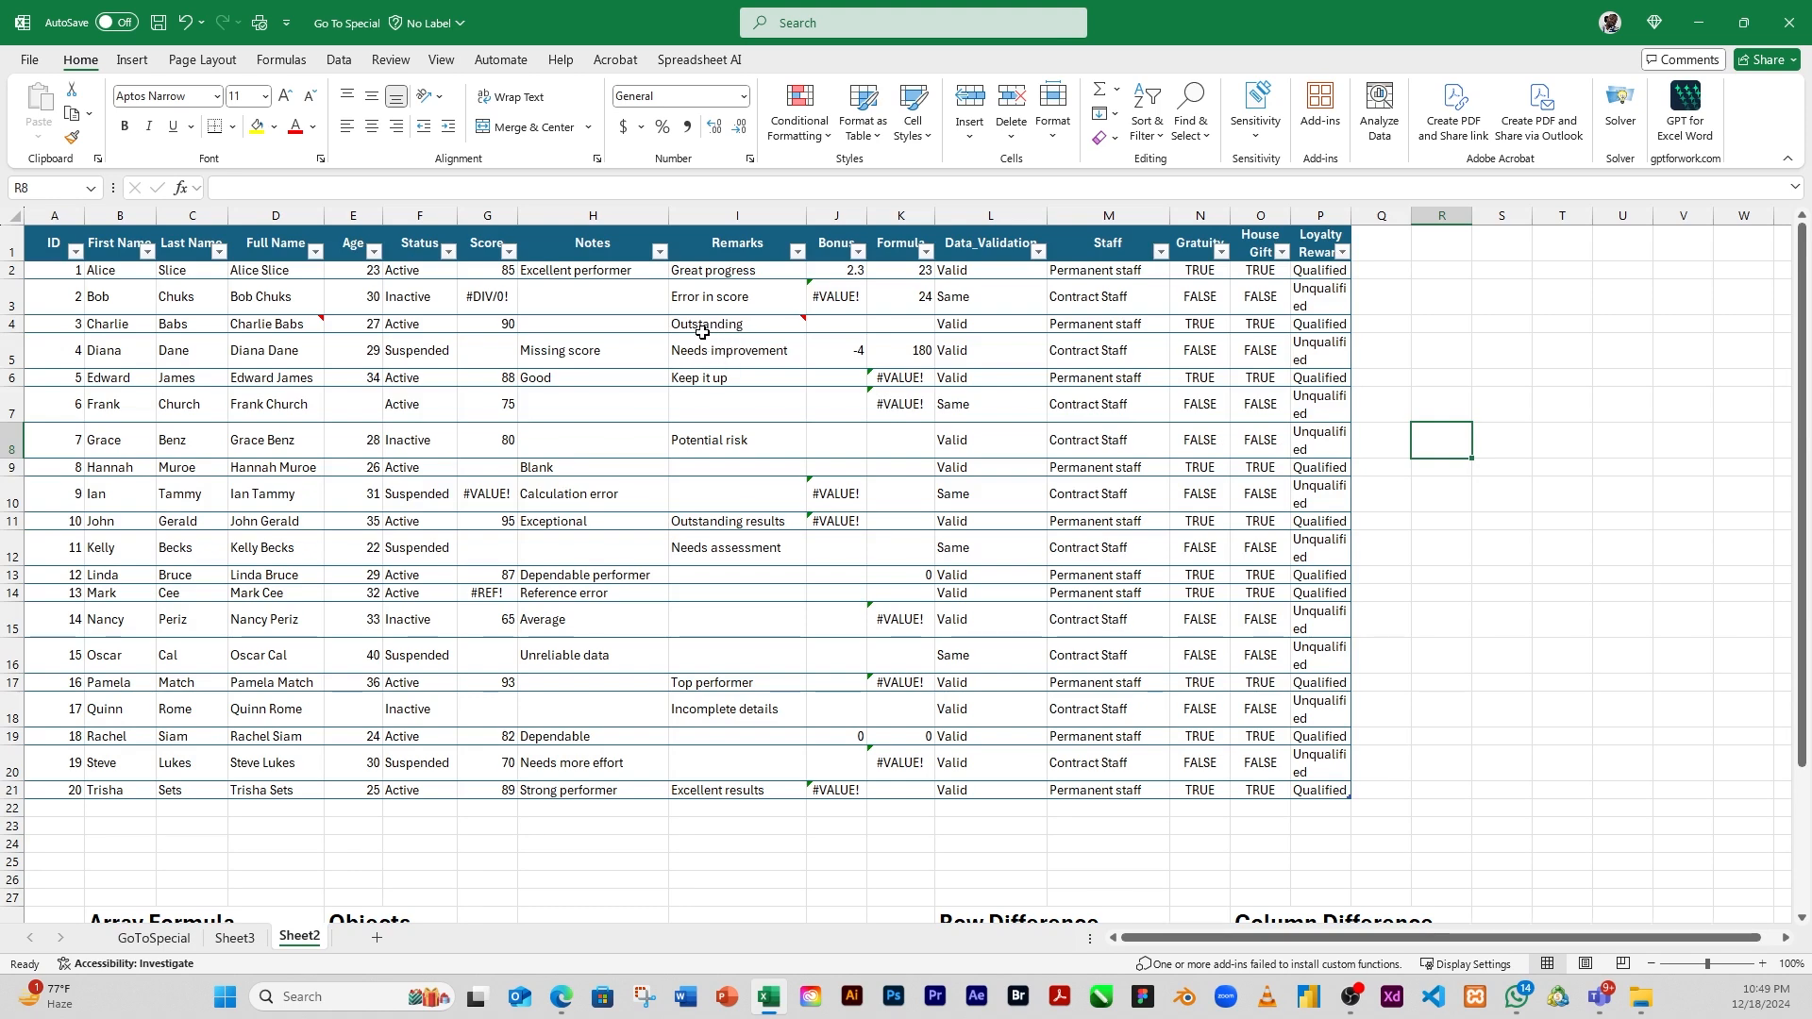
left_click(1420, 391)
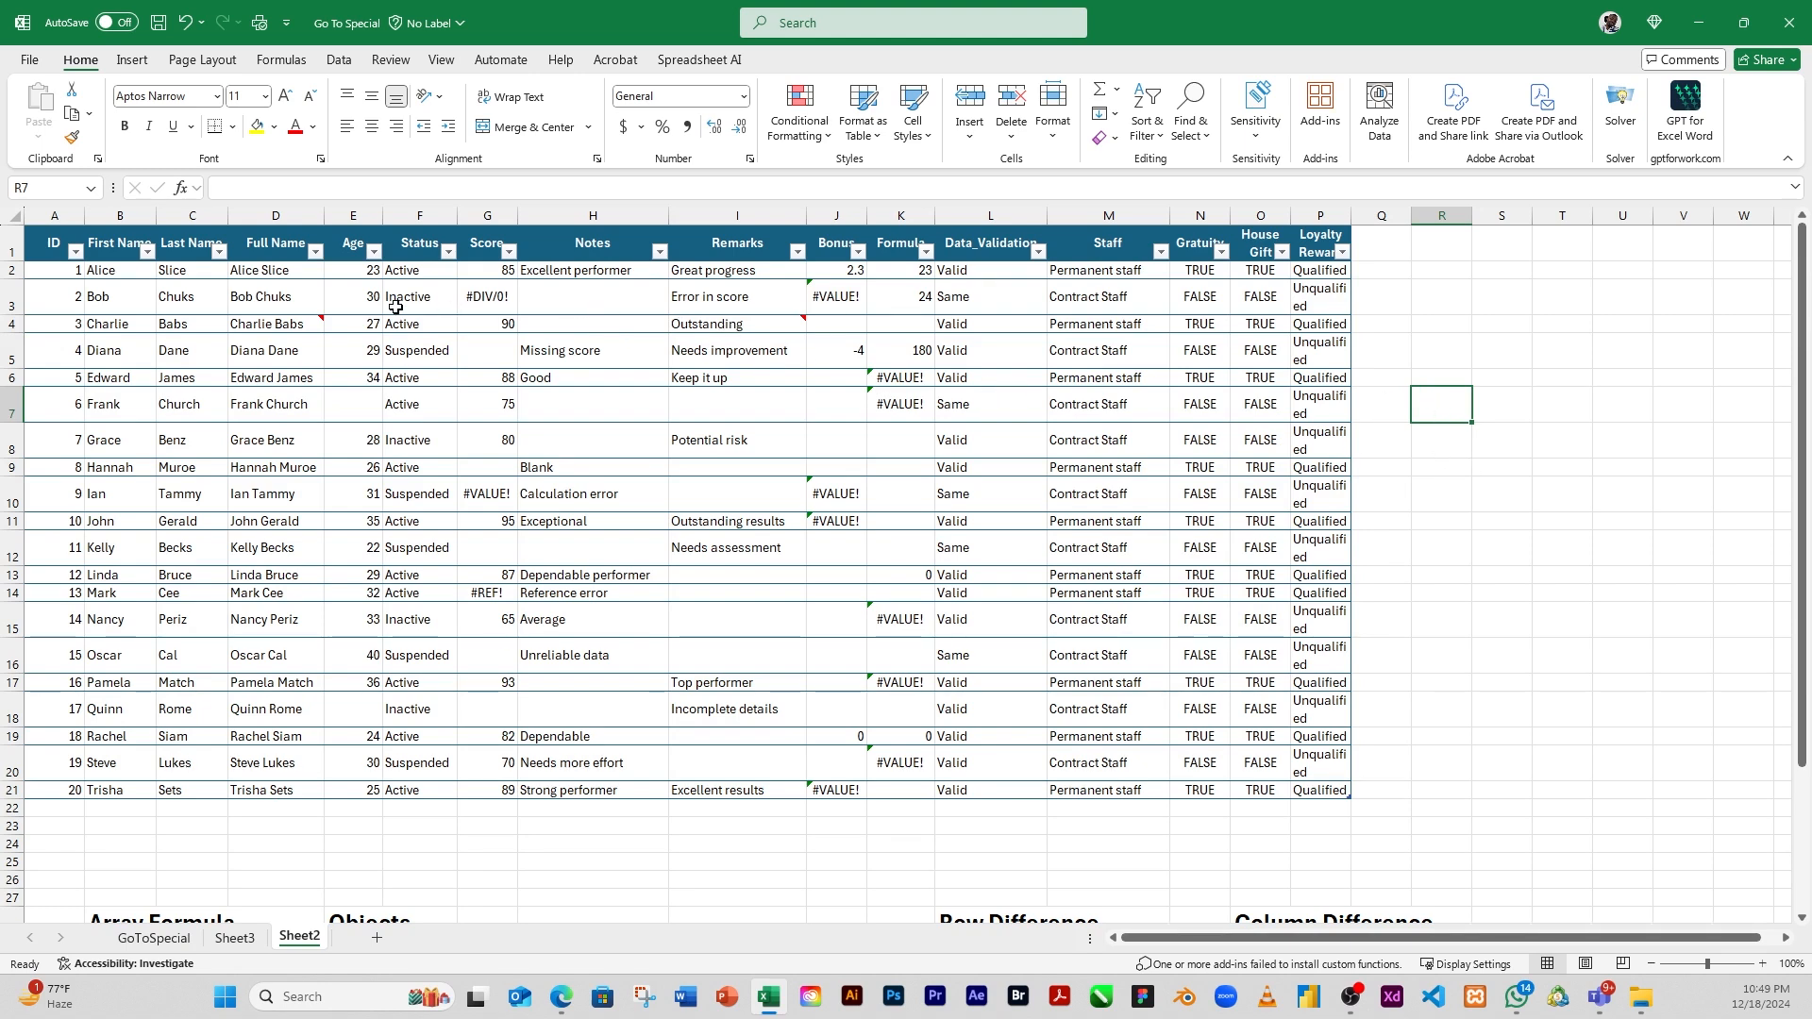
Select all constants on the sheet with Go To Special, including numbers, text, logicals and errors
mouse_move(287, 328)
left_click(1208, 137)
left_click(1227, 233)
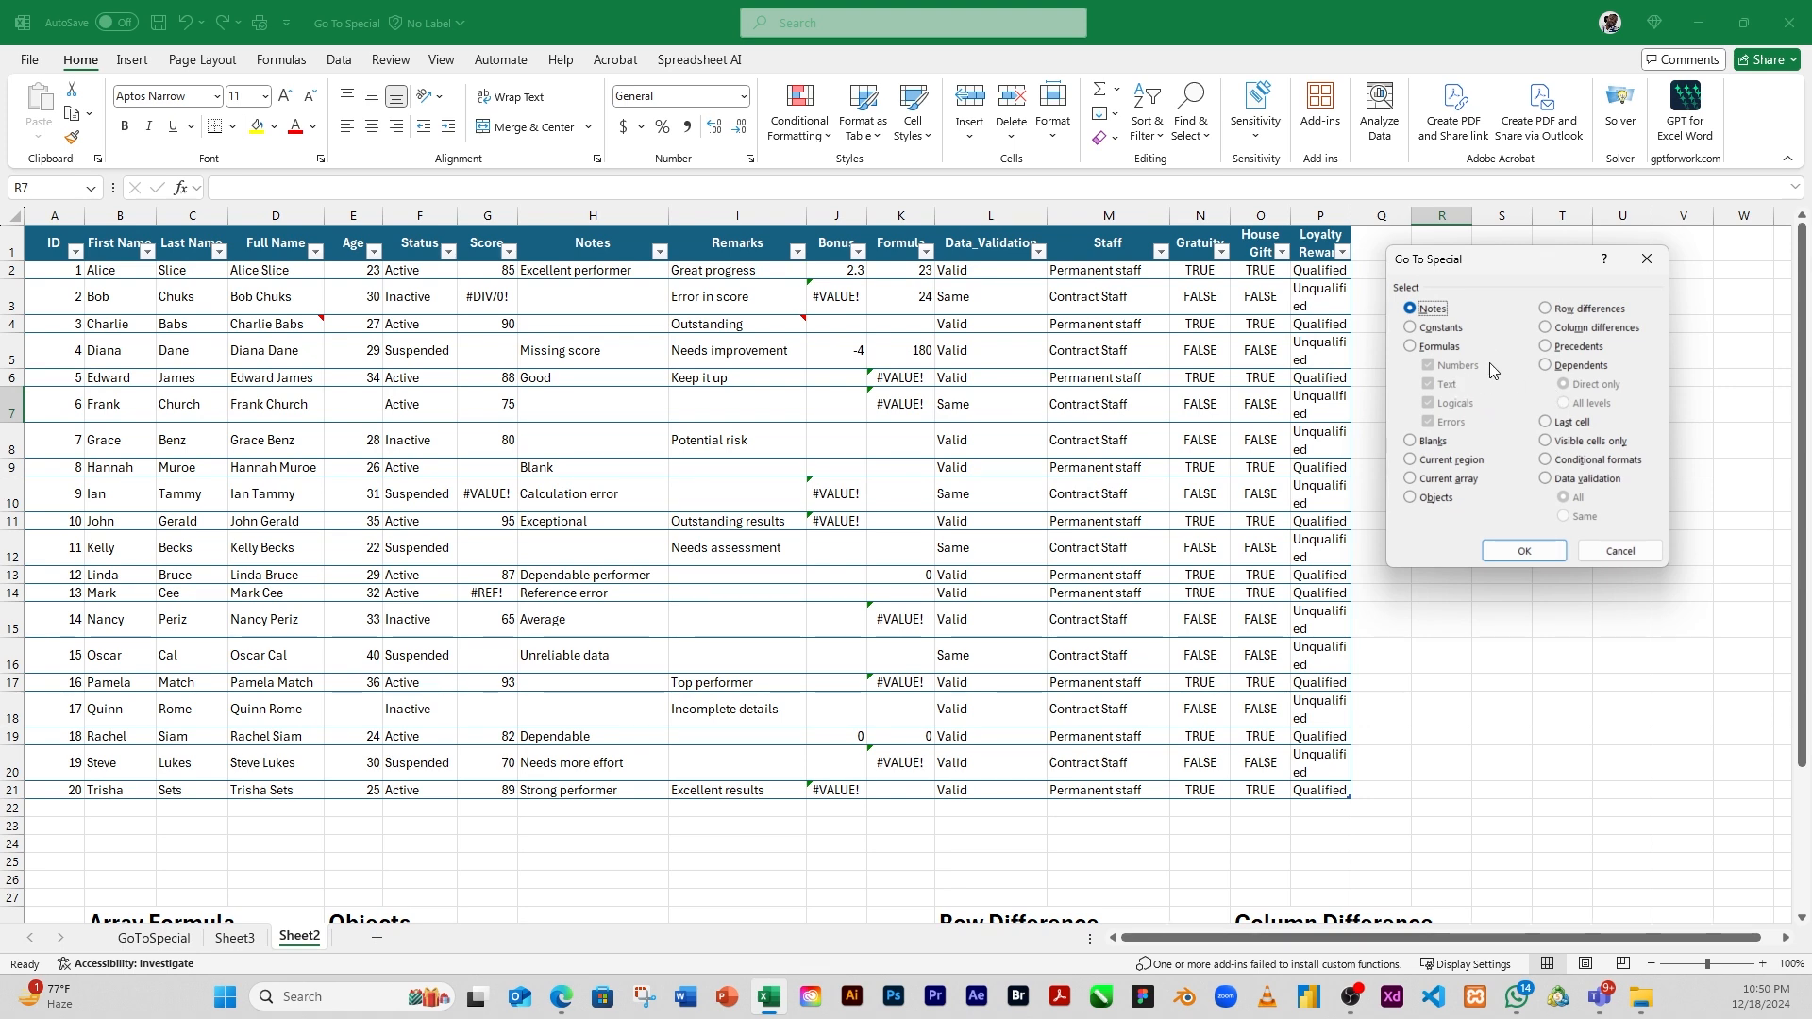
left_click(1410, 329)
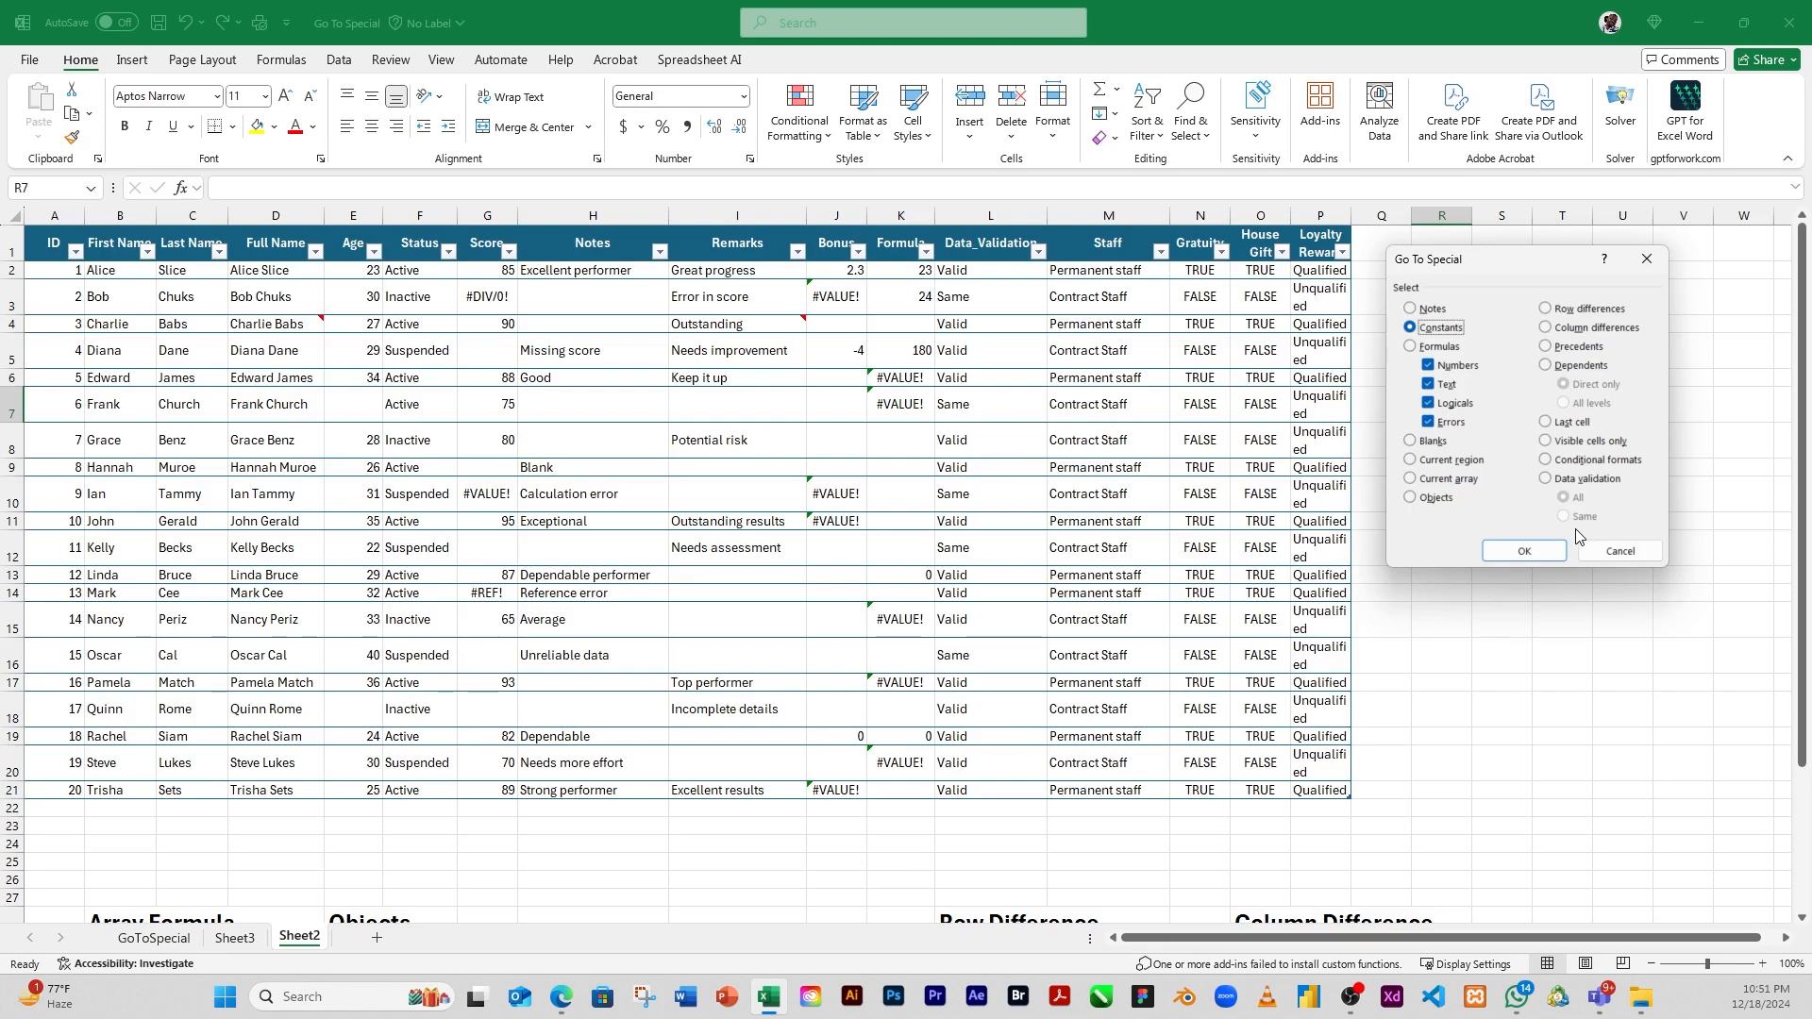
left_click(1525, 552)
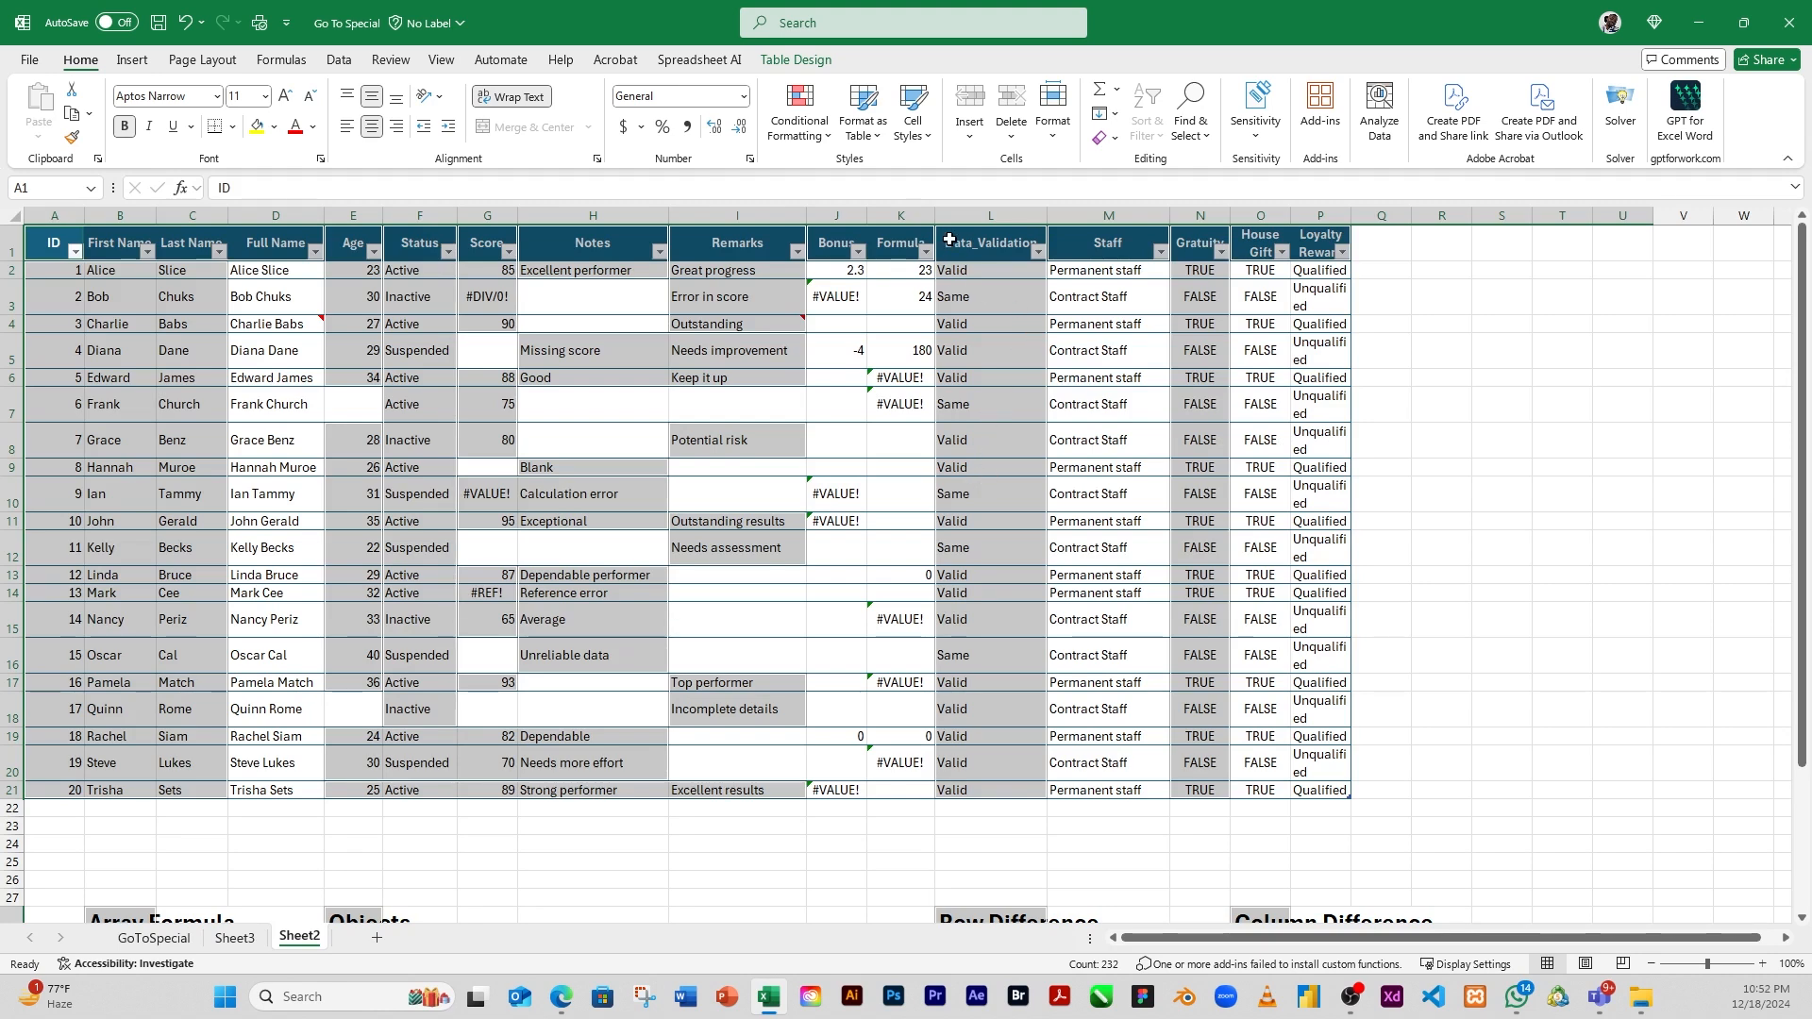
Preview the Good cell style on the selected constants without applying it, and clear the selection
left_click(927, 141)
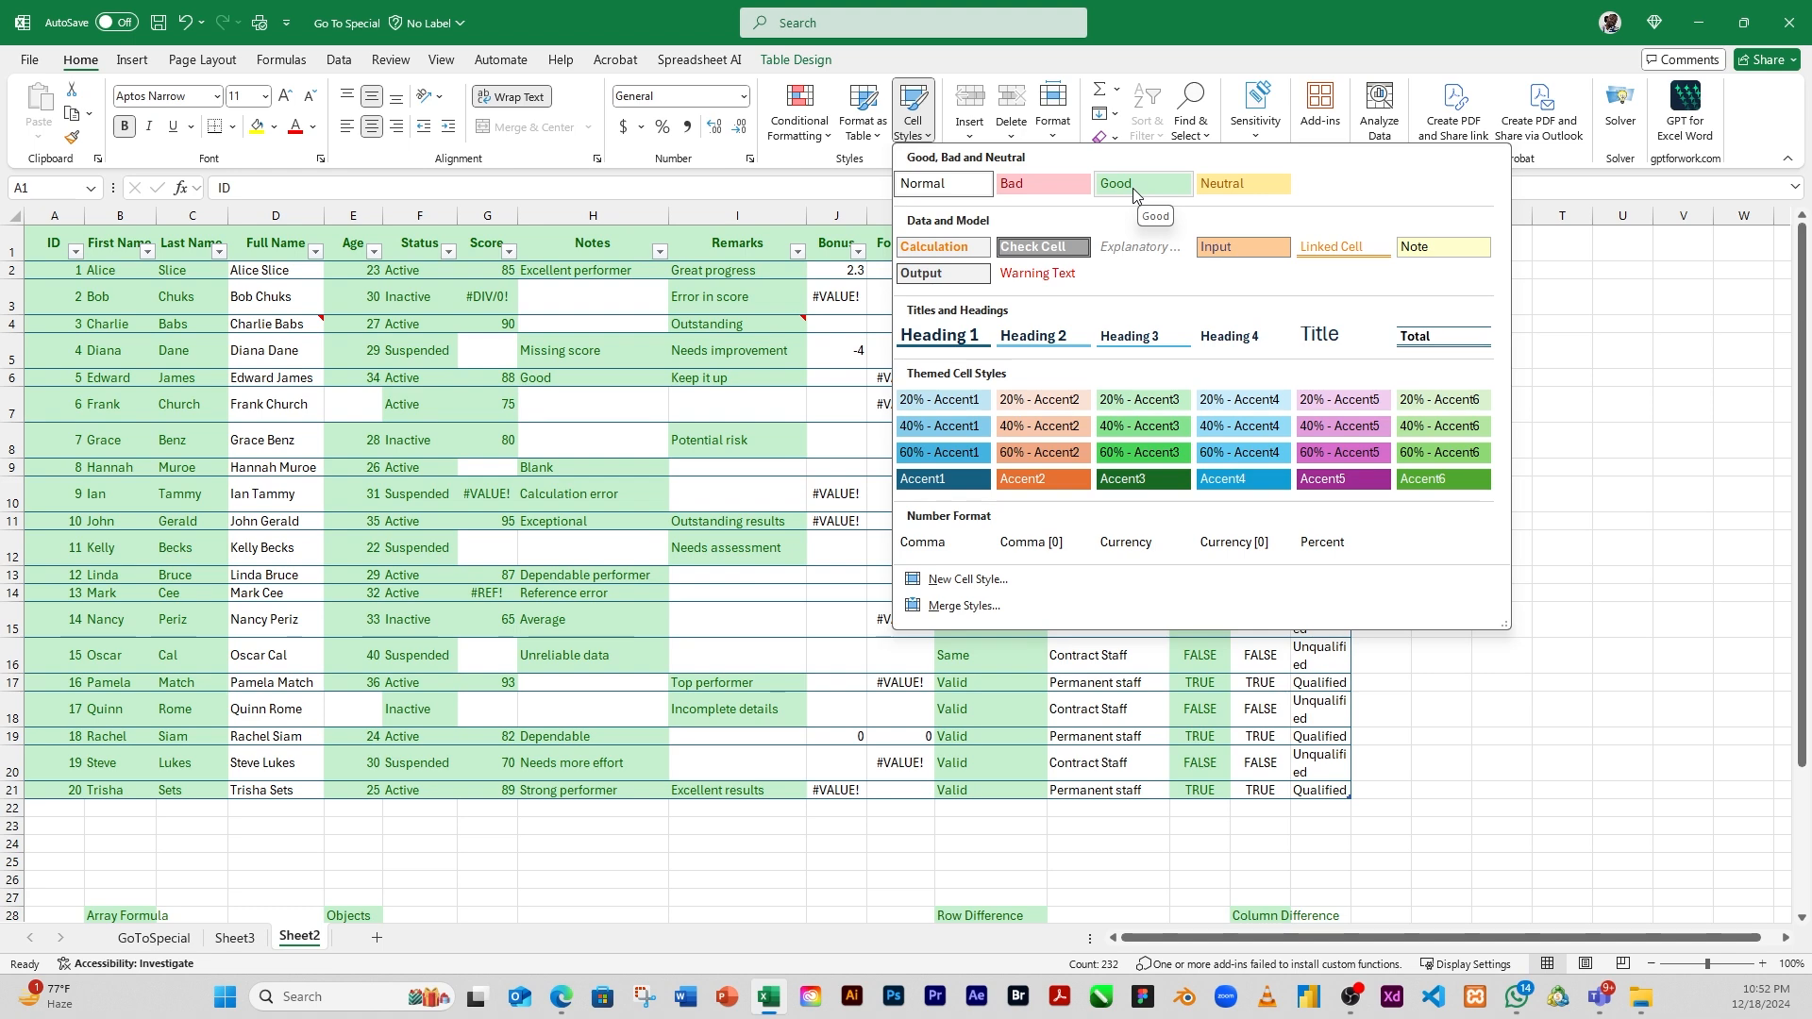
left_click(1604, 449)
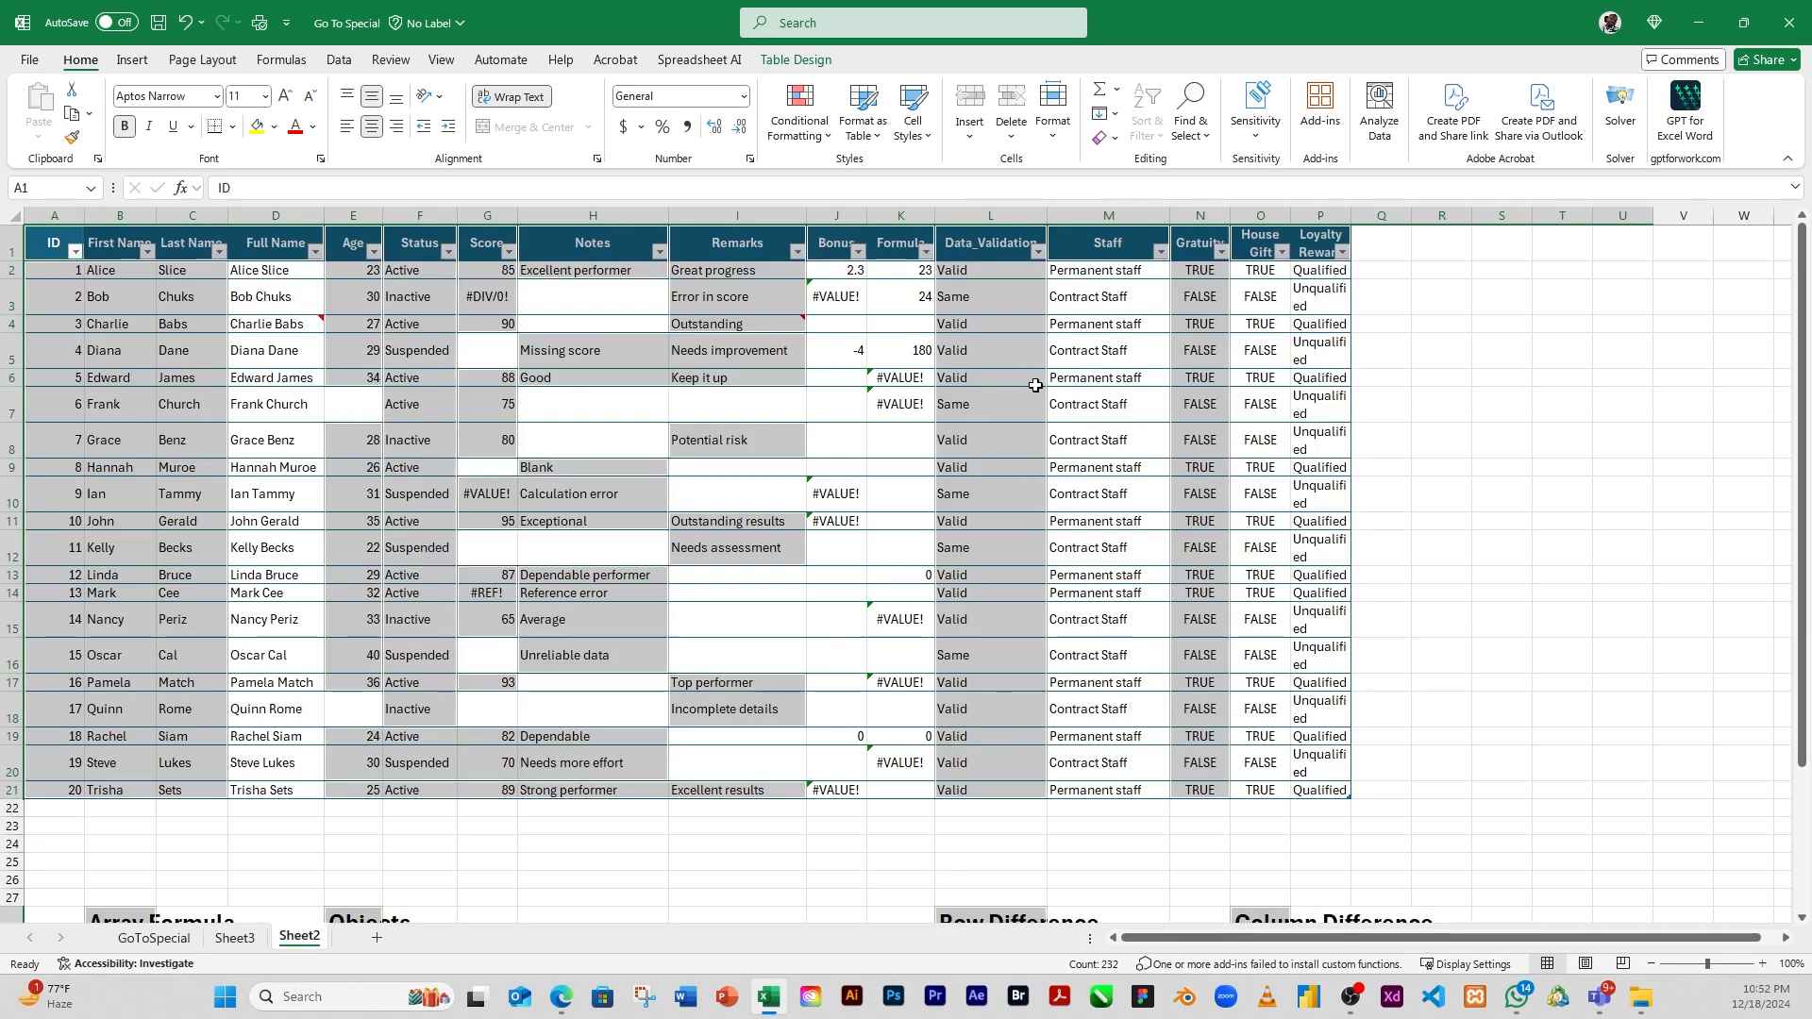
left_click(1394, 353)
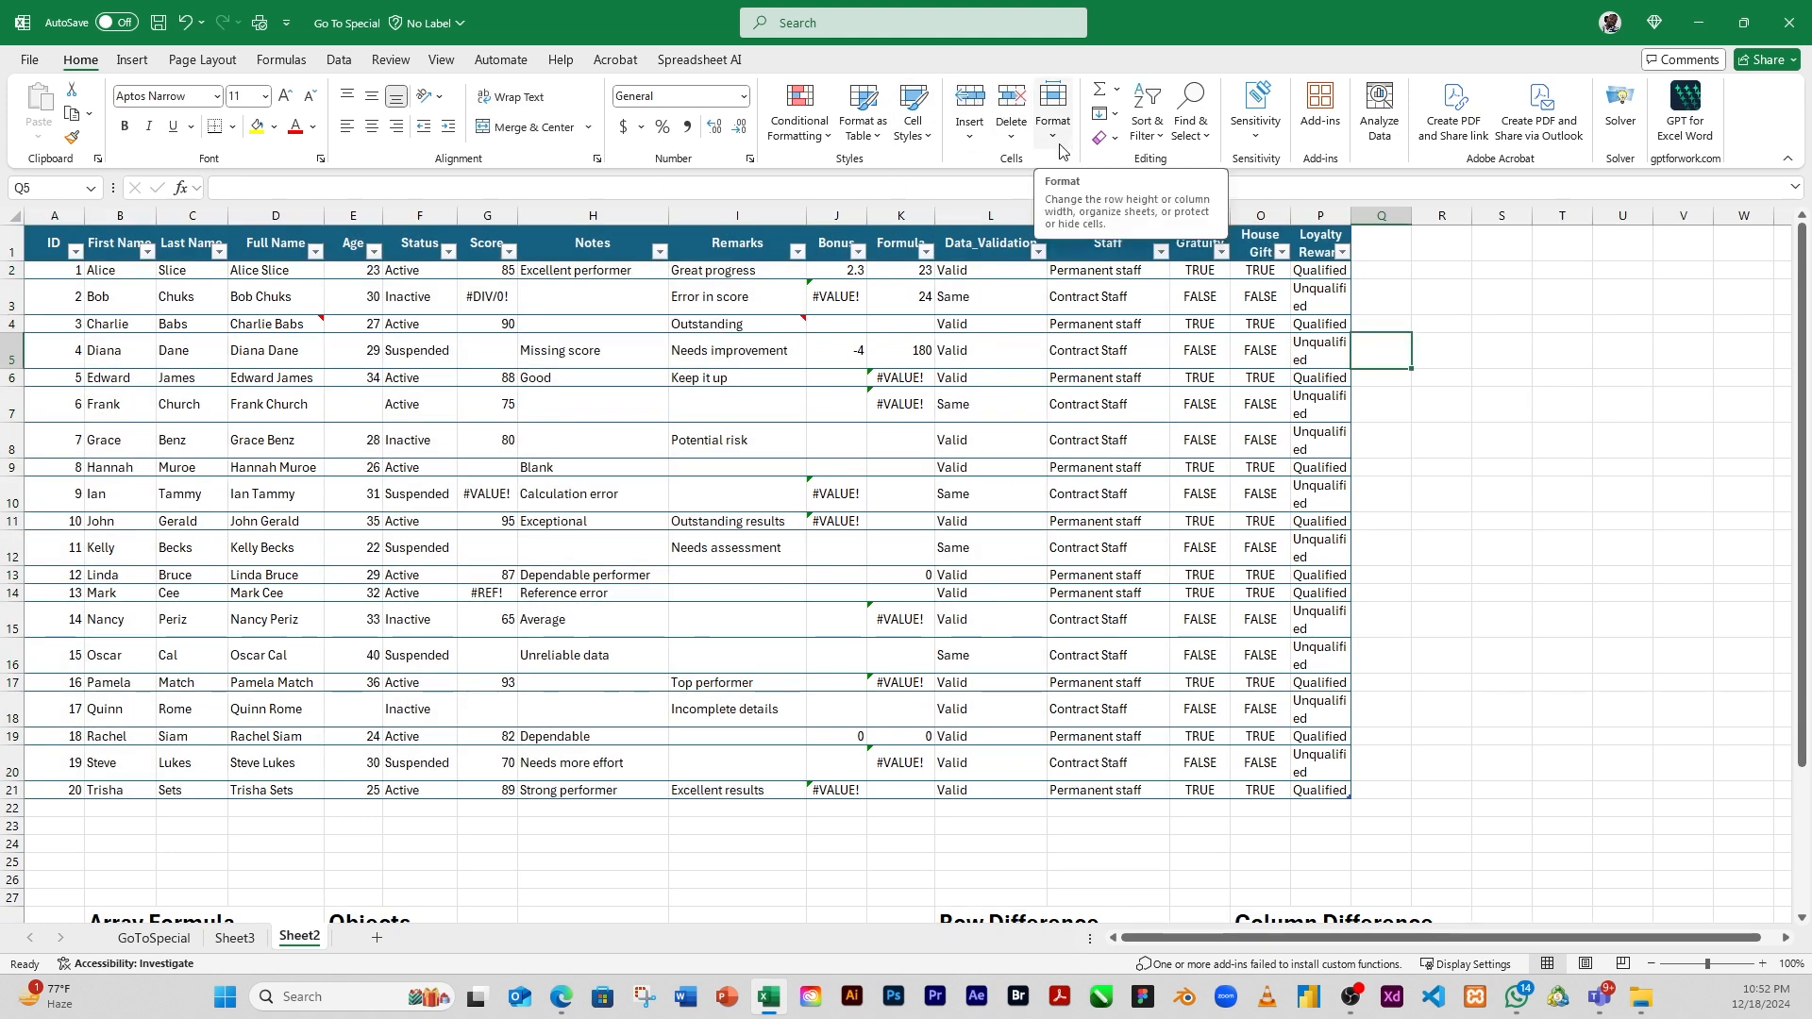
Select only the number constants with Go To Special, excluding text, logicals and errors, and clear the selection after checking it
left_click(1207, 143)
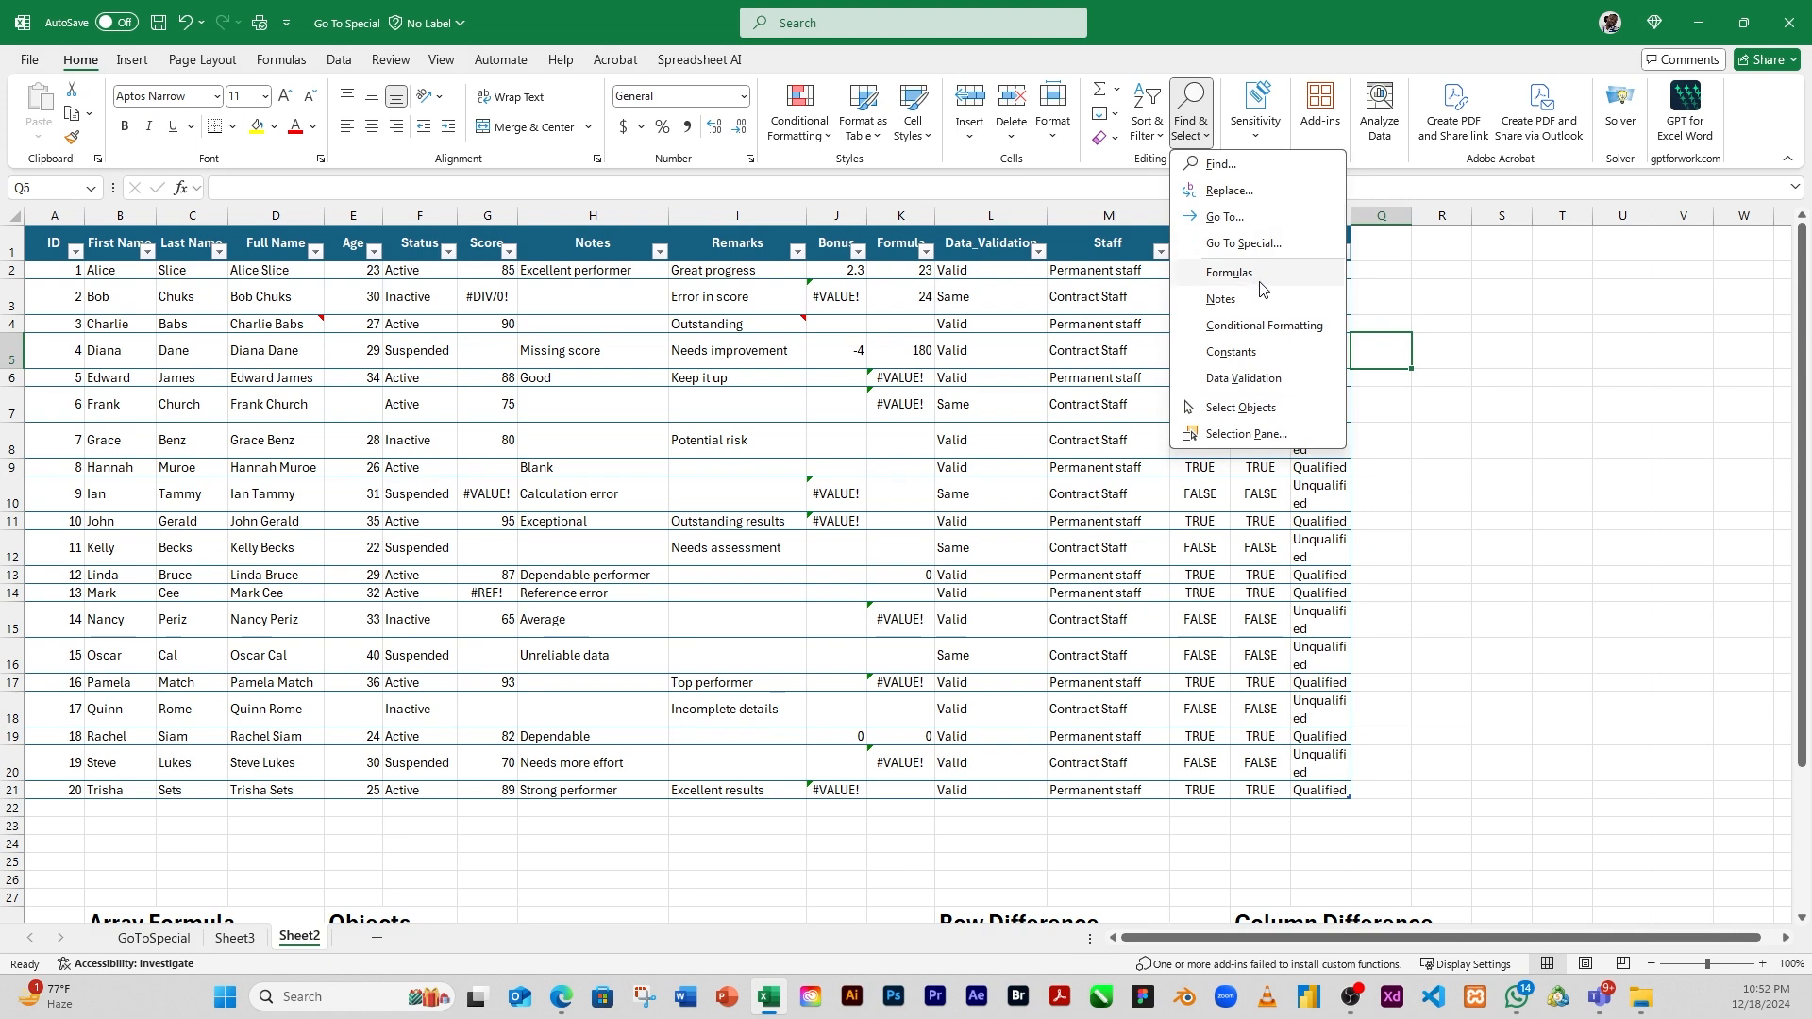
left_click(1226, 245)
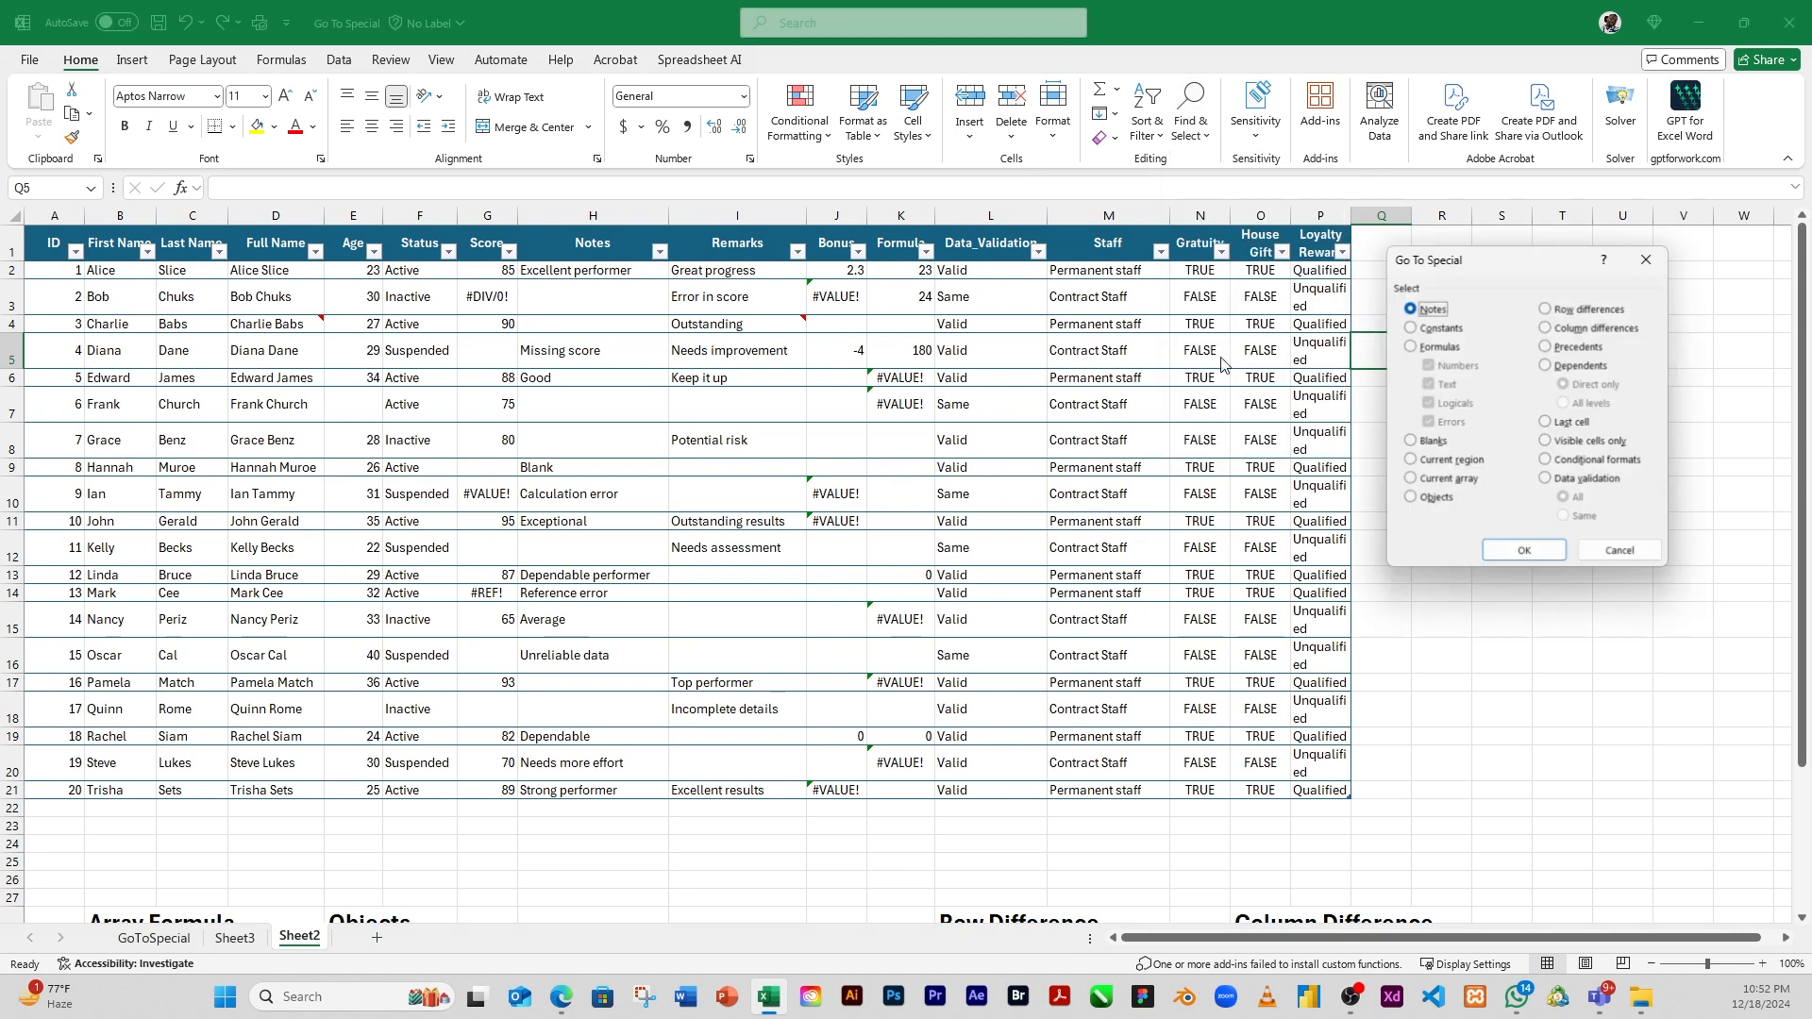
left_click(1411, 328)
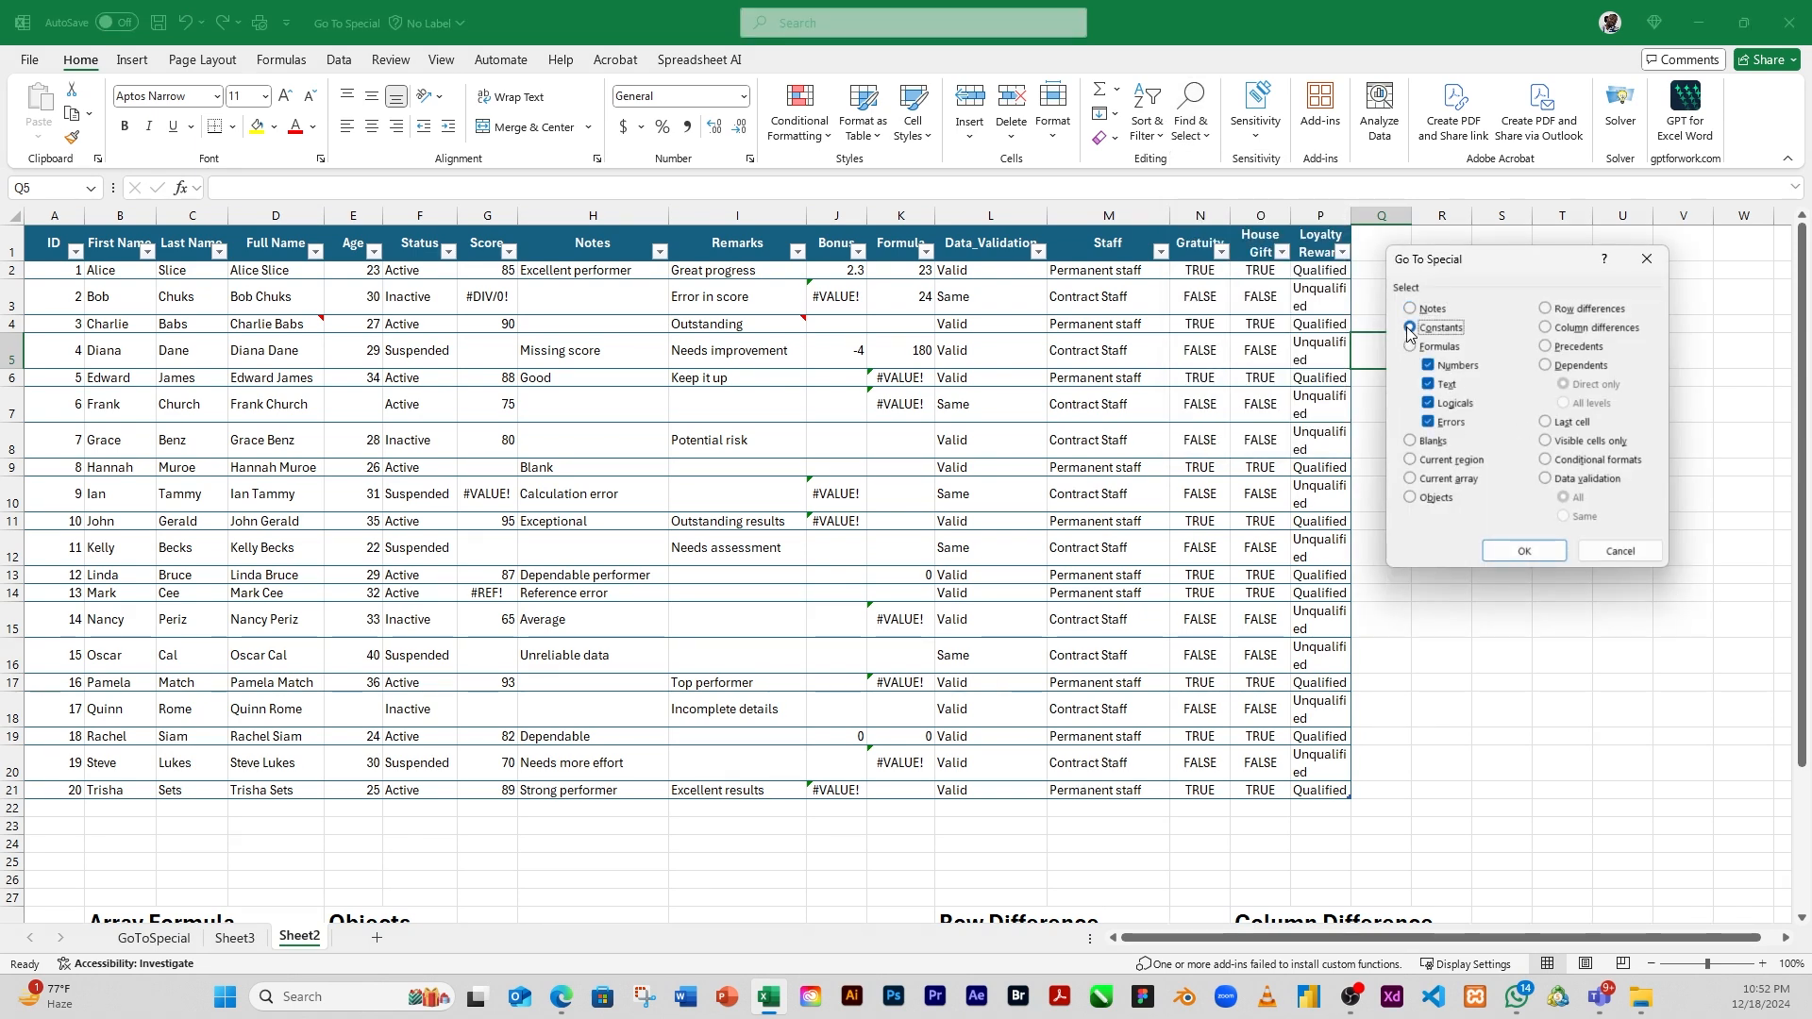
left_click(1430, 384)
left_click(1430, 403)
left_click(1428, 425)
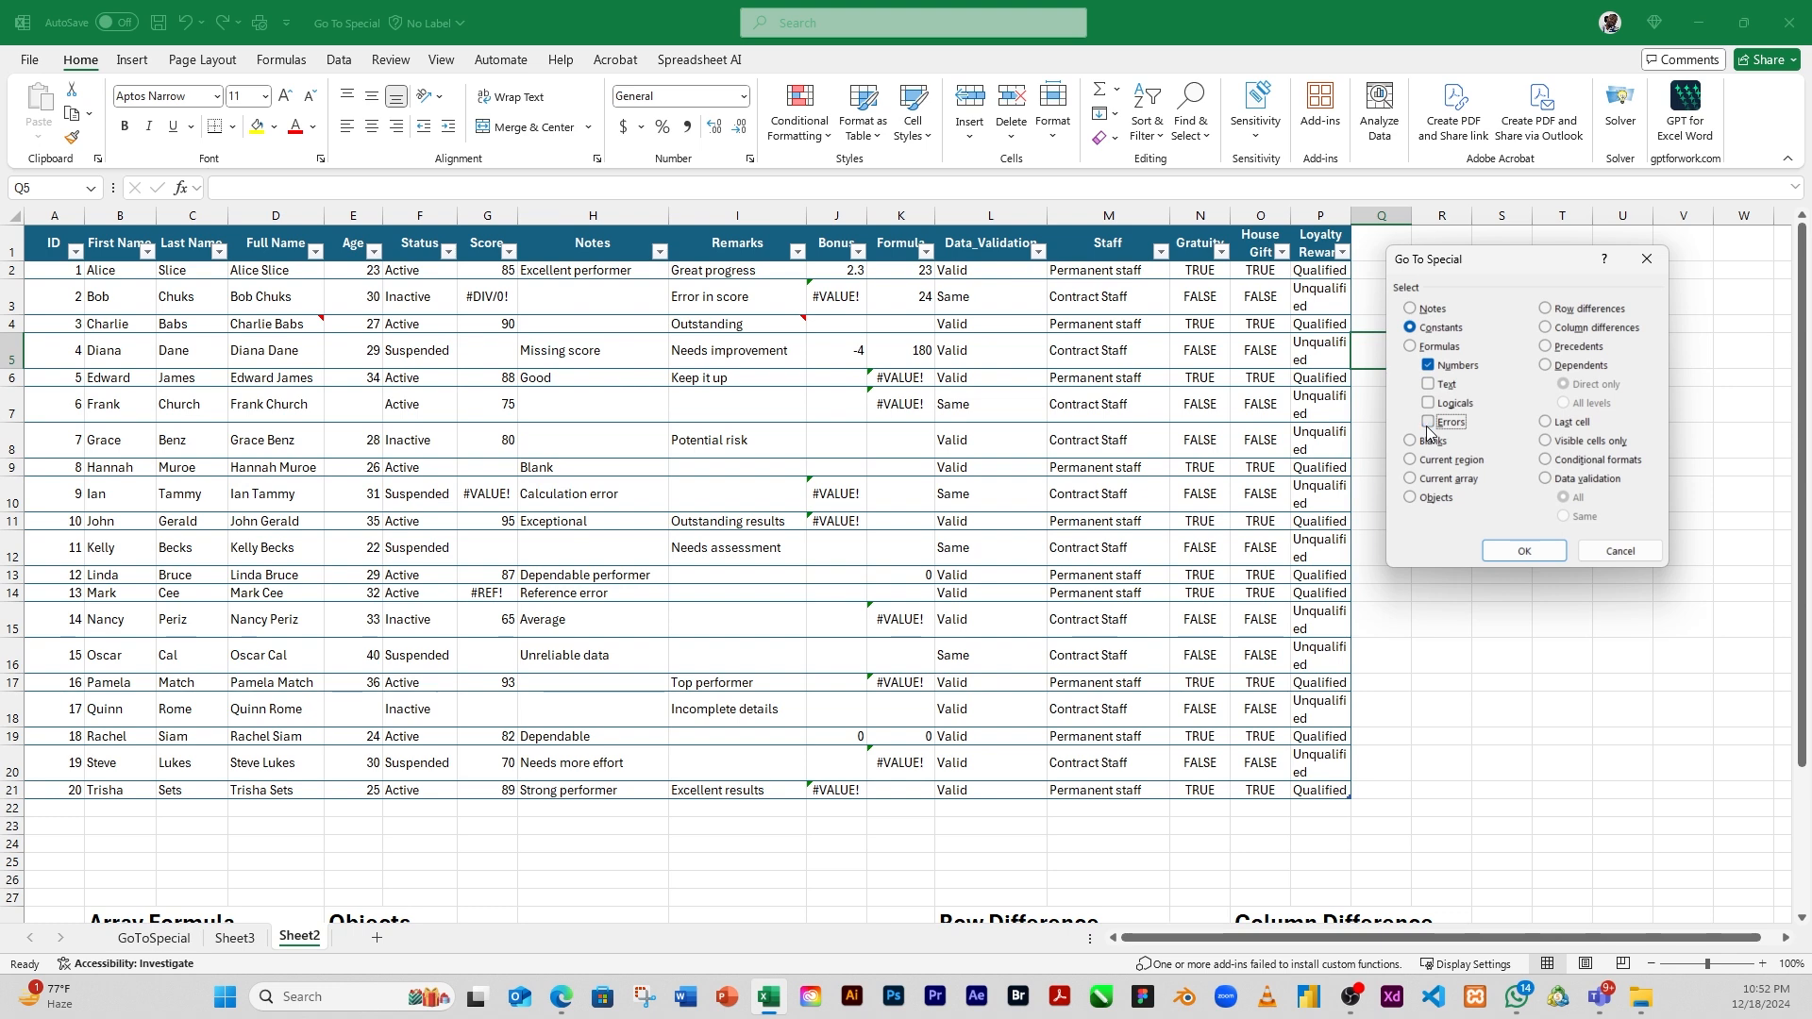
left_click(1408, 328)
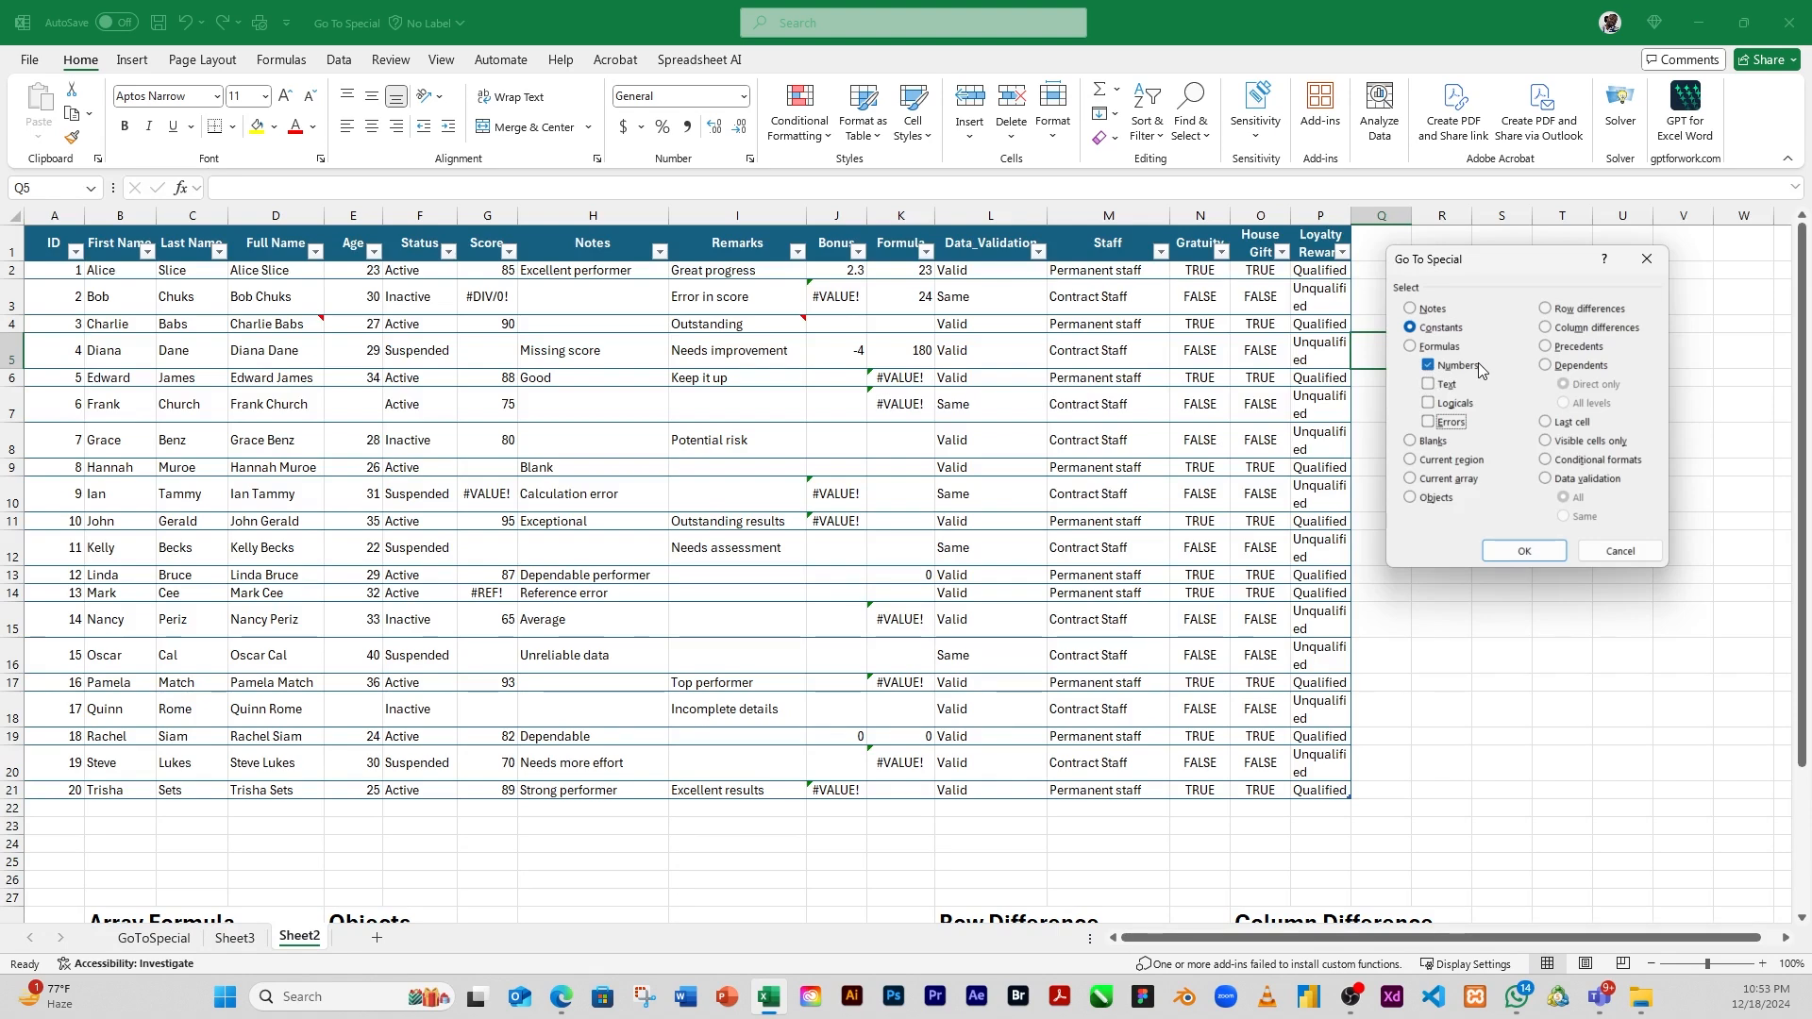
left_click(1524, 552)
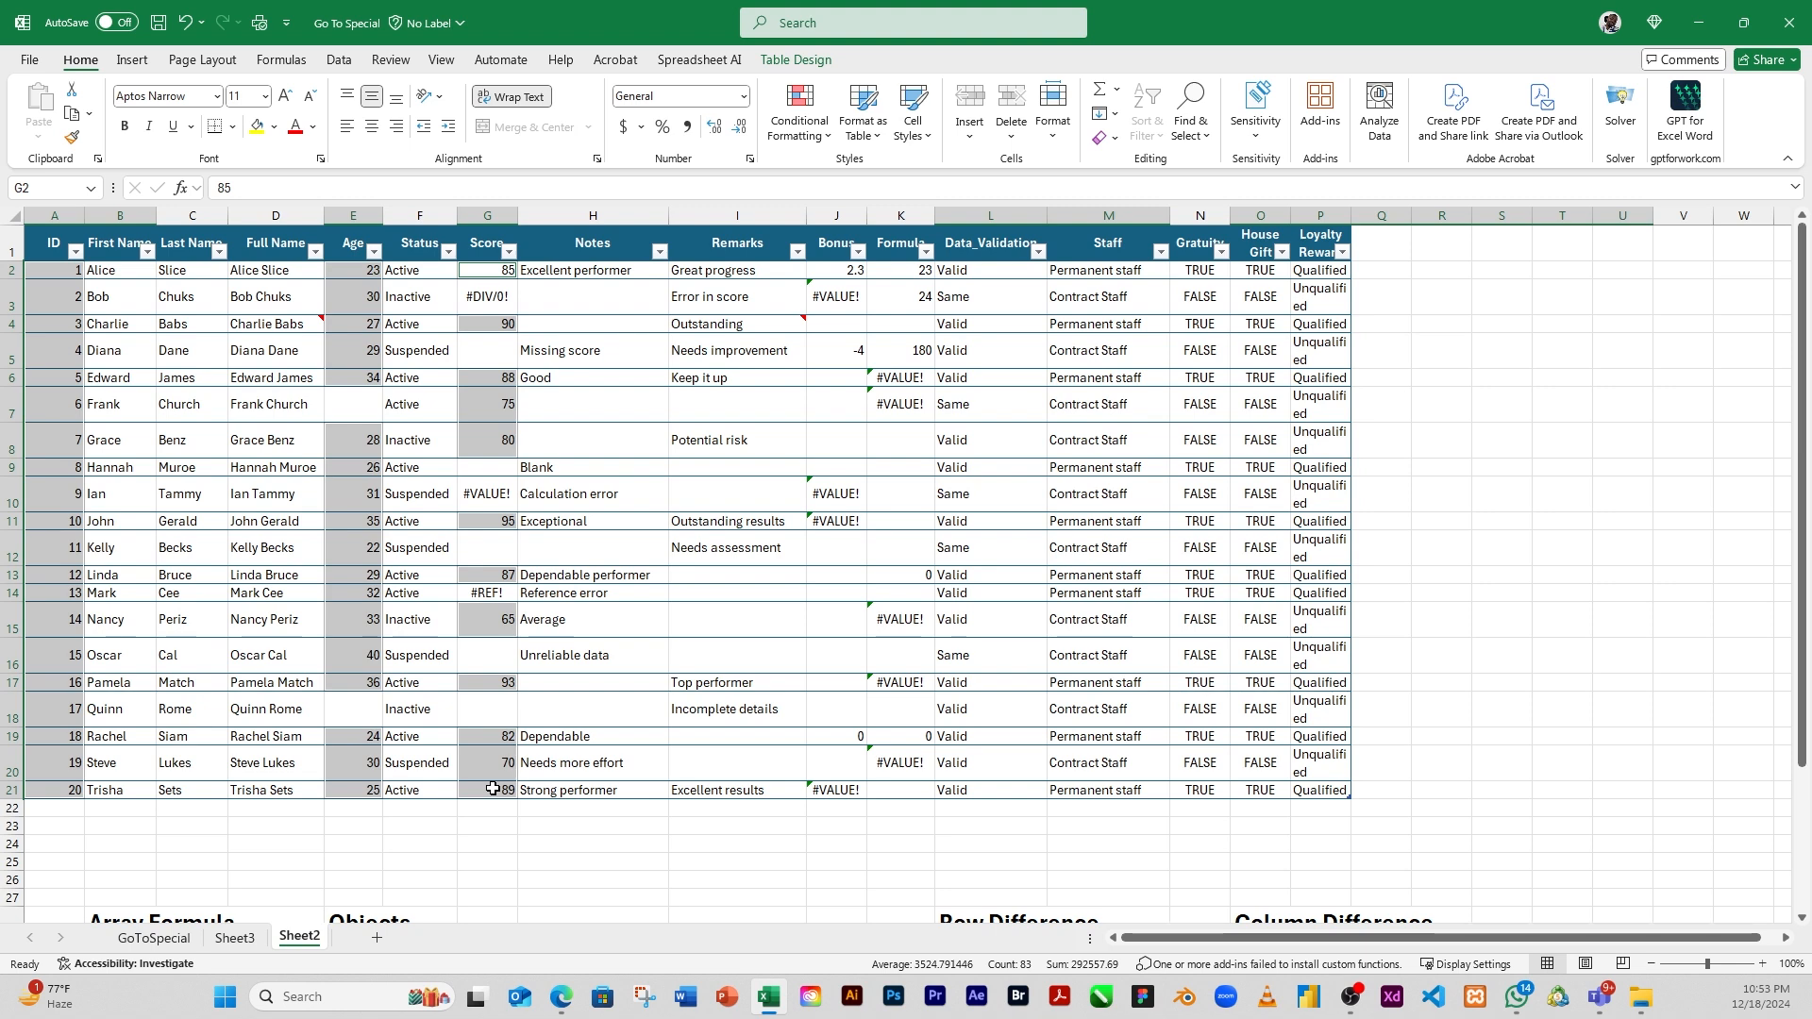
left_click(1398, 412)
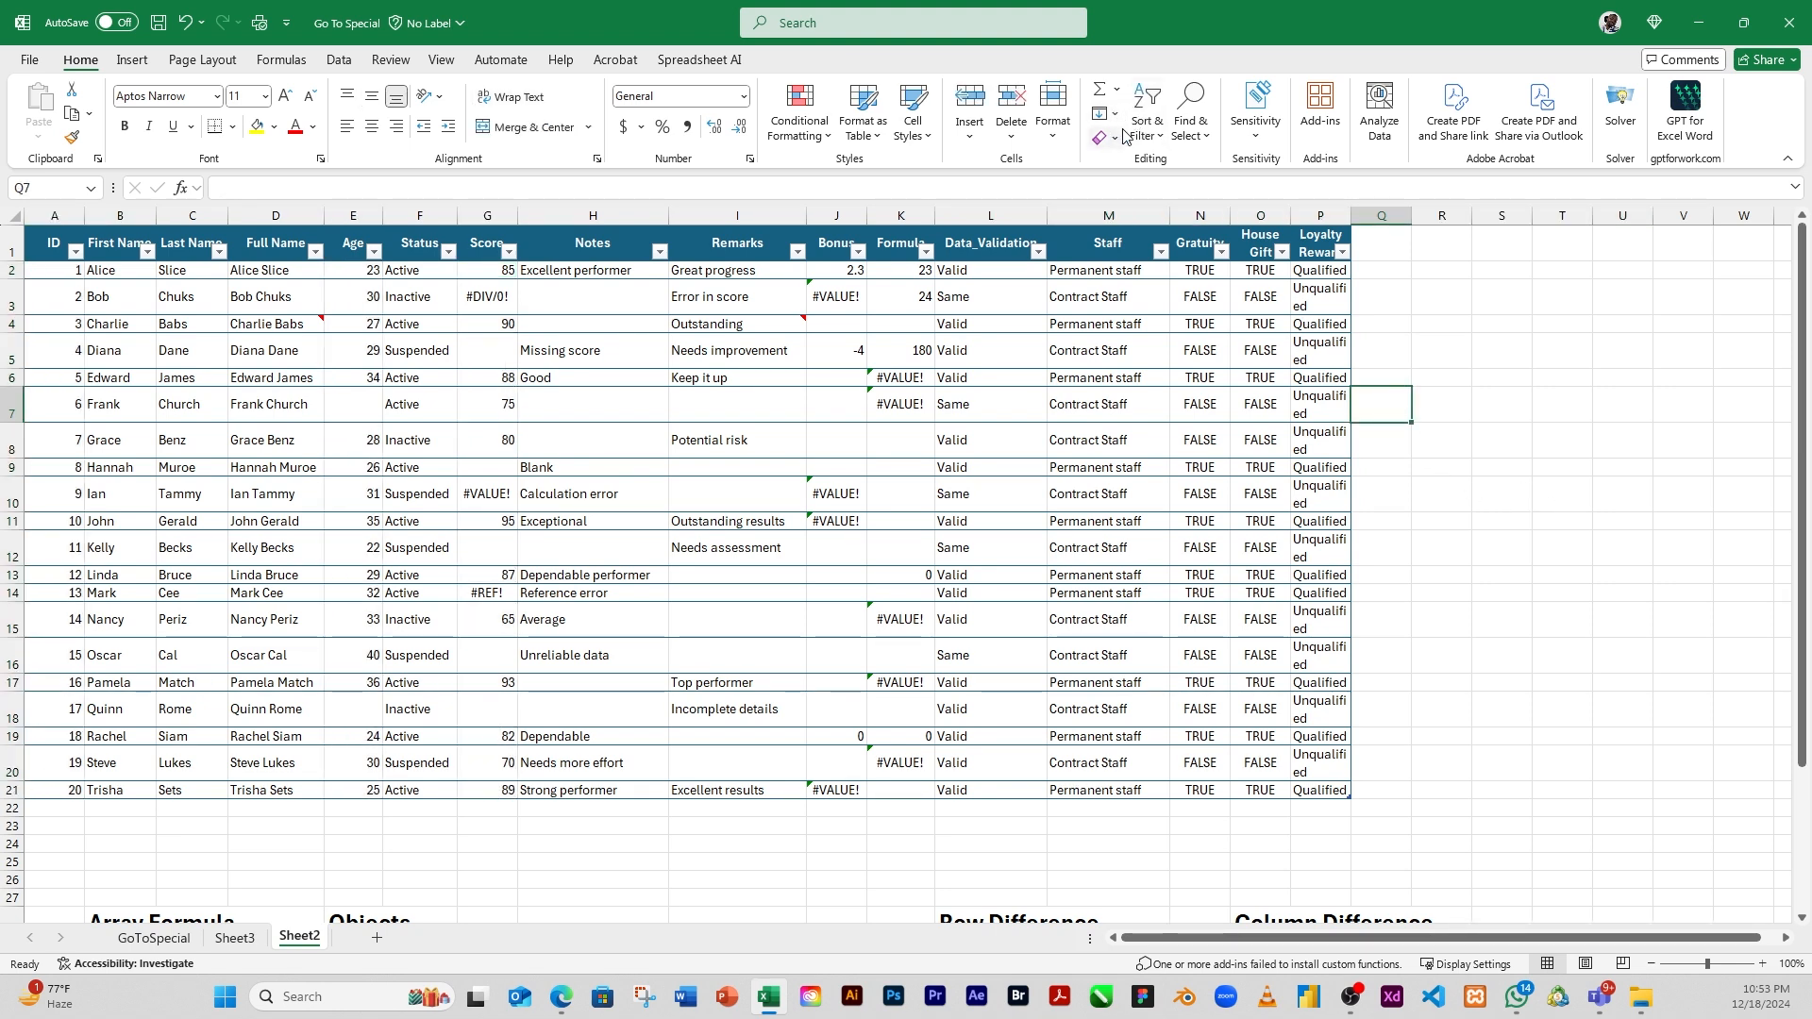
Select only the text constants with Go To Special, excluding numbers, logicals and errors, and clear the selection after checking it
left_click(1211, 142)
left_click(1248, 274)
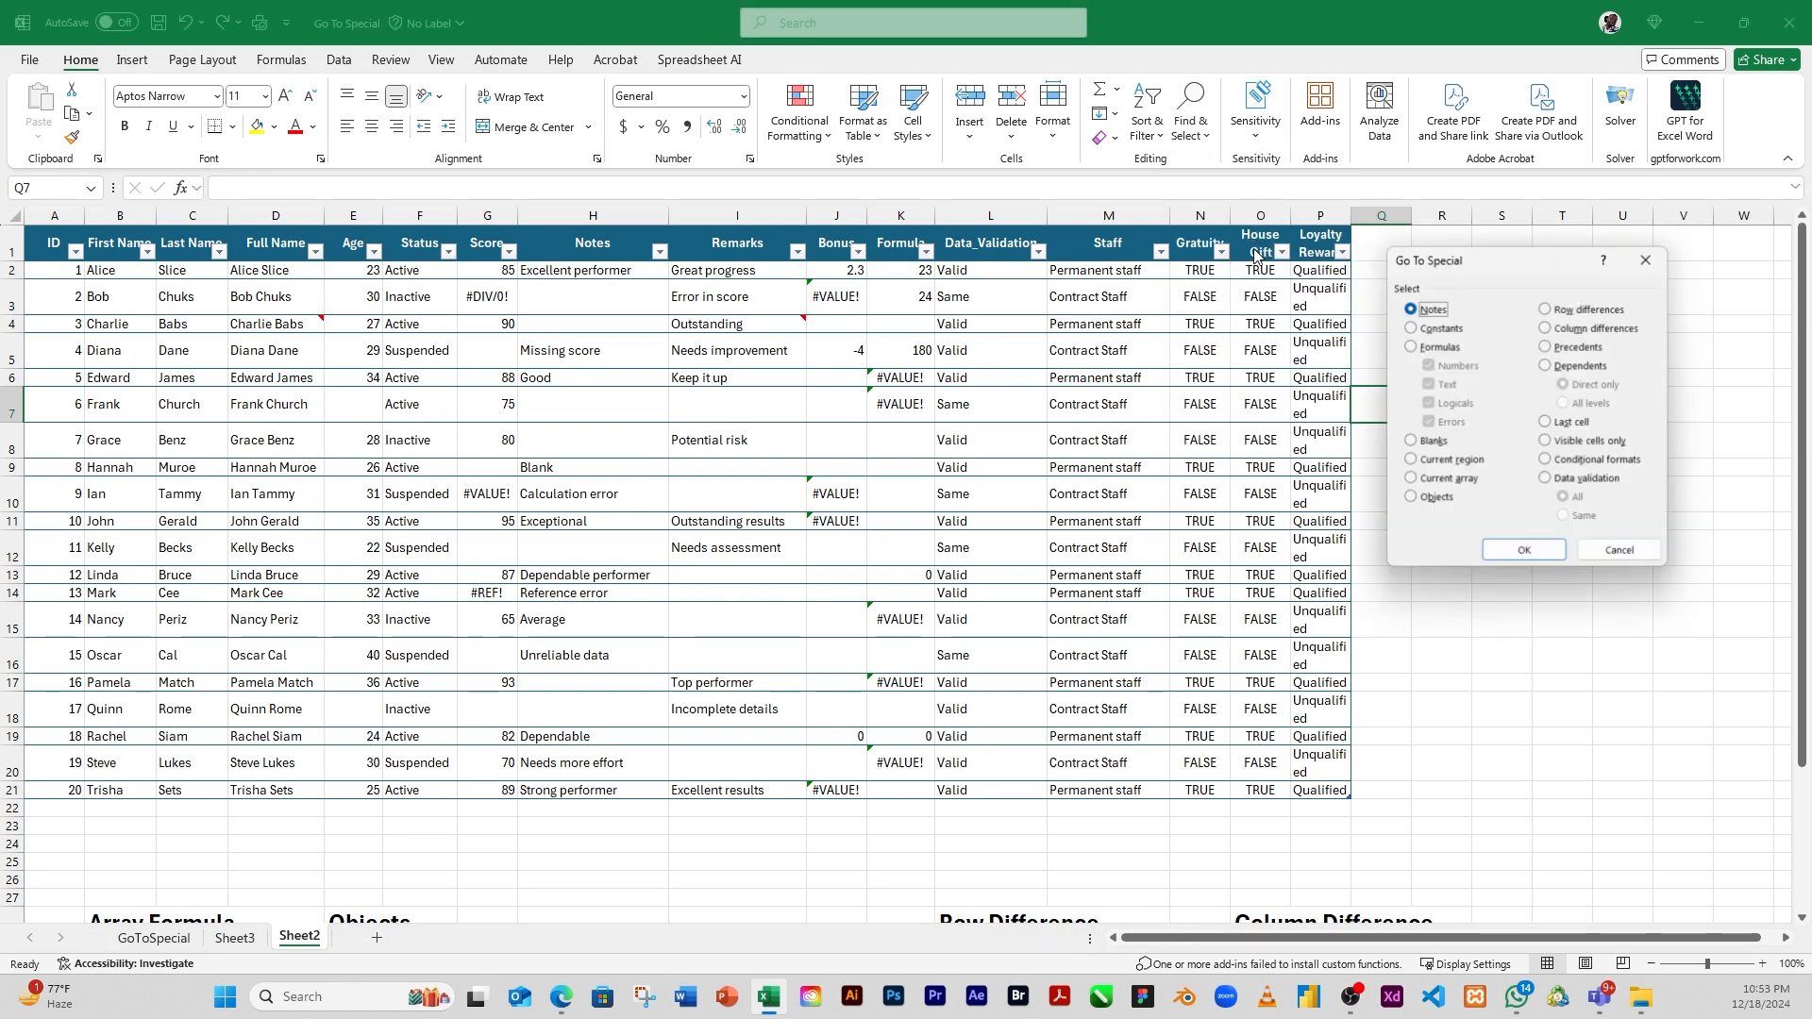
left_click(1412, 329)
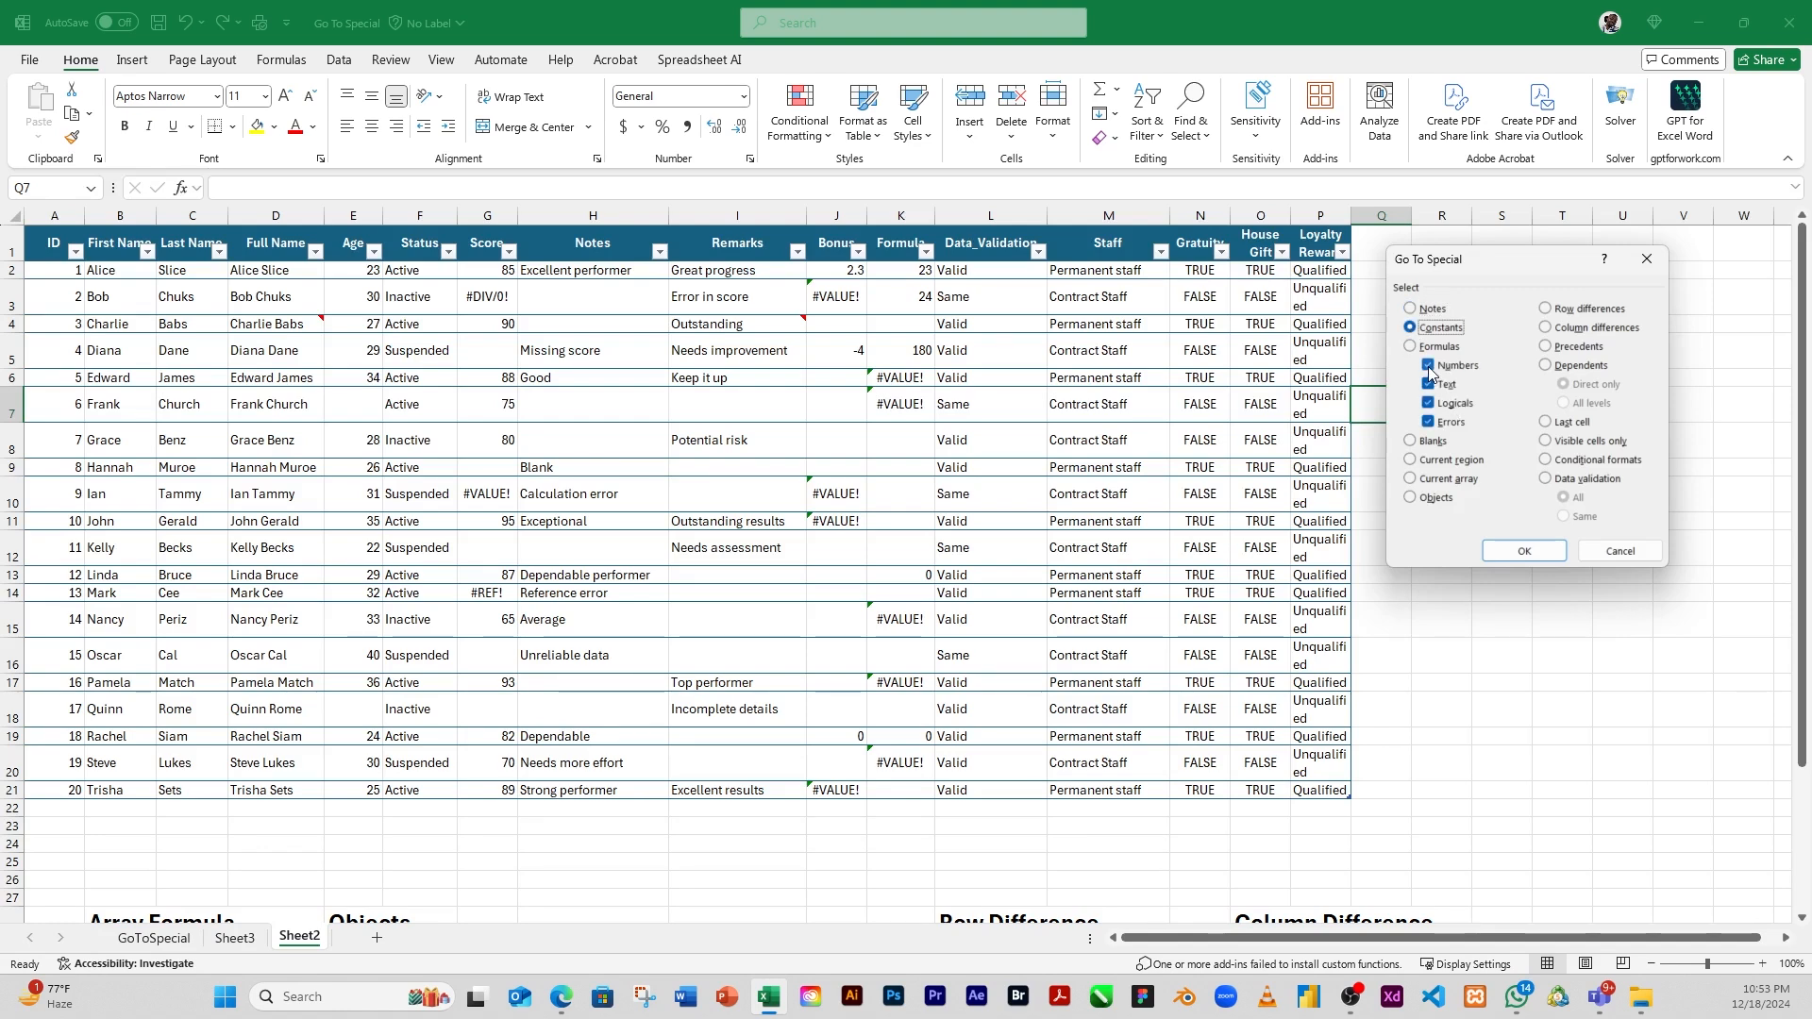
double_click(1429, 368)
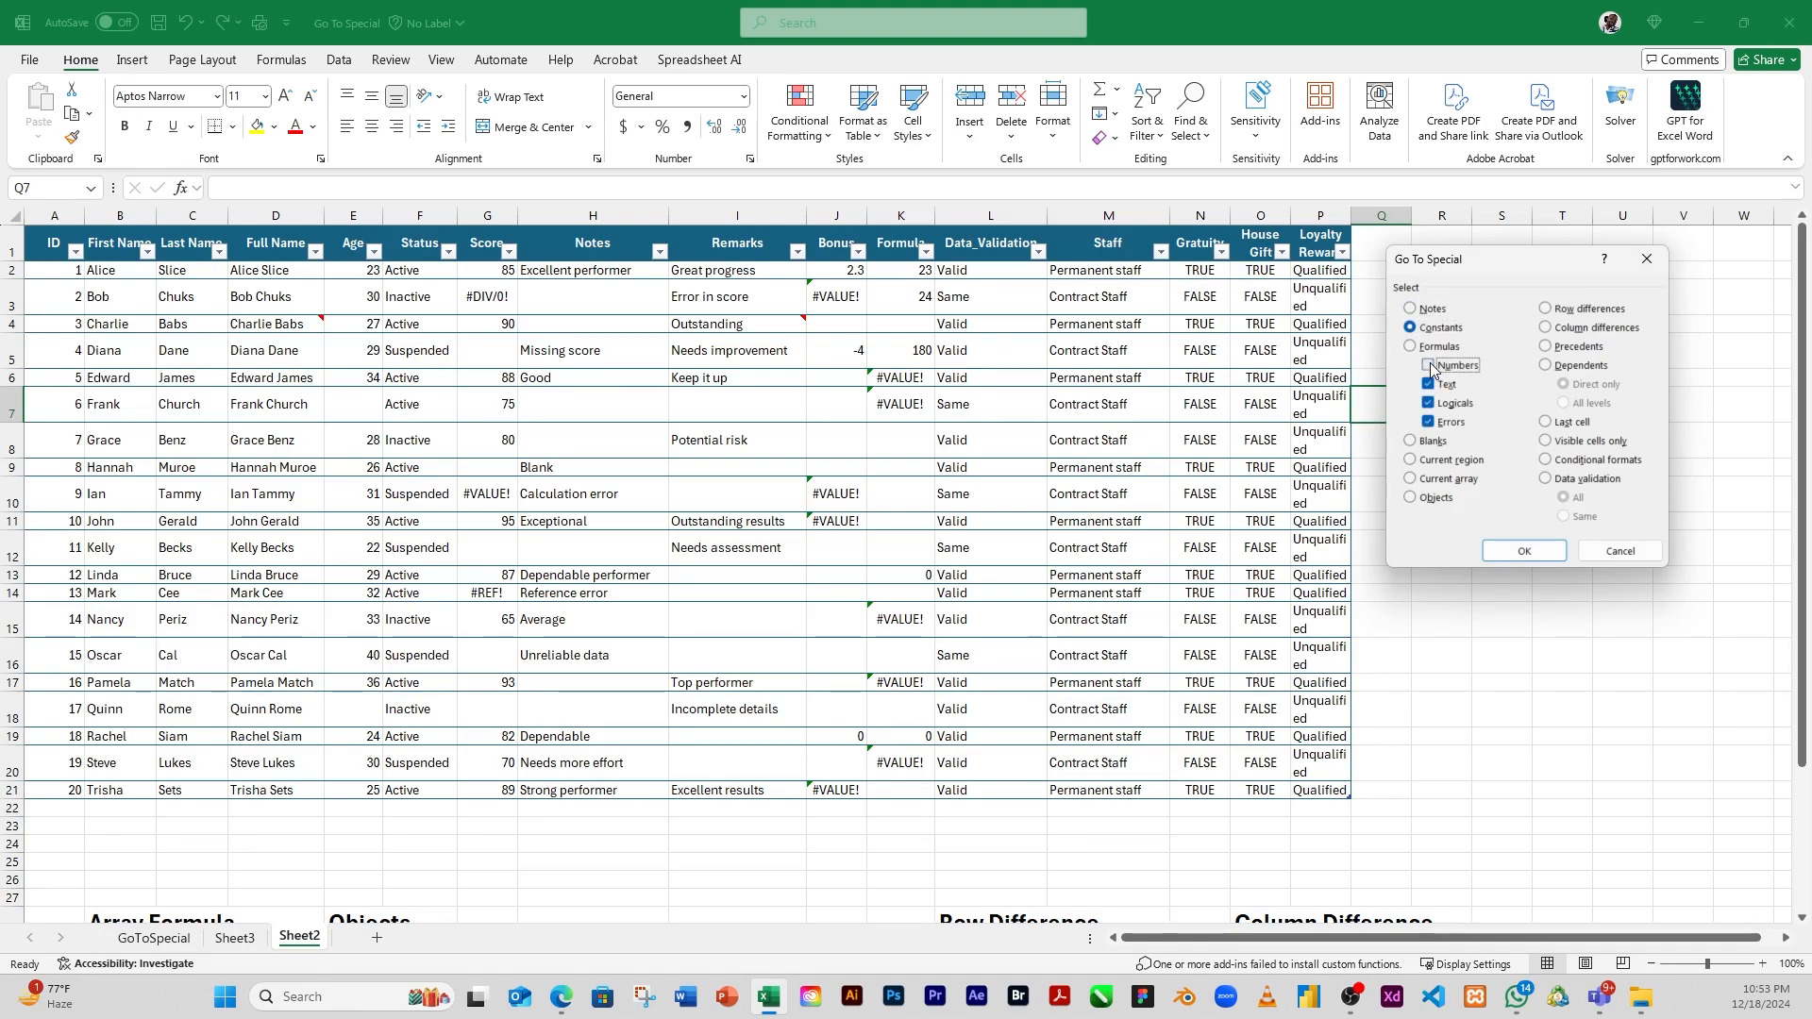
left_click(1429, 404)
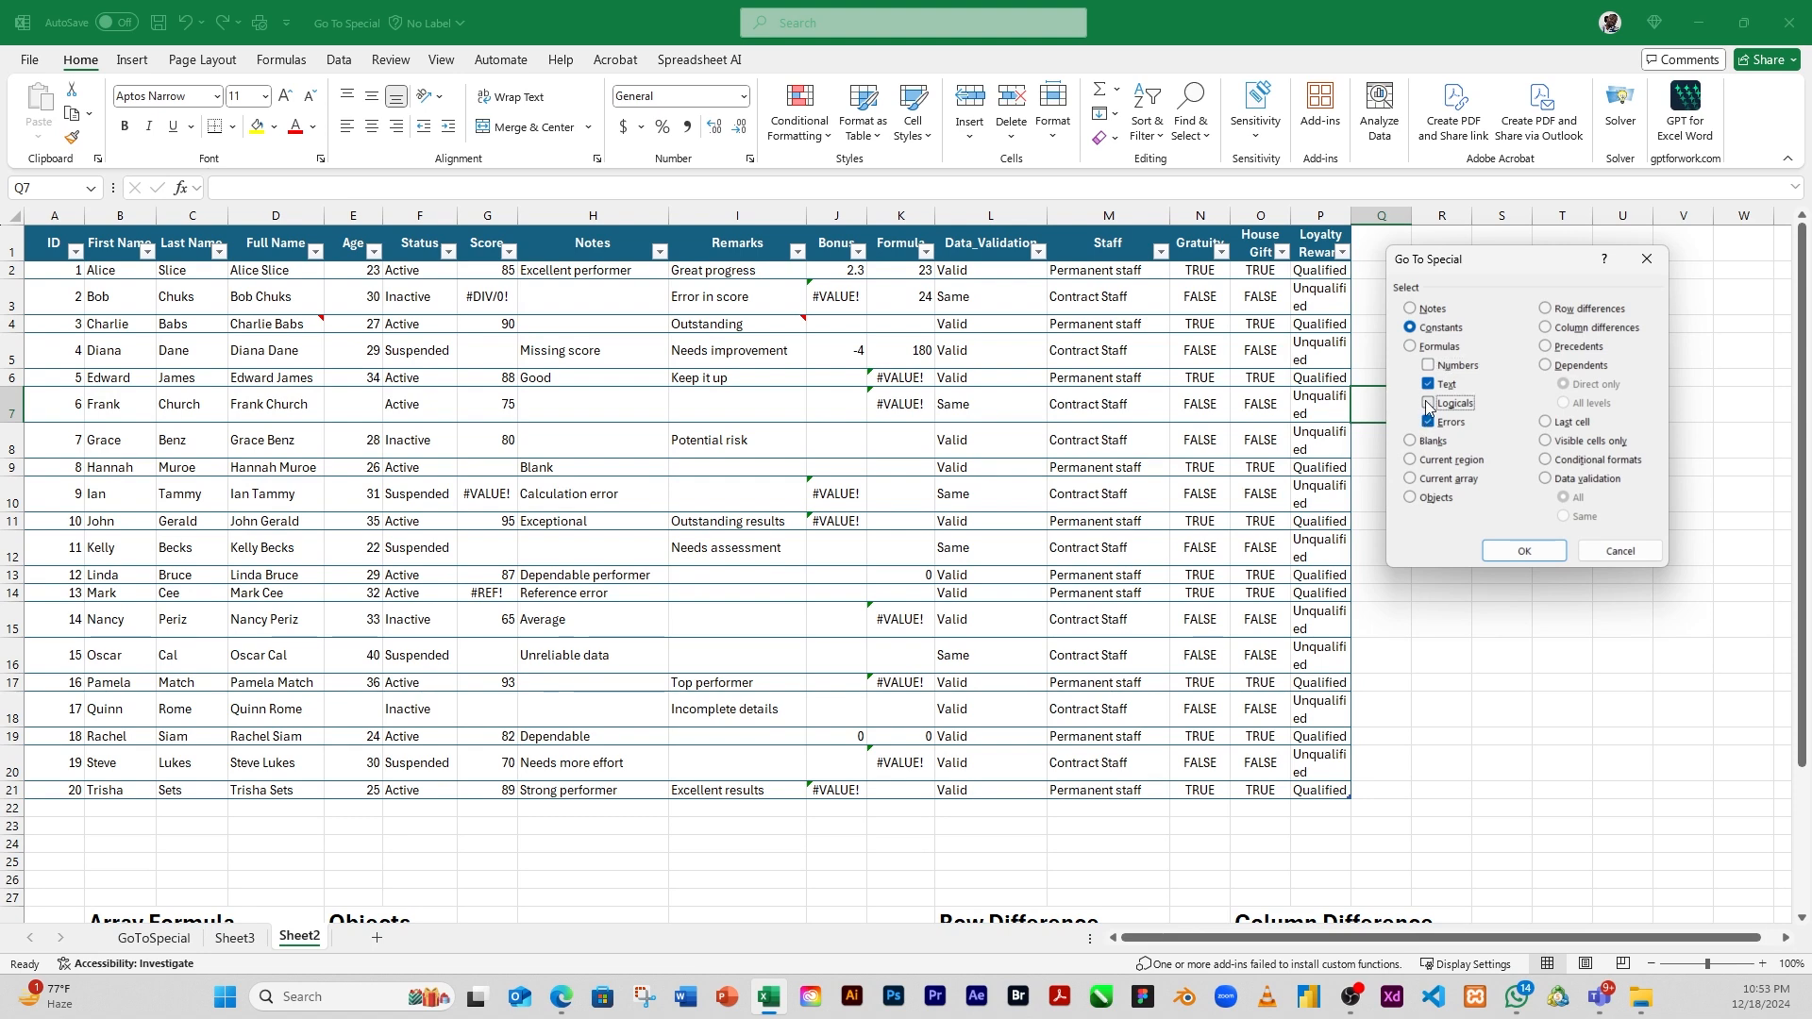
left_click(1428, 422)
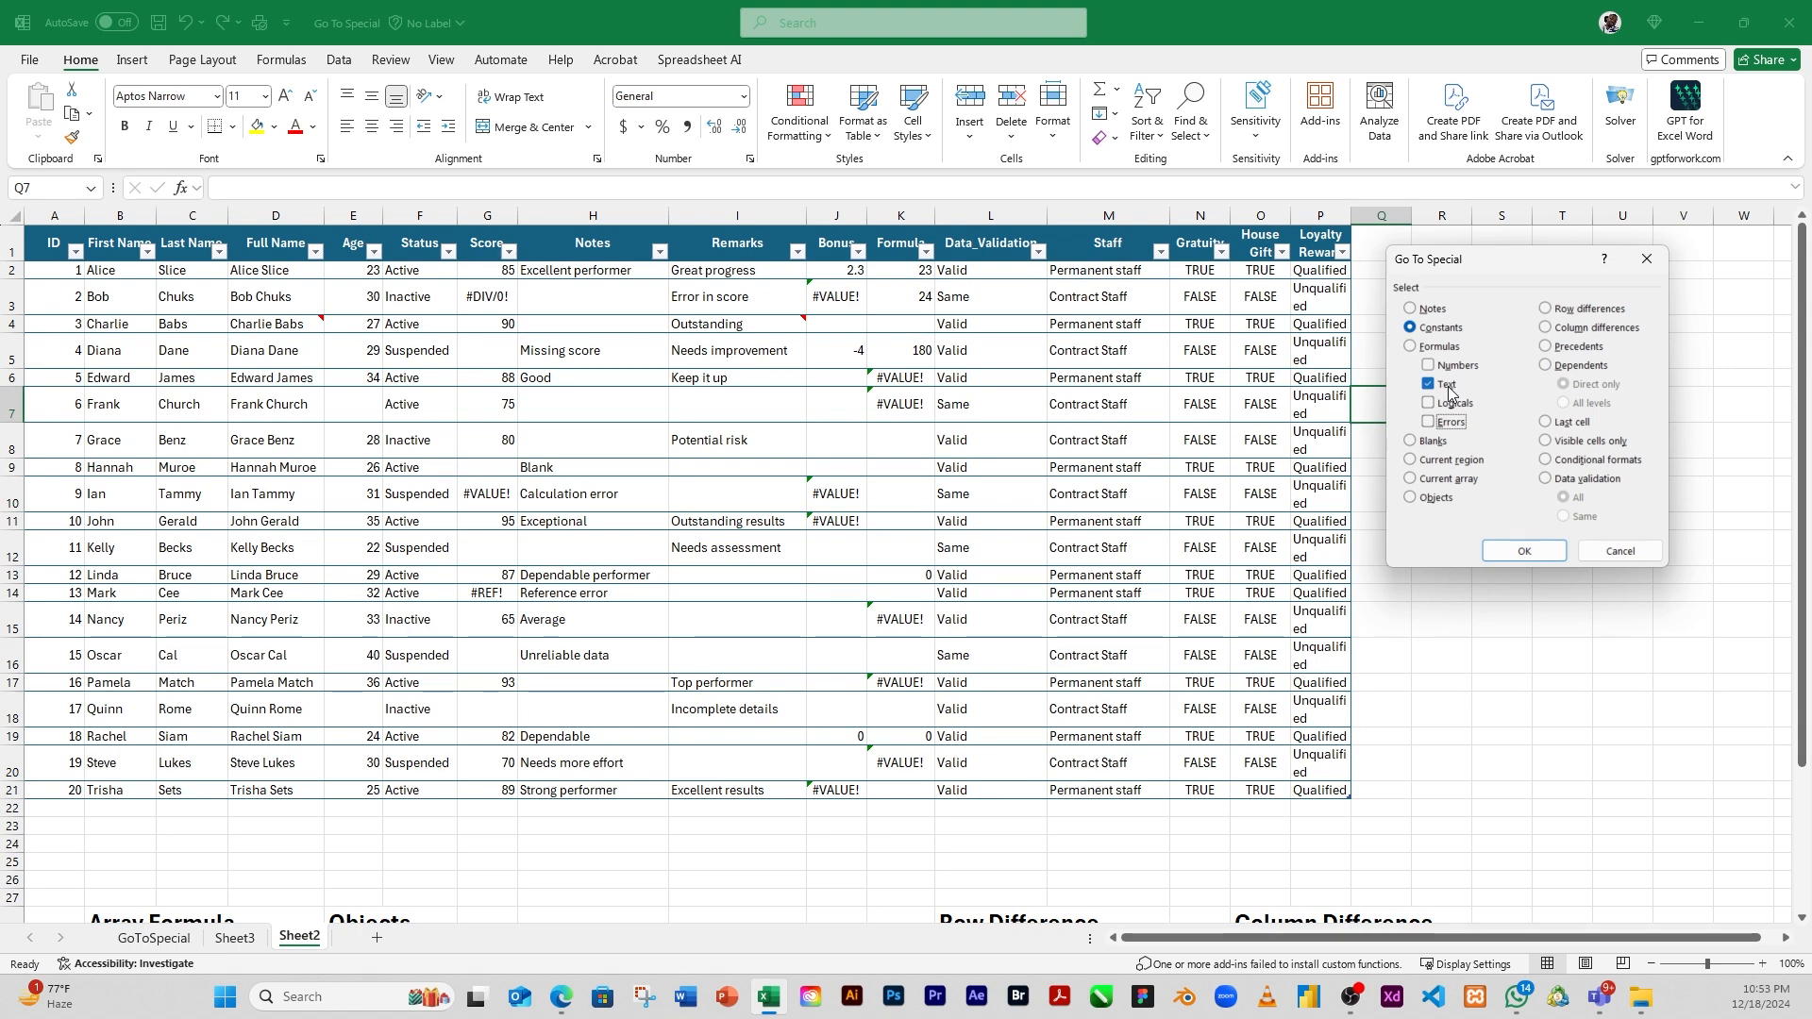
left_click(1521, 552)
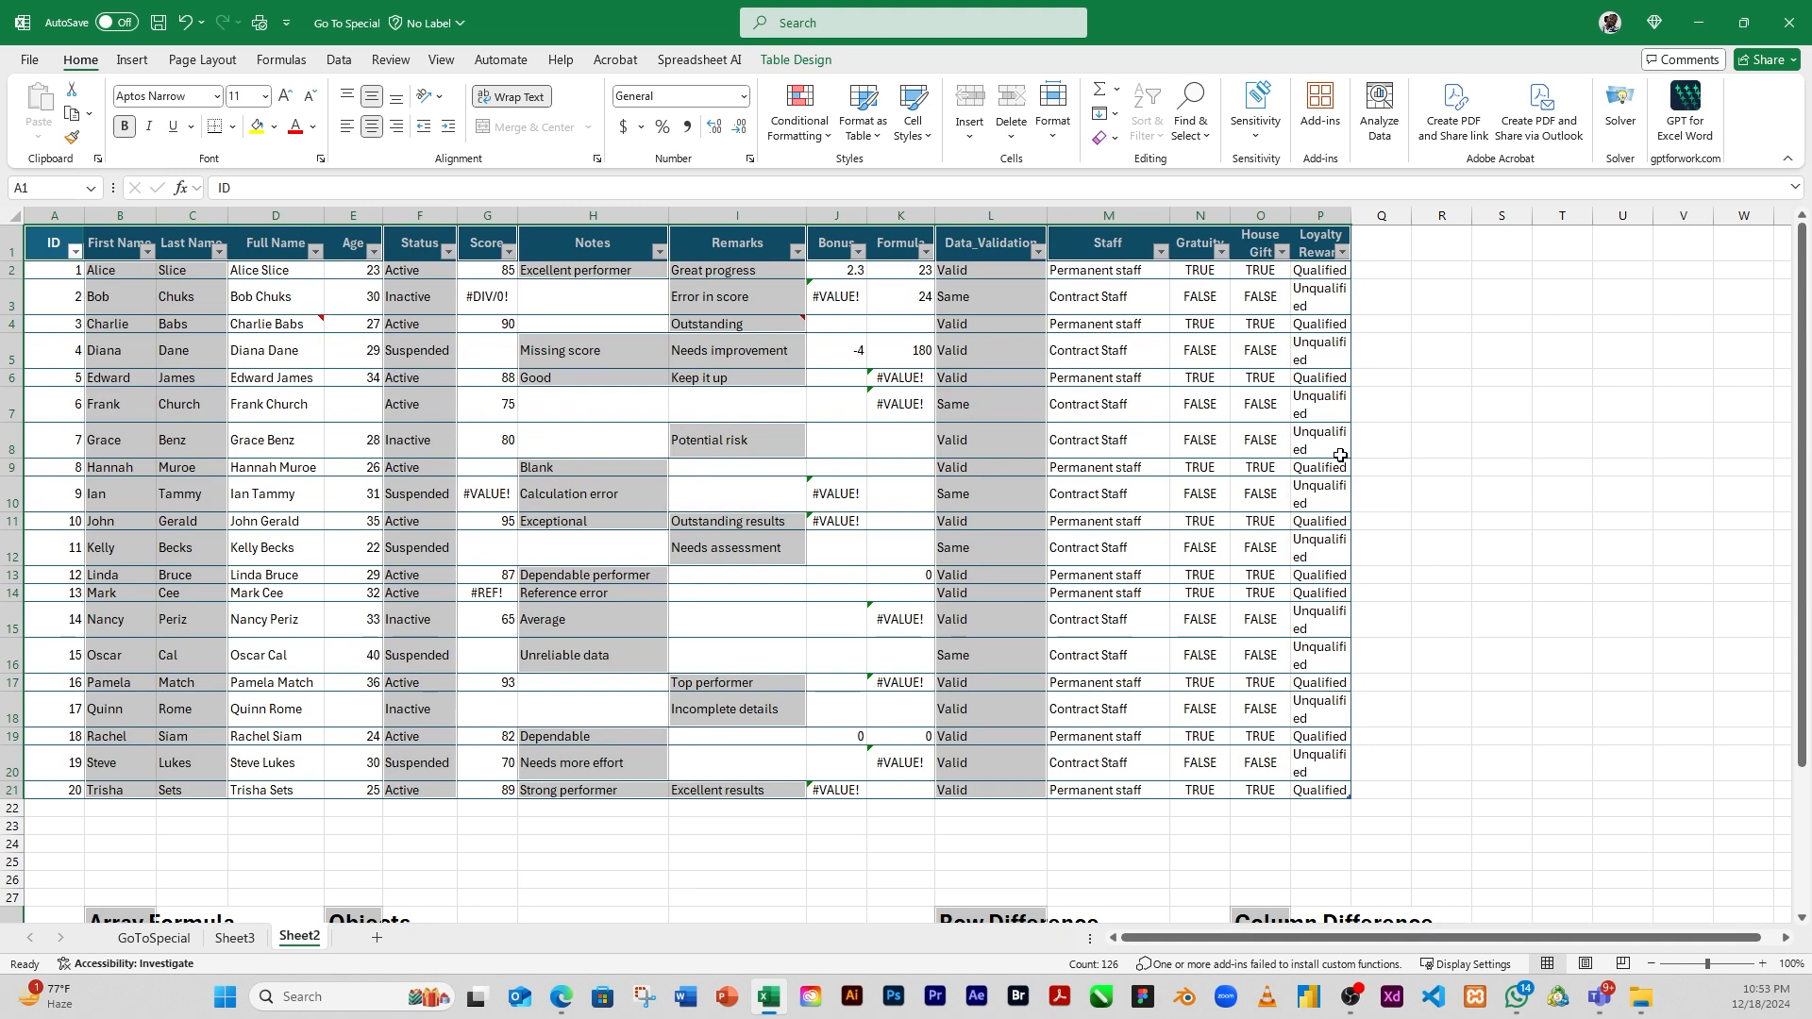
left_click(1397, 441)
left_click(1102, 446)
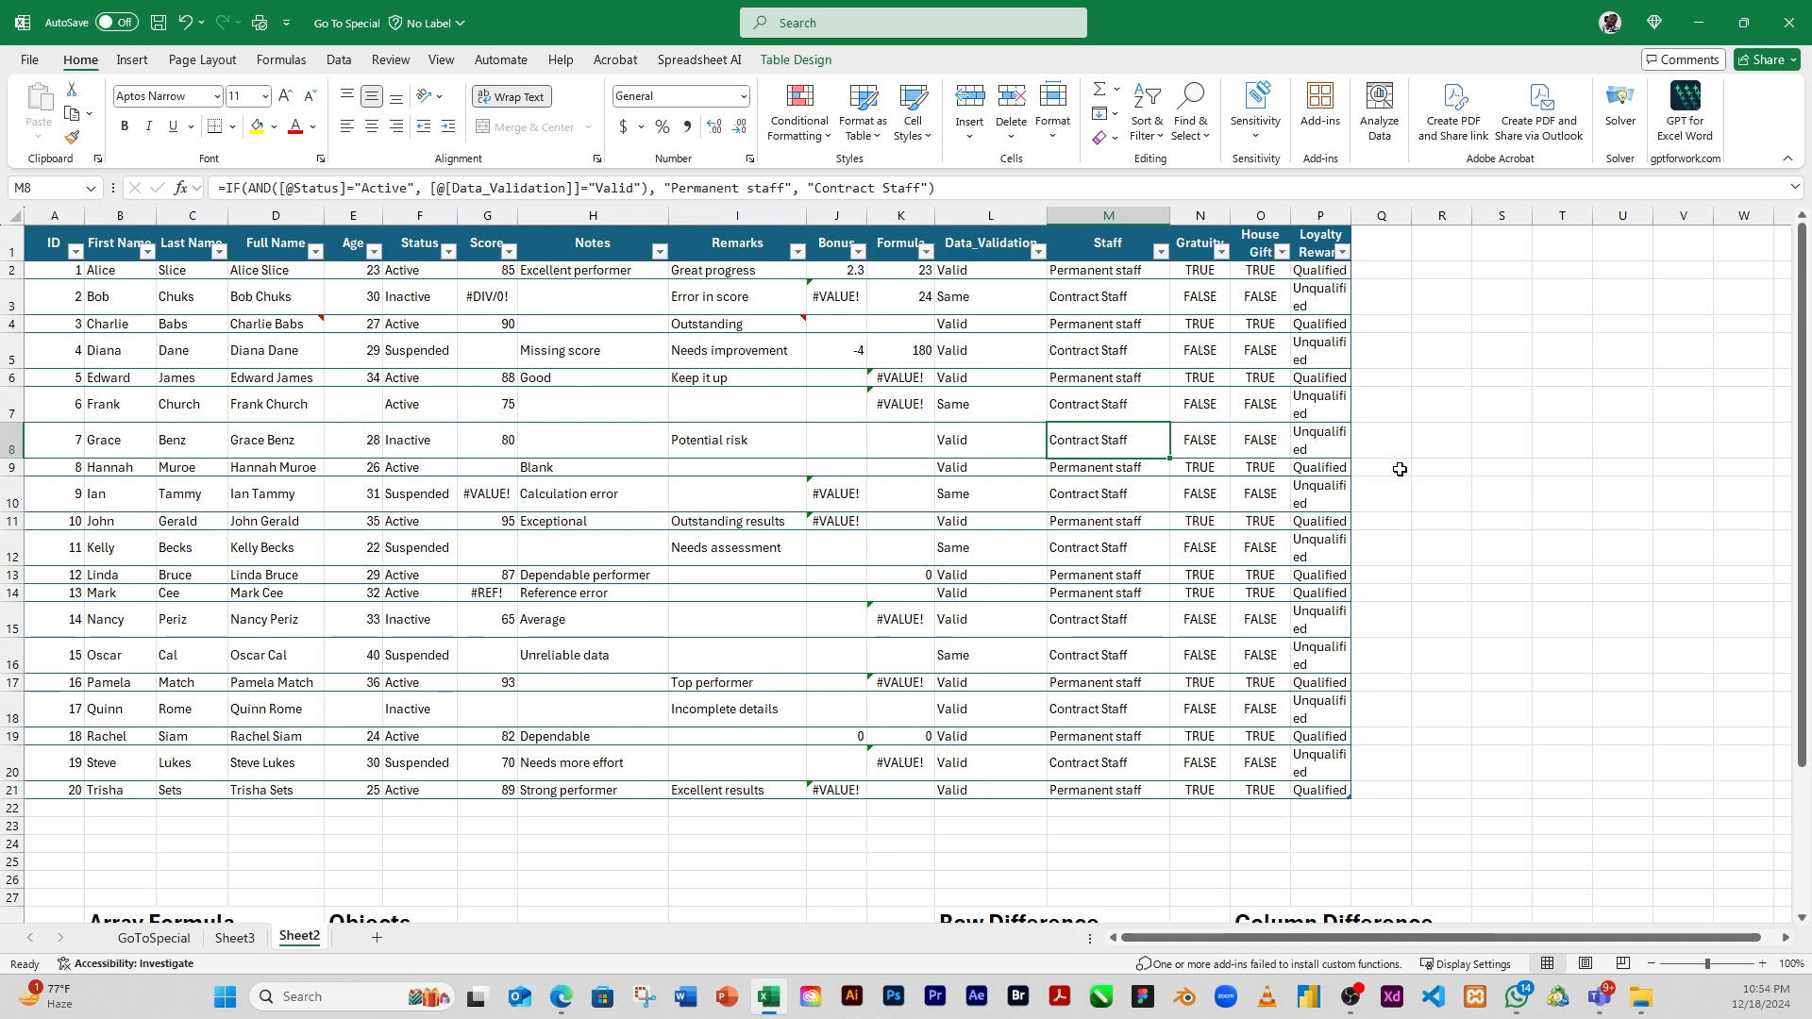
Select only the logical constants with Go To Special, excluding numbers, text and errors, and clear the selection after checking it
left_click(1188, 132)
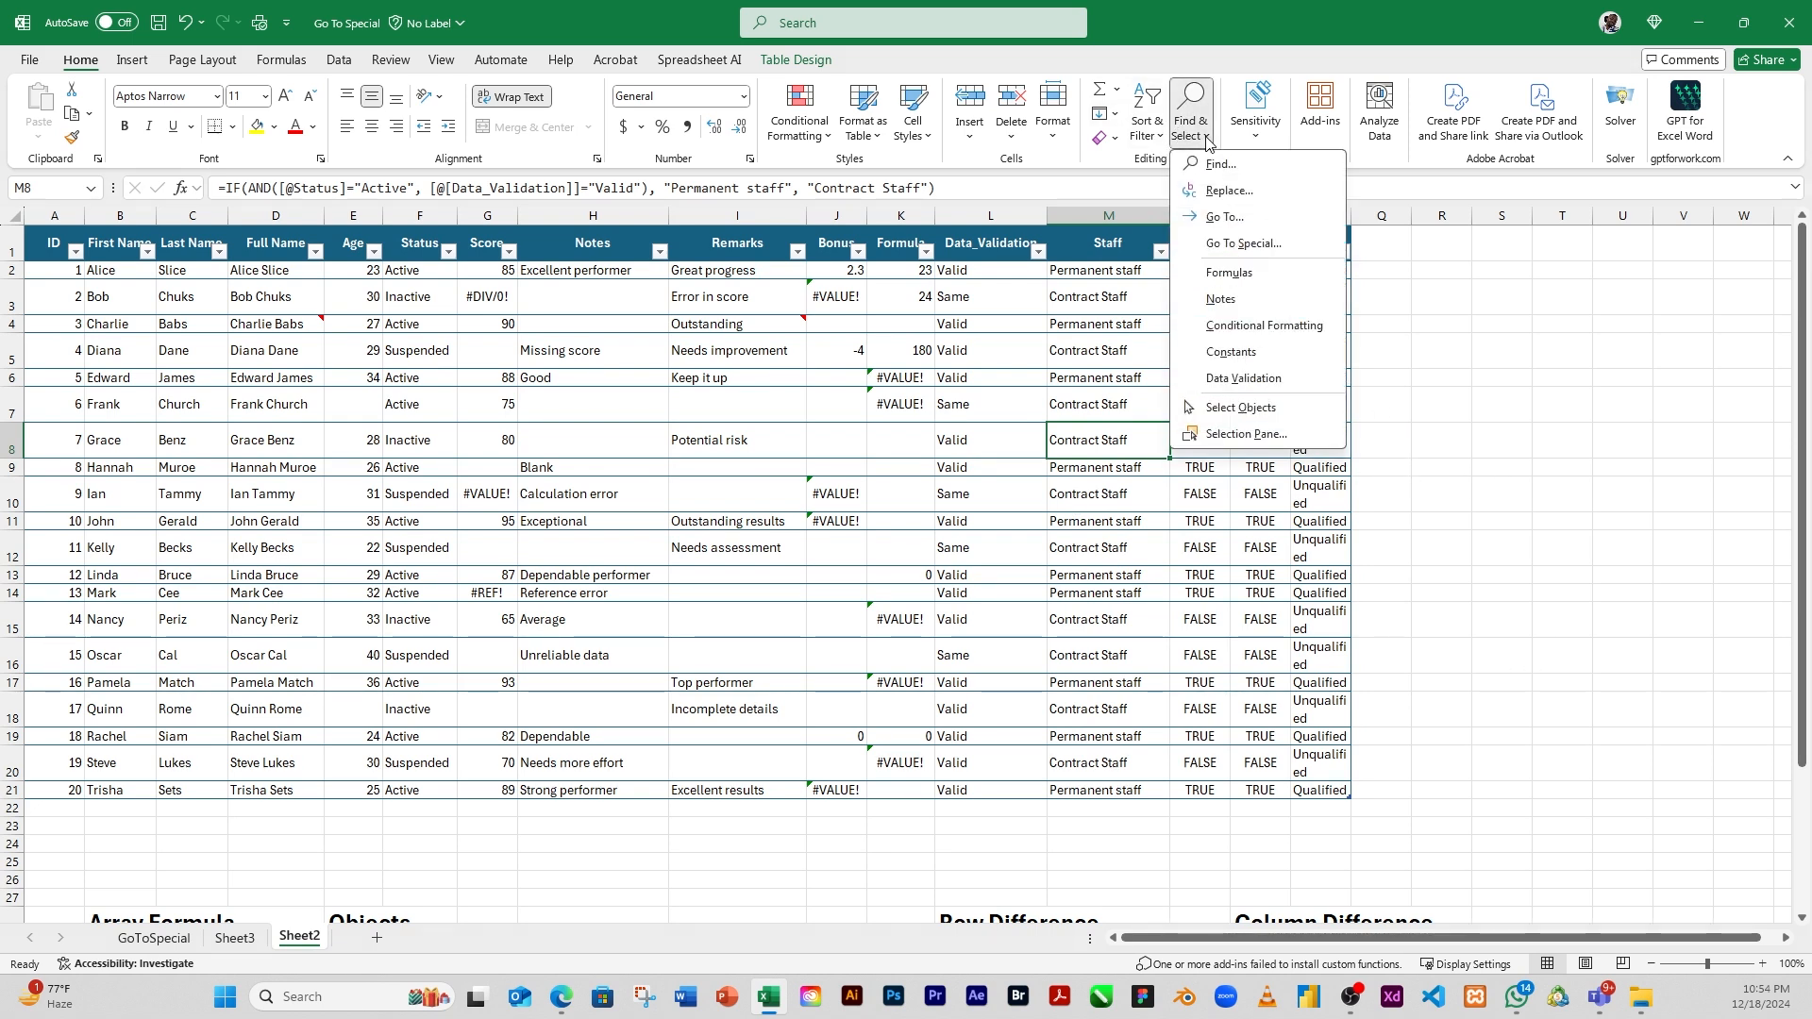
left_click(1273, 247)
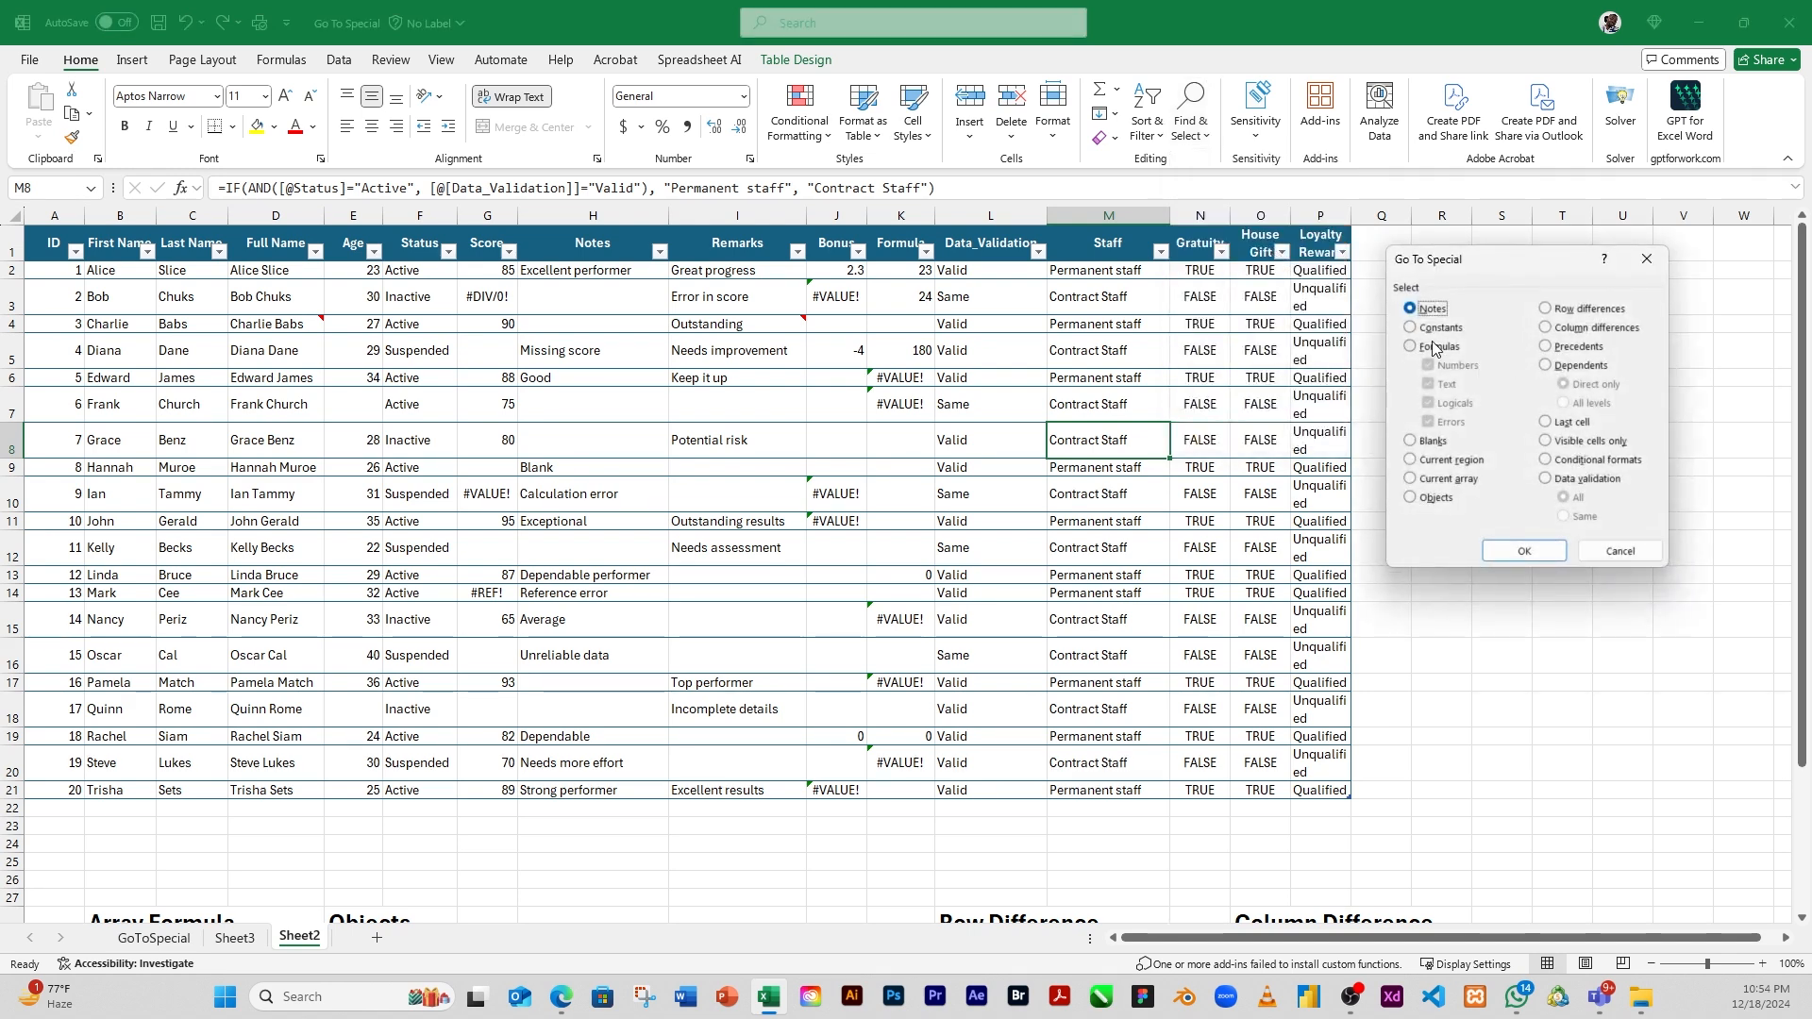
left_click(1409, 327)
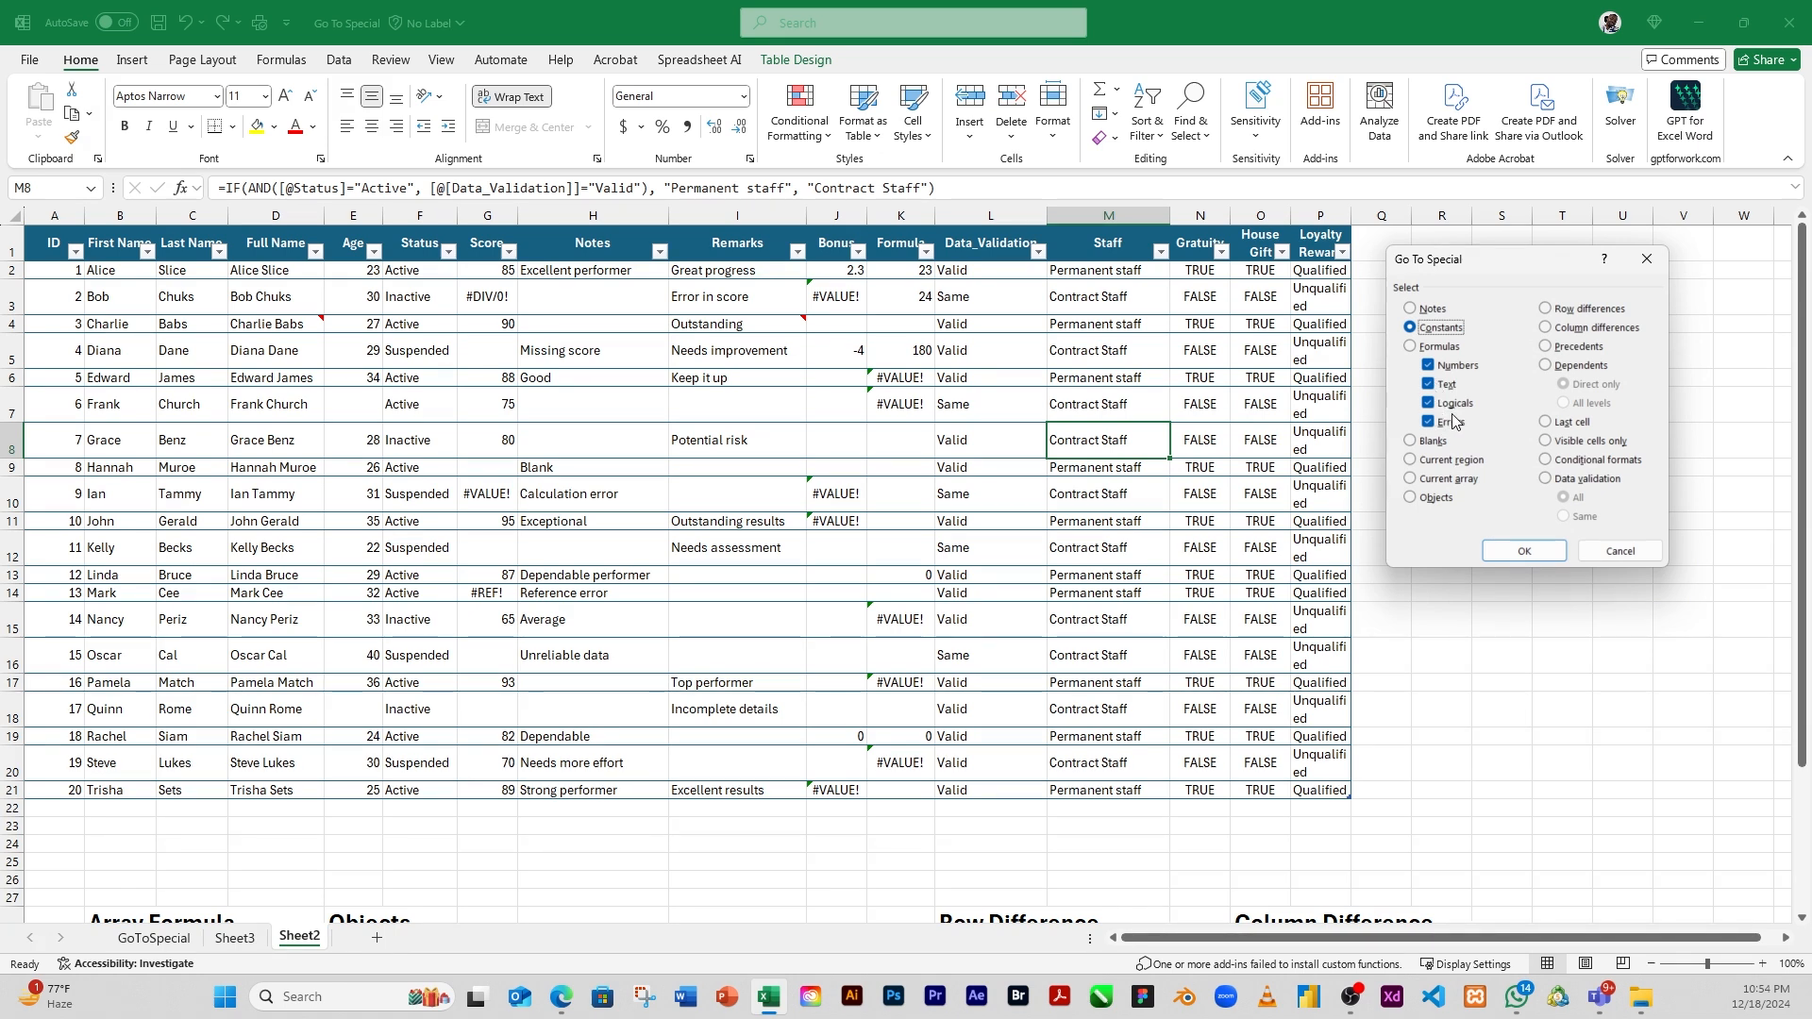
left_click(1428, 366)
left_click(1428, 385)
left_click(1428, 422)
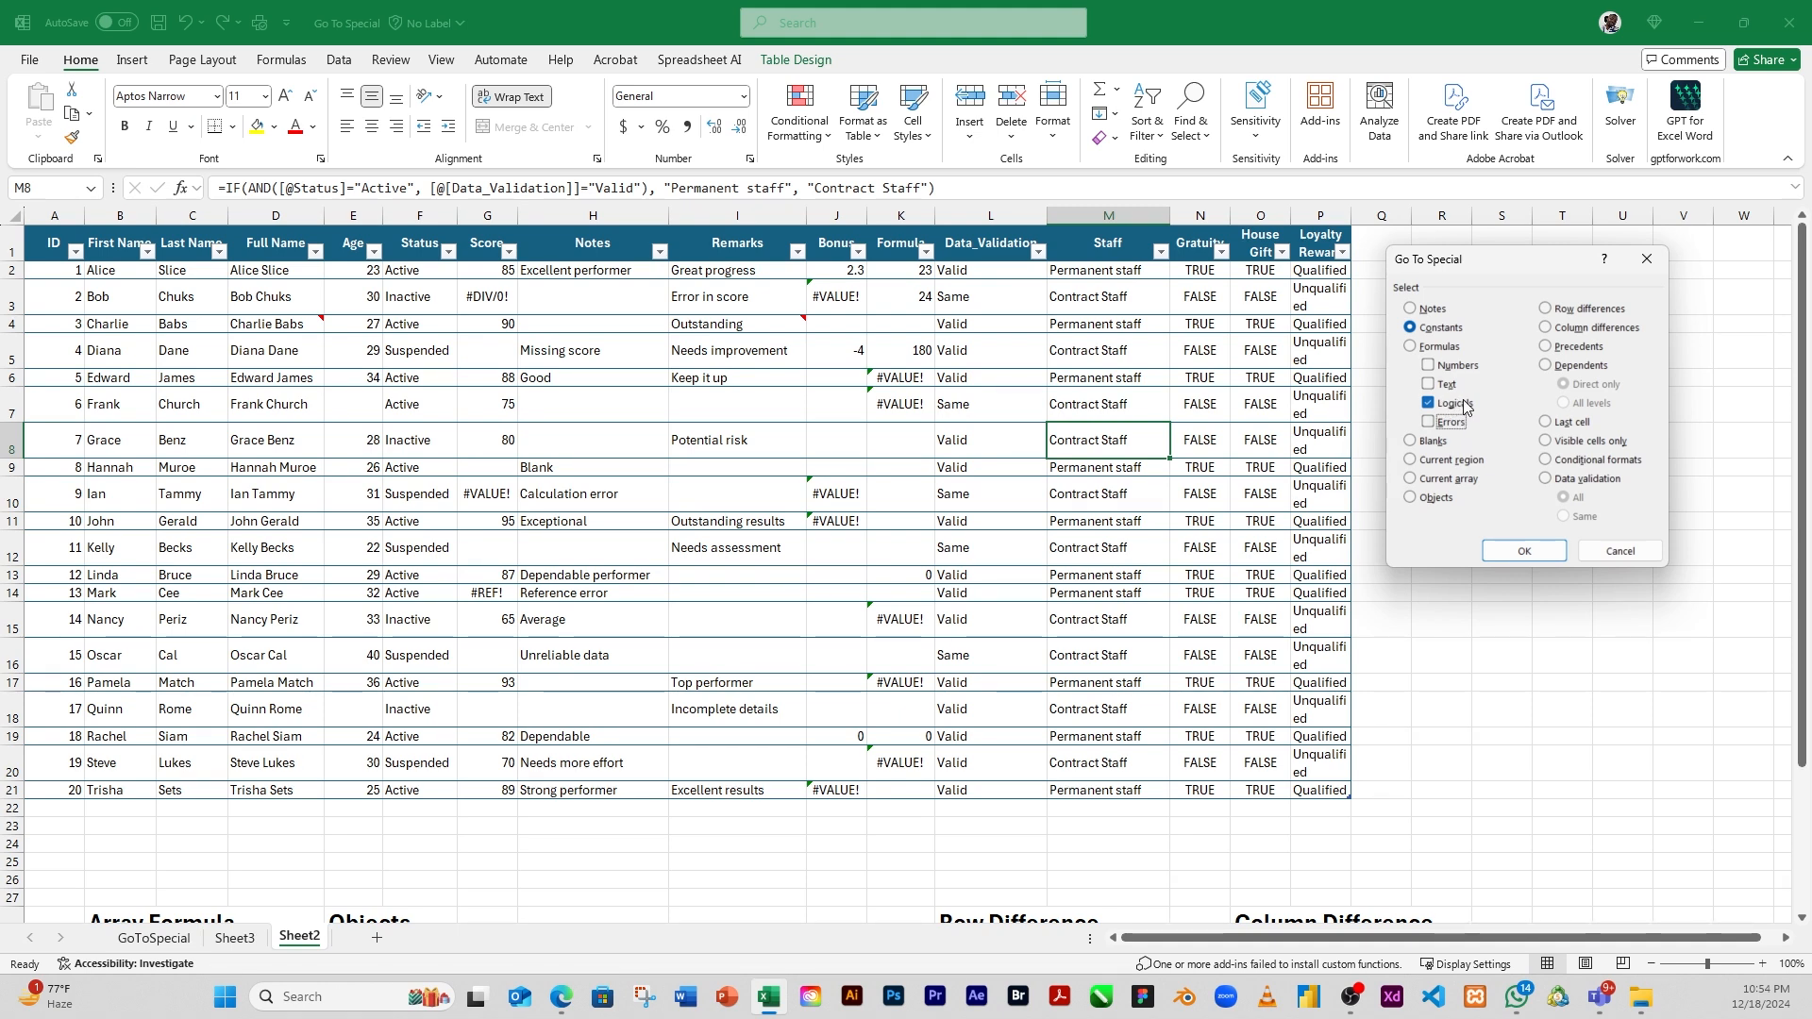
left_click(1522, 556)
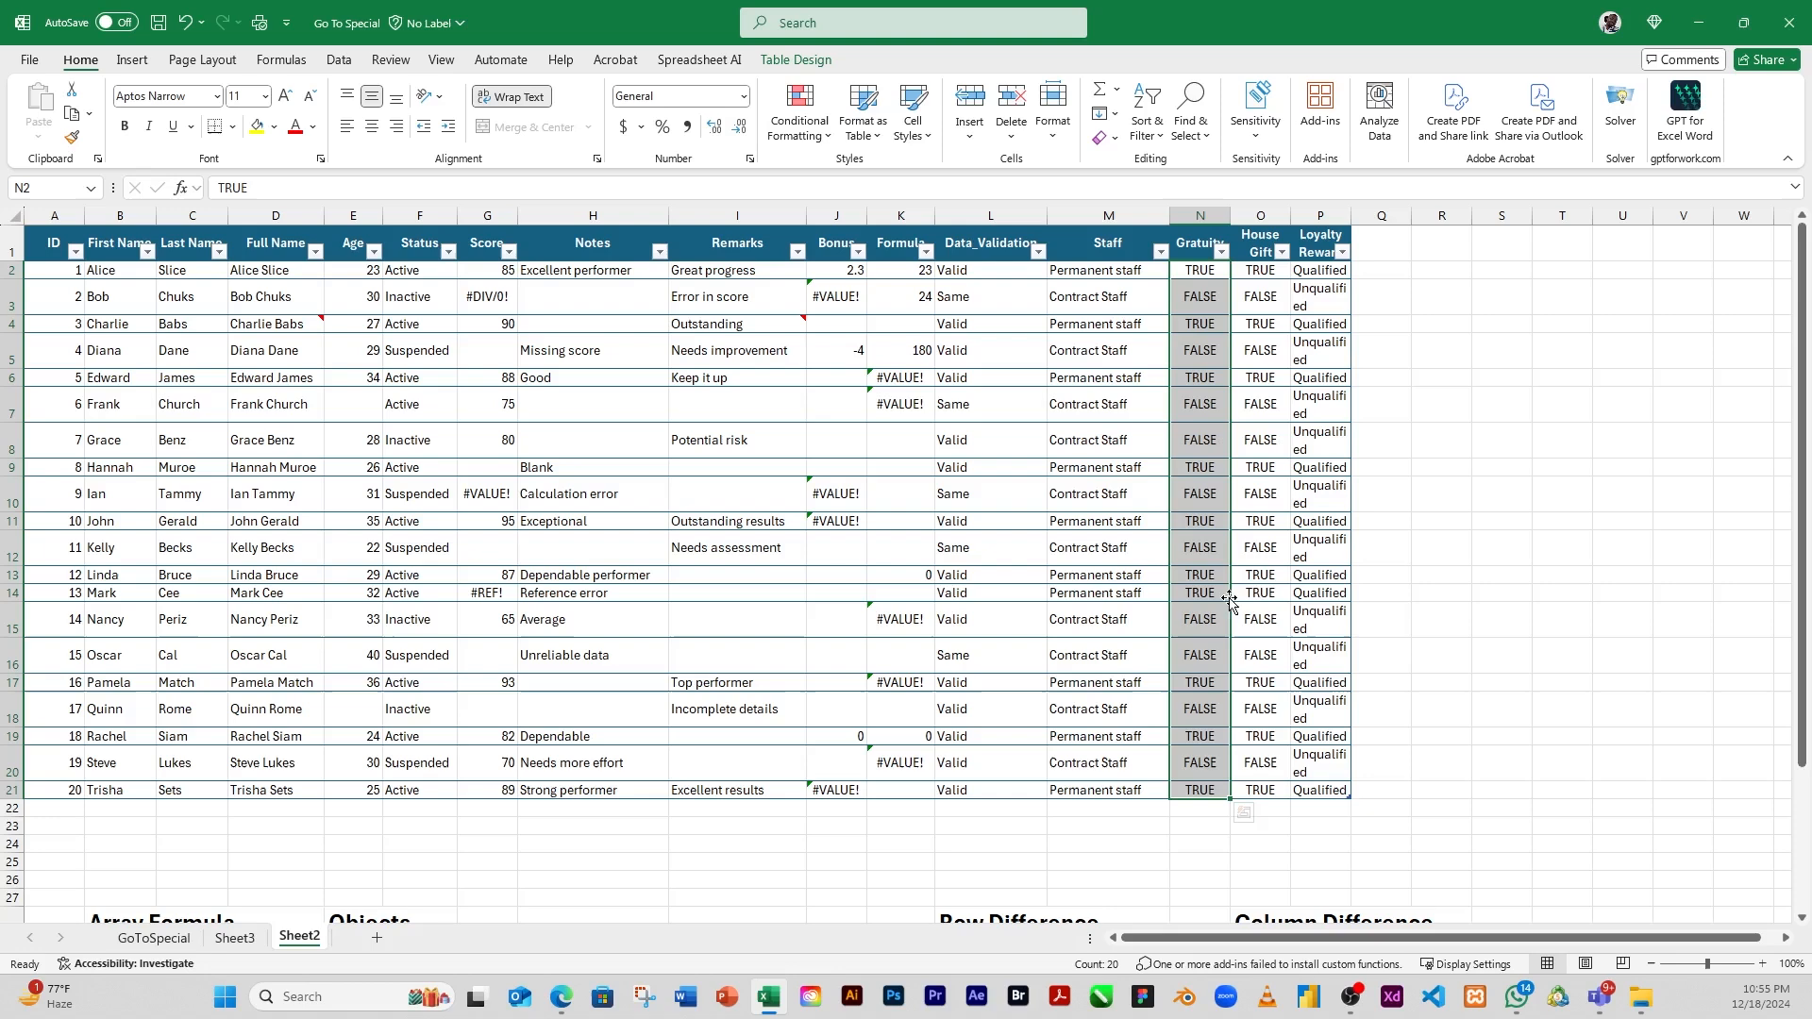
left_click(1224, 490)
left_click(999, 472)
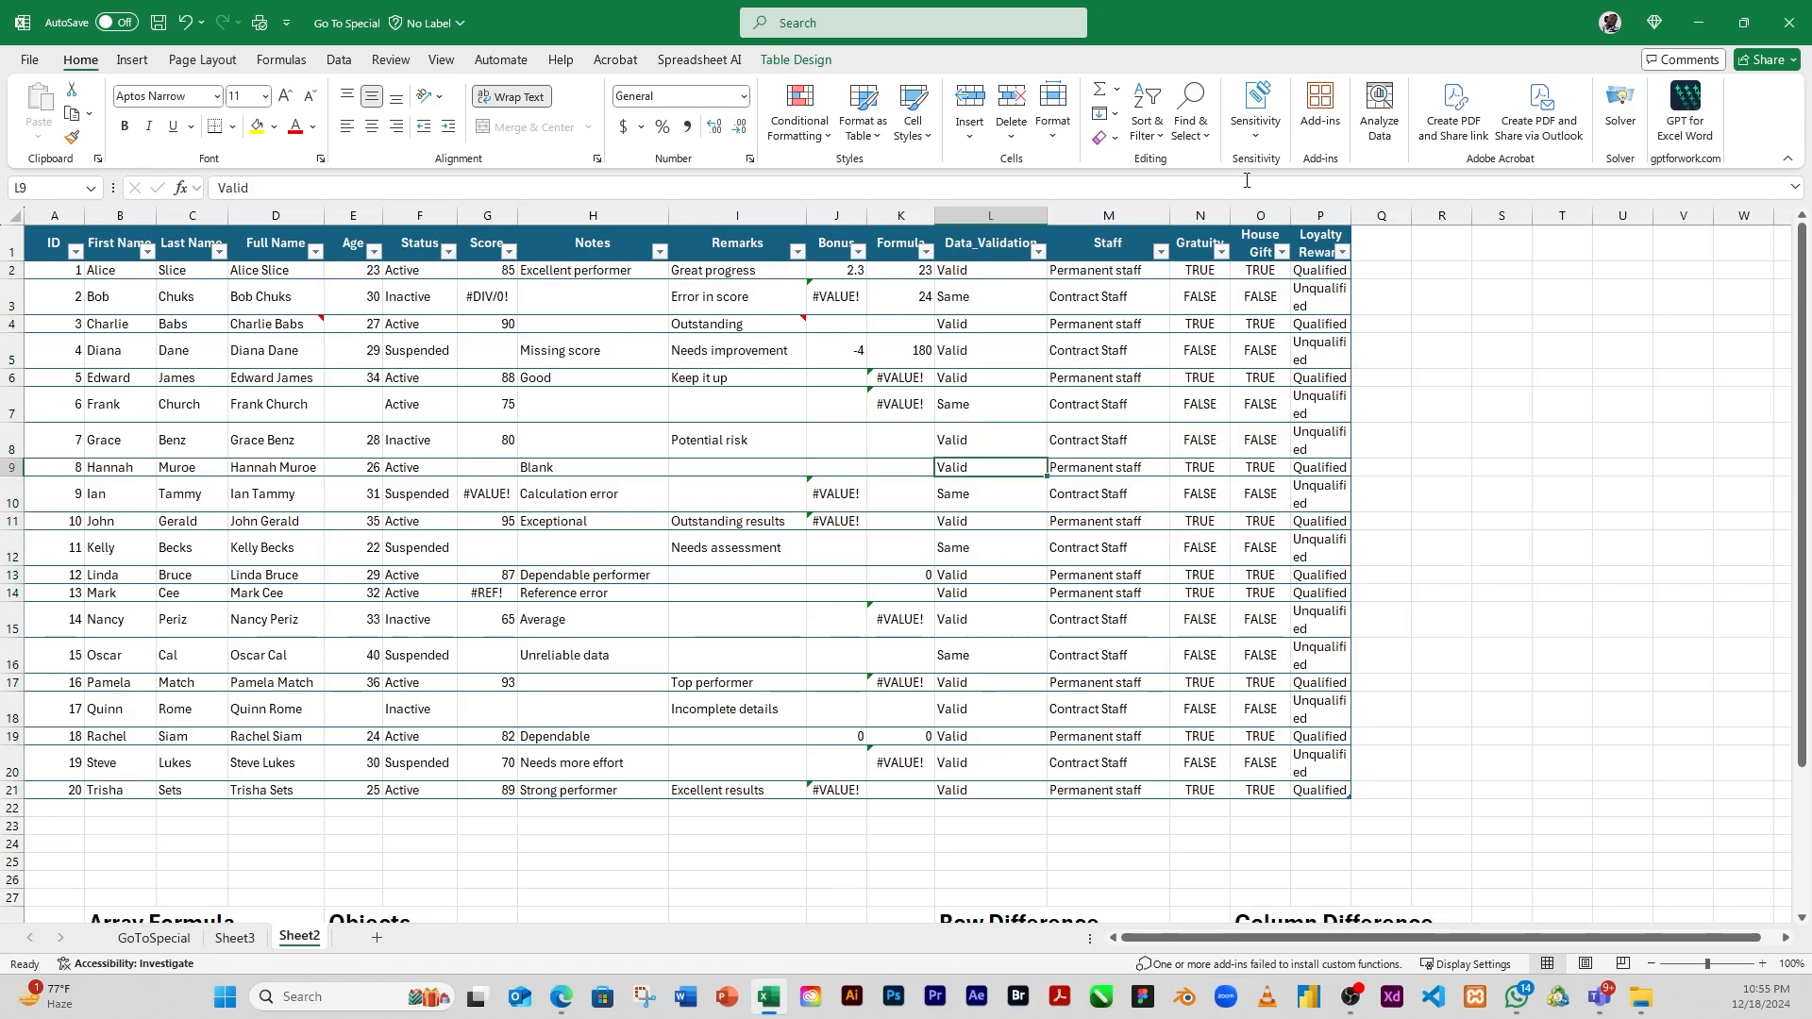
Select only the error constants with Go To Special, excluding numbers, text and logicals
left_click(1204, 140)
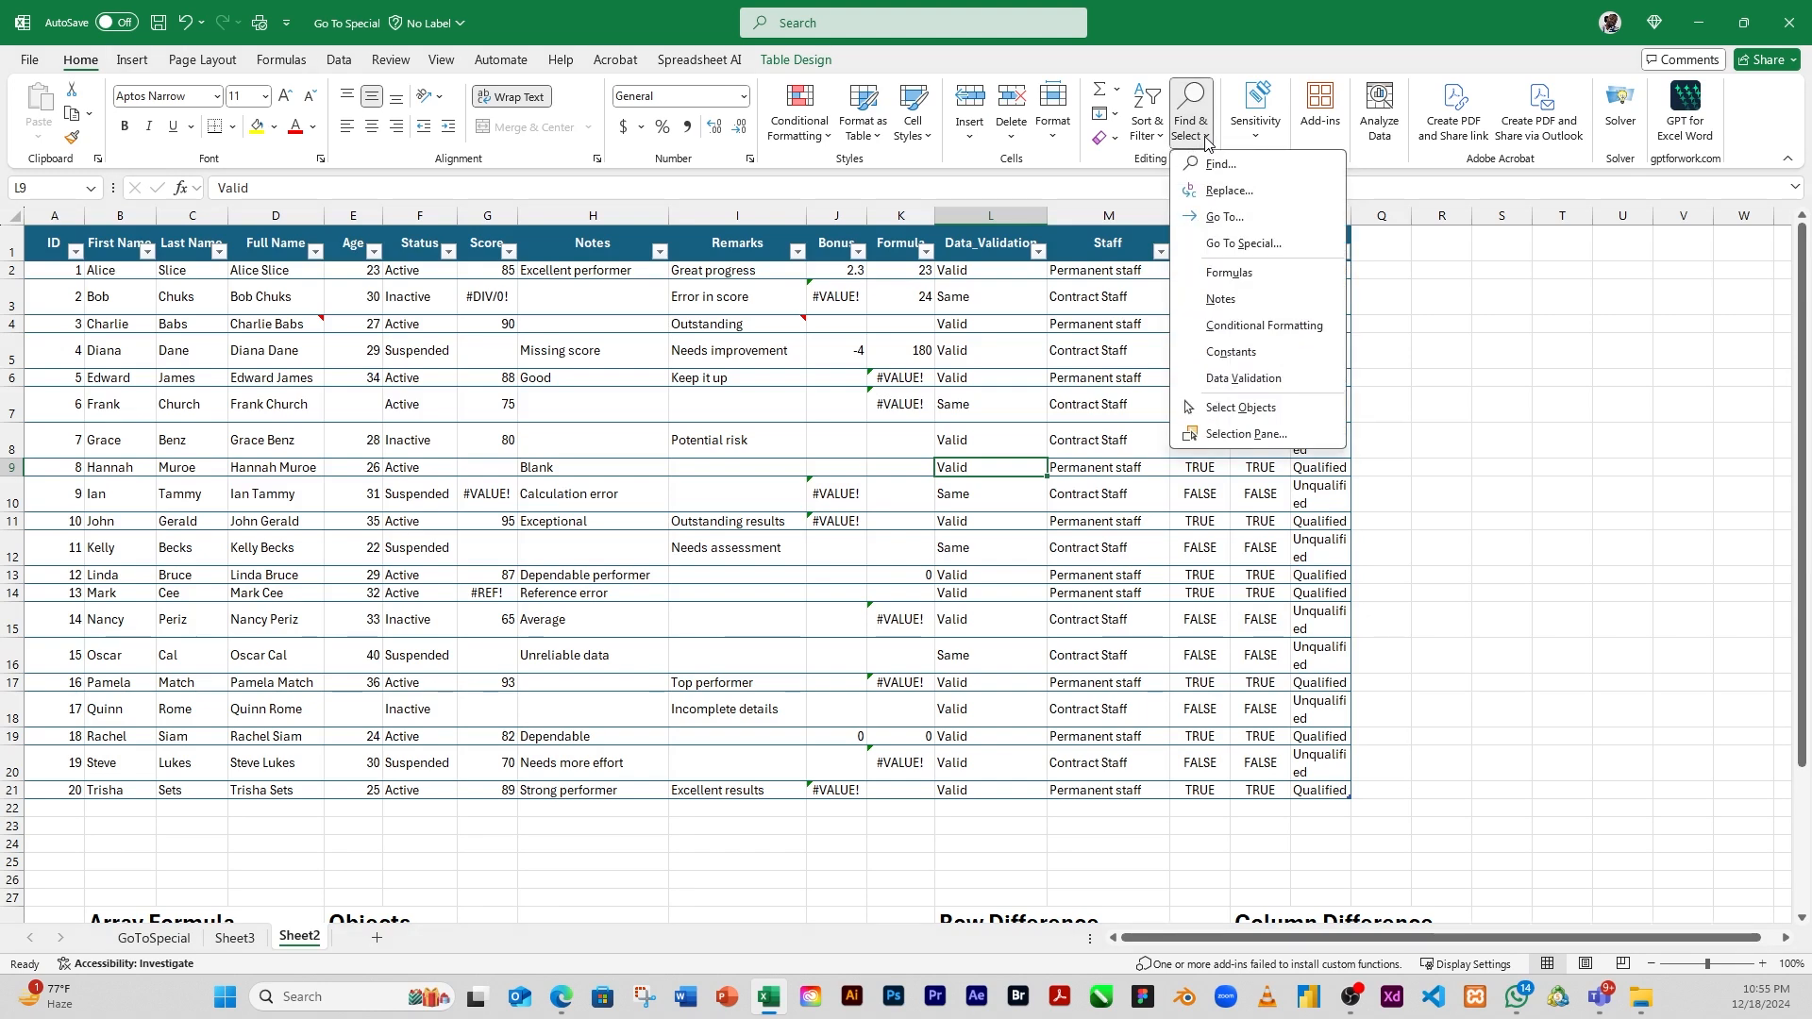
left_click(1253, 244)
left_click(1418, 328)
left_click(1428, 367)
left_click(1428, 384)
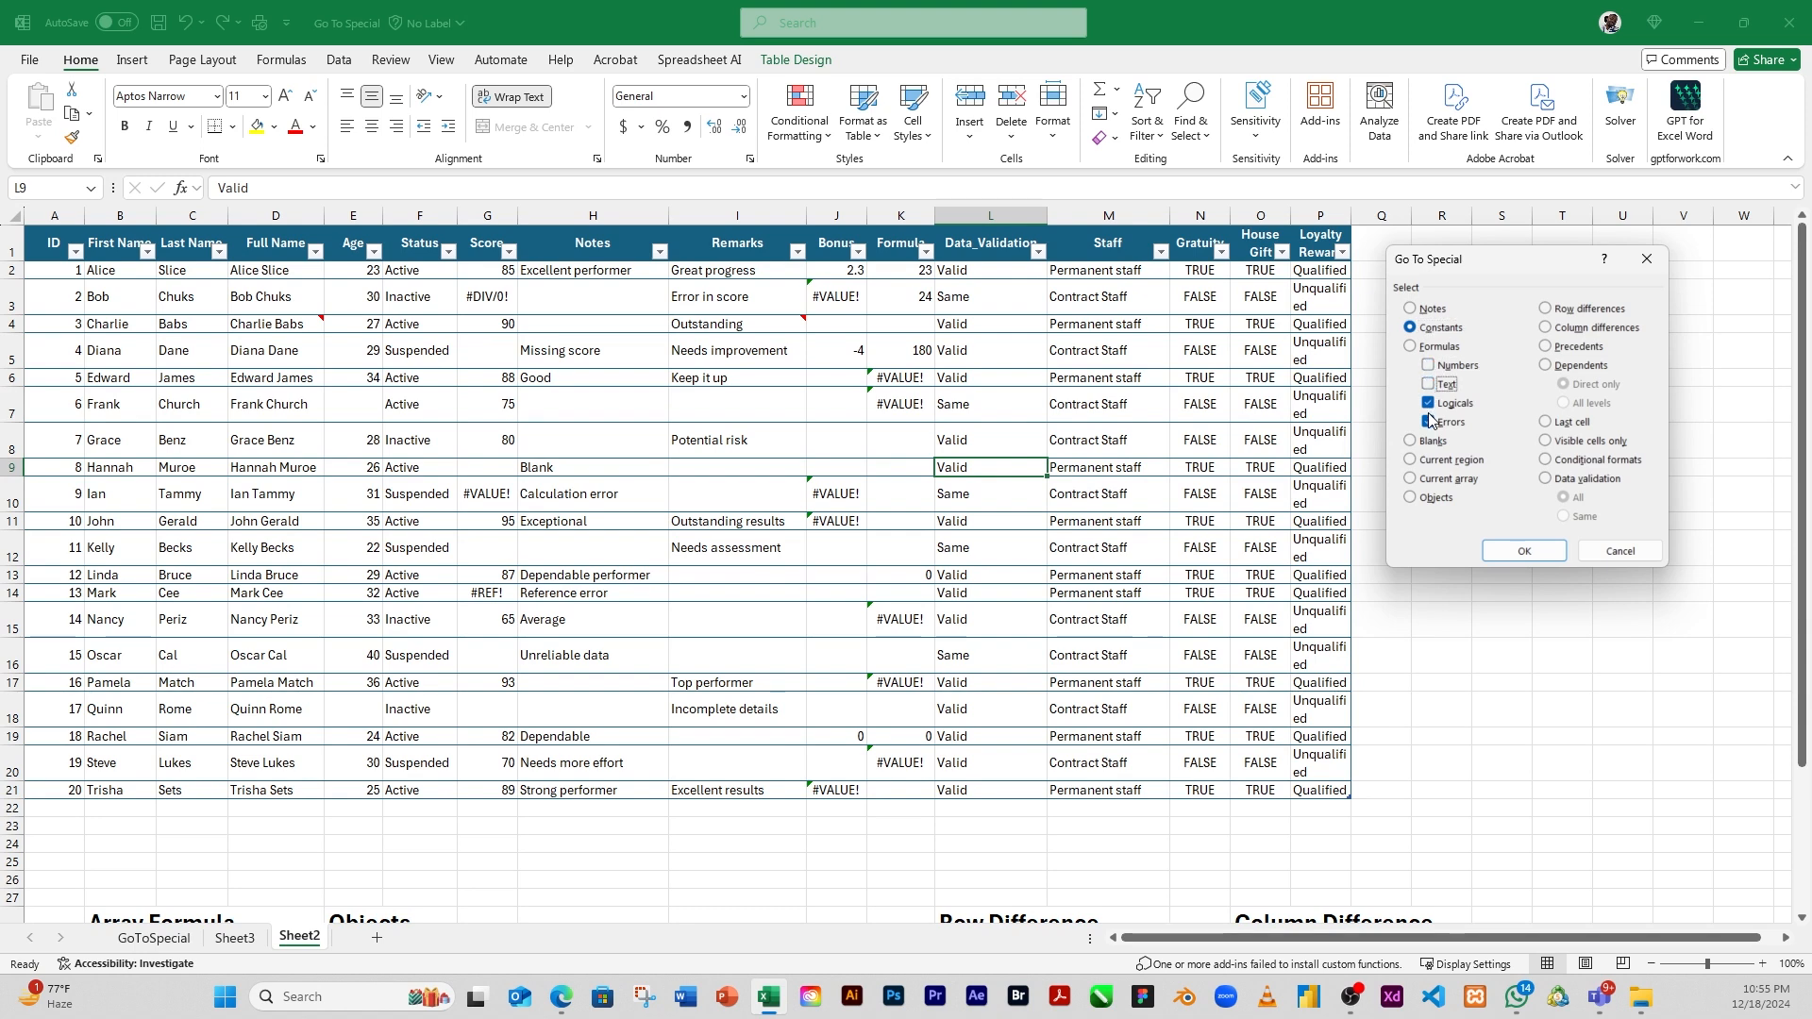
left_click(1429, 404)
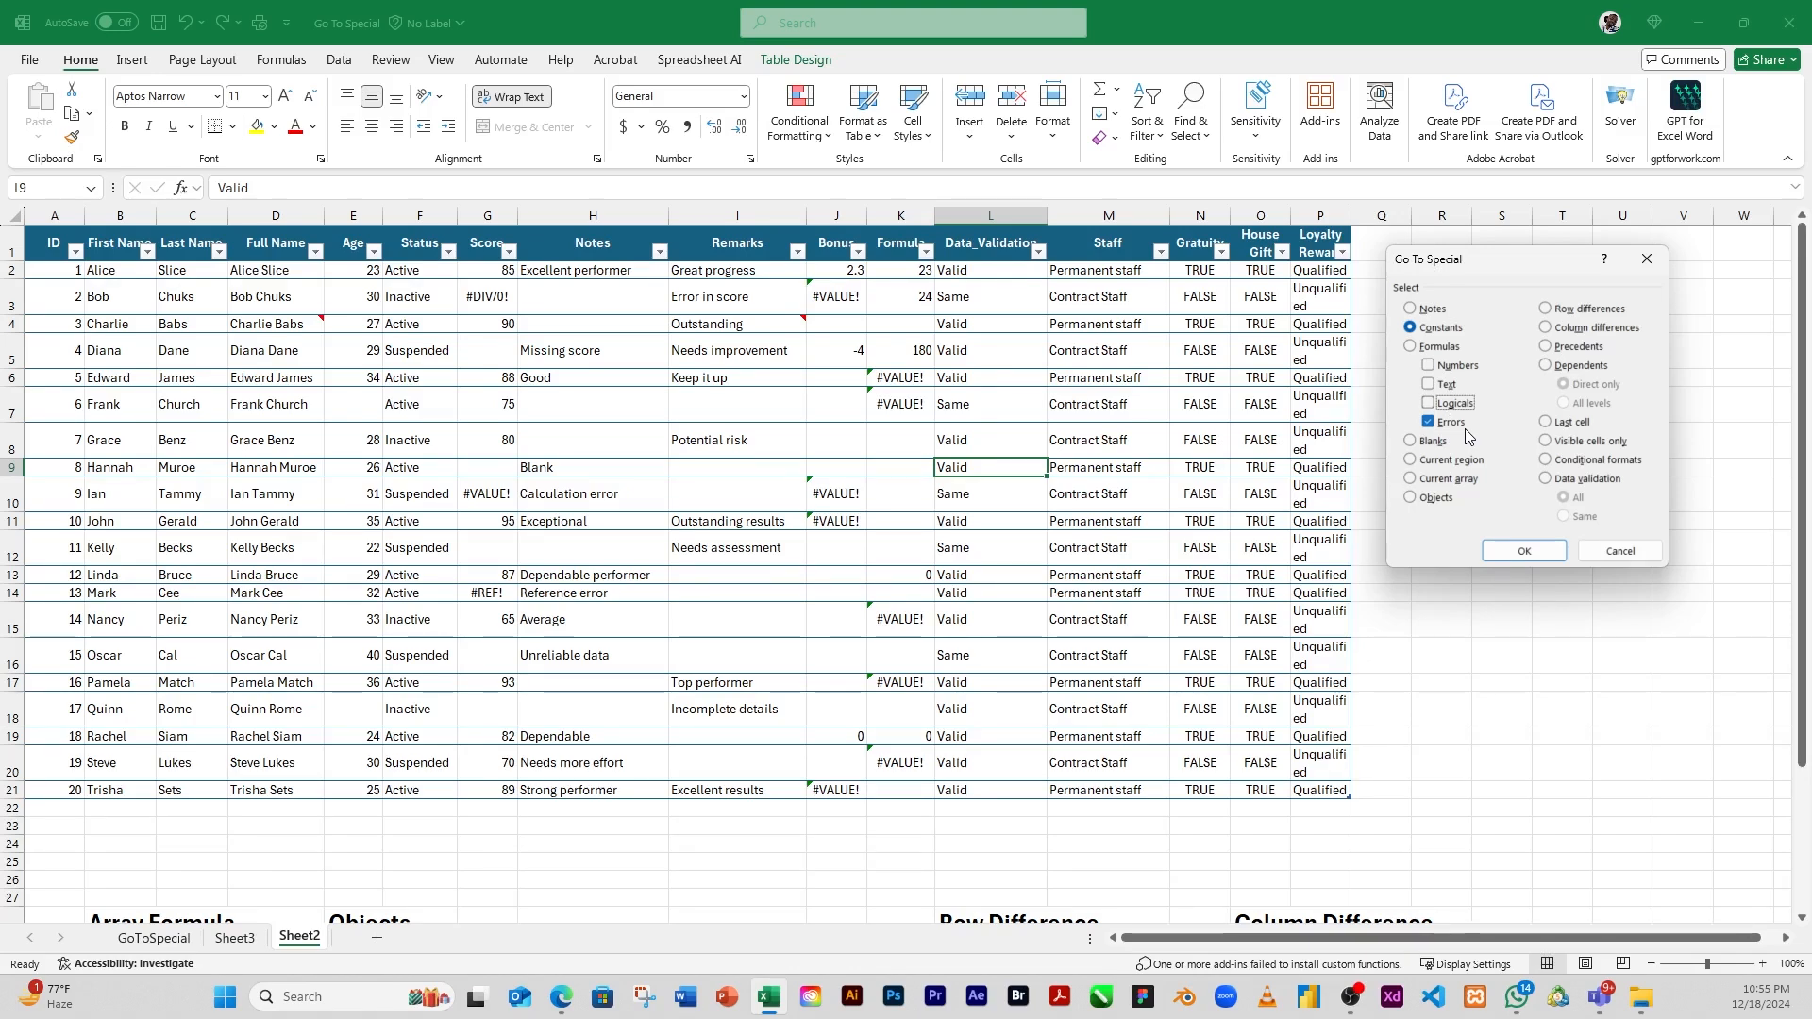
left_click(1515, 551)
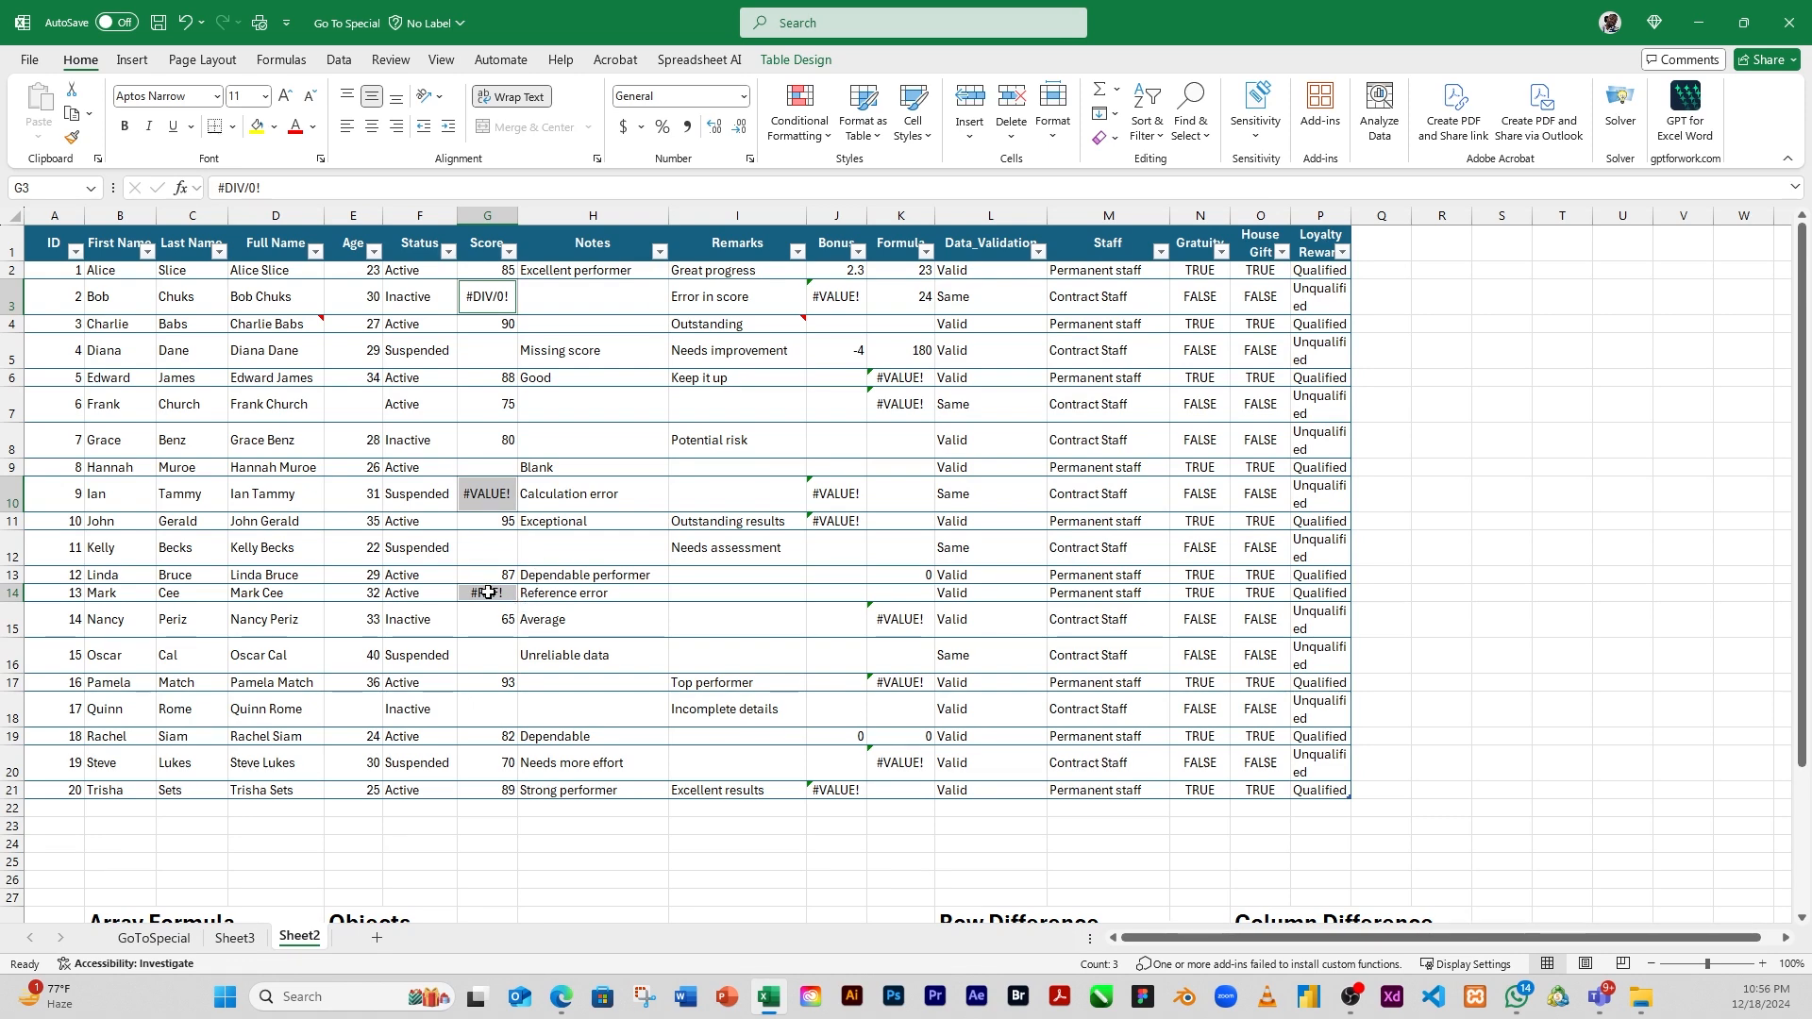
Inspect the contents of Score cells G10 and G14, and move the selection to an empty cell outside the table
left_click(485, 492)
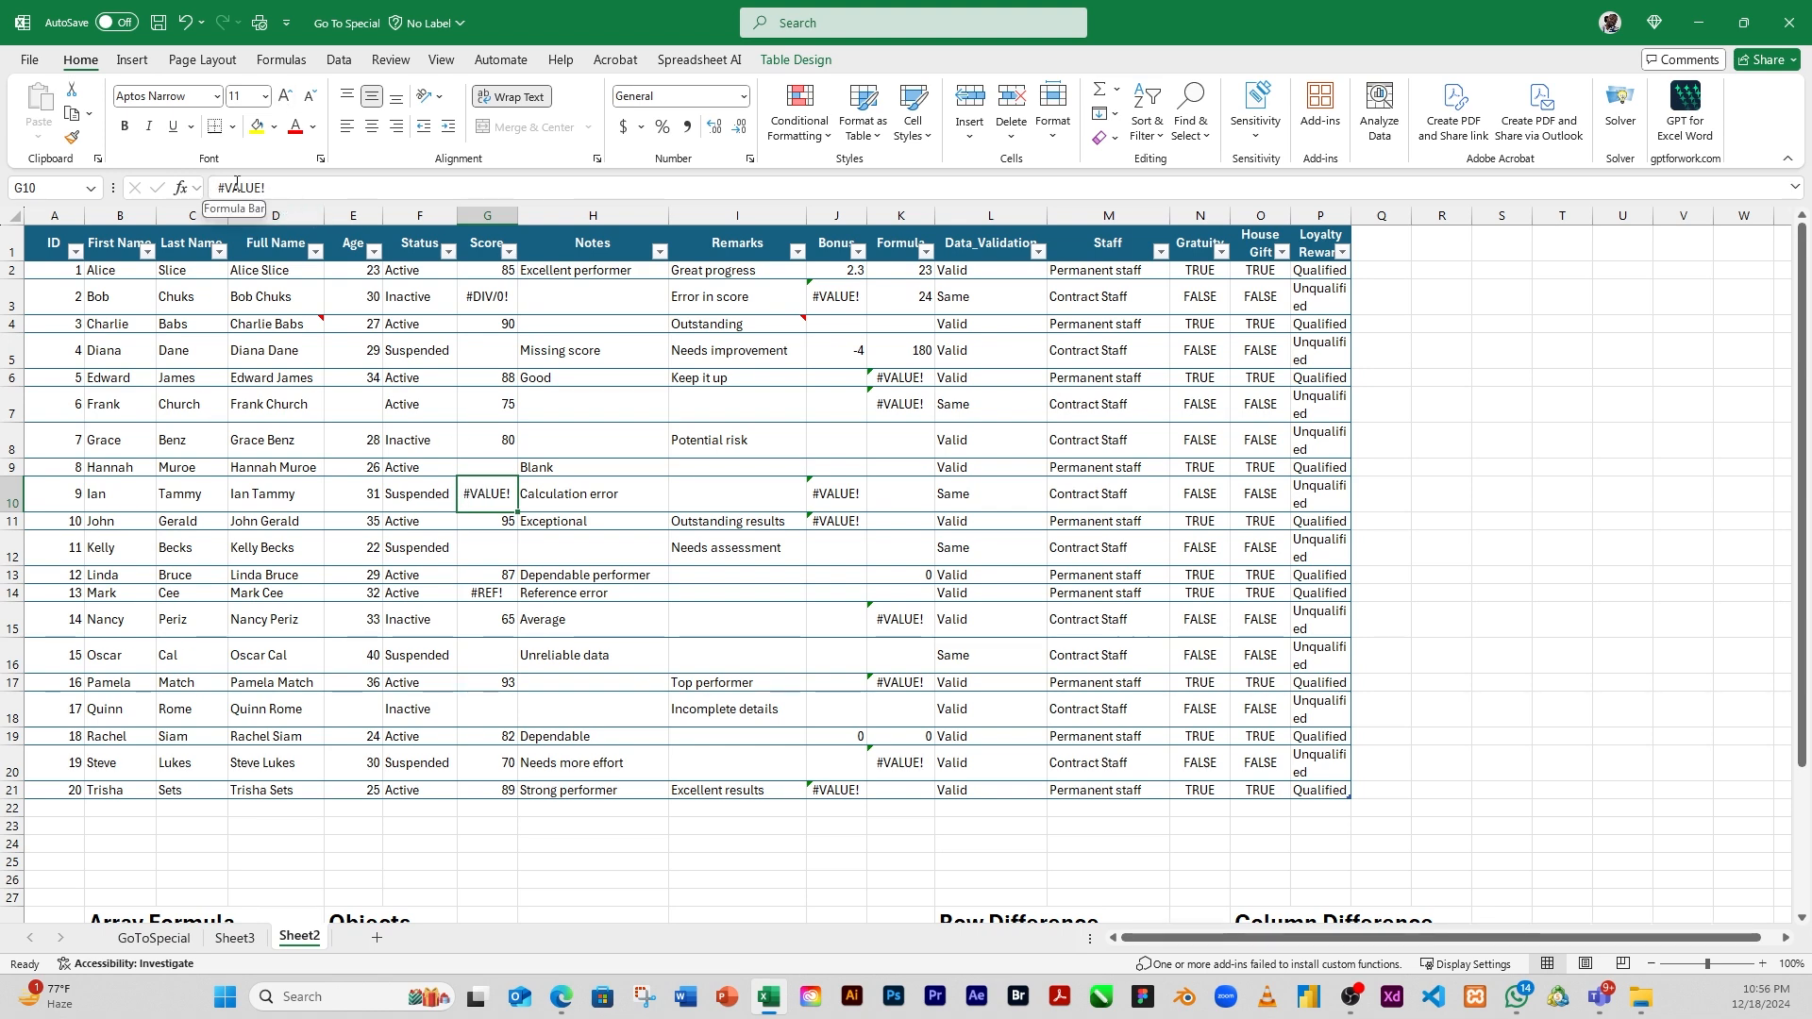
left_click(482, 593)
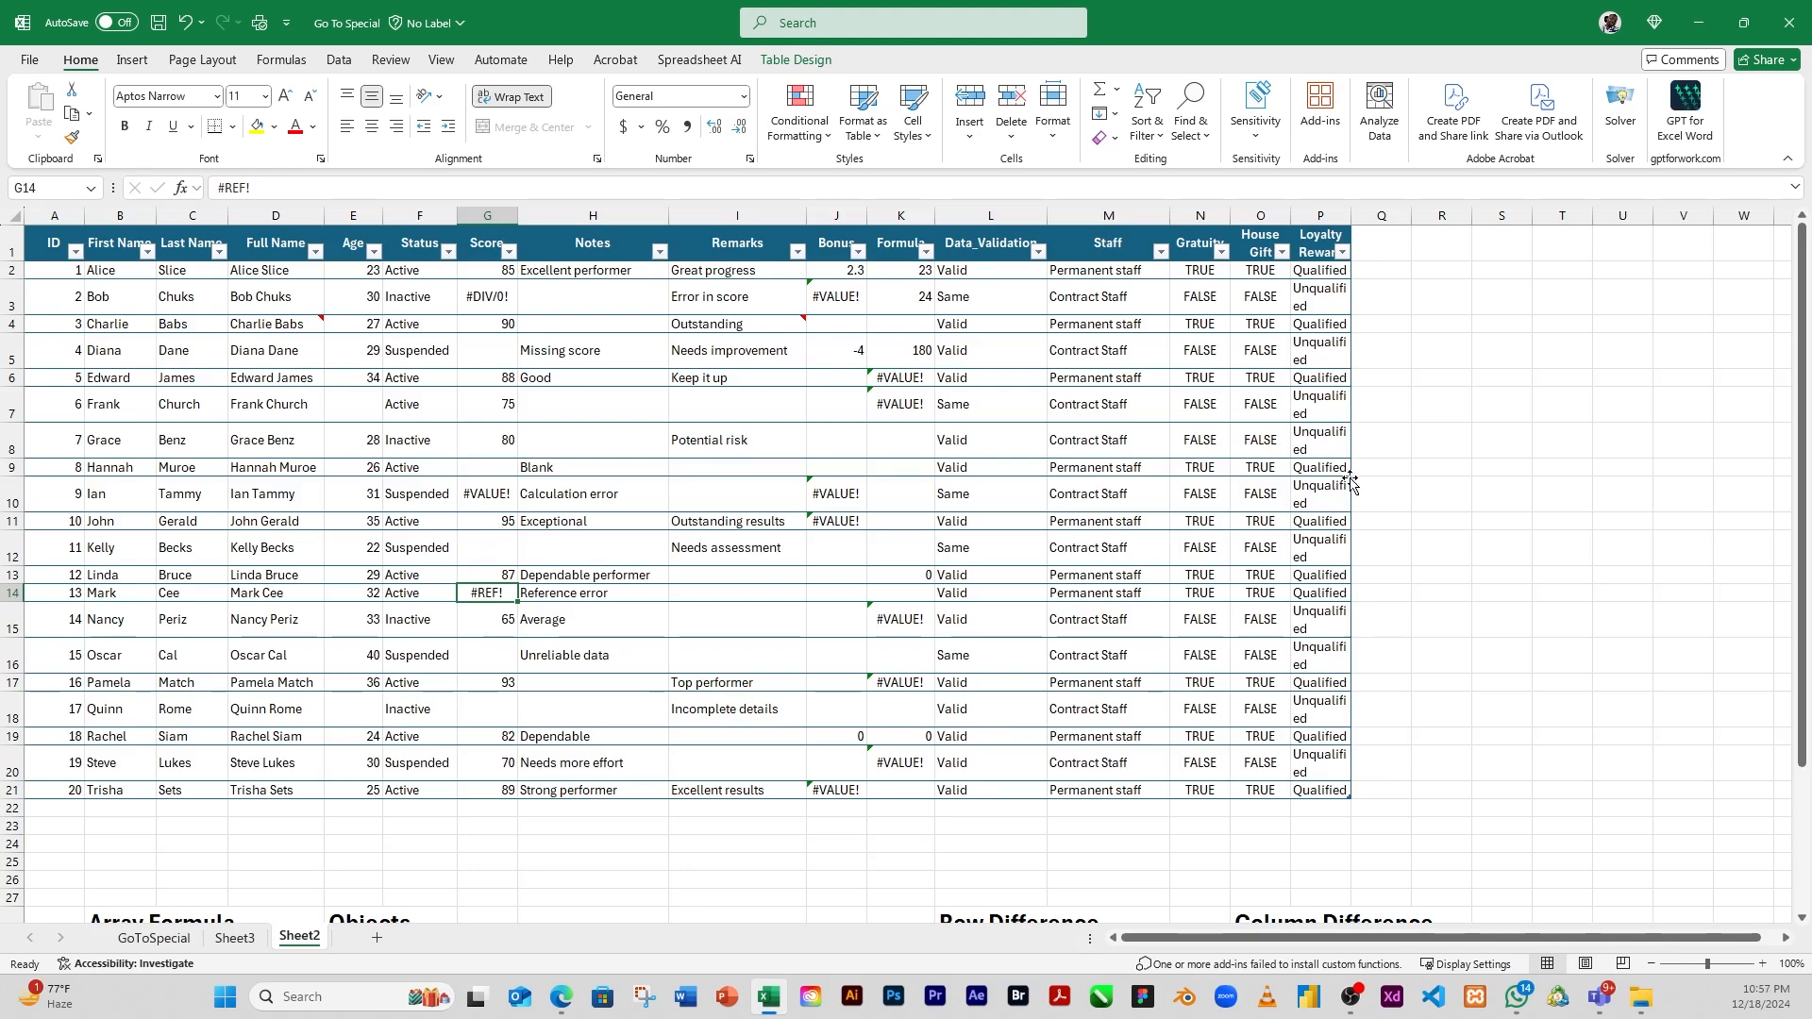
left_click(1383, 447)
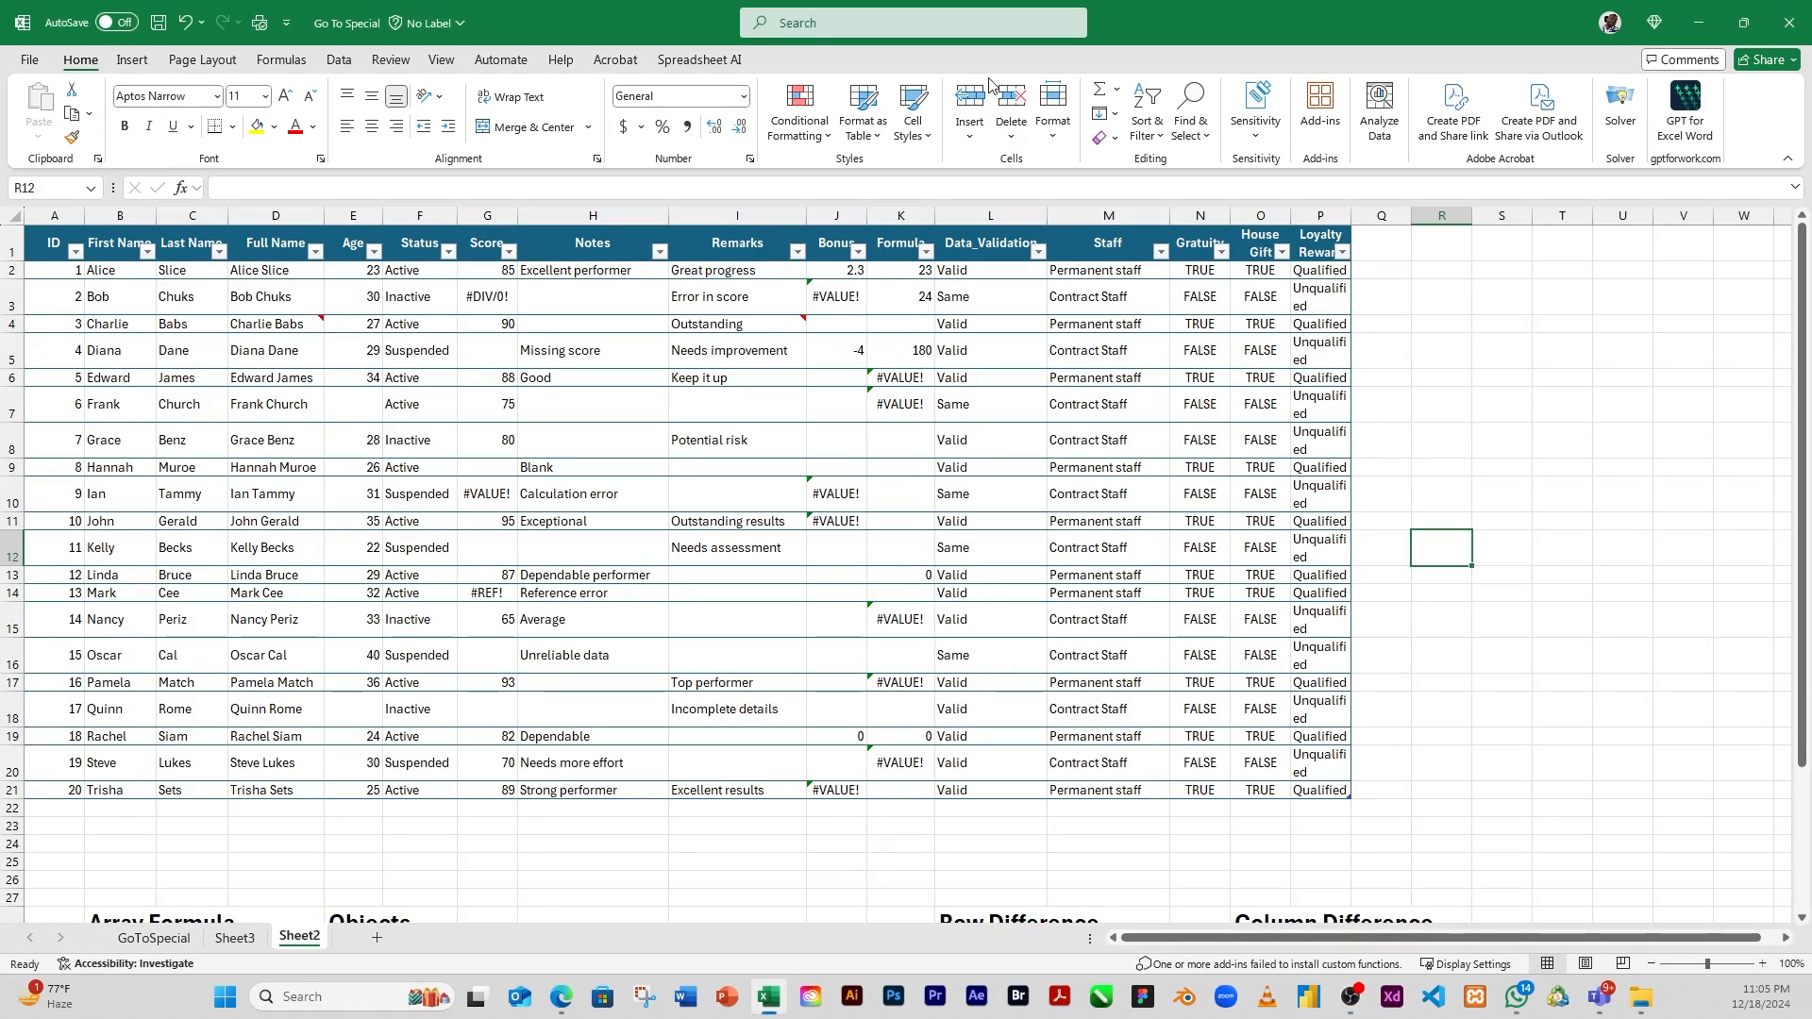
Select all formula cells with Go To Special, including numbers, text, logicals and errors, and clear the selection after checking it
left_click(1191, 111)
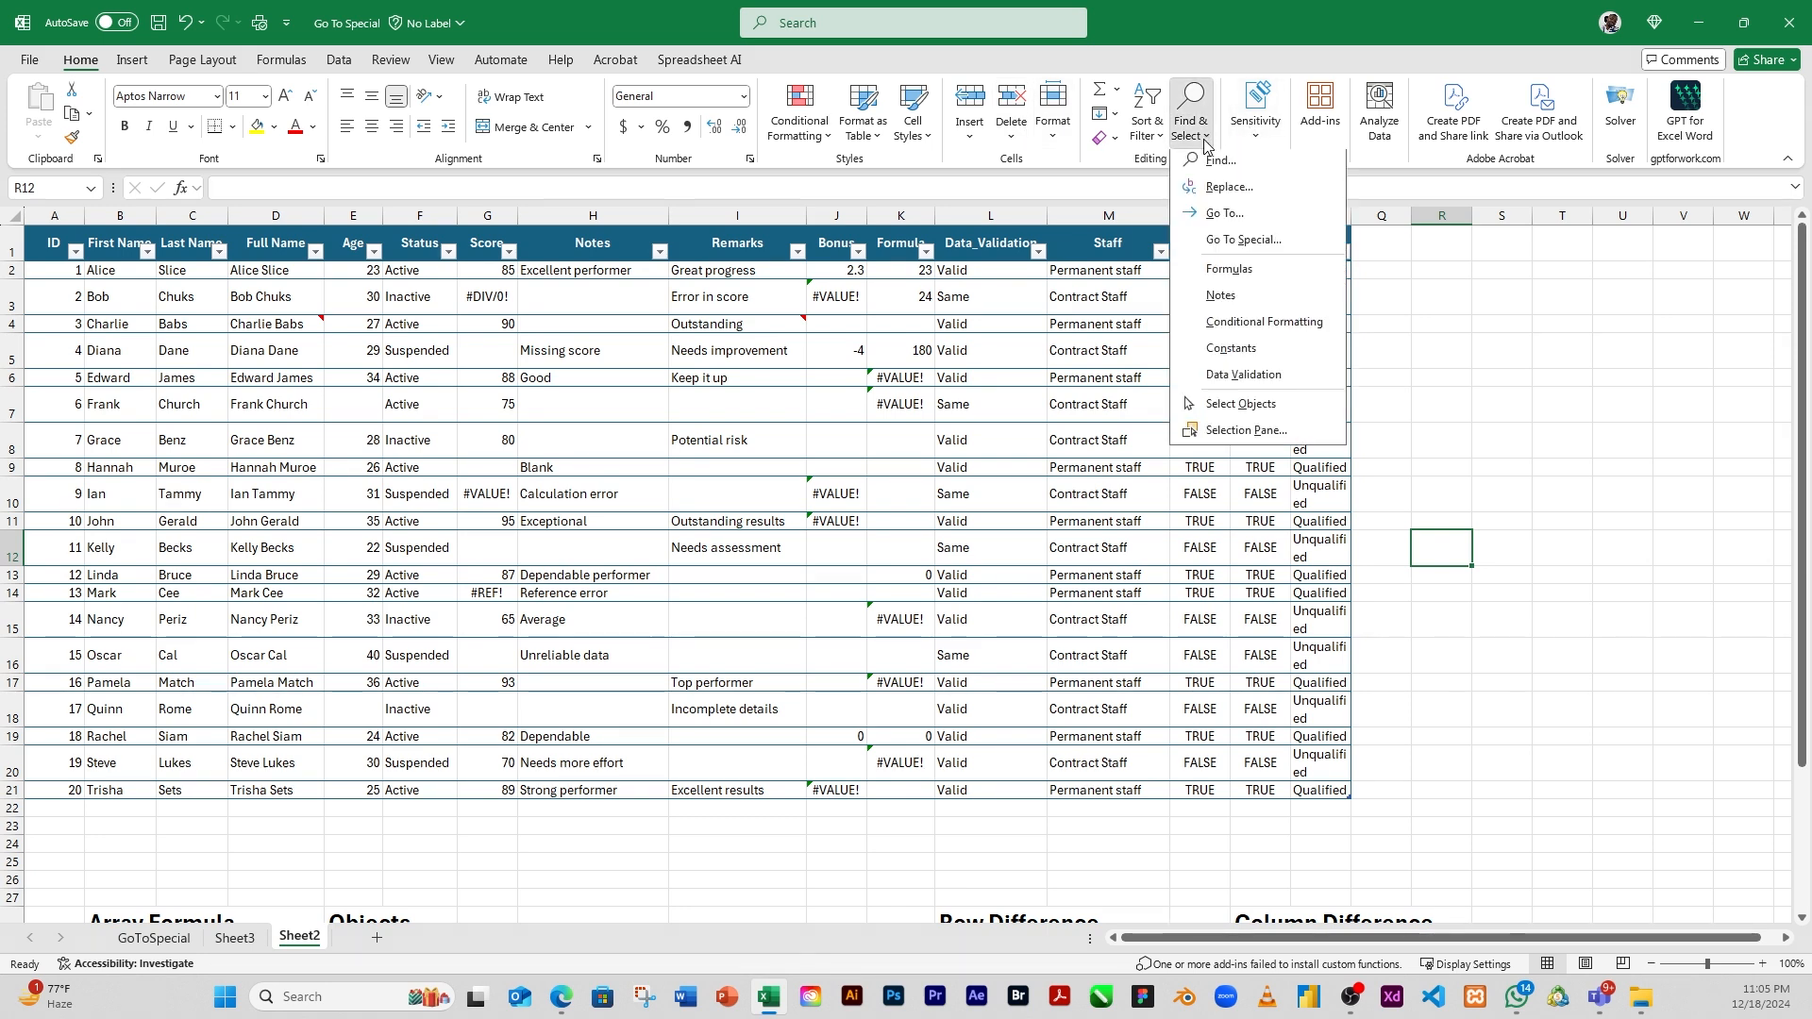
left_click(1243, 243)
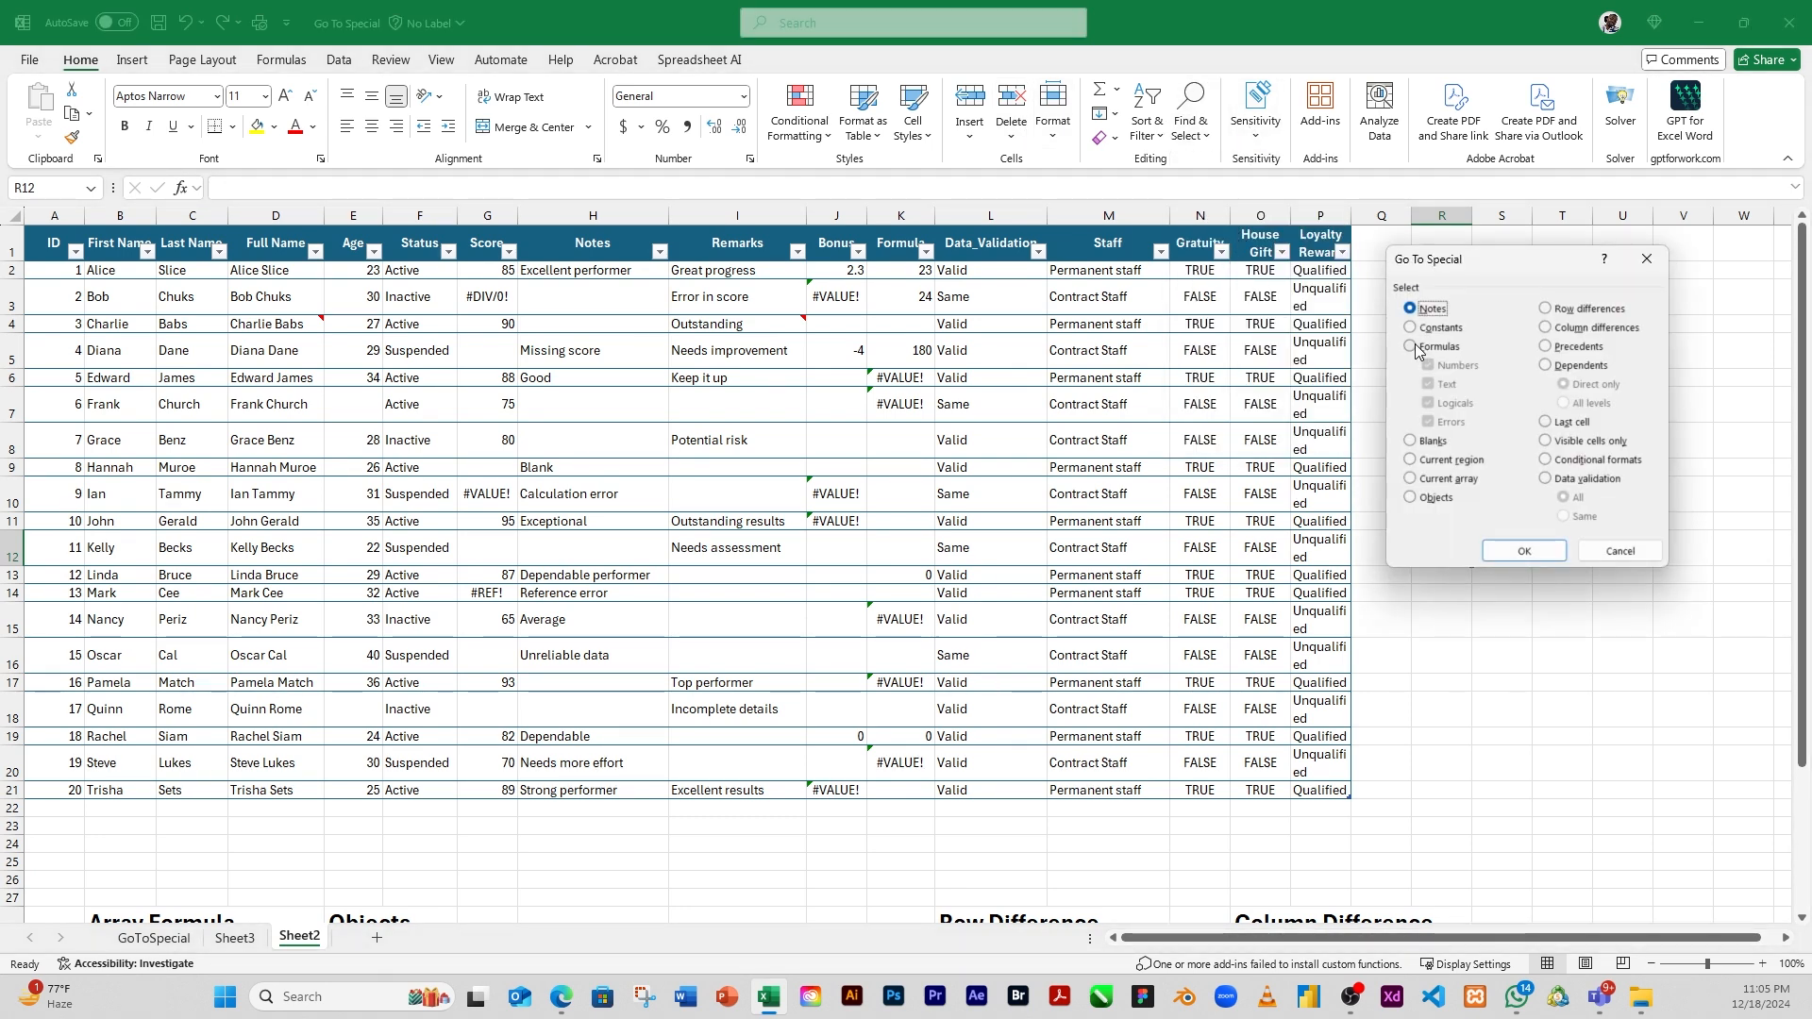
left_click(1415, 348)
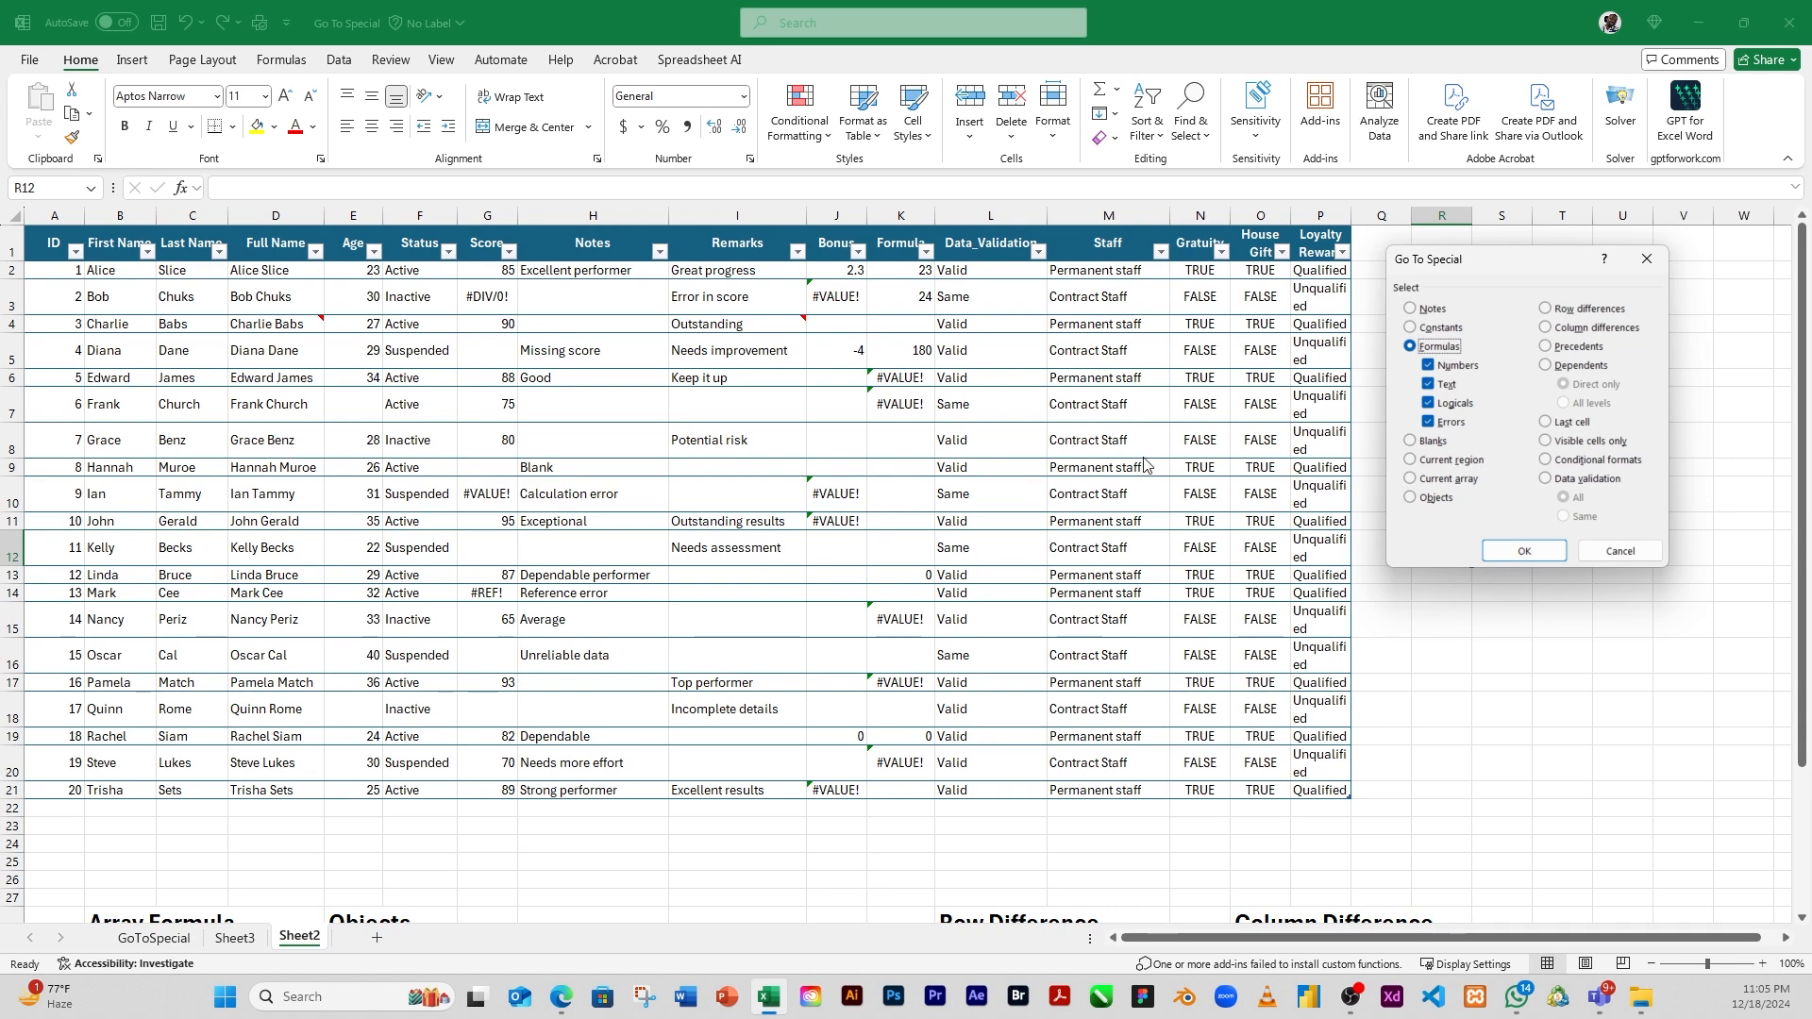
left_click(1515, 550)
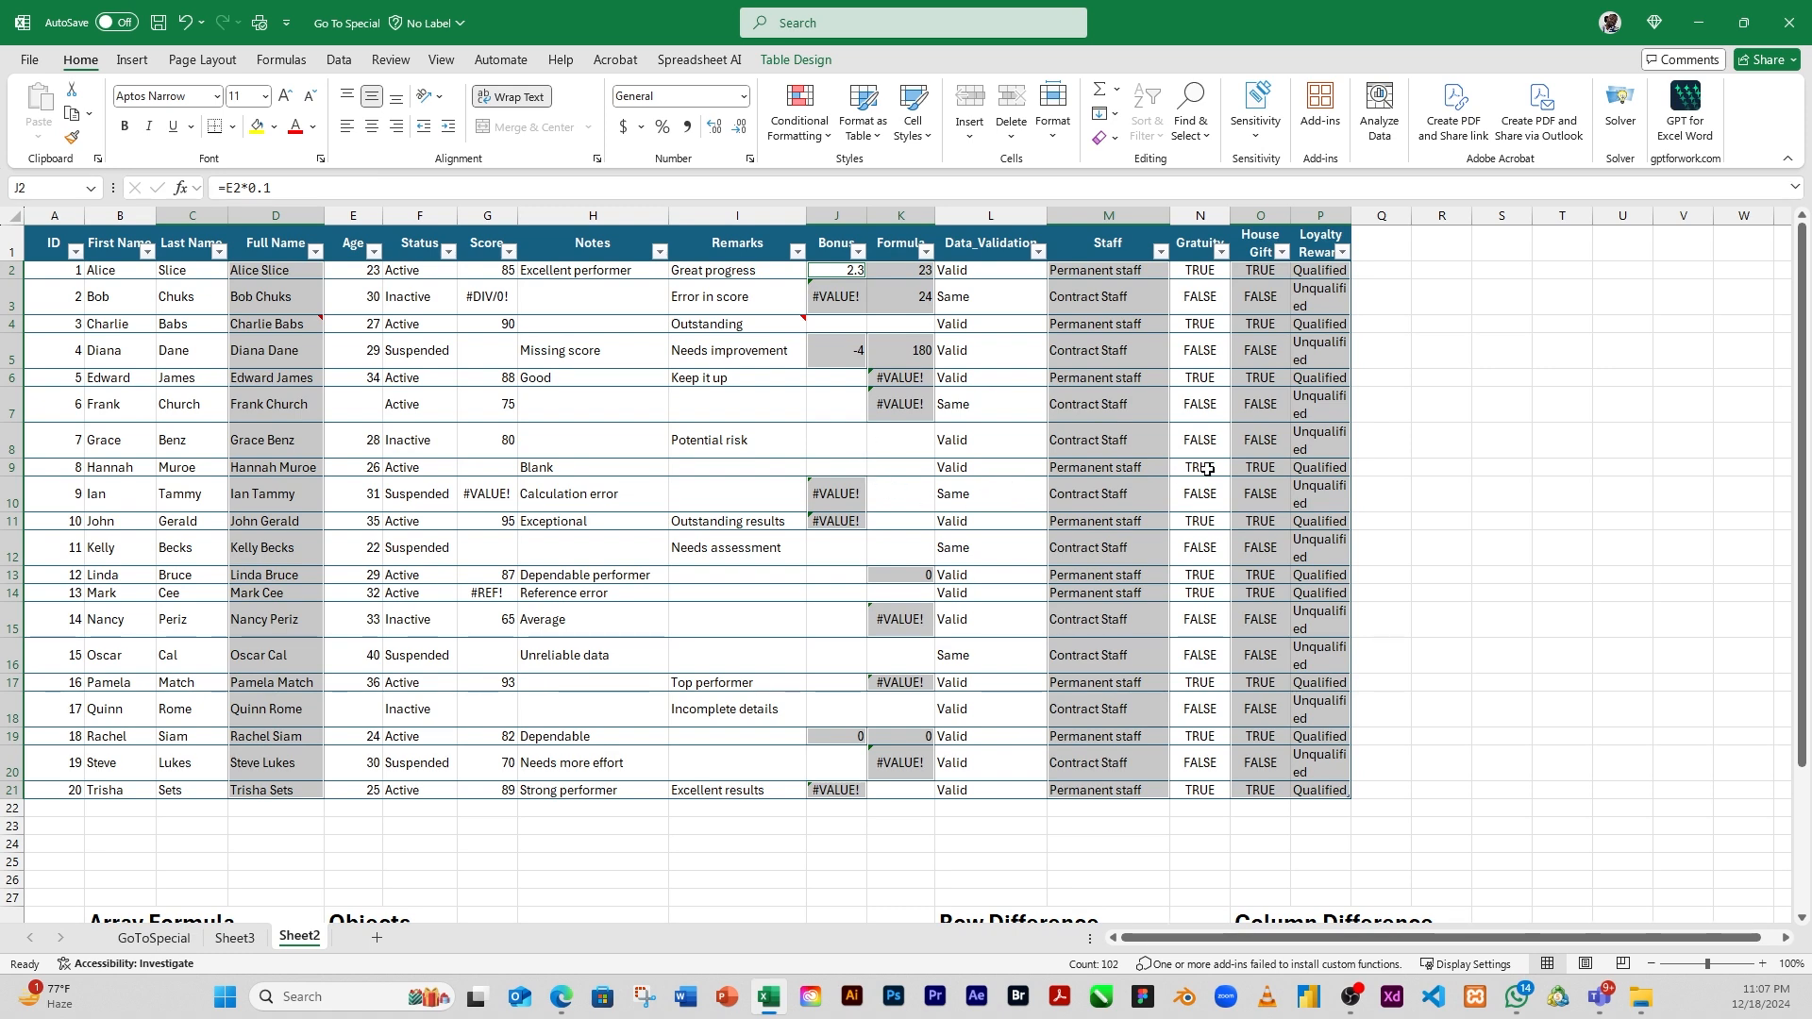
left_click(1358, 447)
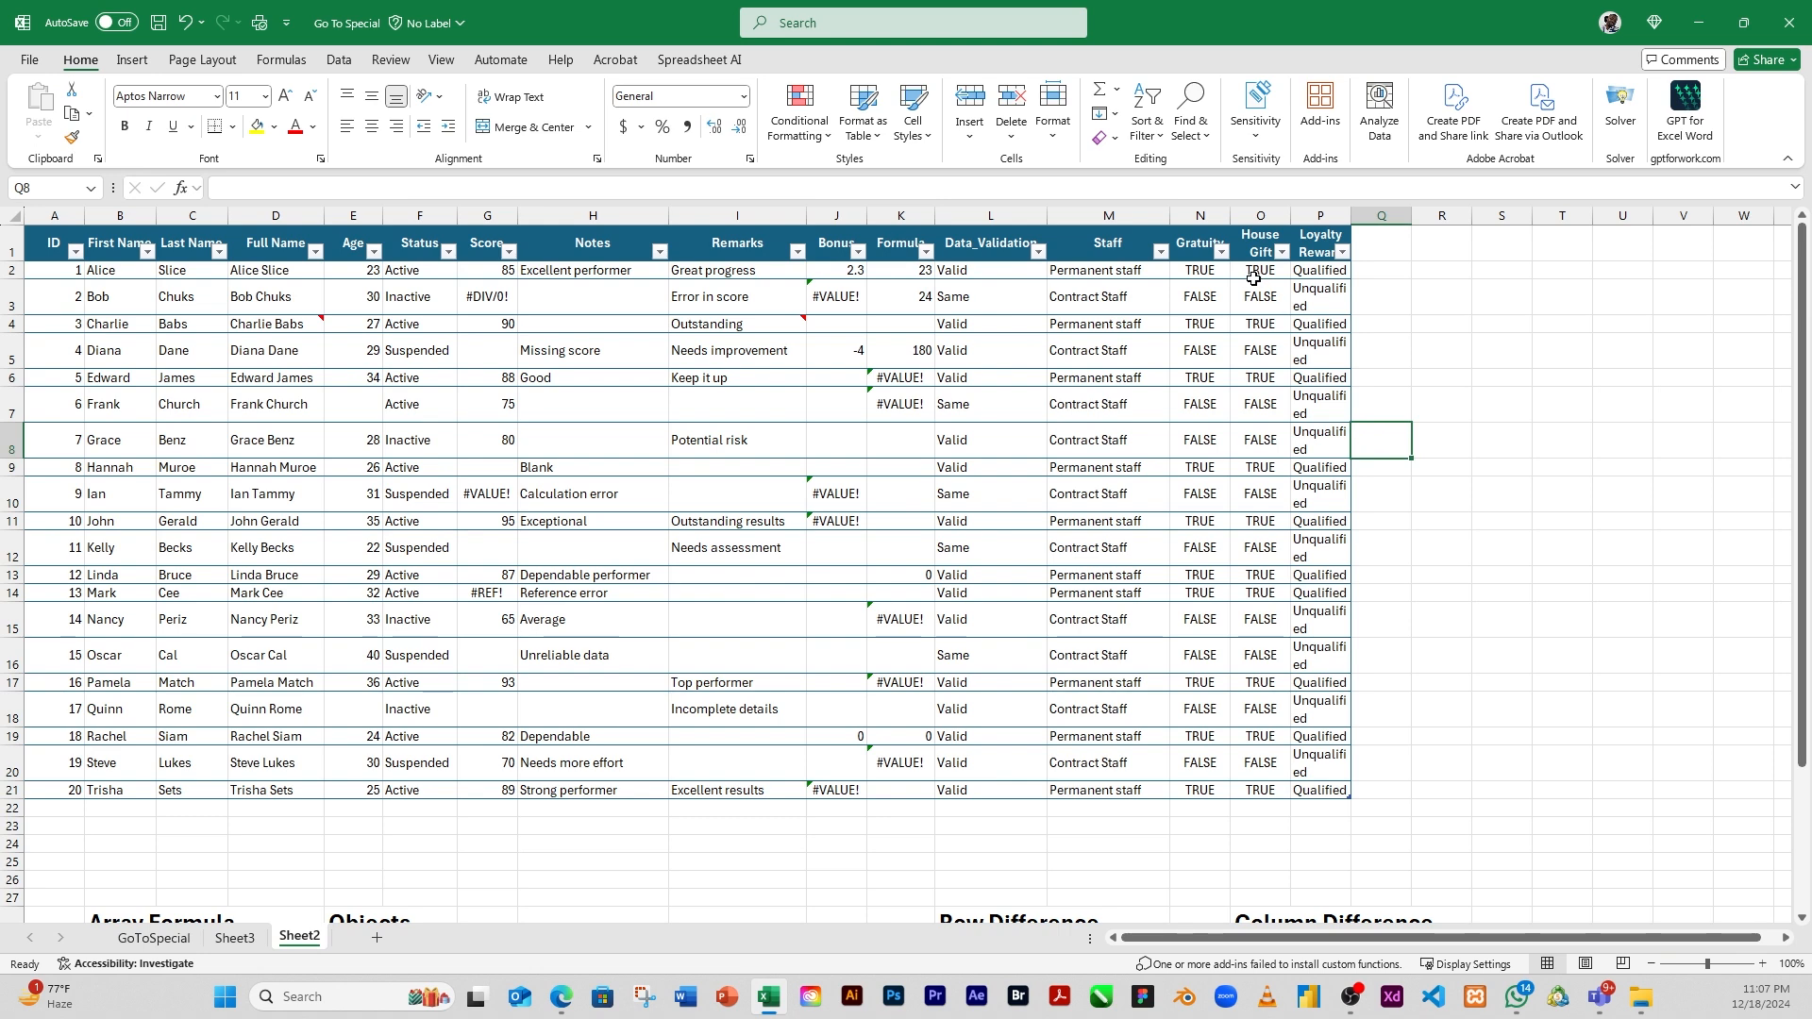
Select only the formulas returning numbers with Go To Special, excluding text, logicals and errors, and clear the selection after checking it
left_click(1205, 139)
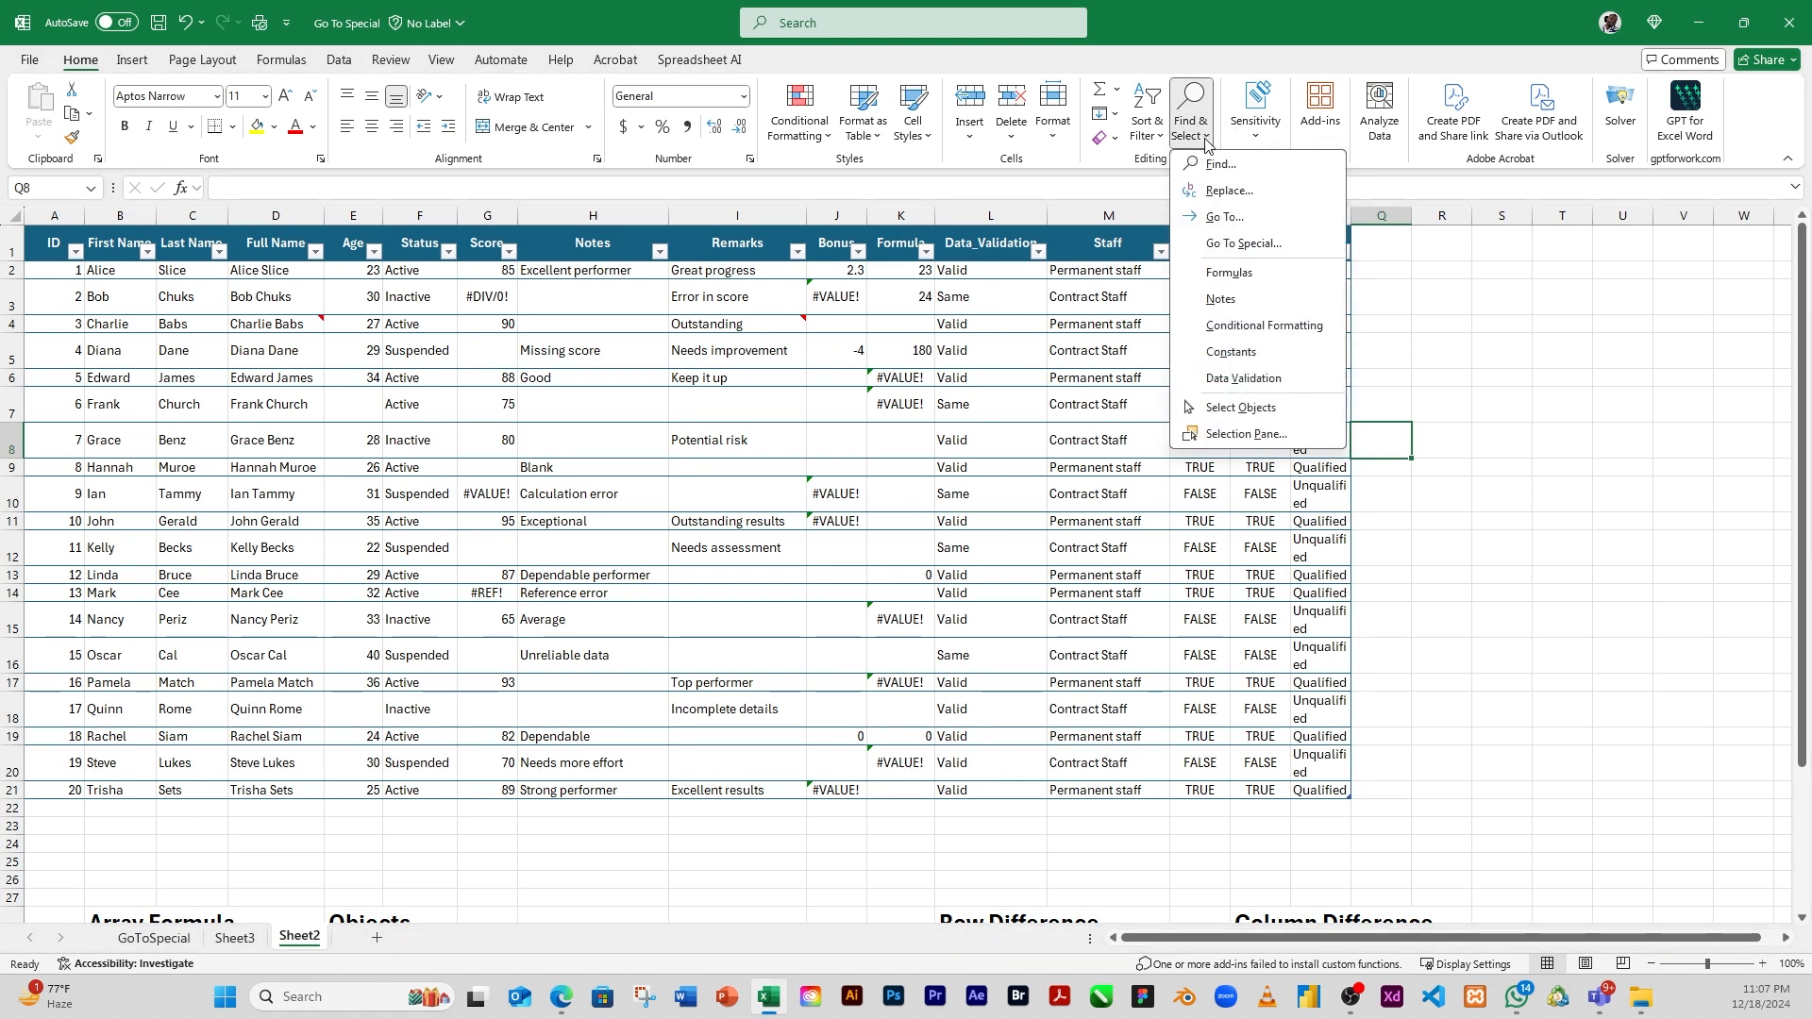
left_click(1224, 244)
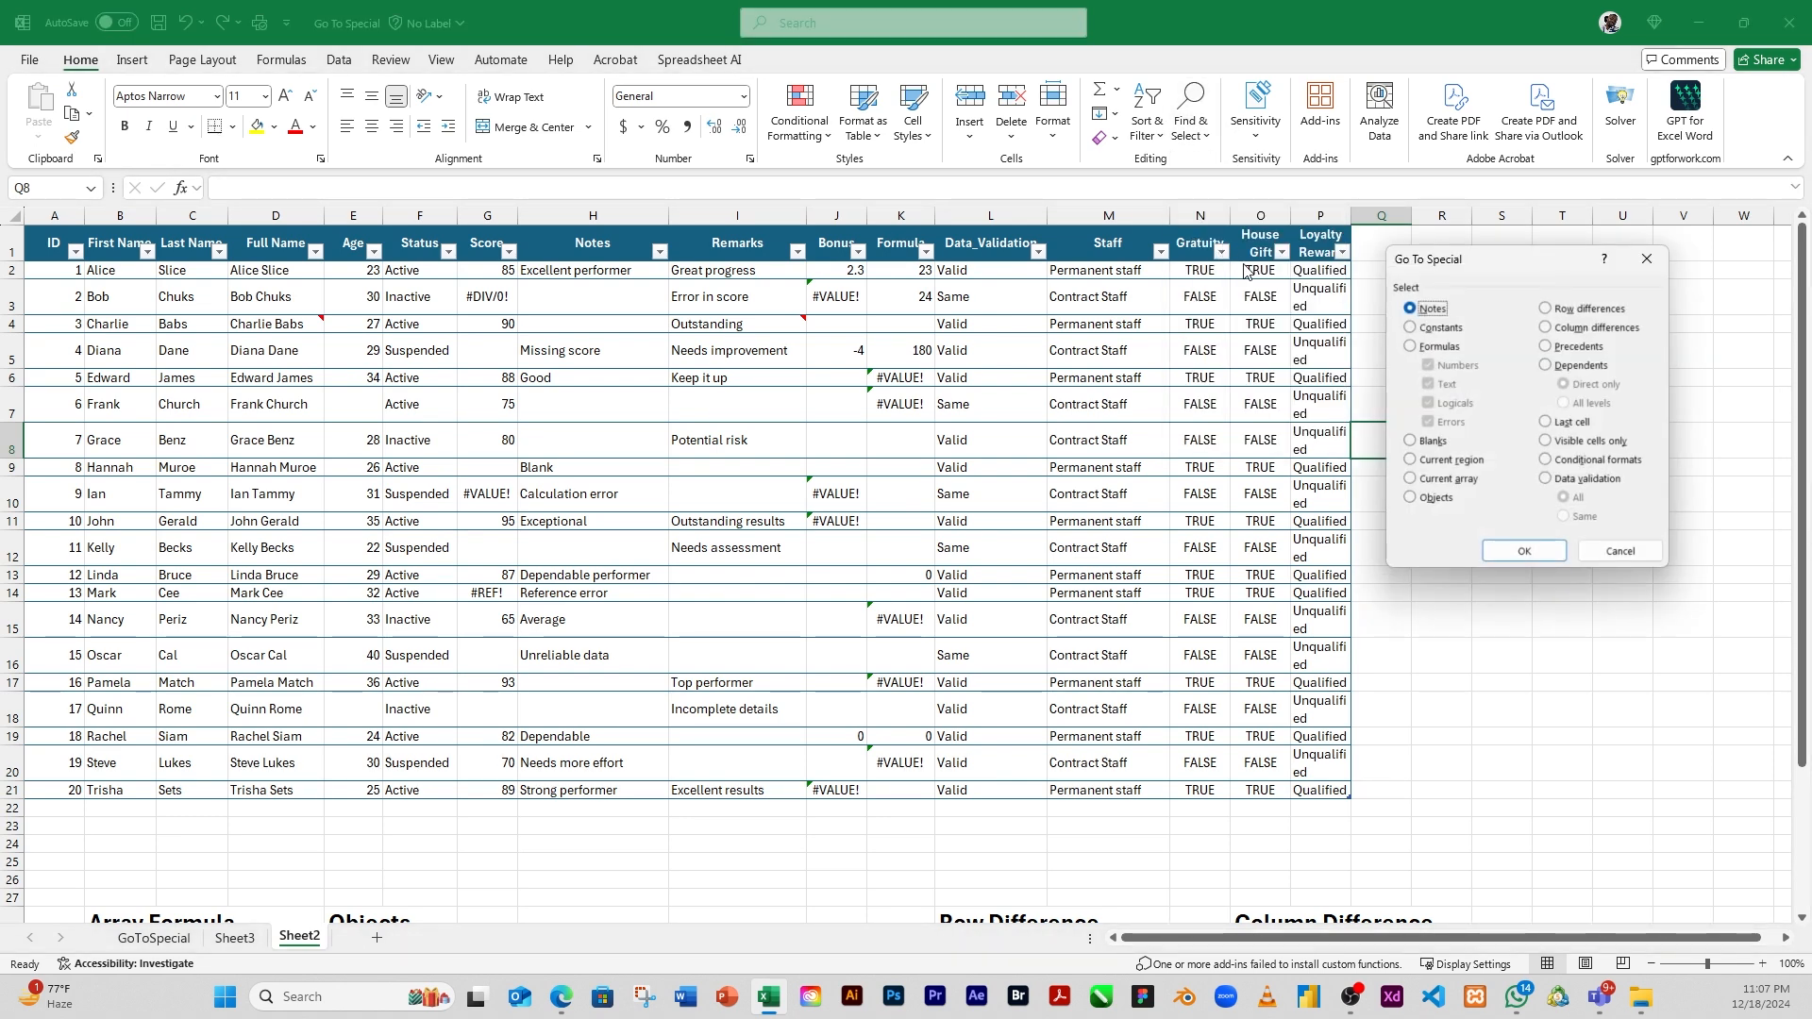
left_click(1427, 348)
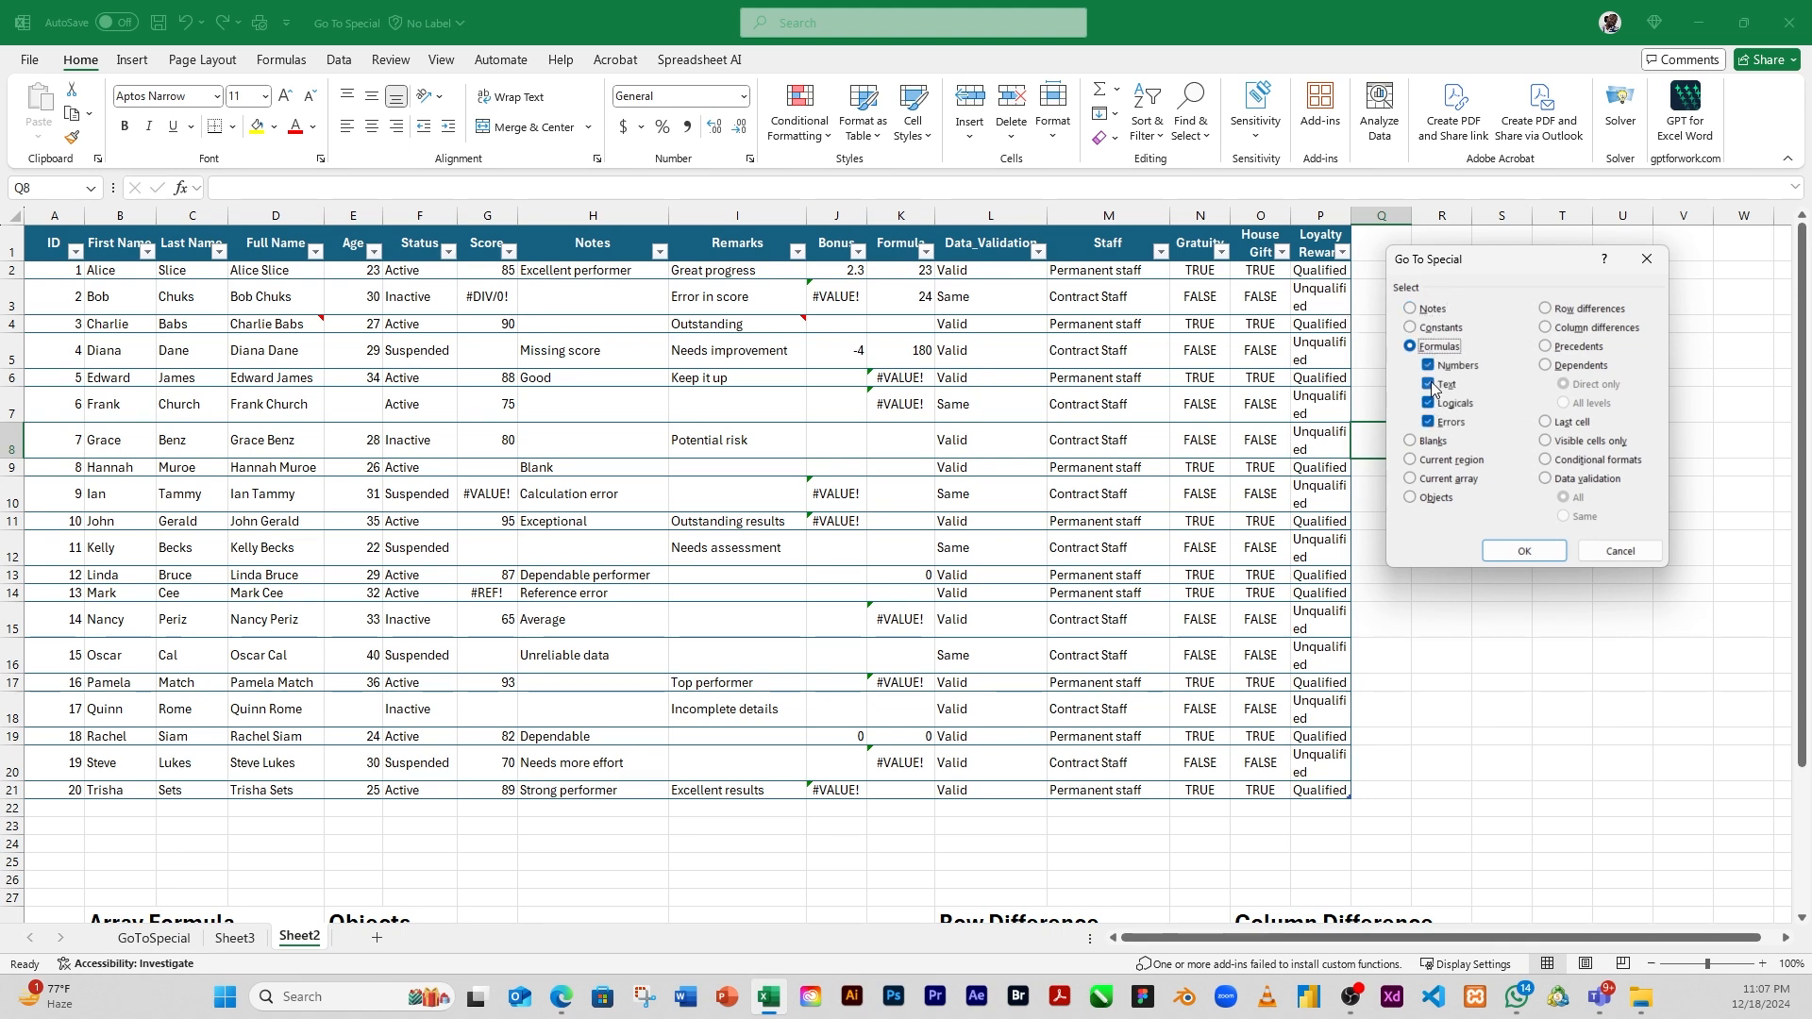
left_click(1430, 385)
left_click(1428, 403)
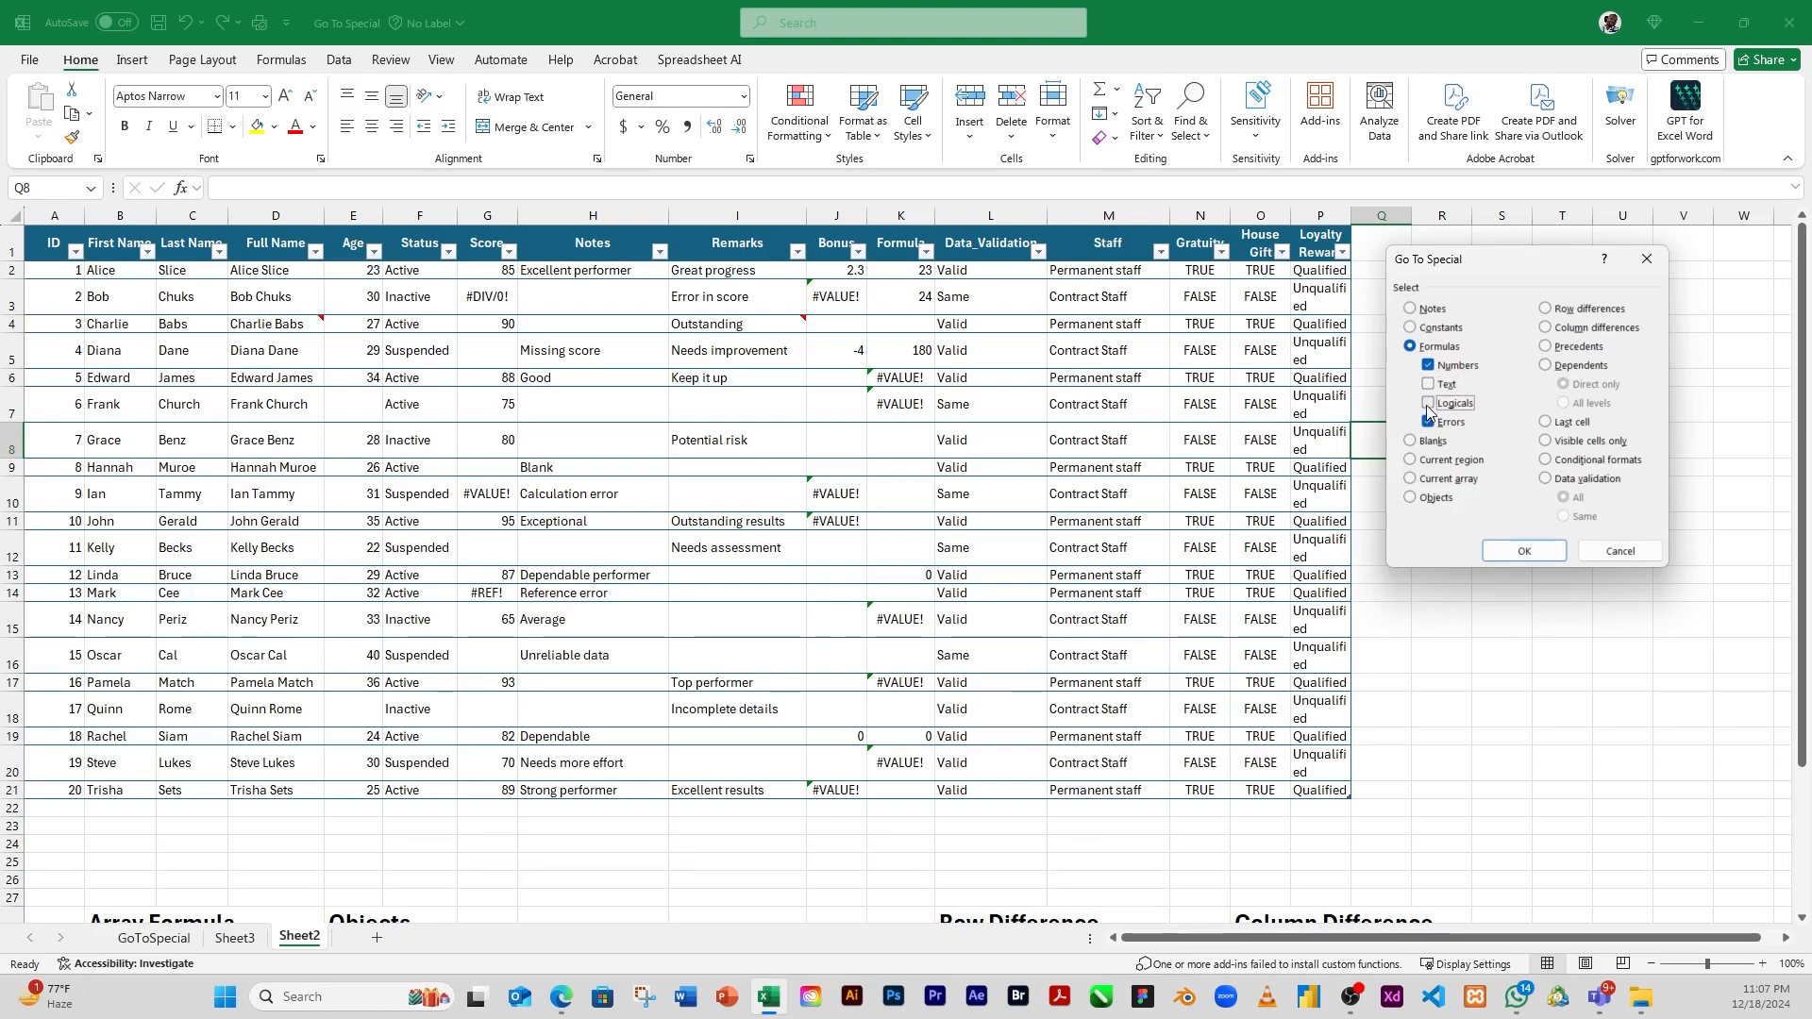
left_click(1429, 422)
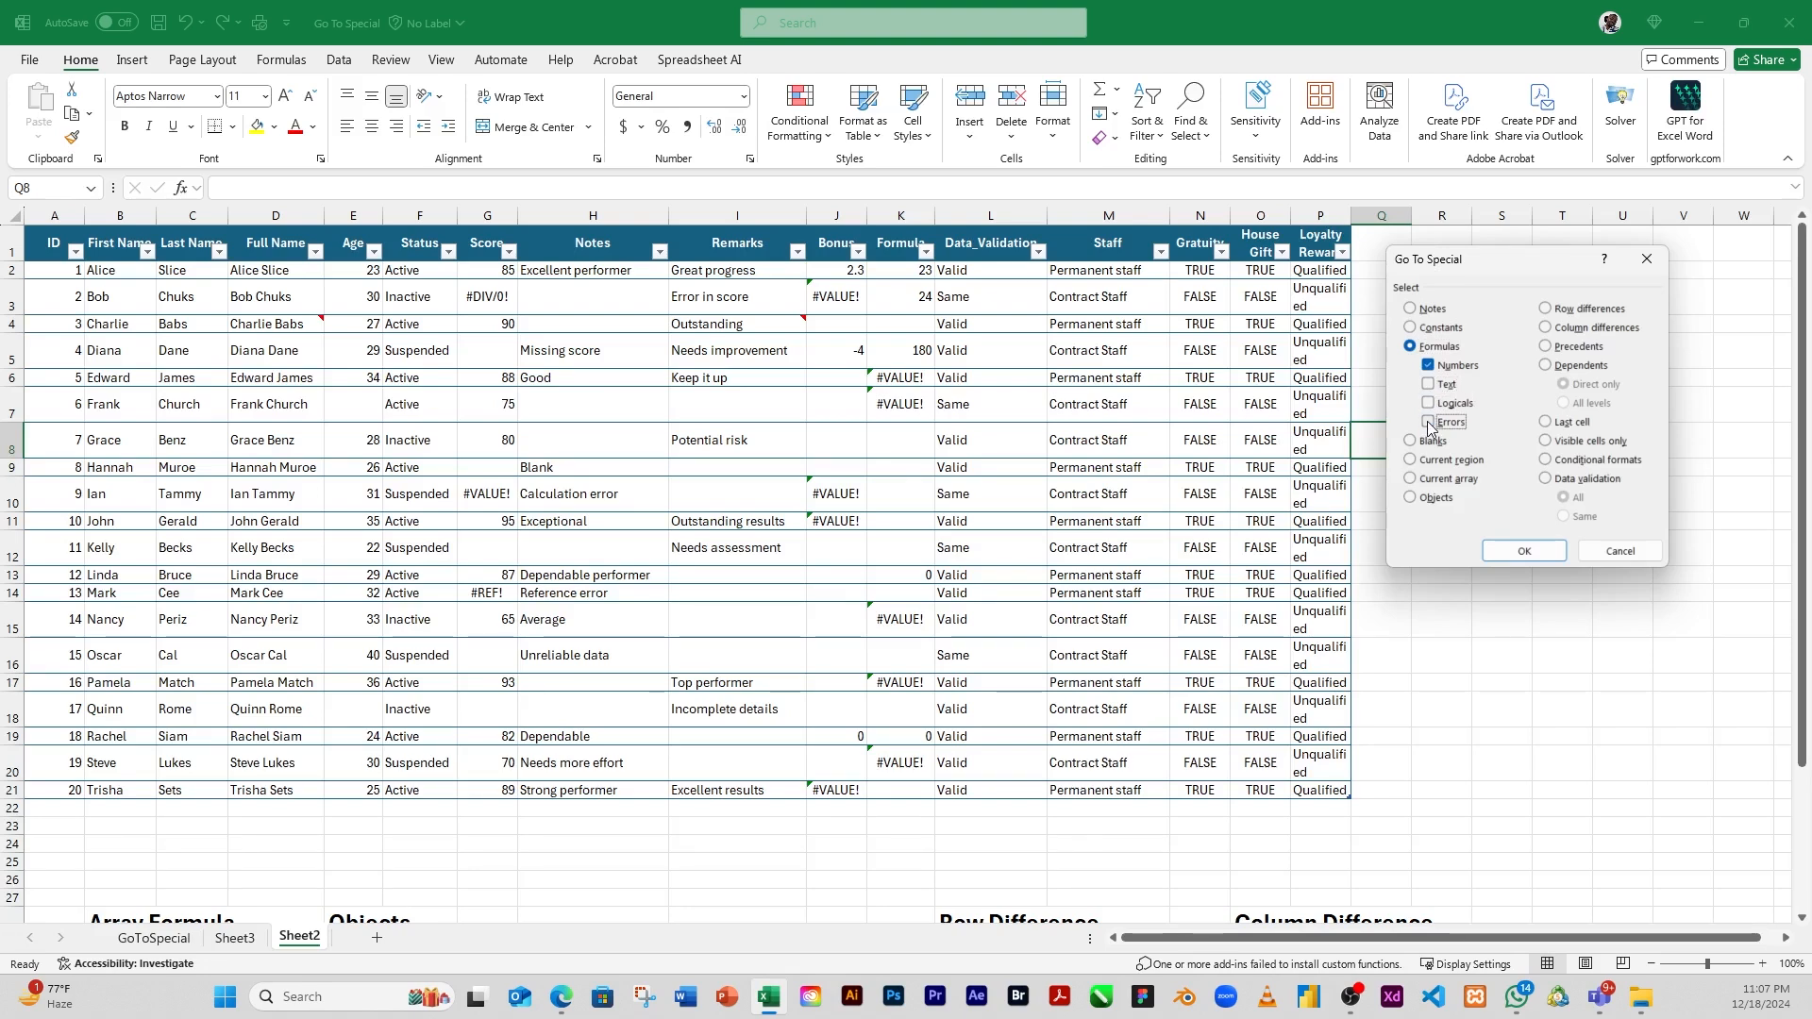
left_click(1519, 555)
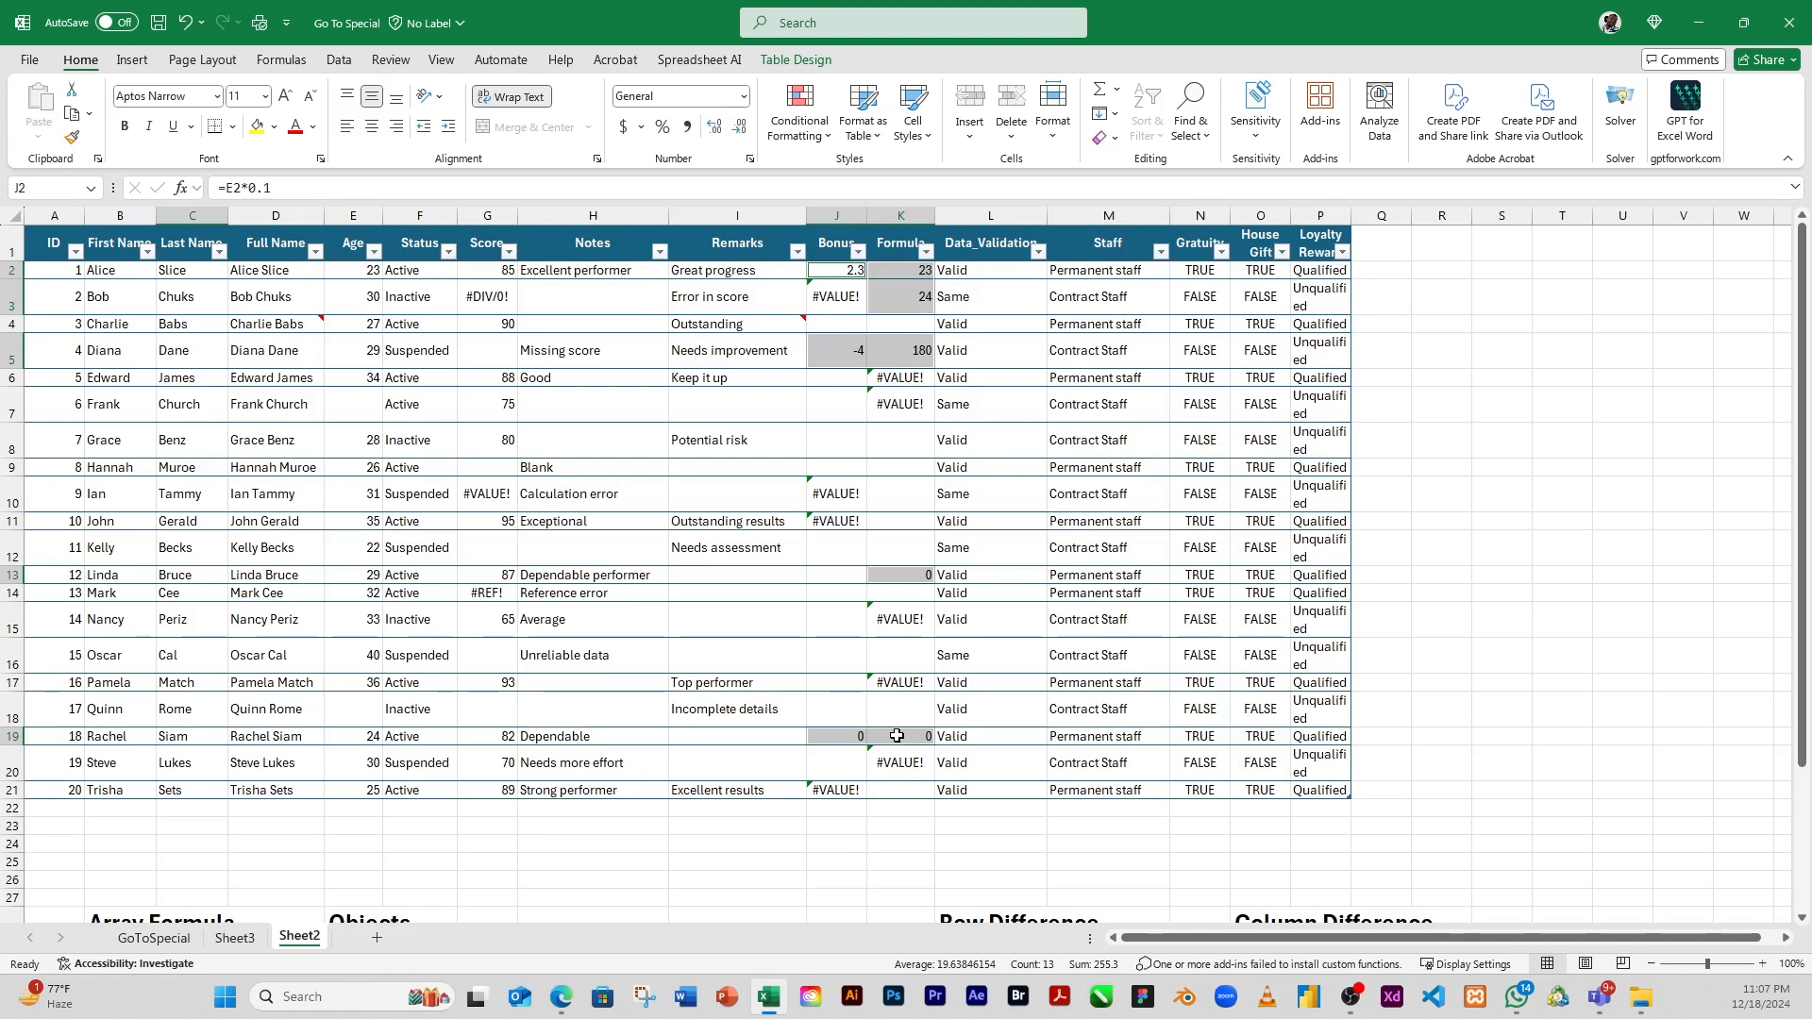
left_click(1391, 408)
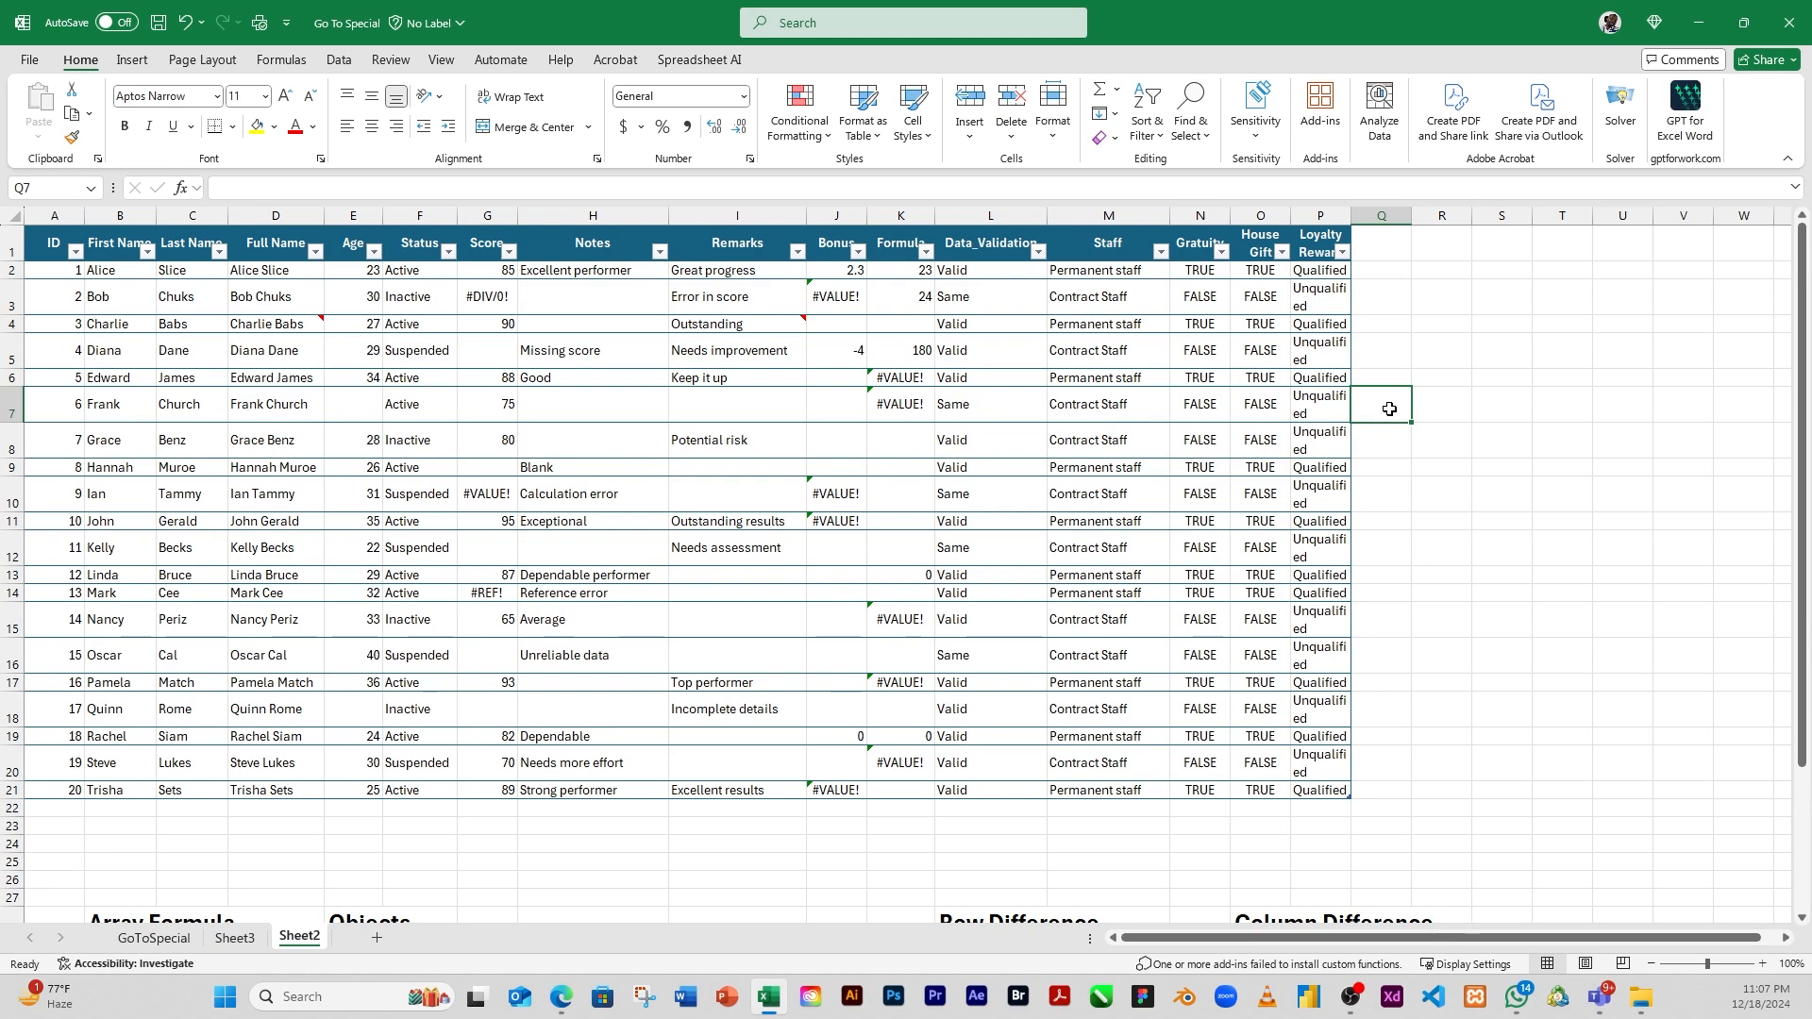
left_click(1186, 453)
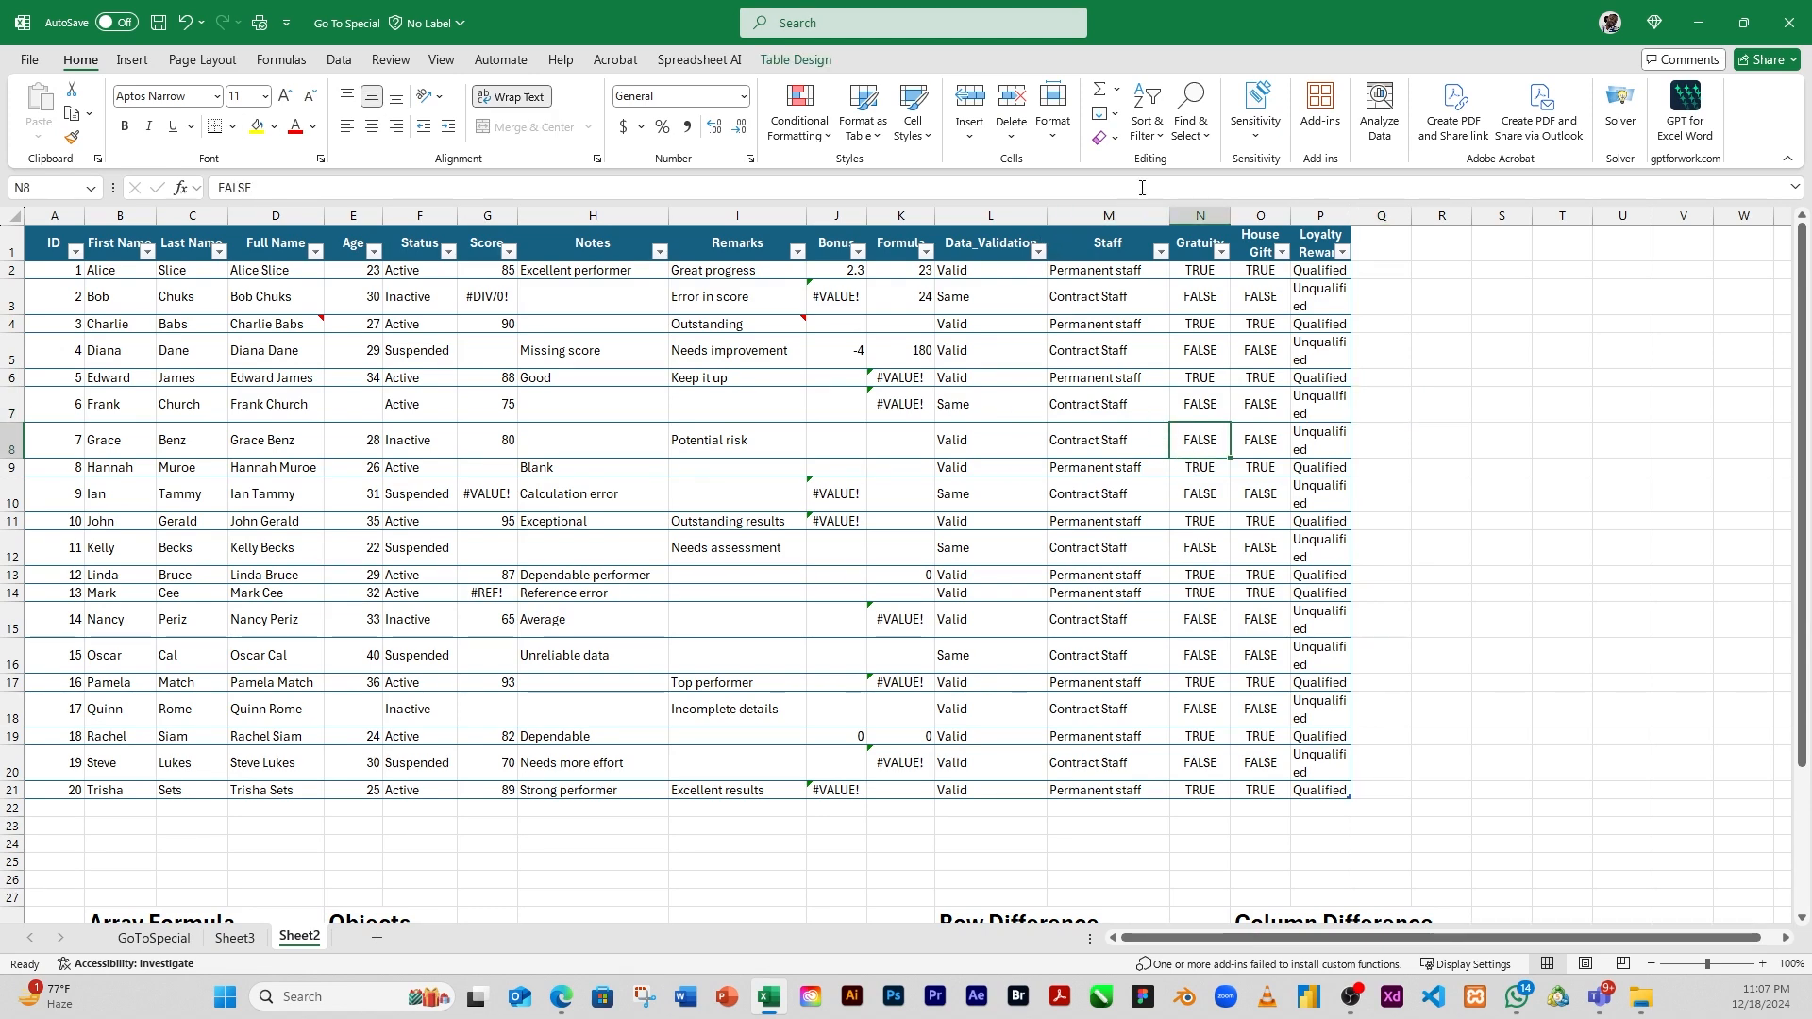
Select only the formulas returning text with Go To Special, excluding numbers, logicals and errors, and clear the selection after checking it
left_click(1191, 123)
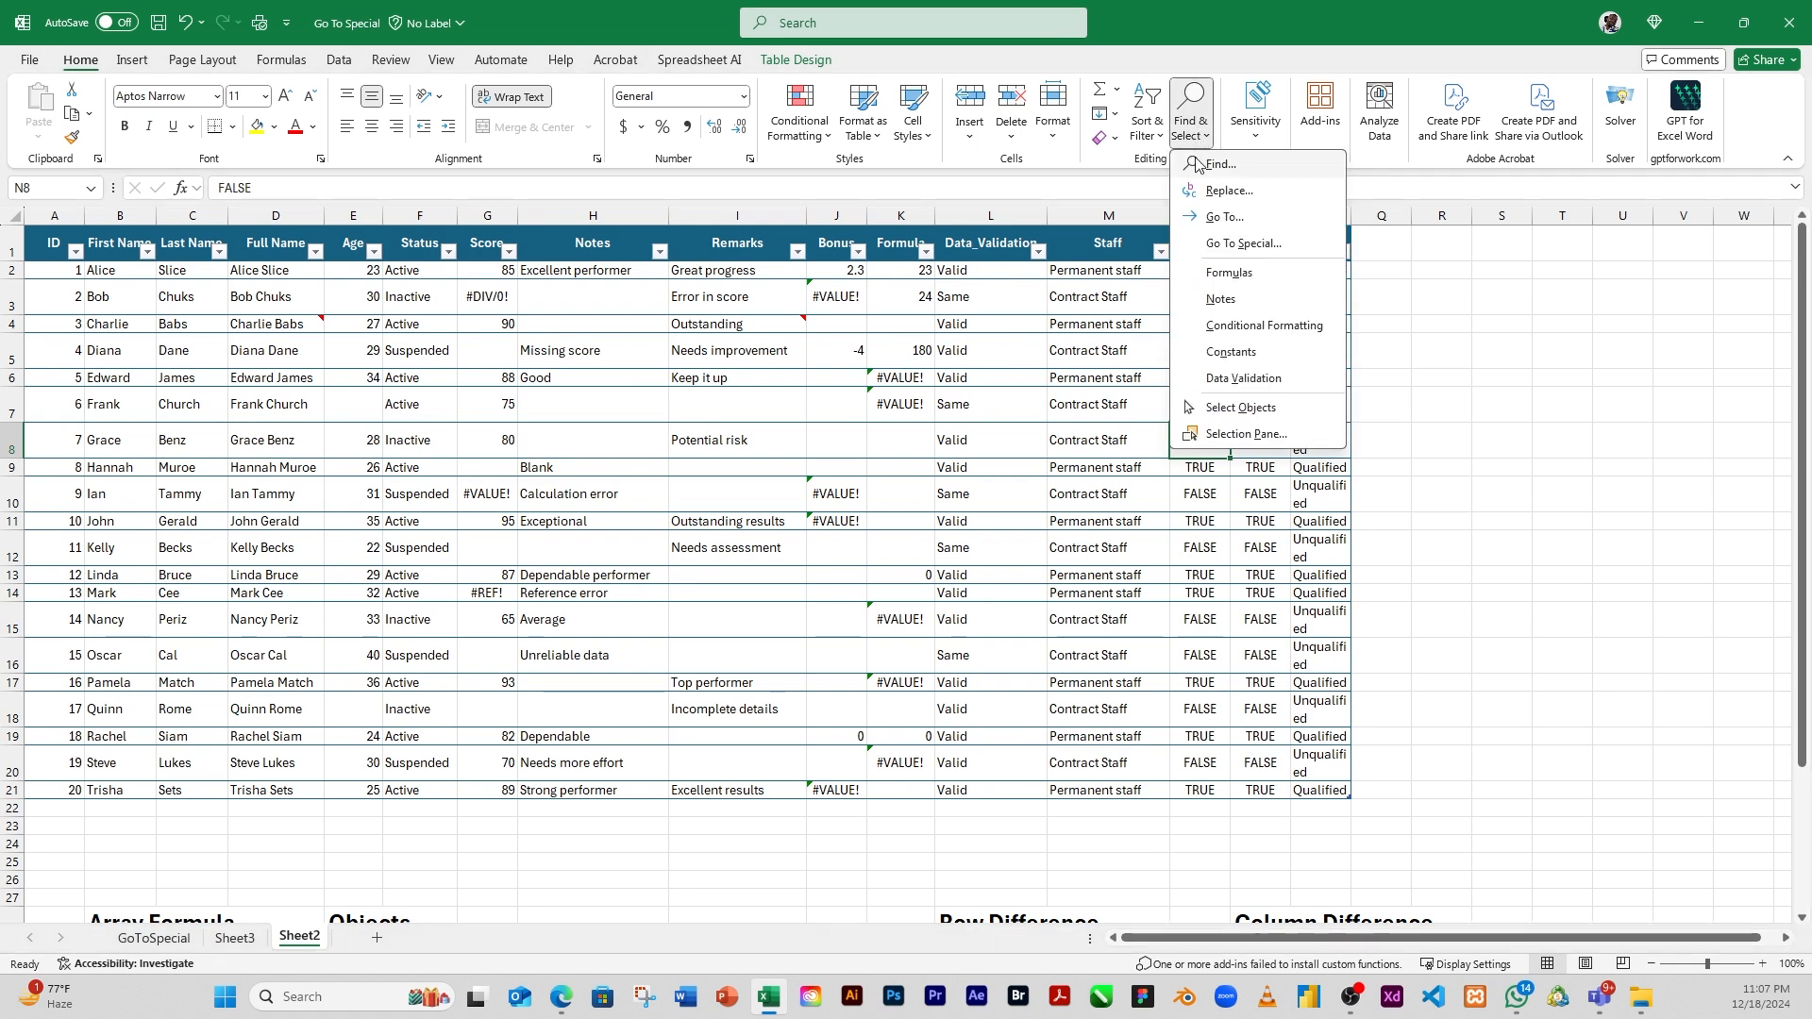
left_click(1243, 244)
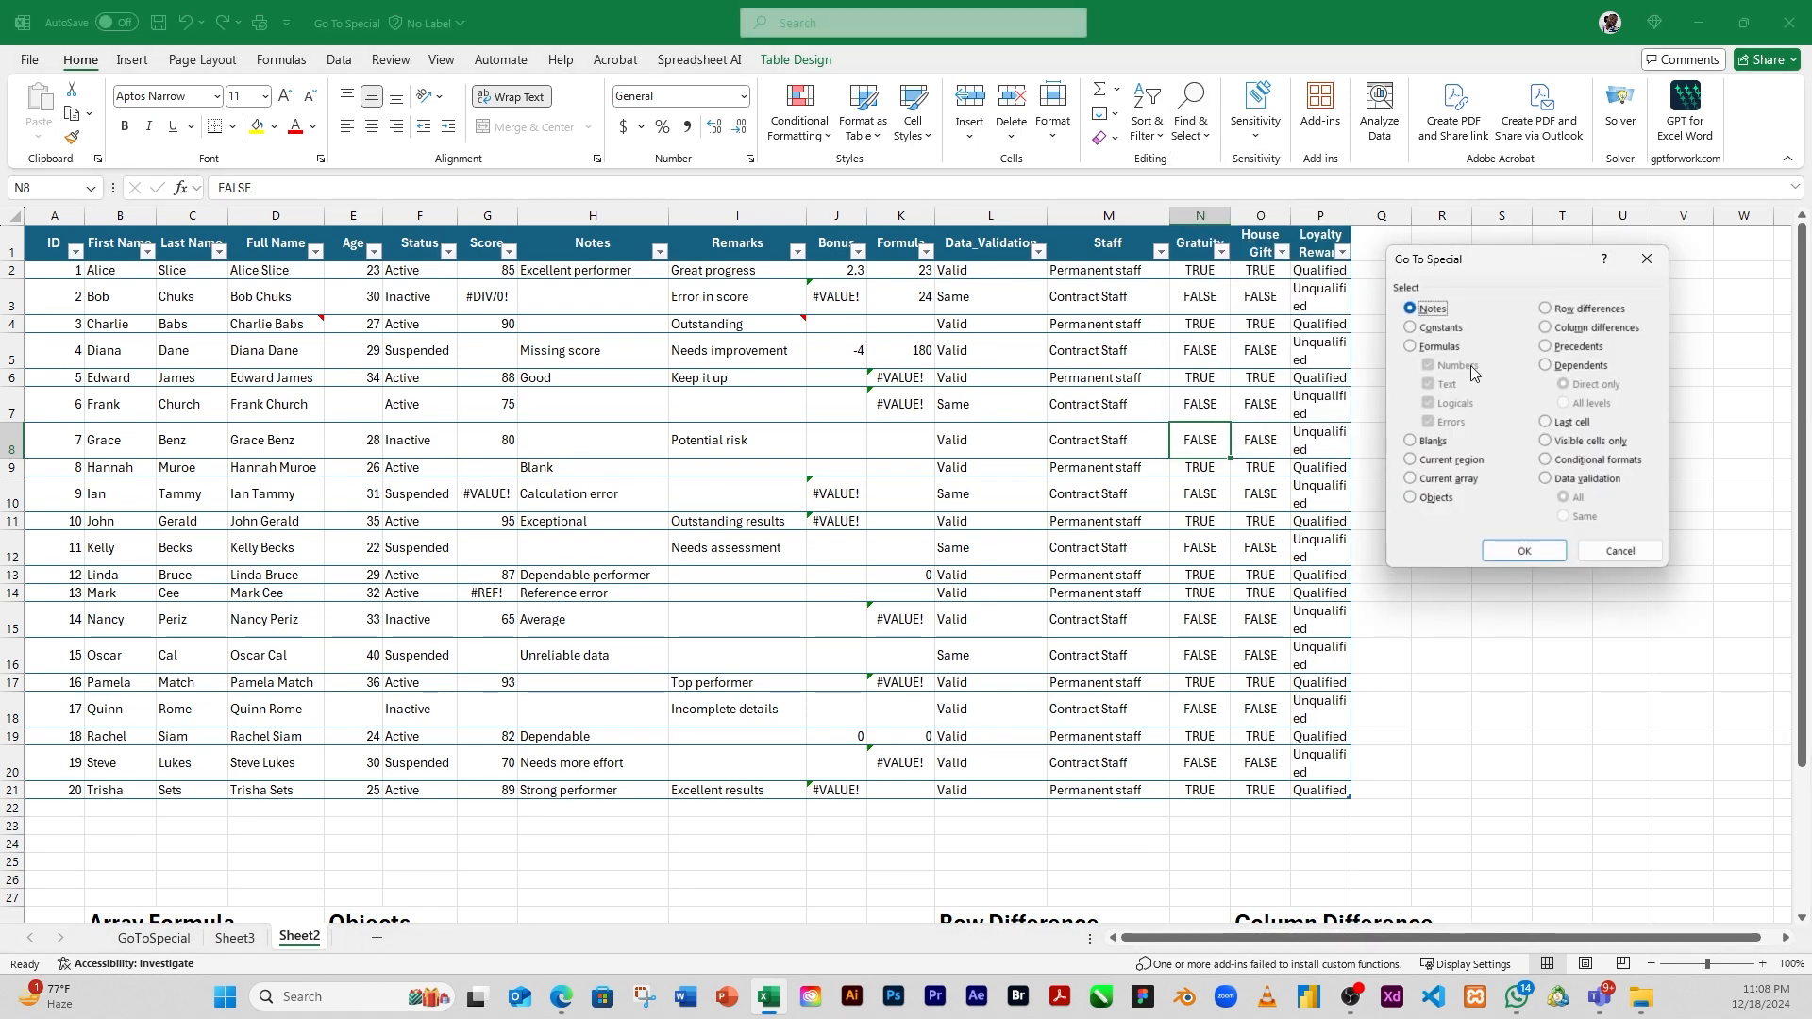
left_click(1426, 347)
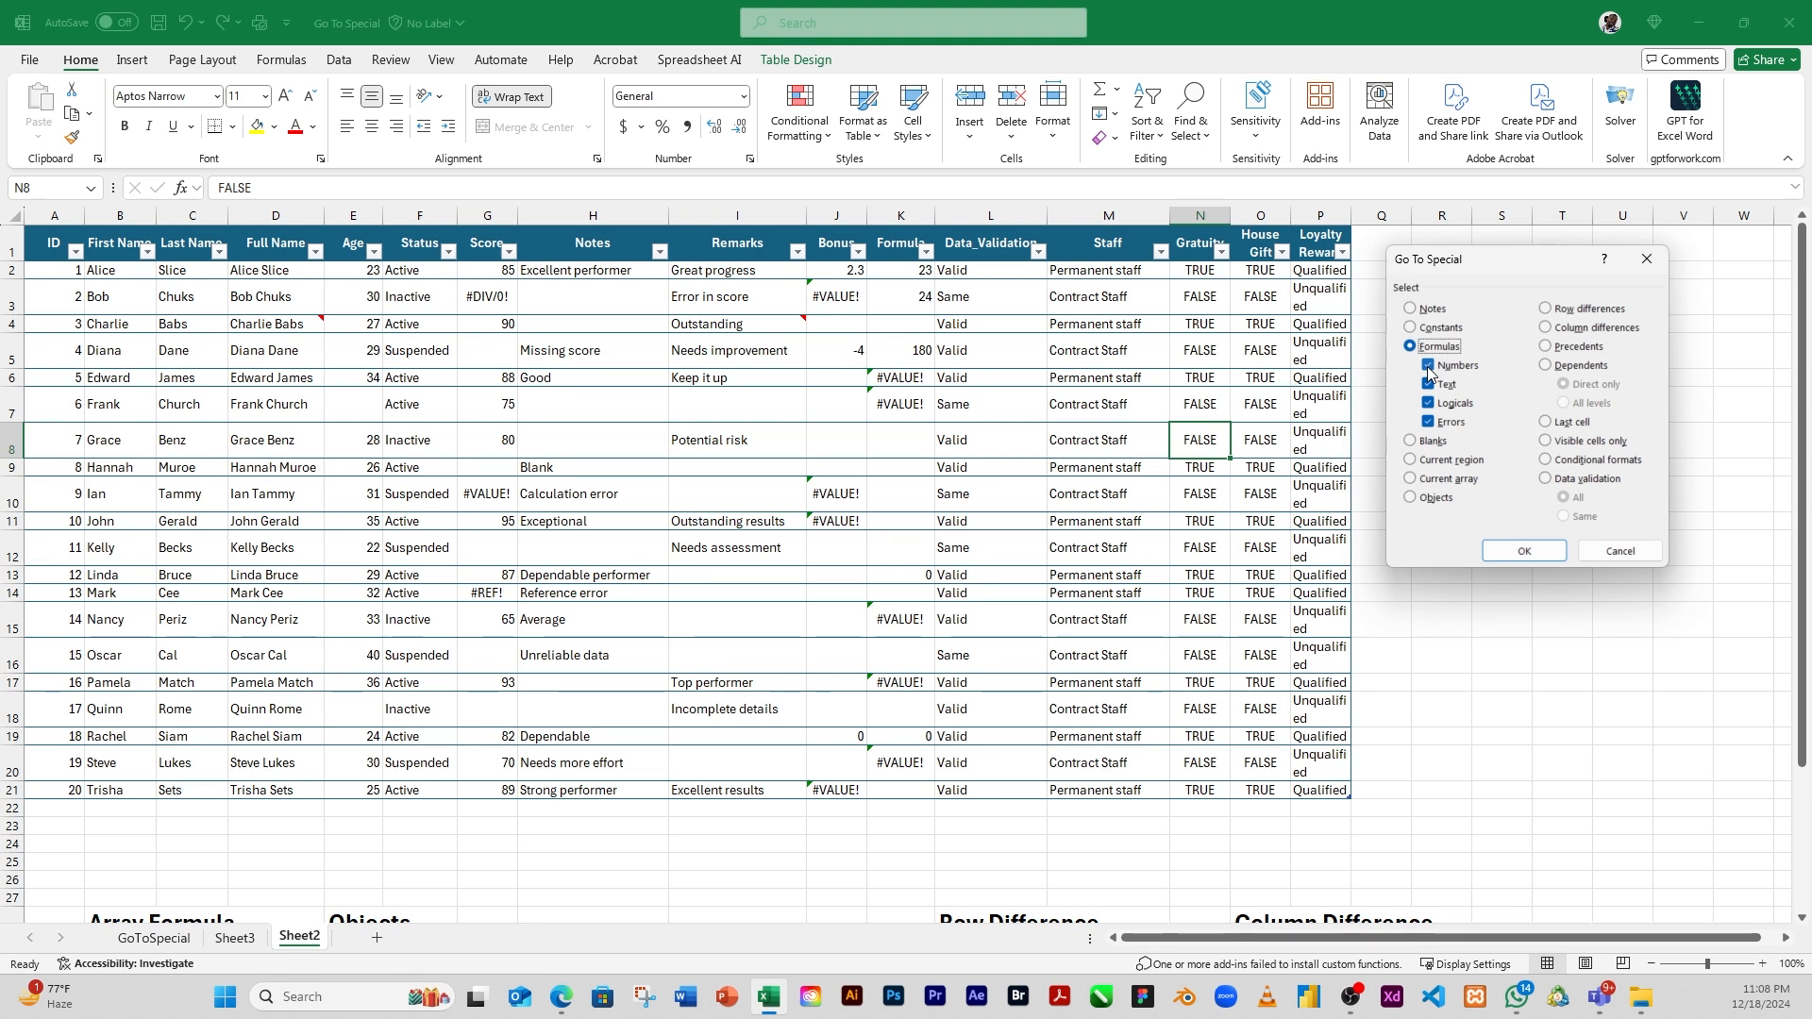
left_click(1429, 368)
left_click(1429, 404)
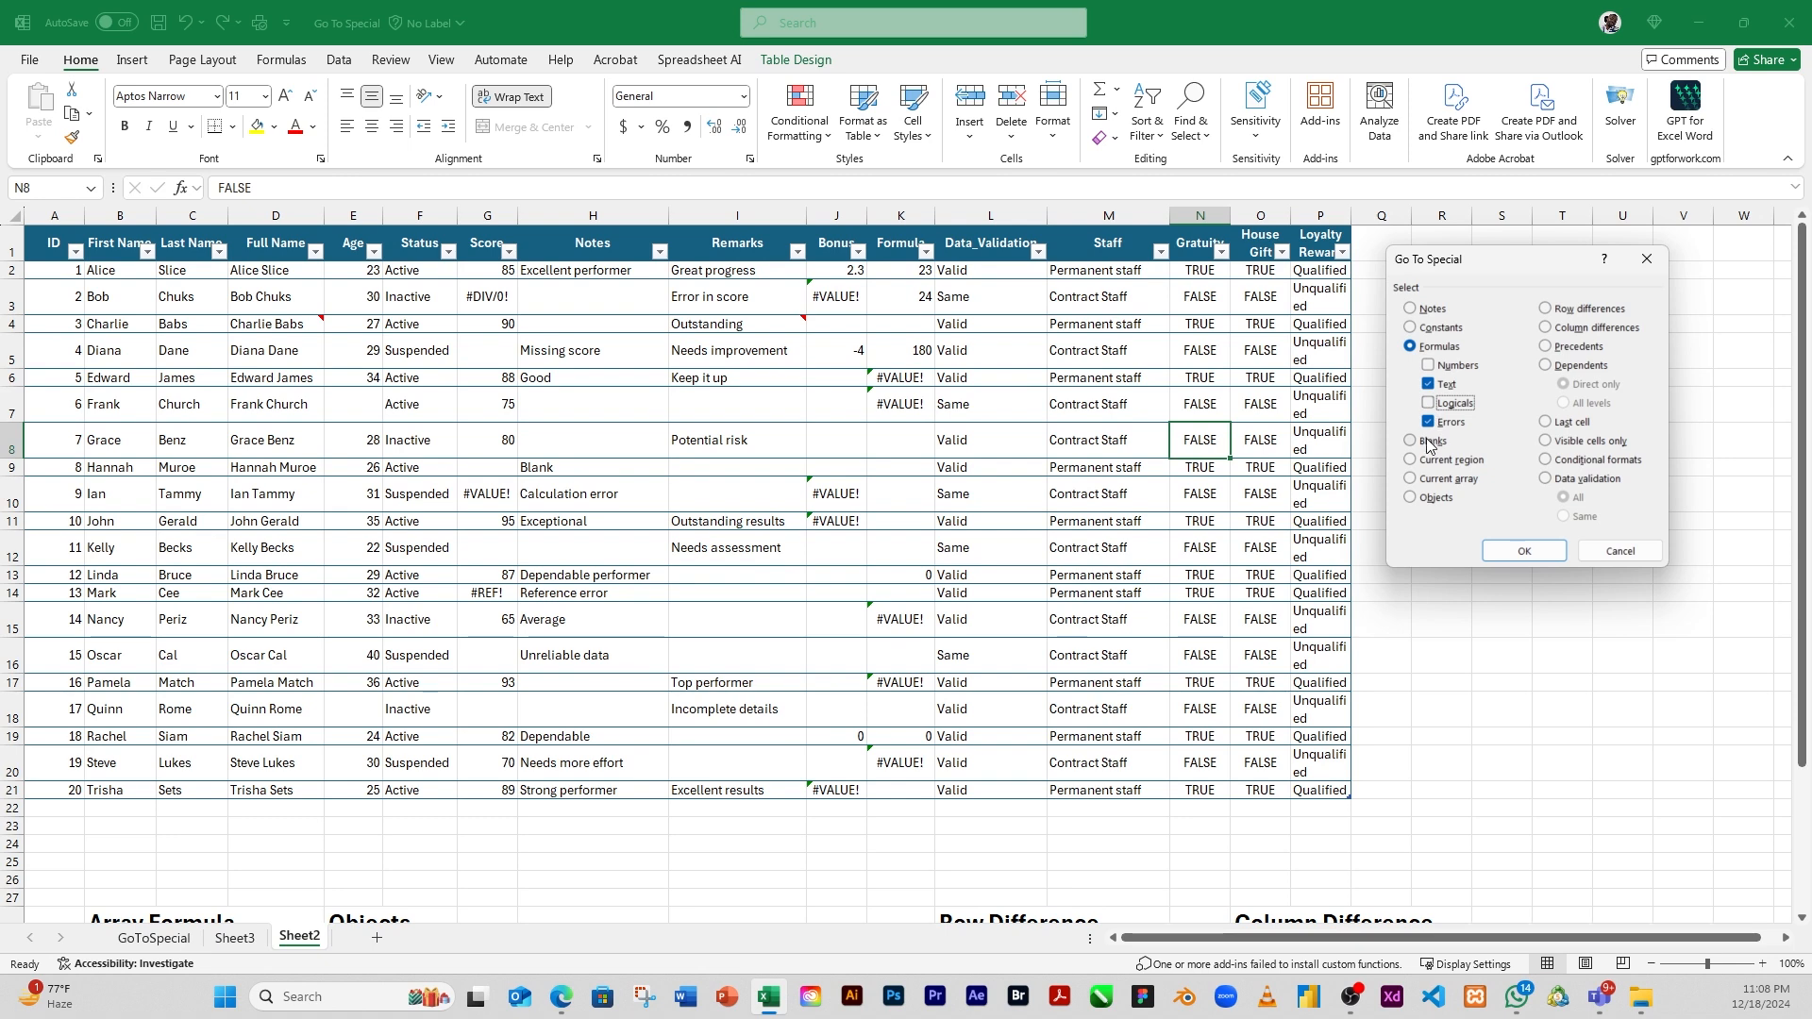
left_click(1428, 423)
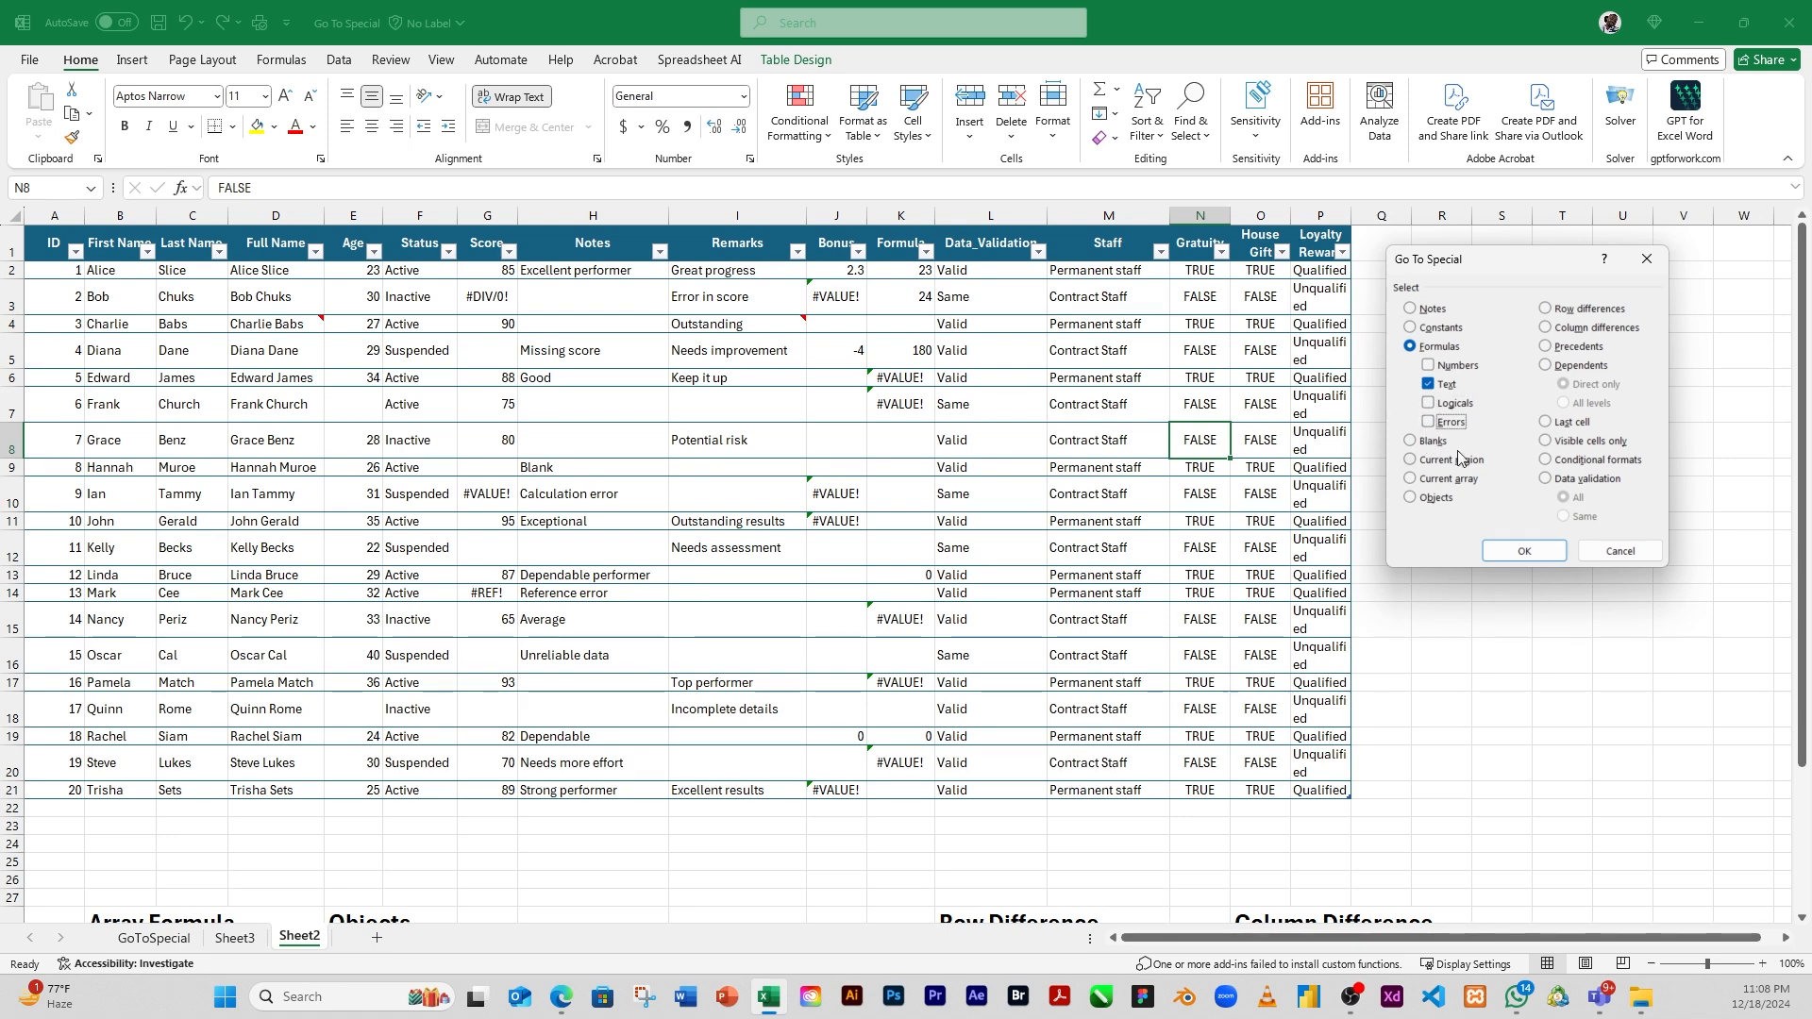
left_click(1508, 556)
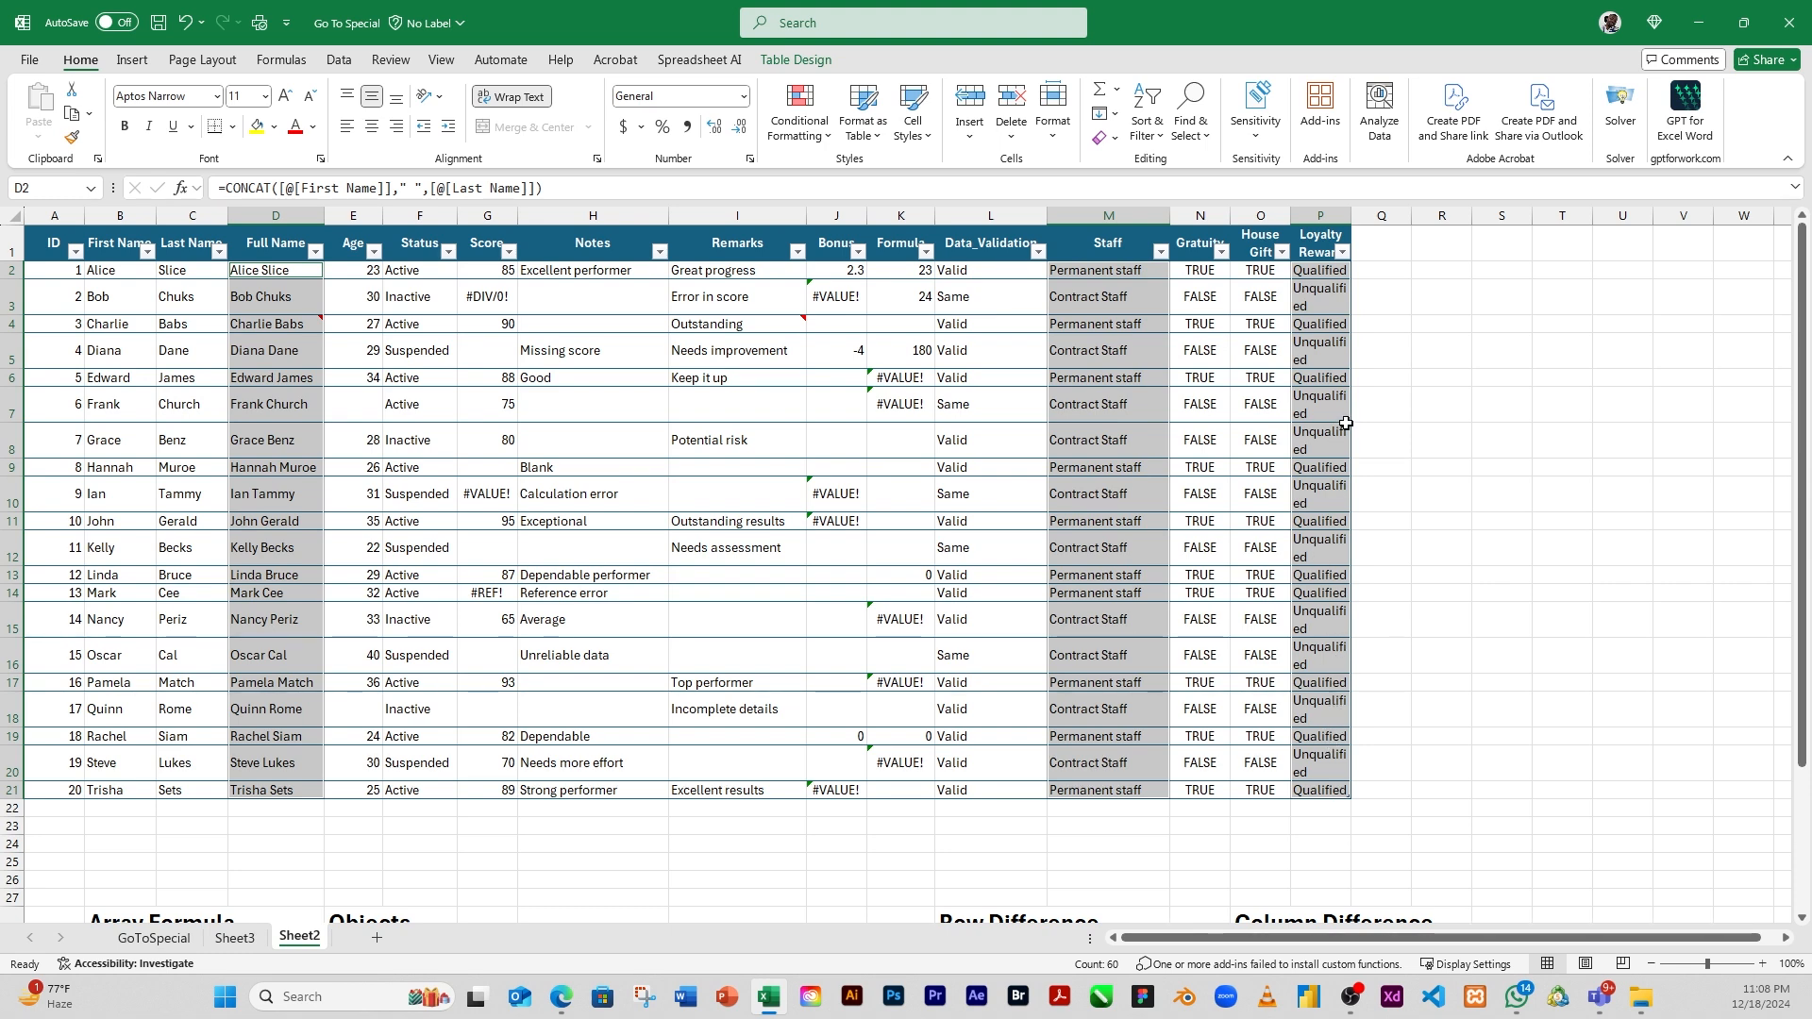
left_click(1386, 449)
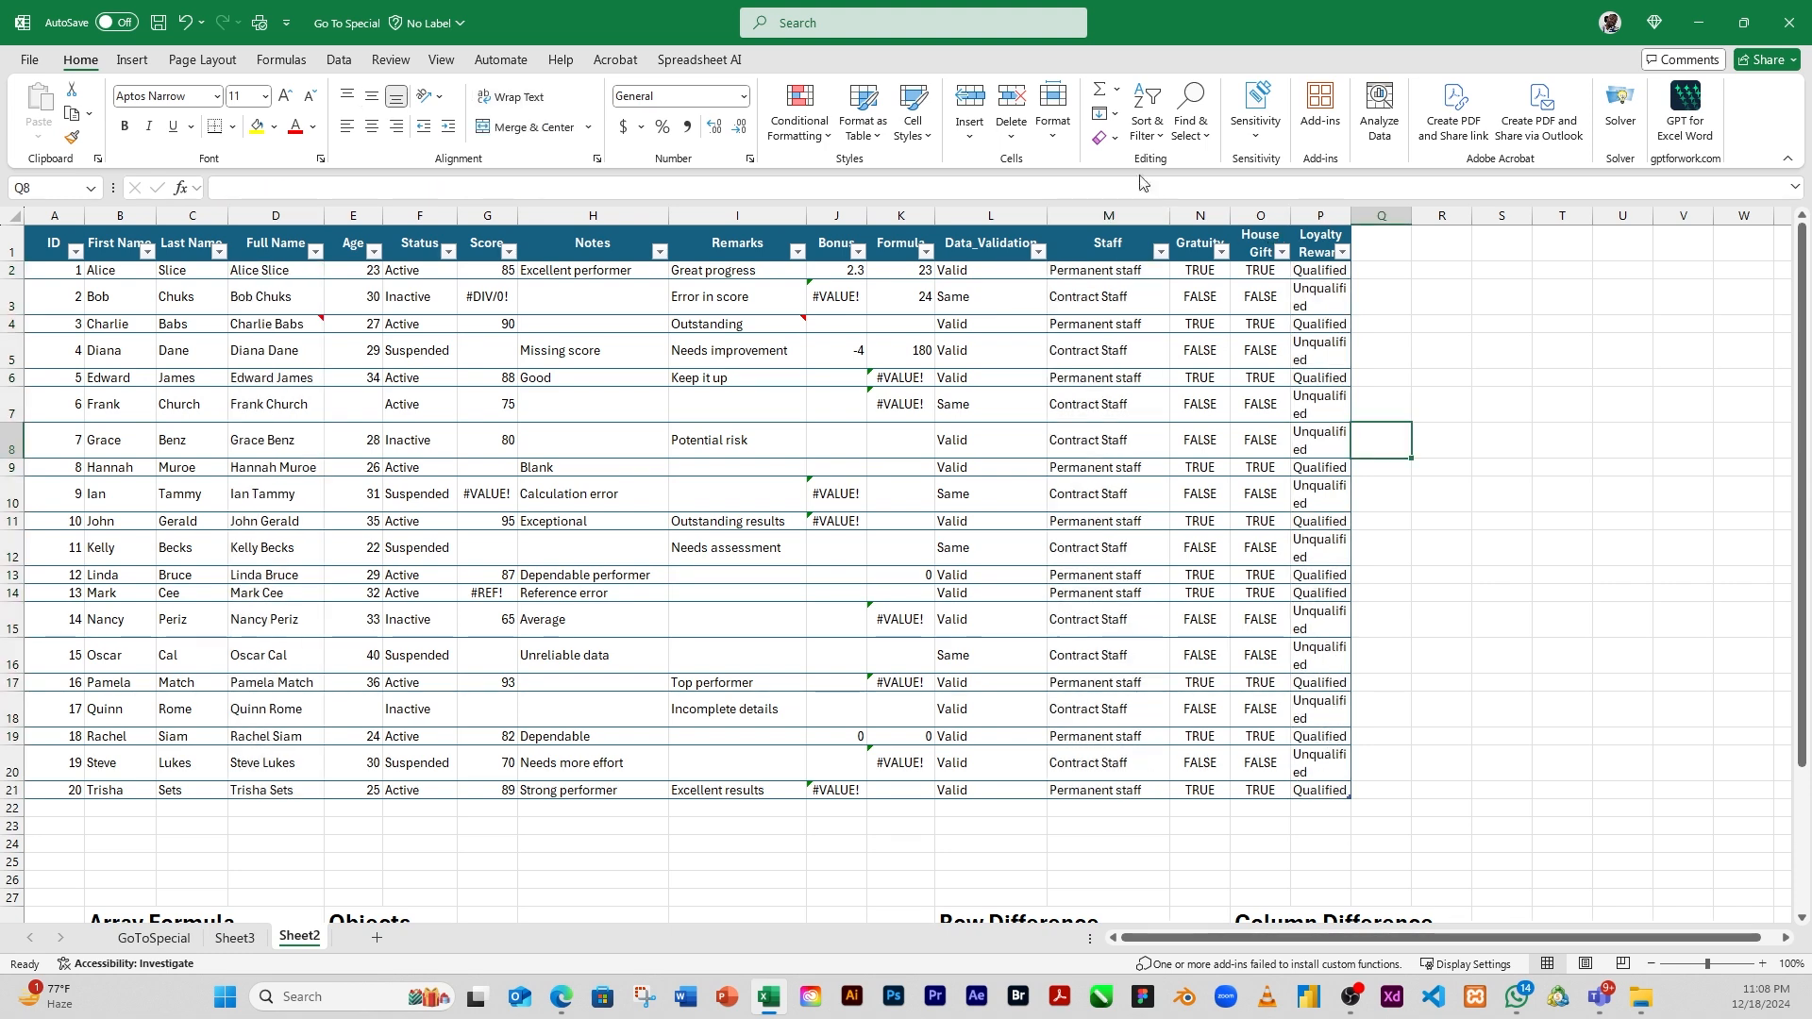
Select only the formulas returning logical values with Go To Special, excluding numbers, text and errors
left_click(1199, 135)
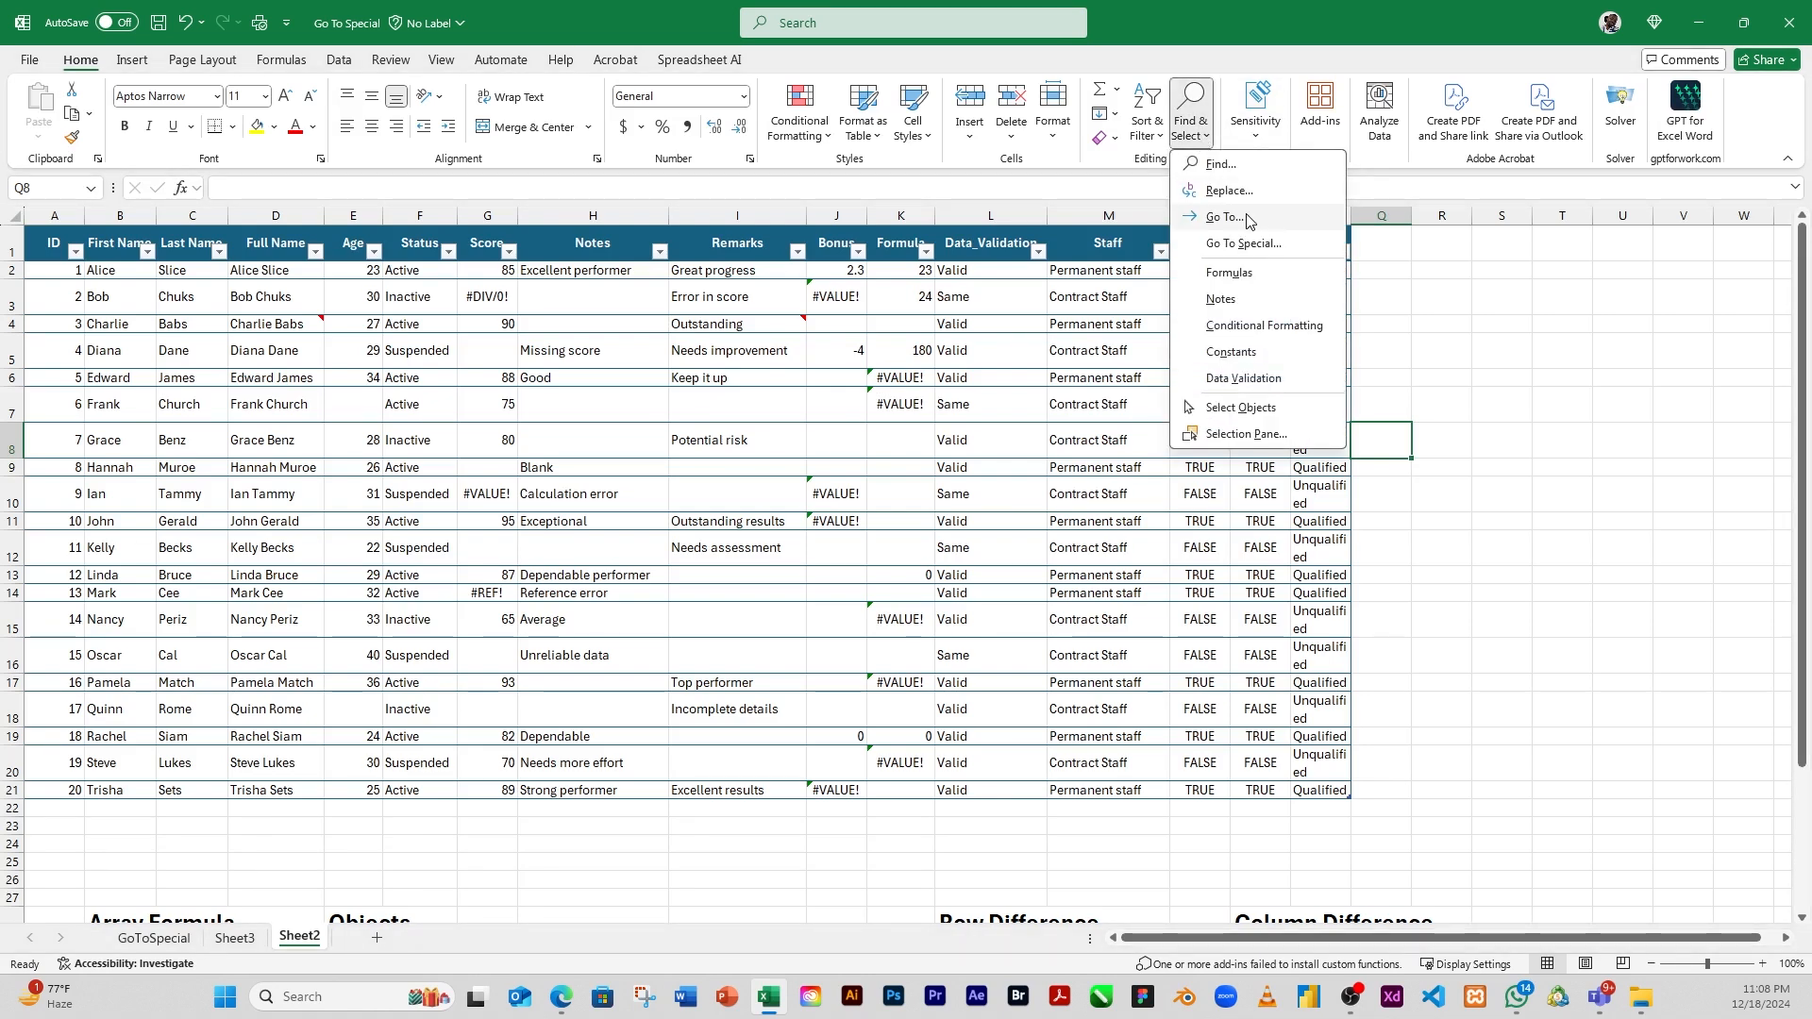
left_click(1250, 250)
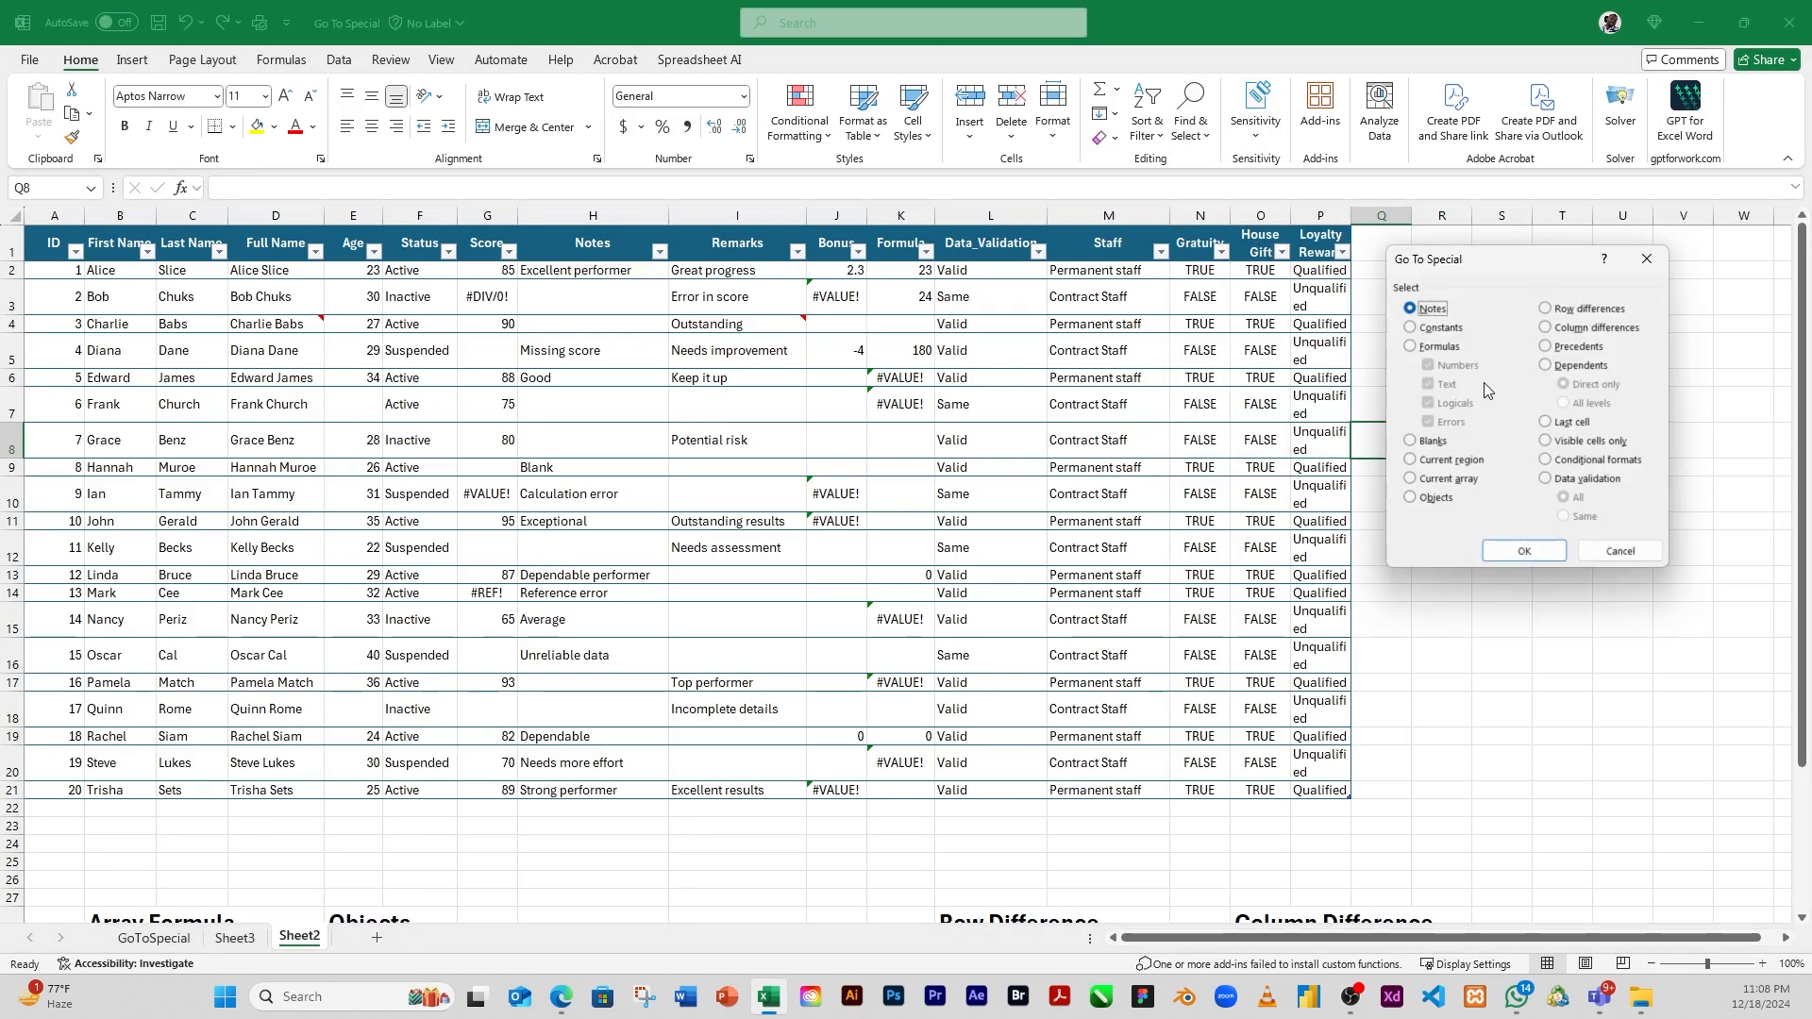
left_click(1411, 348)
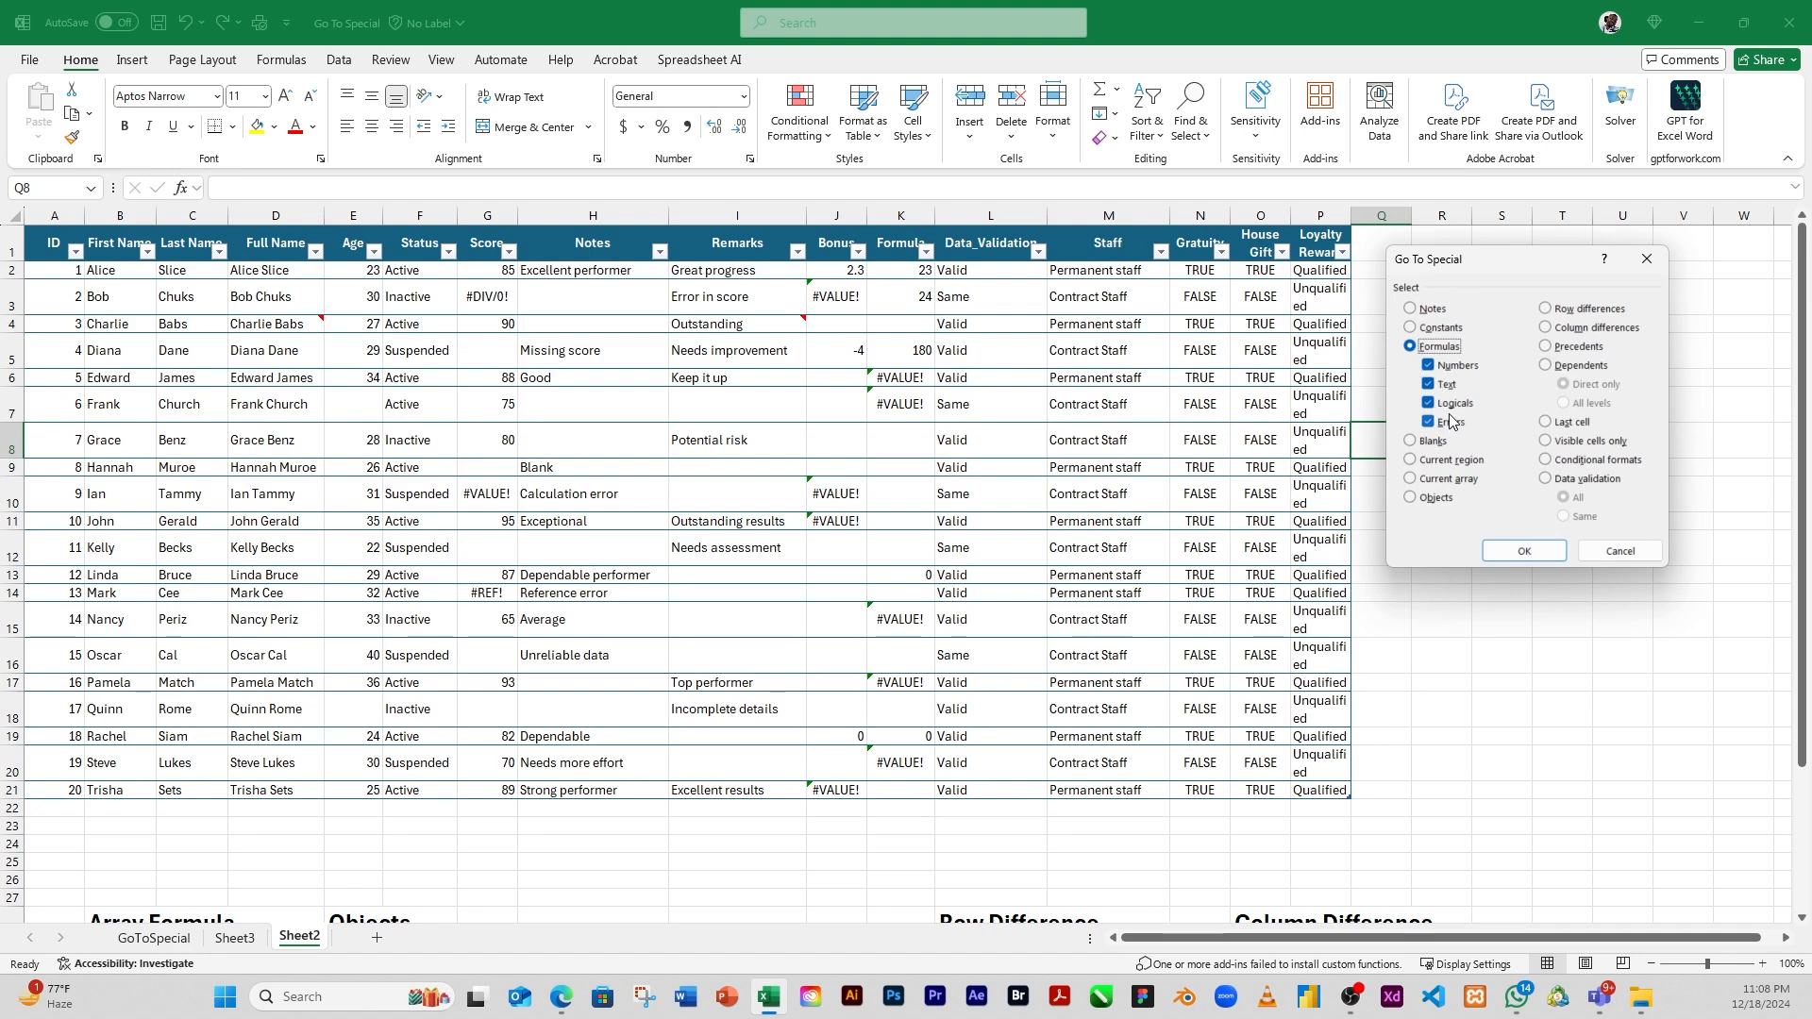
left_click(1429, 366)
left_click(1429, 385)
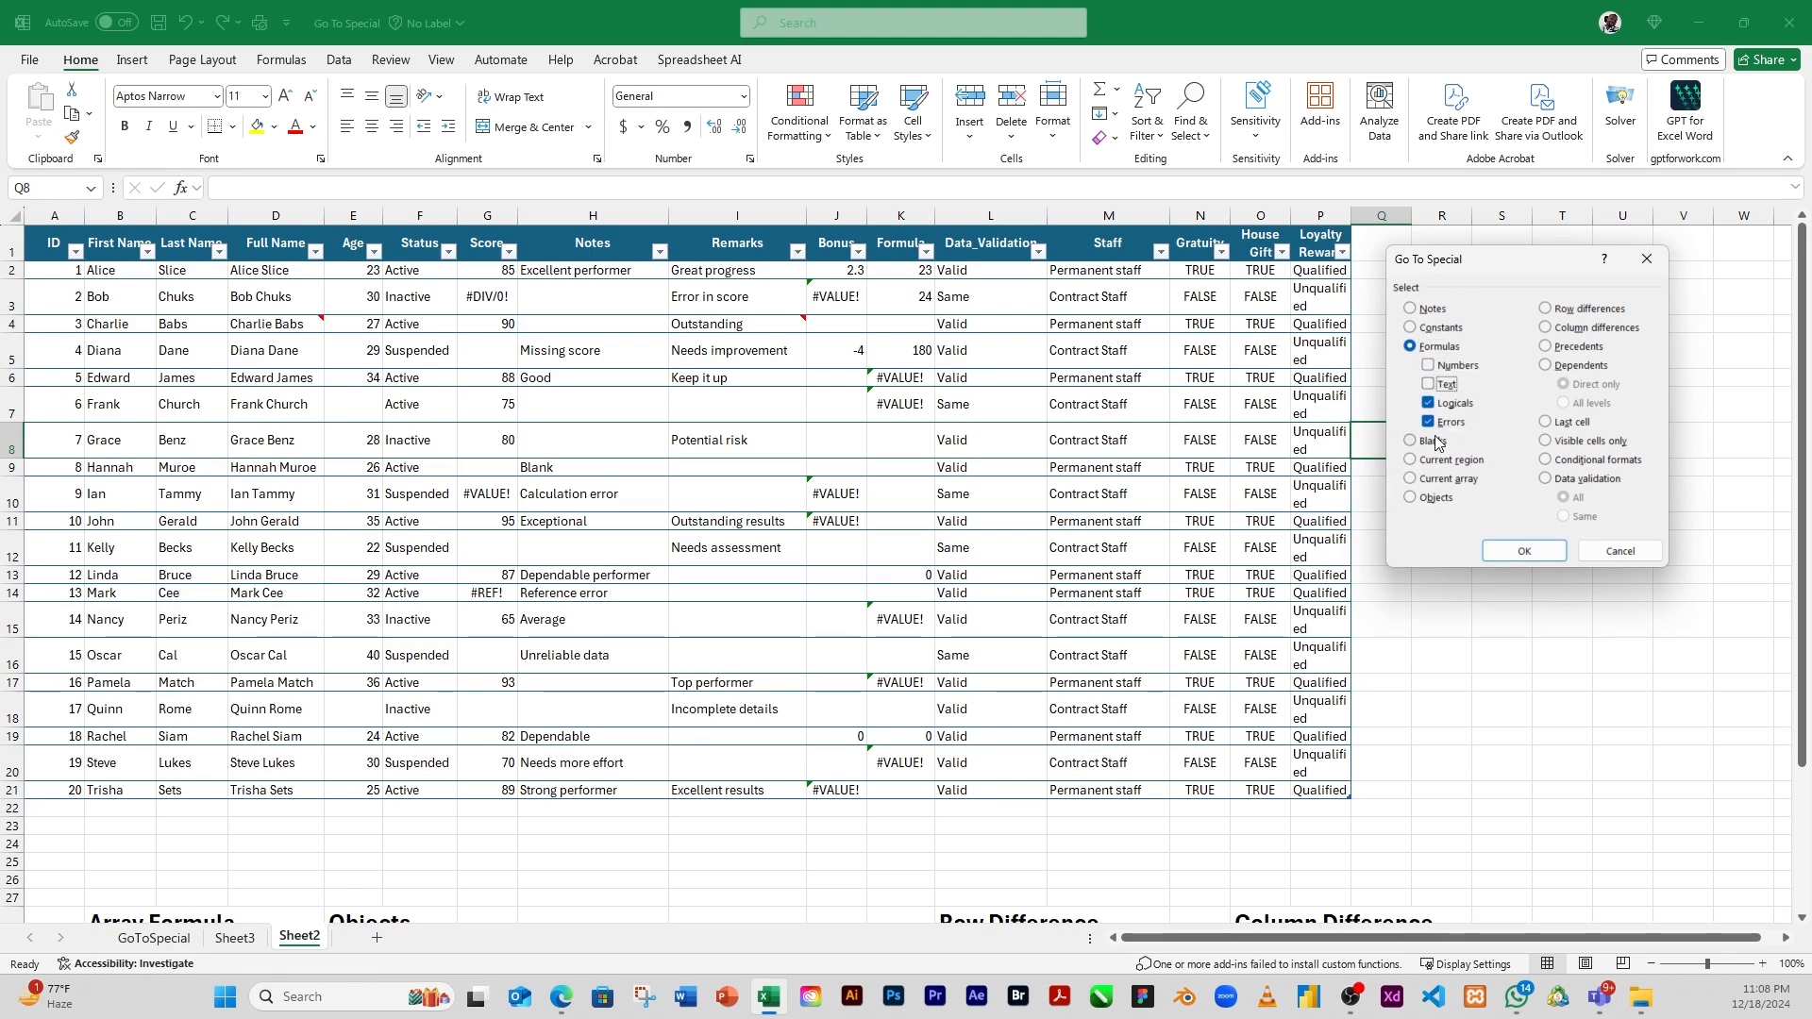
left_click(1452, 421)
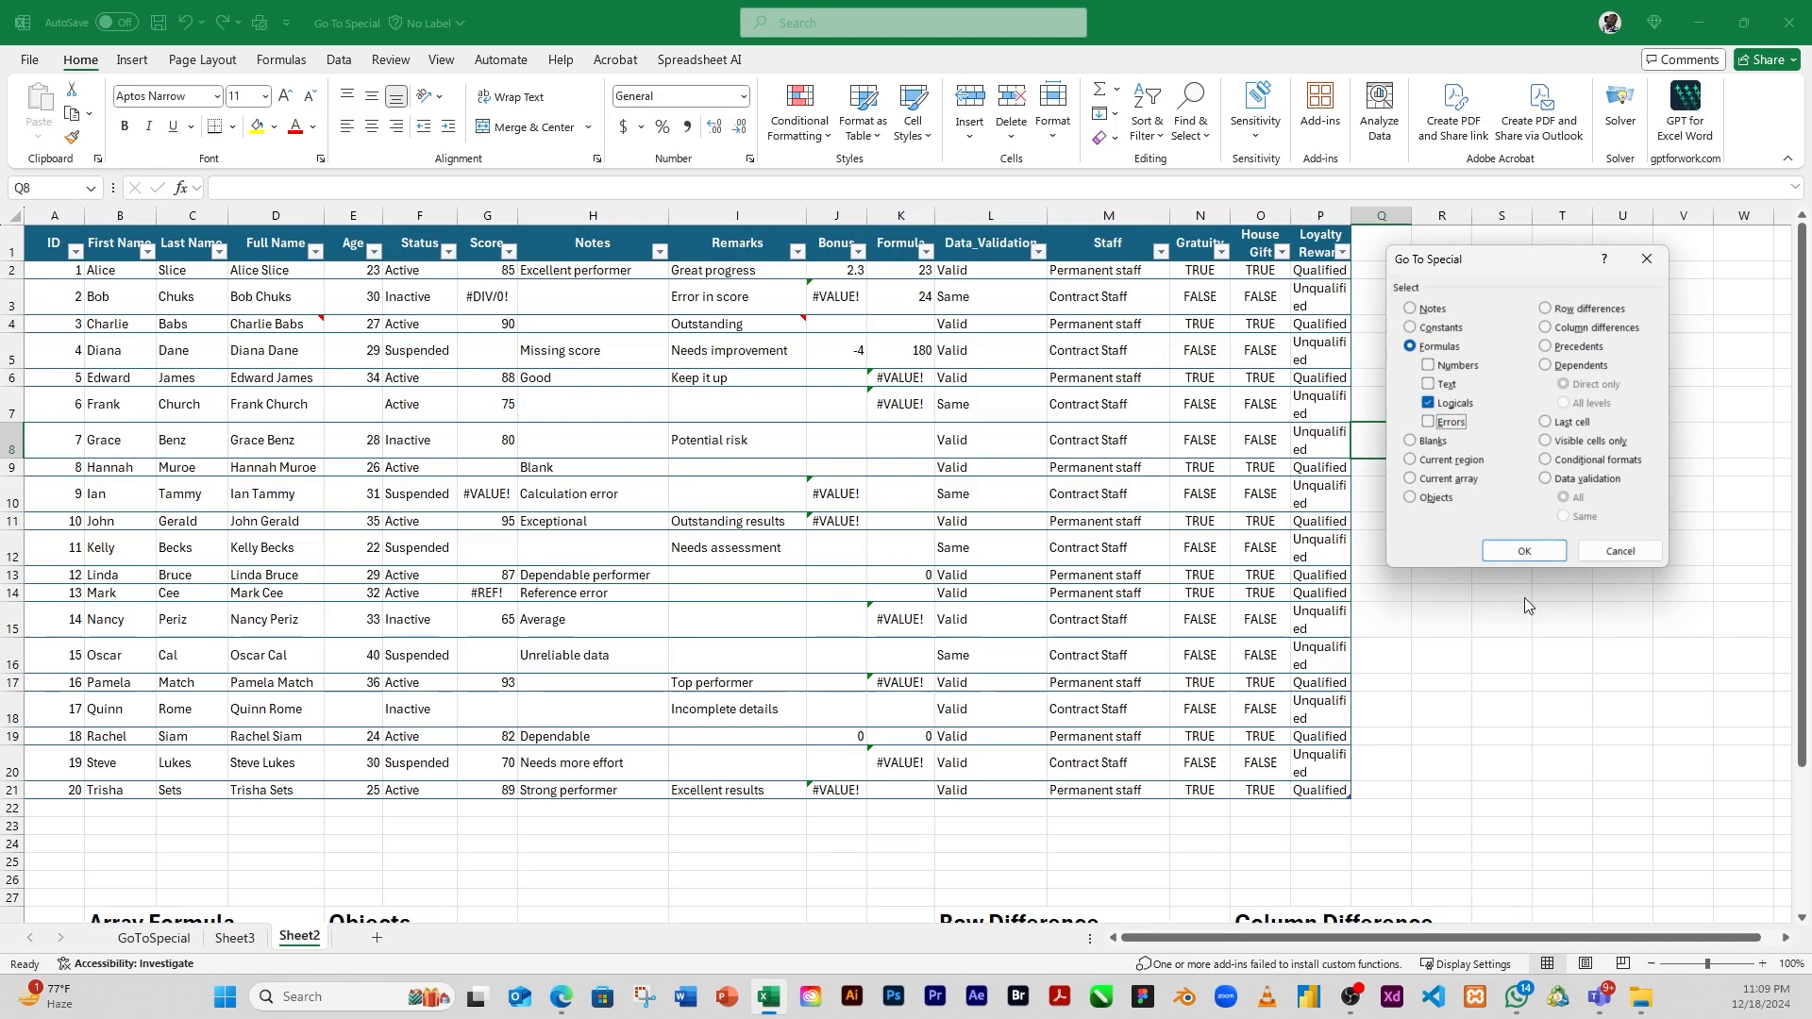
left_click(1526, 551)
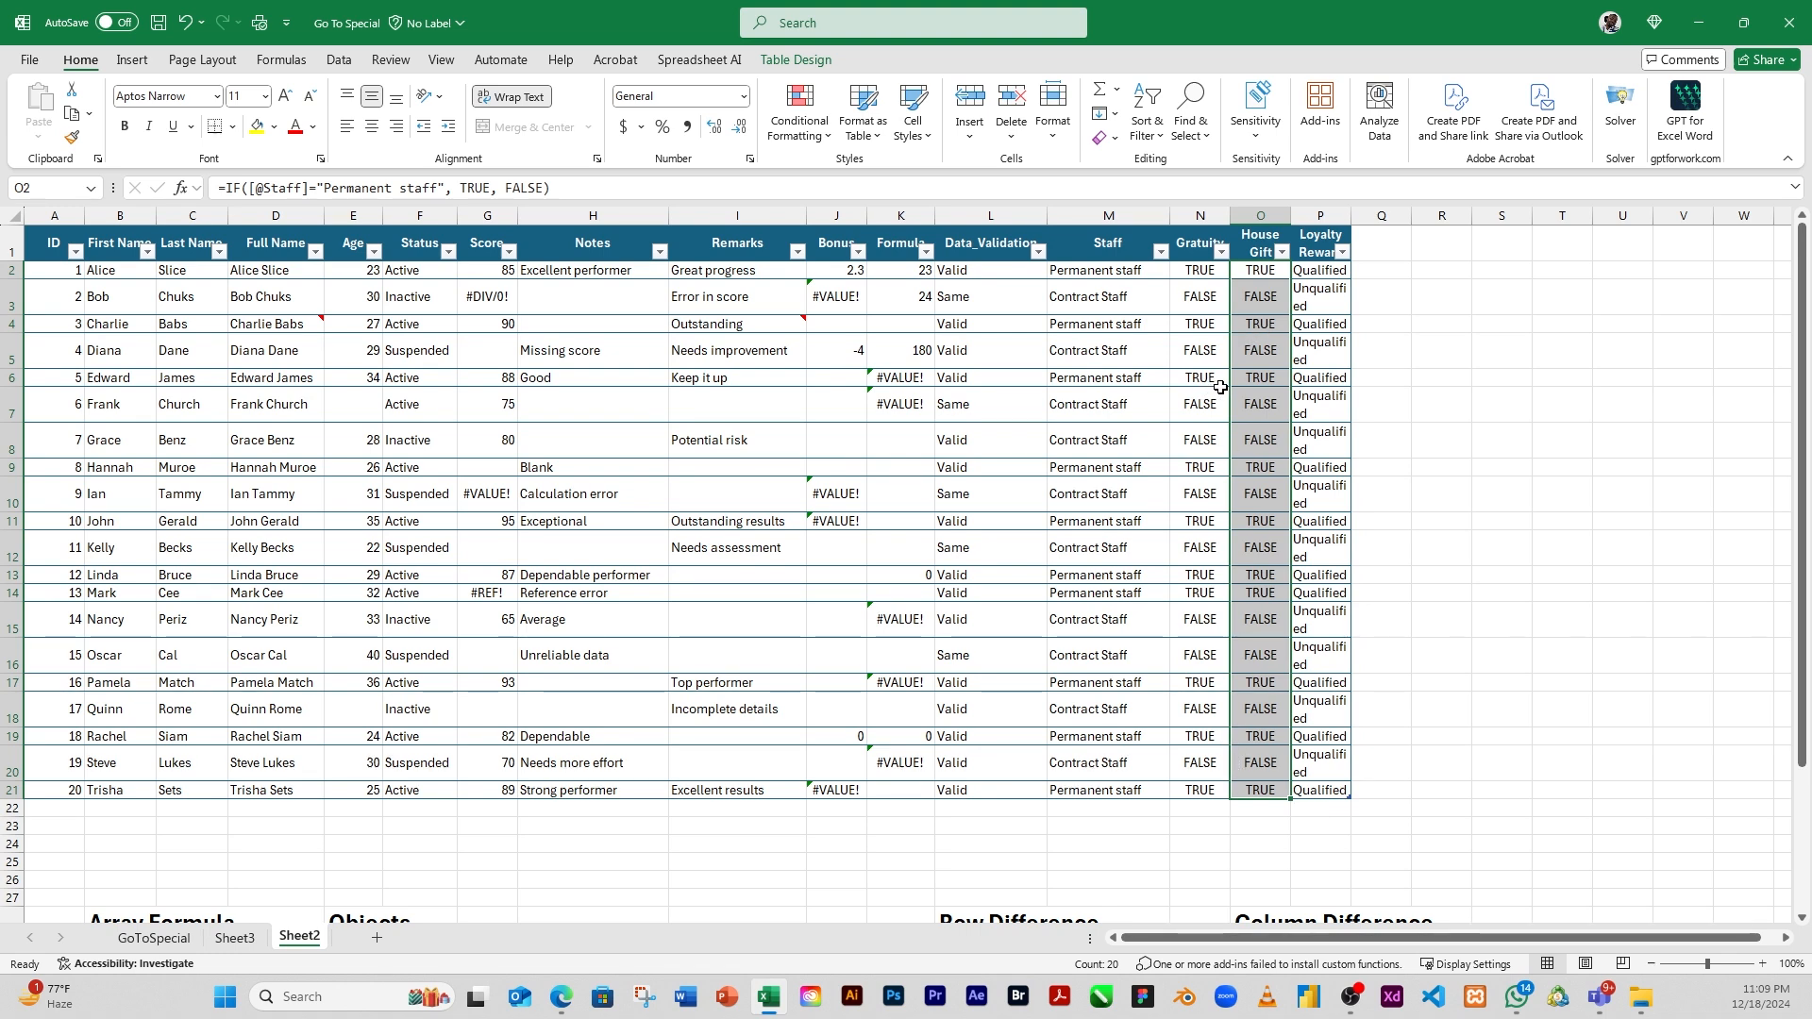
Inspect the formulas behind the first few House Gift cells, down to O6
left_click(1248, 271)
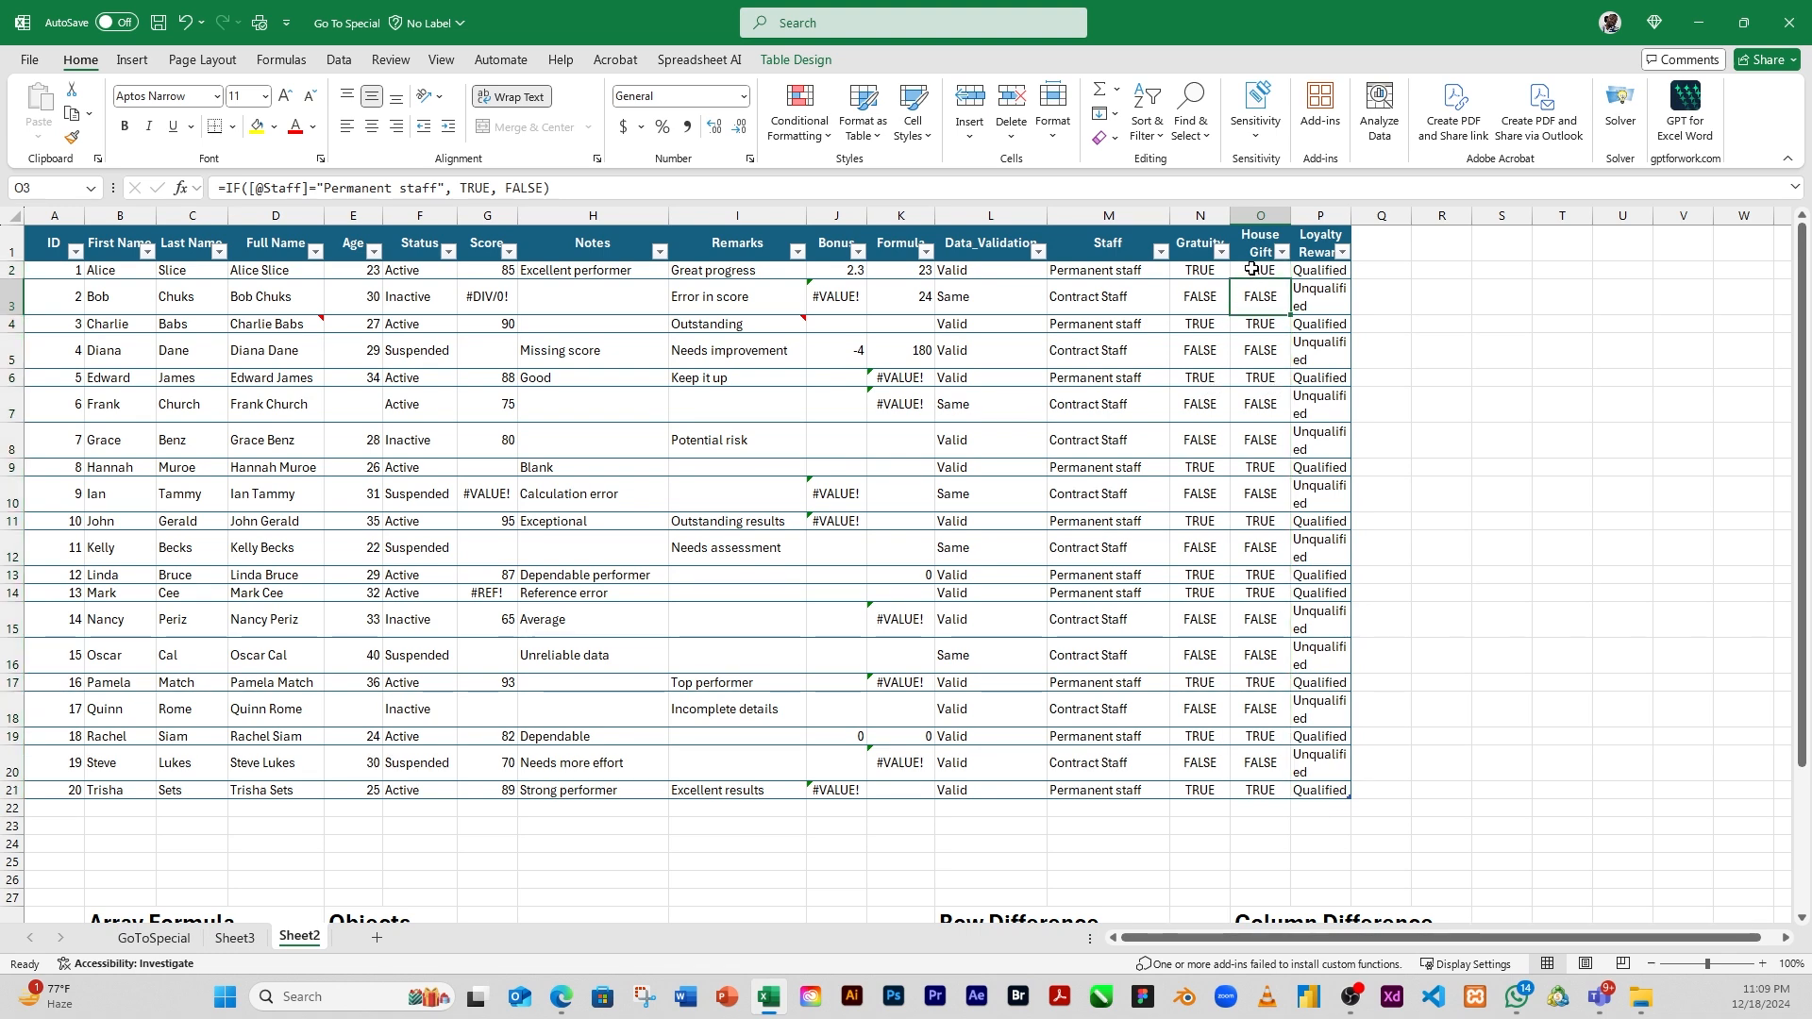
left_click(1259, 304)
left_click(1259, 323)
left_click(1257, 380)
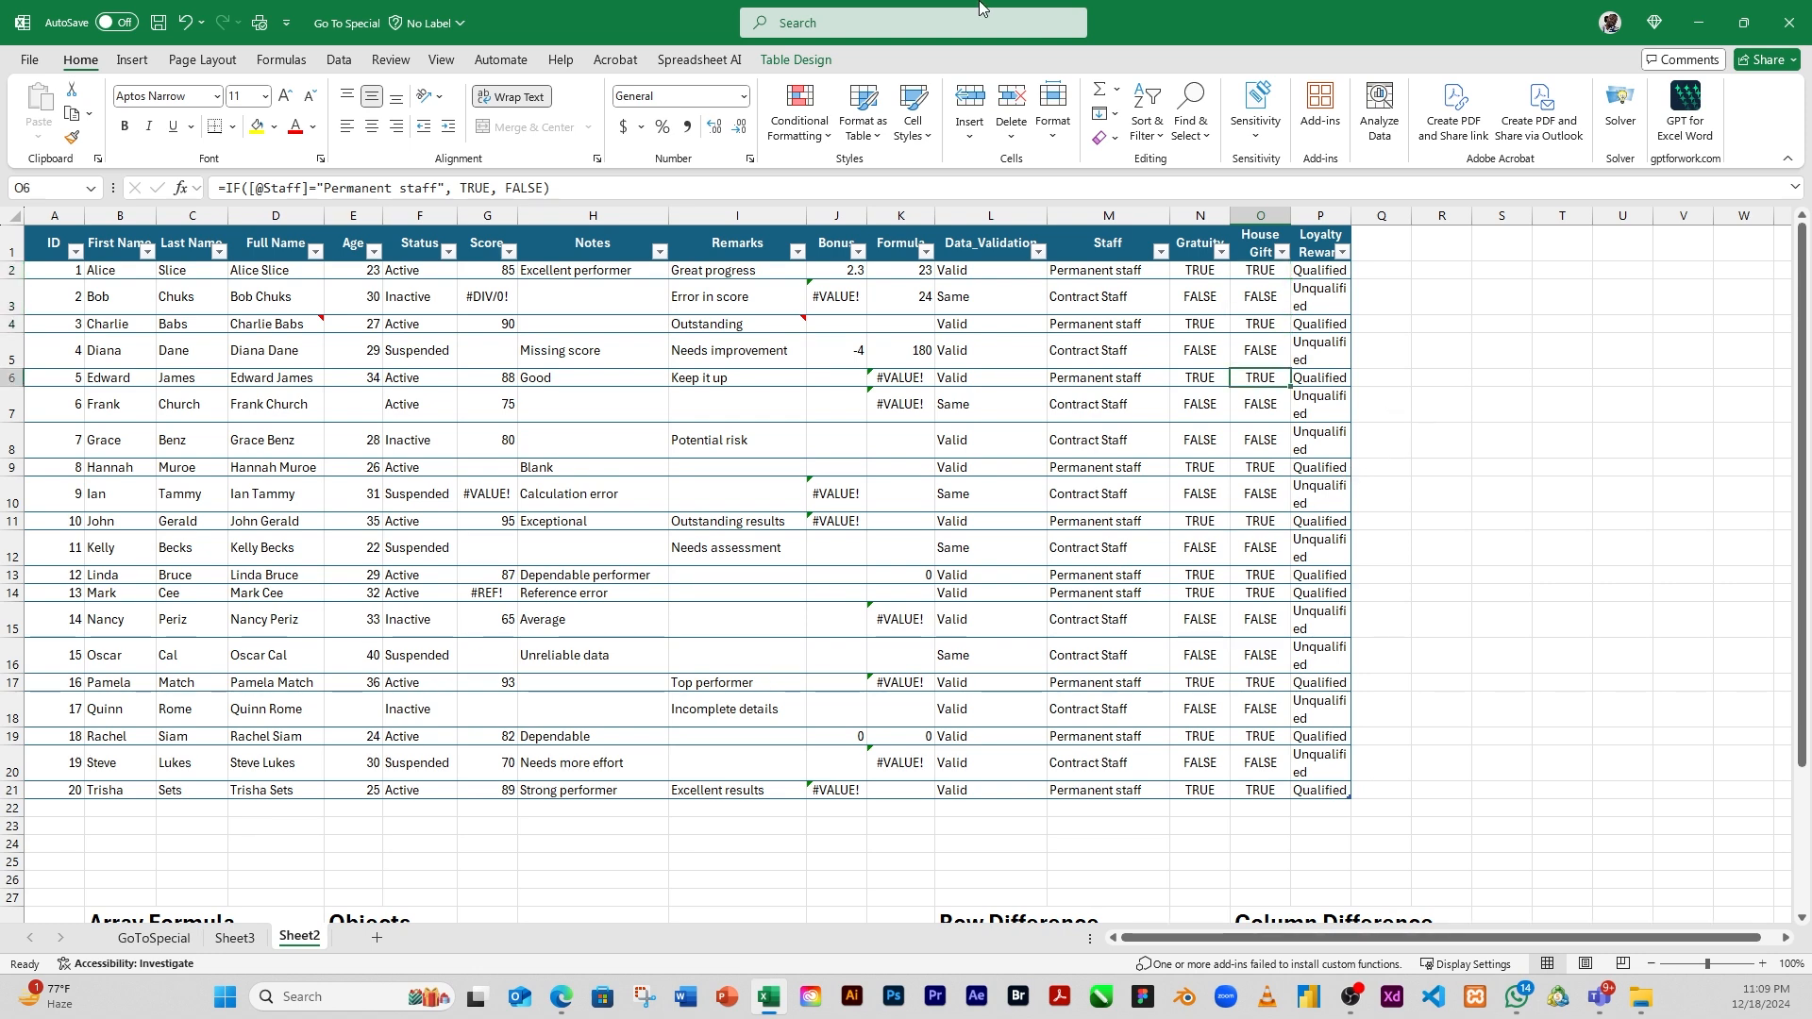
Select only the formulas returning errors with Go To Special, excluding numbers, text and logicals
left_click(1191, 118)
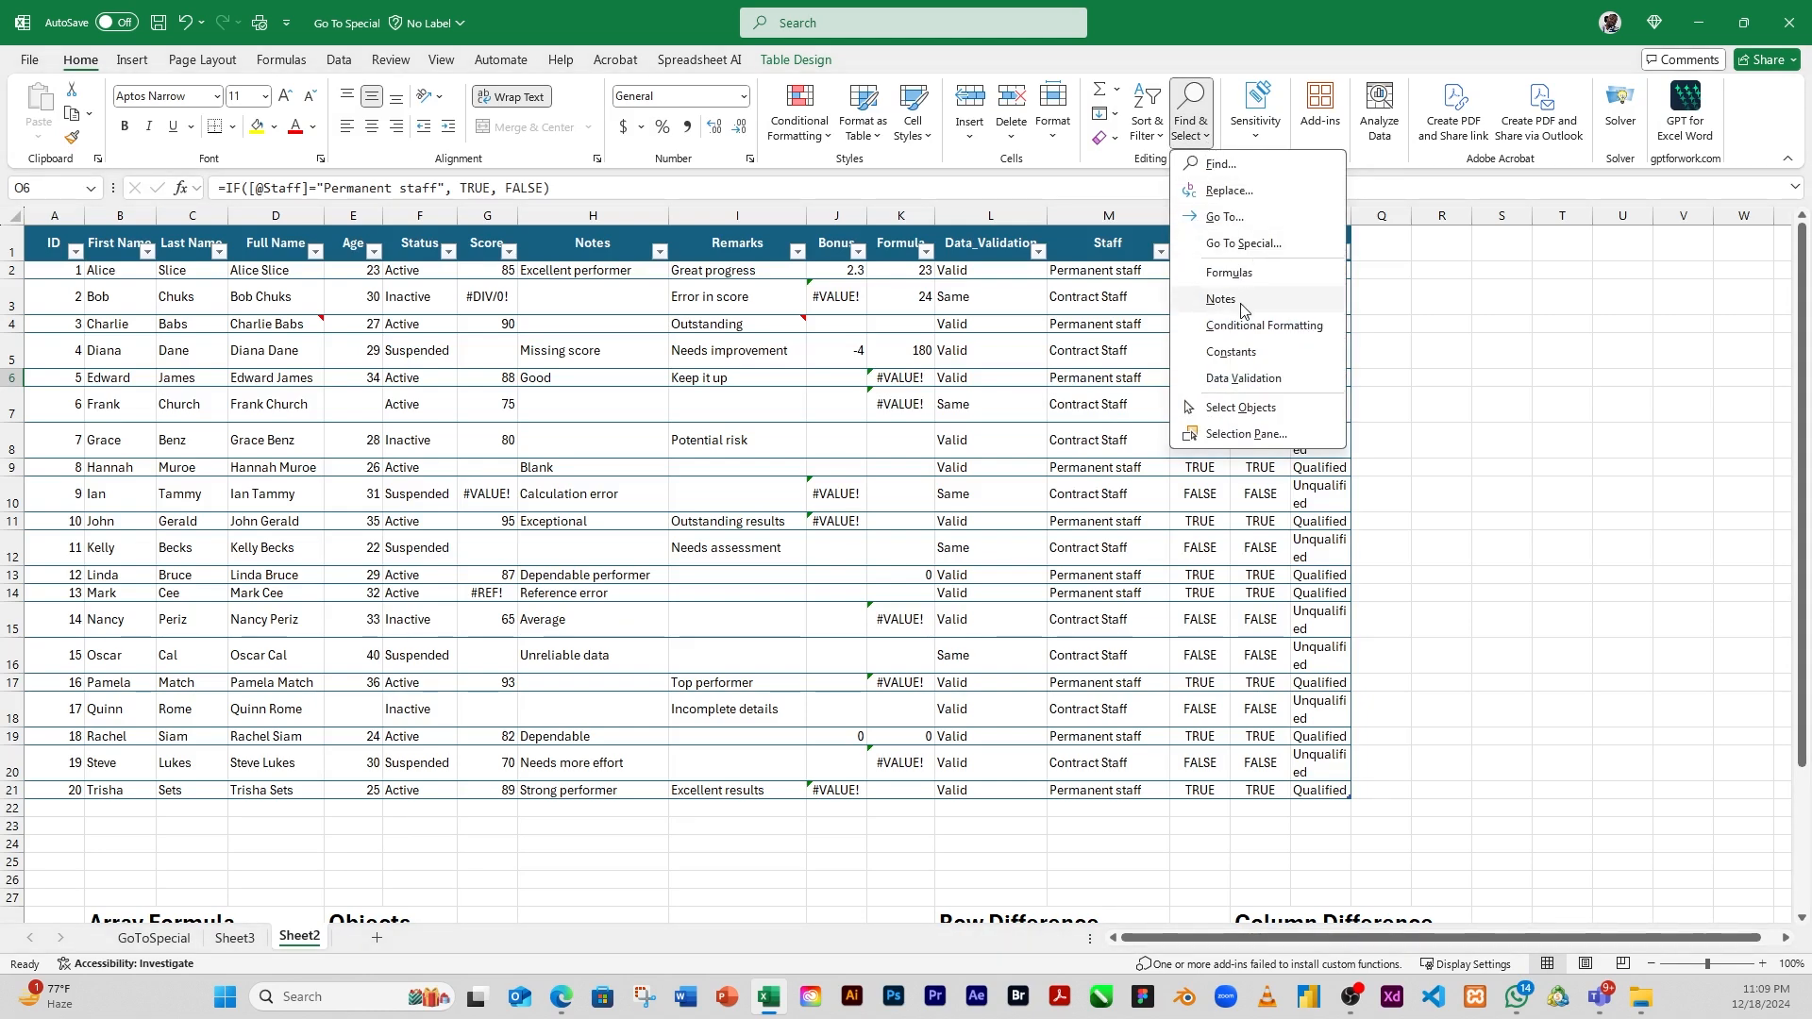
left_click(1256, 247)
left_click(1441, 351)
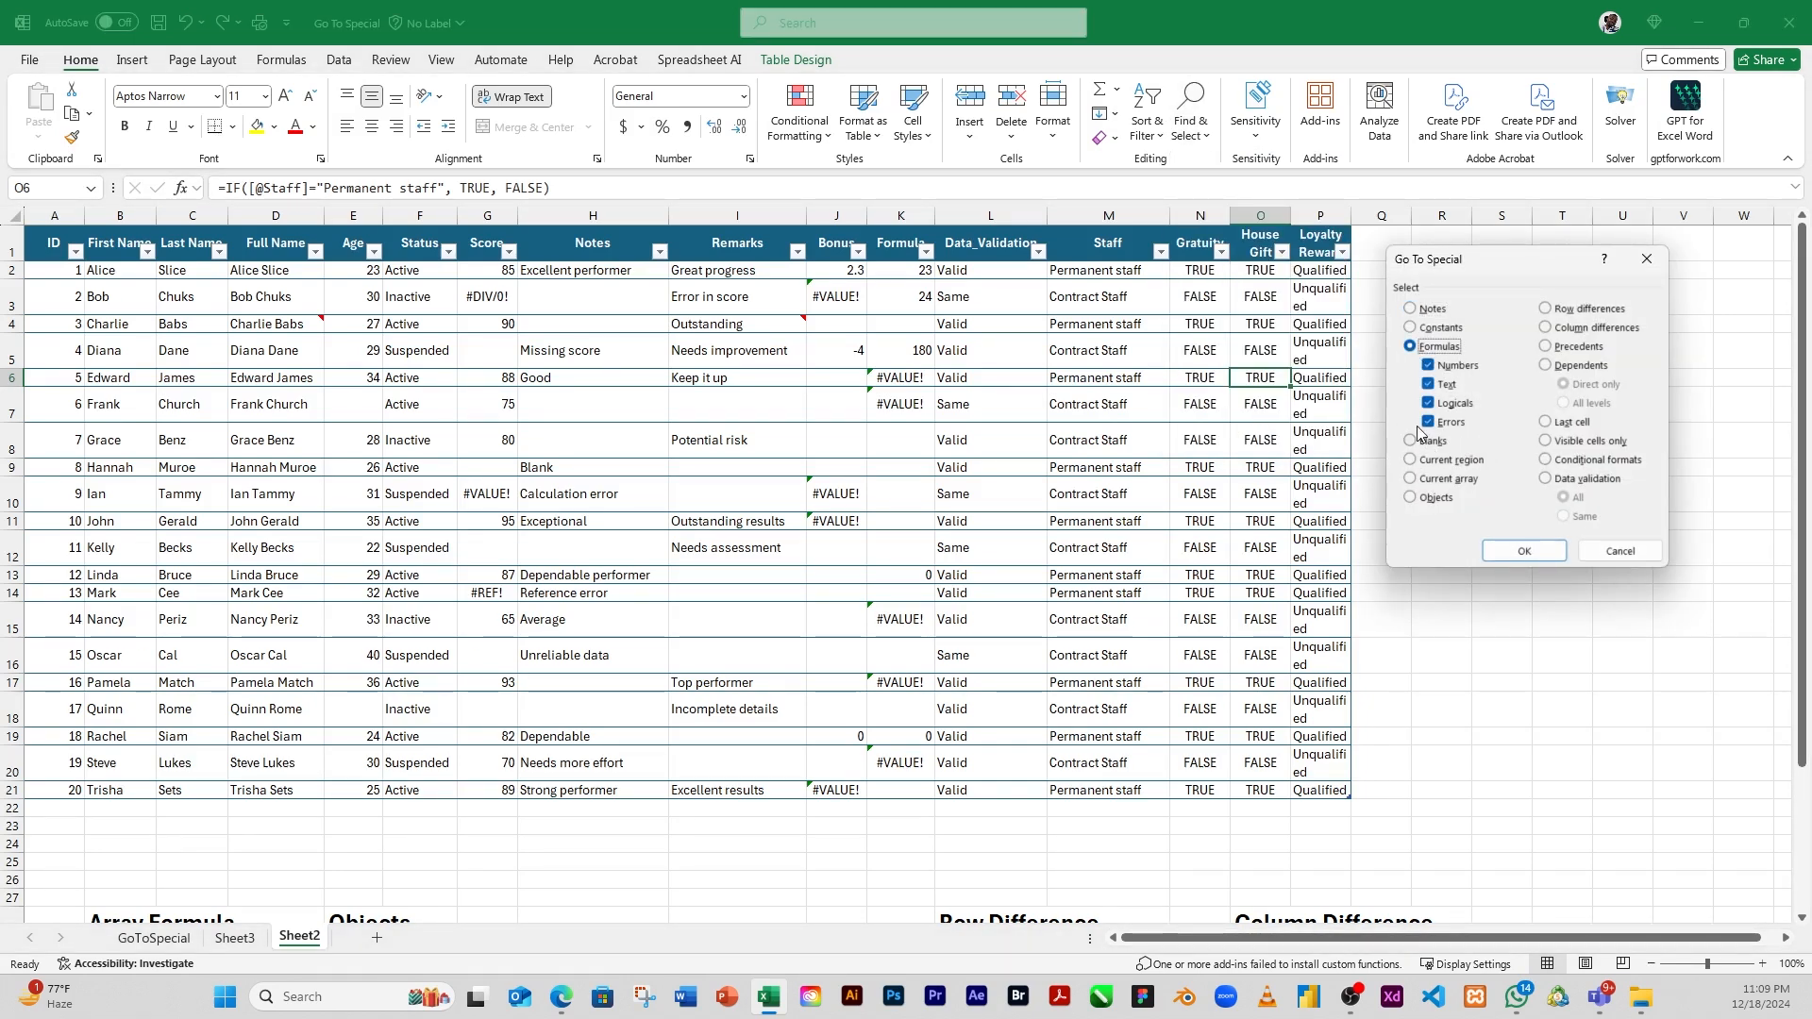
left_click(1431, 403)
left_click(1432, 385)
left_click(1429, 367)
left_click(1522, 554)
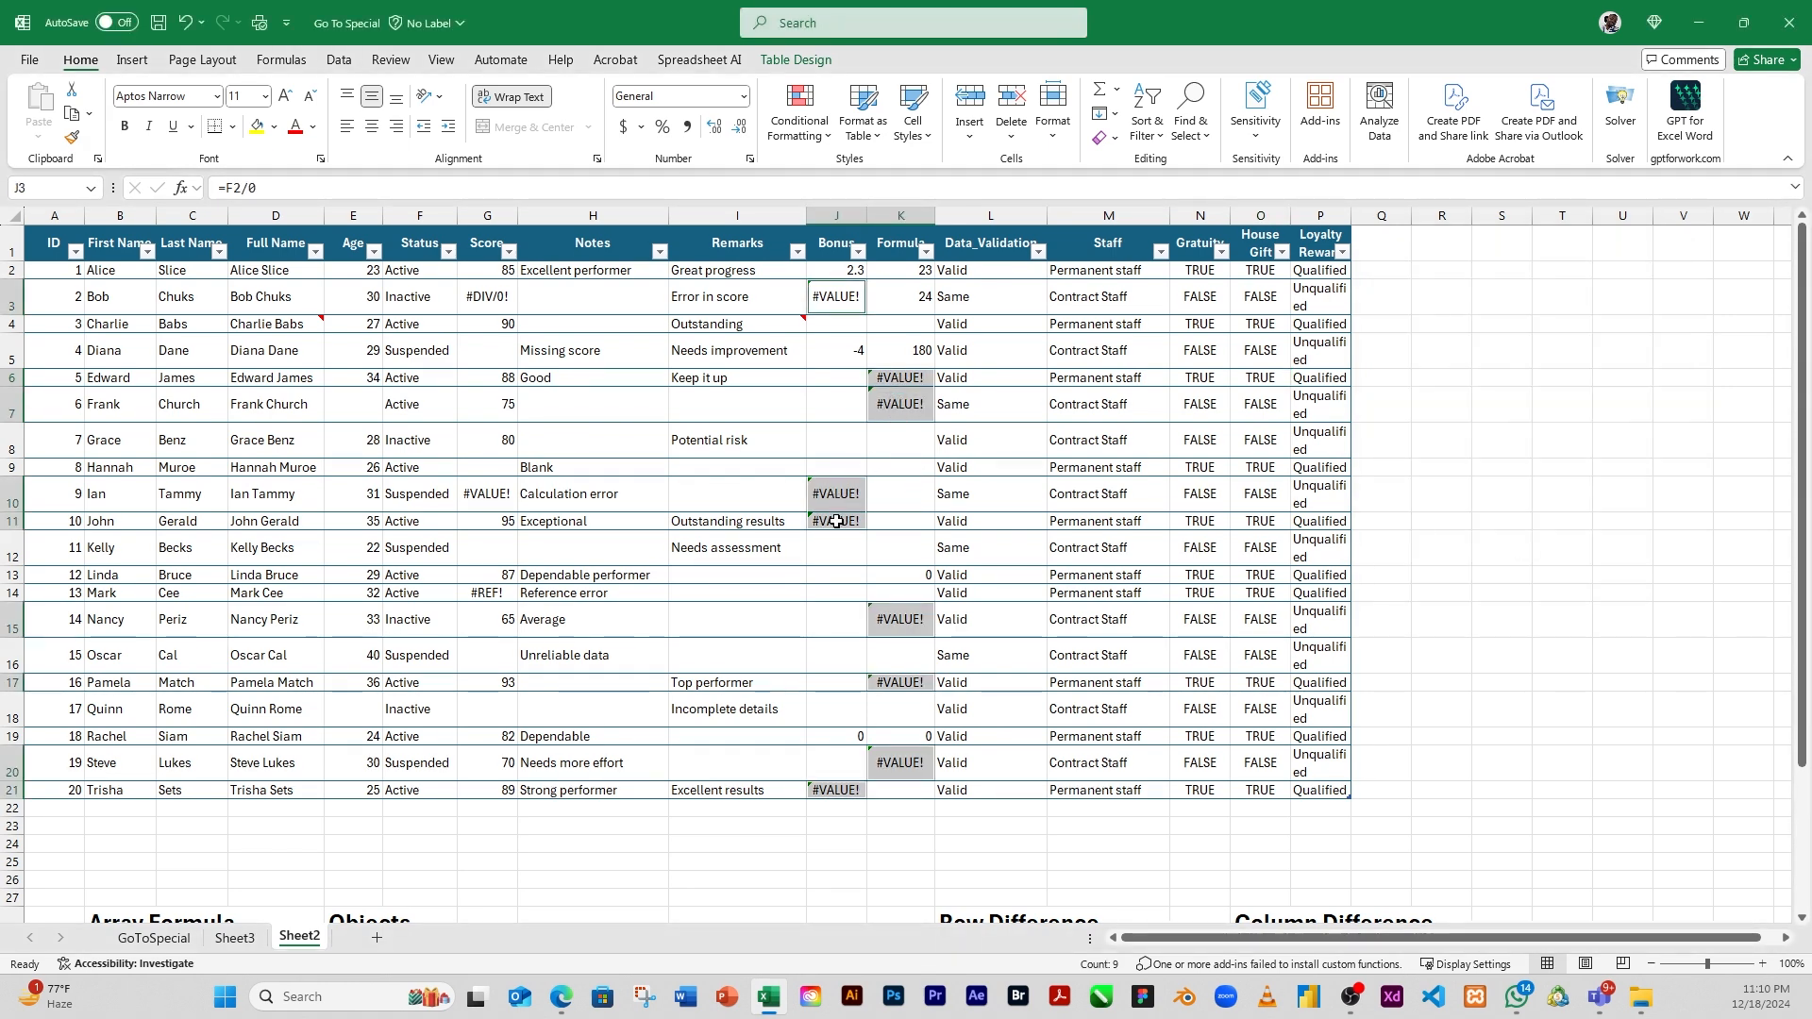
Inspect the formulas in error cells K6, K7, J10 and J11, and move the selection to empty cell Q10 outside the table
left_click(900, 379)
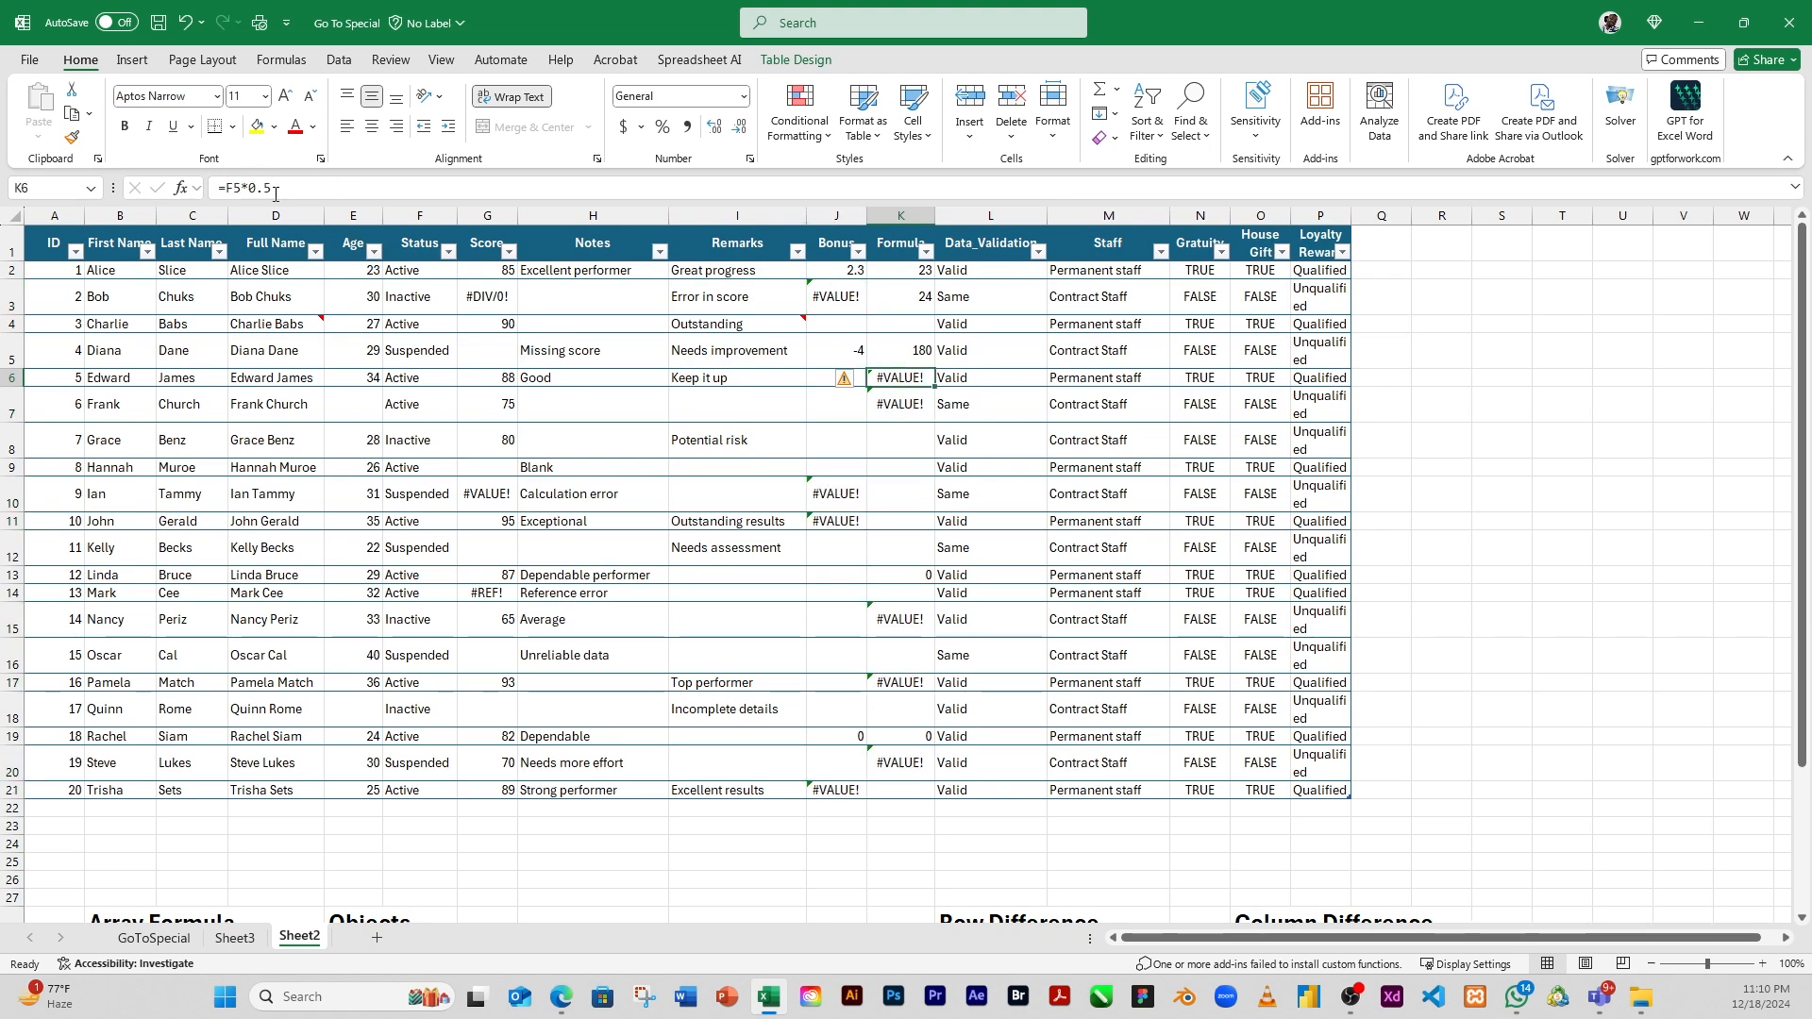
left_click(895, 406)
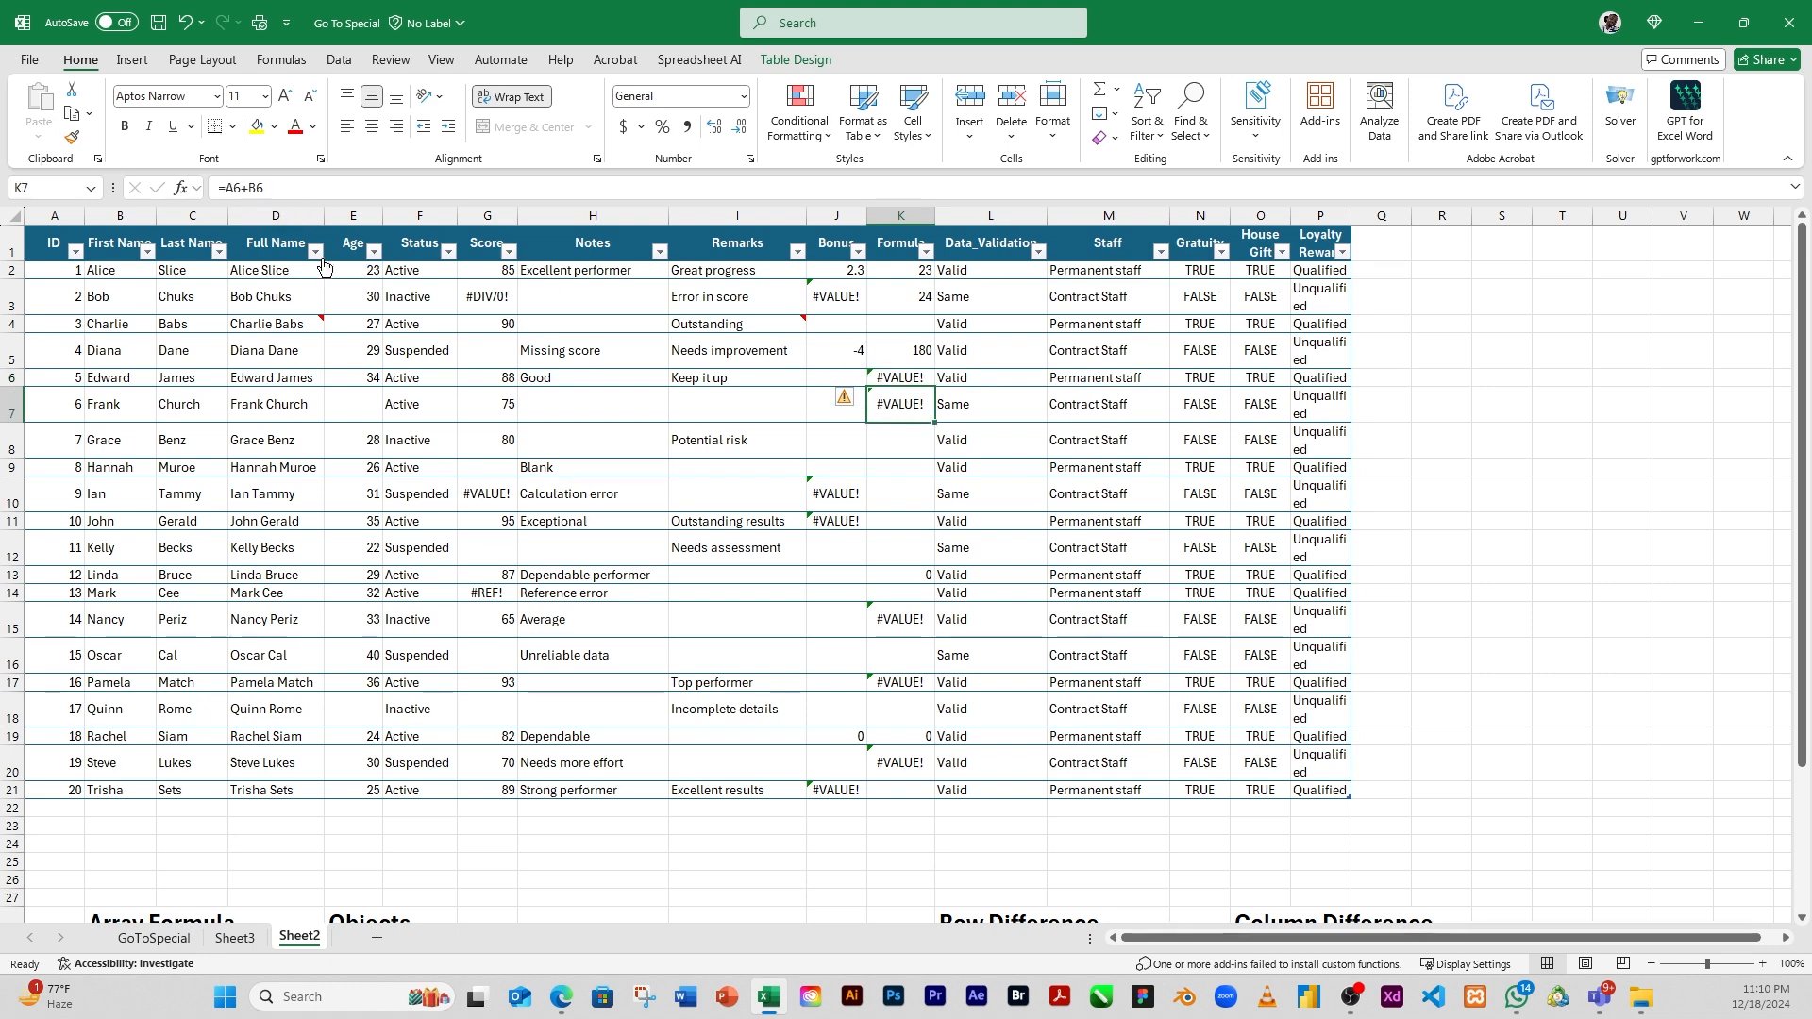
left_click(841, 495)
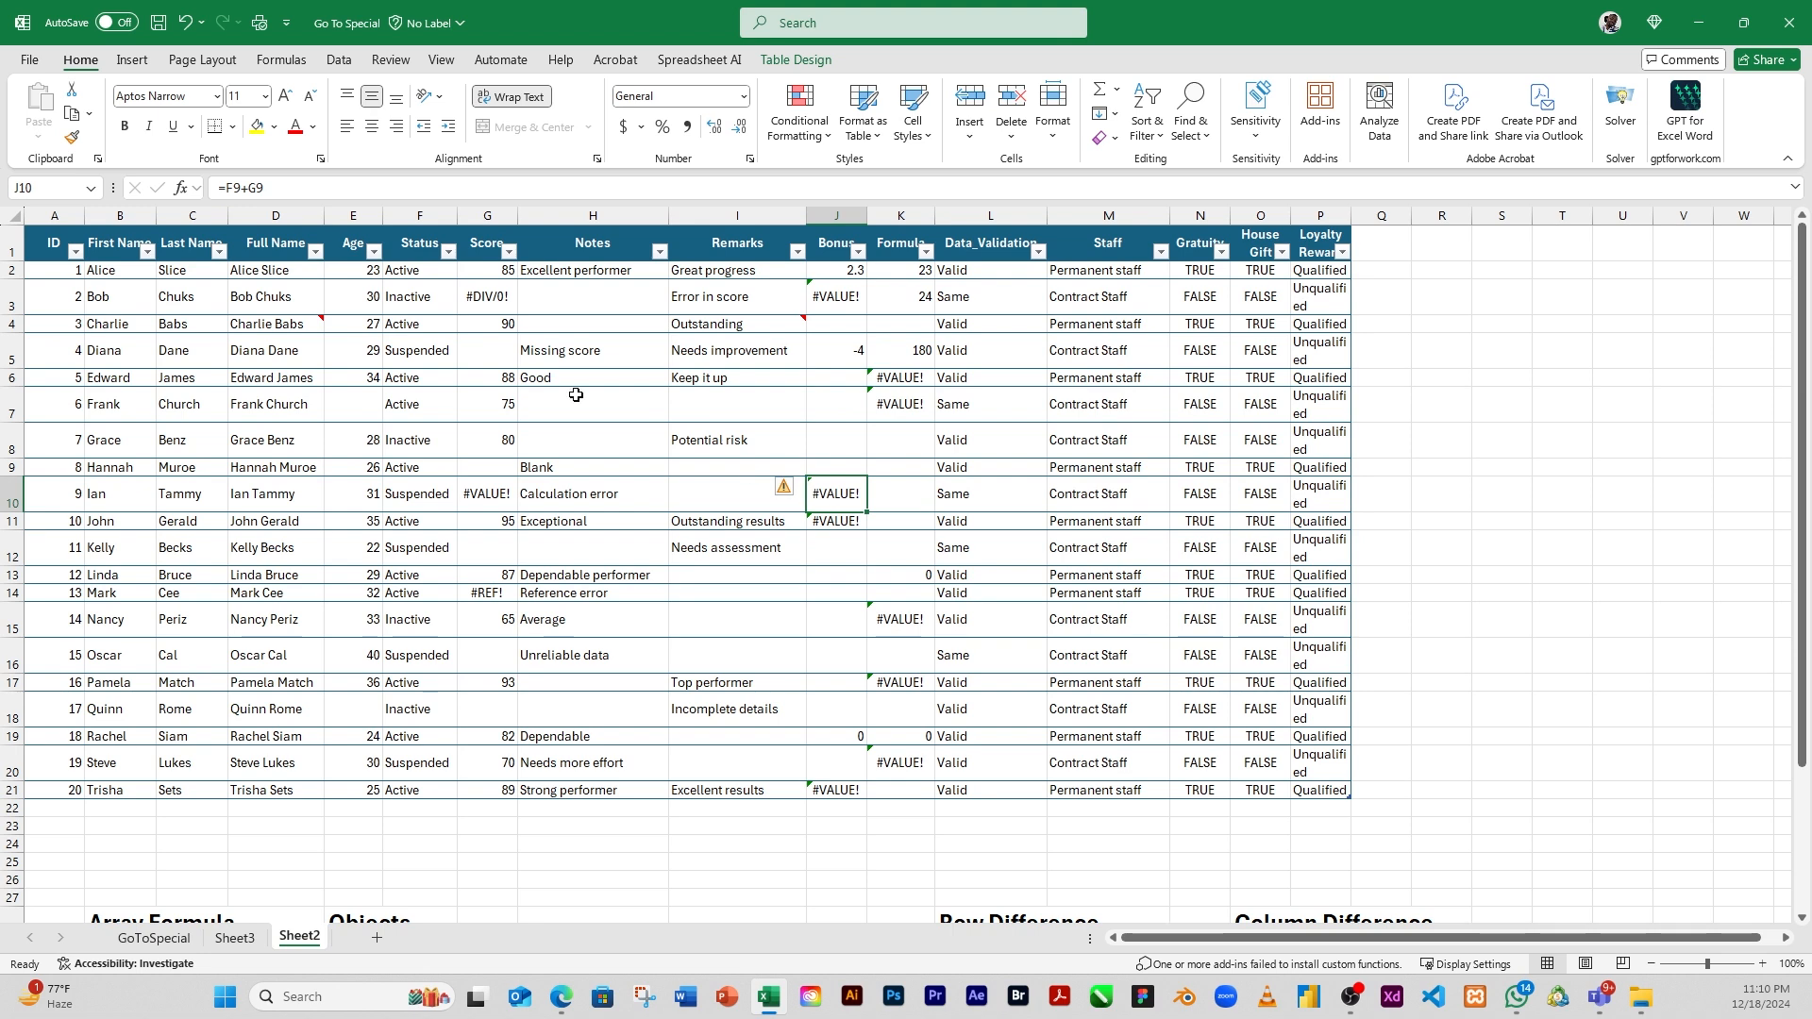
left_click(287, 189)
left_click(847, 525)
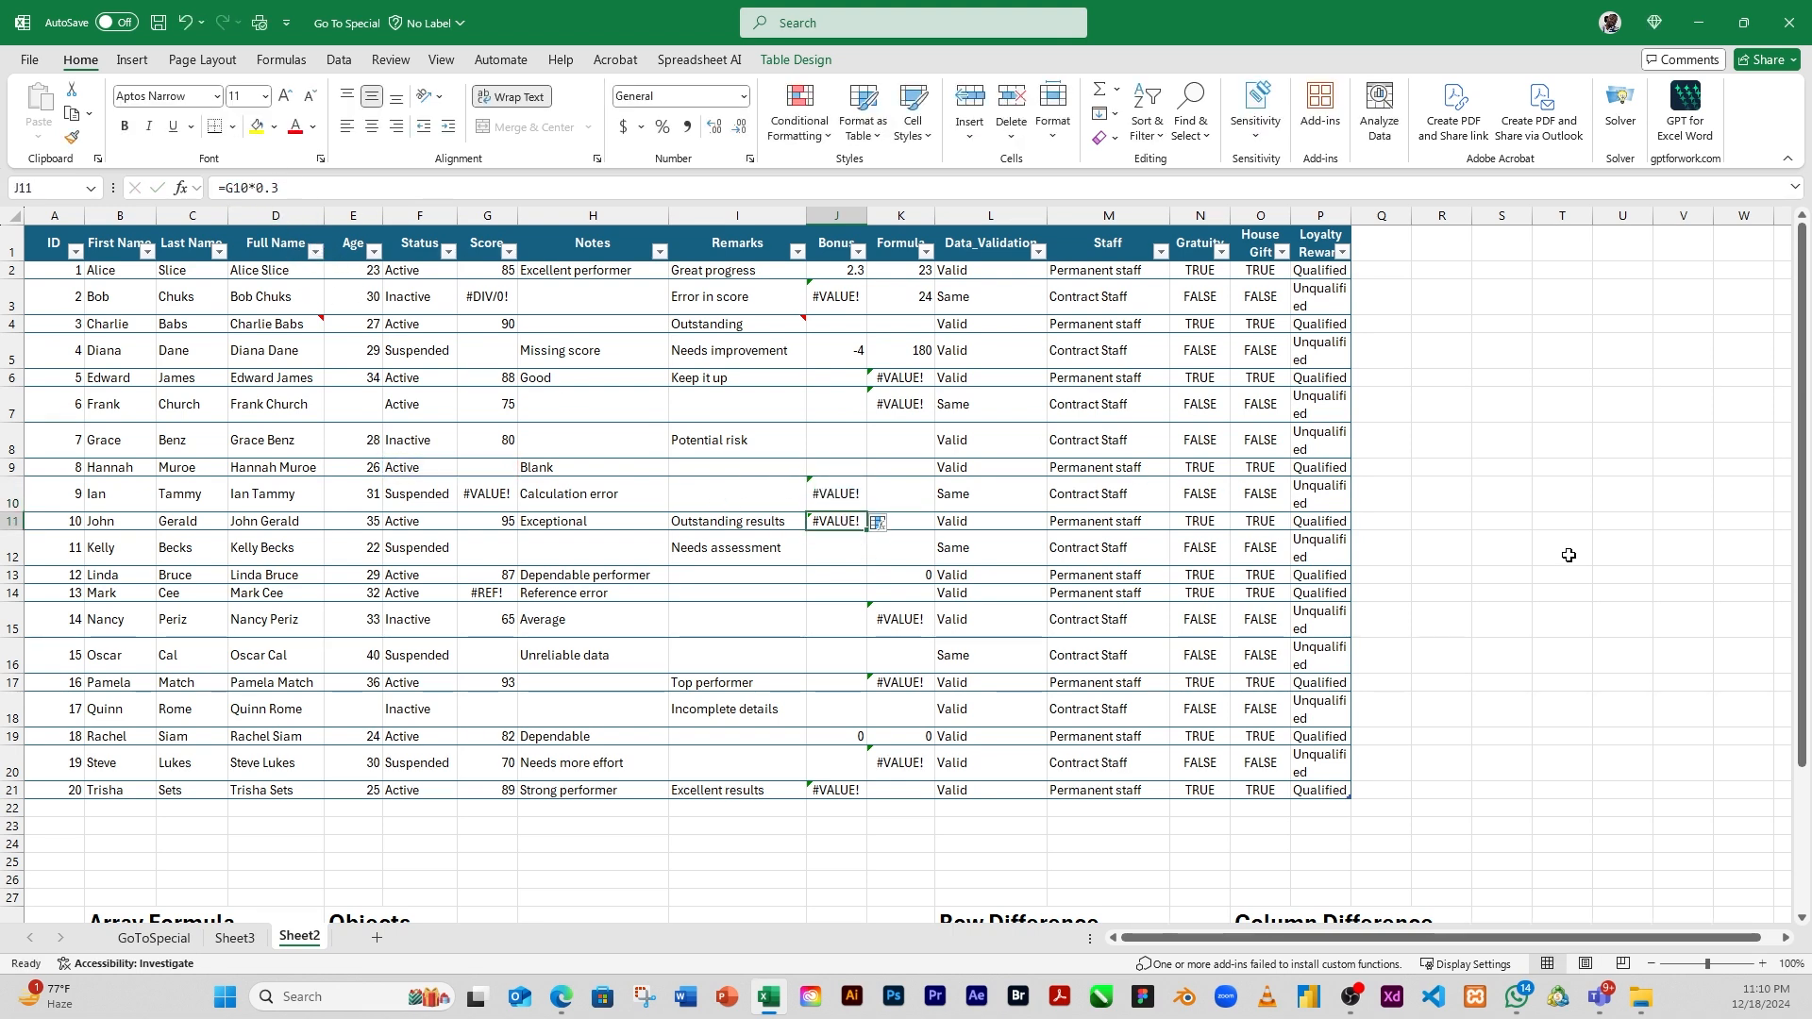
left_click(1406, 495)
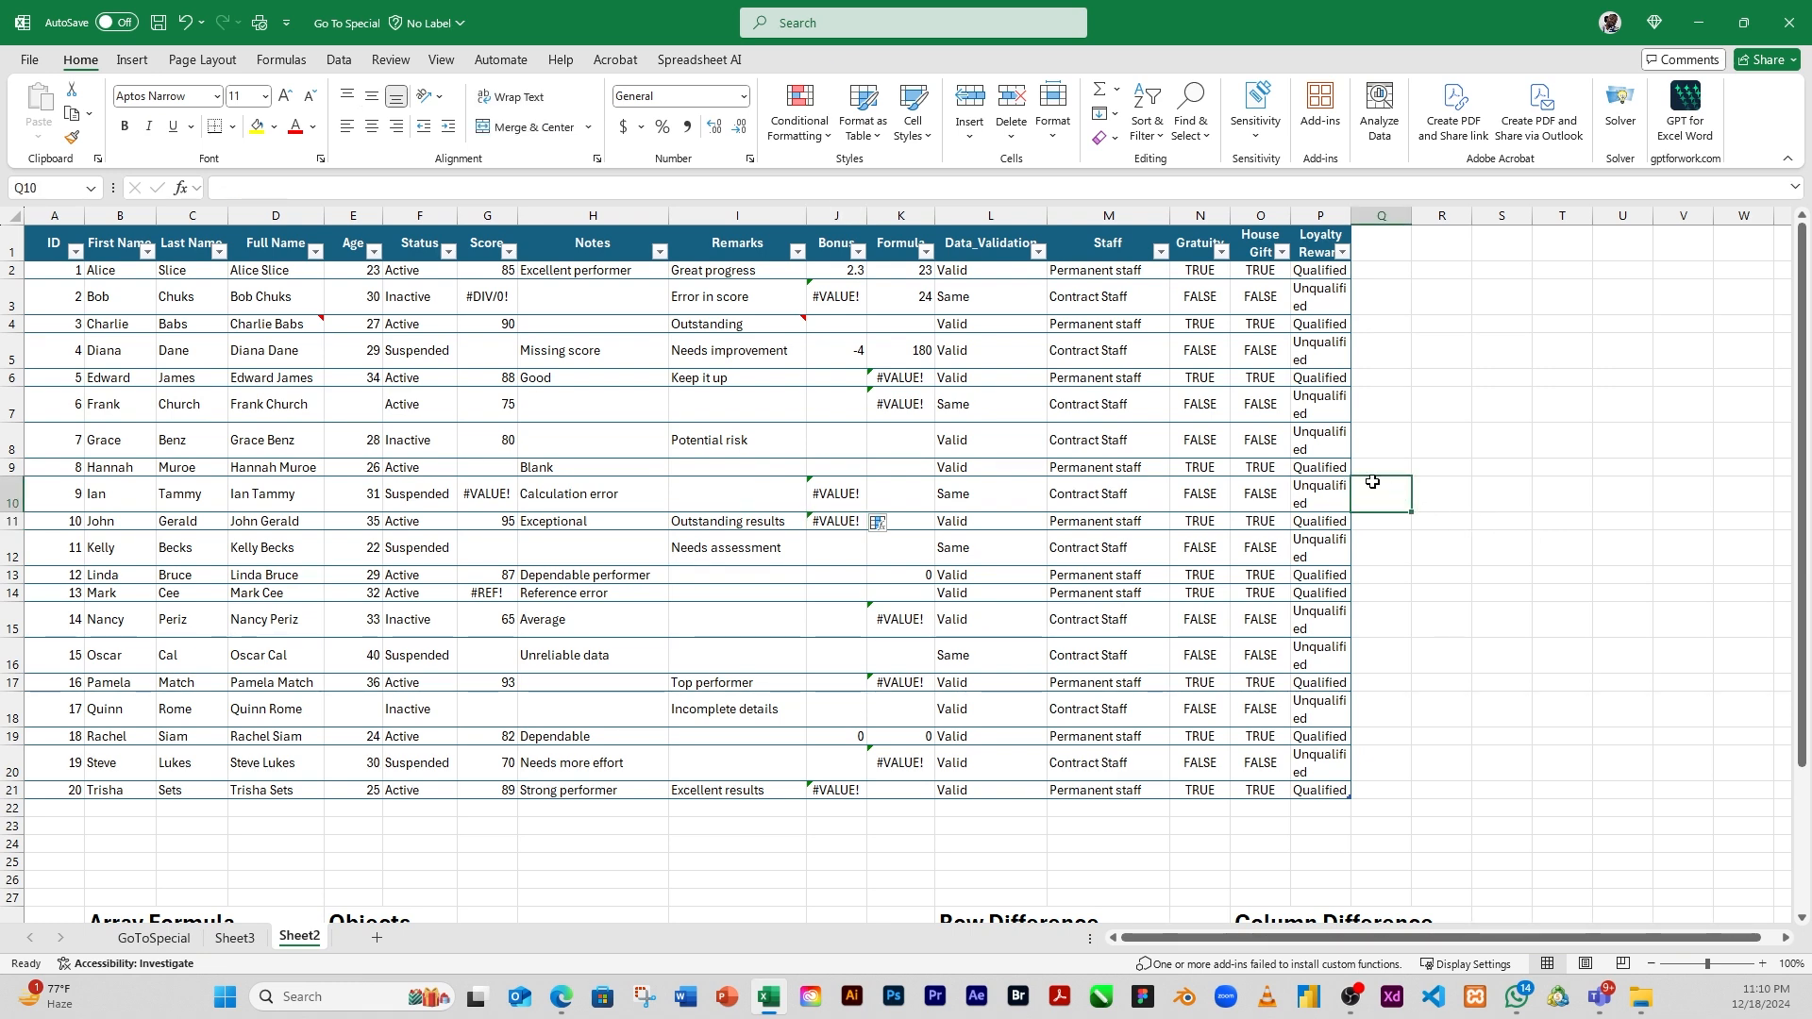
Select all blank cells in the sheet's used area with Go To Special, check them down to the lower tables, and clear the selection
left_click(1206, 149)
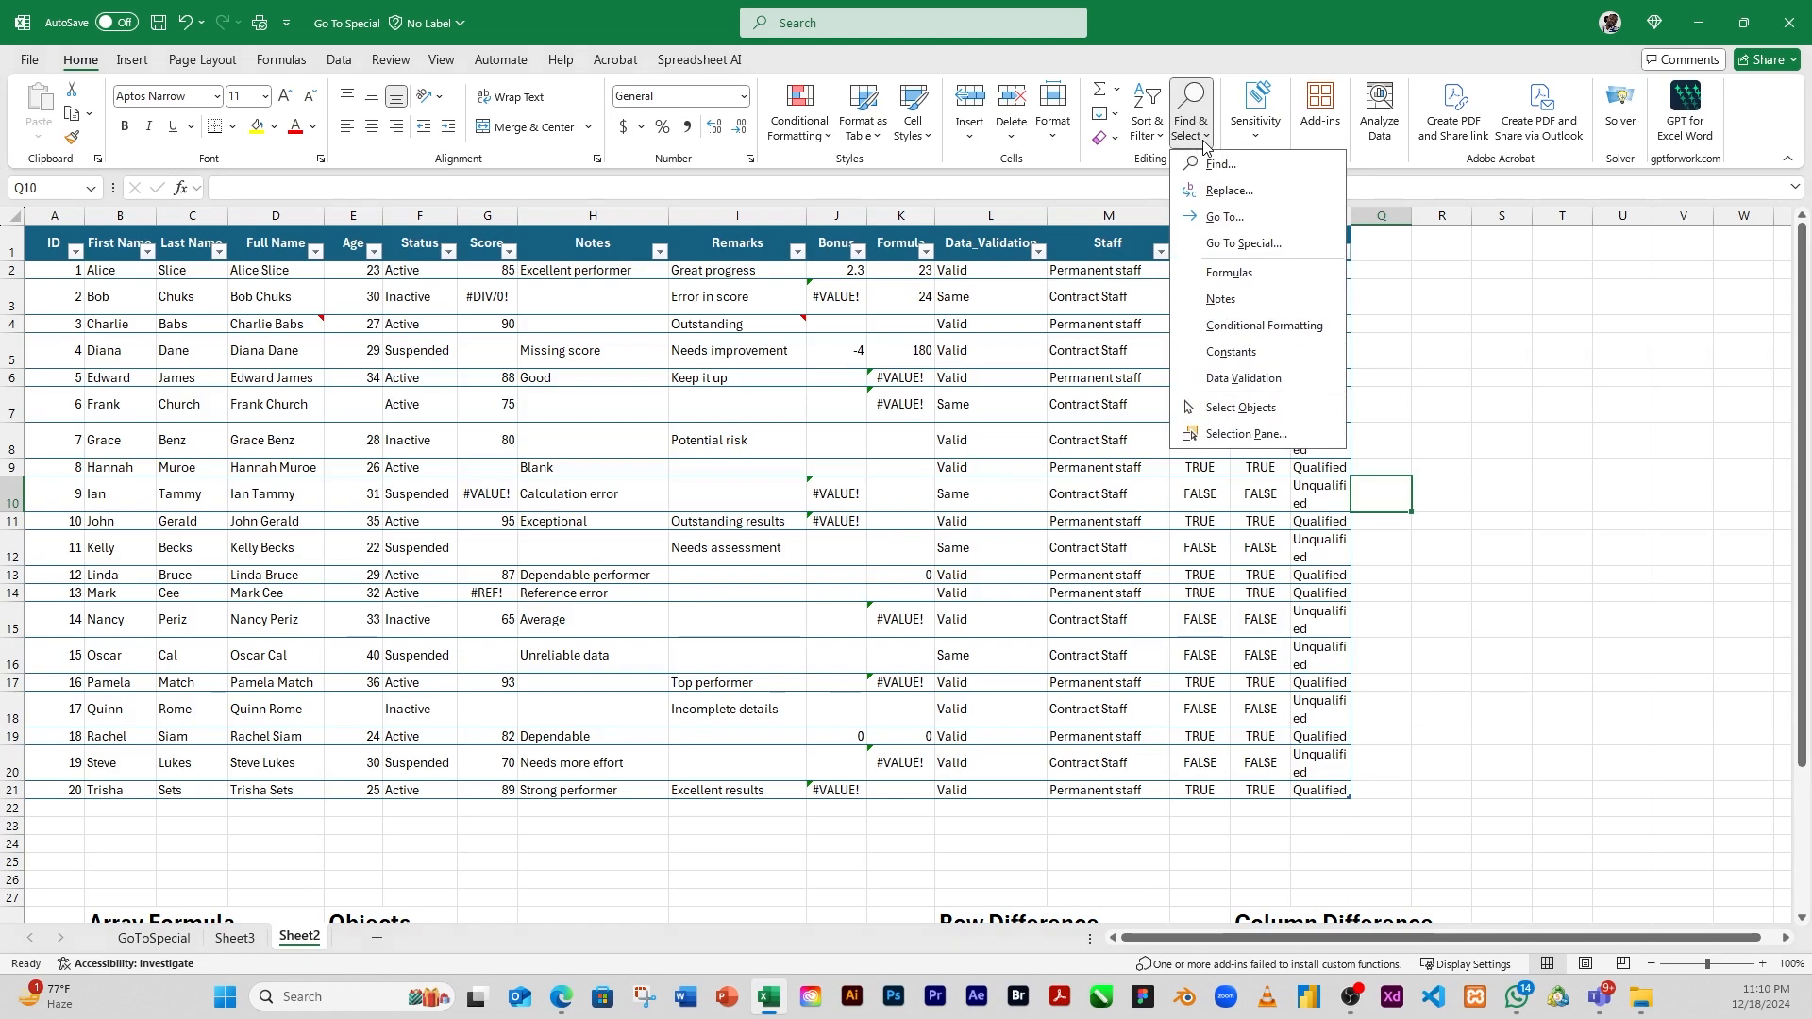
left_click(1251, 235)
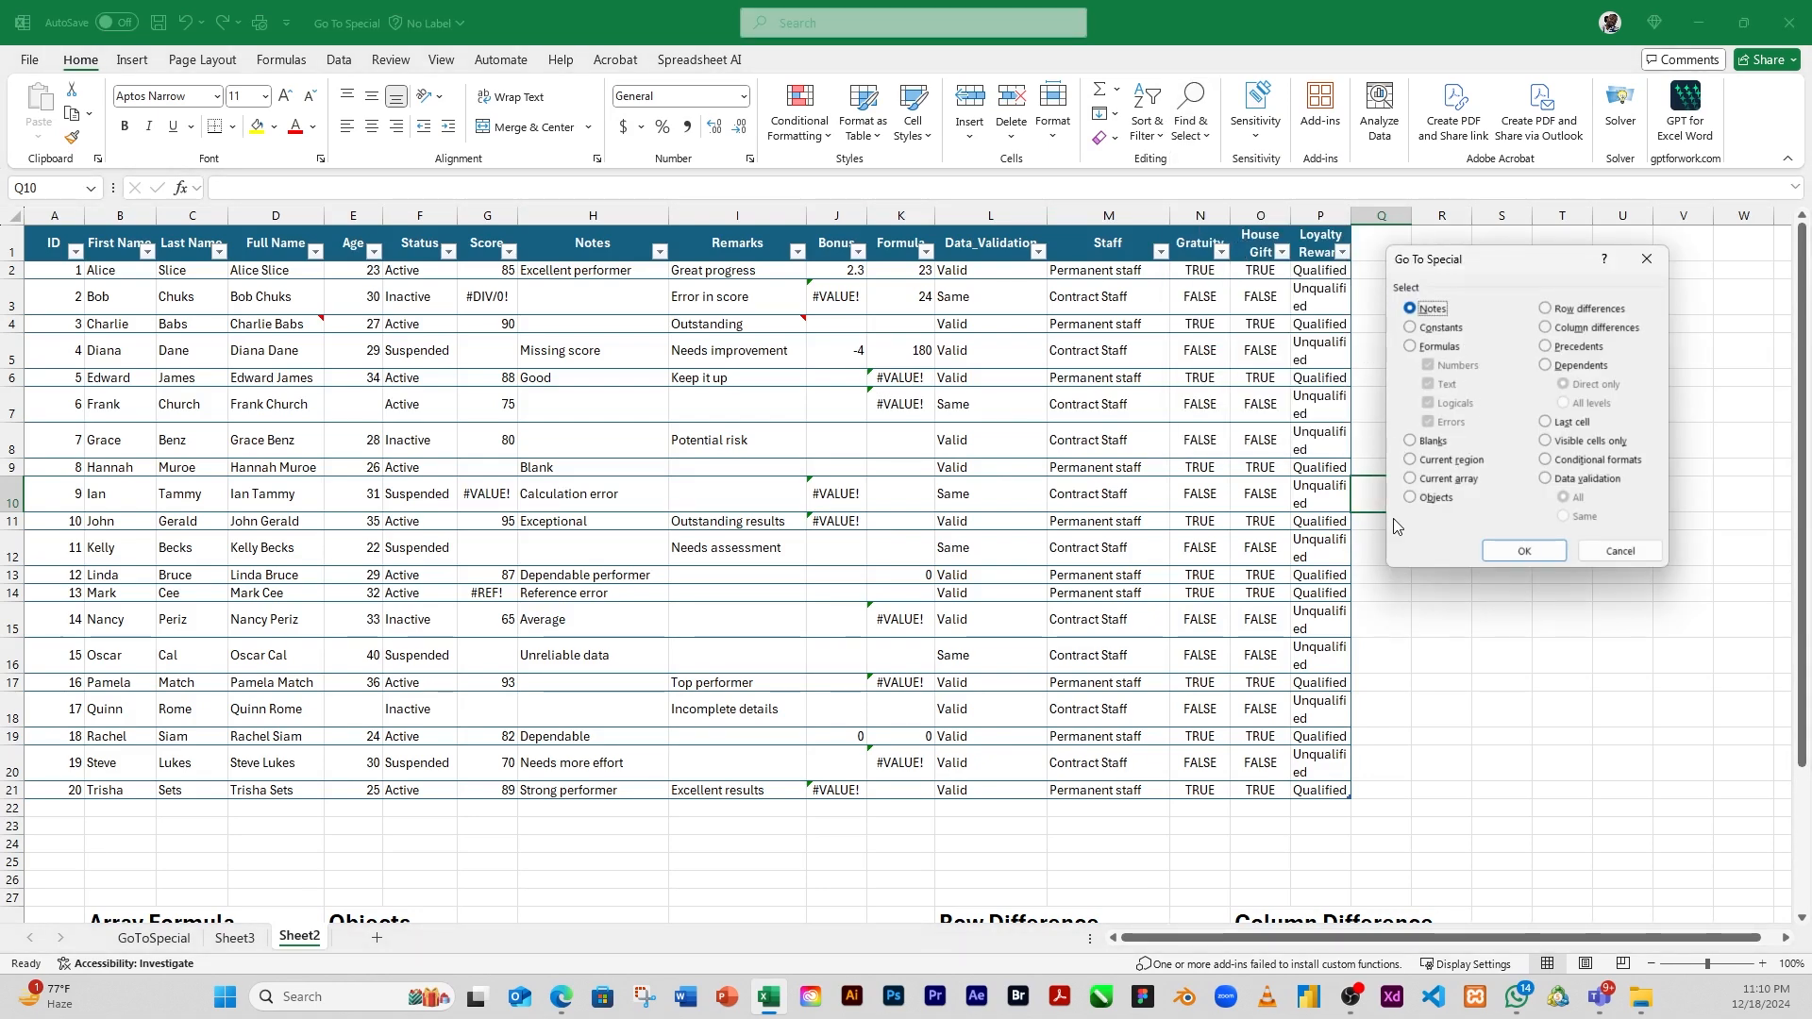
left_click(1418, 444)
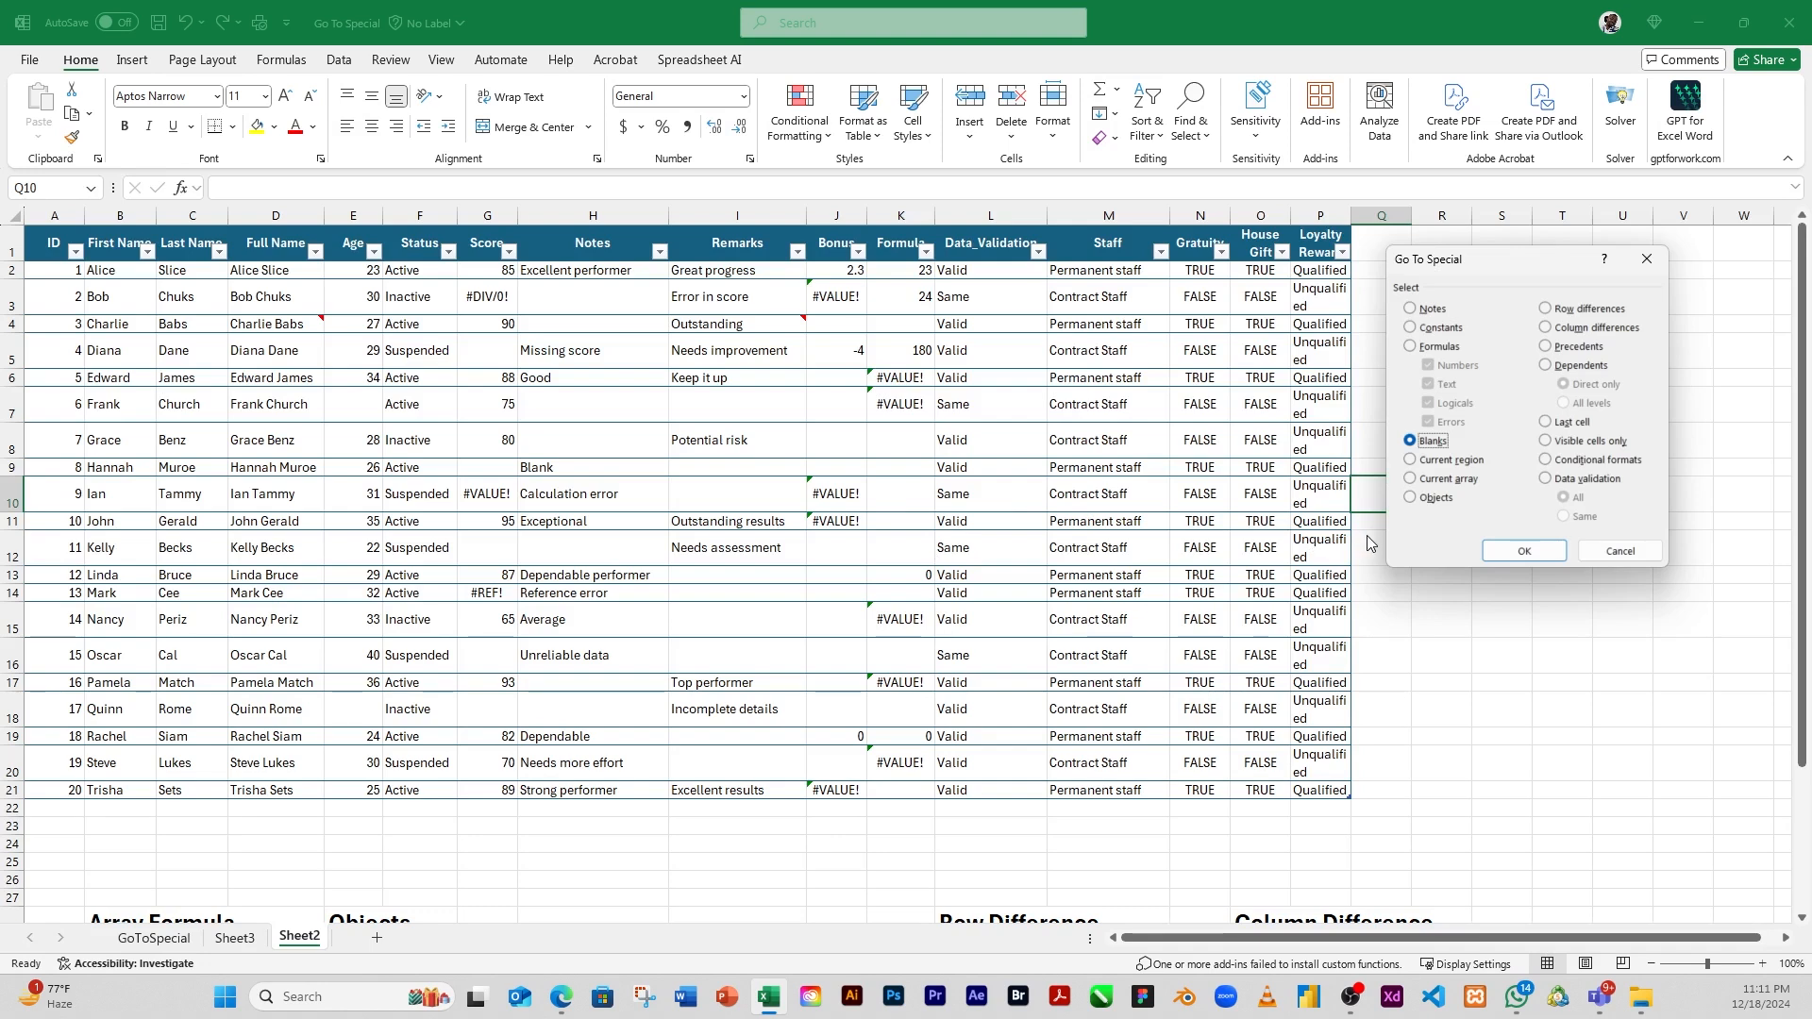
left_click(1514, 553)
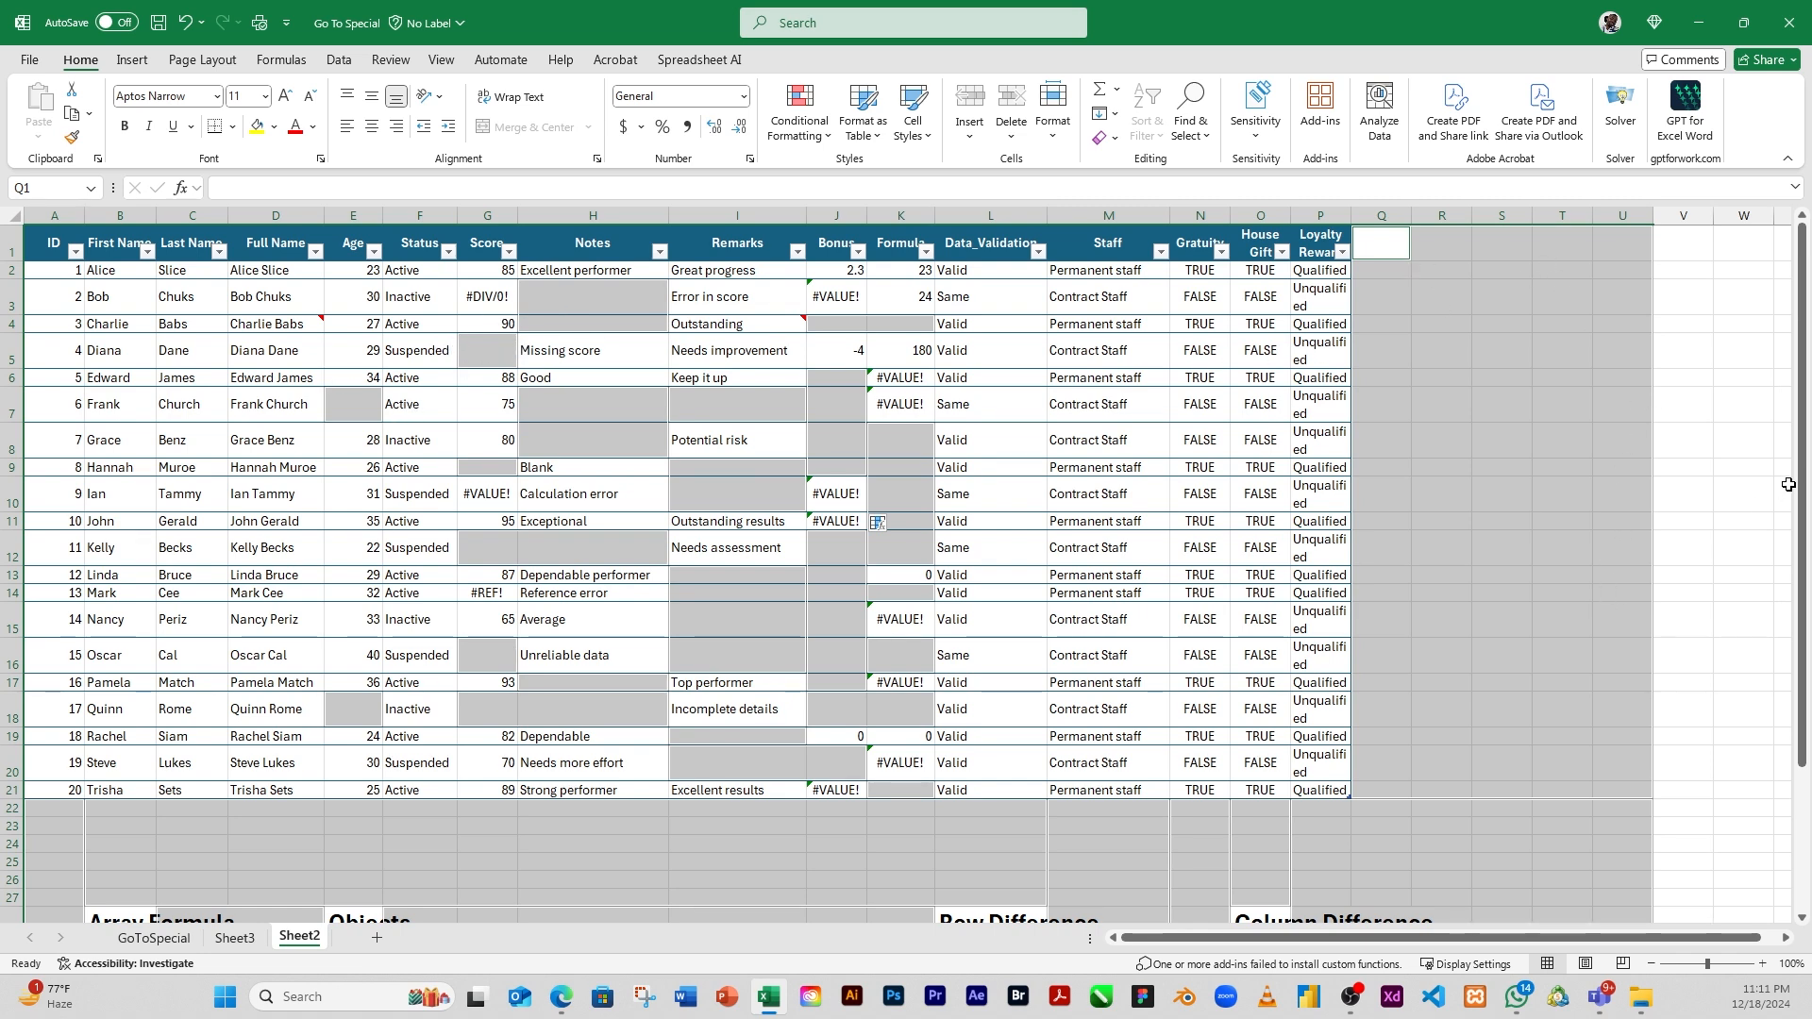
left_click_drag(1804, 417, 1789, 618)
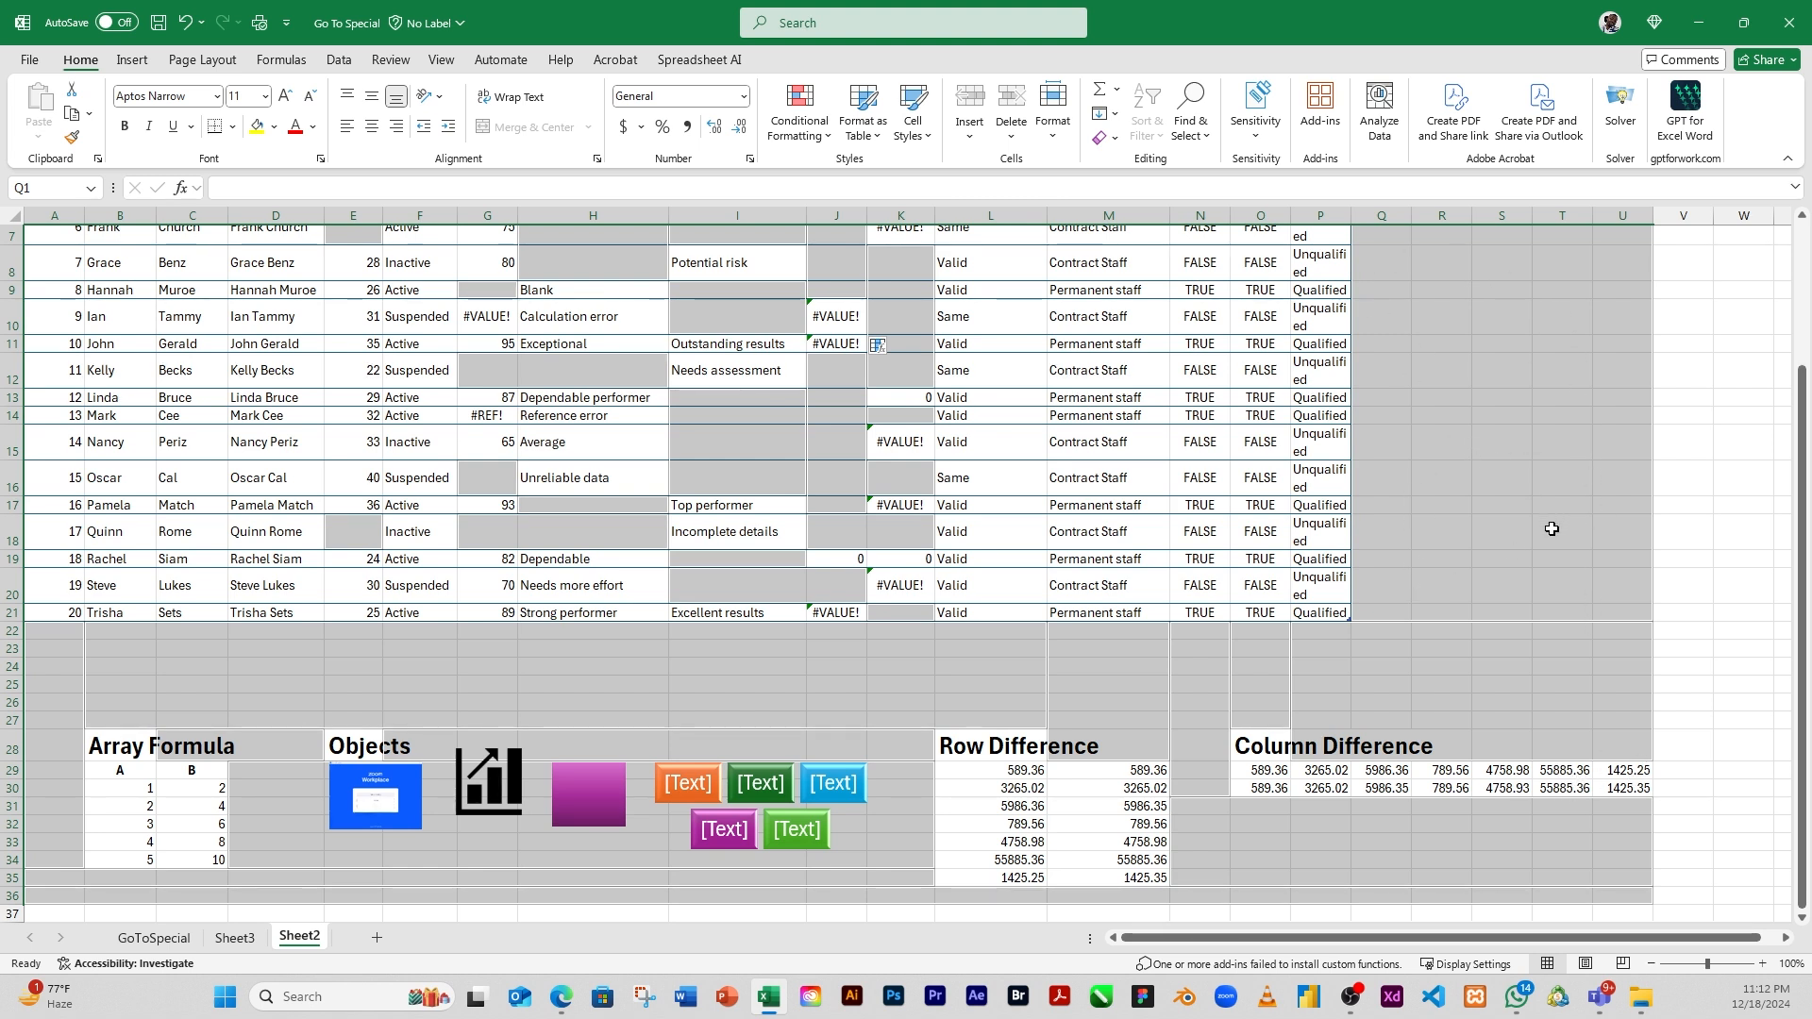
left_click(1497, 443)
left_click_drag(1810, 434, 1786, 269)
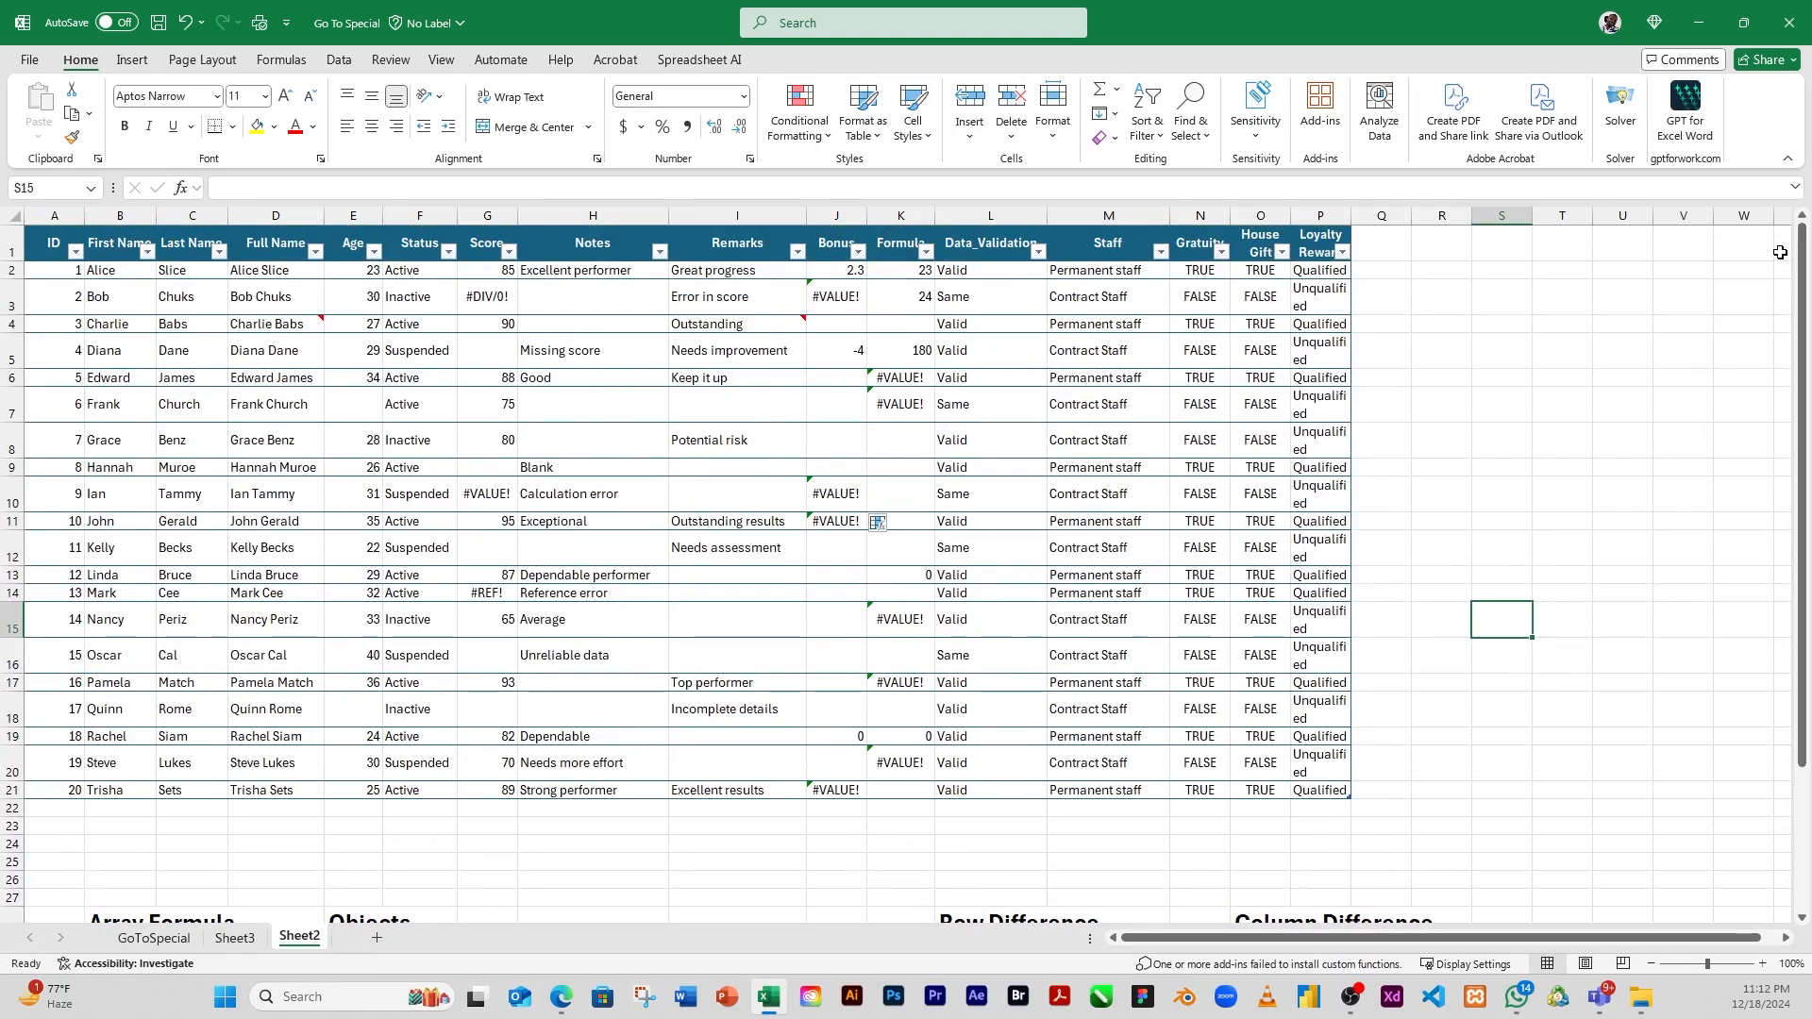
Select only the blank cells inside the staff table range A1:P21 with Go To Special
left_click_drag(41, 241, 1315, 783)
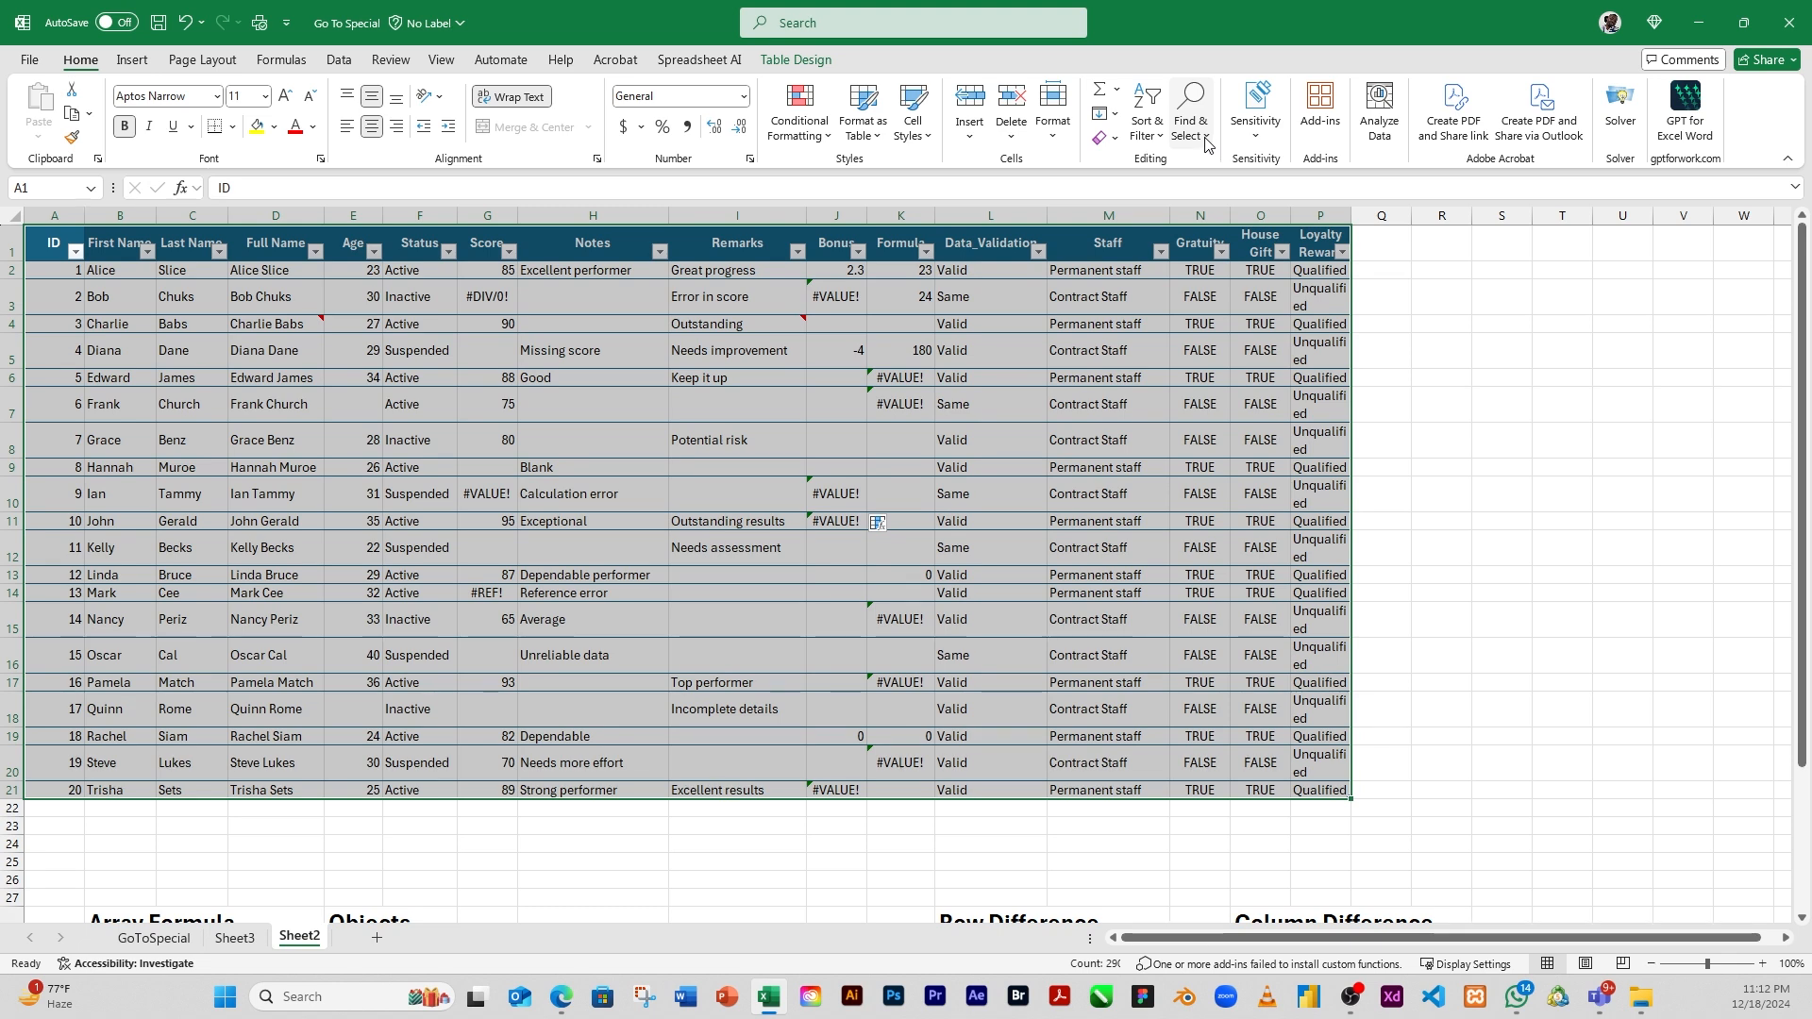
left_click(1190, 111)
left_click(1236, 244)
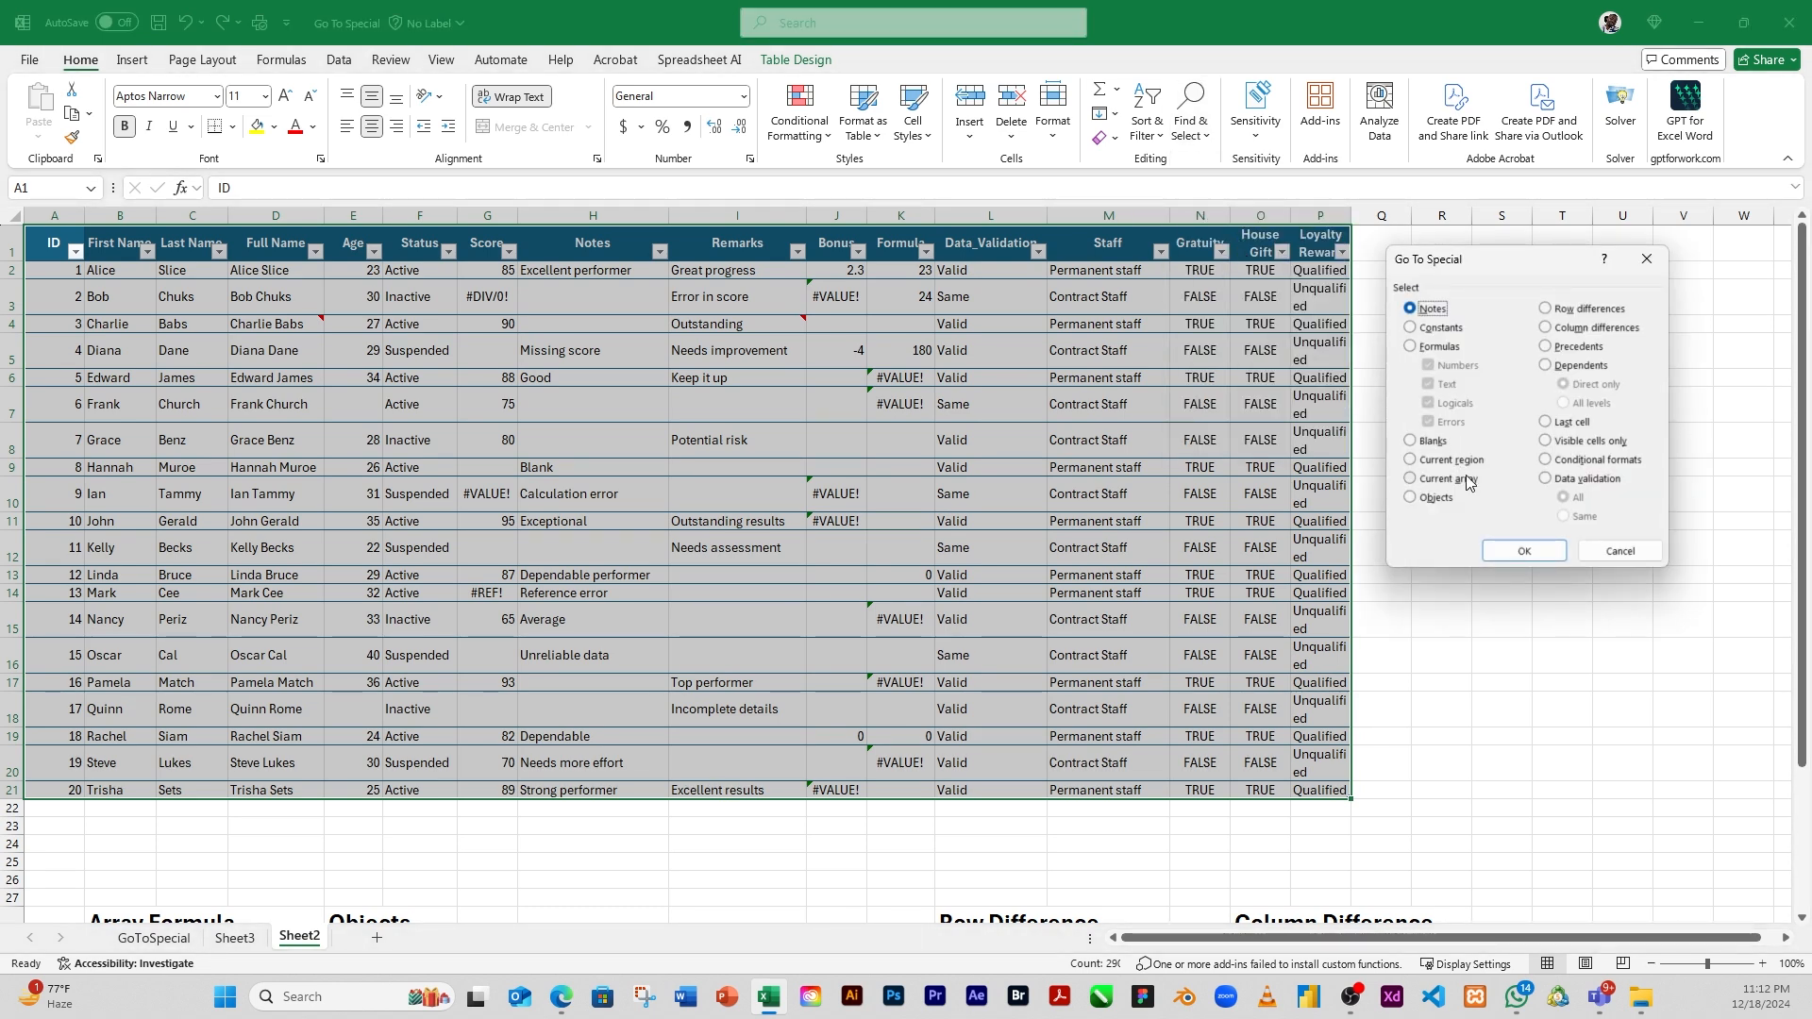
left_click(1413, 441)
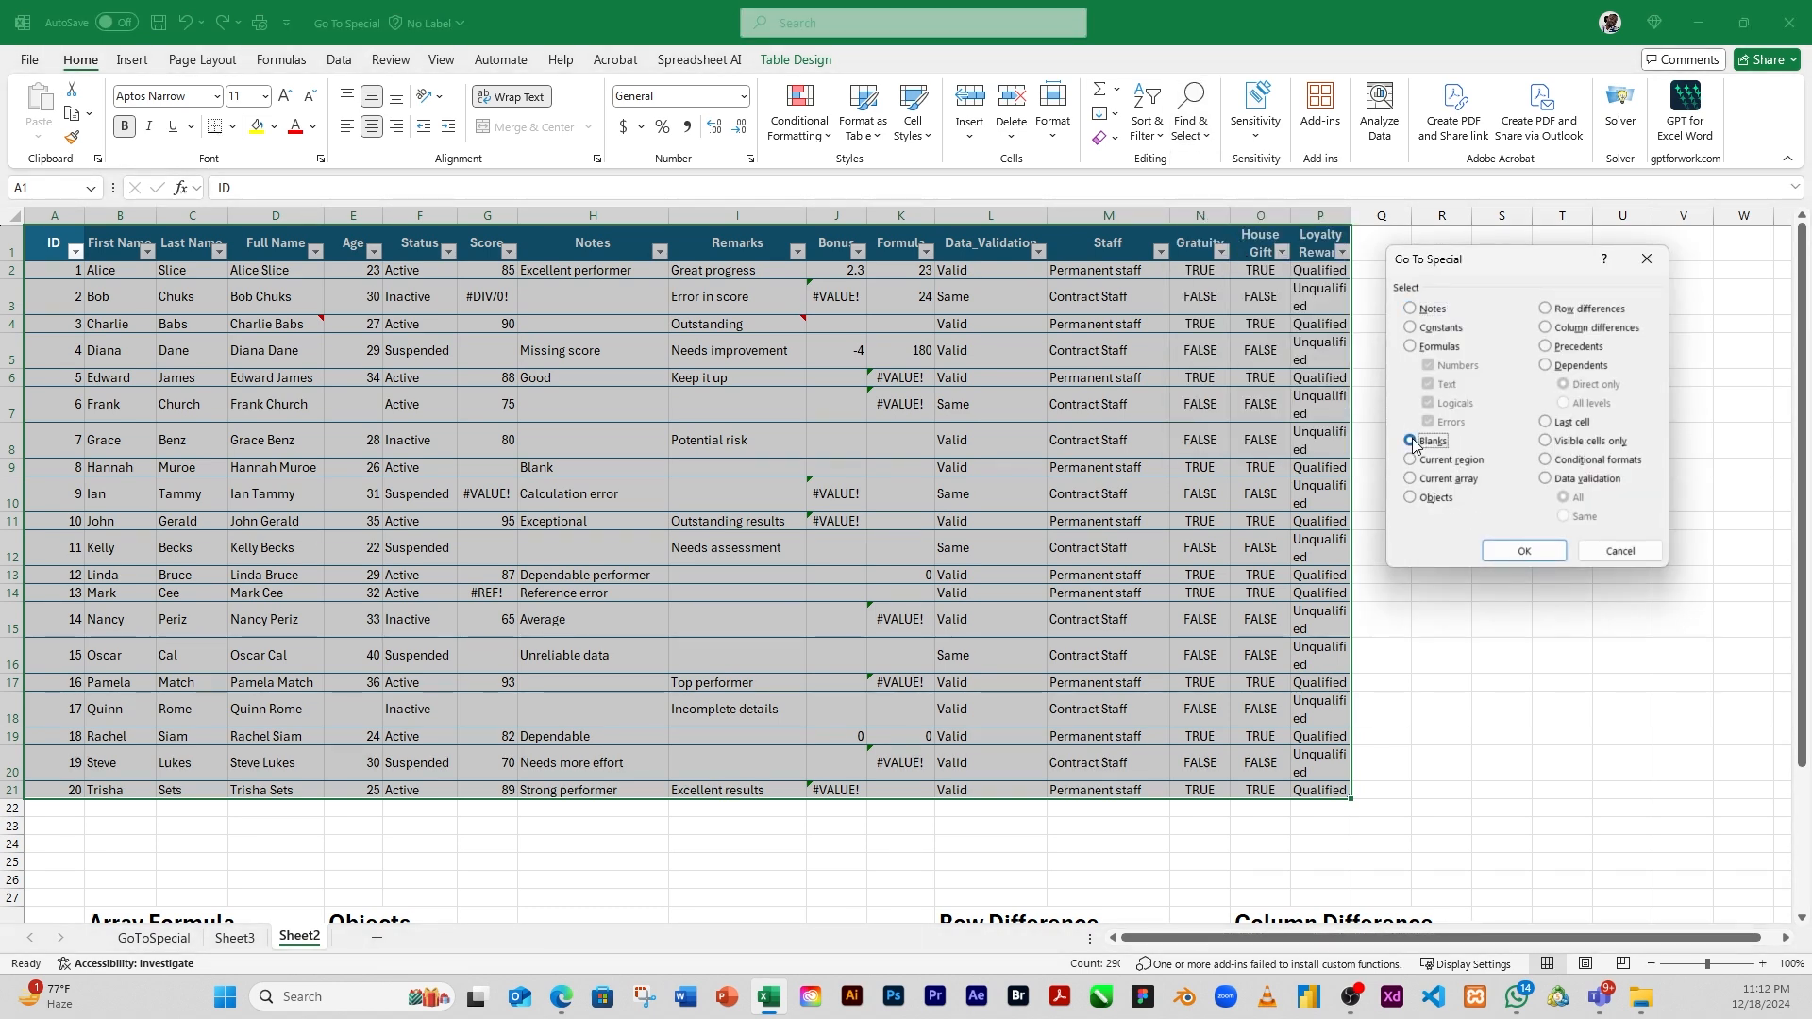
left_click(1519, 551)
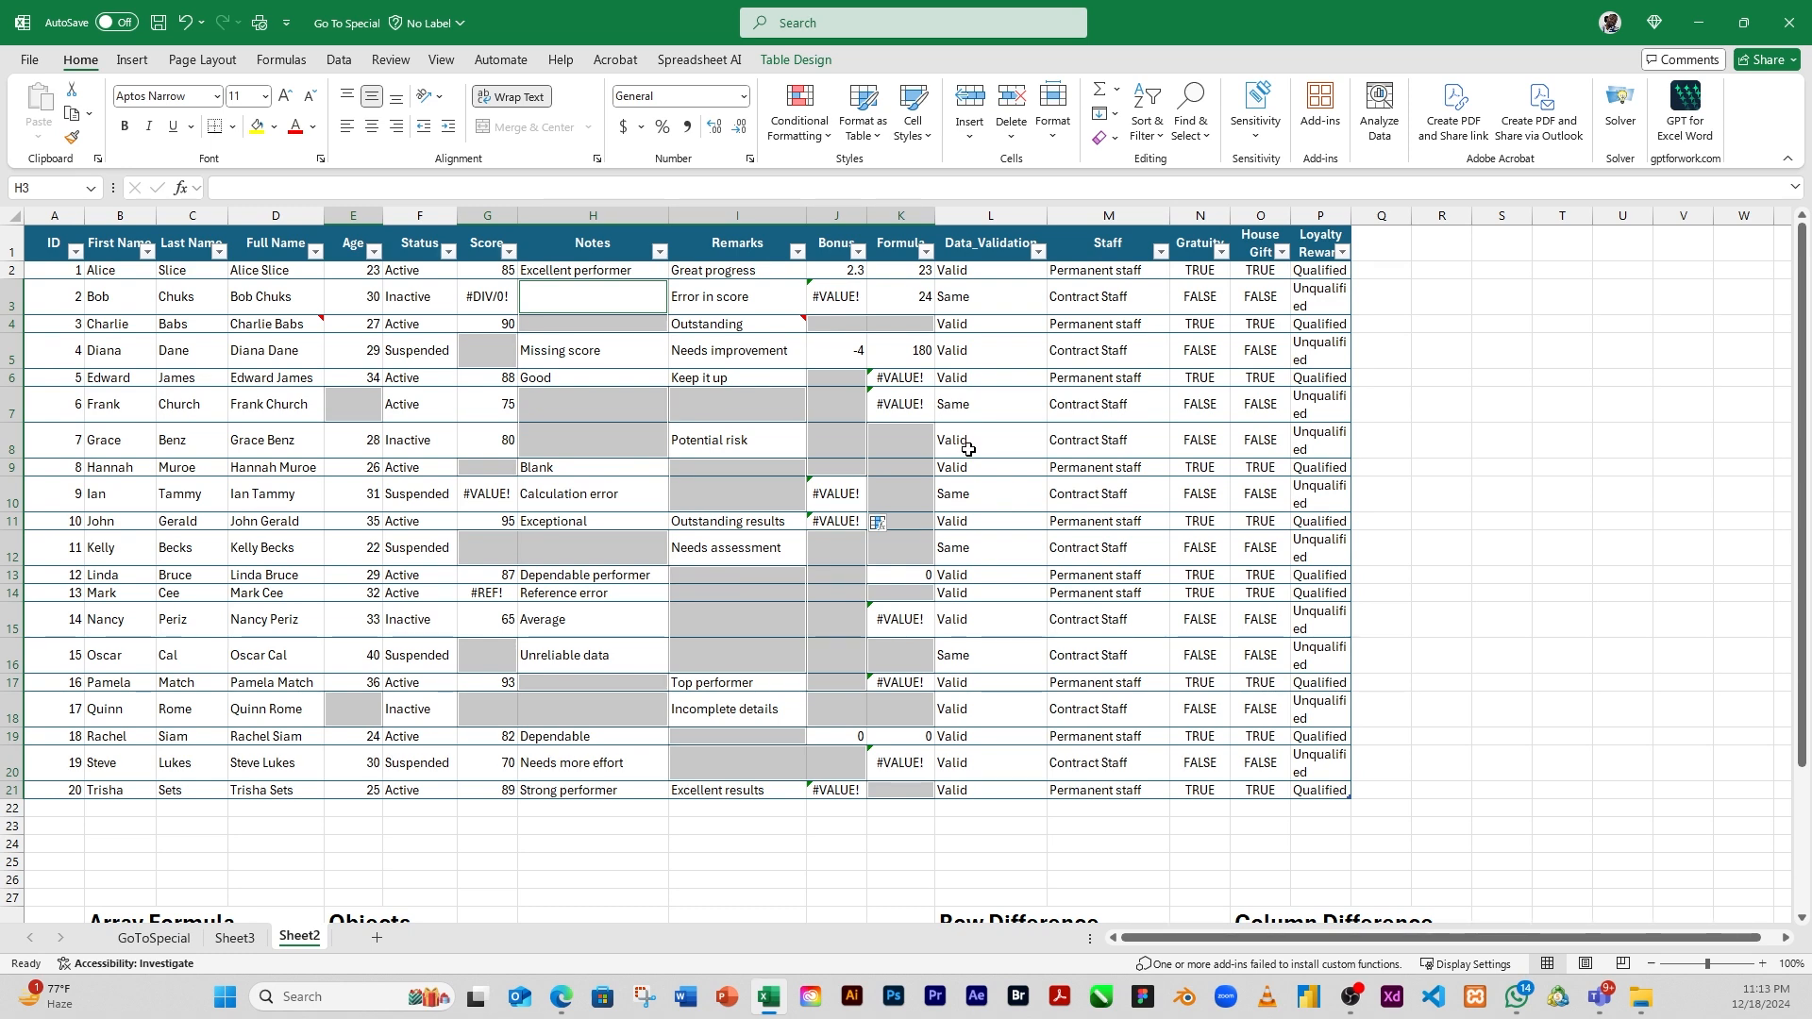
left_click(1060, 138)
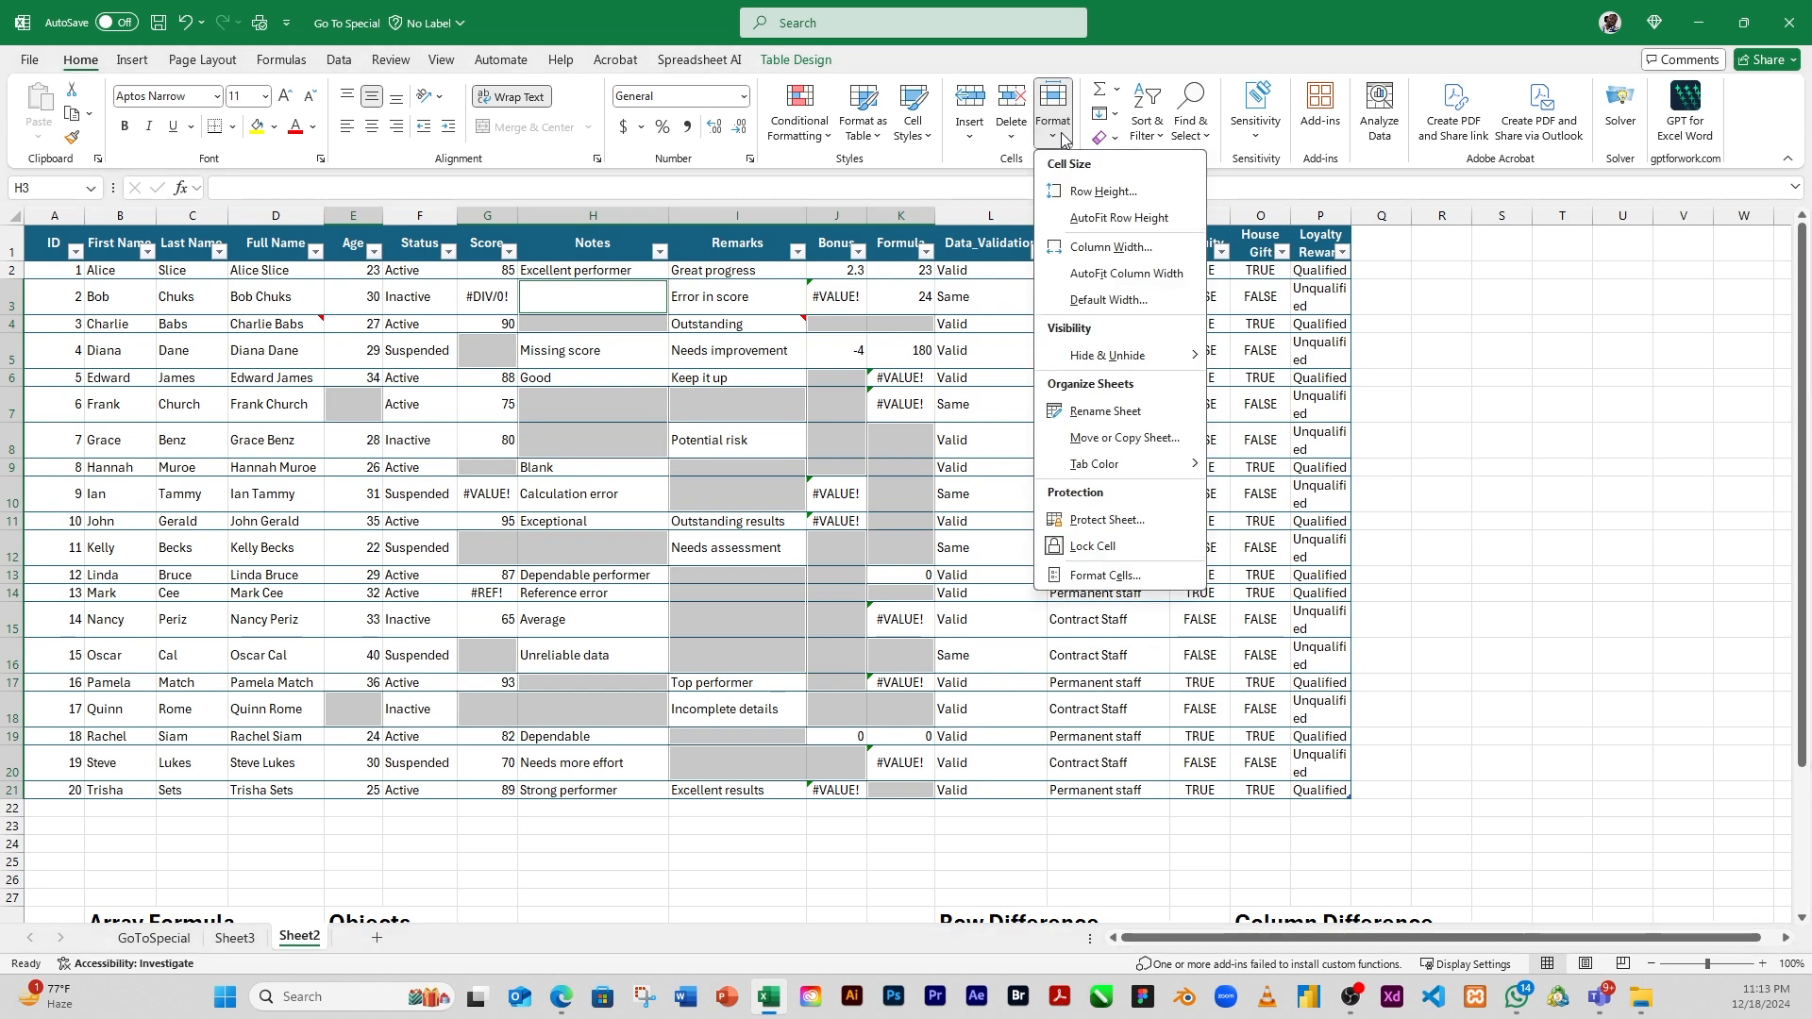
left_click(926, 150)
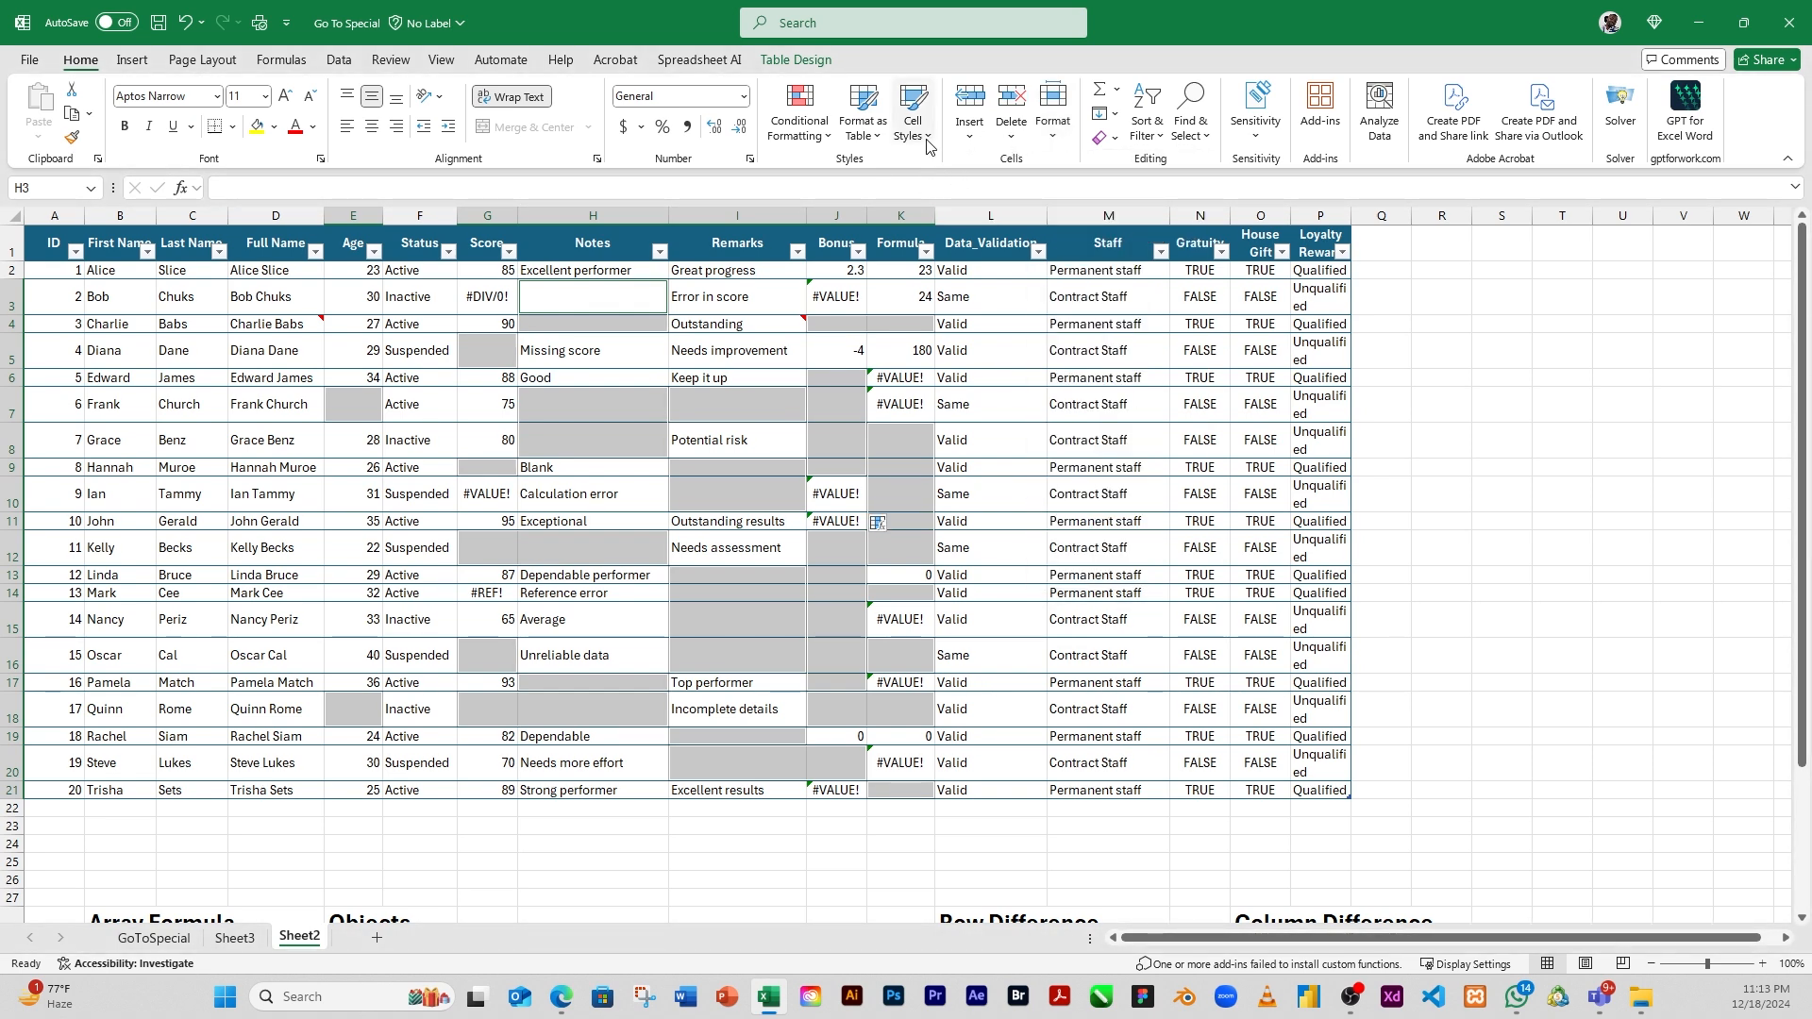
Look over the cell styles gallery, and clear the blank-cell selection by selecting empty cell Q10 outside the staff table
left_click(928, 141)
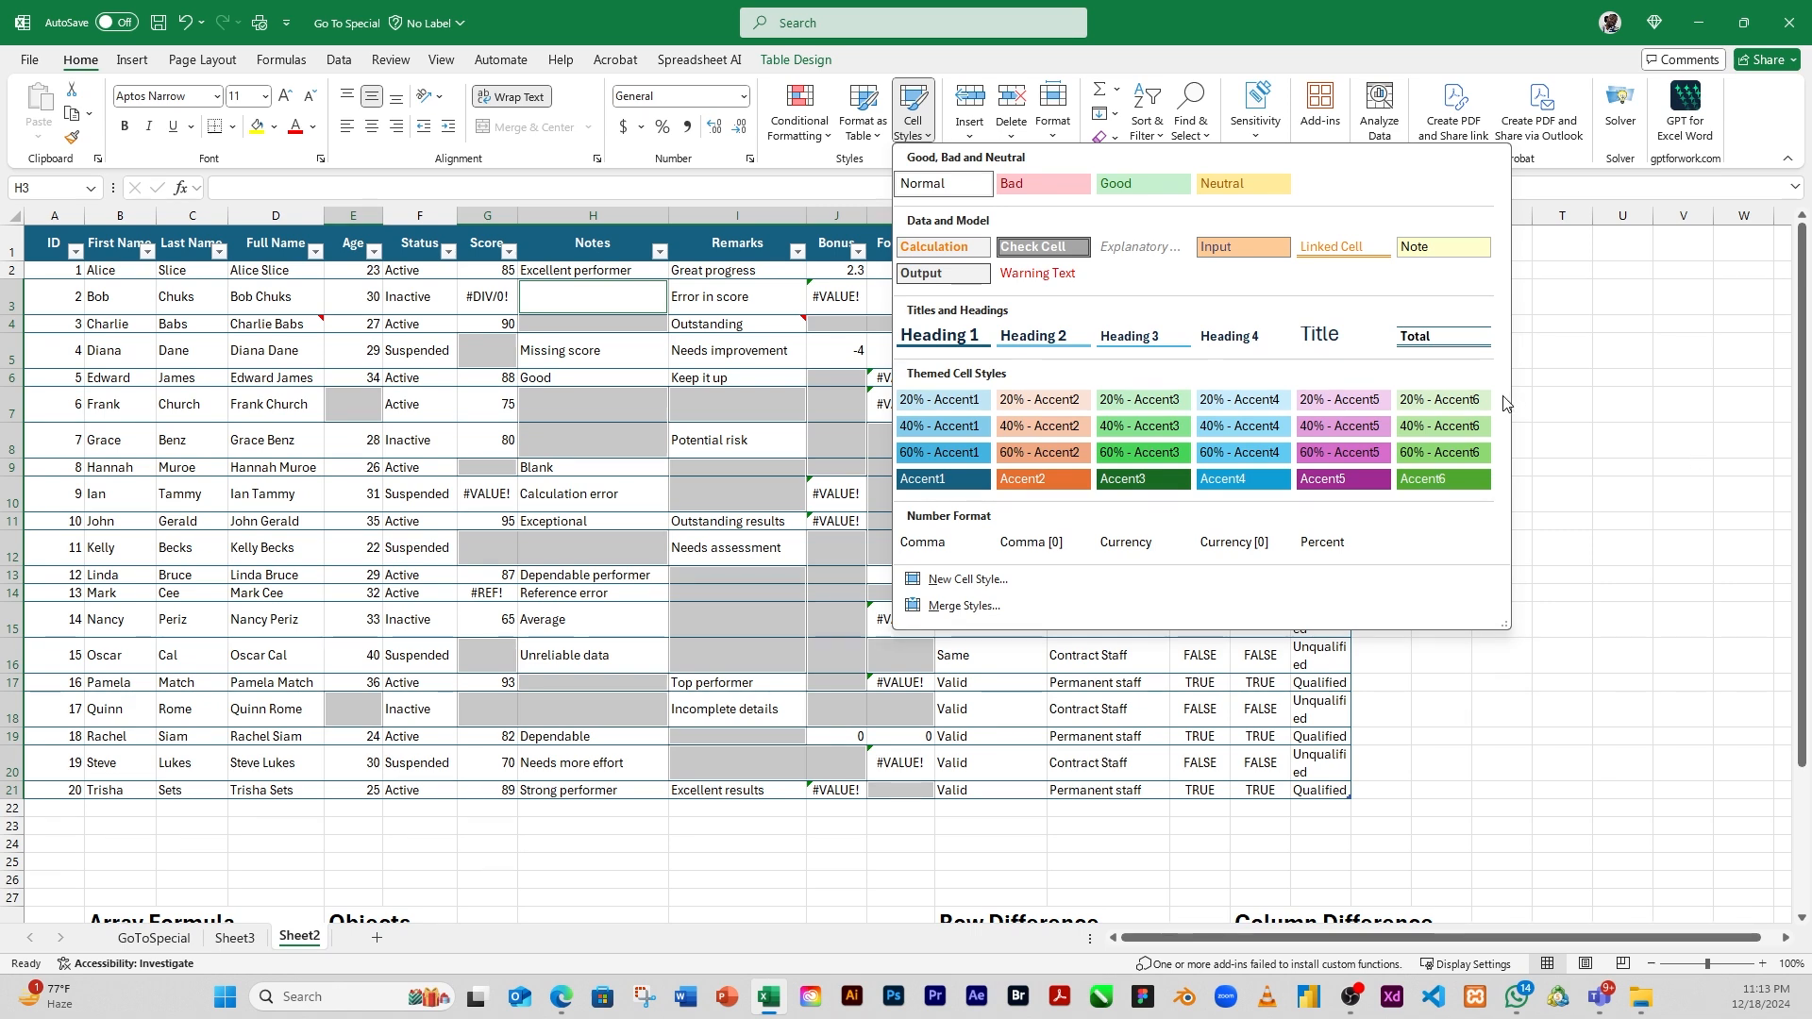
left_click(1548, 487)
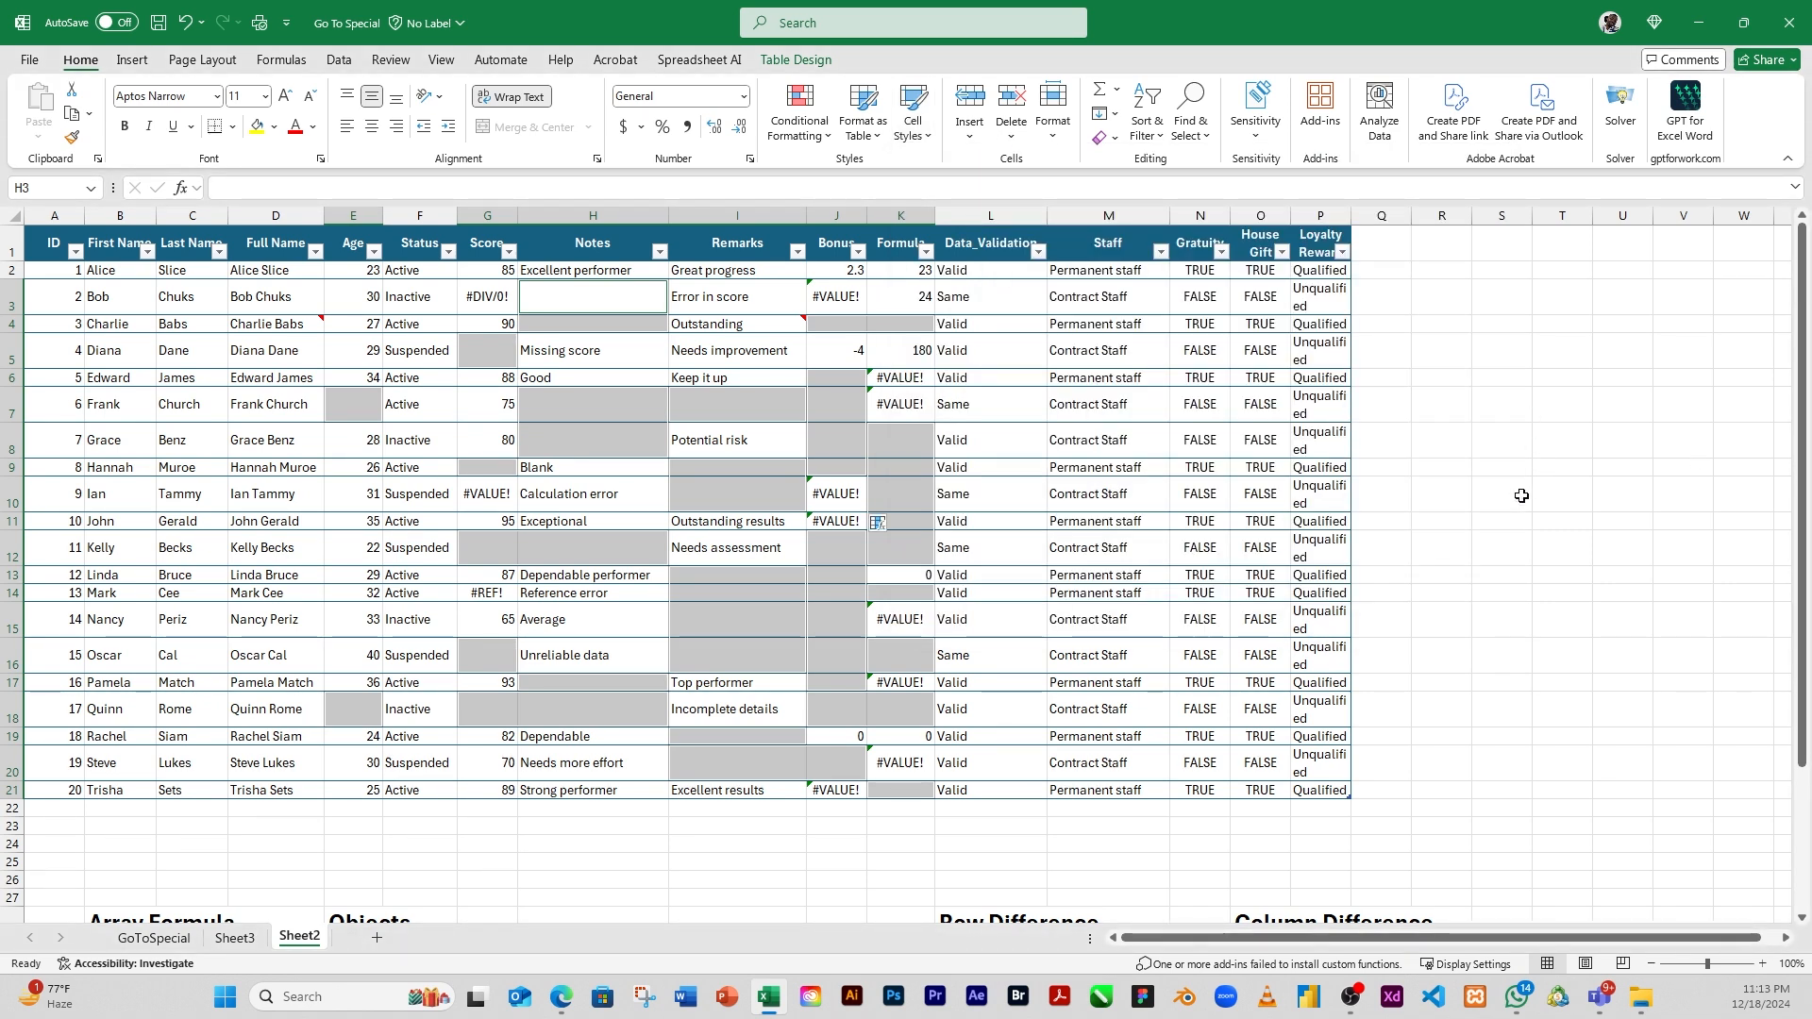
left_click(1381, 475)
left_click(1371, 498)
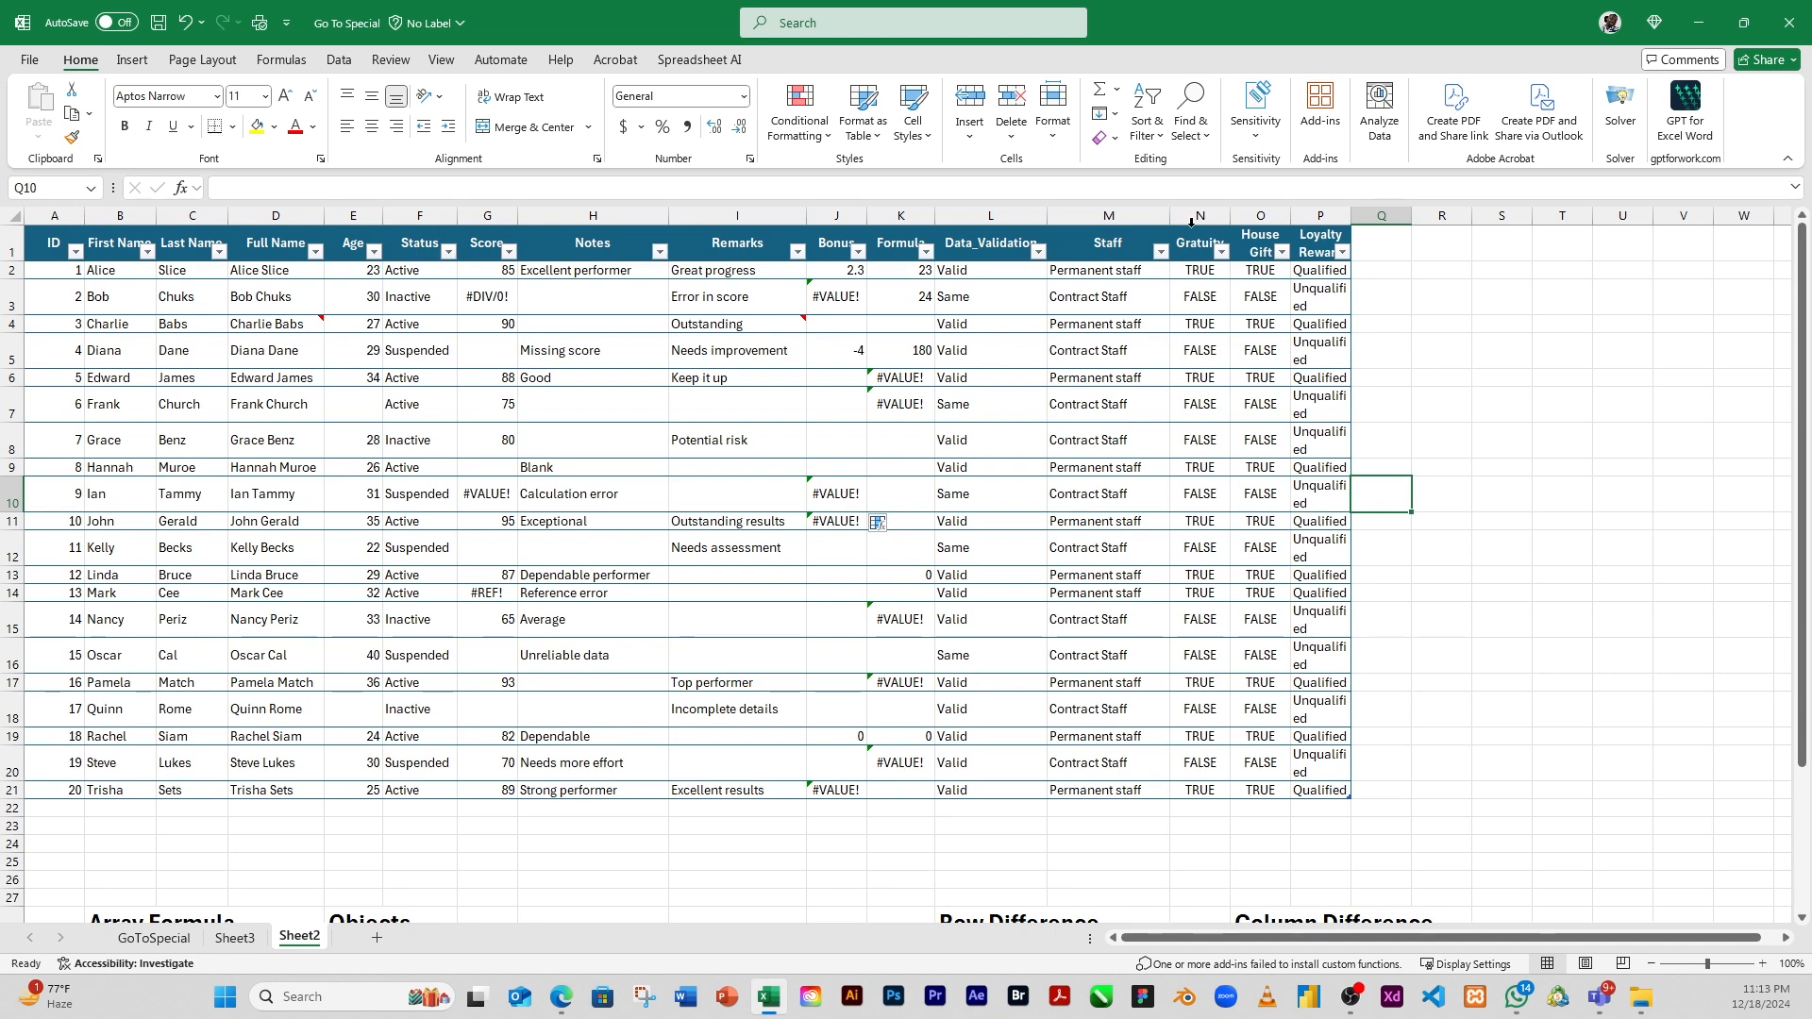
Select the current region around empty cell Q10 with Go To Special, and clear the selection by moving to Q11
left_click(1205, 146)
left_click(1232, 246)
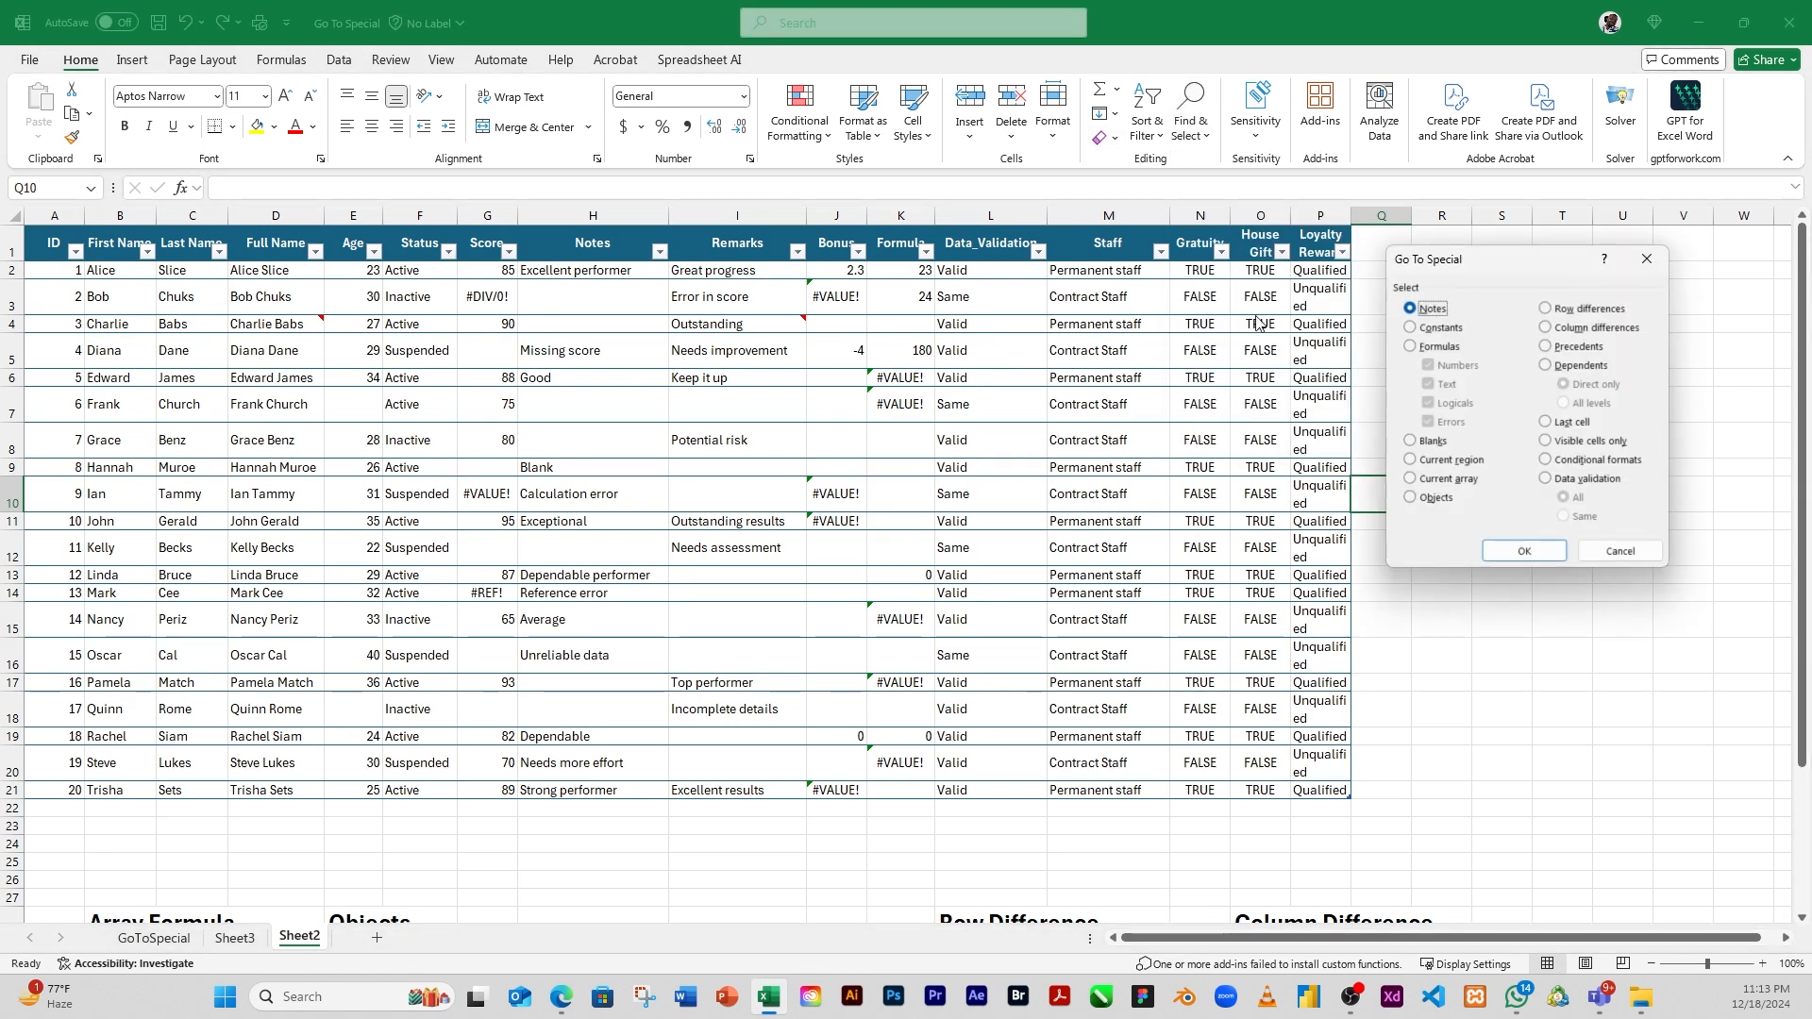
left_click(1411, 464)
left_click(1524, 551)
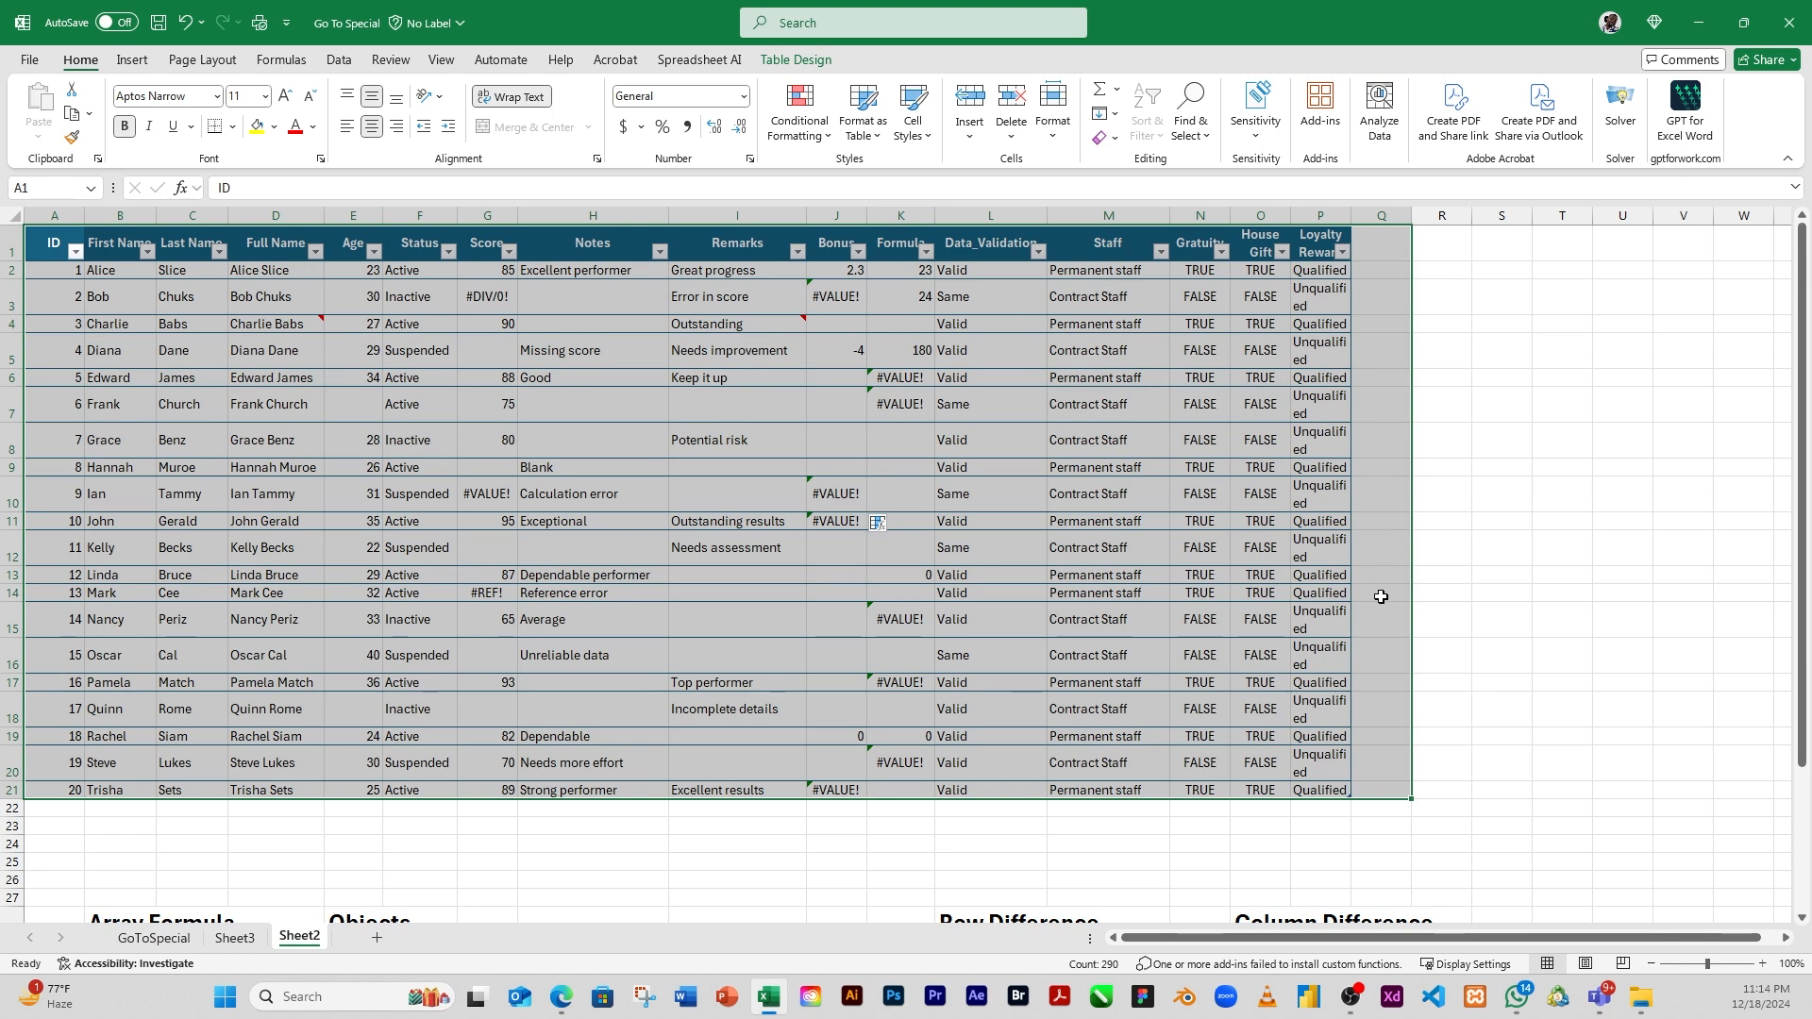
left_click(1382, 519)
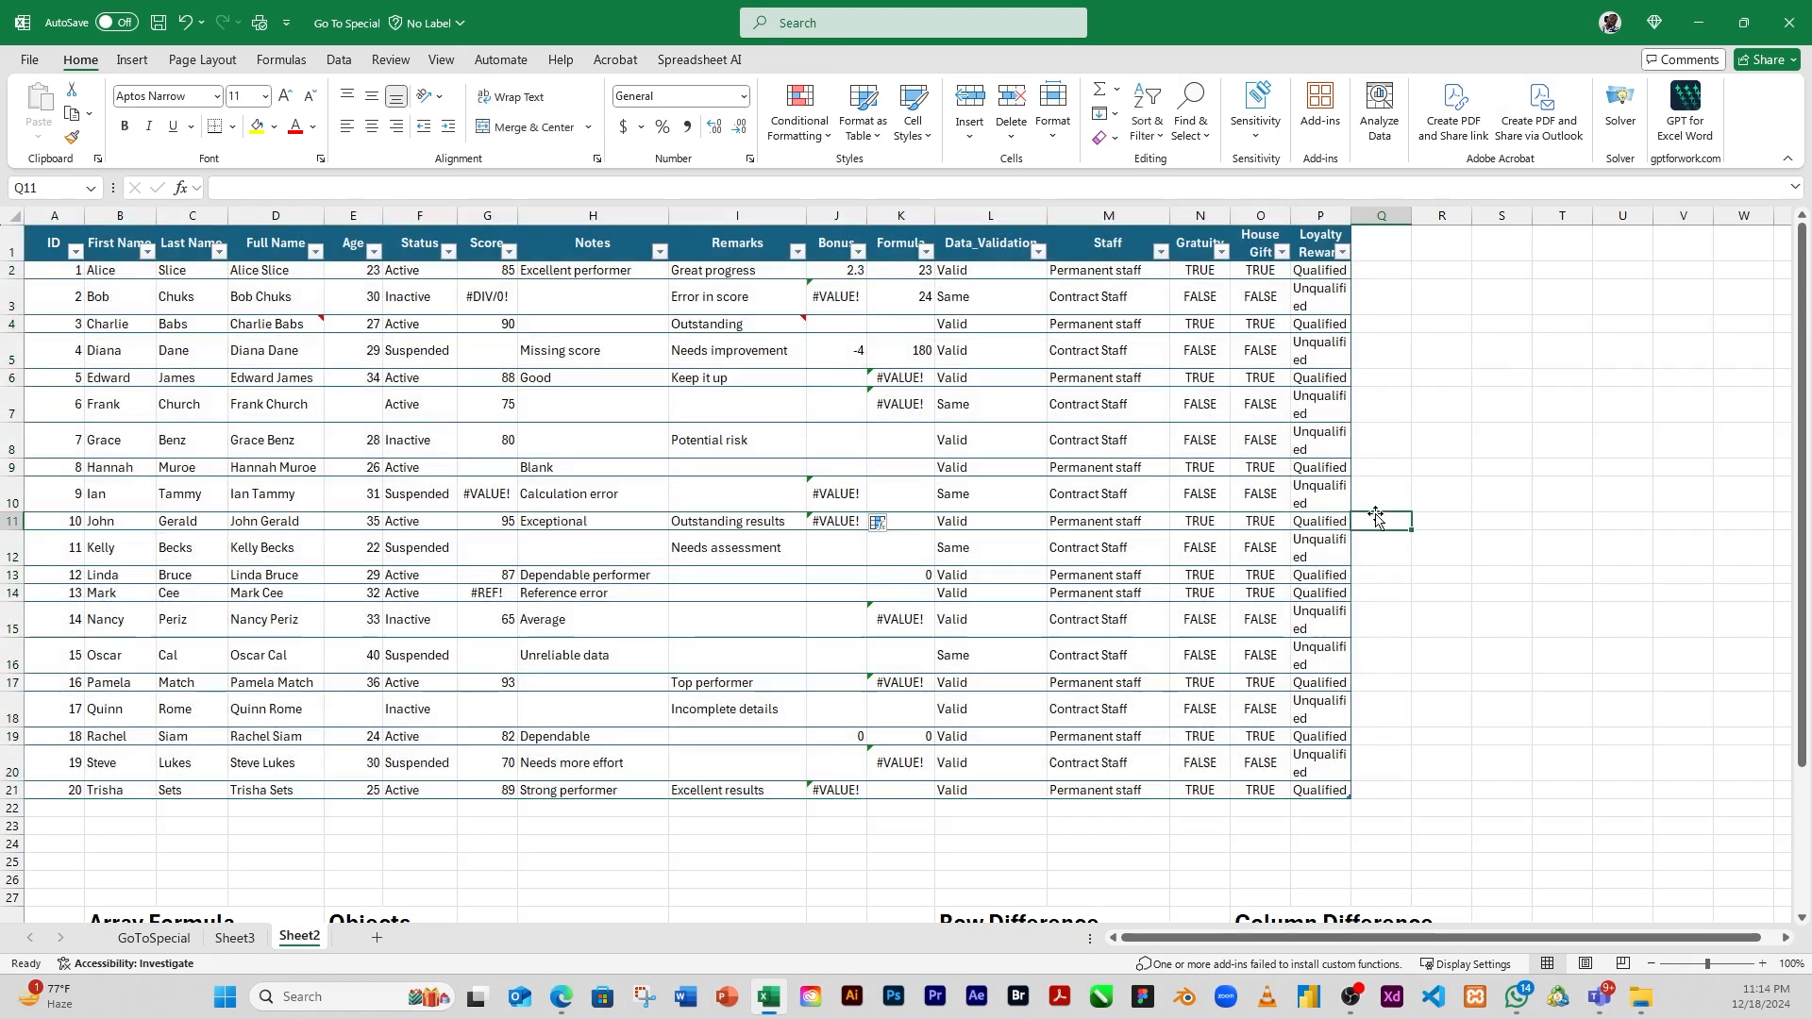
Select the current region around cell M9 with Go To Special, check its extent down to the lower tables, and clear the selection
left_click(1071, 469)
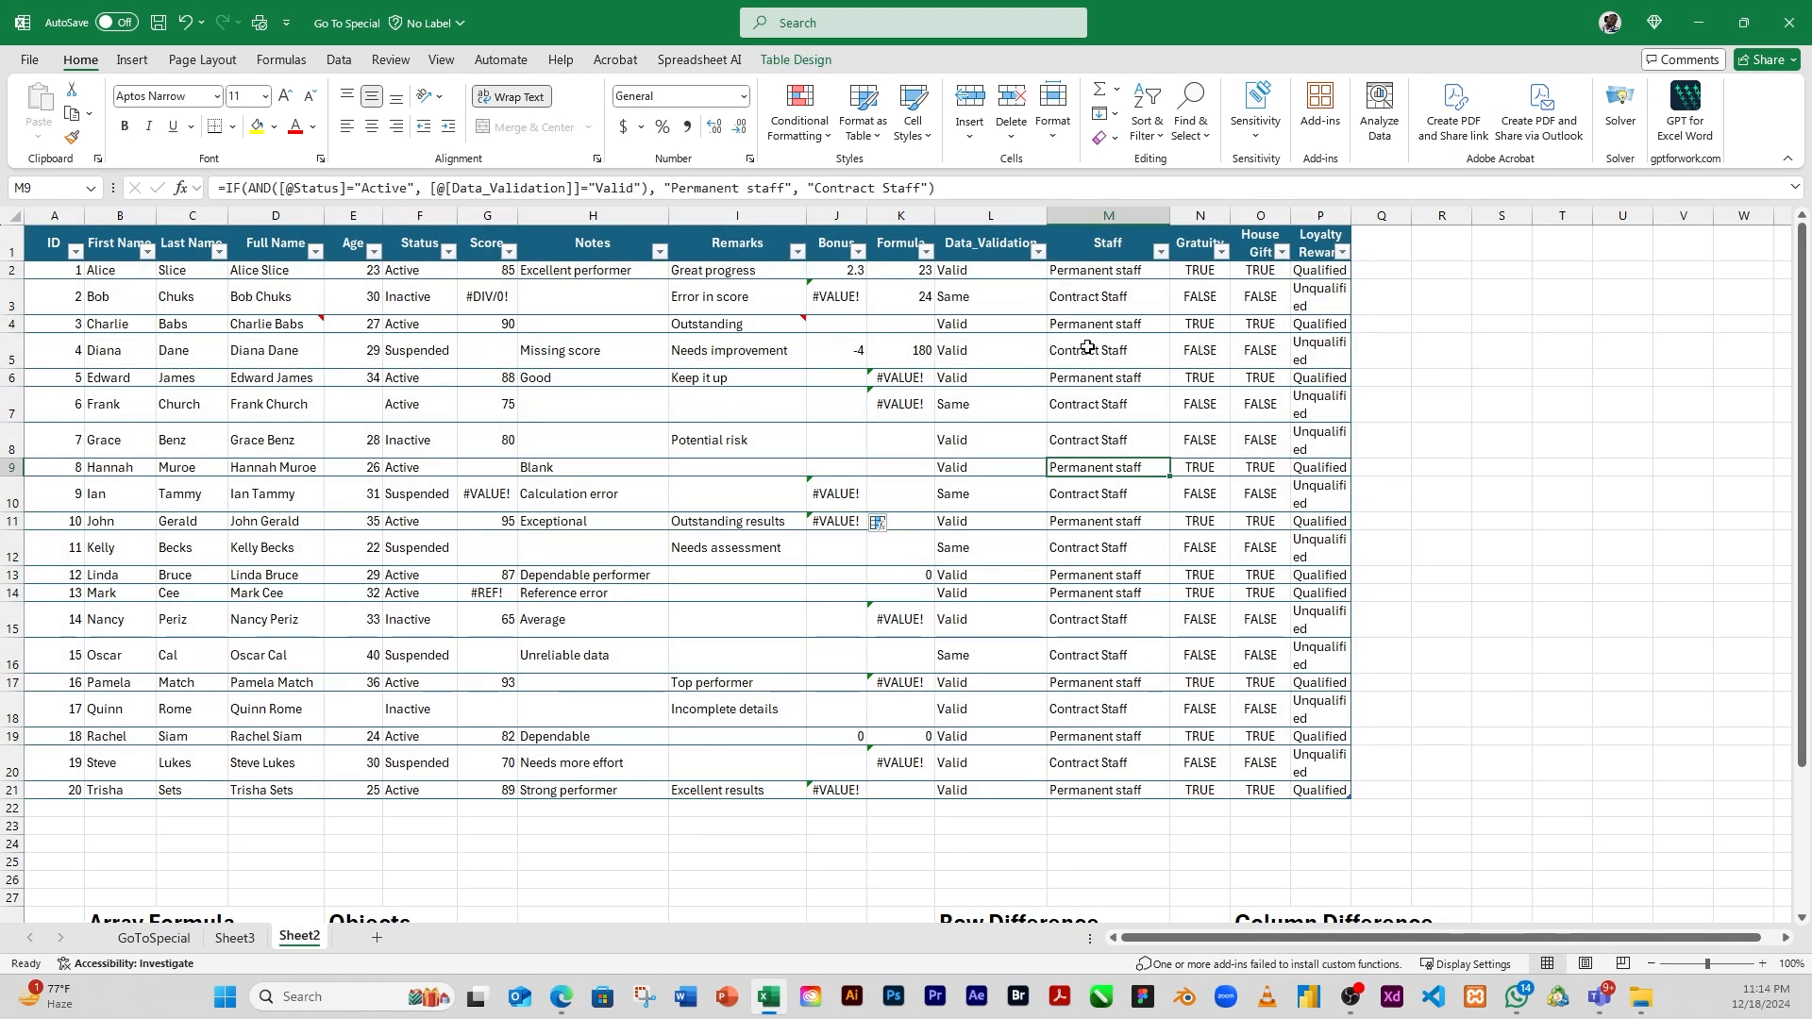
left_click(1211, 151)
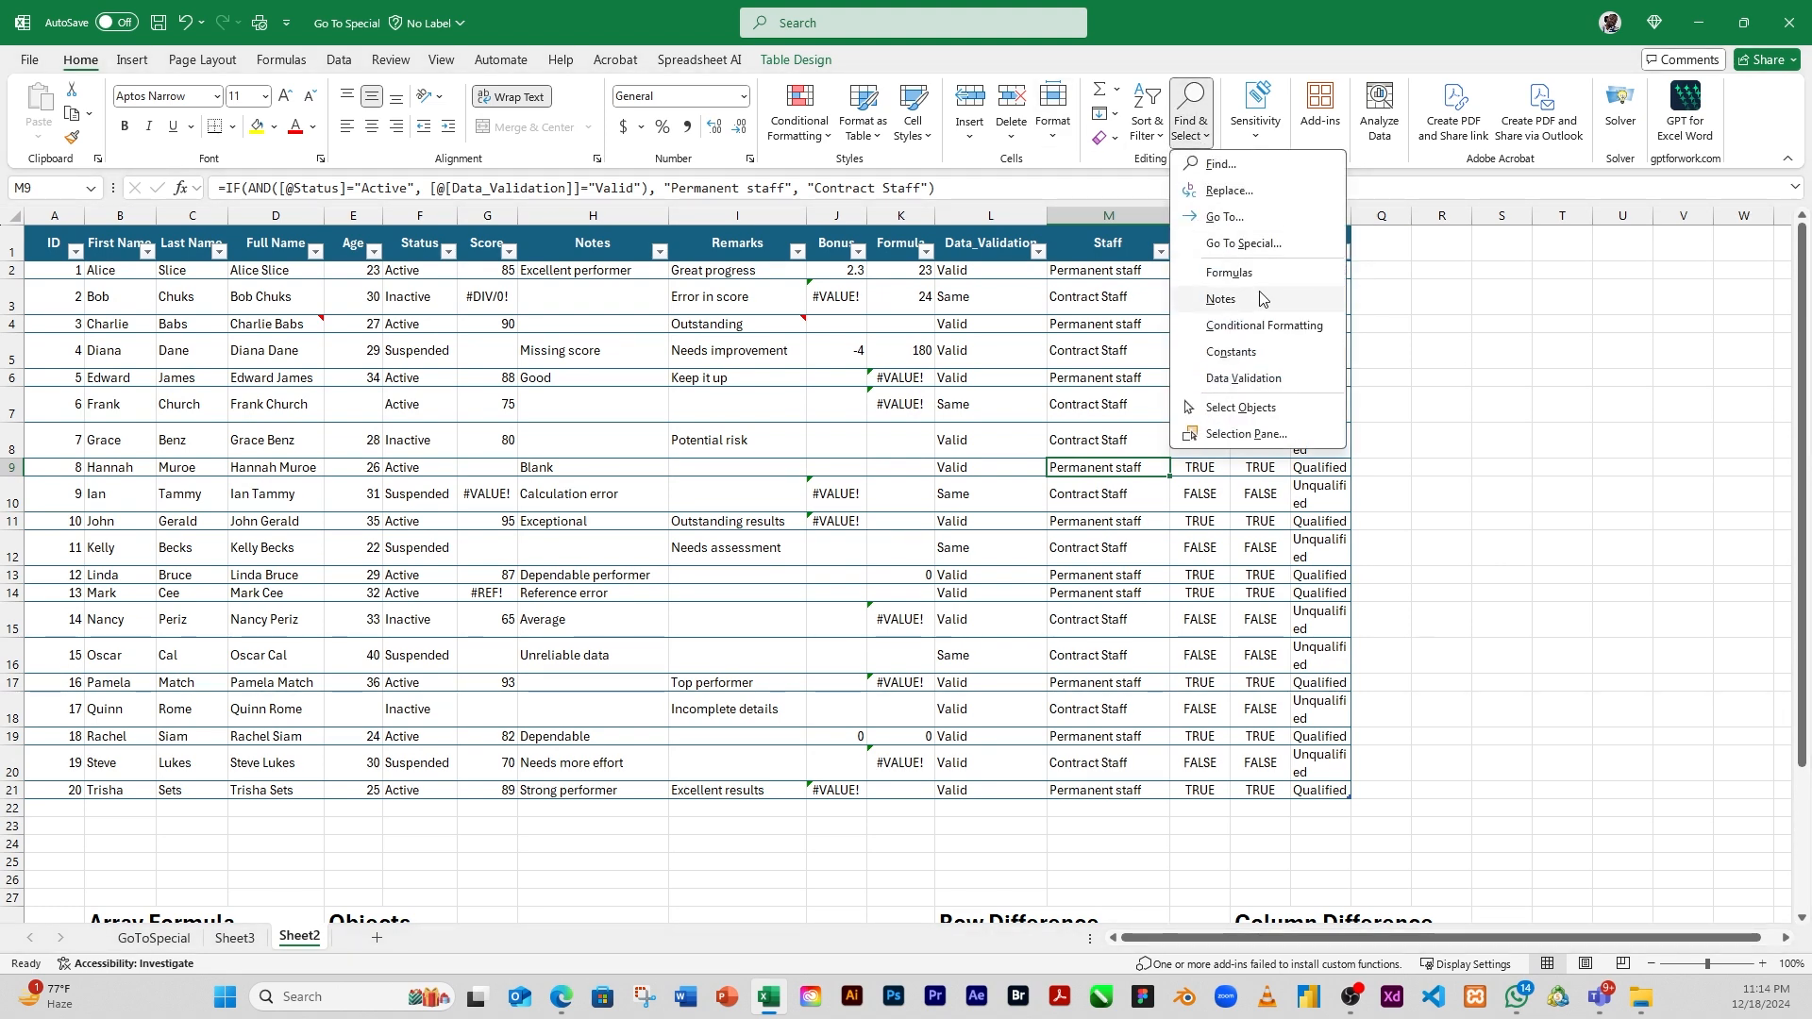
left_click(1261, 243)
left_click(1418, 462)
left_click(1525, 552)
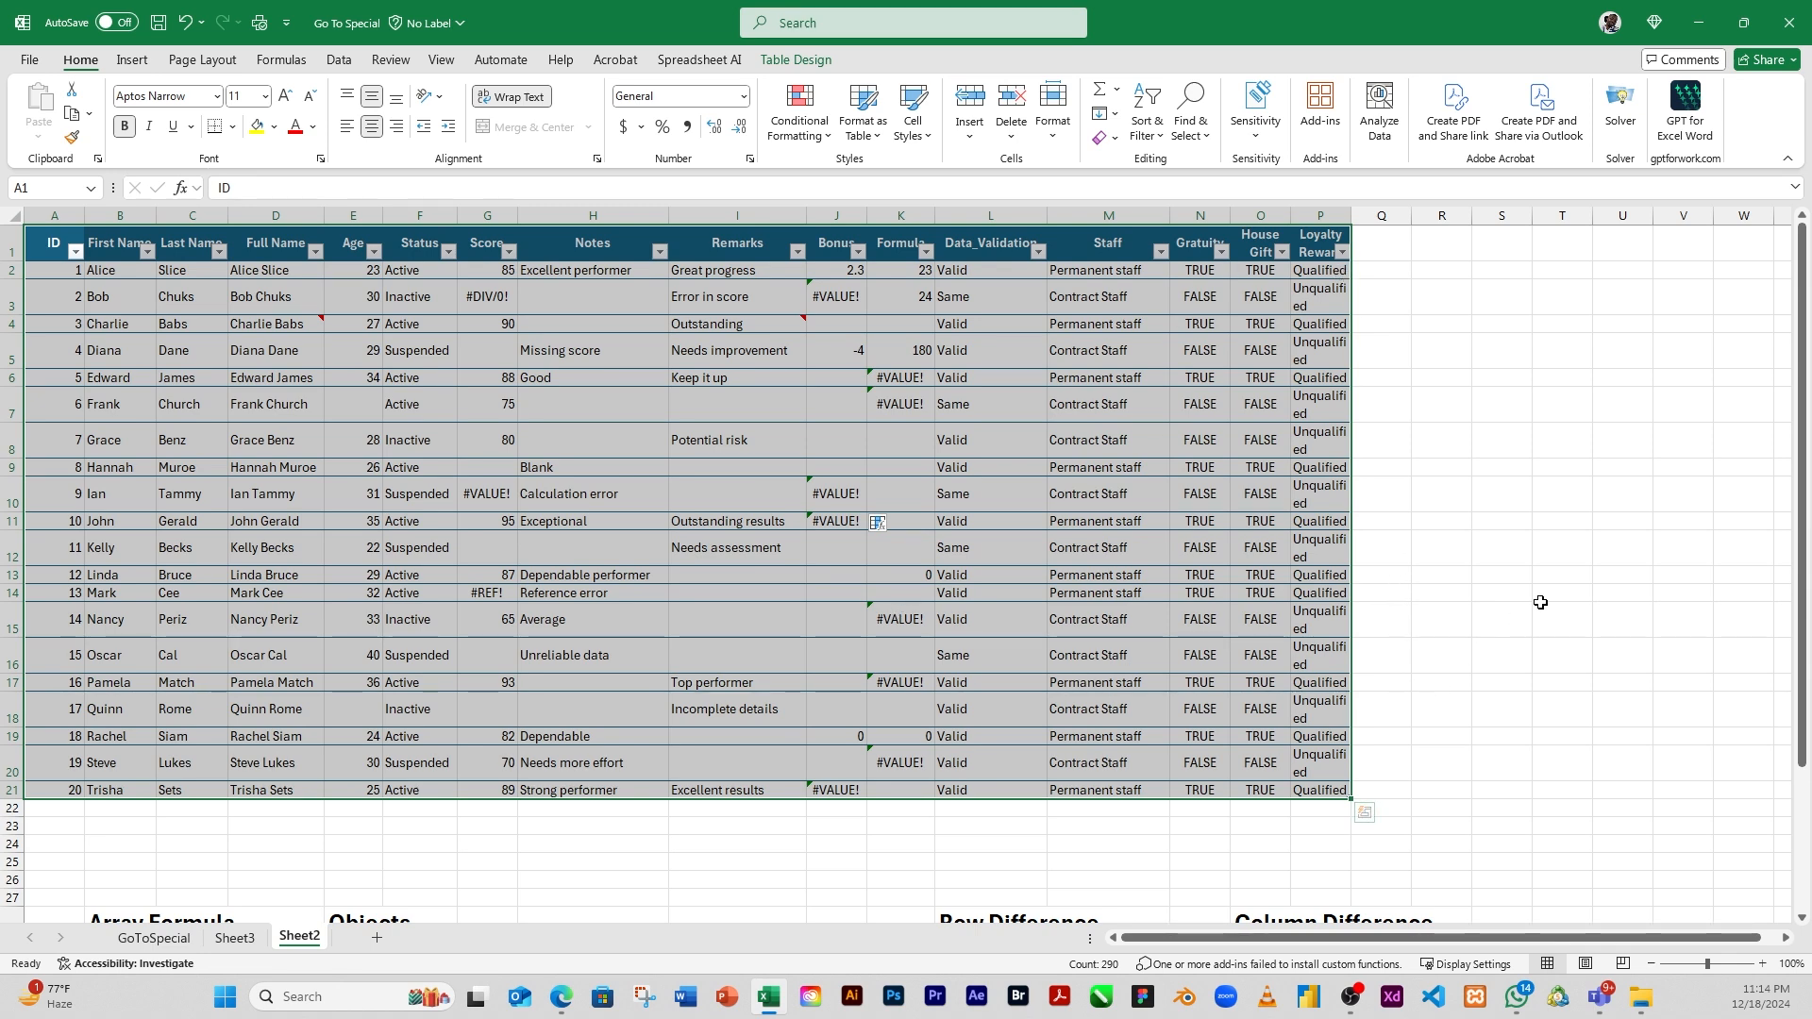
left_click_drag(1803, 521, 1804, 634)
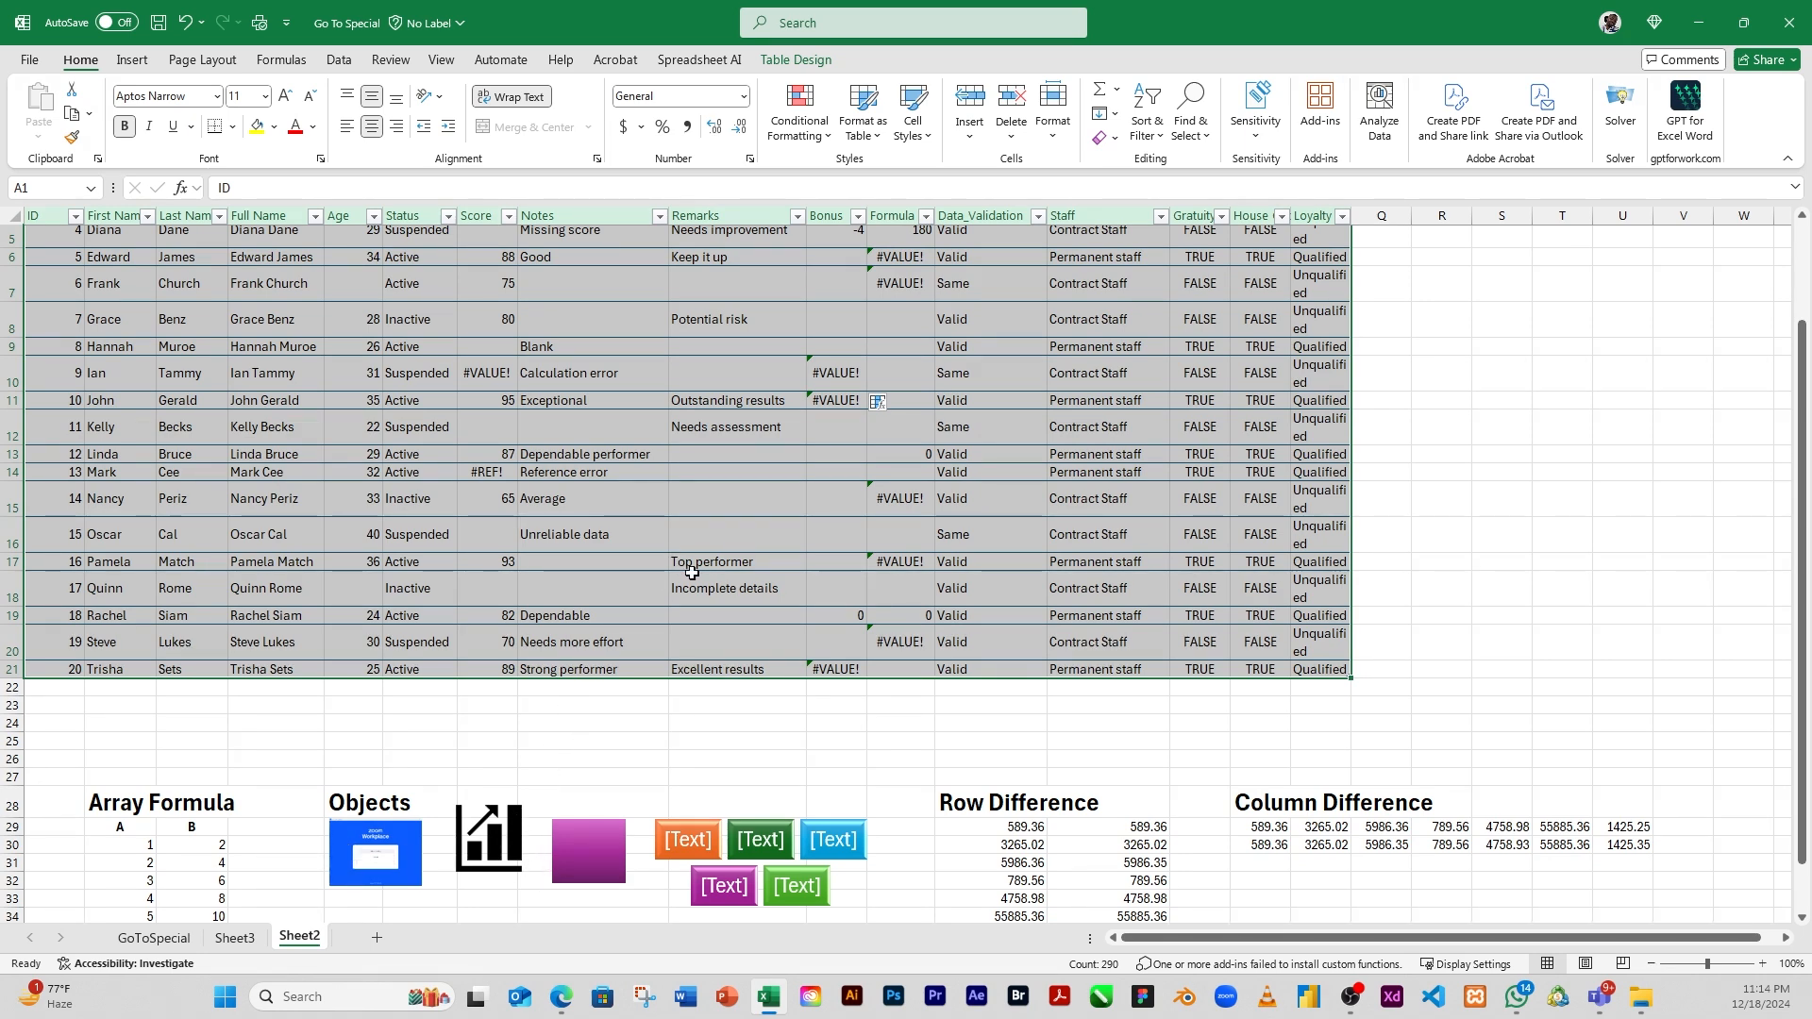
left_click_drag(1805, 434, 1804, 335)
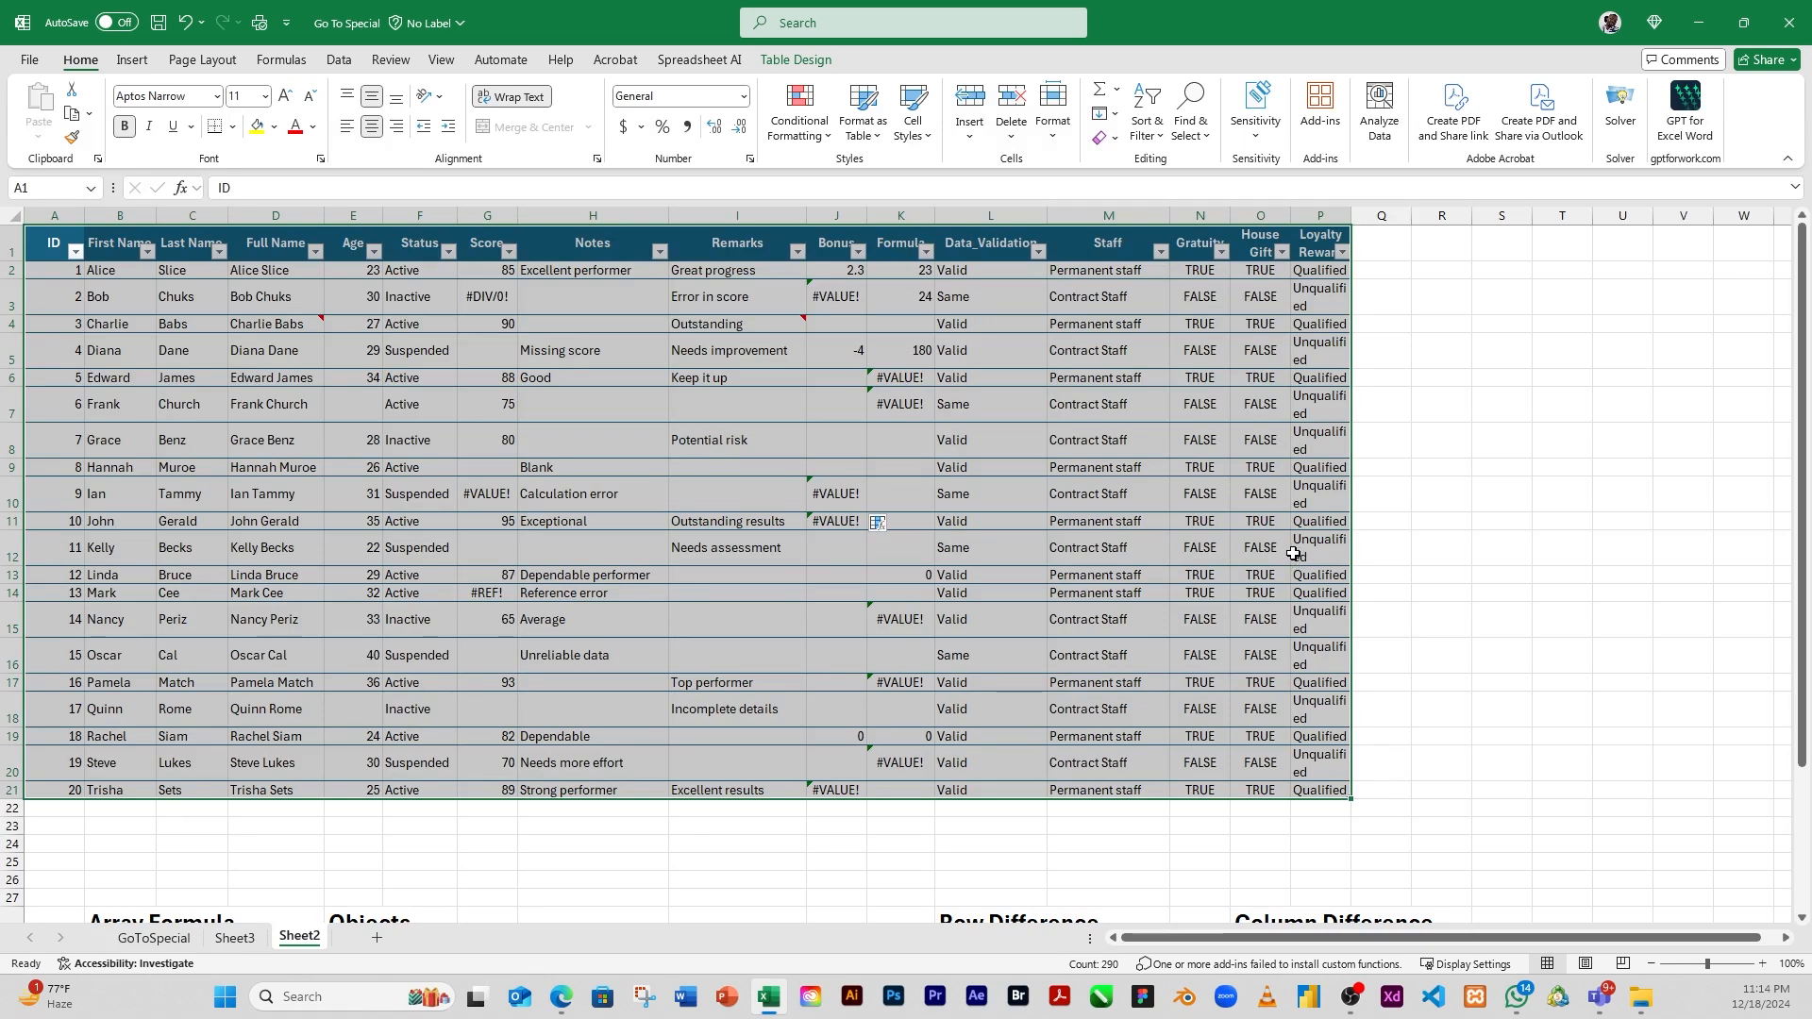
left_click(1392, 529)
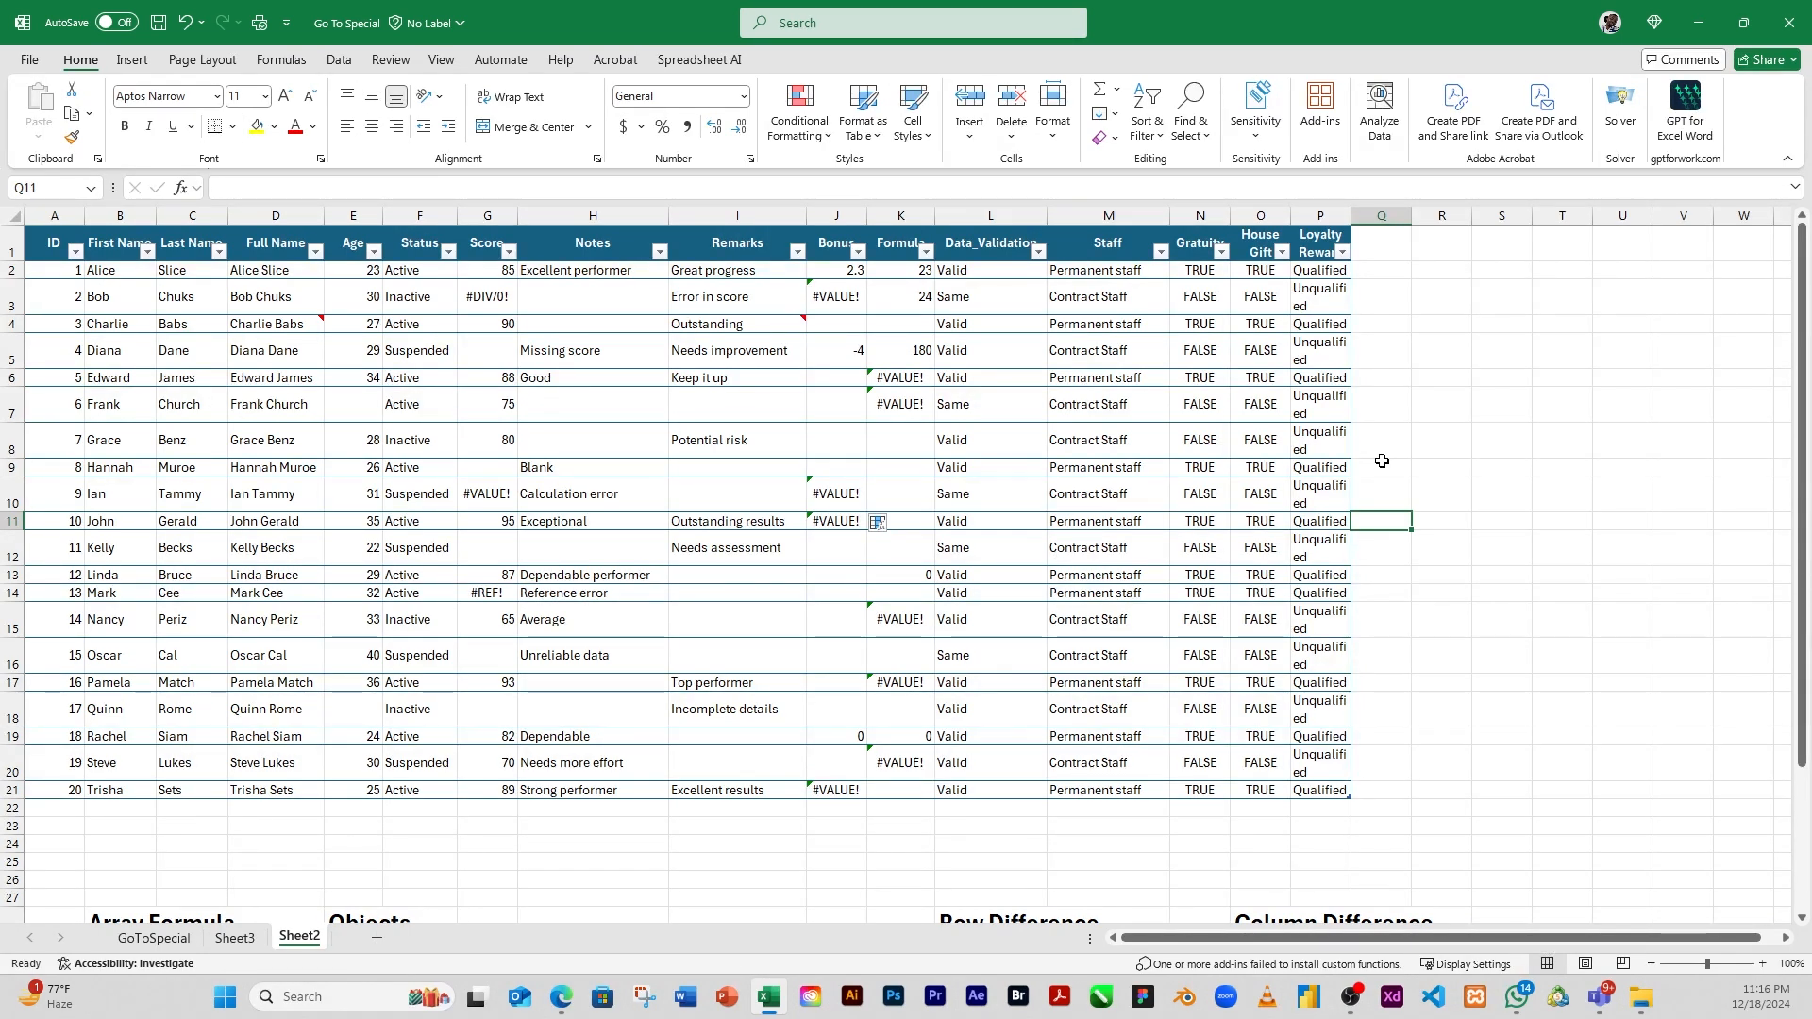
left_click(1190, 120)
left_click(1244, 243)
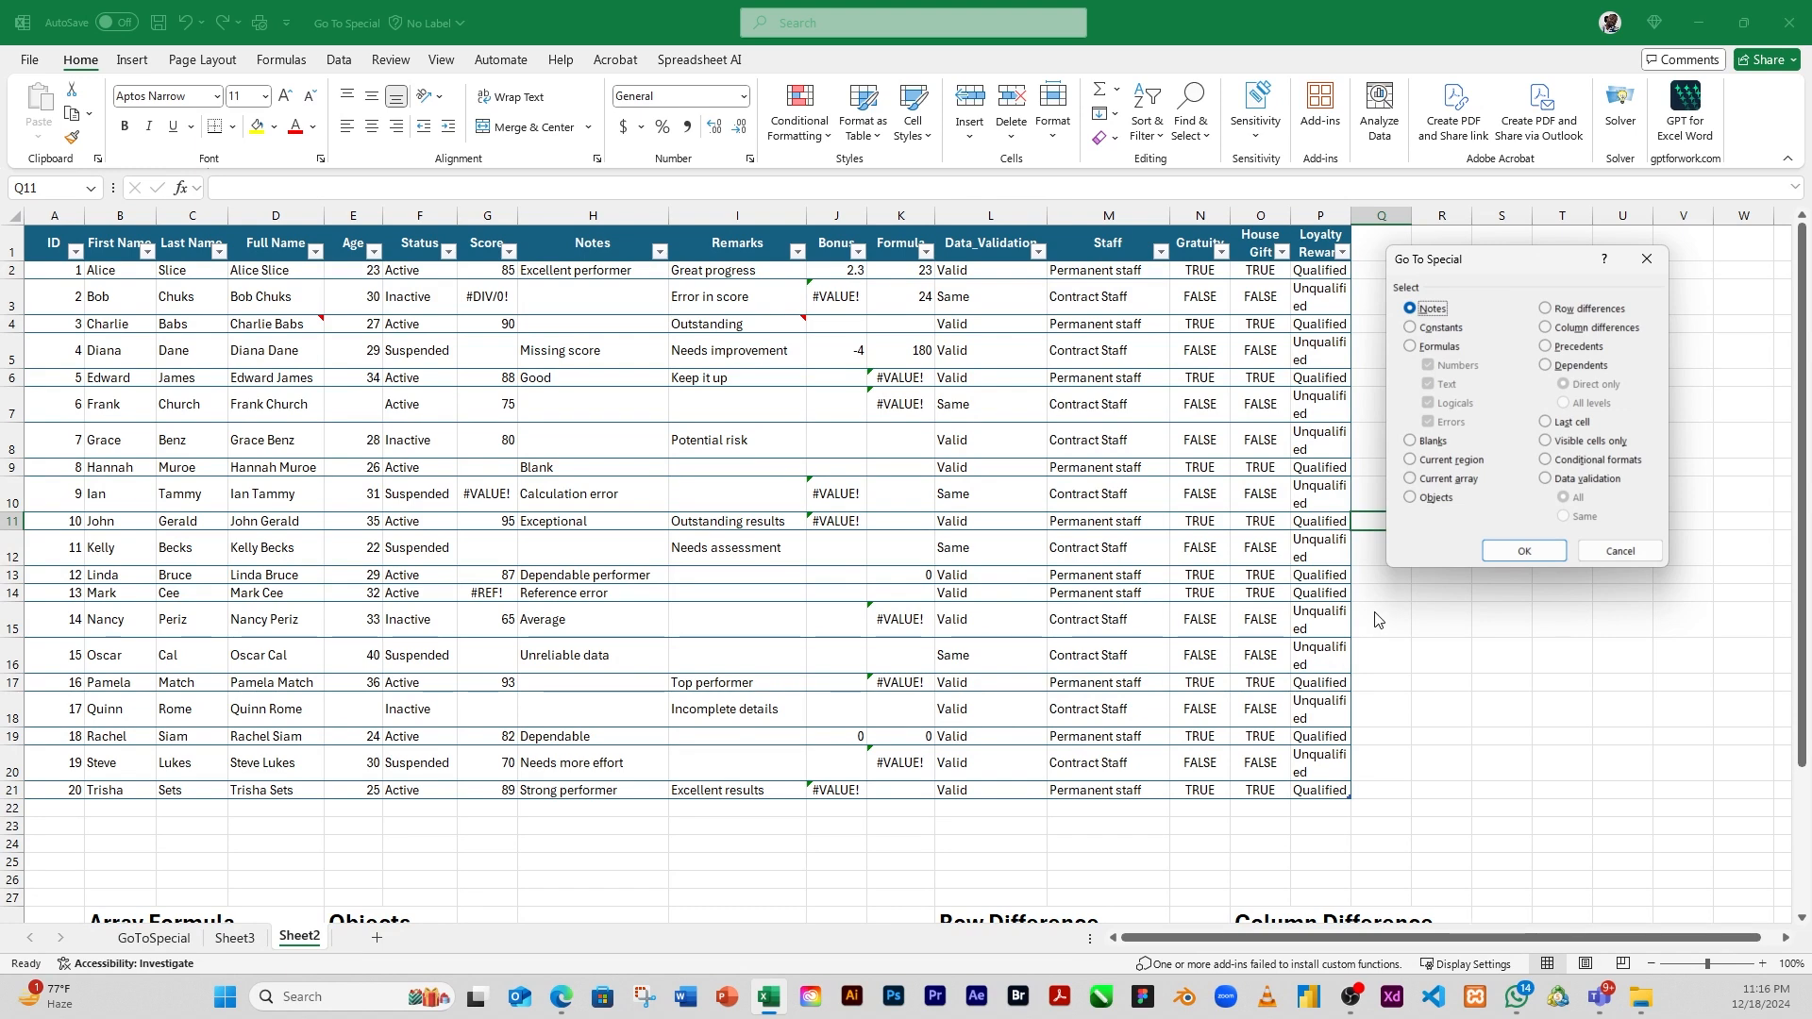
left_click(1411, 485)
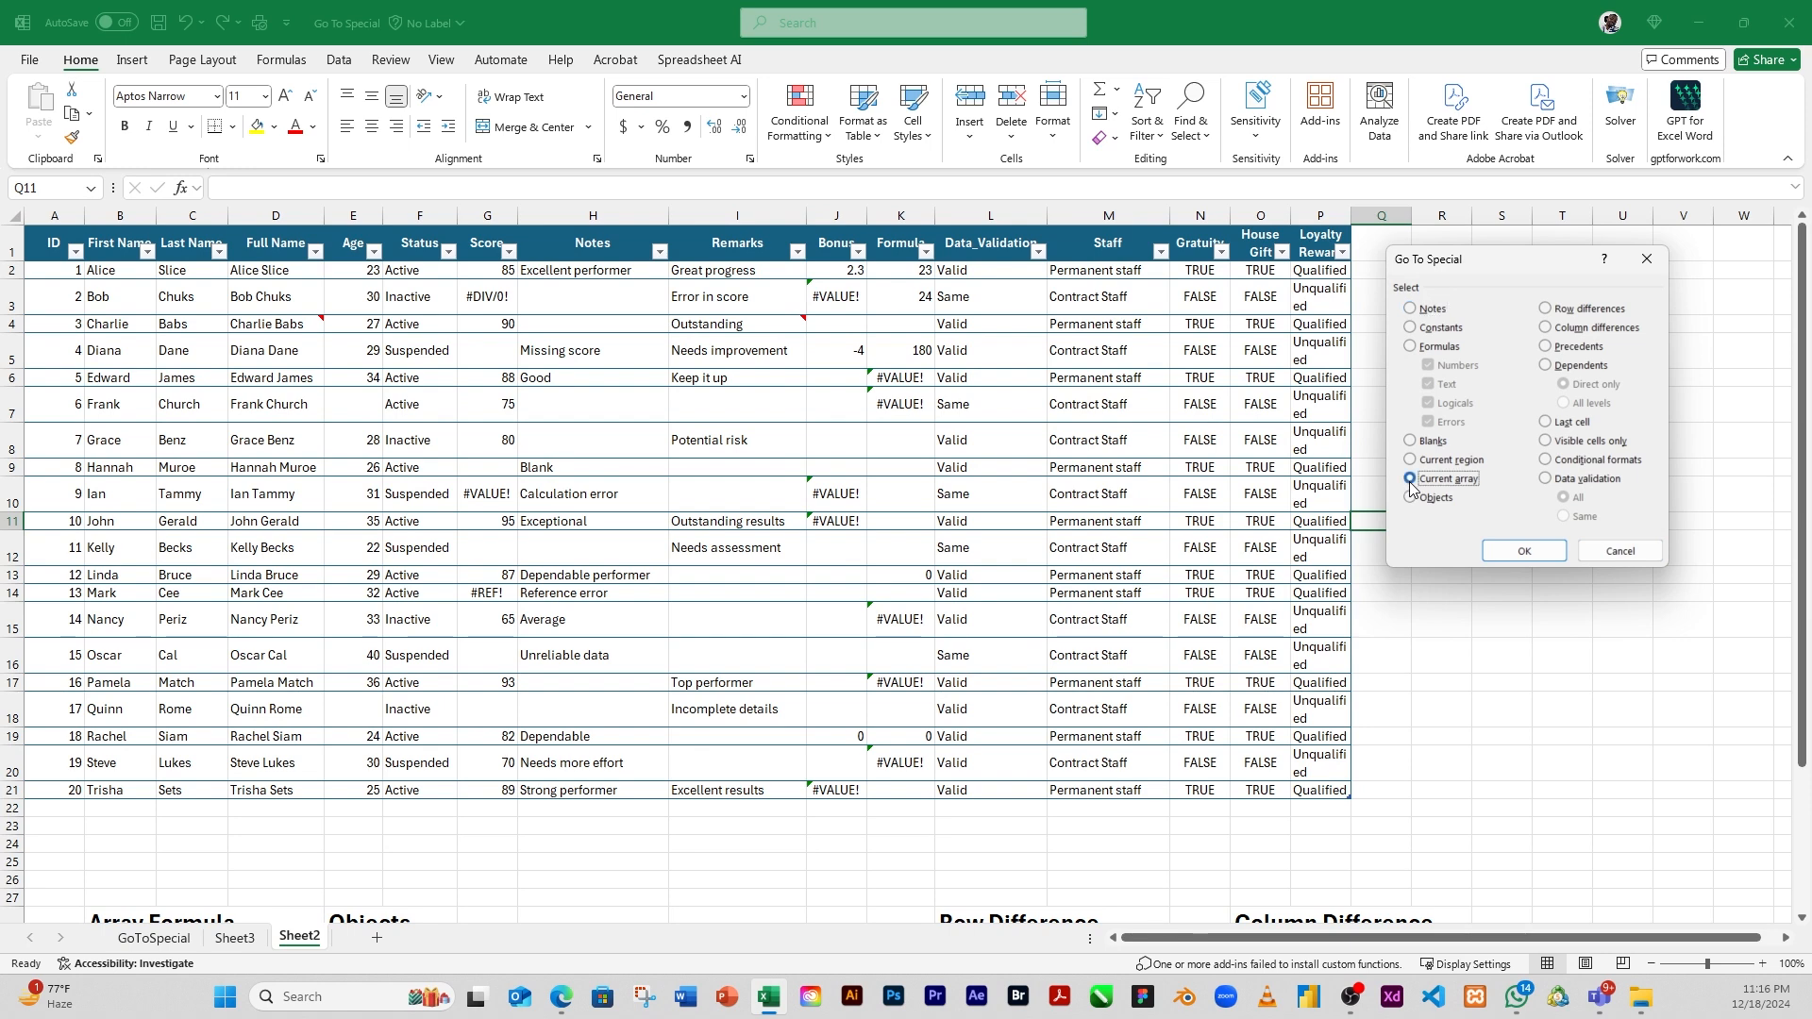
left_click(1621, 552)
Select the column B results C30:C34 in the Array Formula table to examine their formula
left_click_drag(1802, 477, 1807, 628)
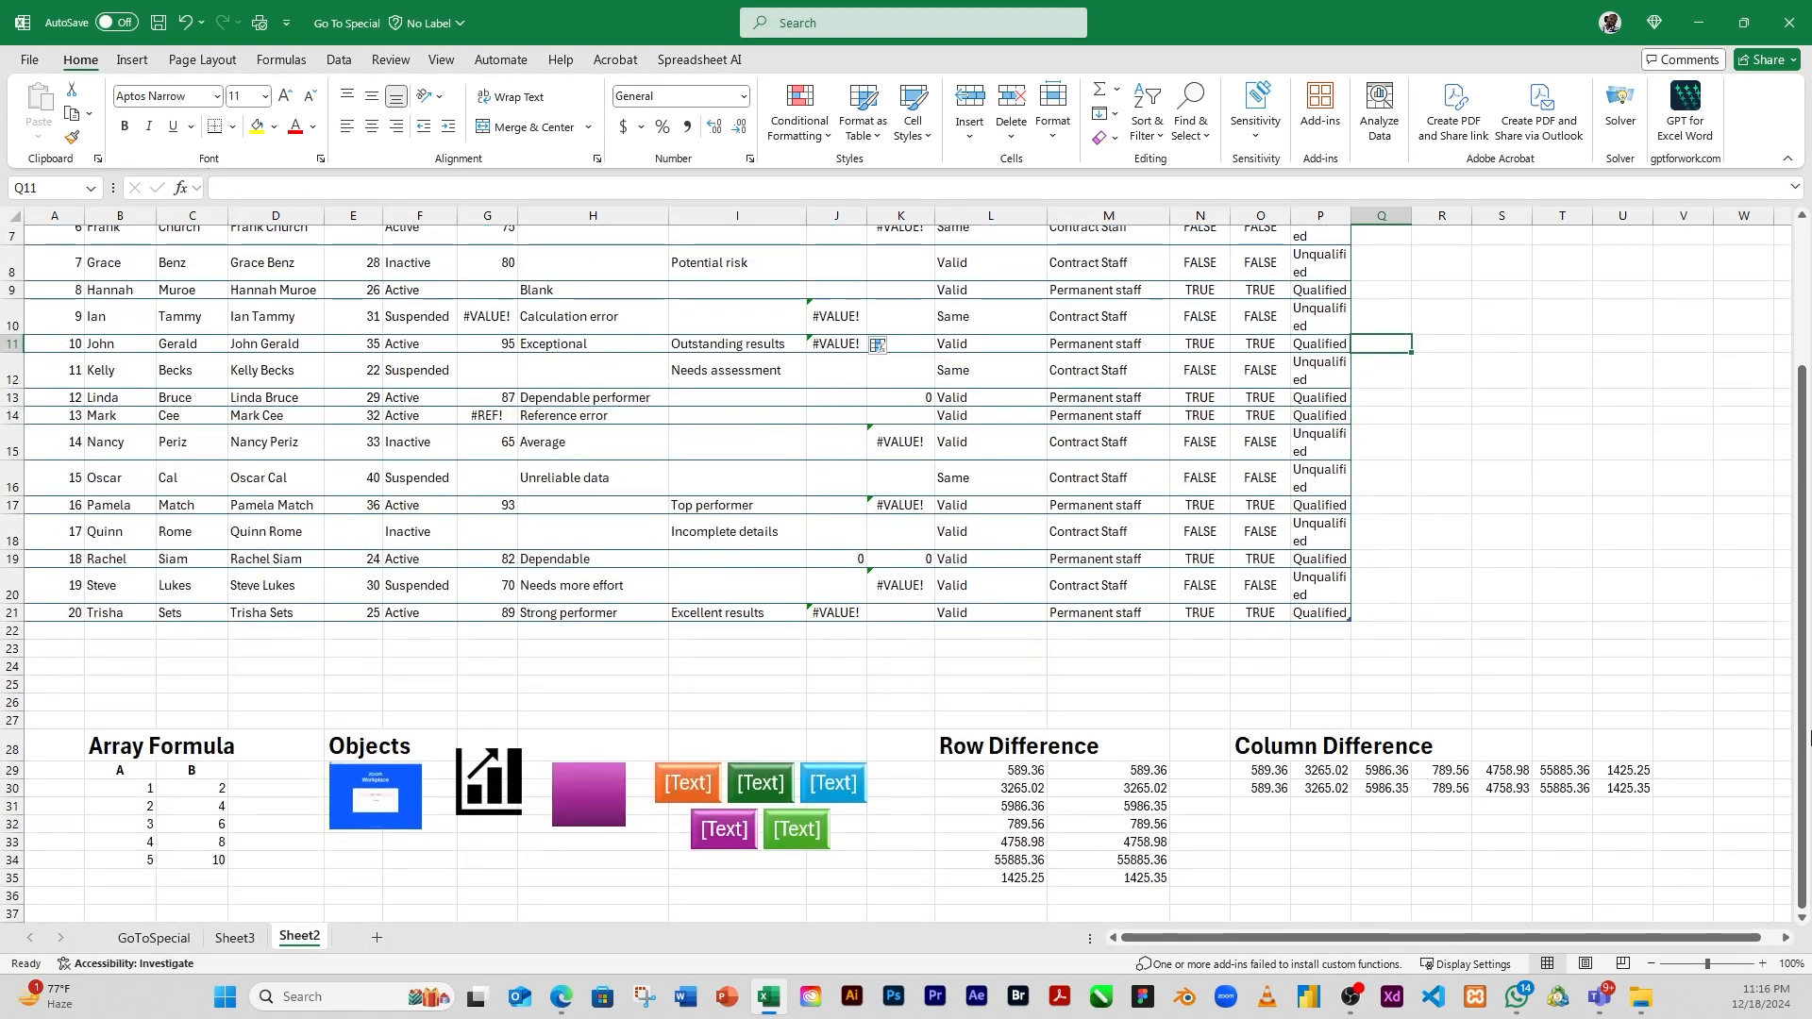
left_click(181, 808)
left_click(174, 779)
left_click(151, 807)
left_click(208, 791)
left_click_drag(208, 791, 216, 860)
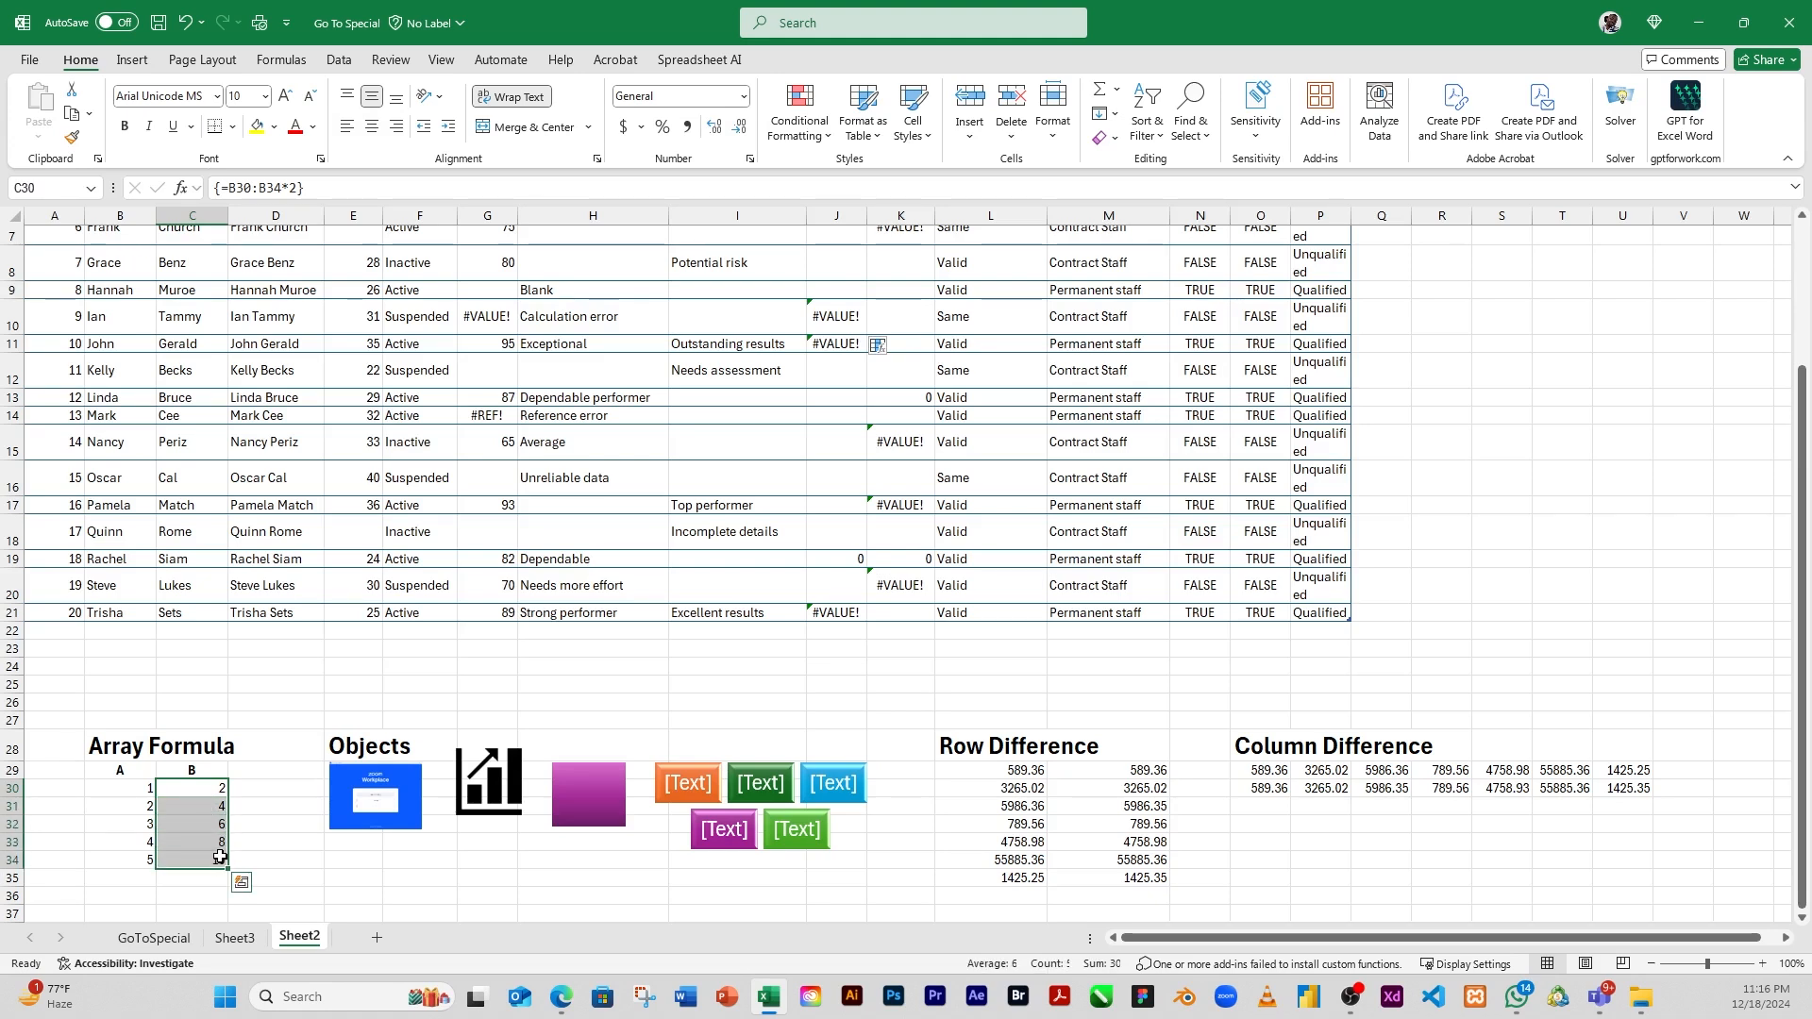
Try to re-enter =B30:B34*2 as an ordinary formula in array cell C30, and cancel the edit
left_click(321, 185)
left_click_drag(294, 187, 224, 187)
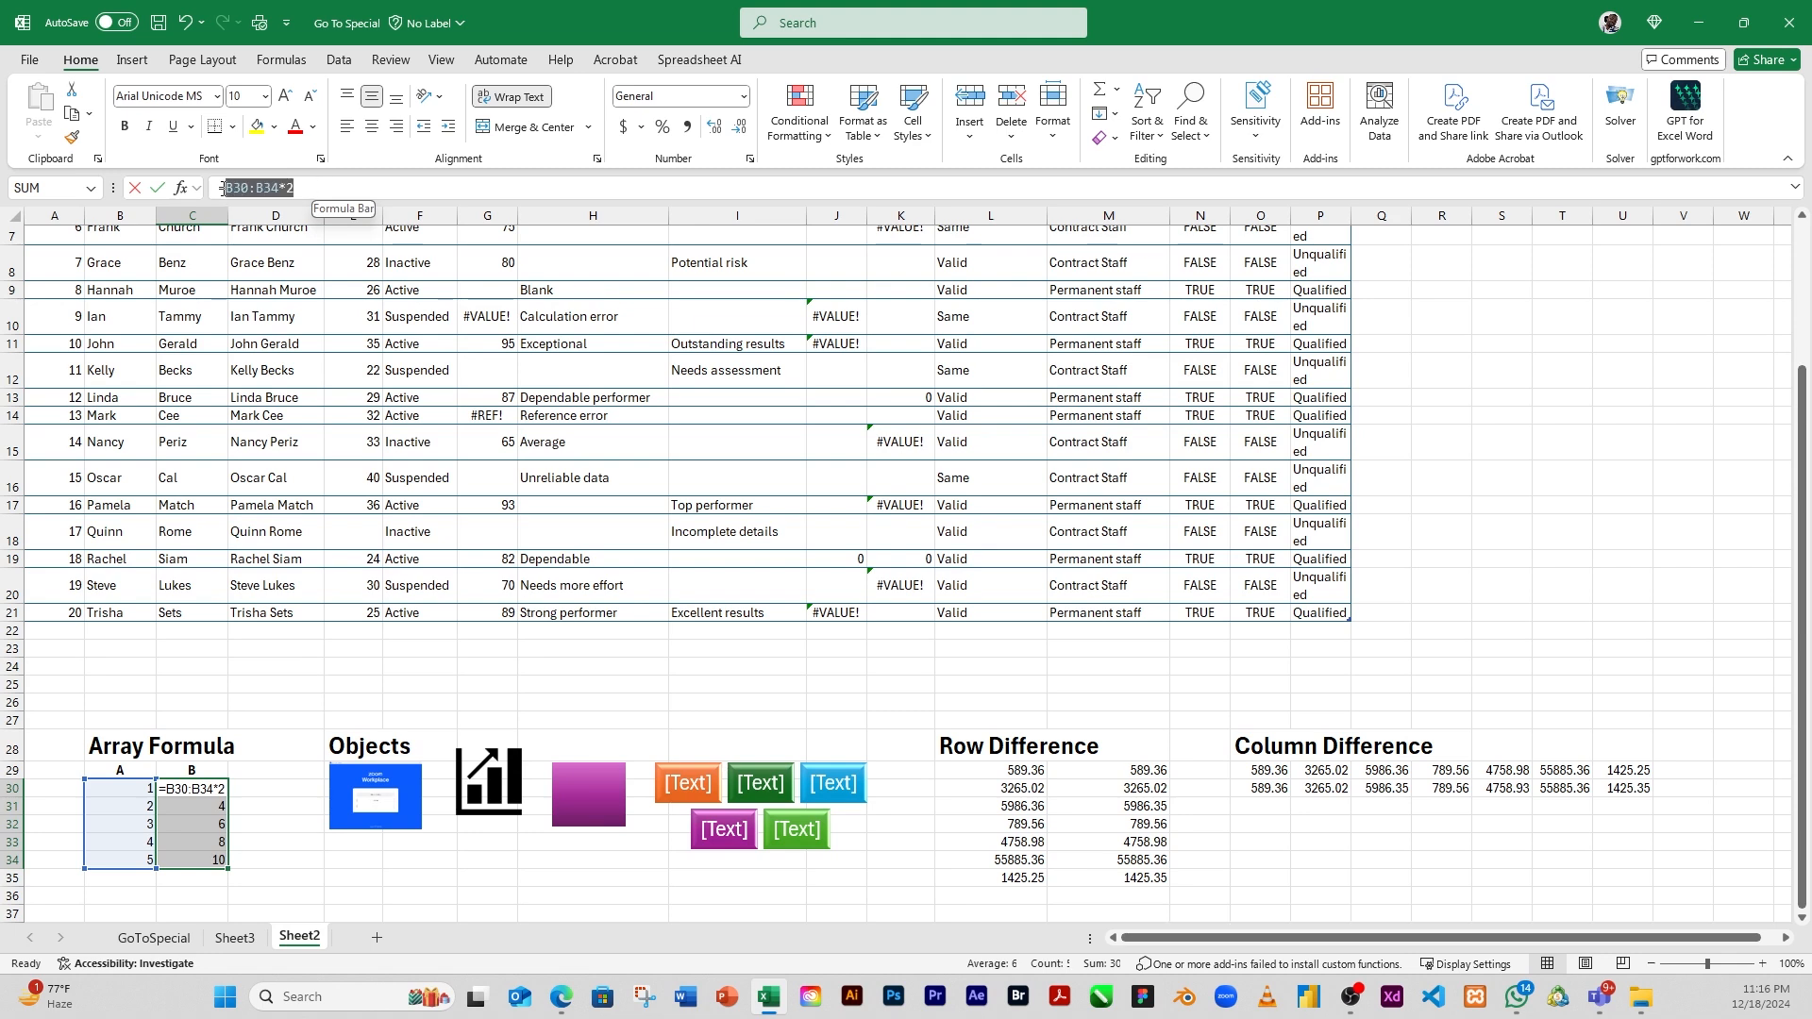
left_click(317, 189)
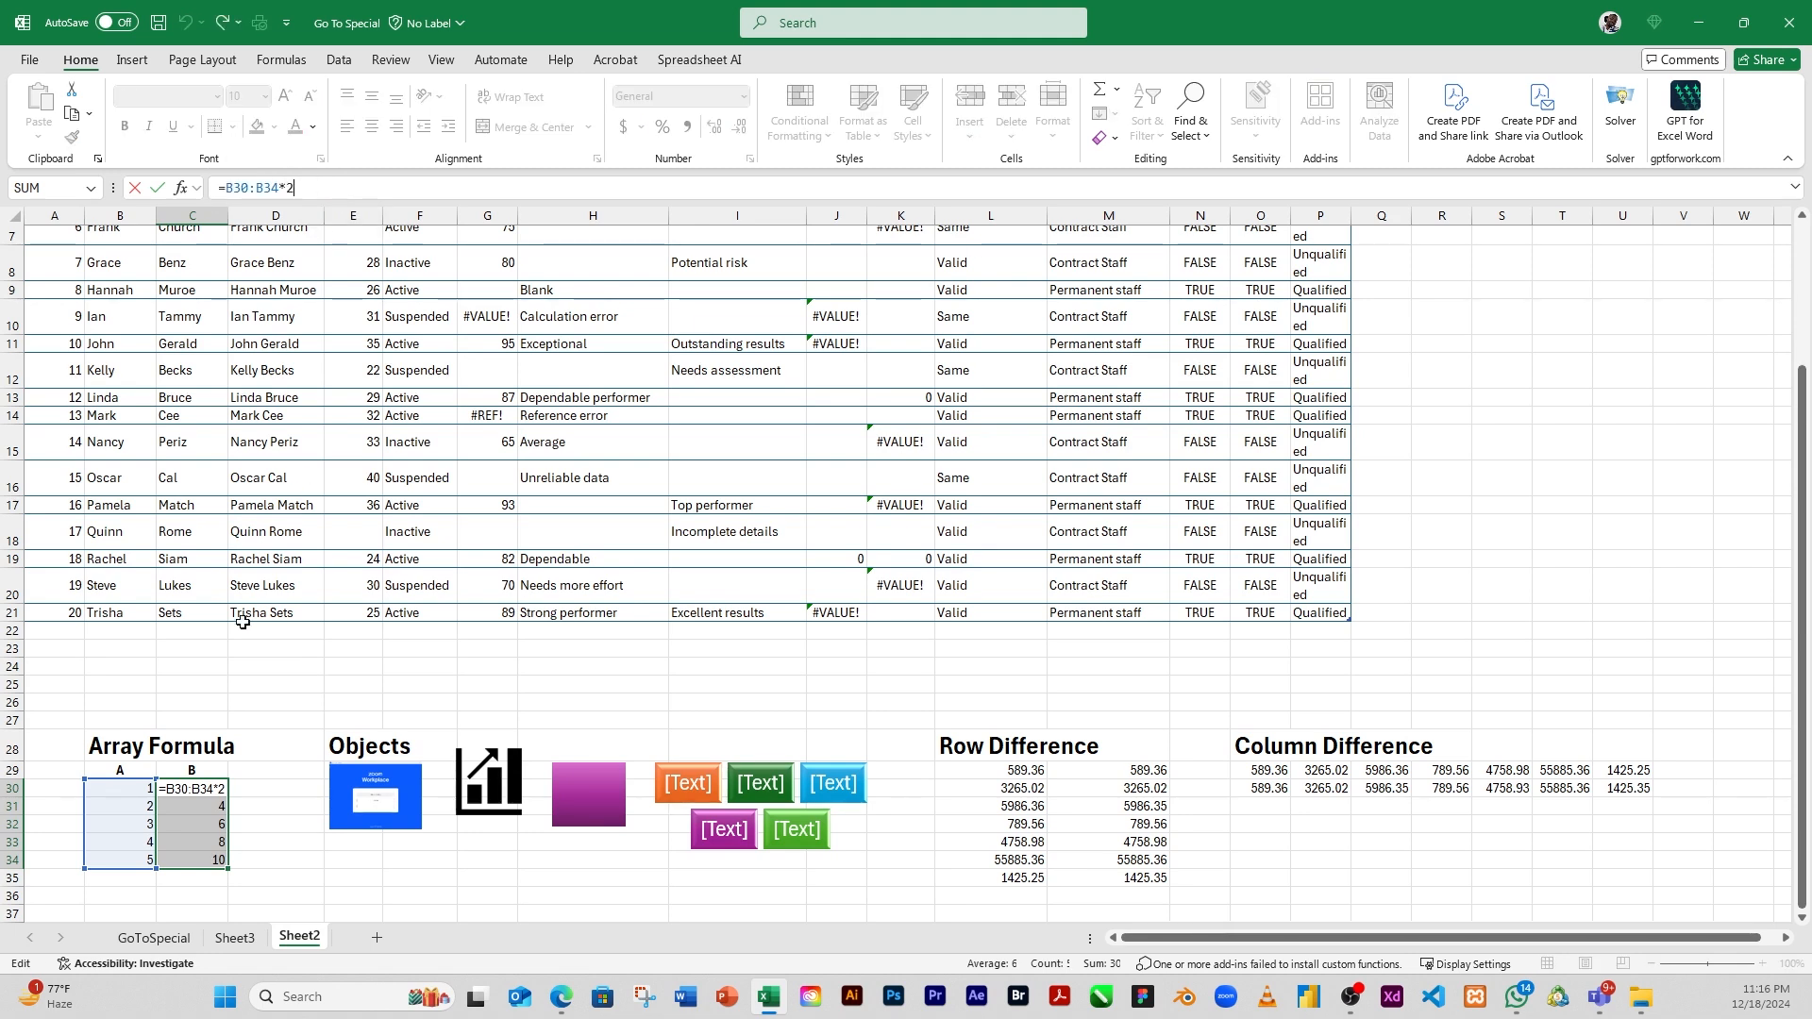
key("Return")
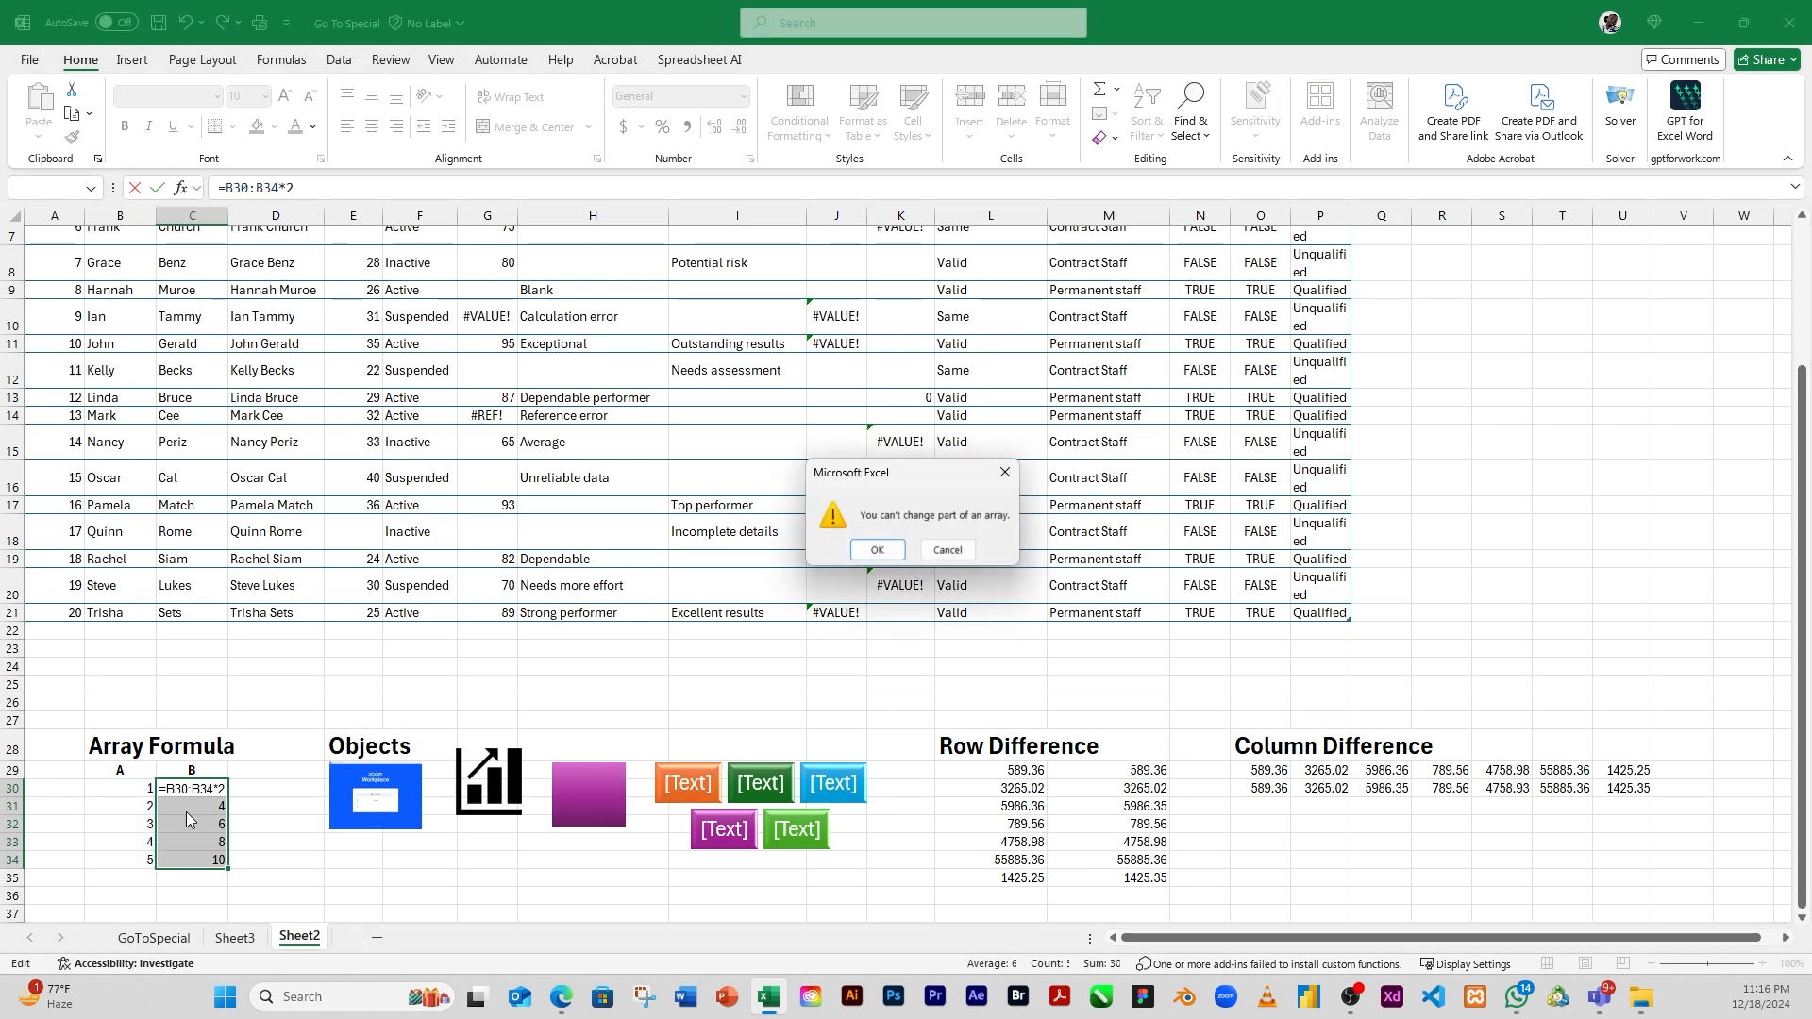
left_click(947, 551)
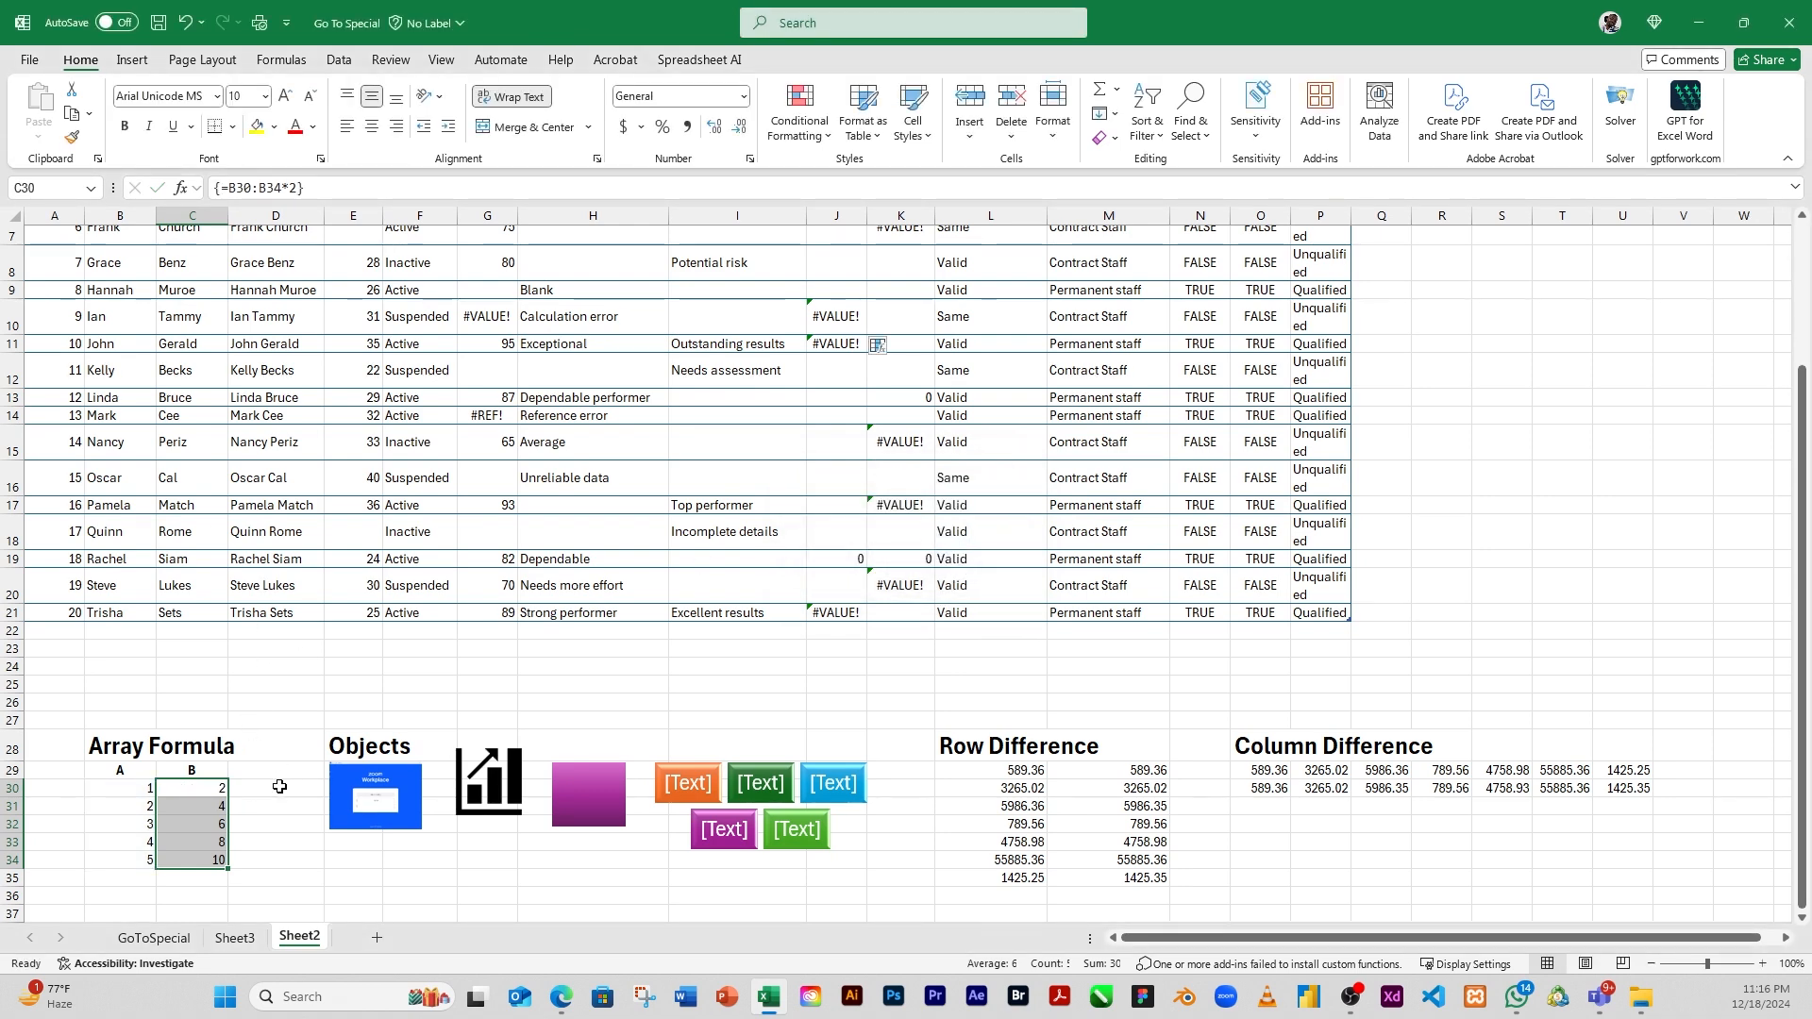
Examine the source values B30:B34, the array results C30:C34 and the formula in C31, ending on empty cell D29
left_click(215, 790)
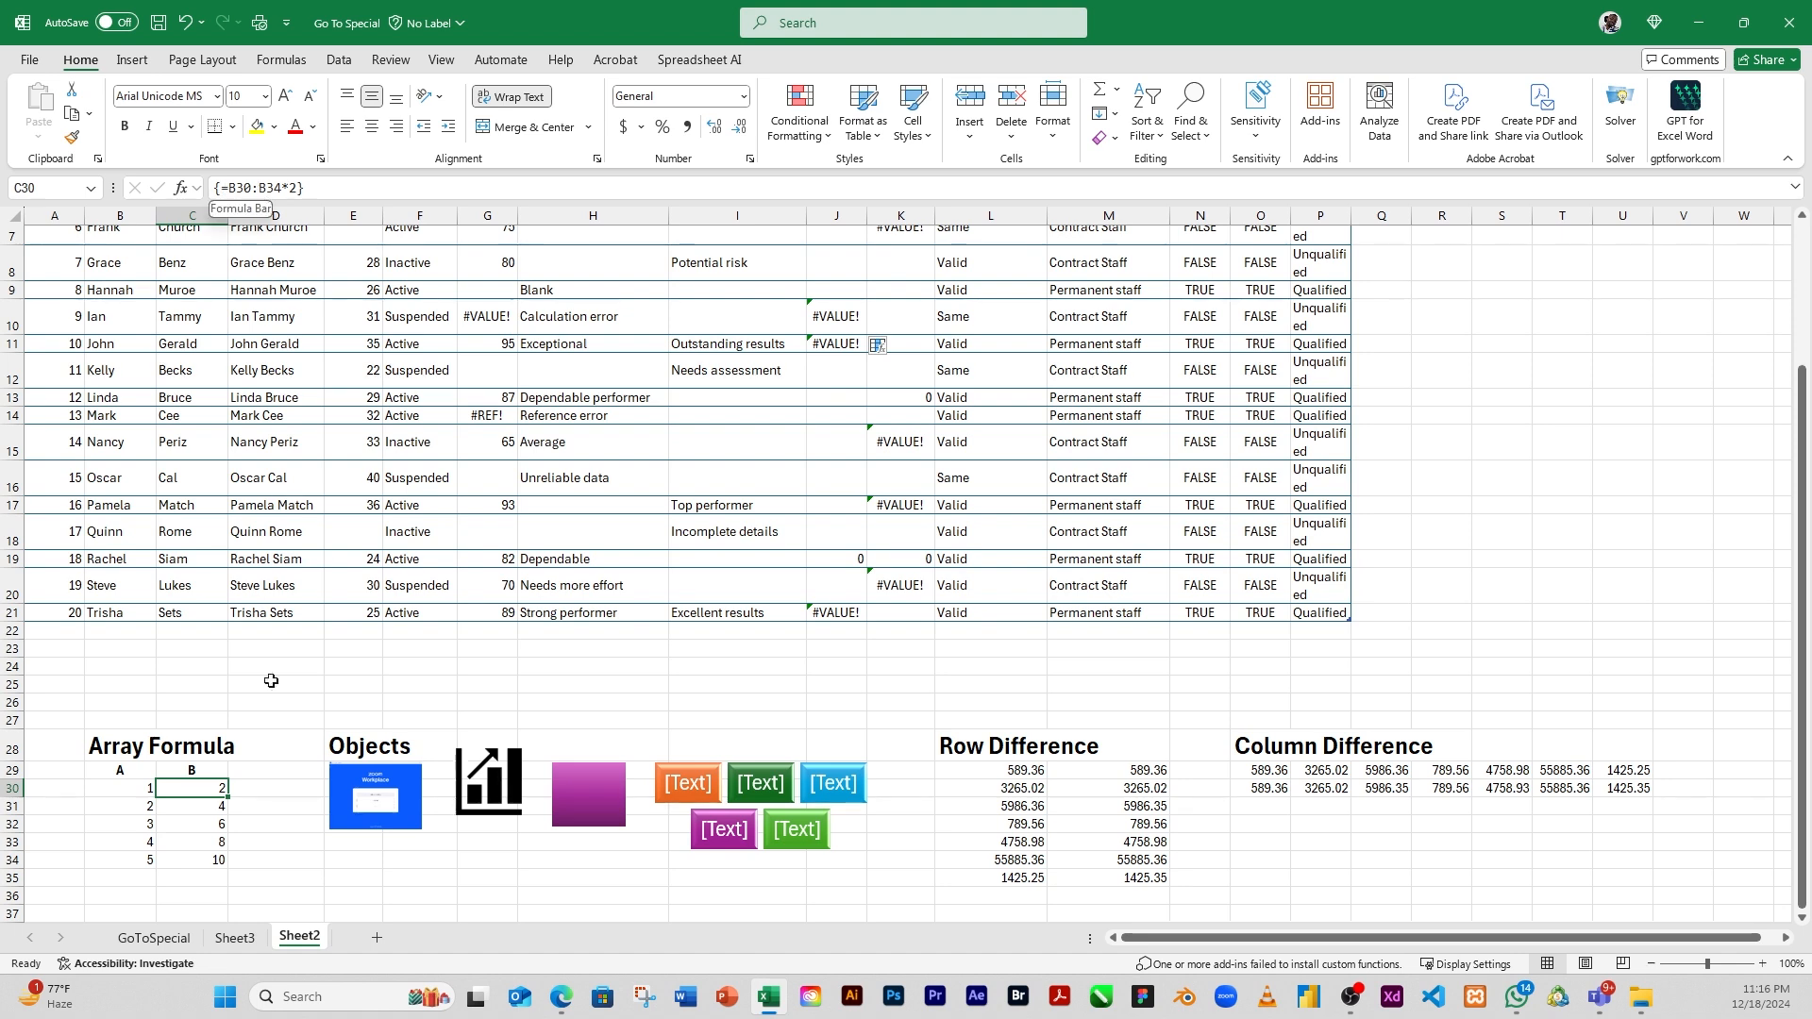
left_click_drag(143, 793, 142, 857)
left_click(135, 789)
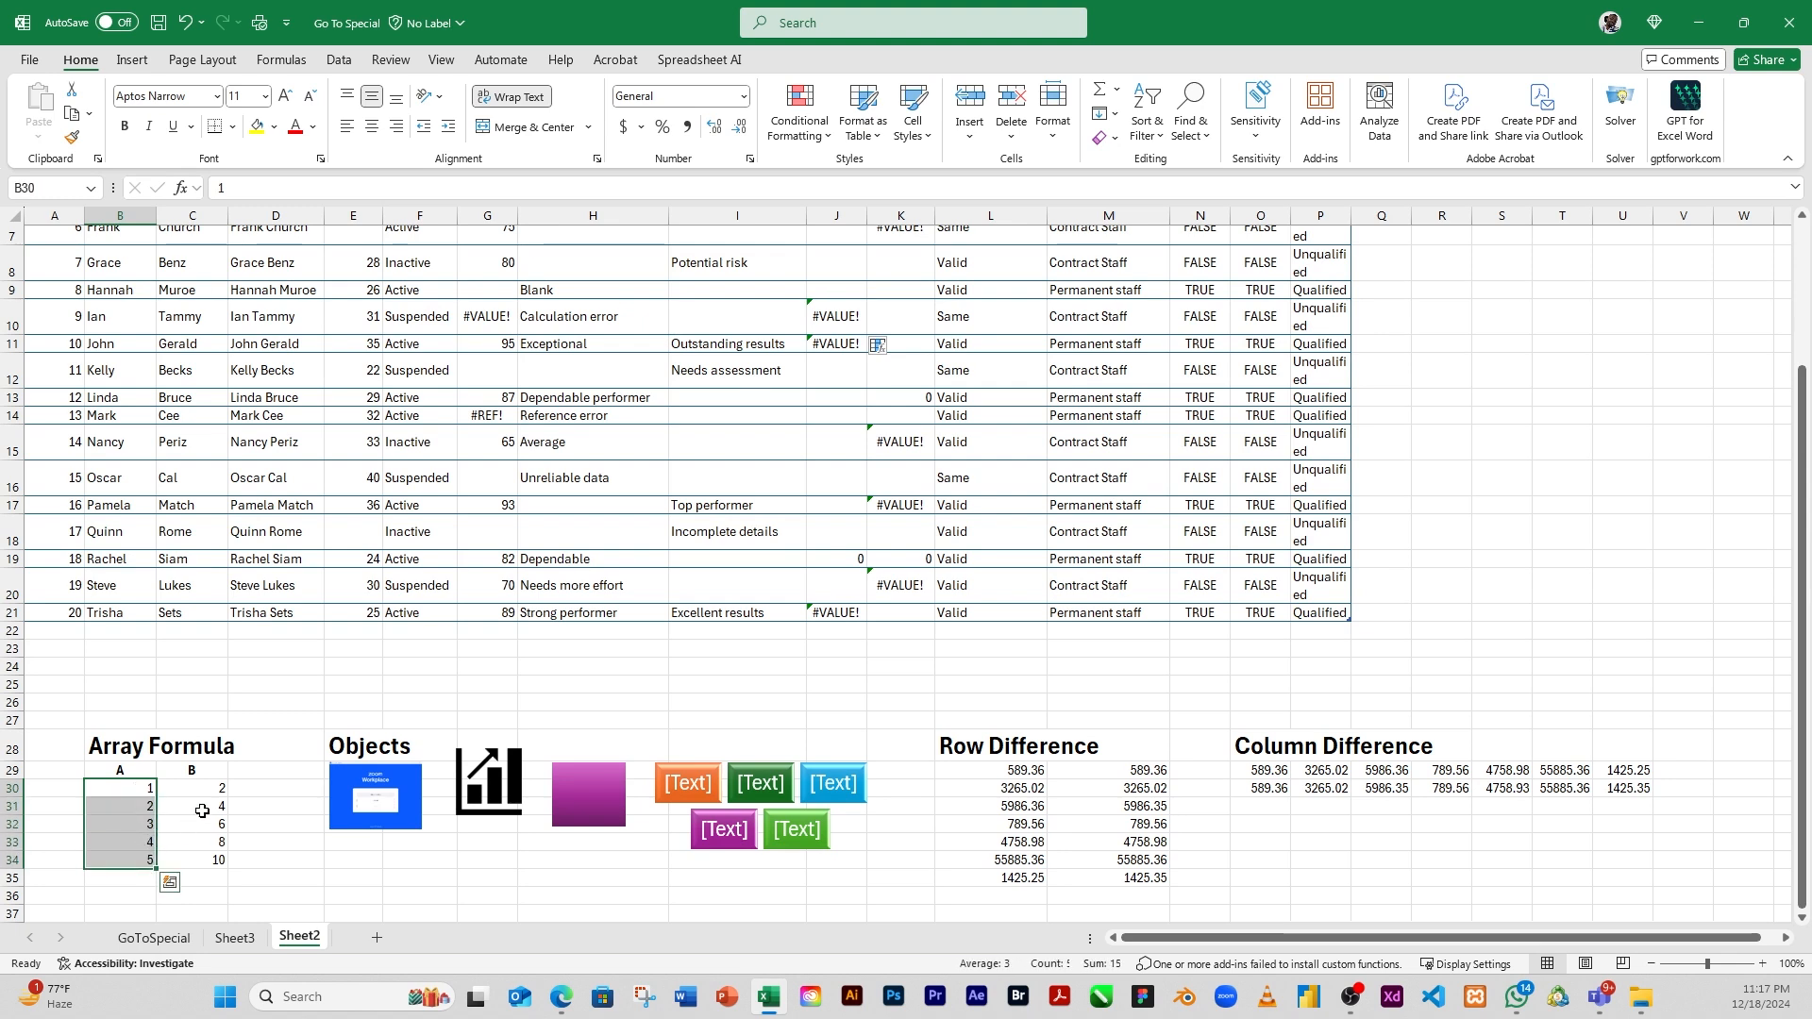
left_click_drag(206, 793, 207, 861)
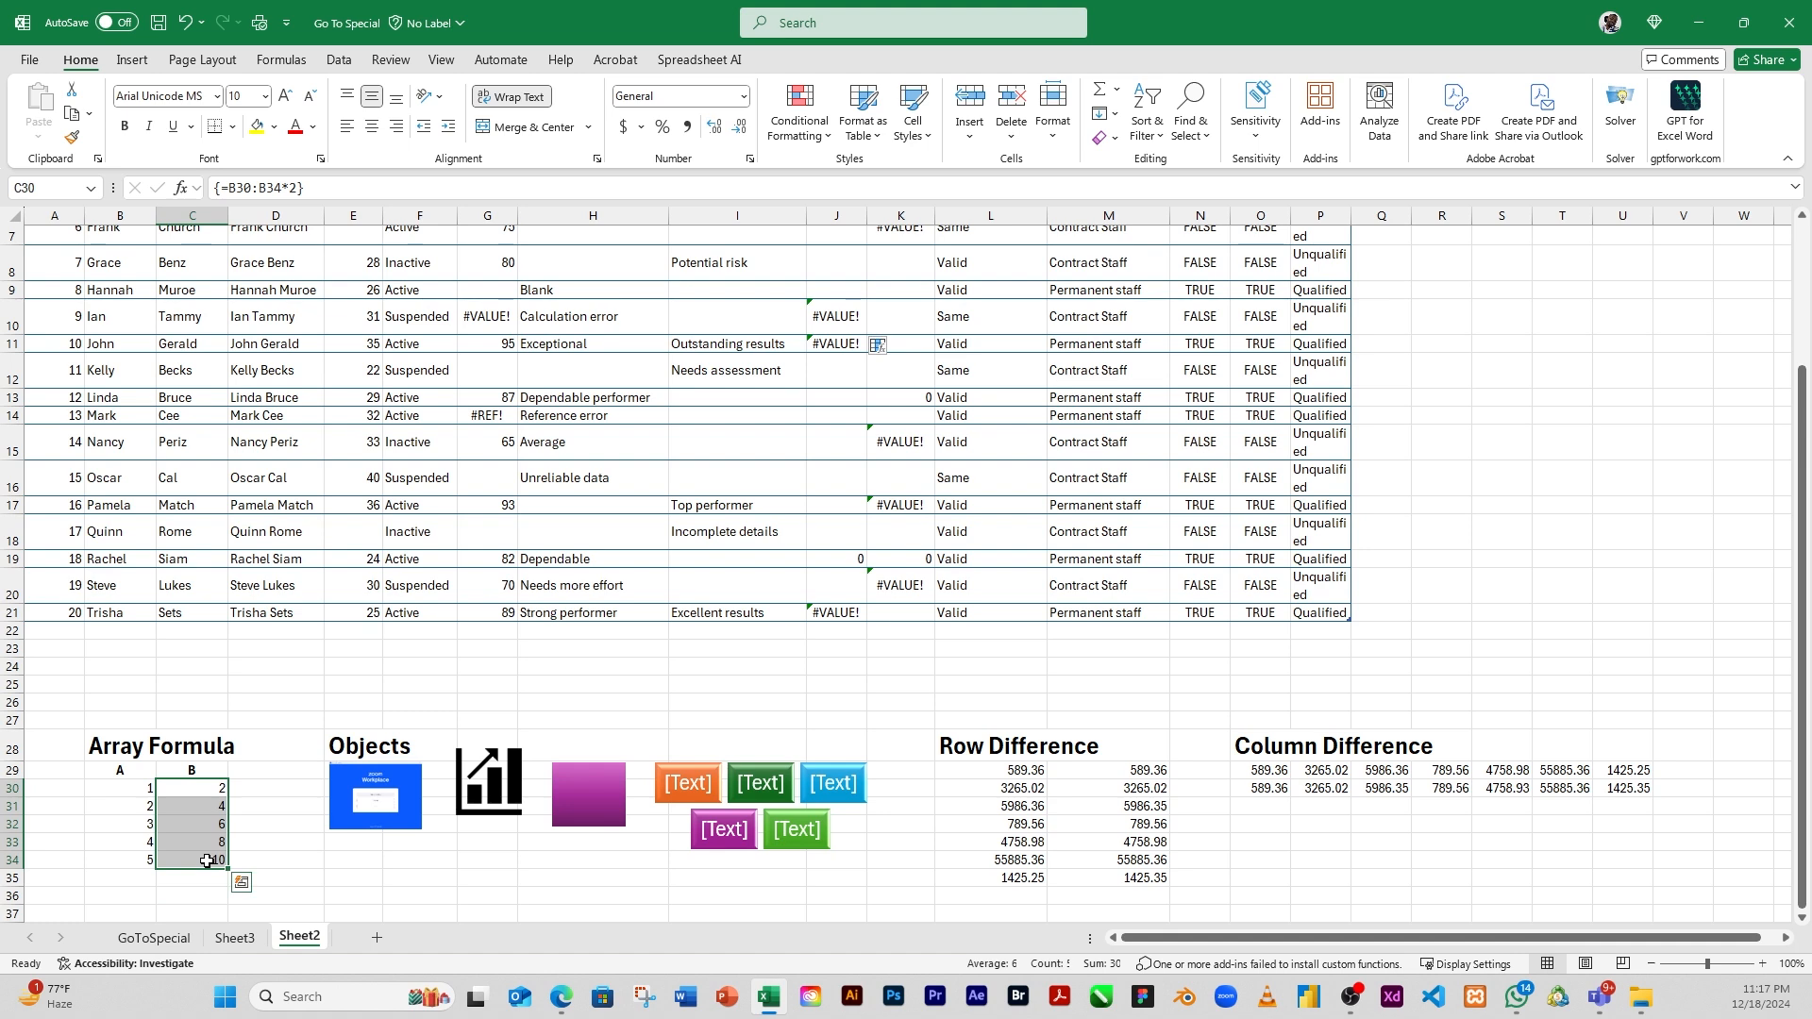
left_click(209, 807)
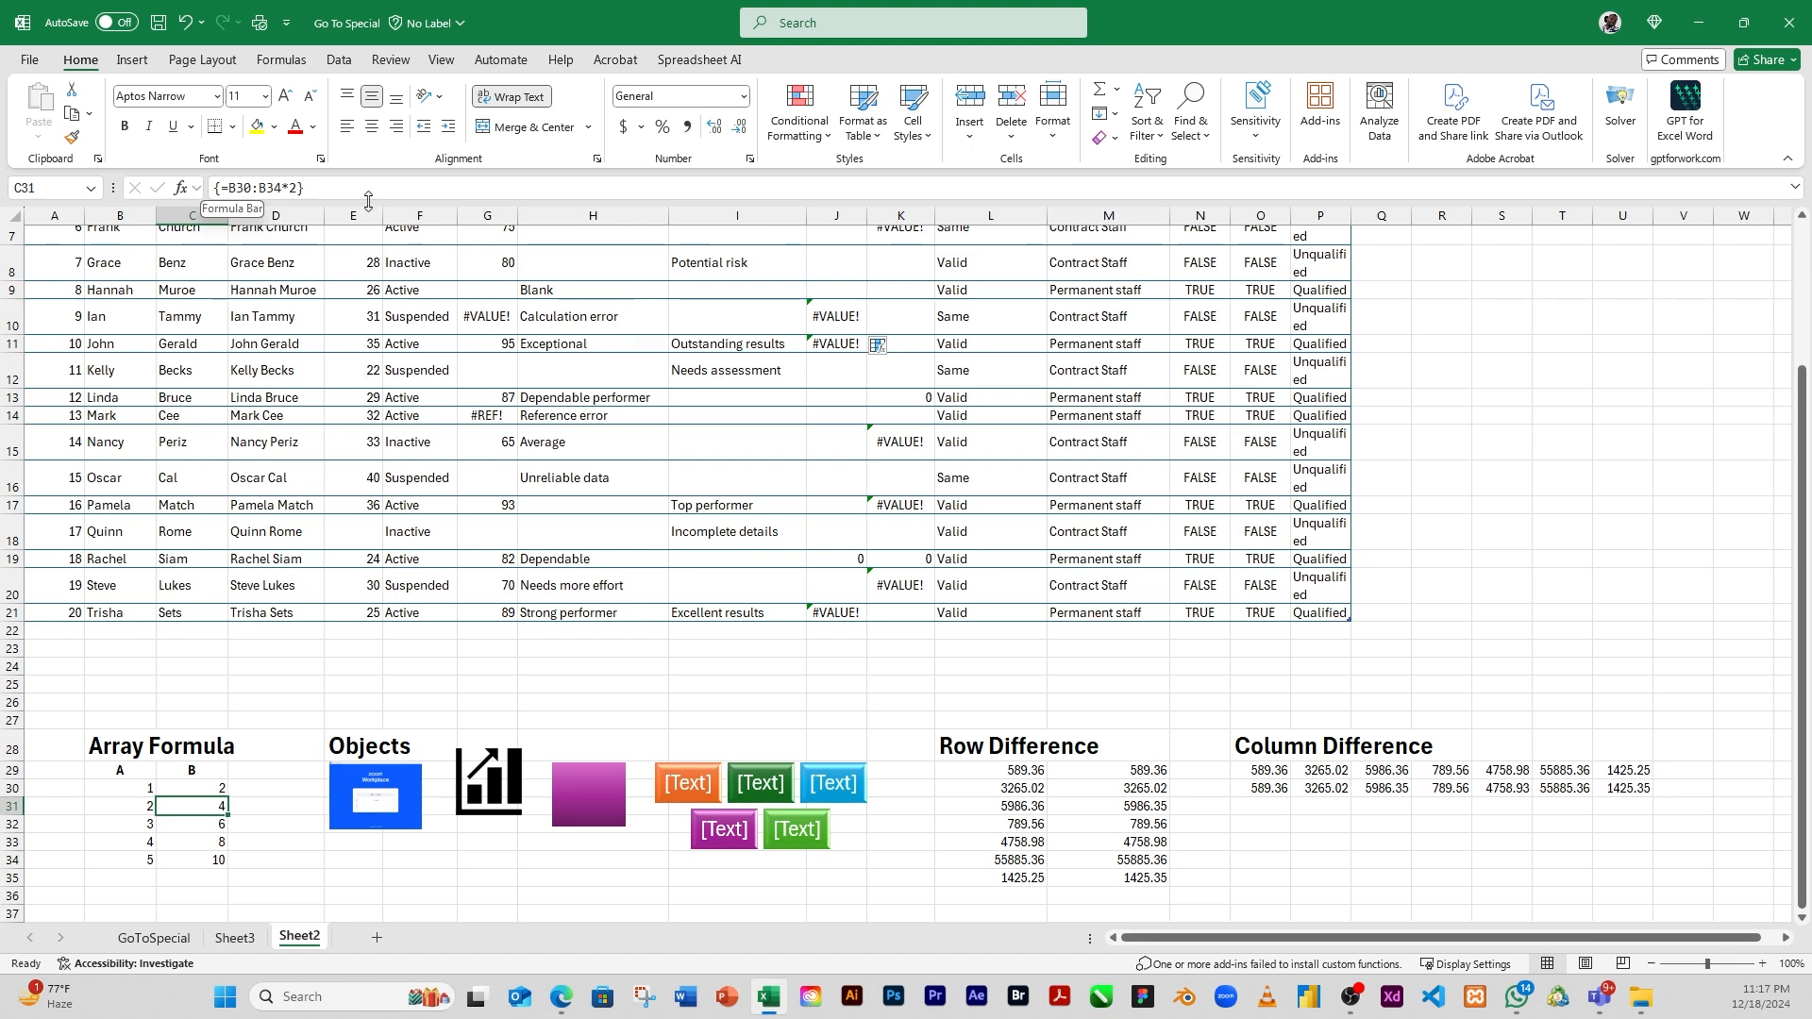
left_click(256, 772)
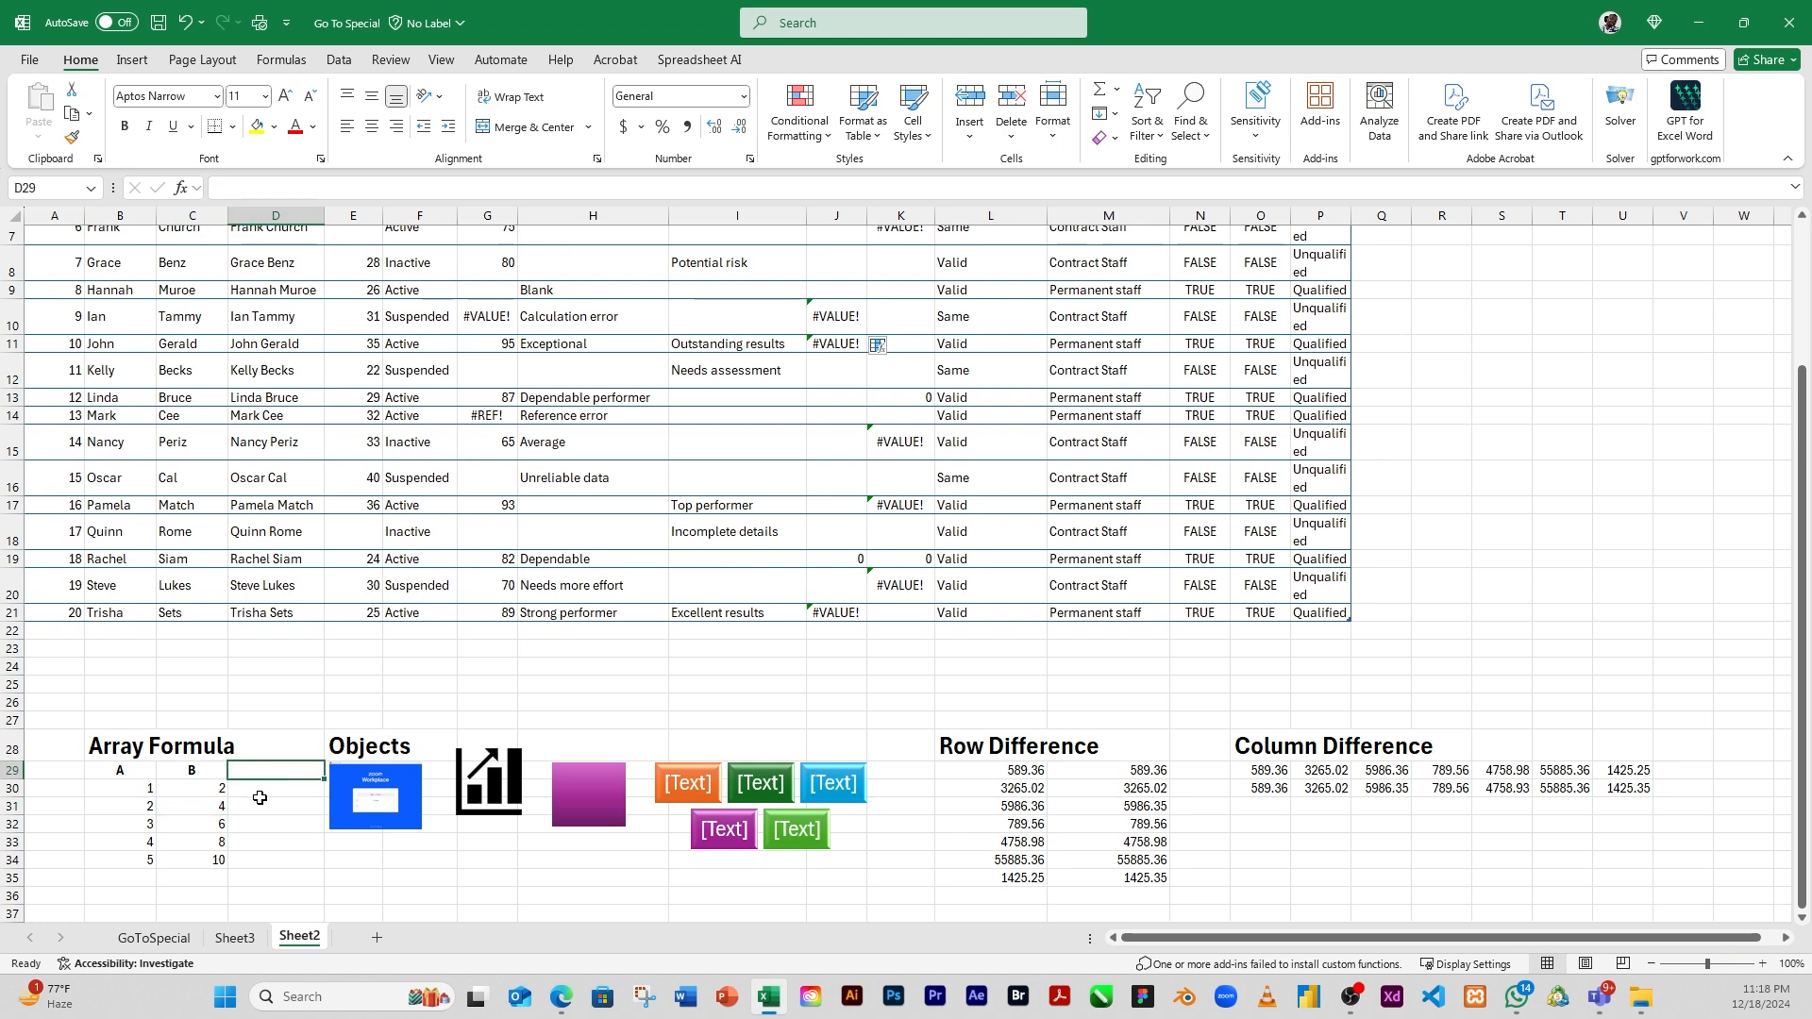
Select the current array containing cell C30 with Go To Special, and clear the selection by moving to C28
left_click(192, 796)
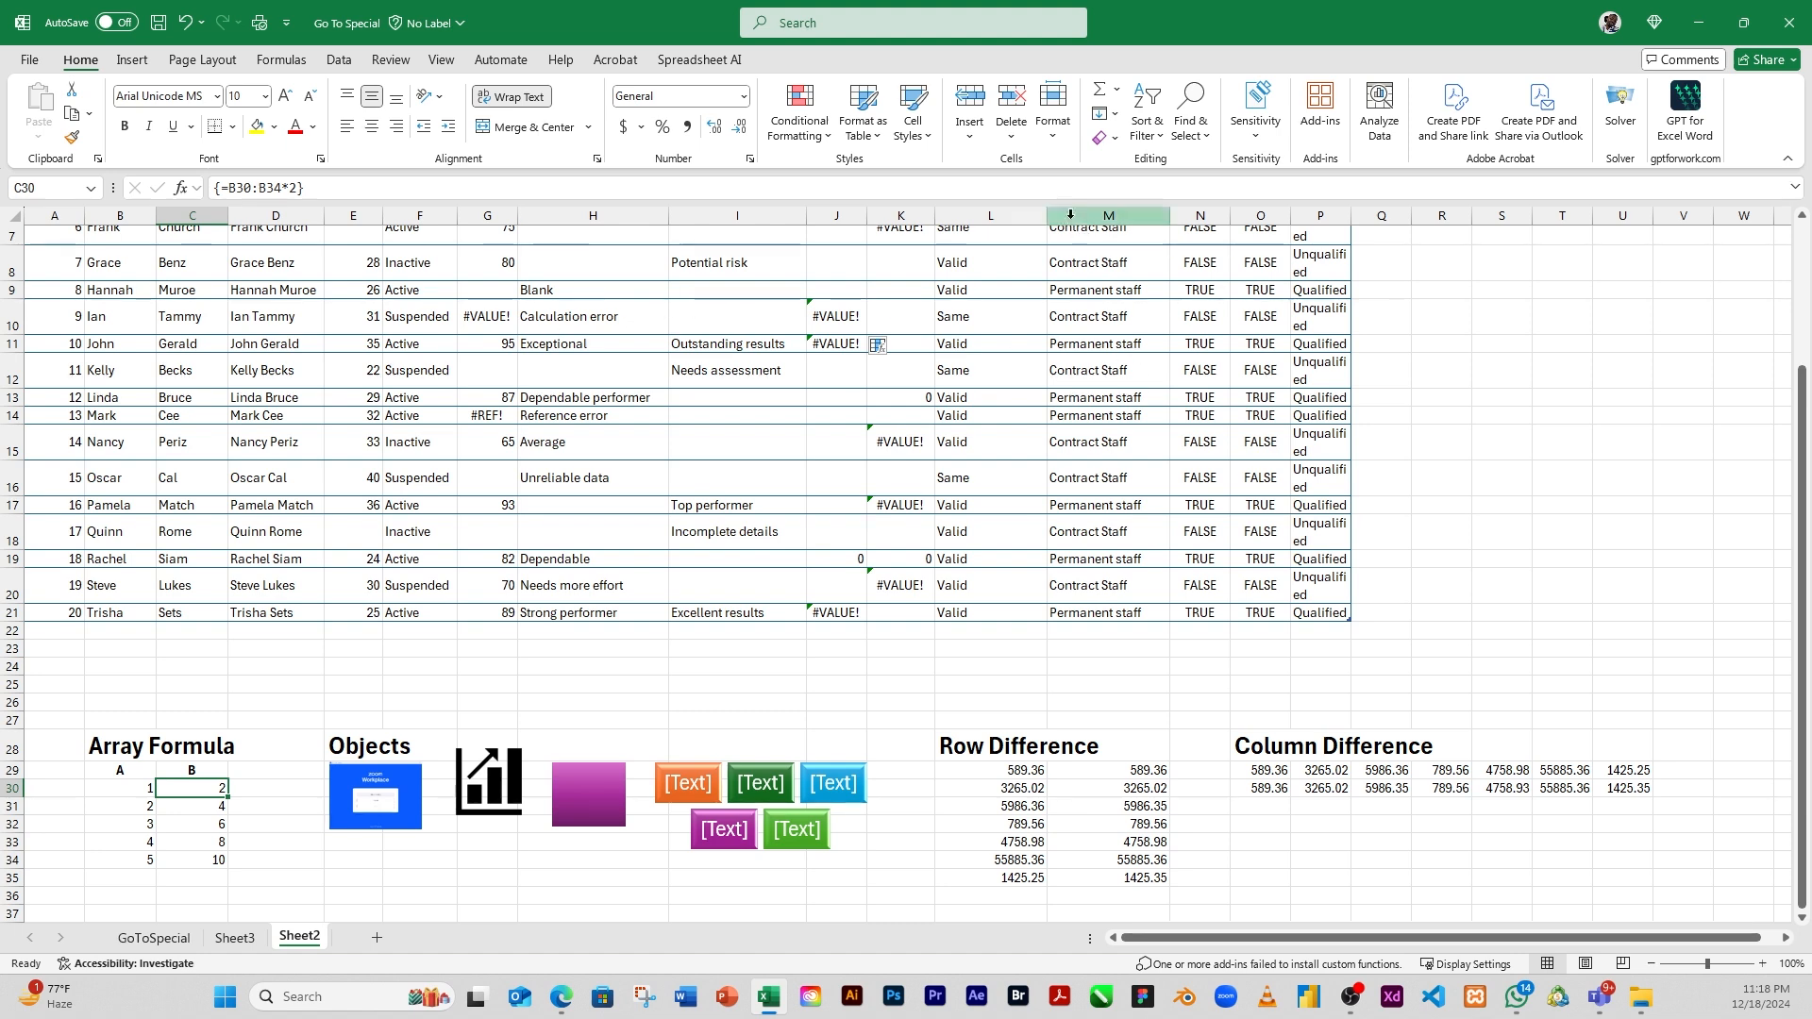
left_click(1206, 138)
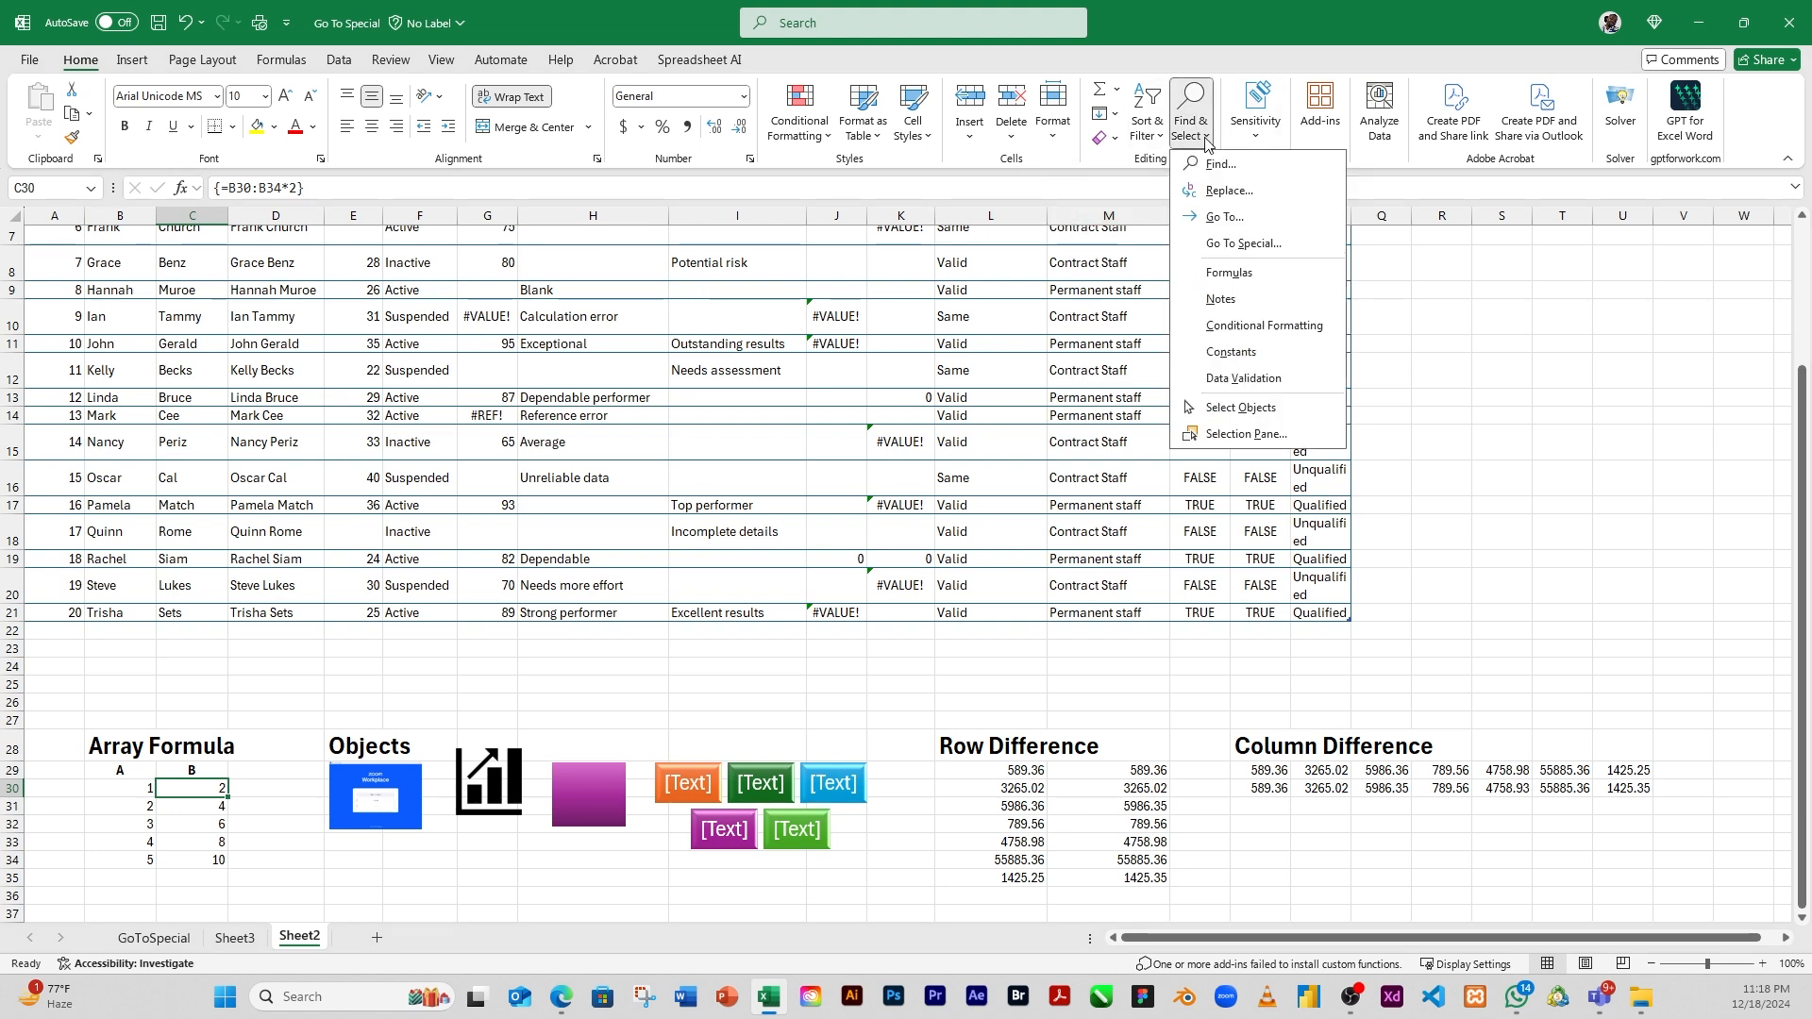
left_click(1239, 245)
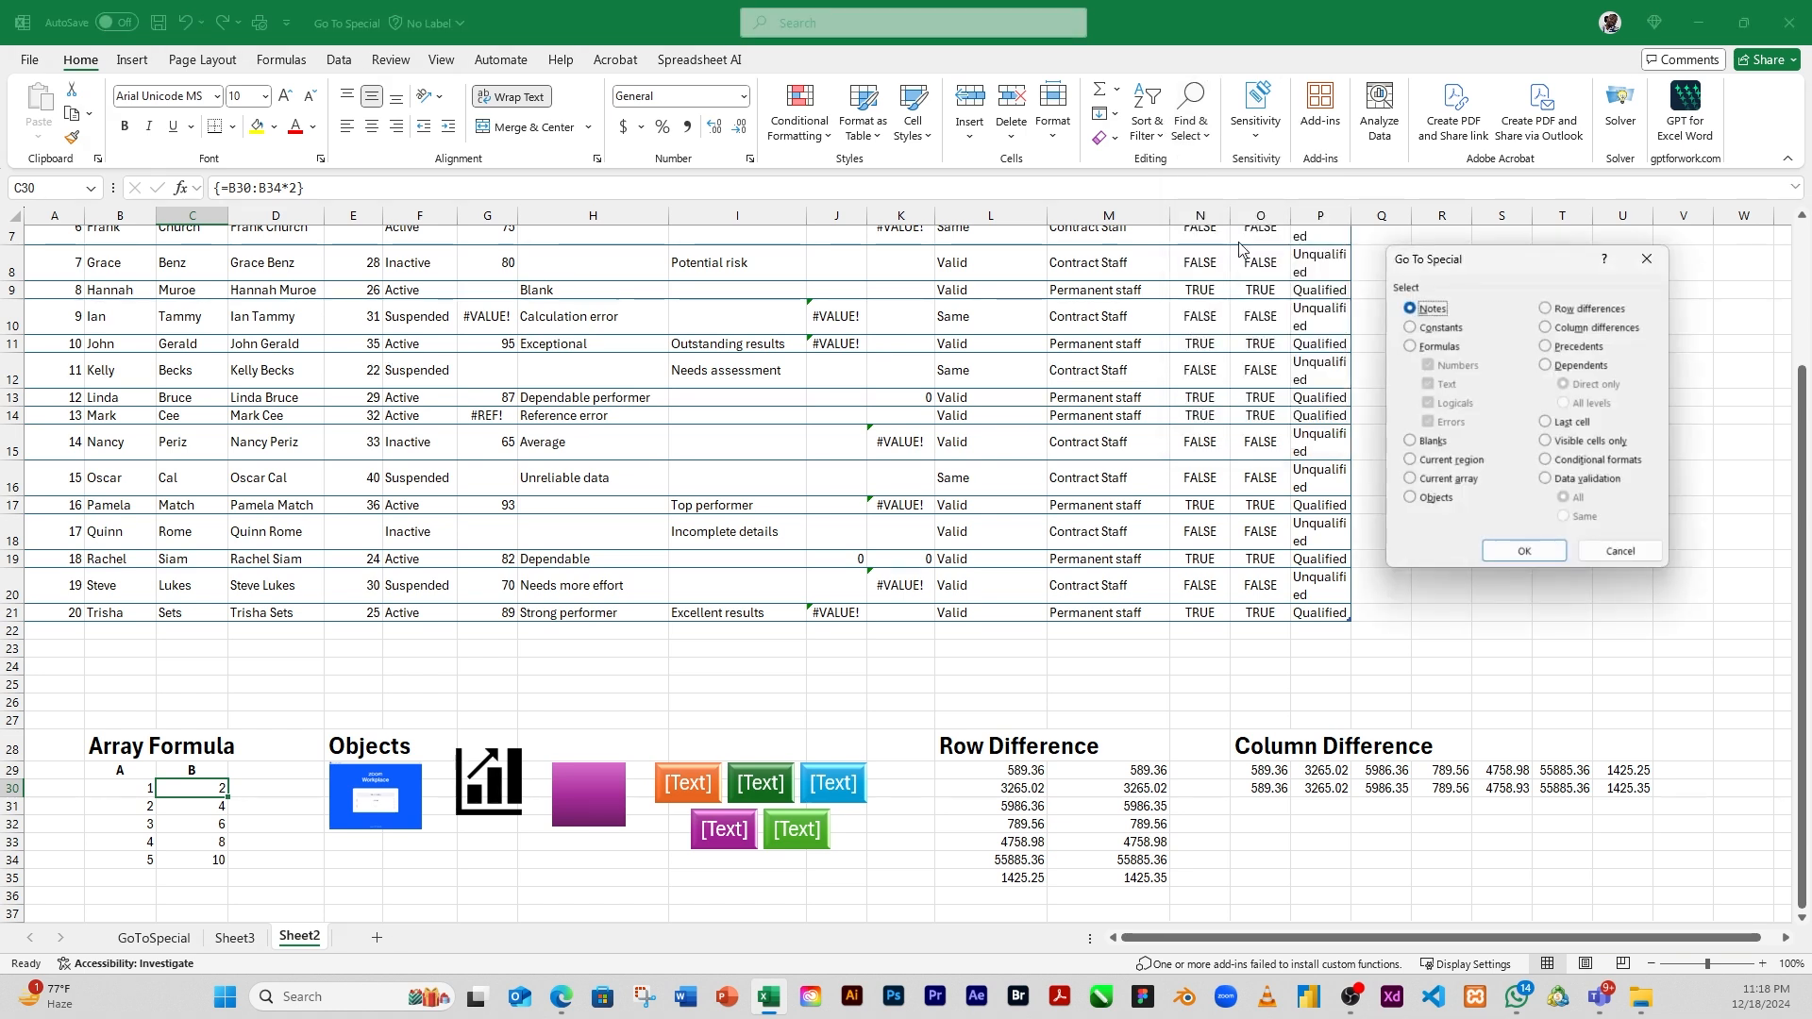
left_click(1411, 479)
left_click(1538, 557)
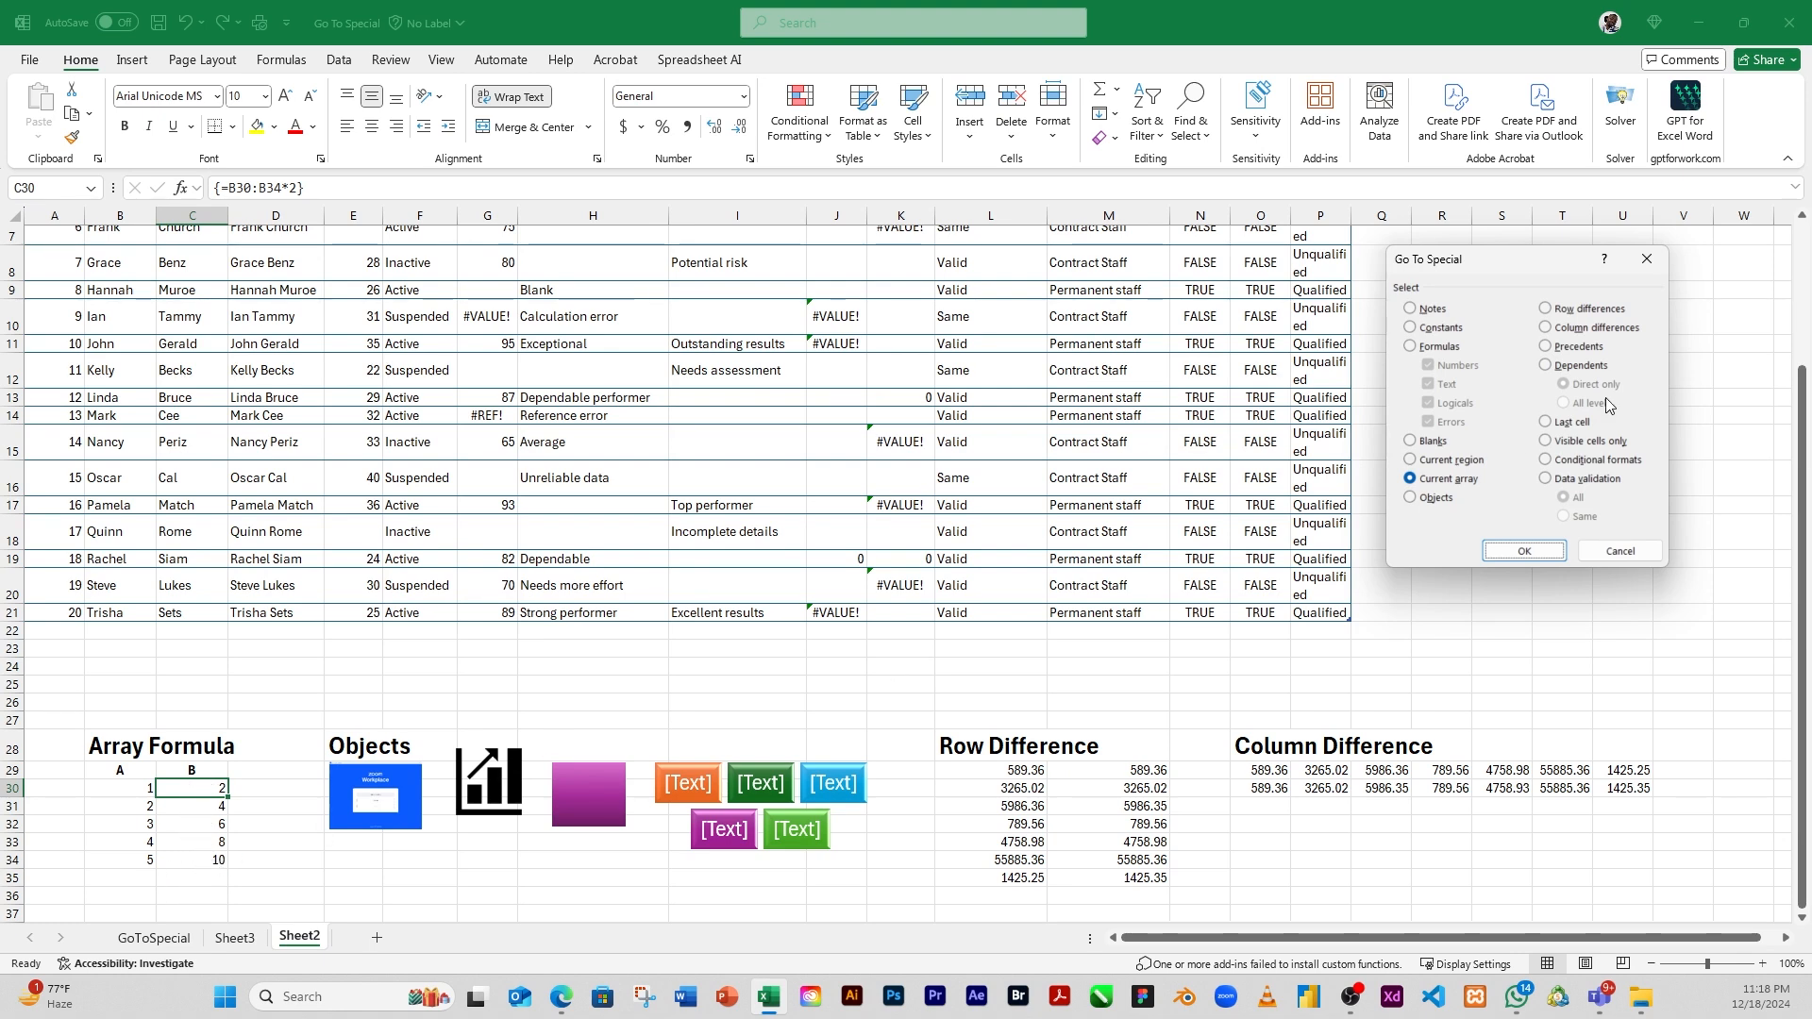
left_click(1523, 552)
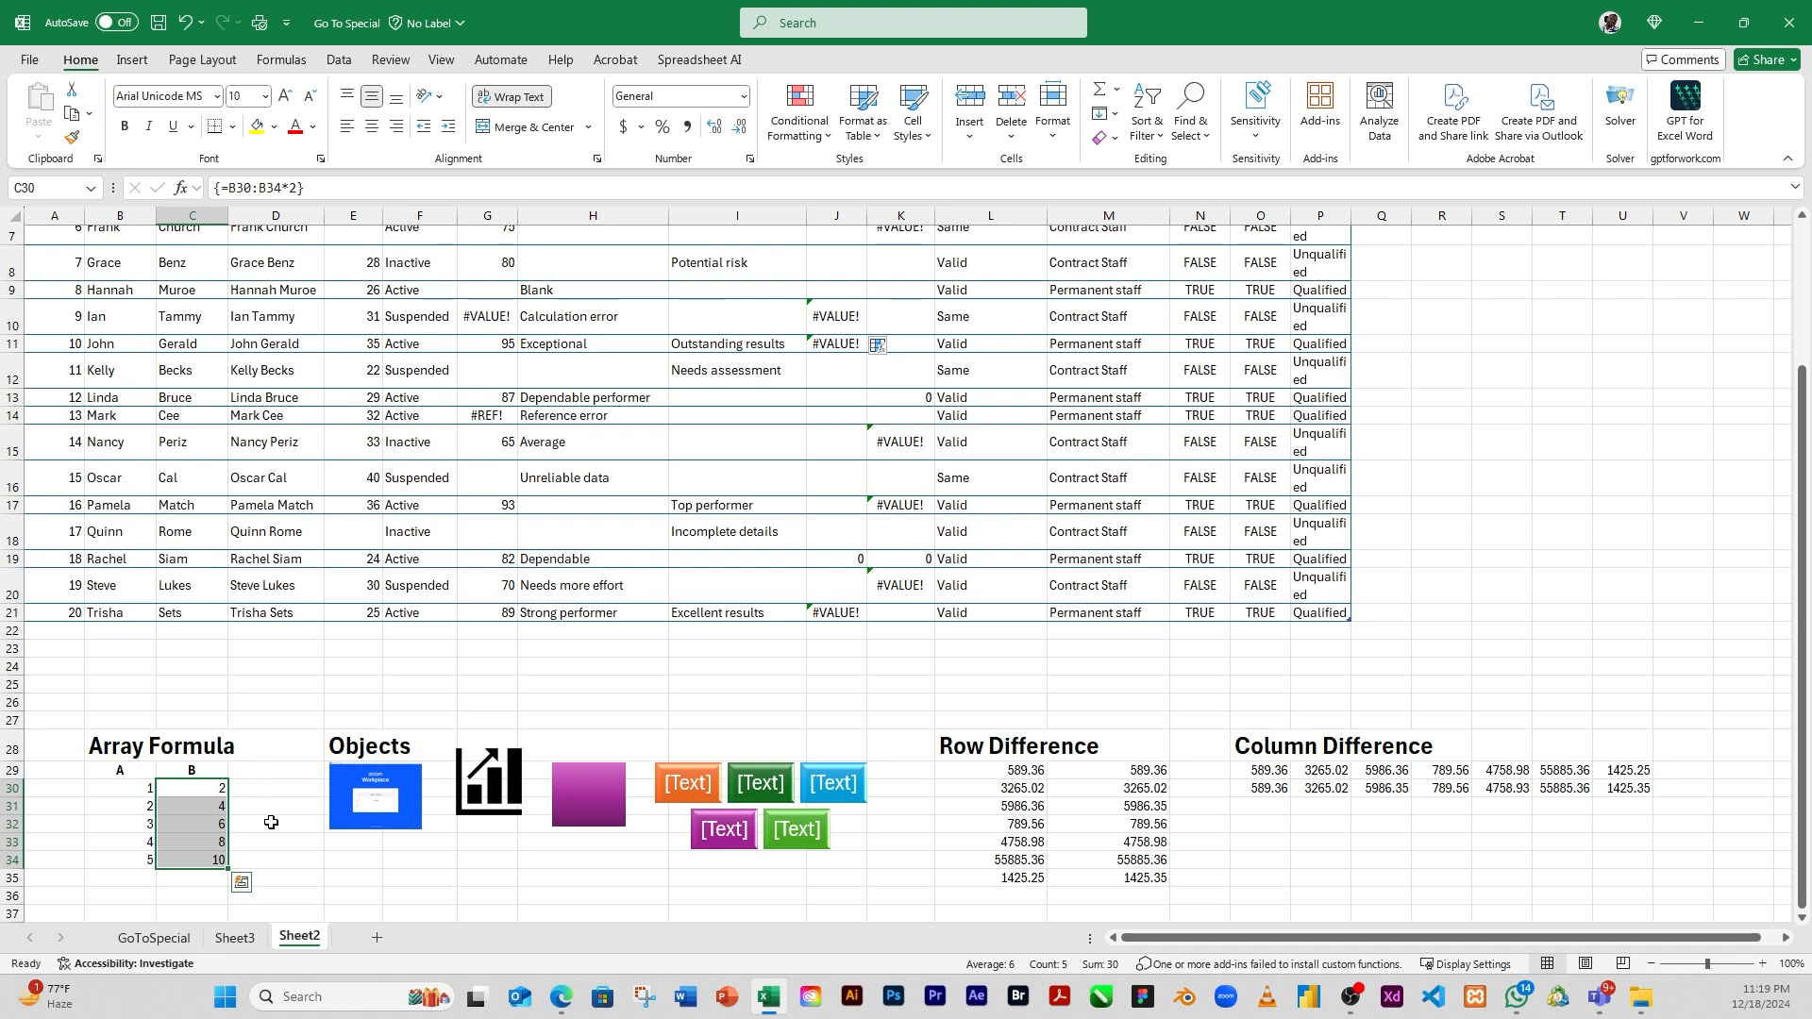
left_click(224, 753)
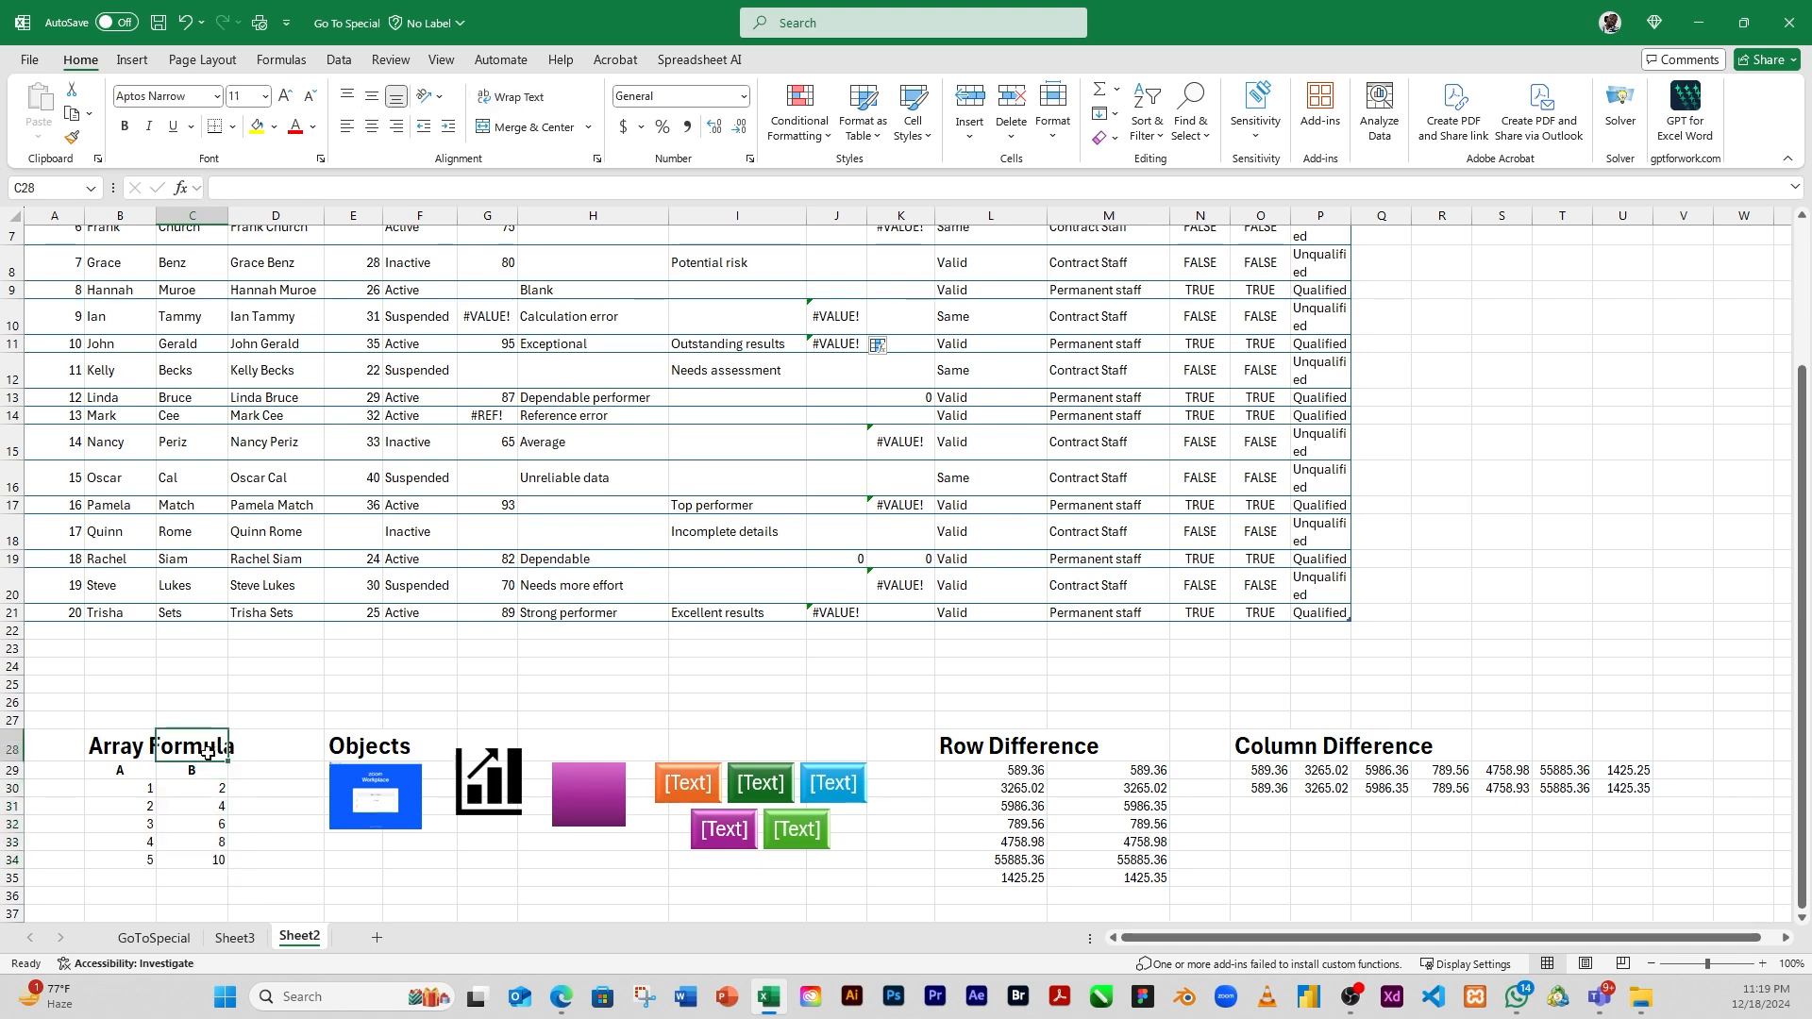
left_click(1205, 149)
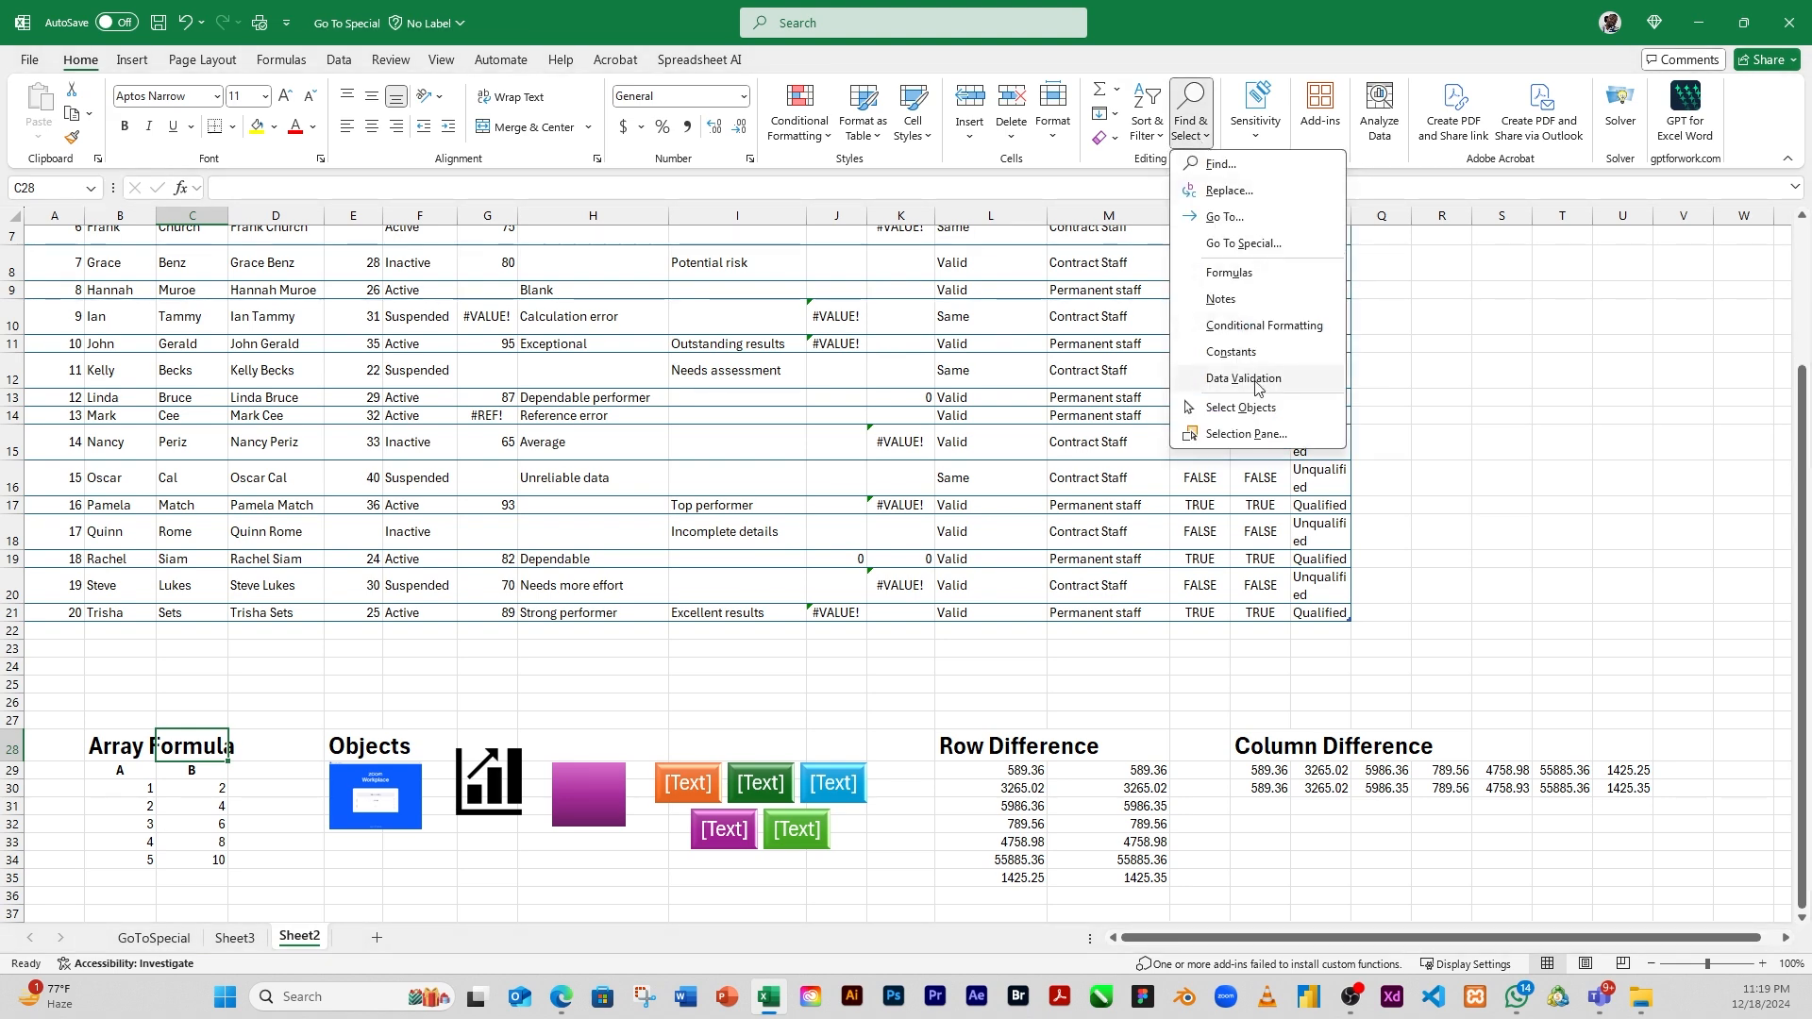
left_click(1241, 236)
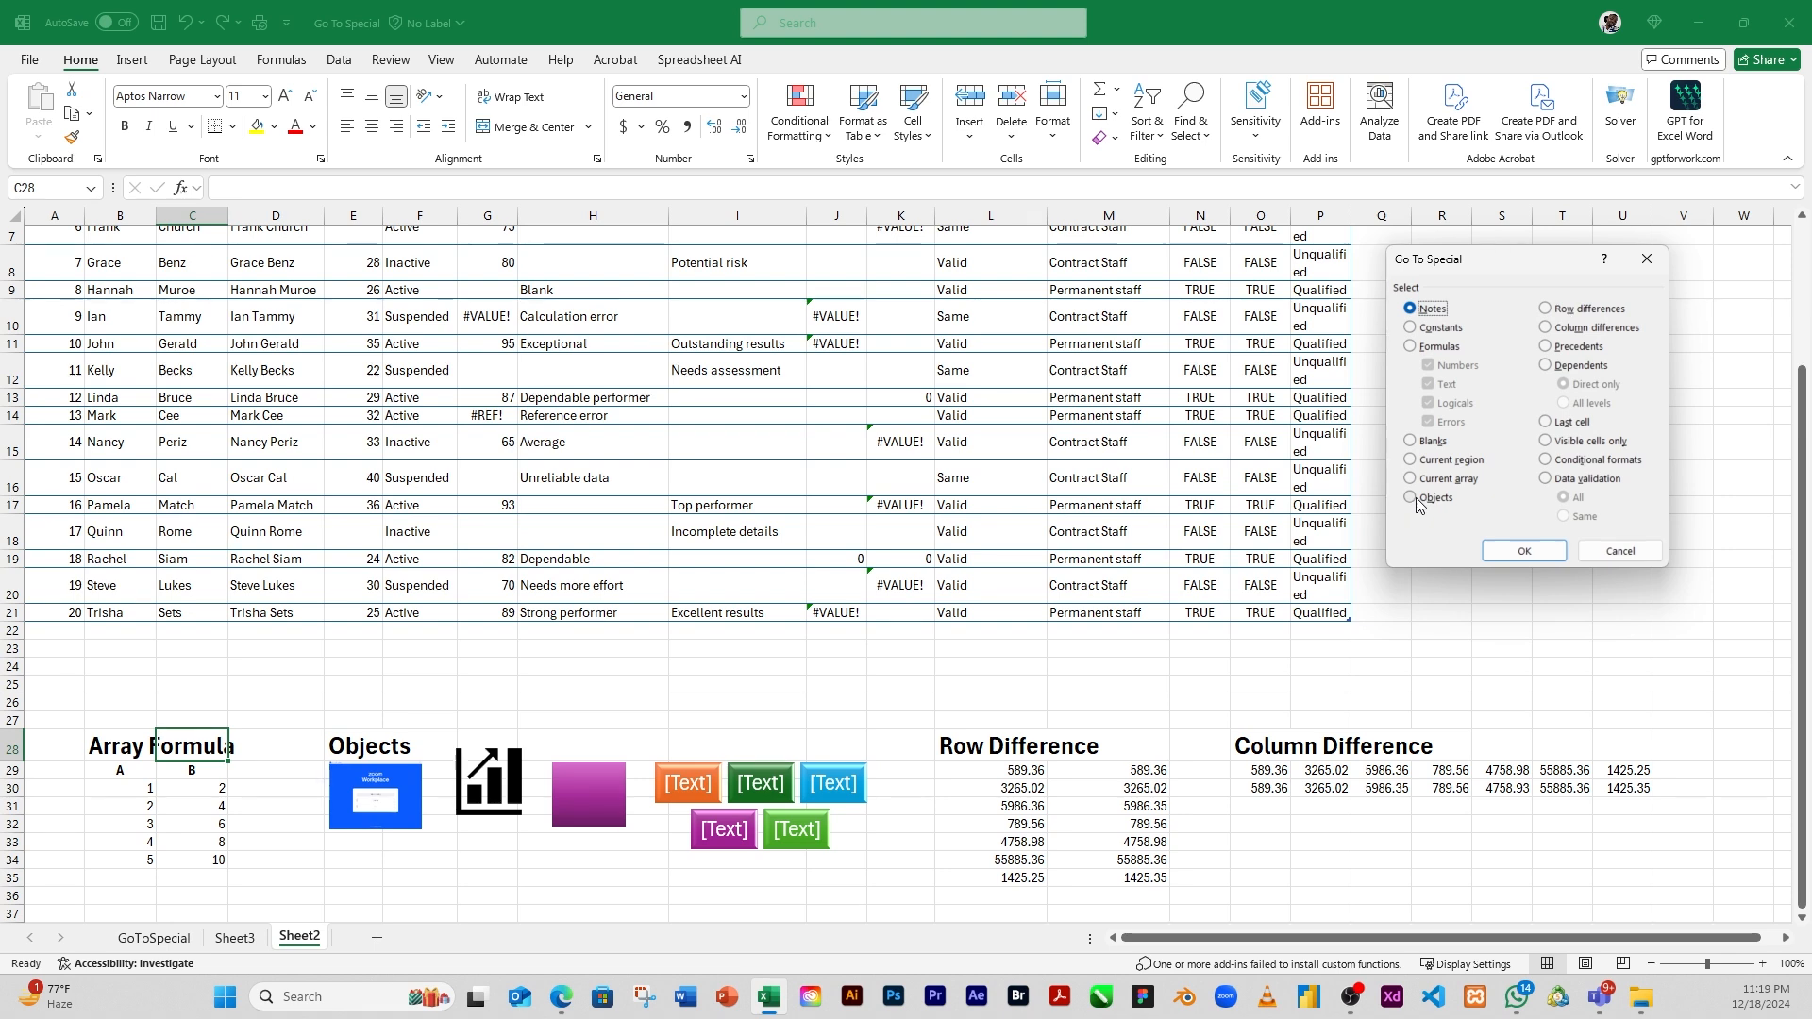
left_click(1617, 551)
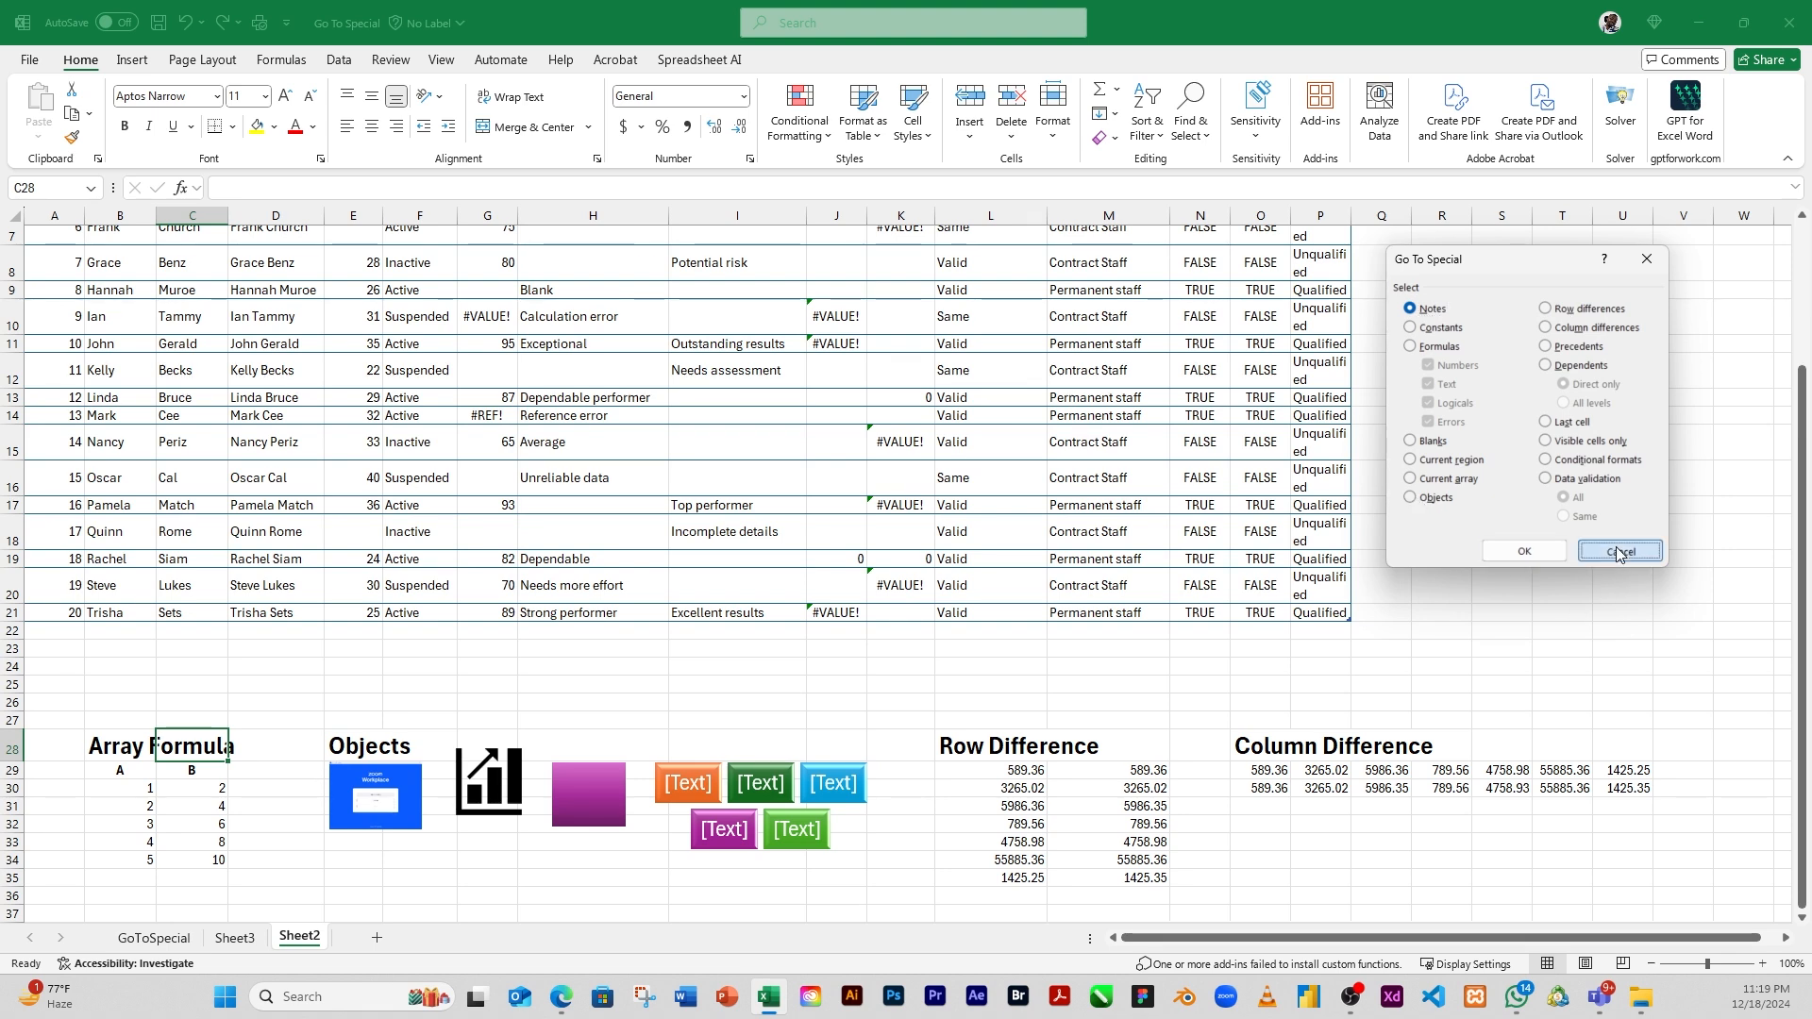
left_click(1615, 538)
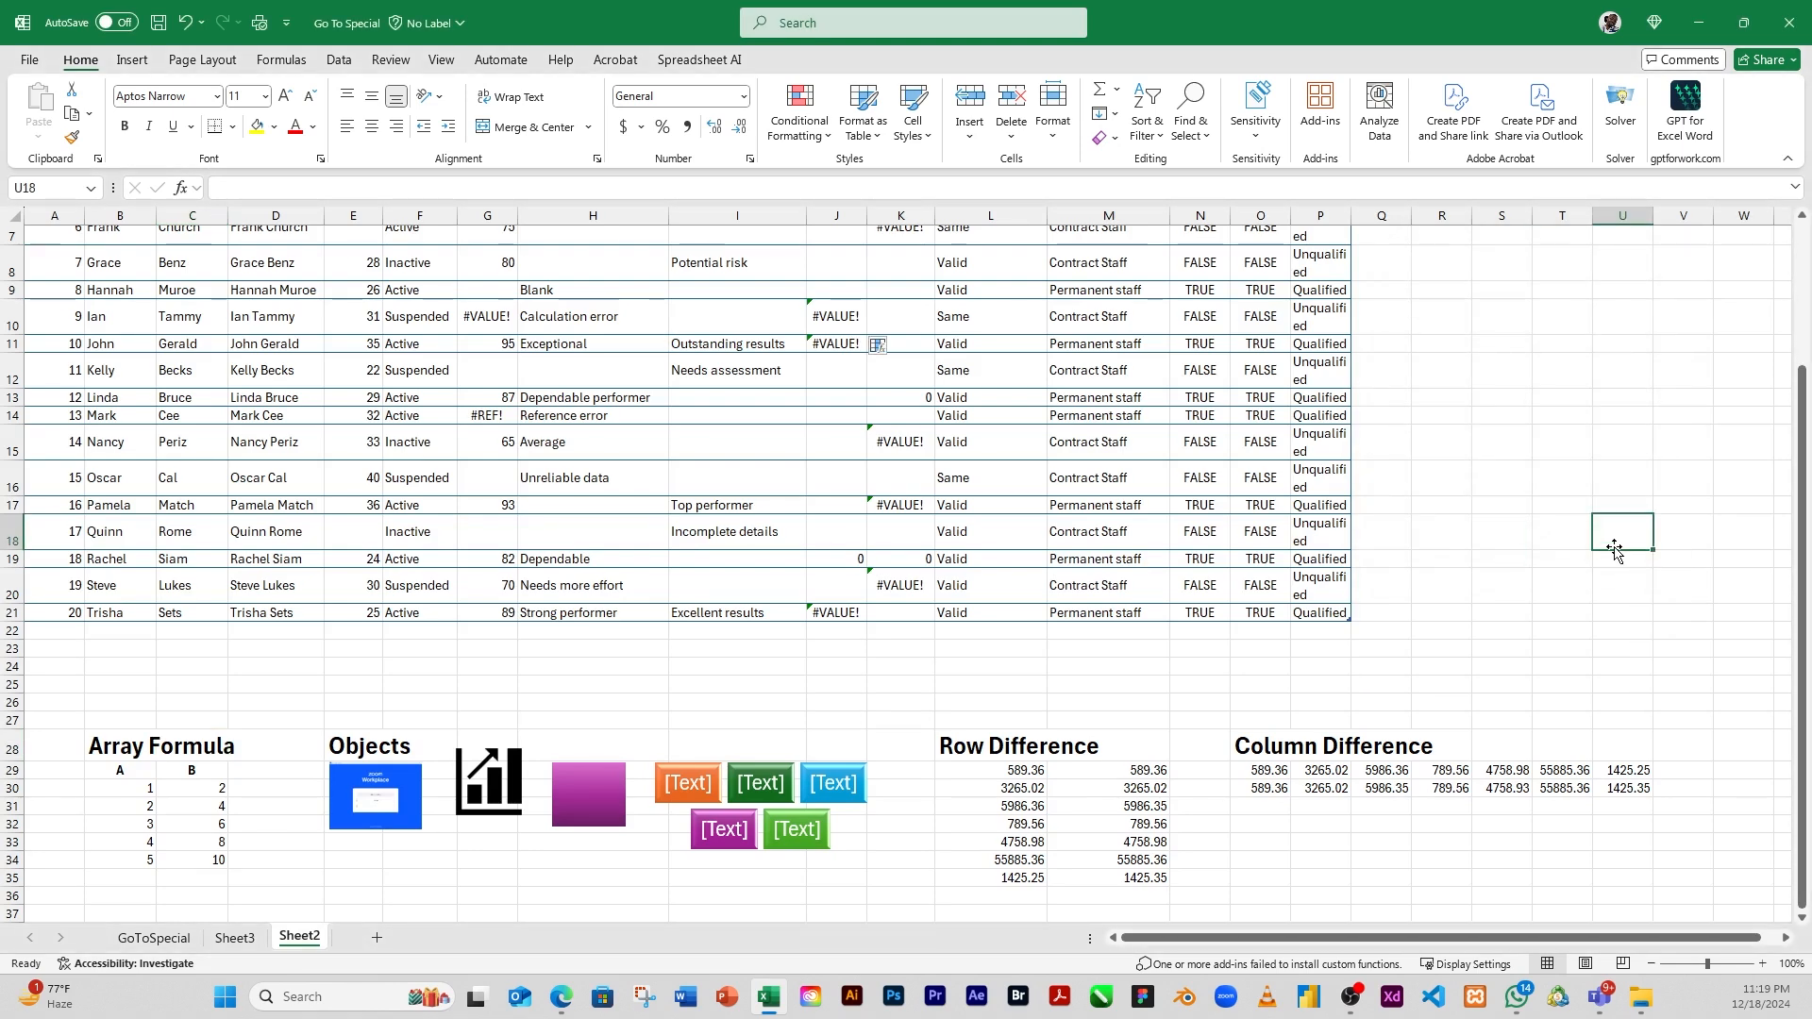
Examine the picture, chart icon, purple rectangle and SmartArt diagram under Objects one at a time, ending on empty cell F25
left_click(1480, 565)
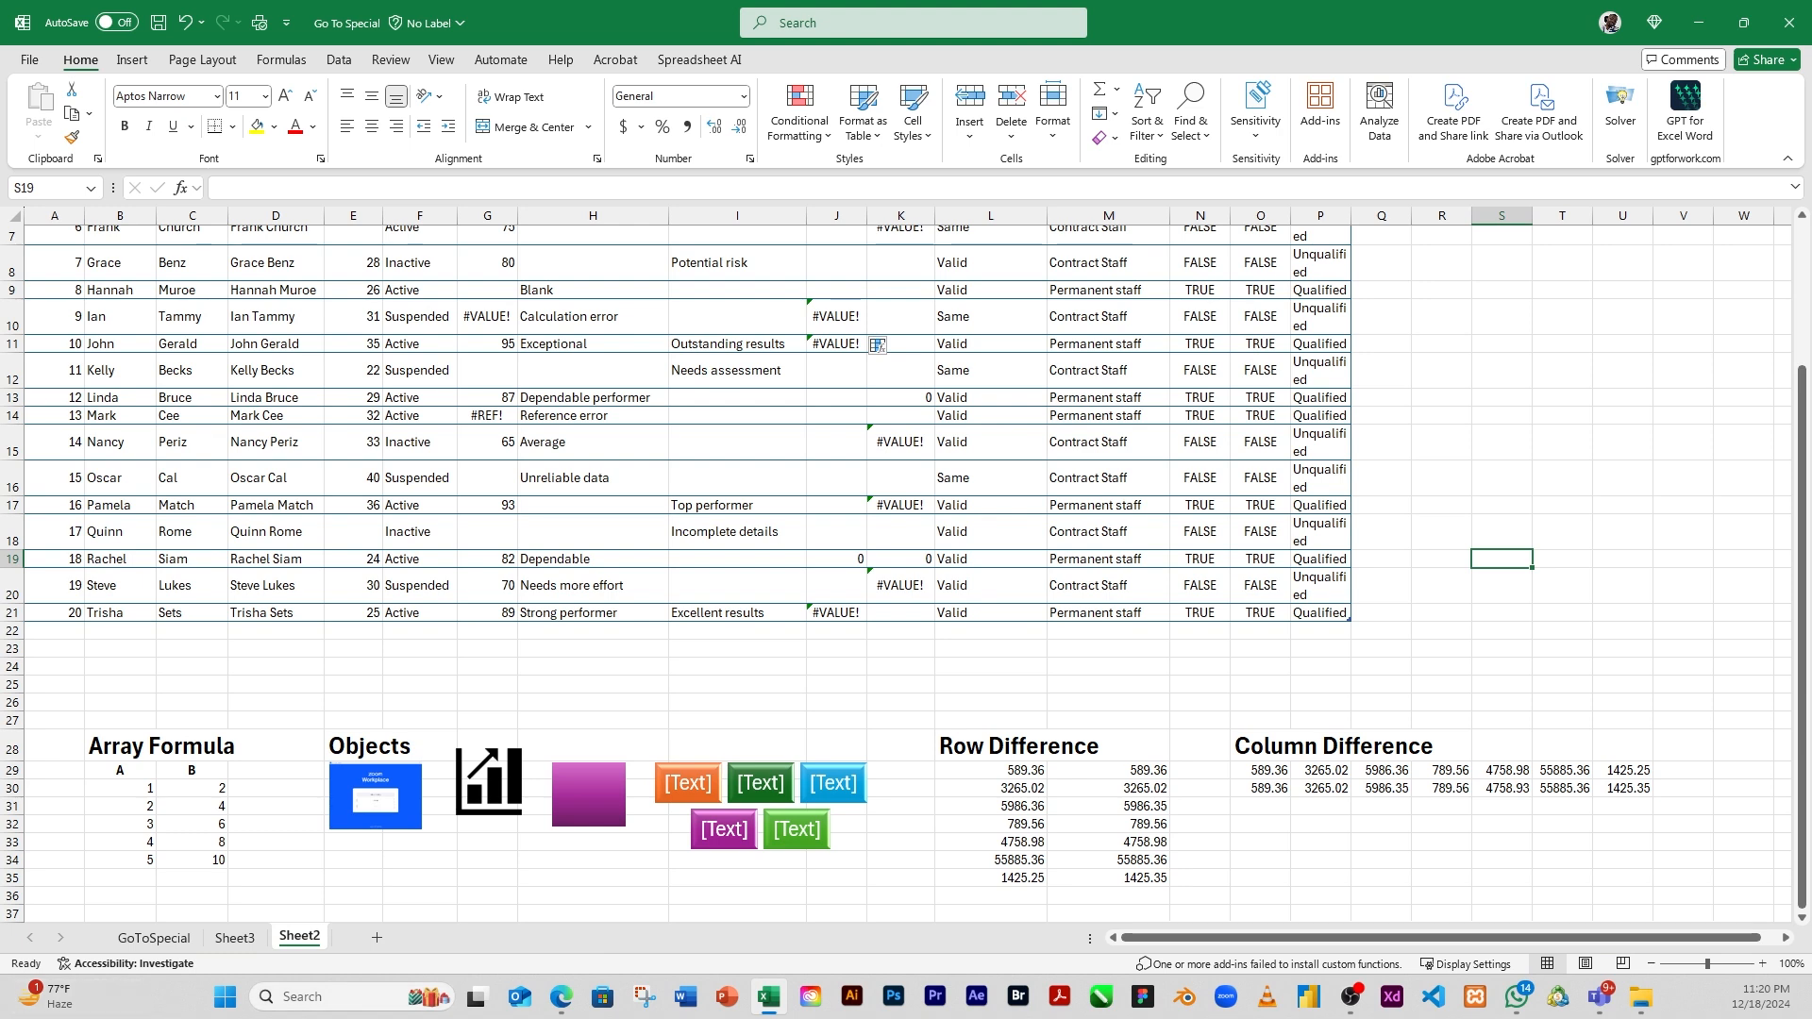
left_click(391, 807)
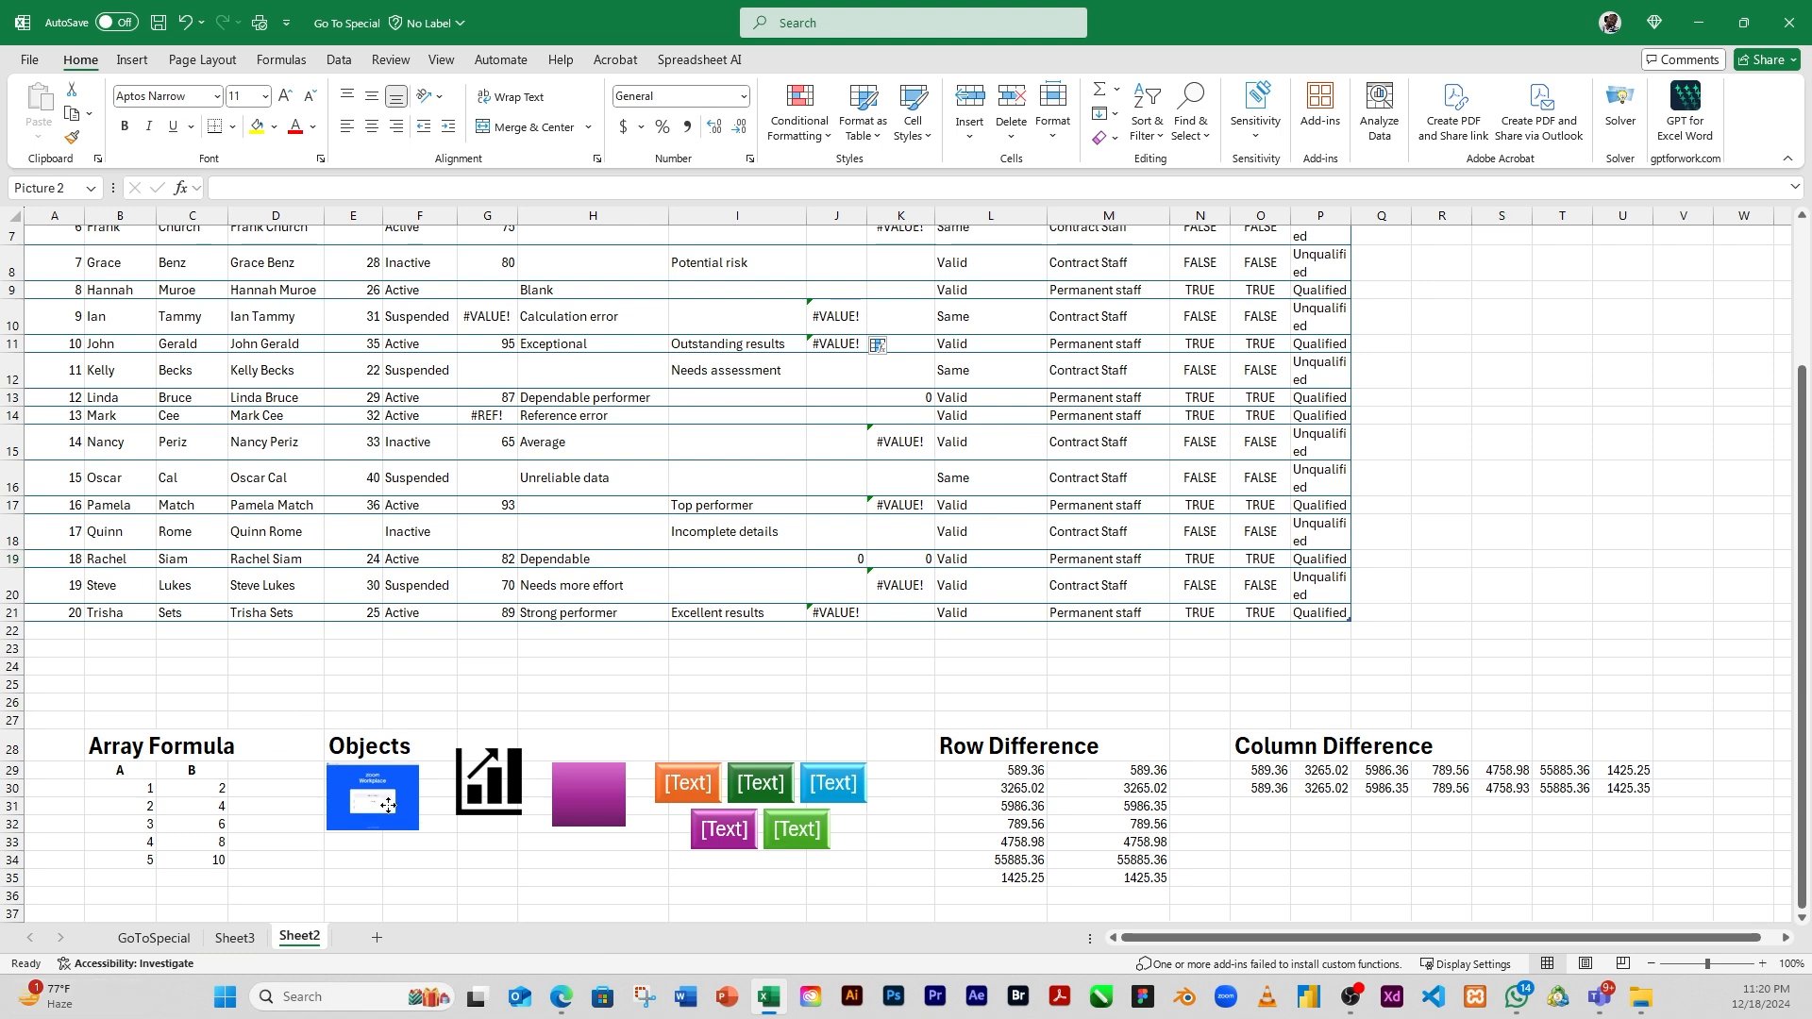
left_click(495, 804)
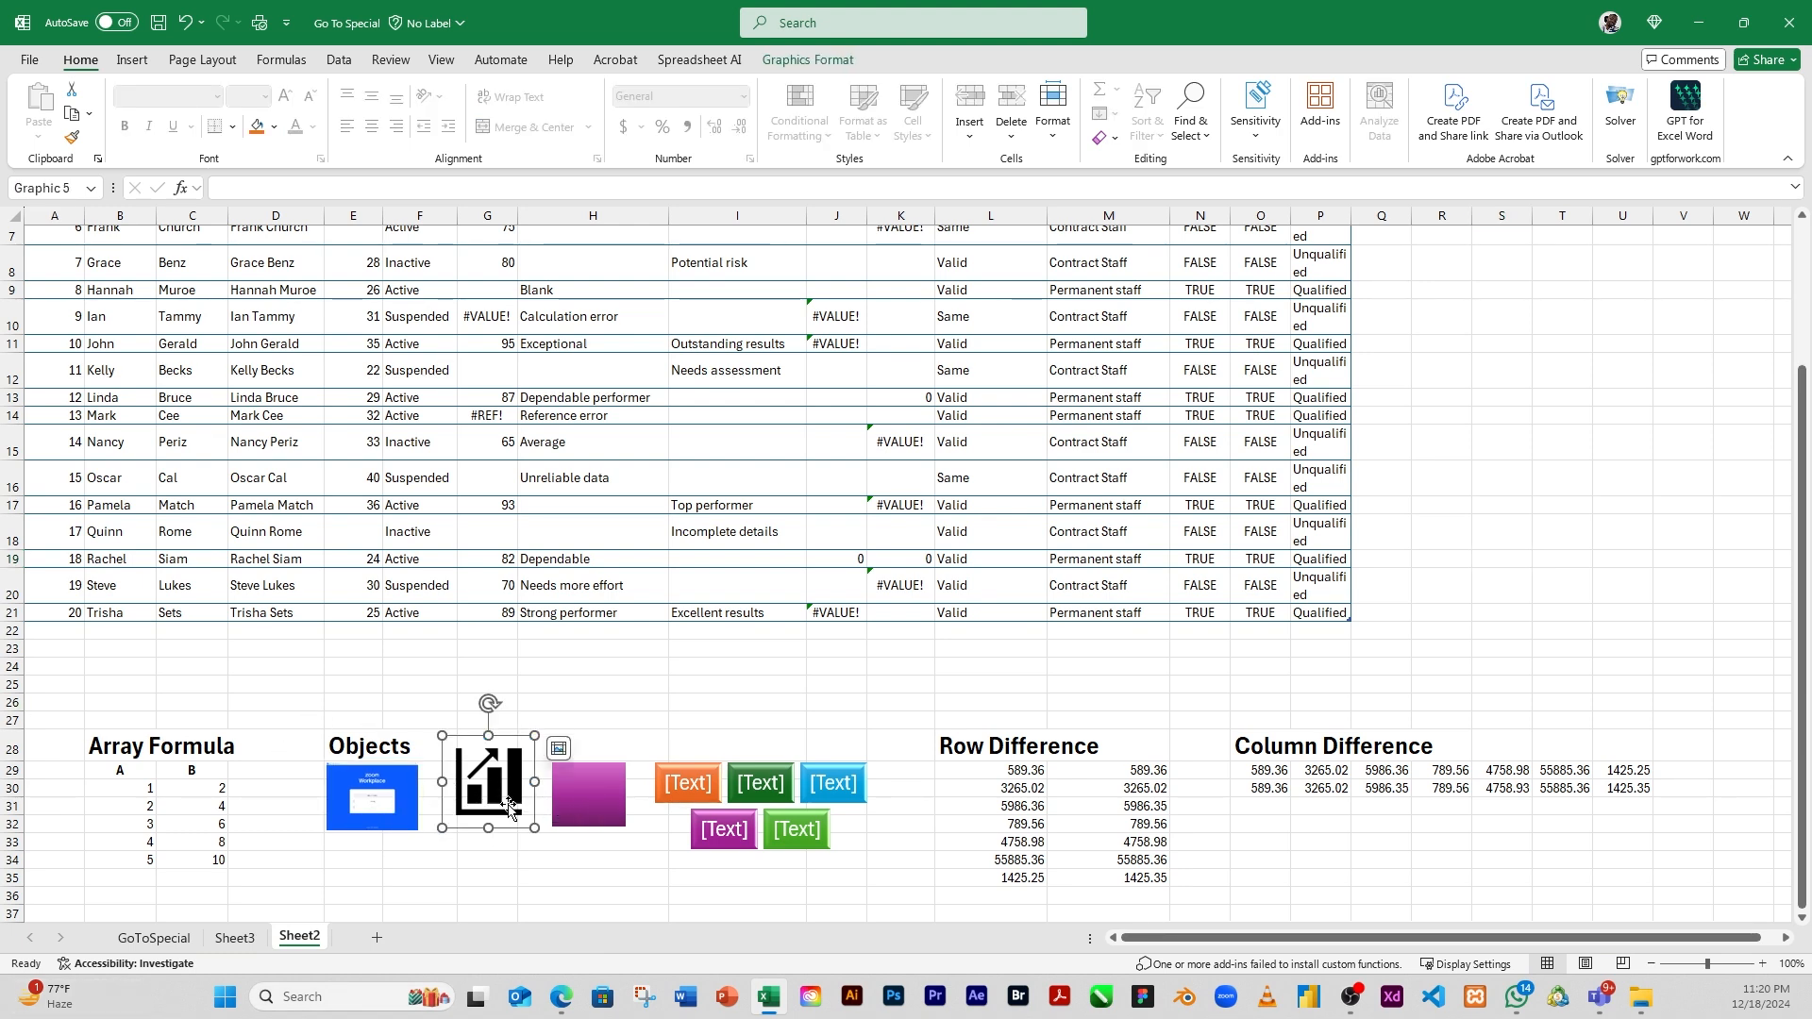
left_click(583, 802)
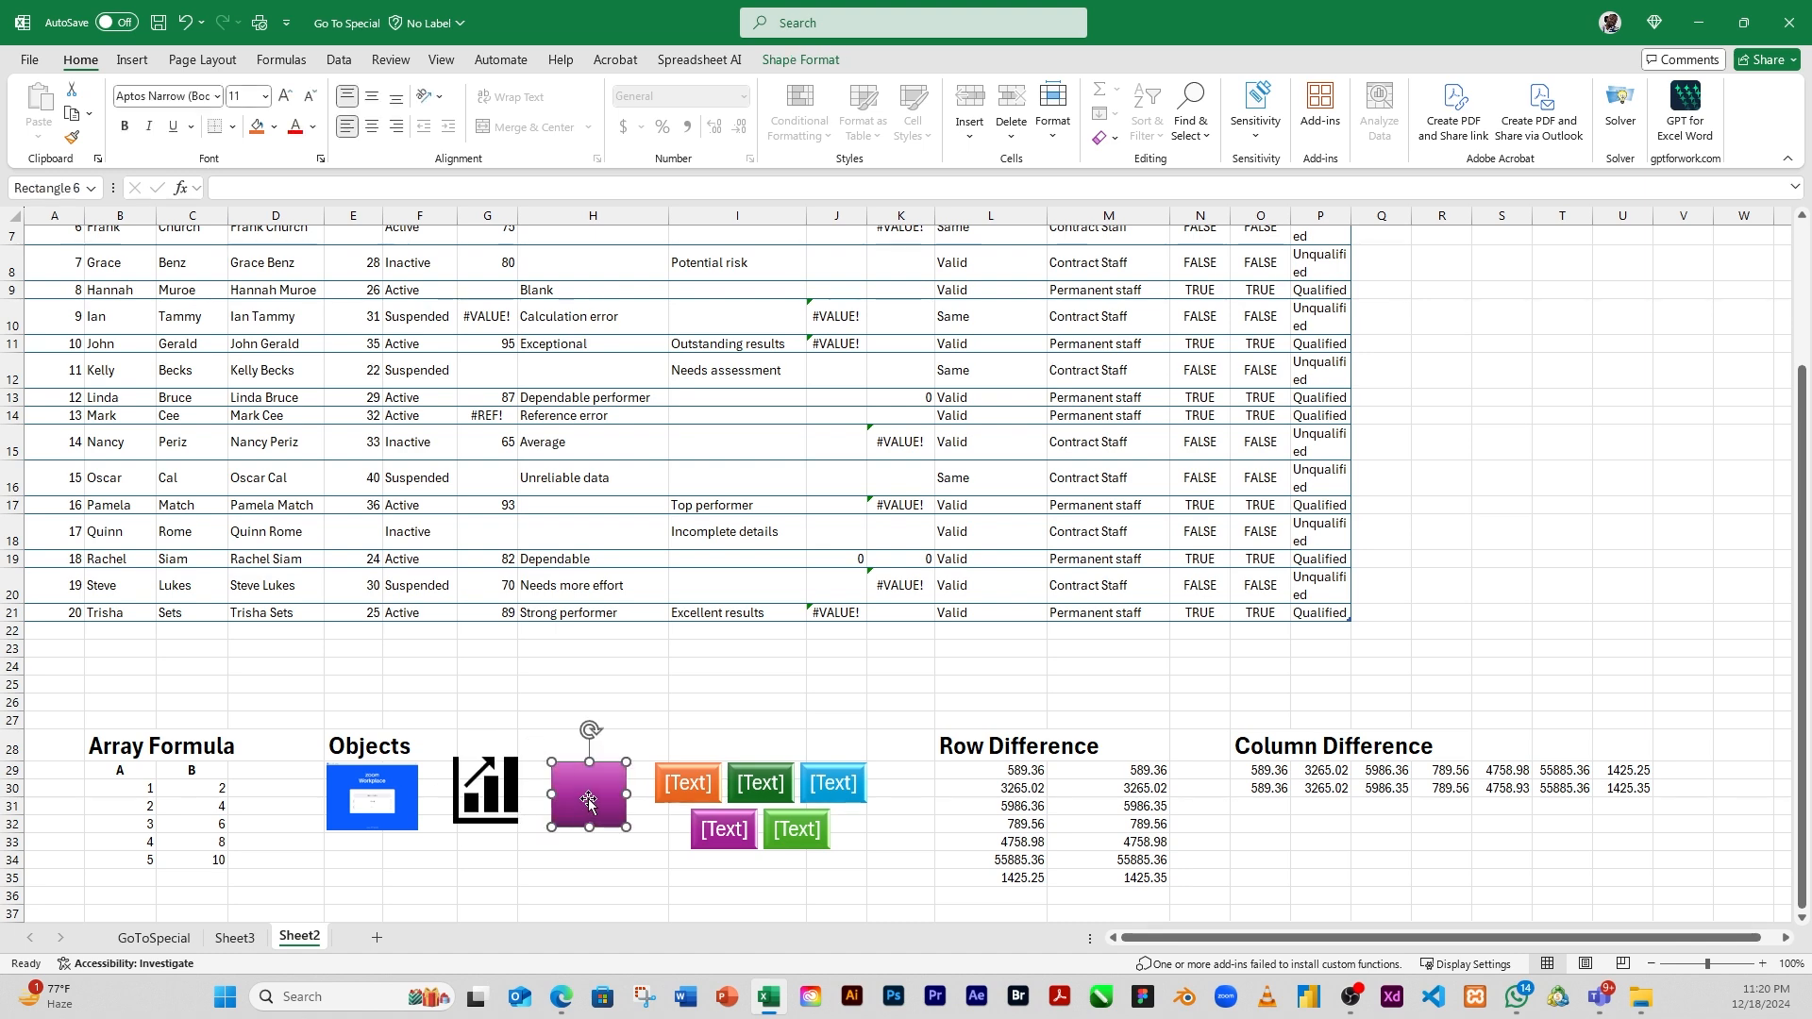
left_click(662, 834)
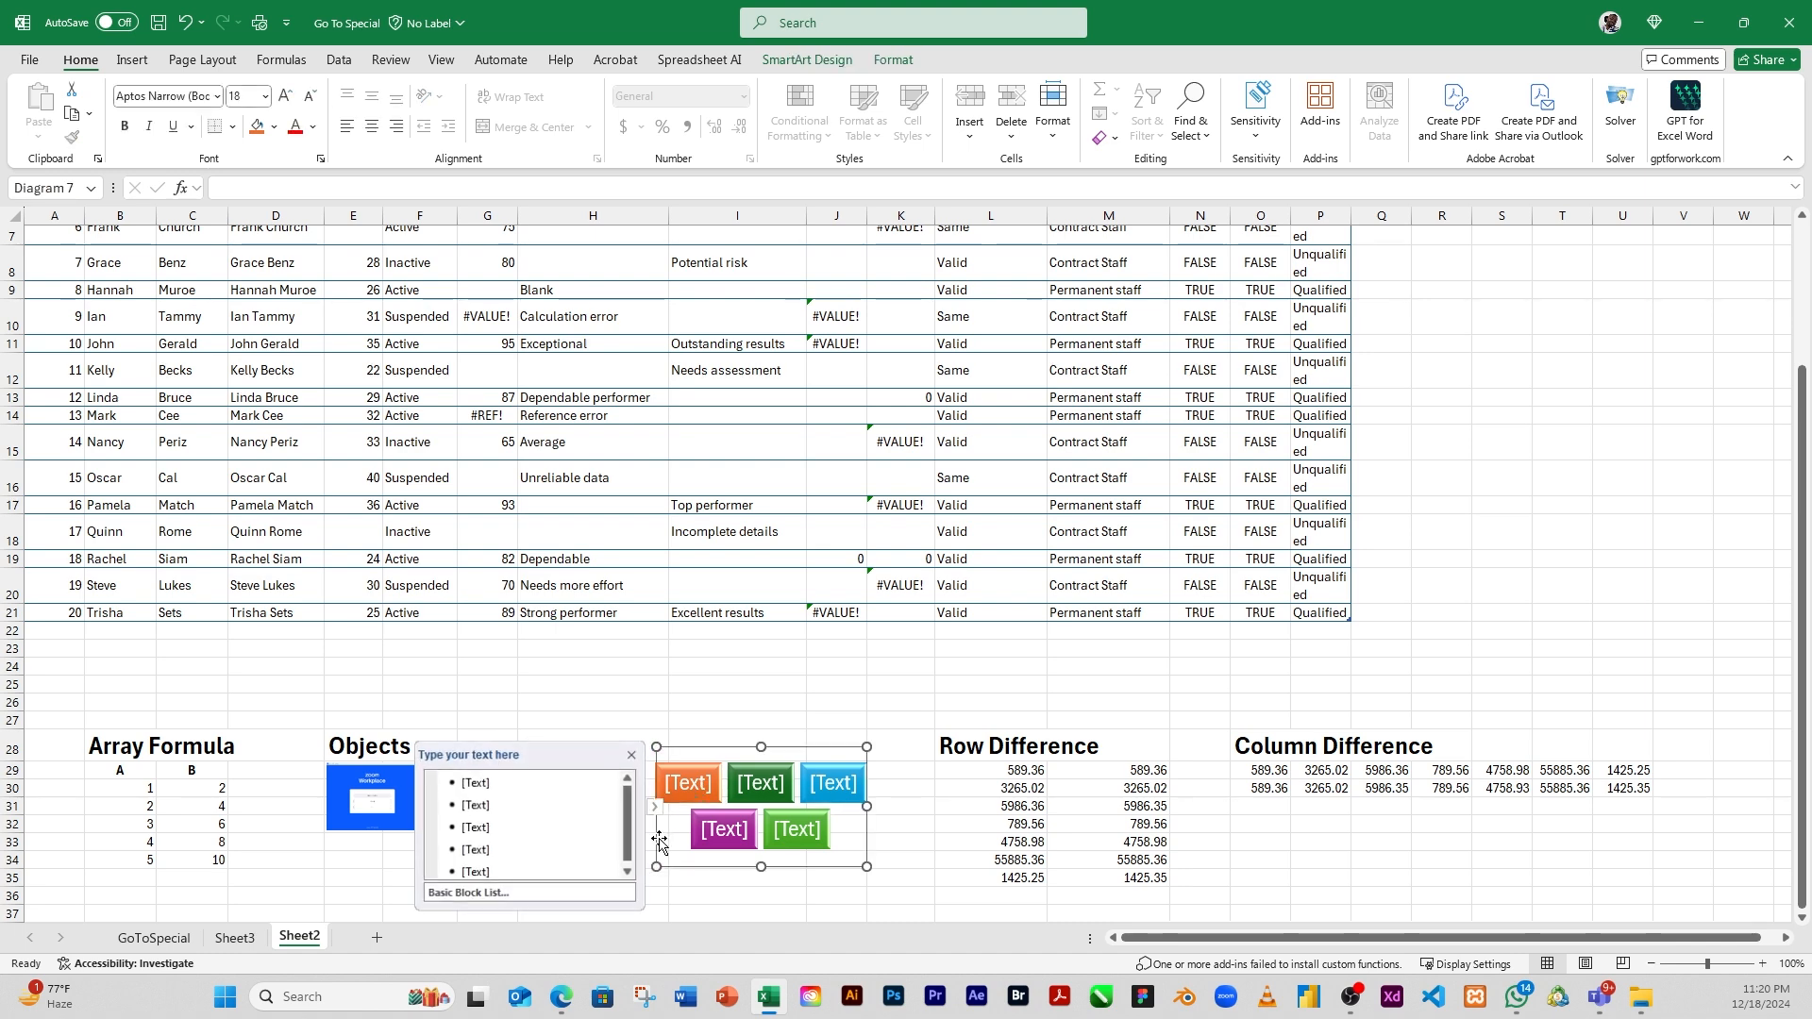
left_click(659, 632)
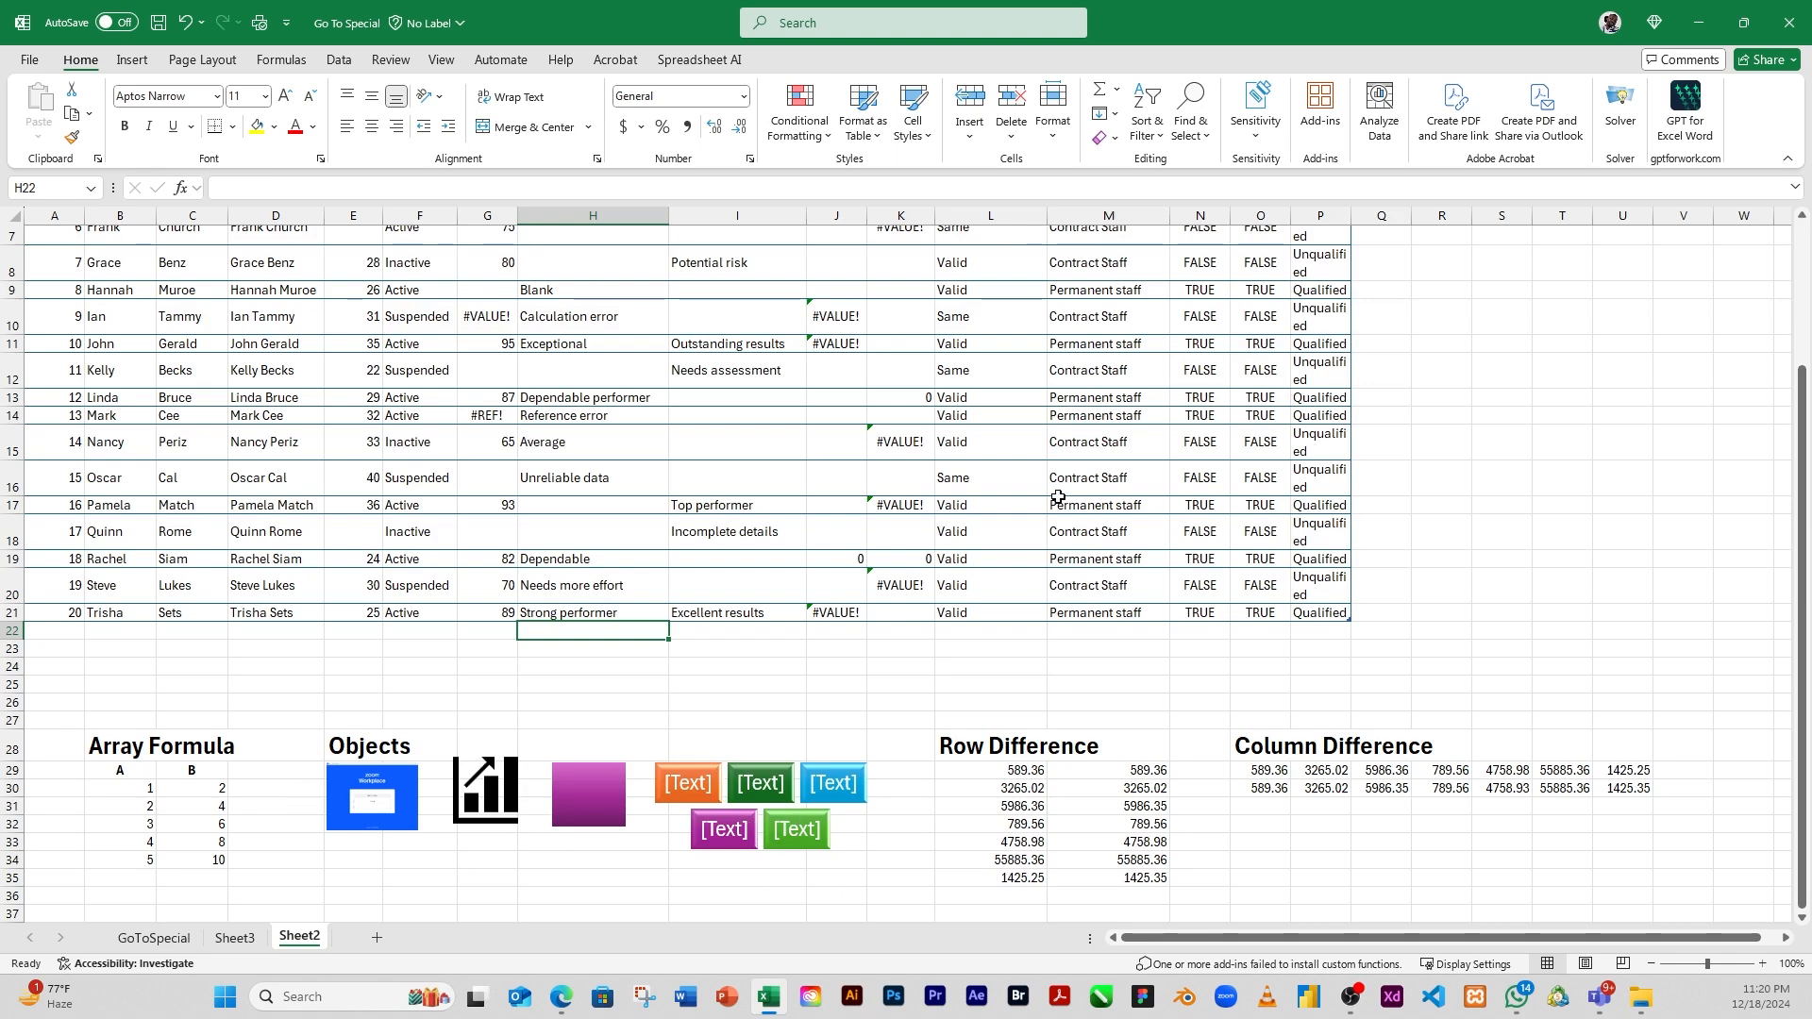
left_click(416, 735)
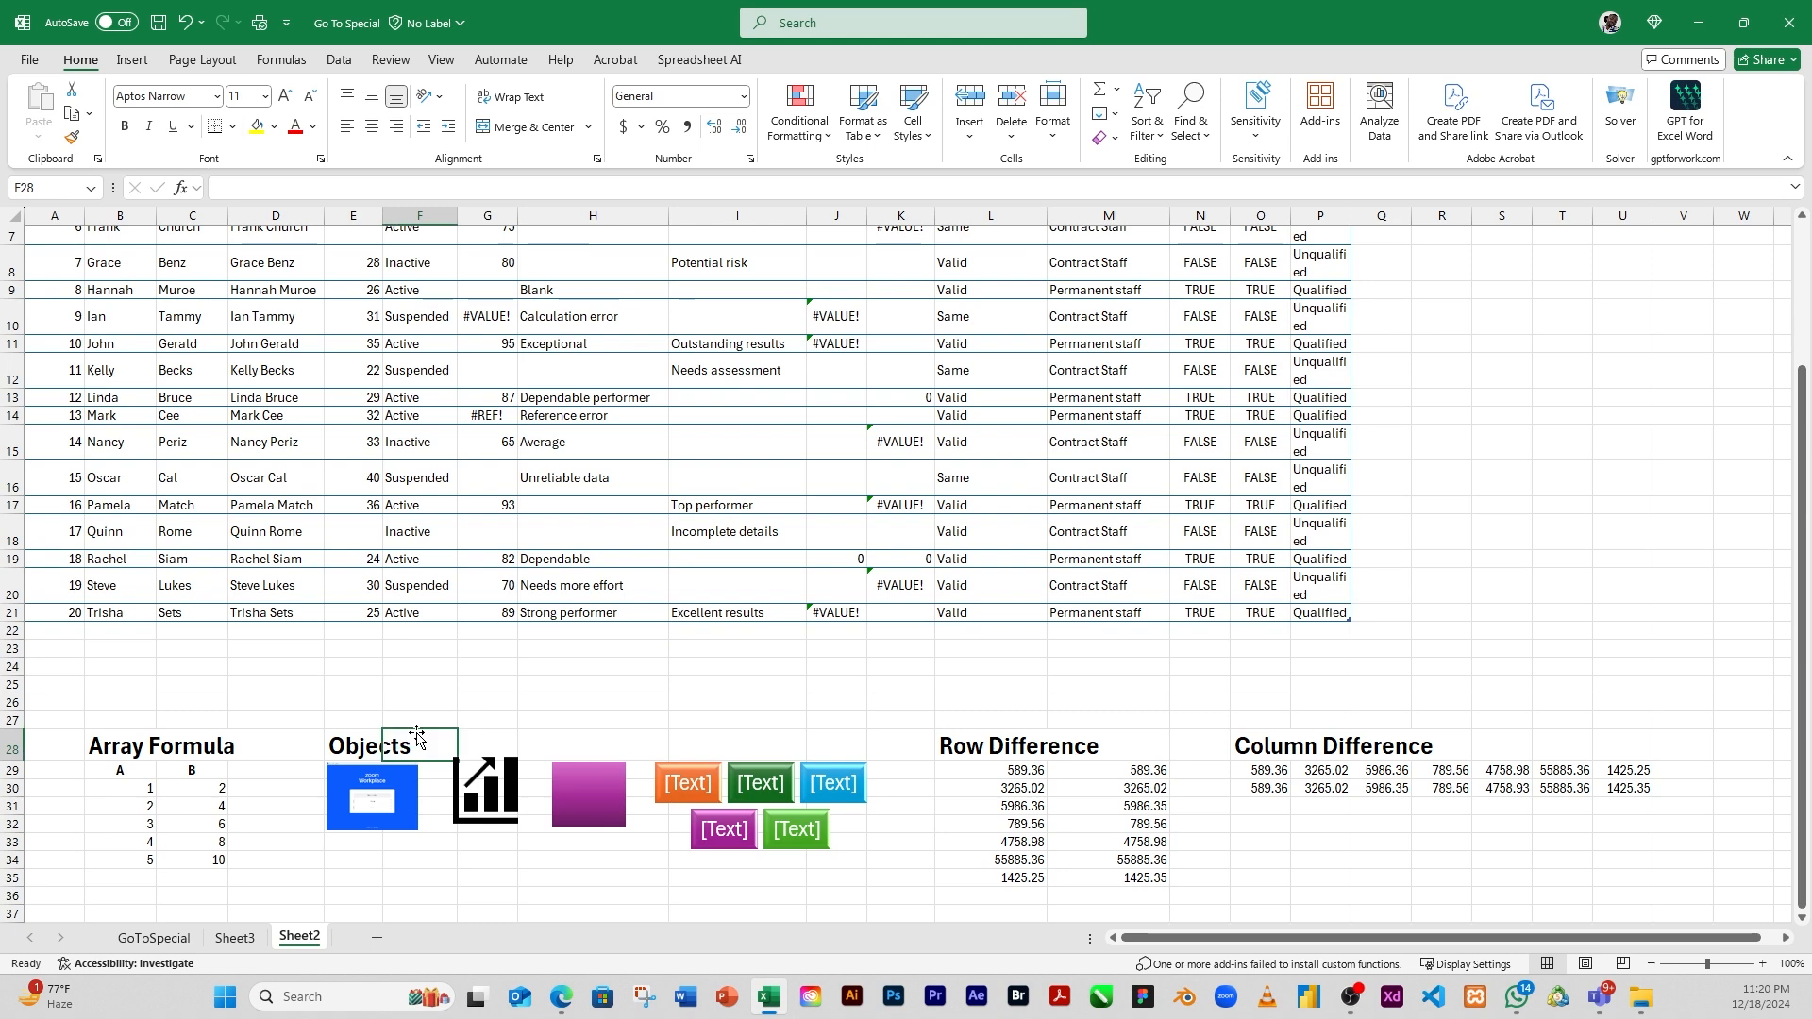
left_click(407, 681)
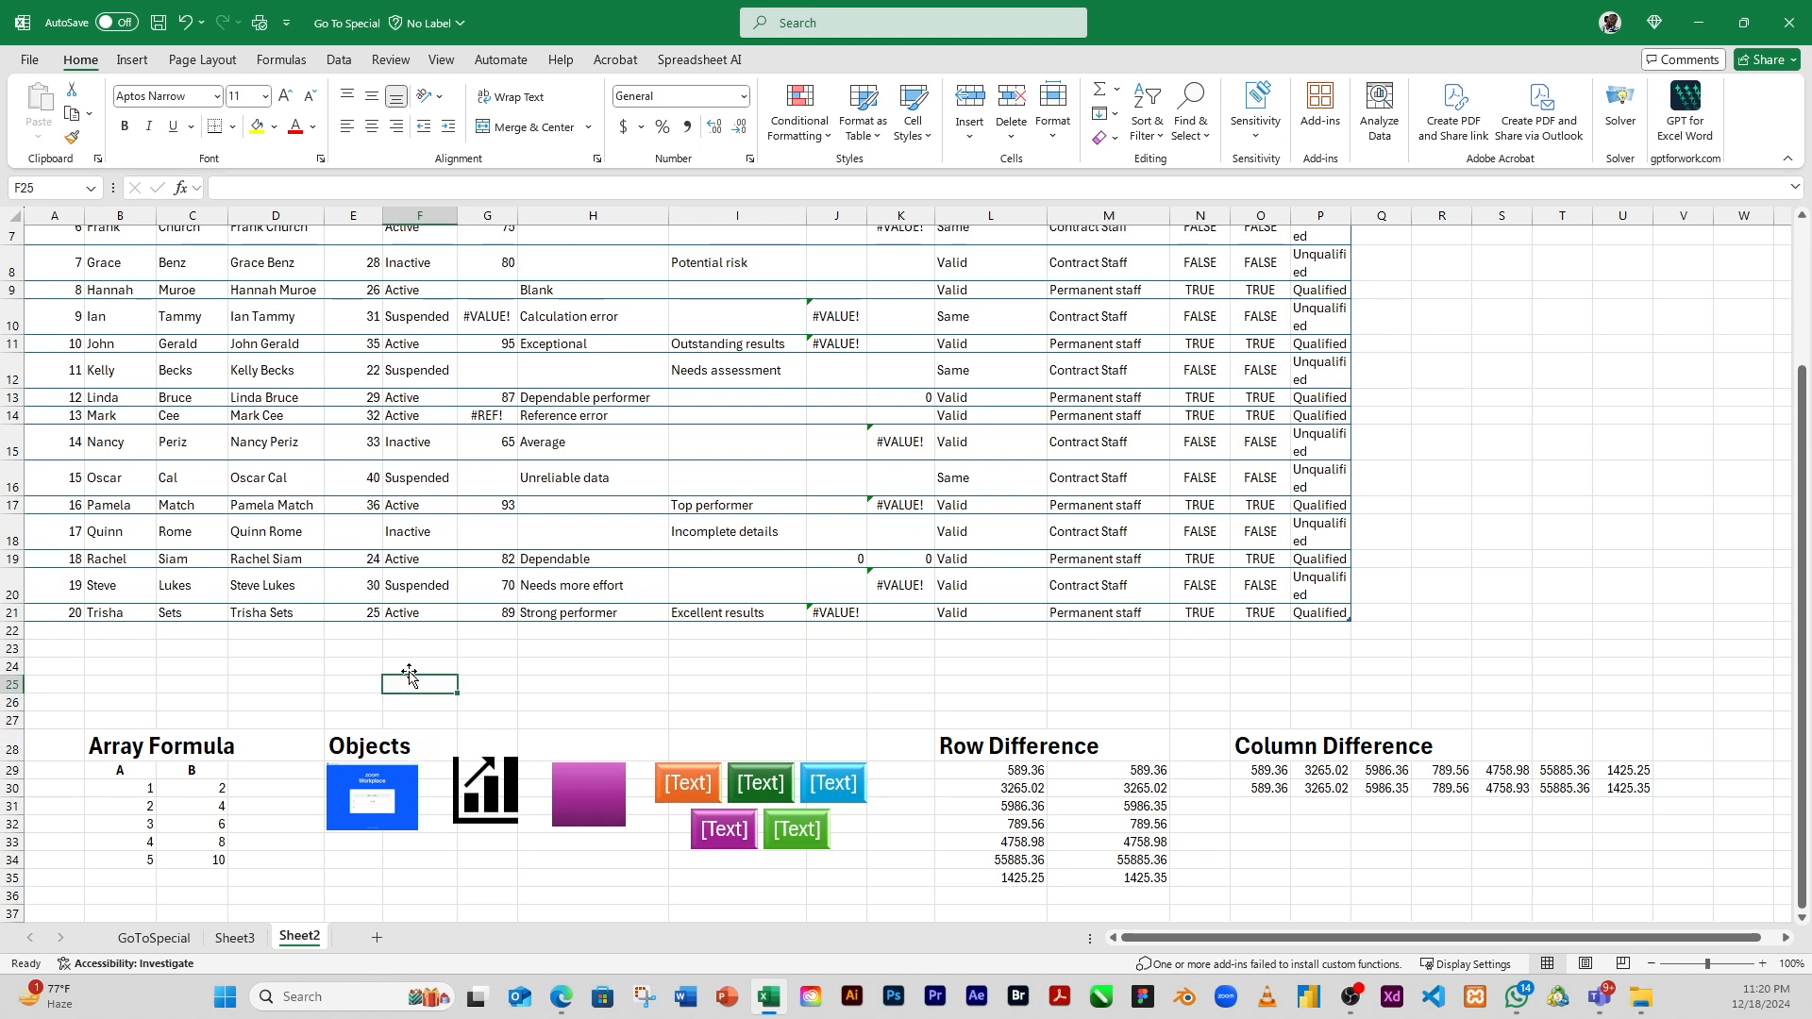
Manually select the picture, chart icon, rectangle and SmartArt diagram together, and clear the selection by returning to cell F25
left_click(395, 801)
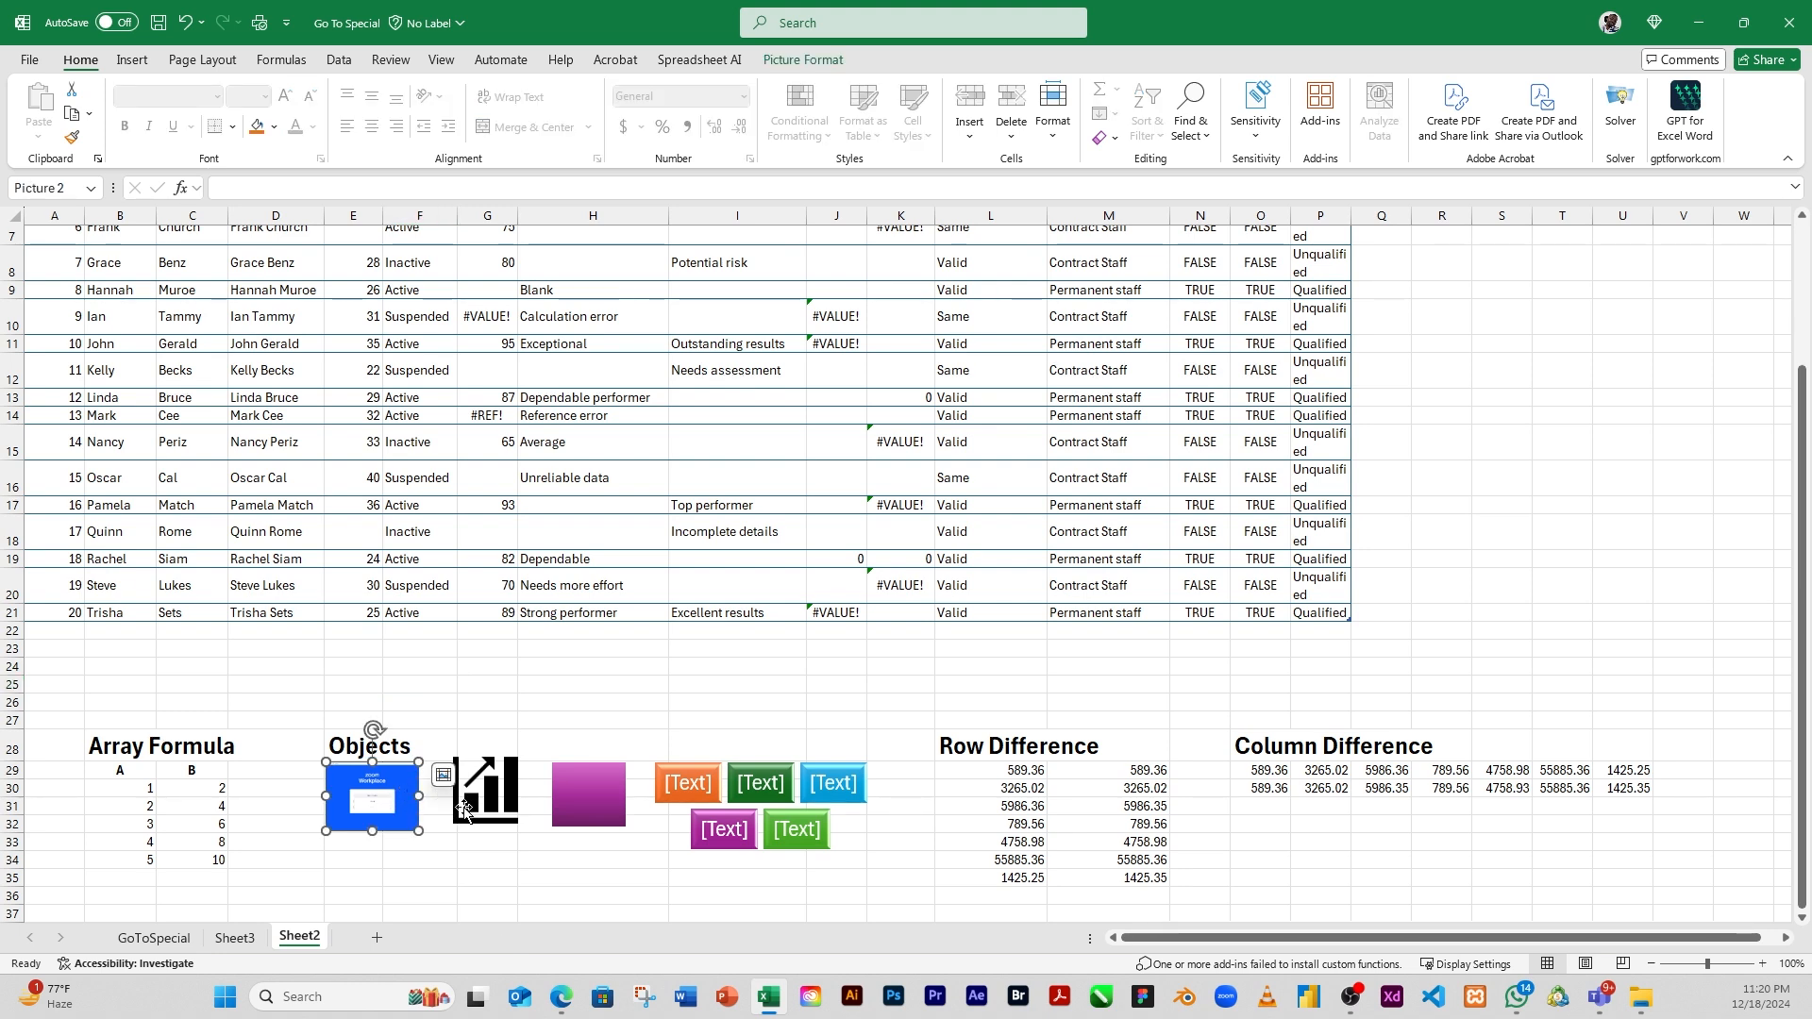
left_click(497, 809, "ctrl")
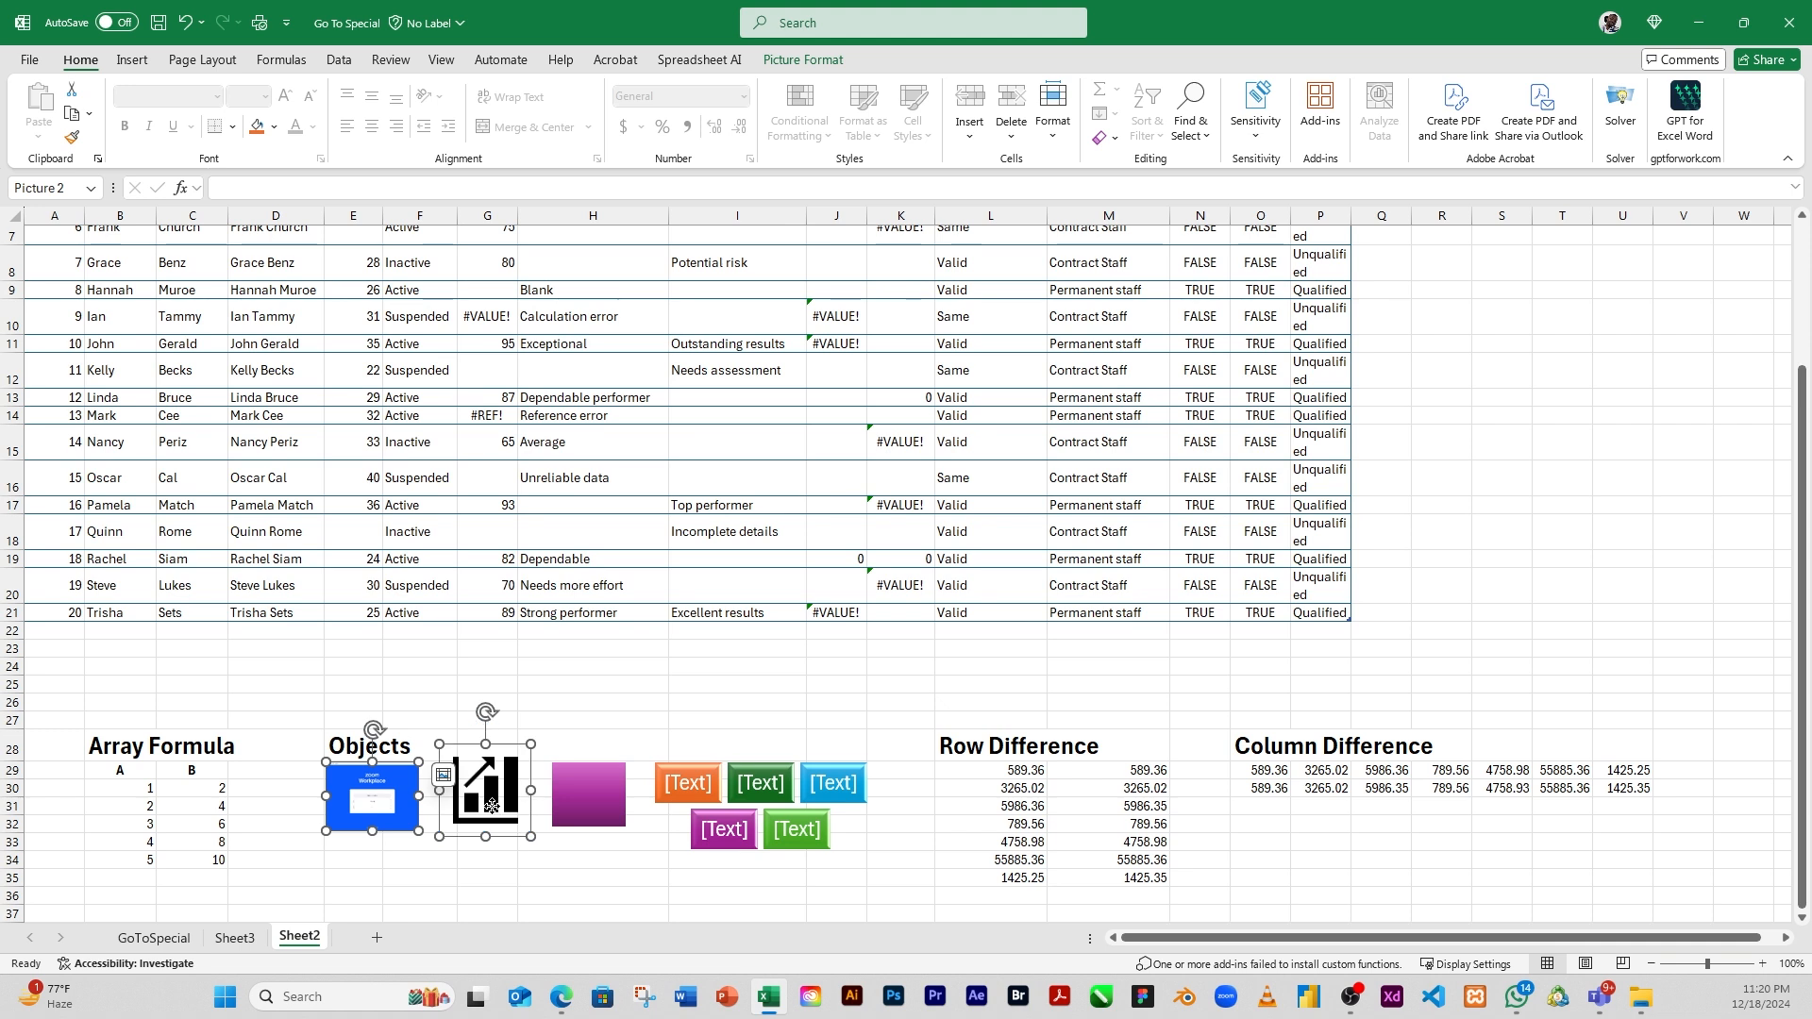
left_click(612, 804, "ctrl")
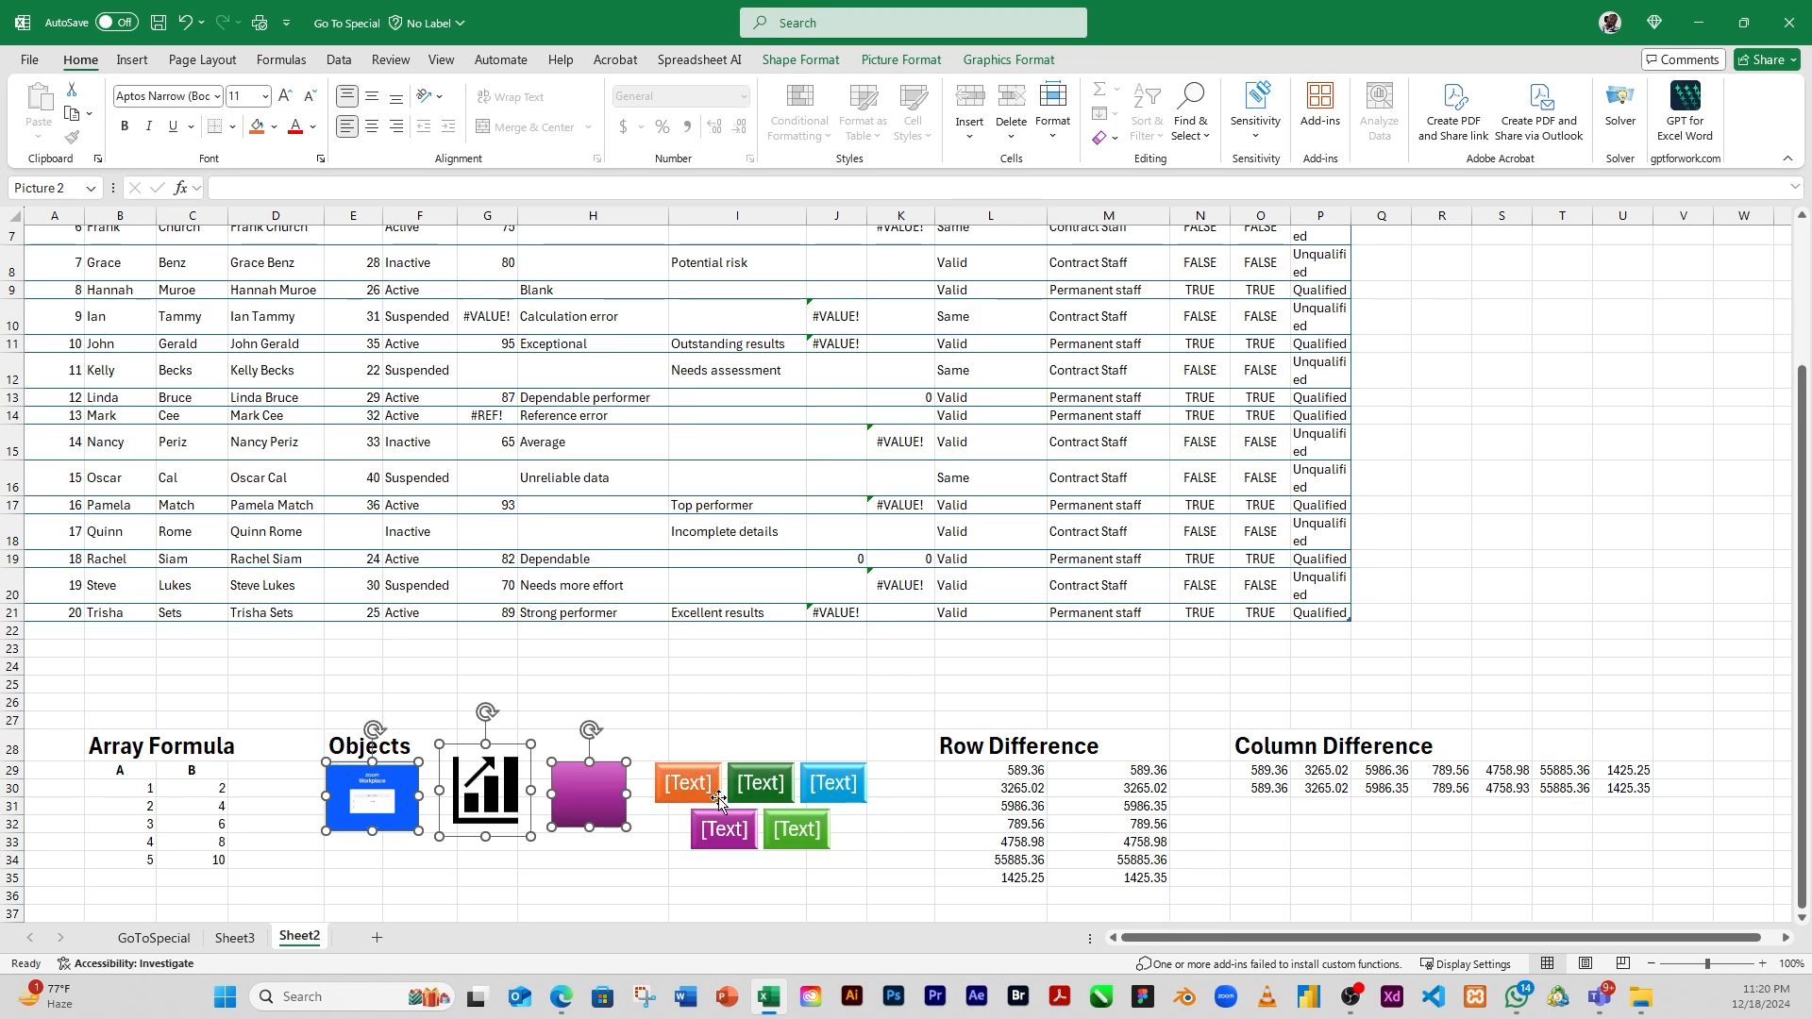
left_click(658, 801, "ctrl")
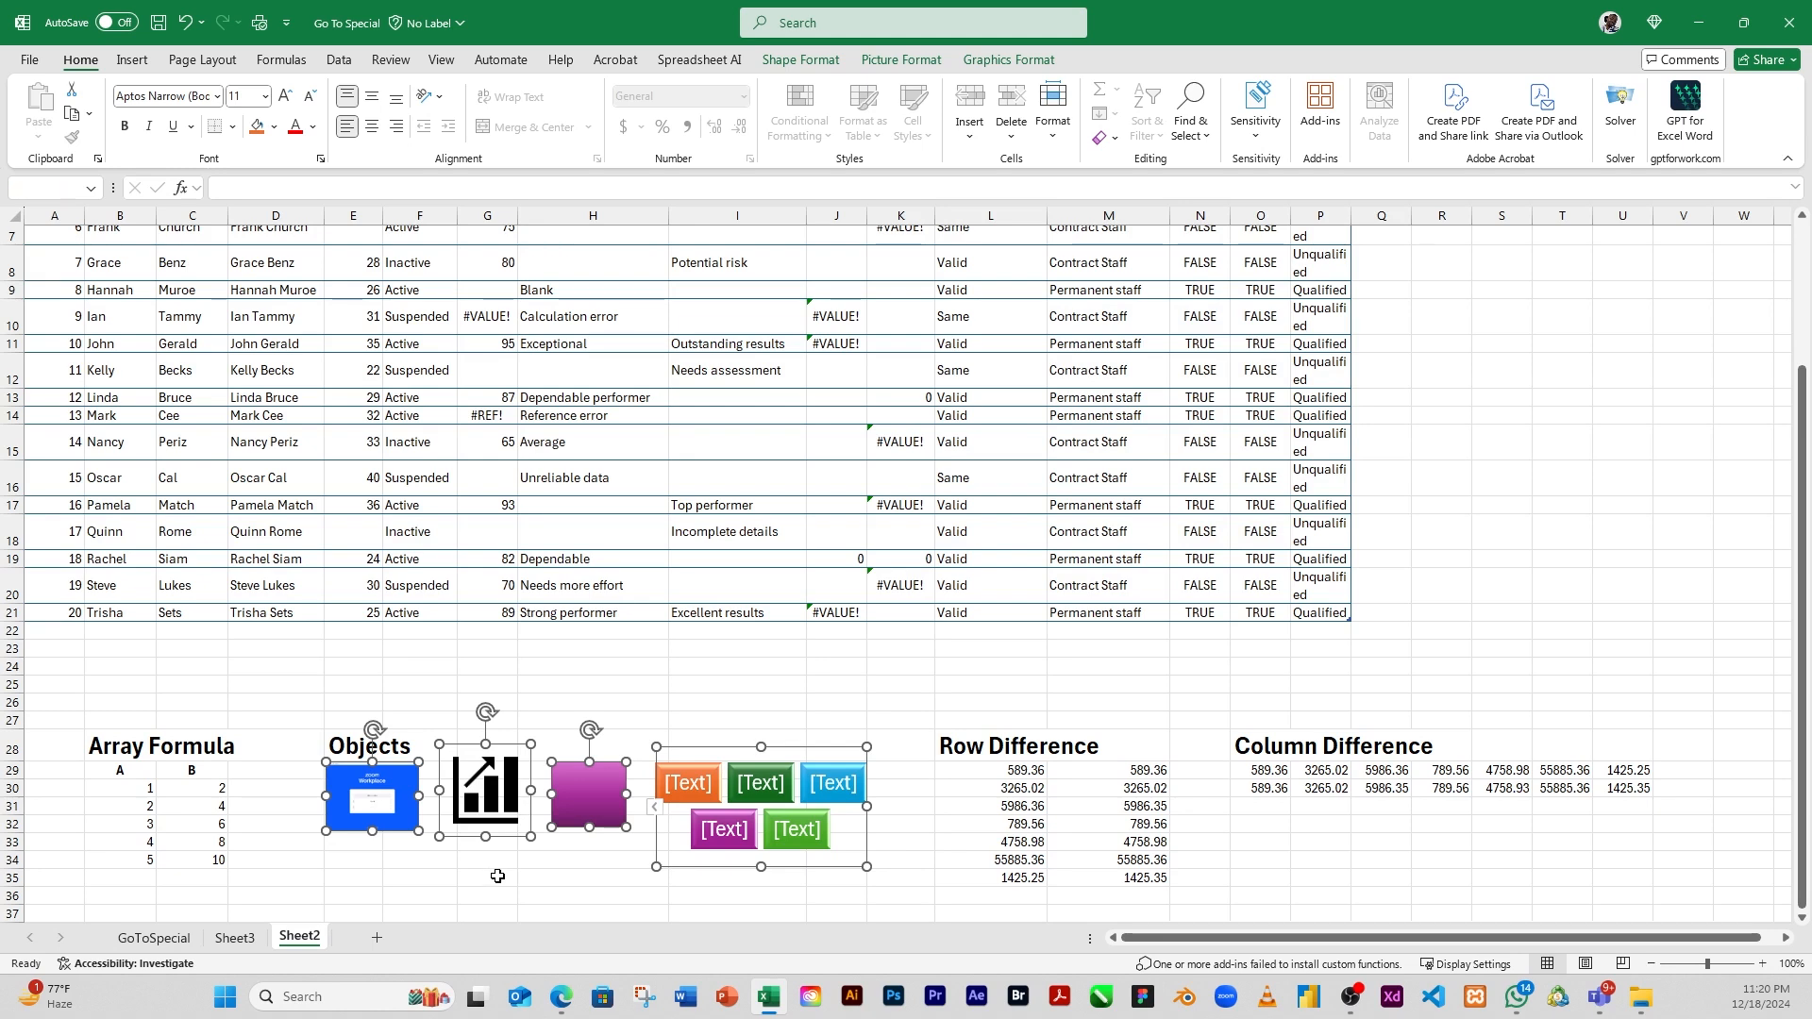
left_click(453, 686)
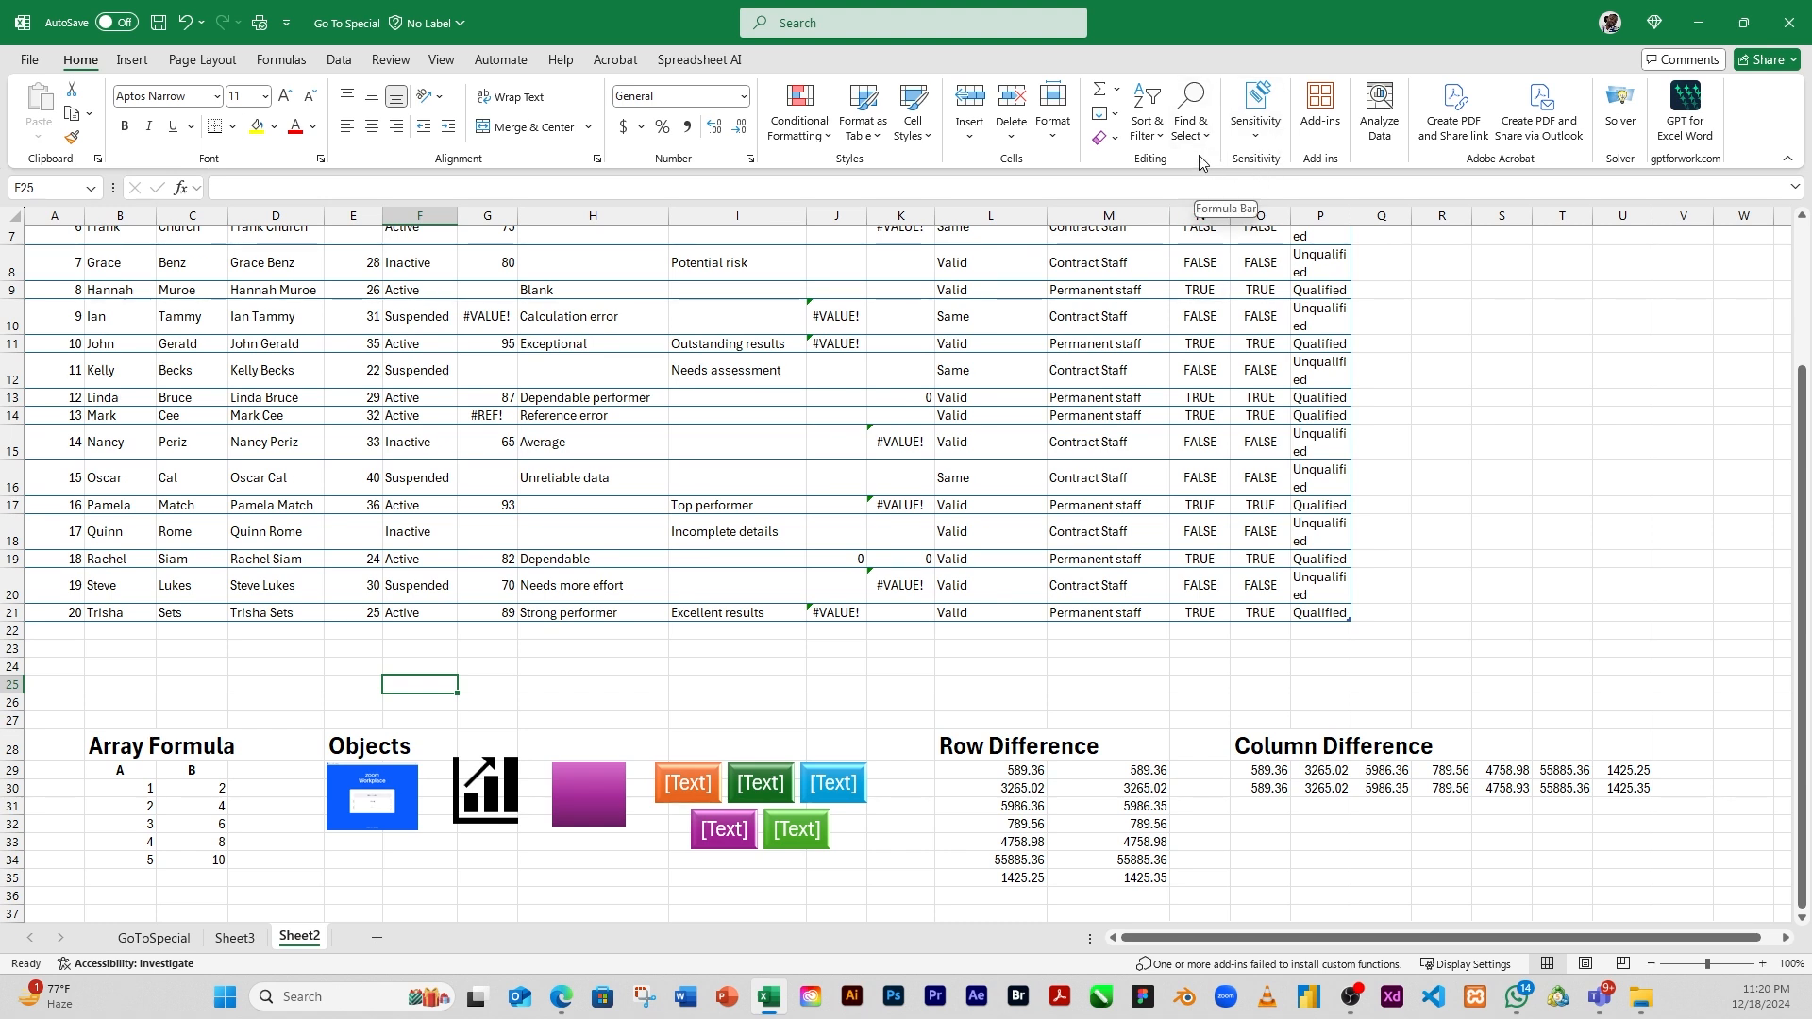
Select all objects on the sheet with Go To Special, shift them together slightly down and right, and deselect them at cell M26
left_click(1190, 123)
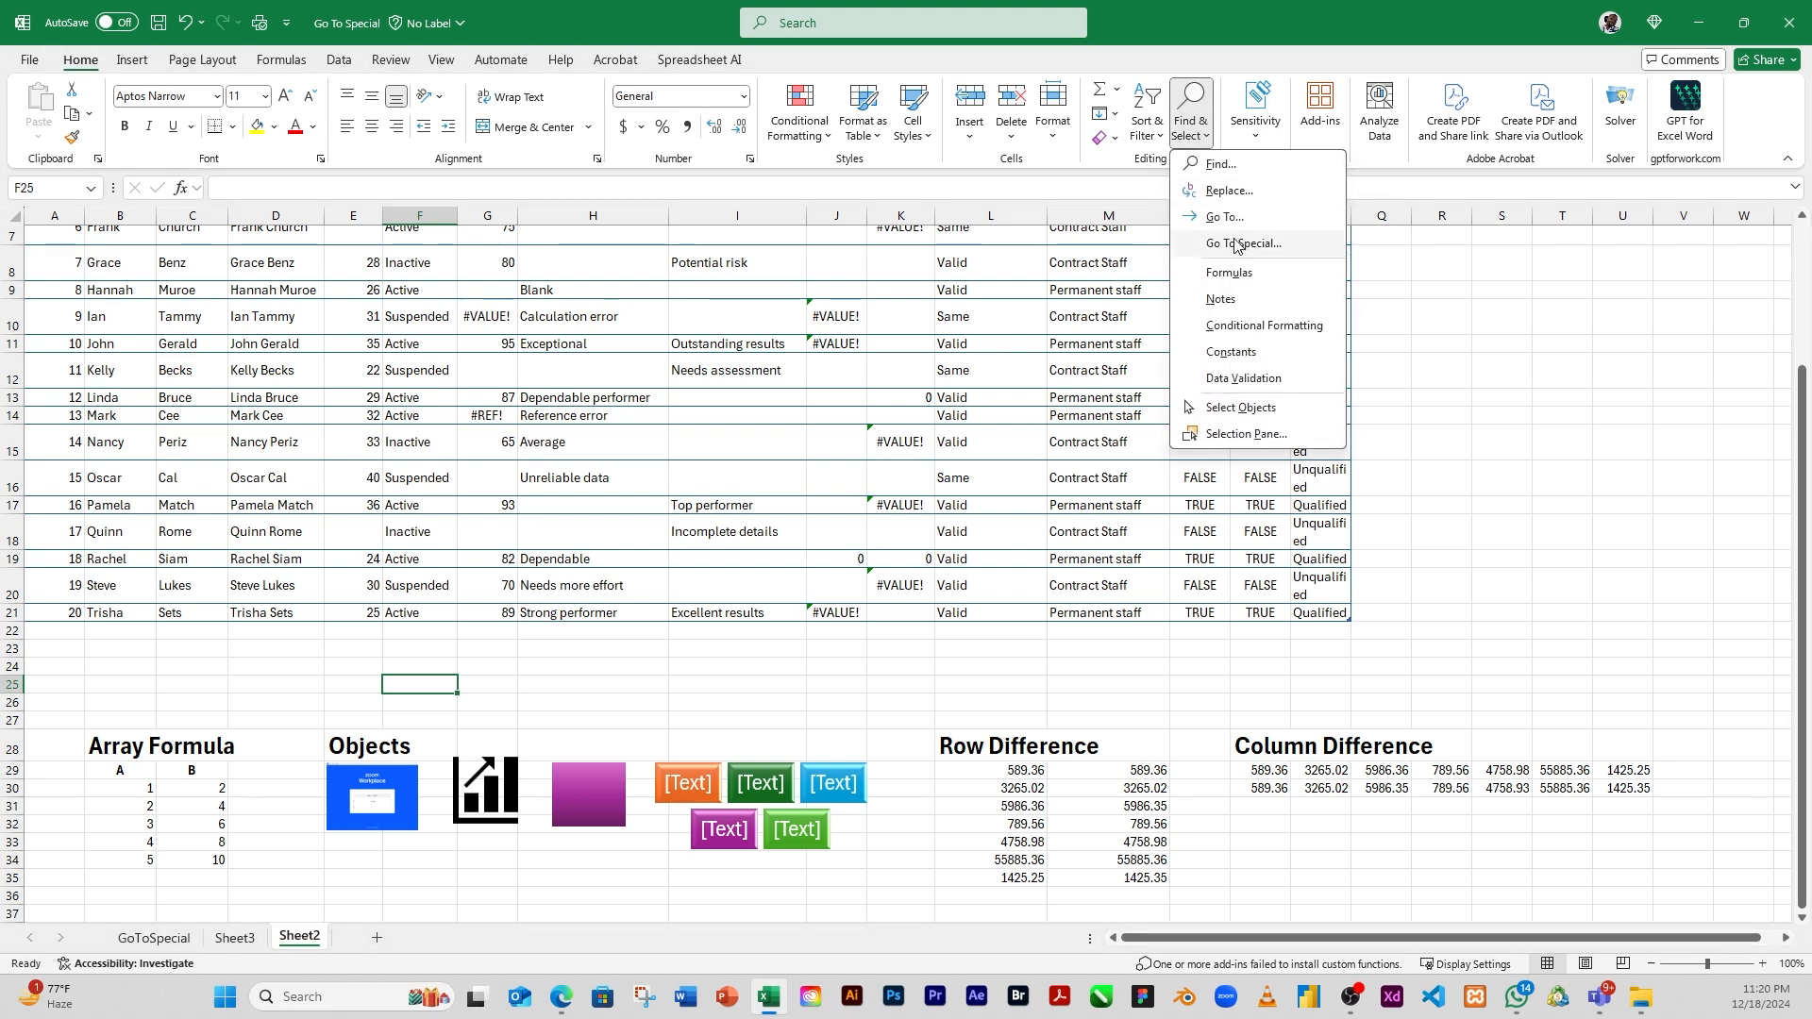
left_click(1237, 244)
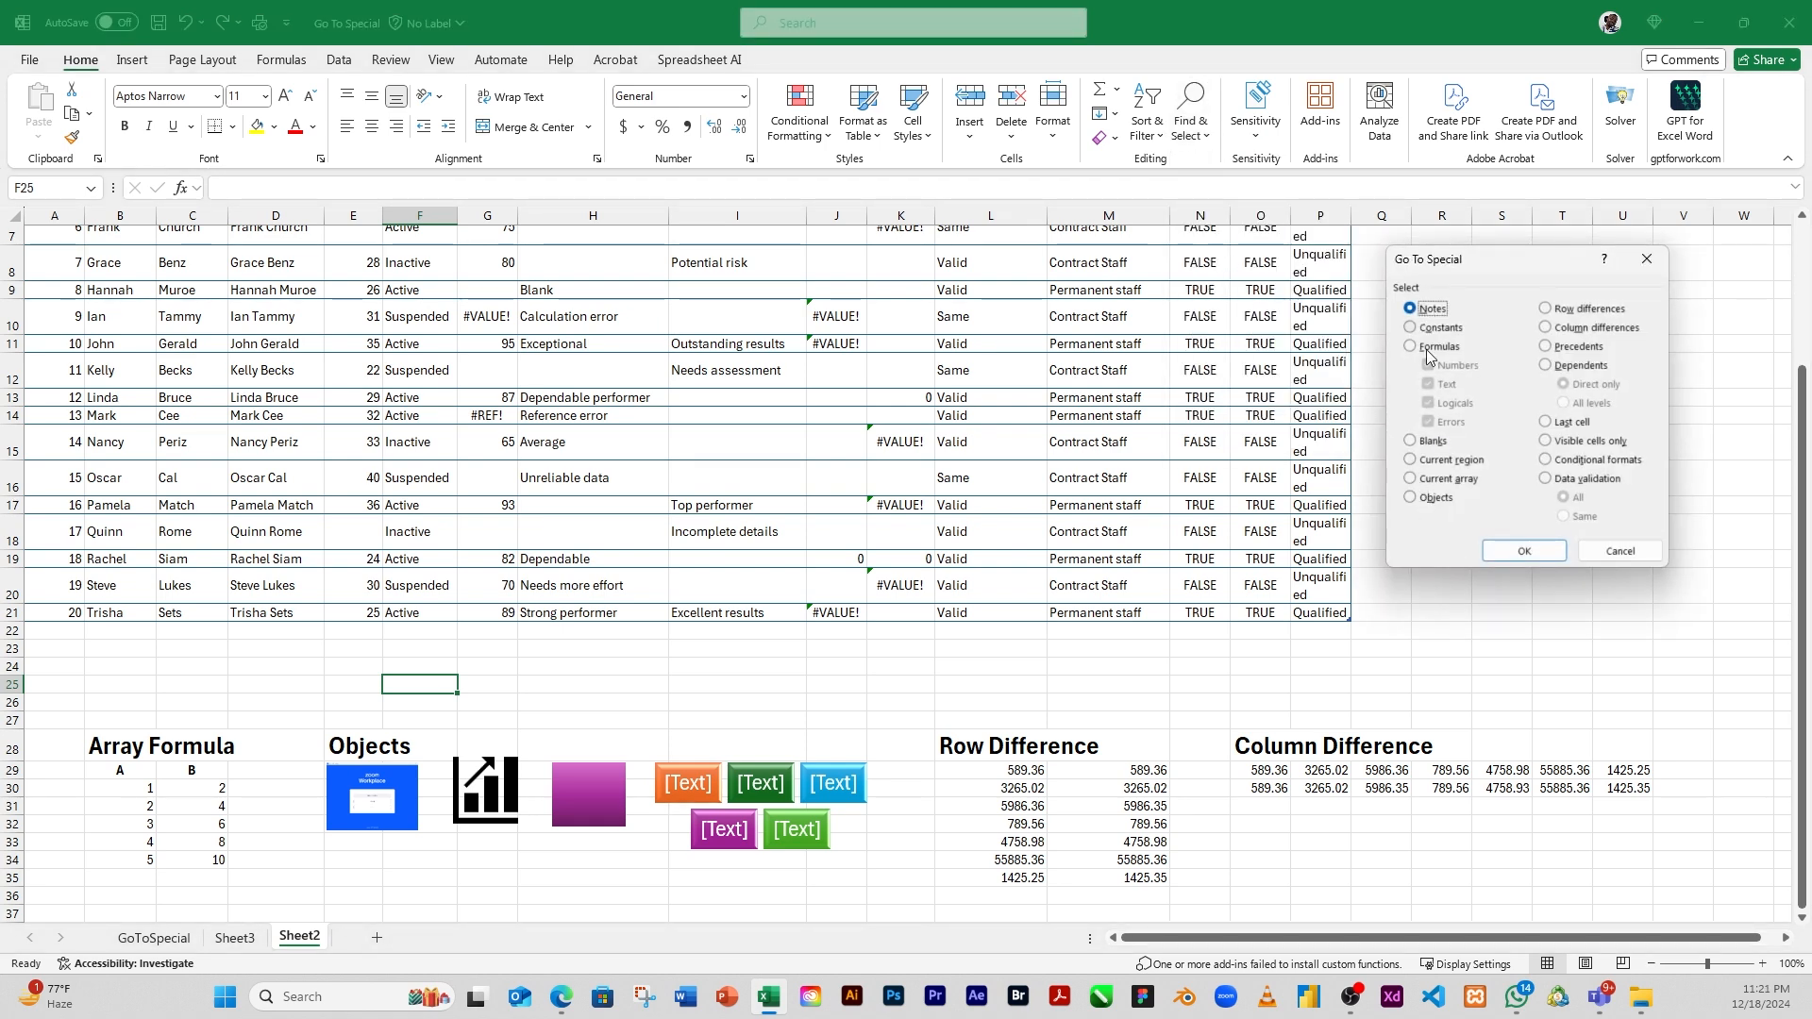
left_click(1409, 498)
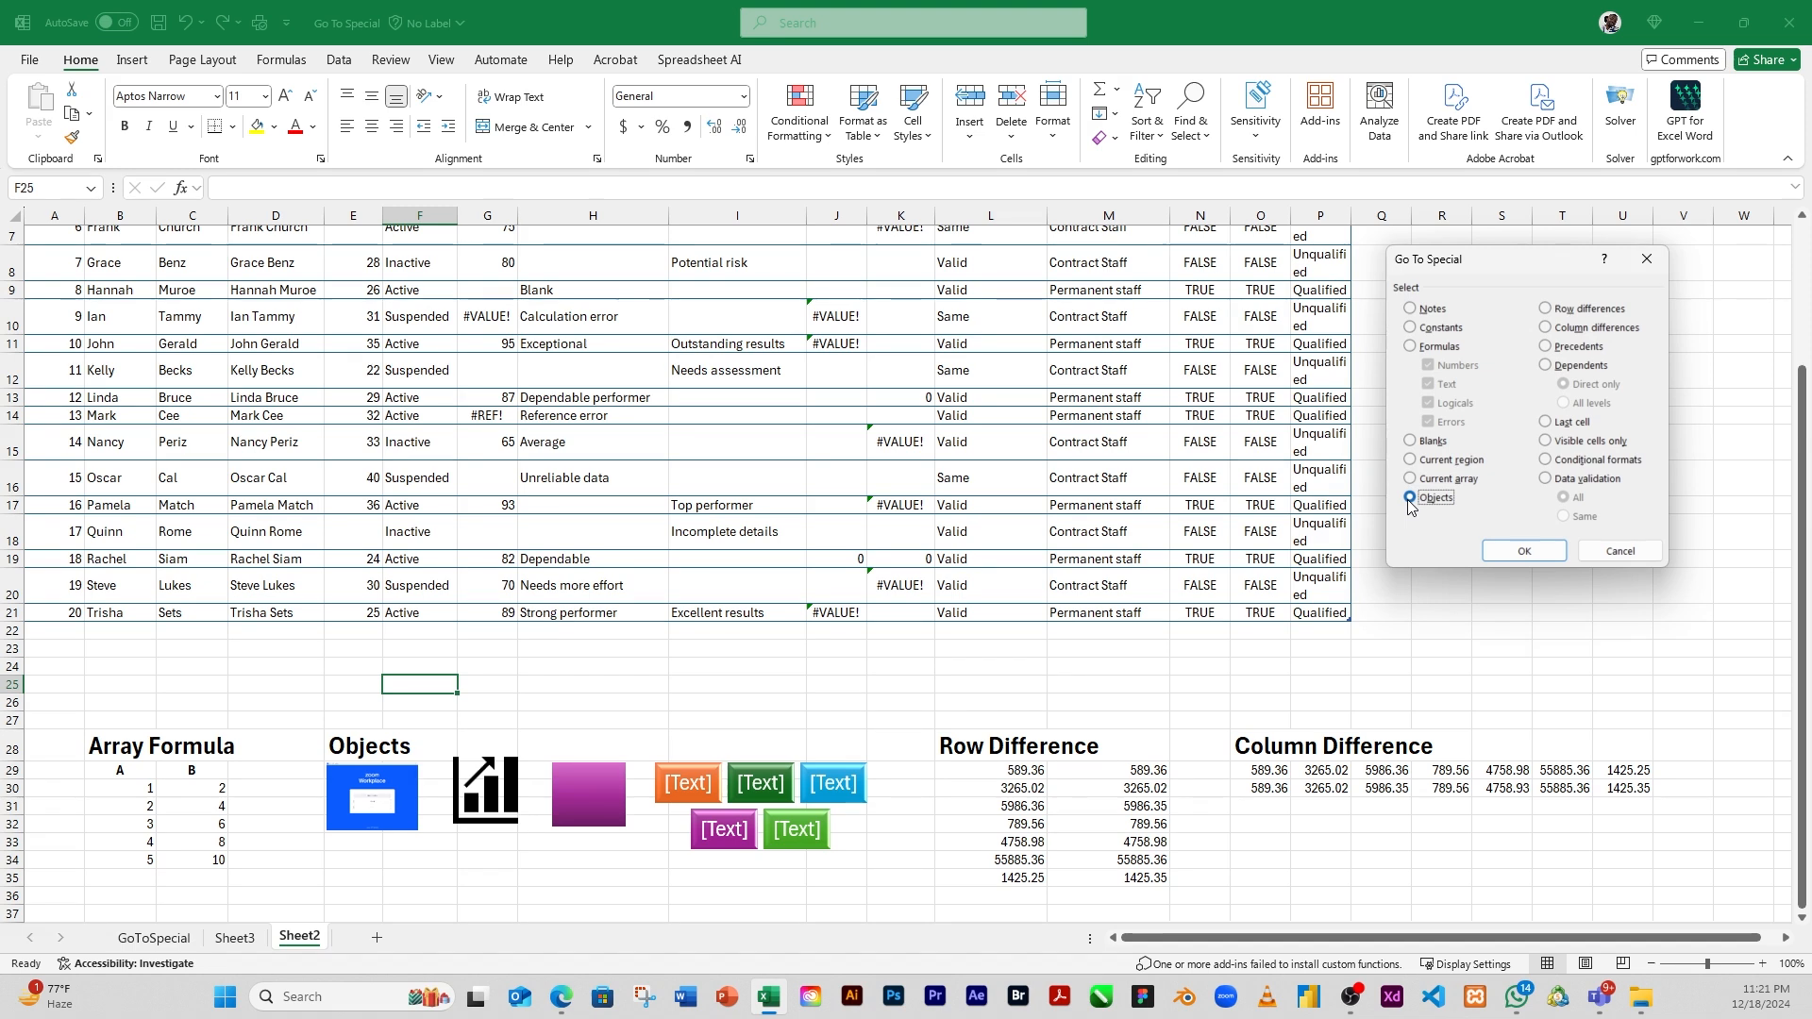
left_click(1527, 552)
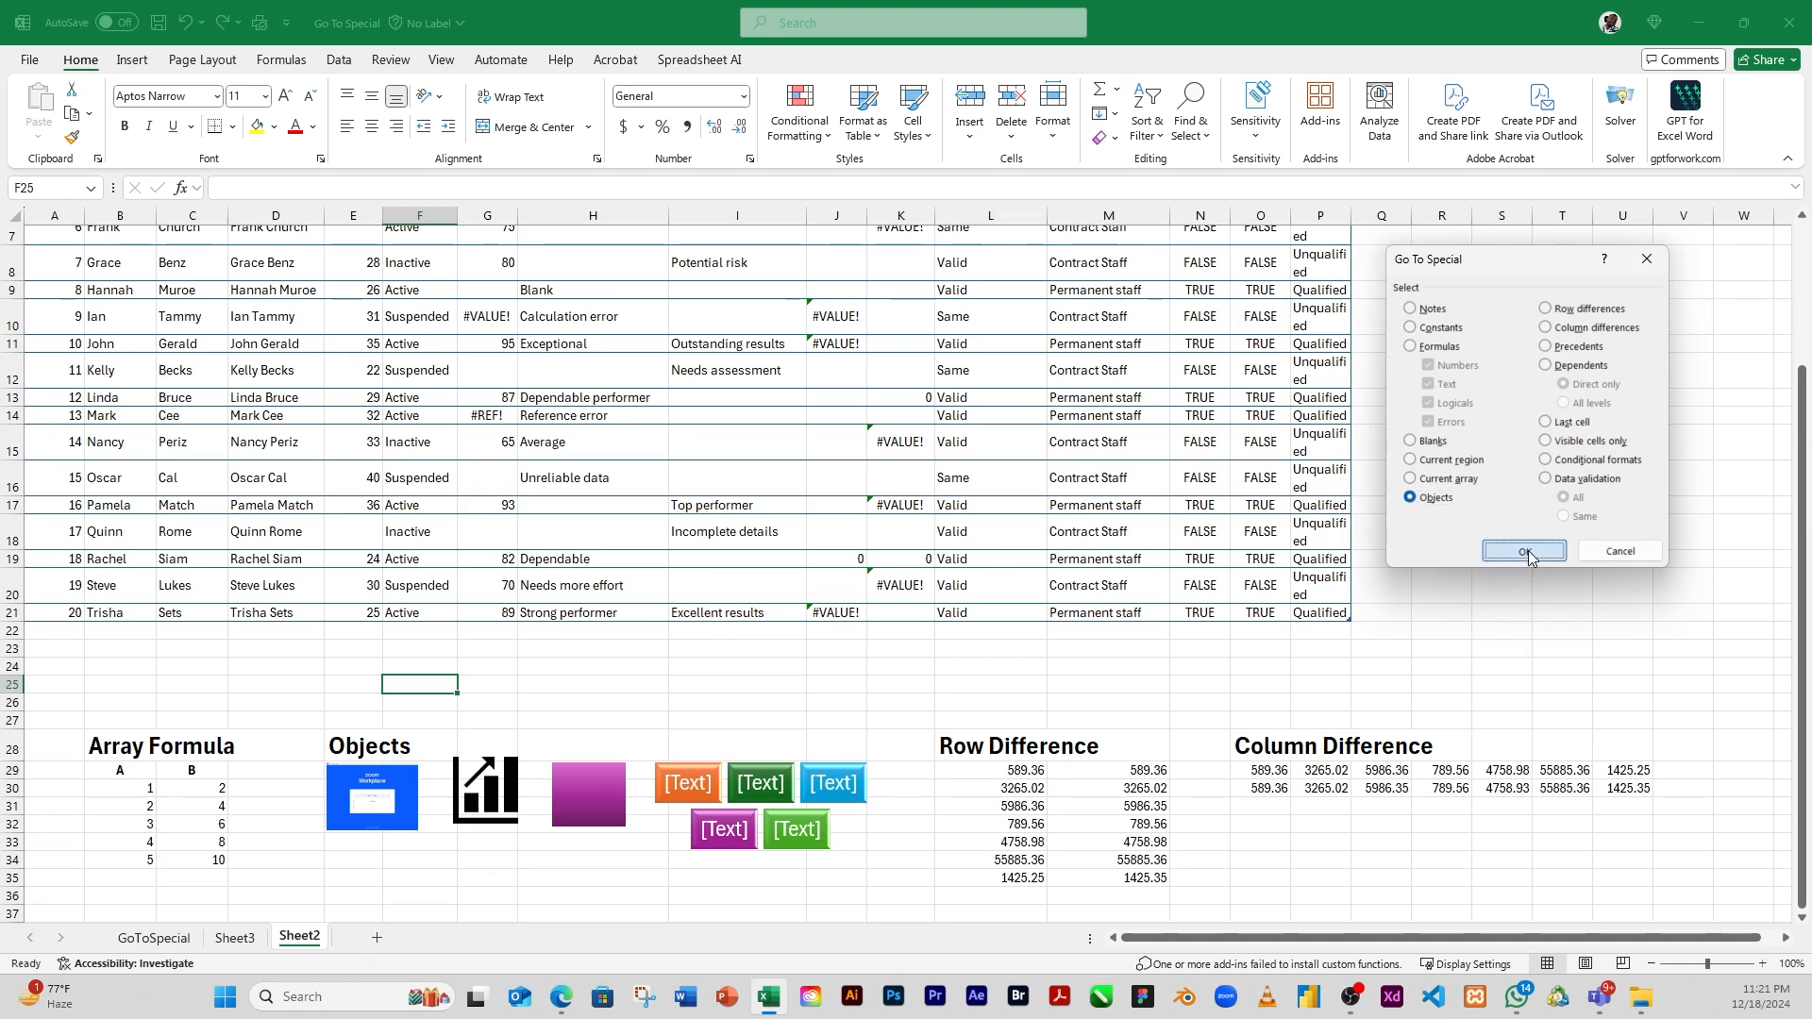
left_click(1525, 551)
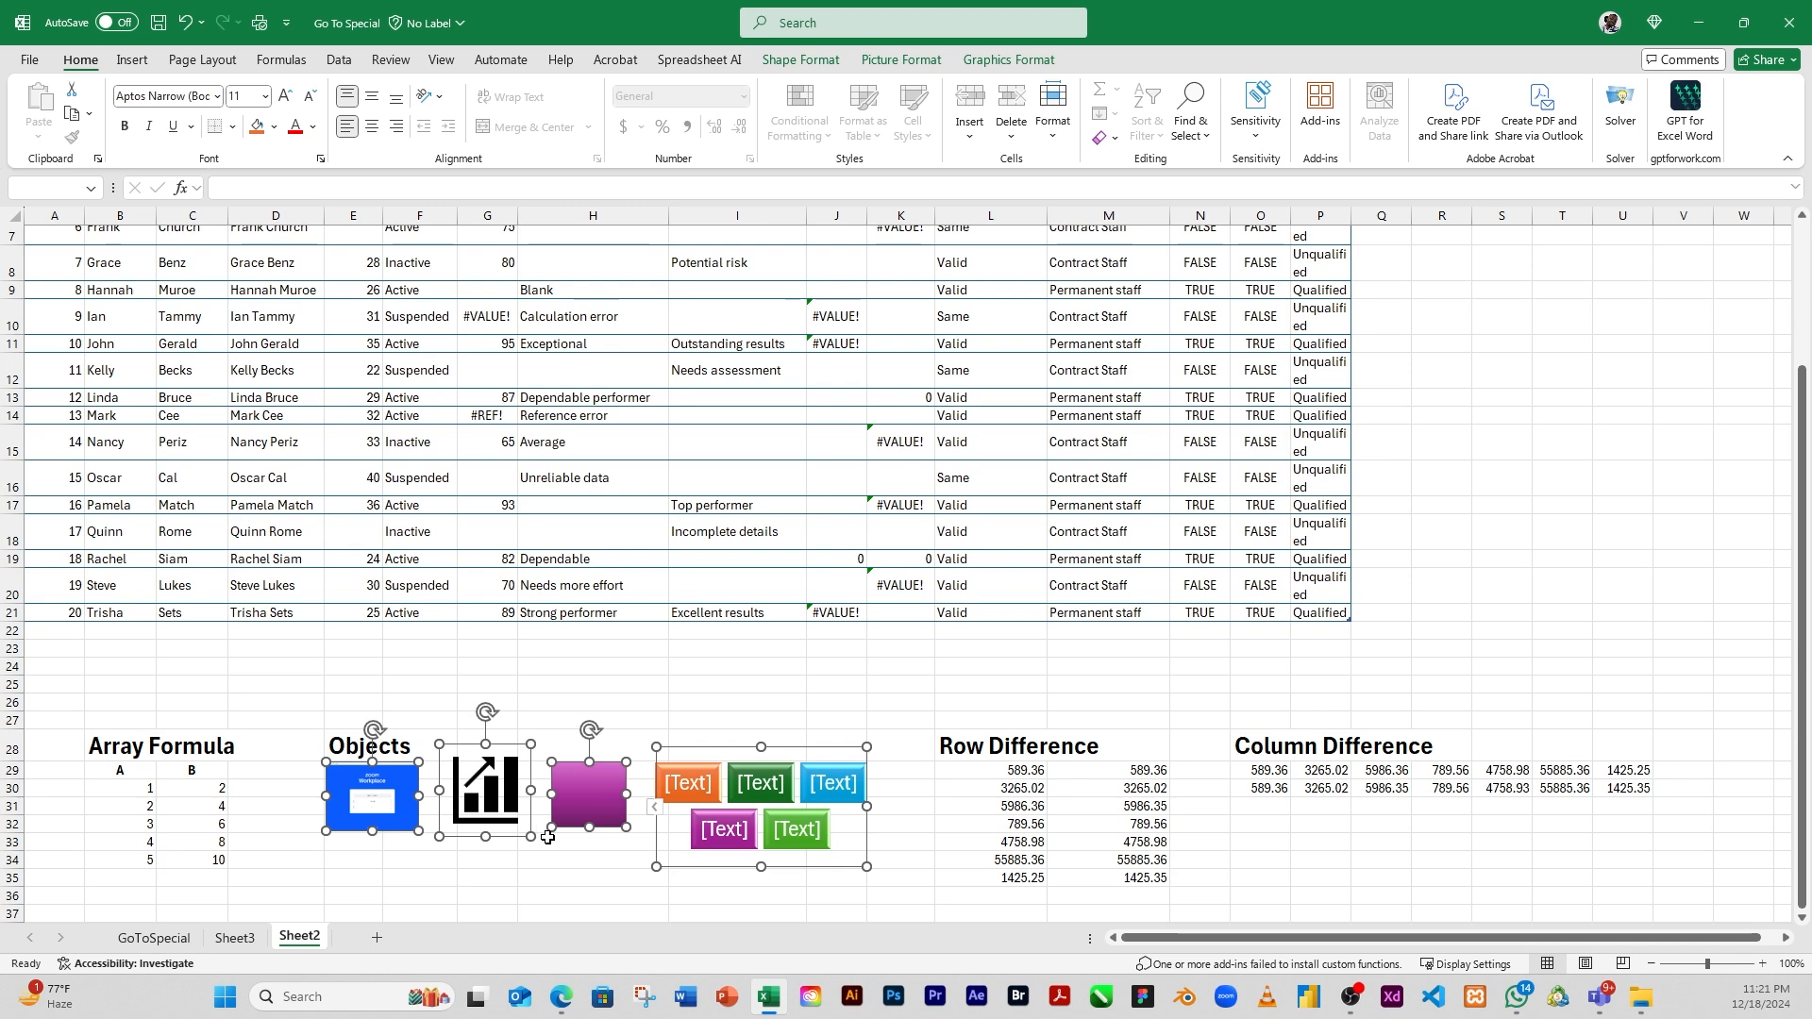
mouse_move(577, 803)
left_mouse_down()
mouse_move(568, 827)
mouse_move(509, 826)
mouse_move(590, 821)
left_mouse_up()
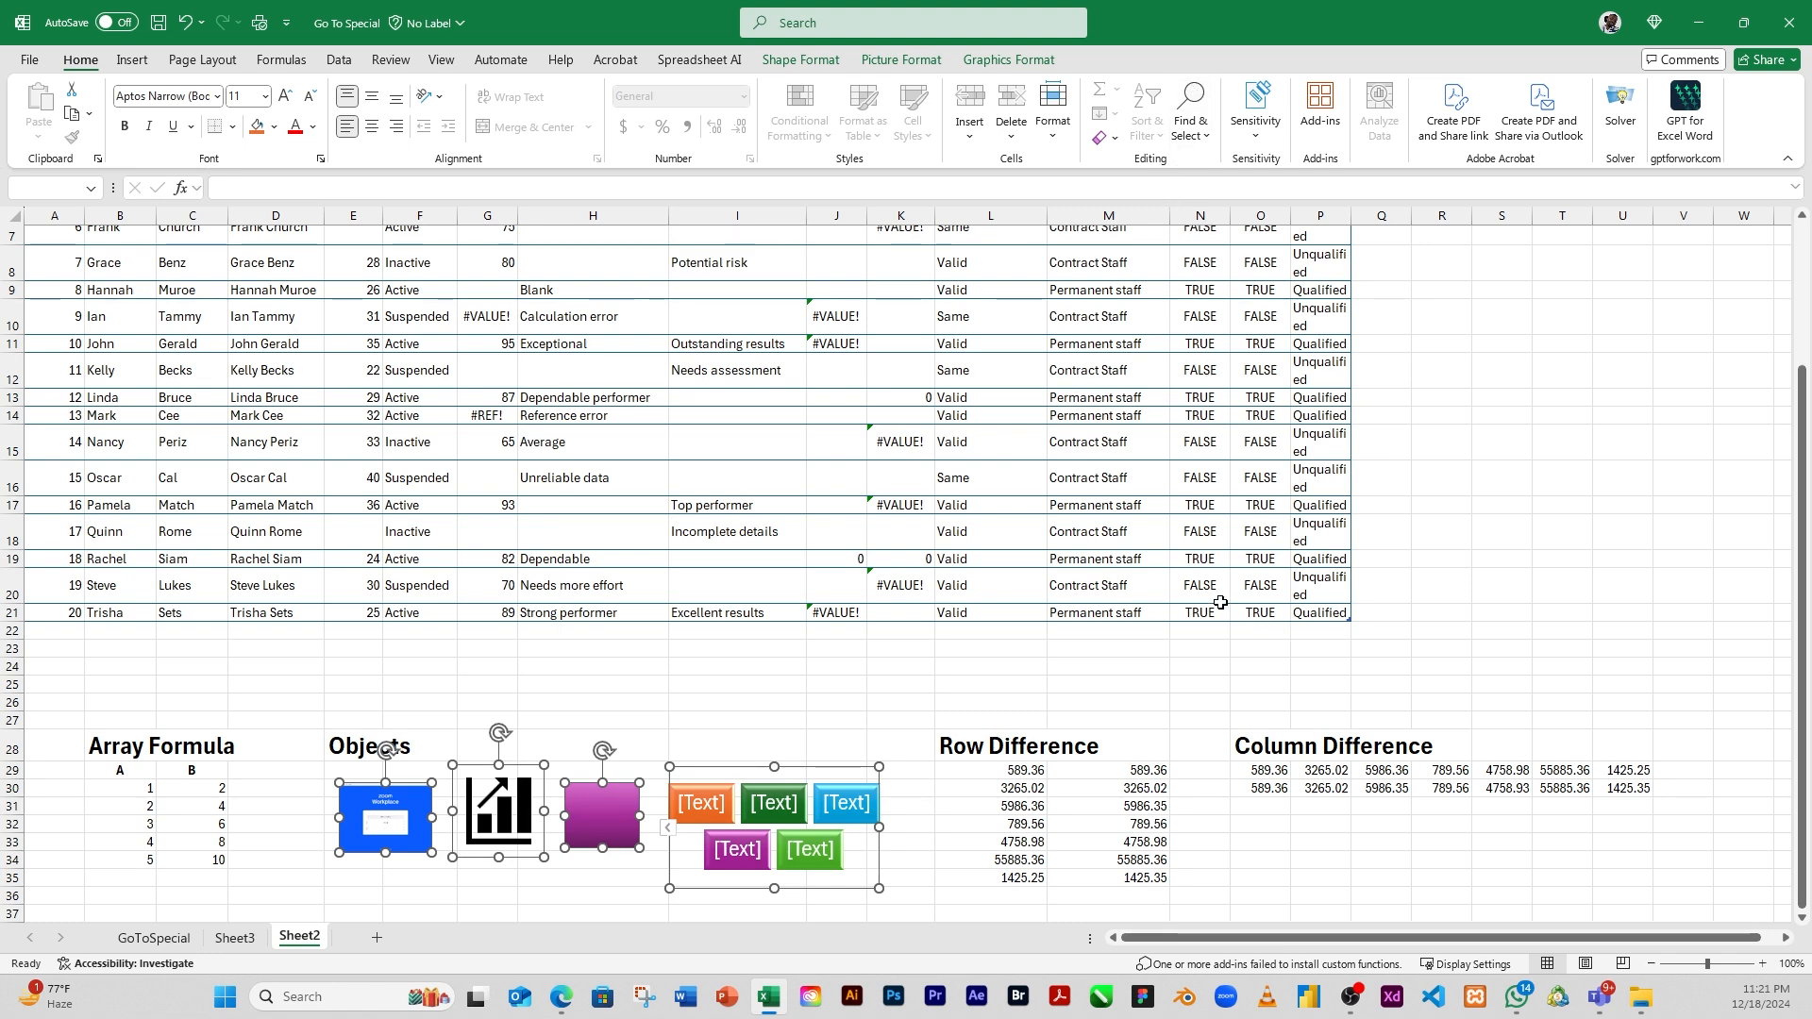
left_click(1114, 706)
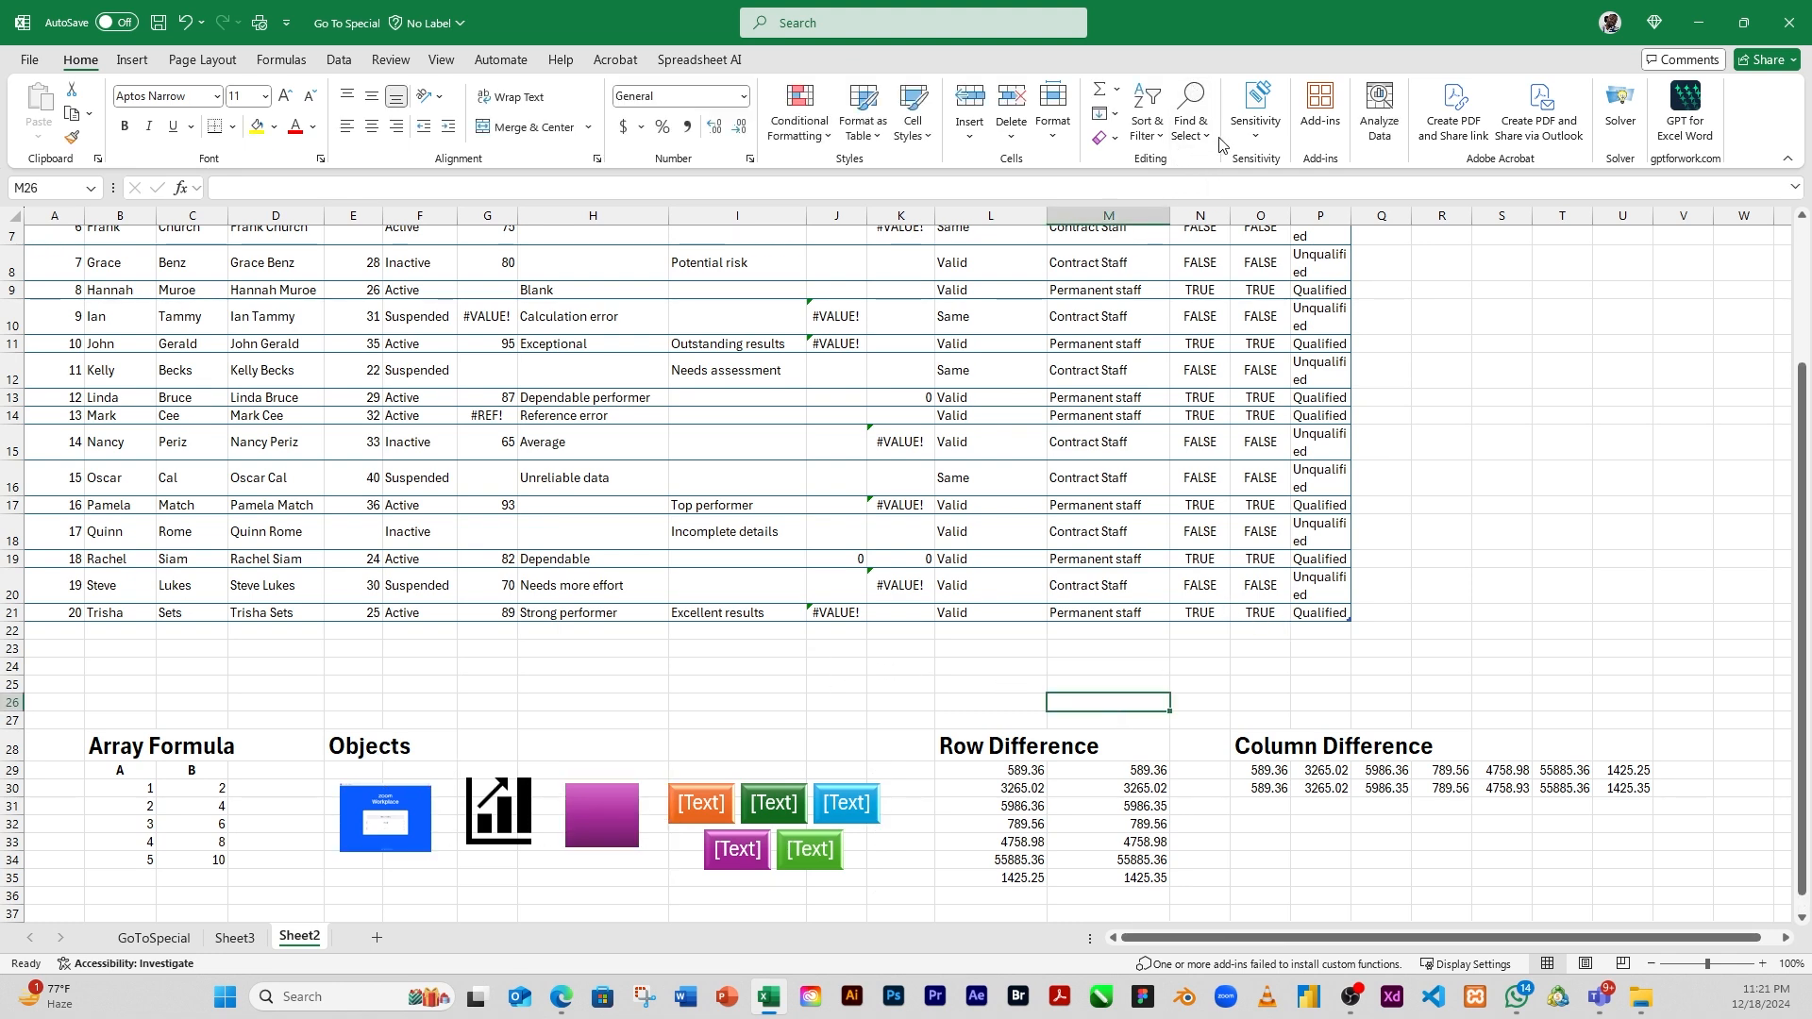
left_click(1191, 122)
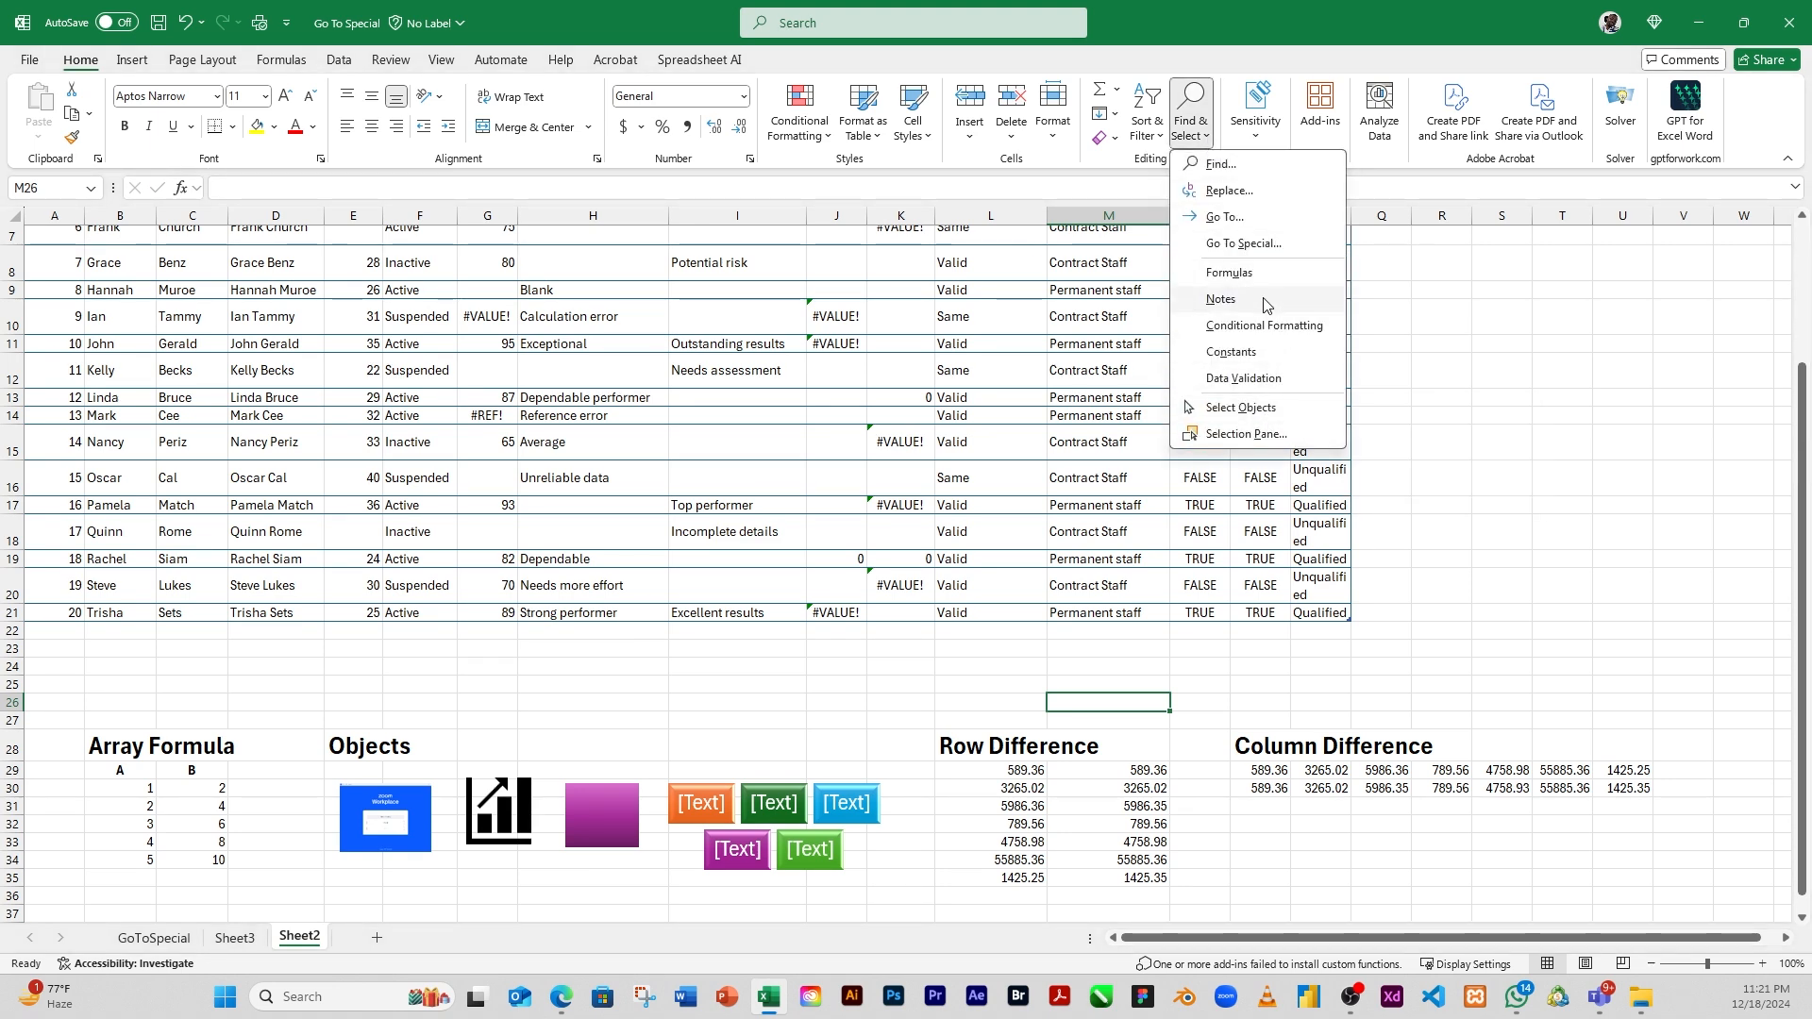
left_click(1246, 247)
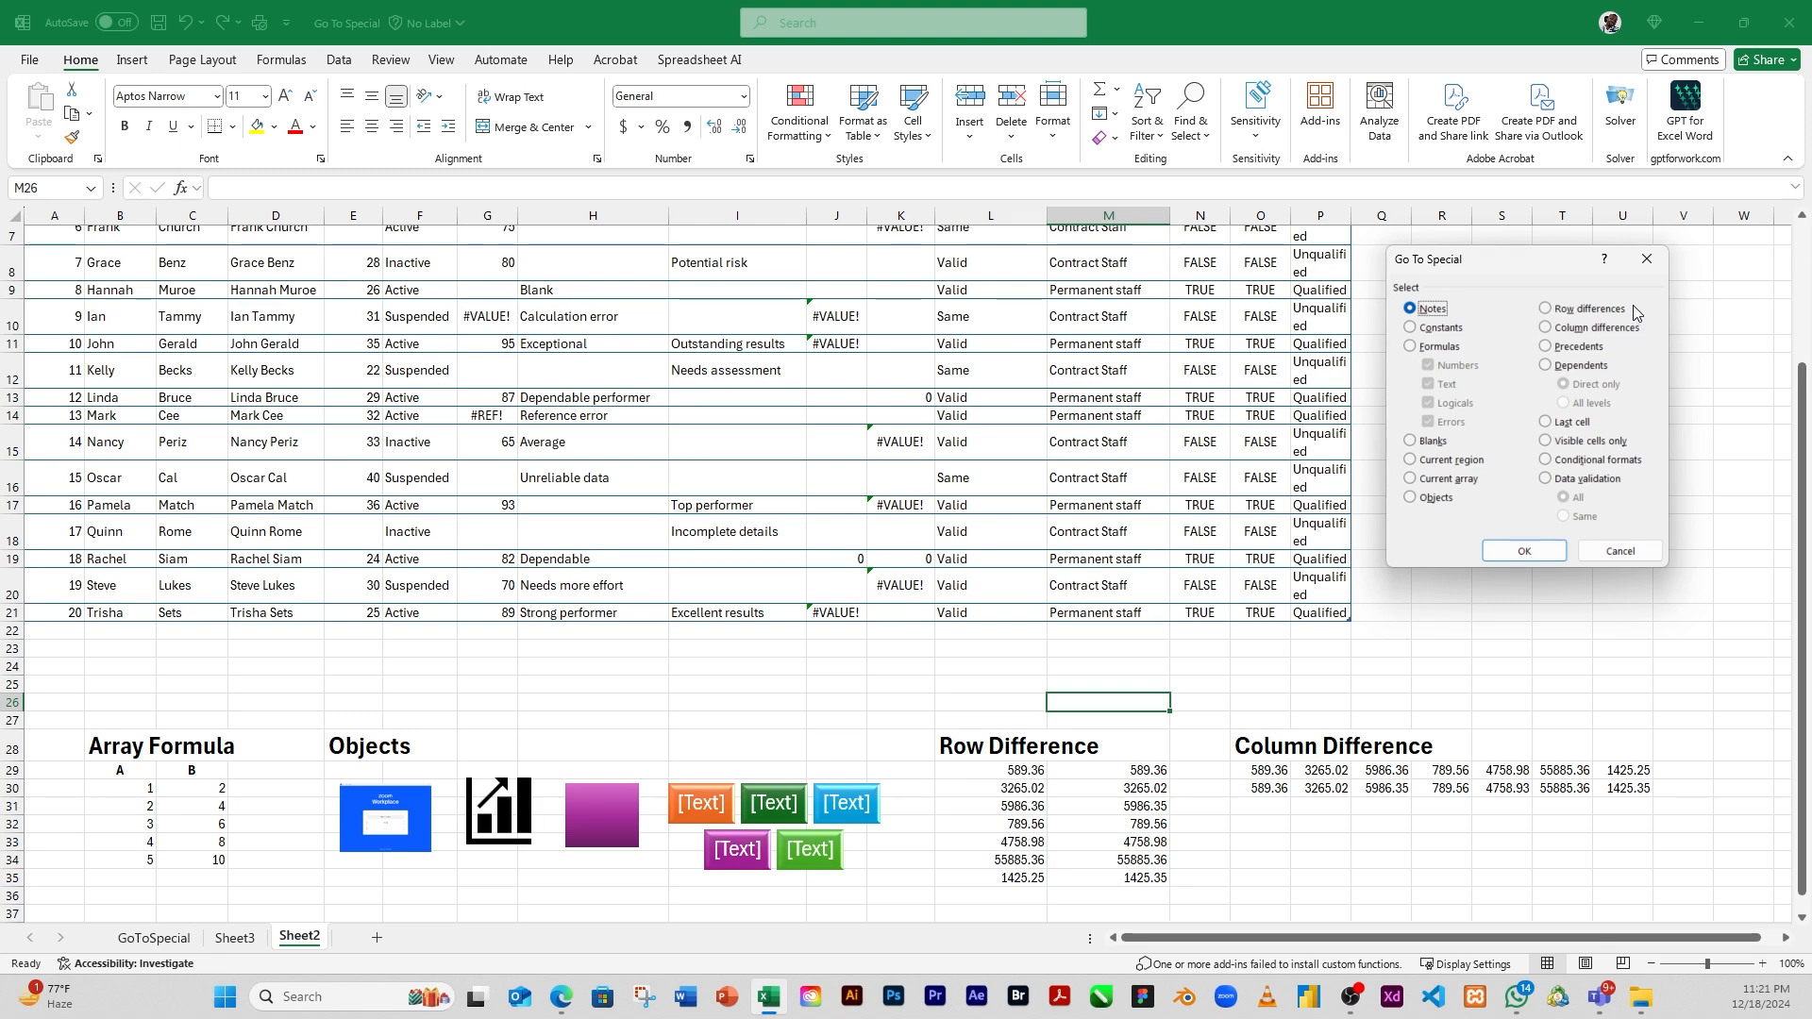
left_click(1623, 556)
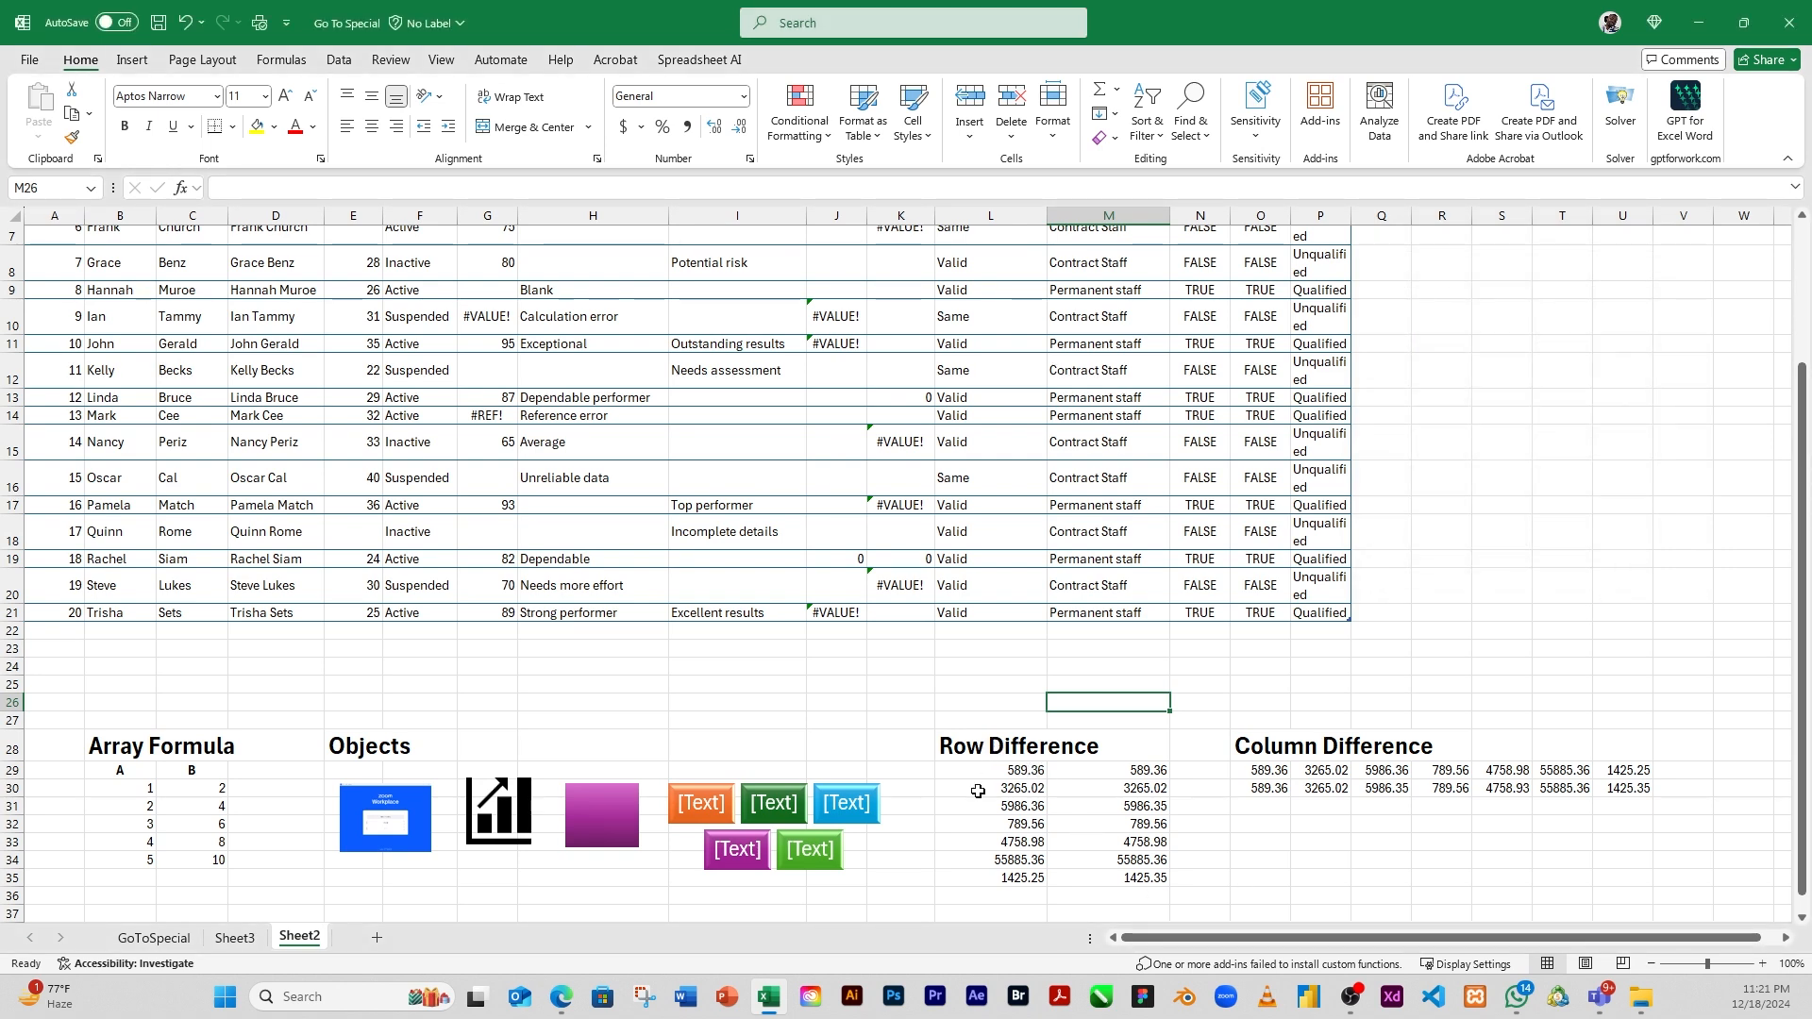
Examine the Row Difference table L28:M35, going over its two columns of values and ending on cell L32
left_click(1029, 752)
left_click_drag(1014, 749, 1123, 879)
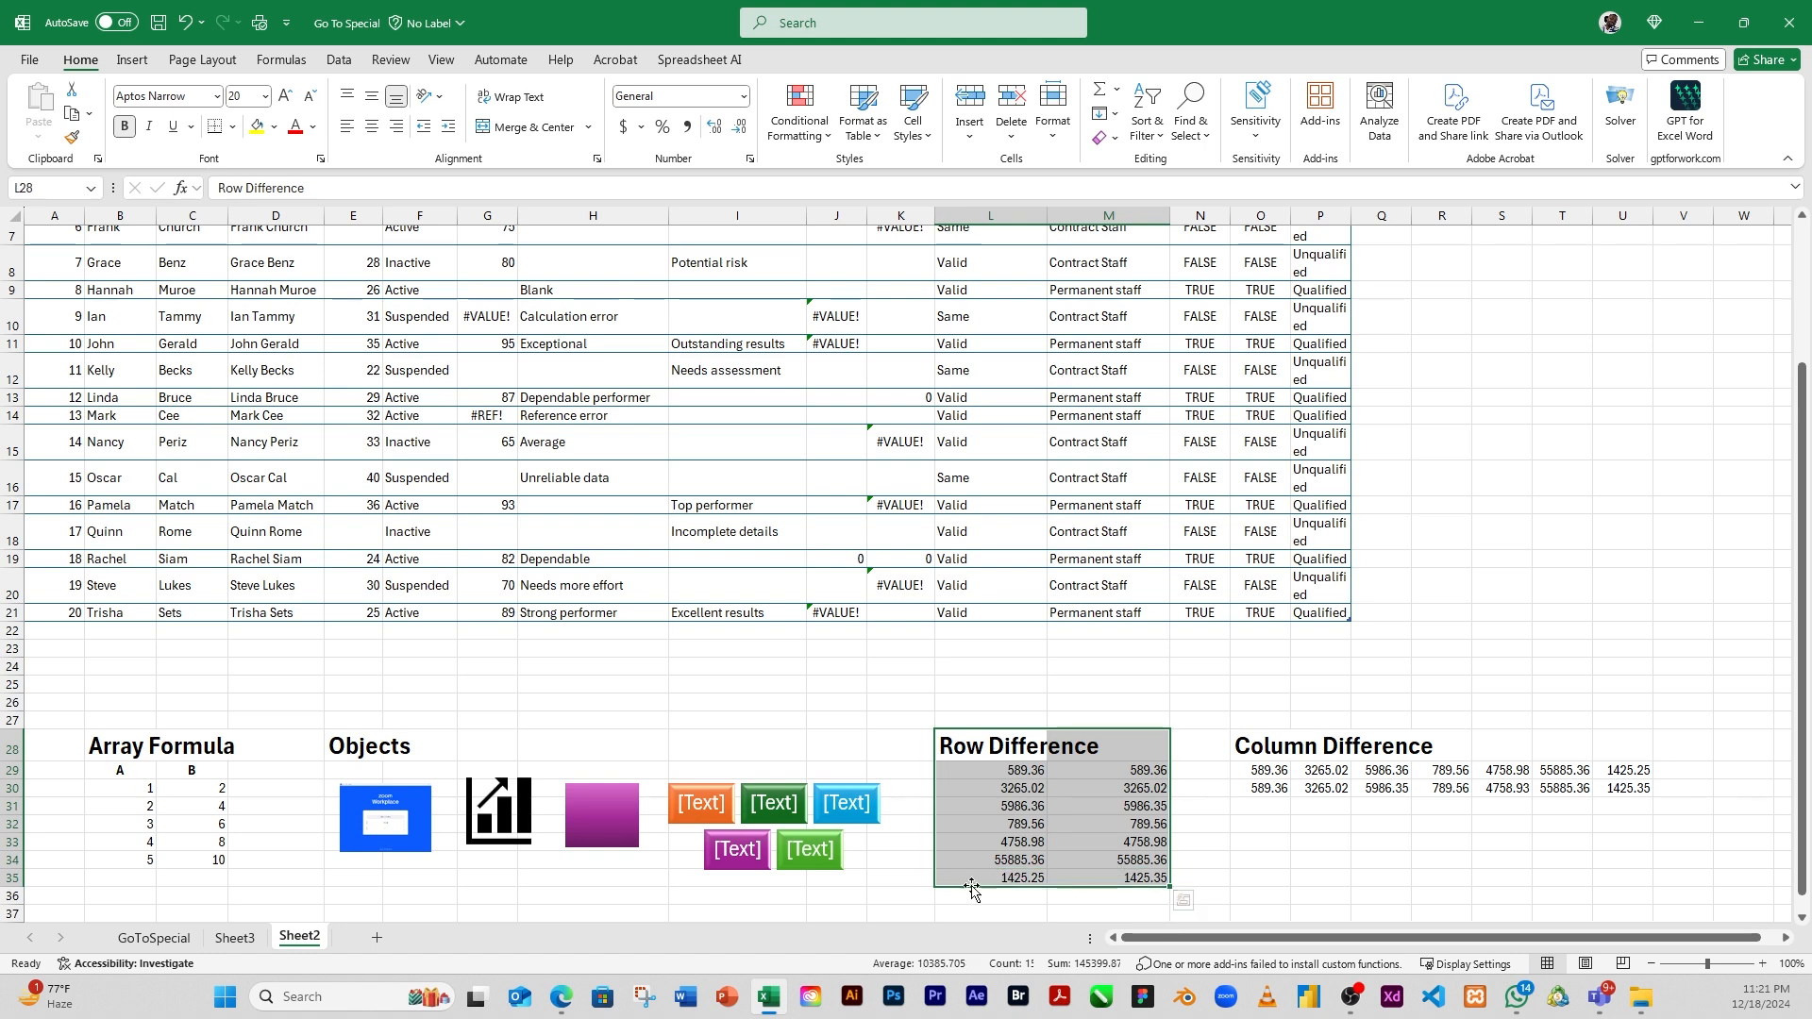
left_click(1019, 822)
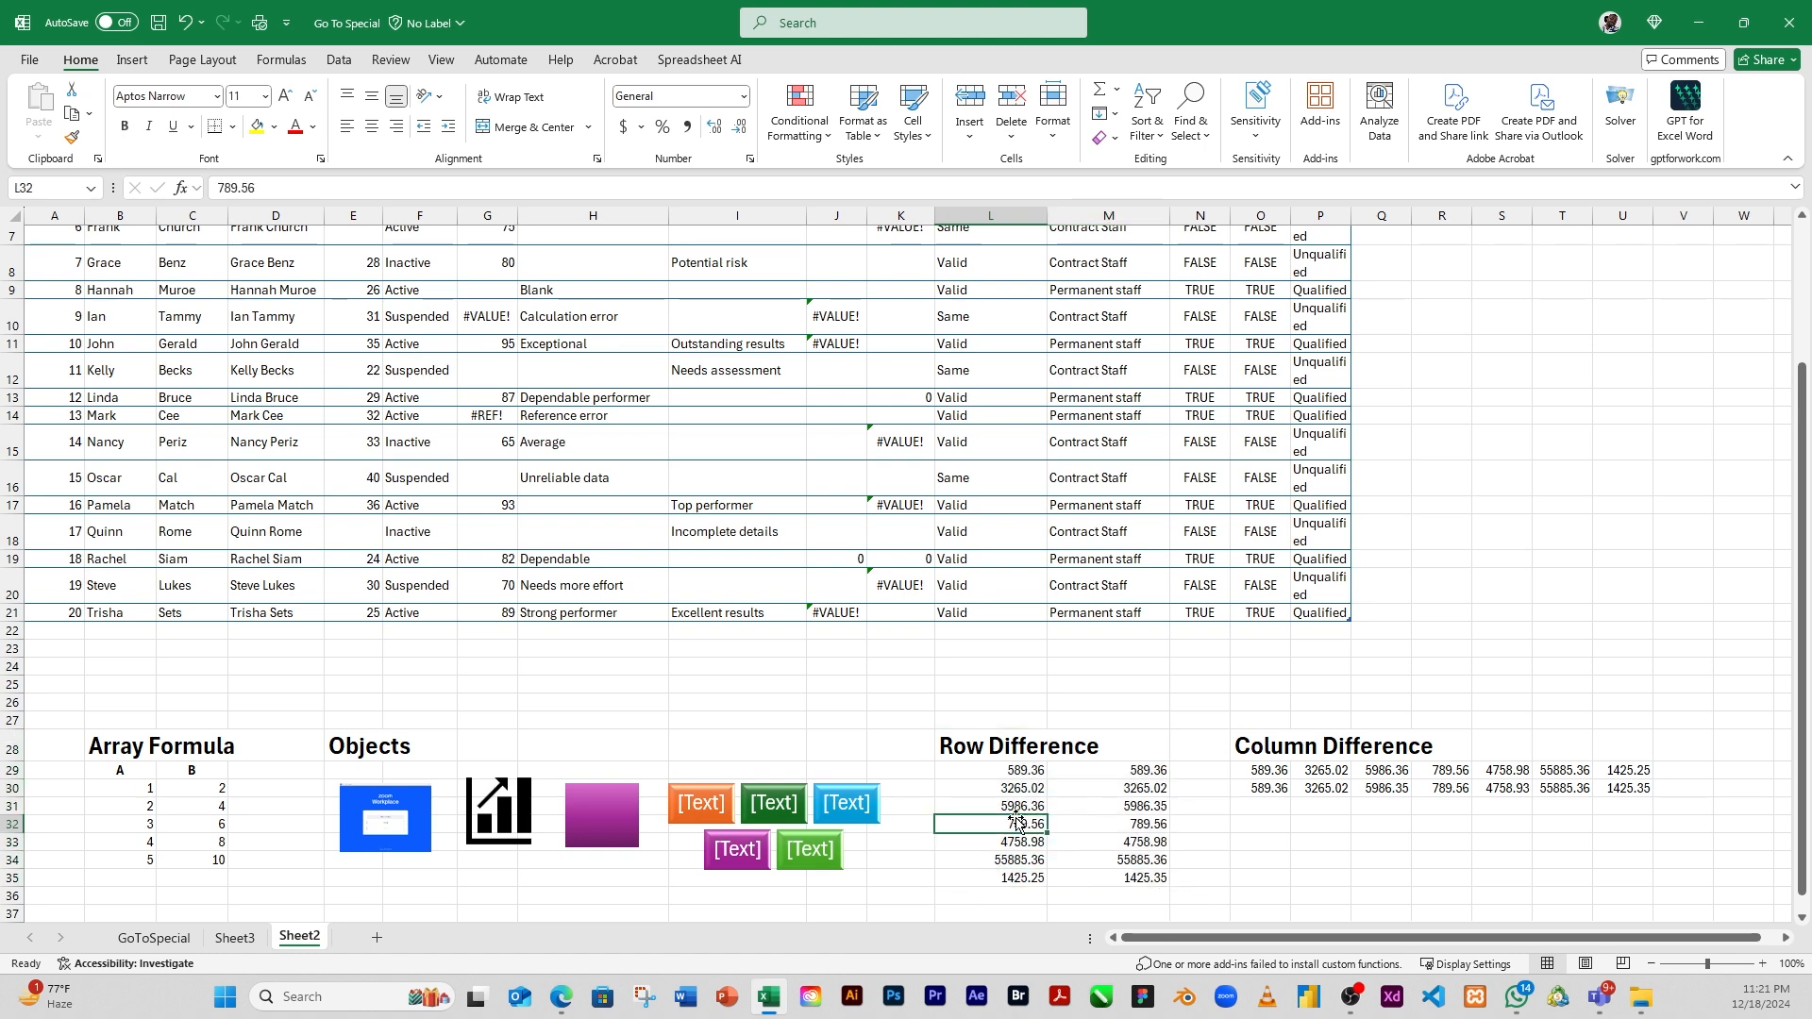
left_click_drag(1005, 752, 1145, 878)
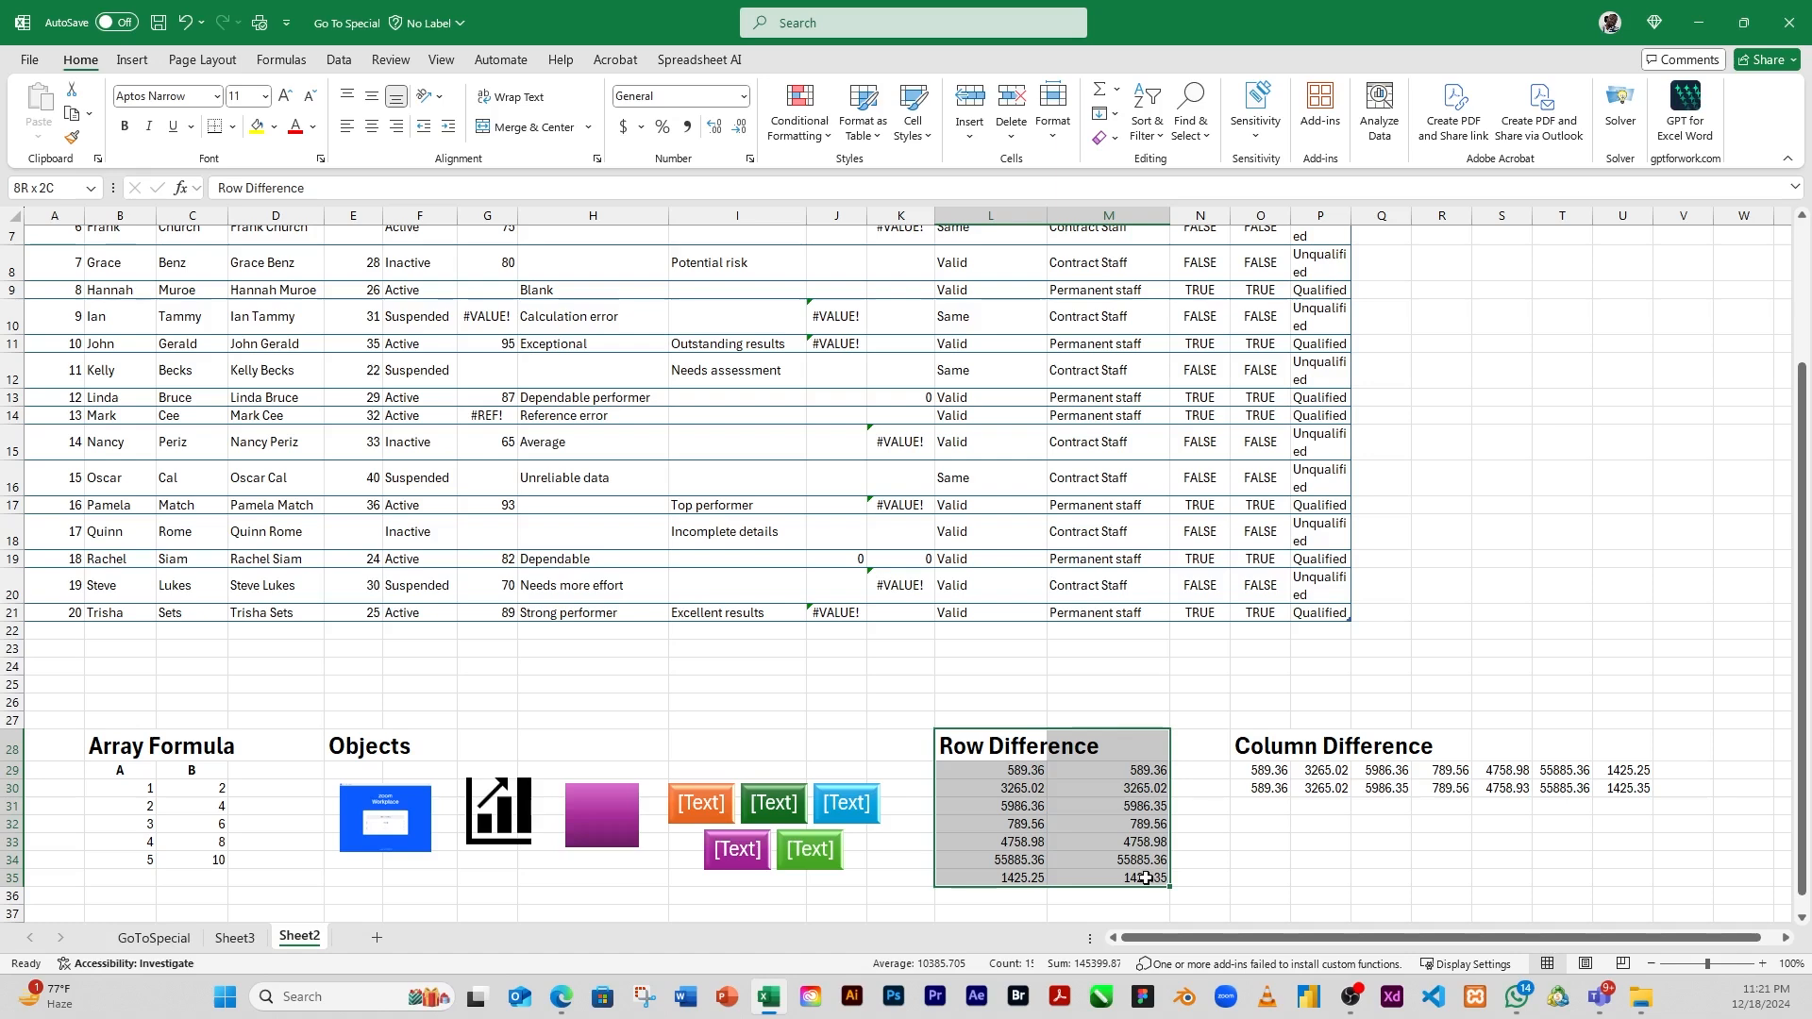
left_click(1055, 845)
left_click_drag(1005, 771, 1028, 861)
left_click_drag(1066, 774, 1029, 878)
left_click_drag(1144, 772, 1121, 879)
left_click(1015, 828)
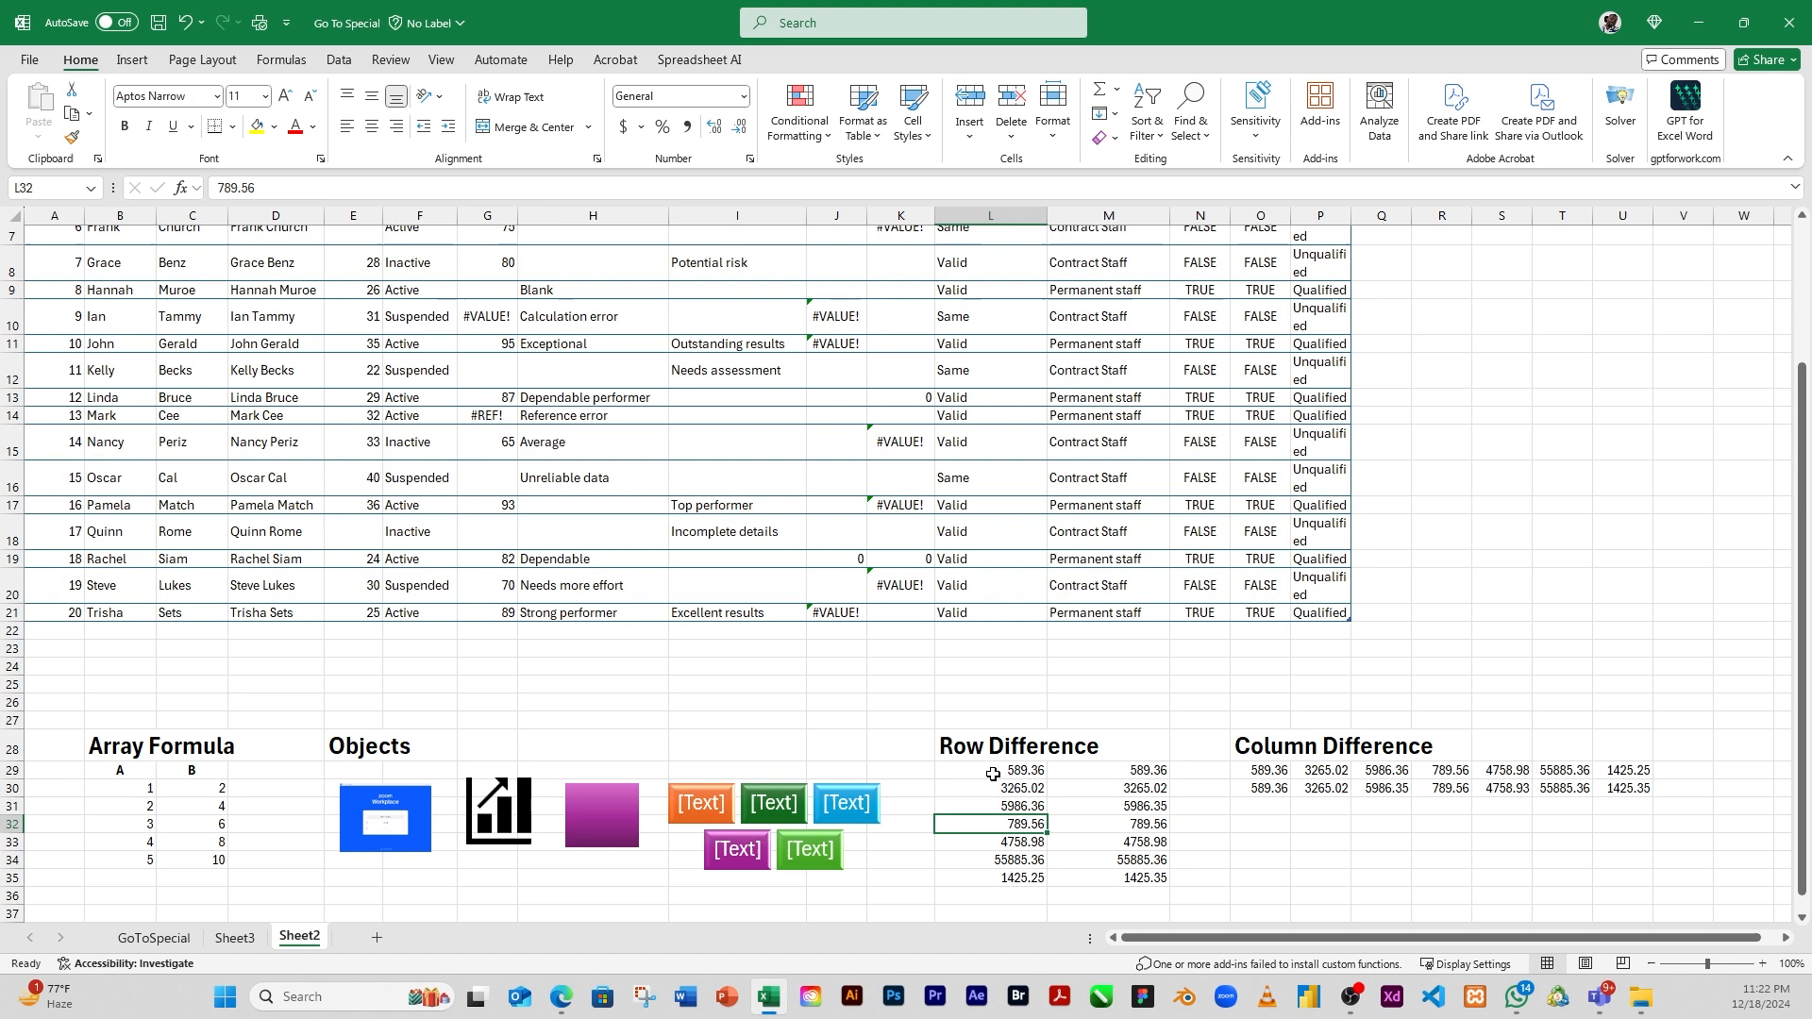
Select the row differences within the Row Difference values L29:M35 using Go To Special
left_click_drag(993, 771, 1118, 883)
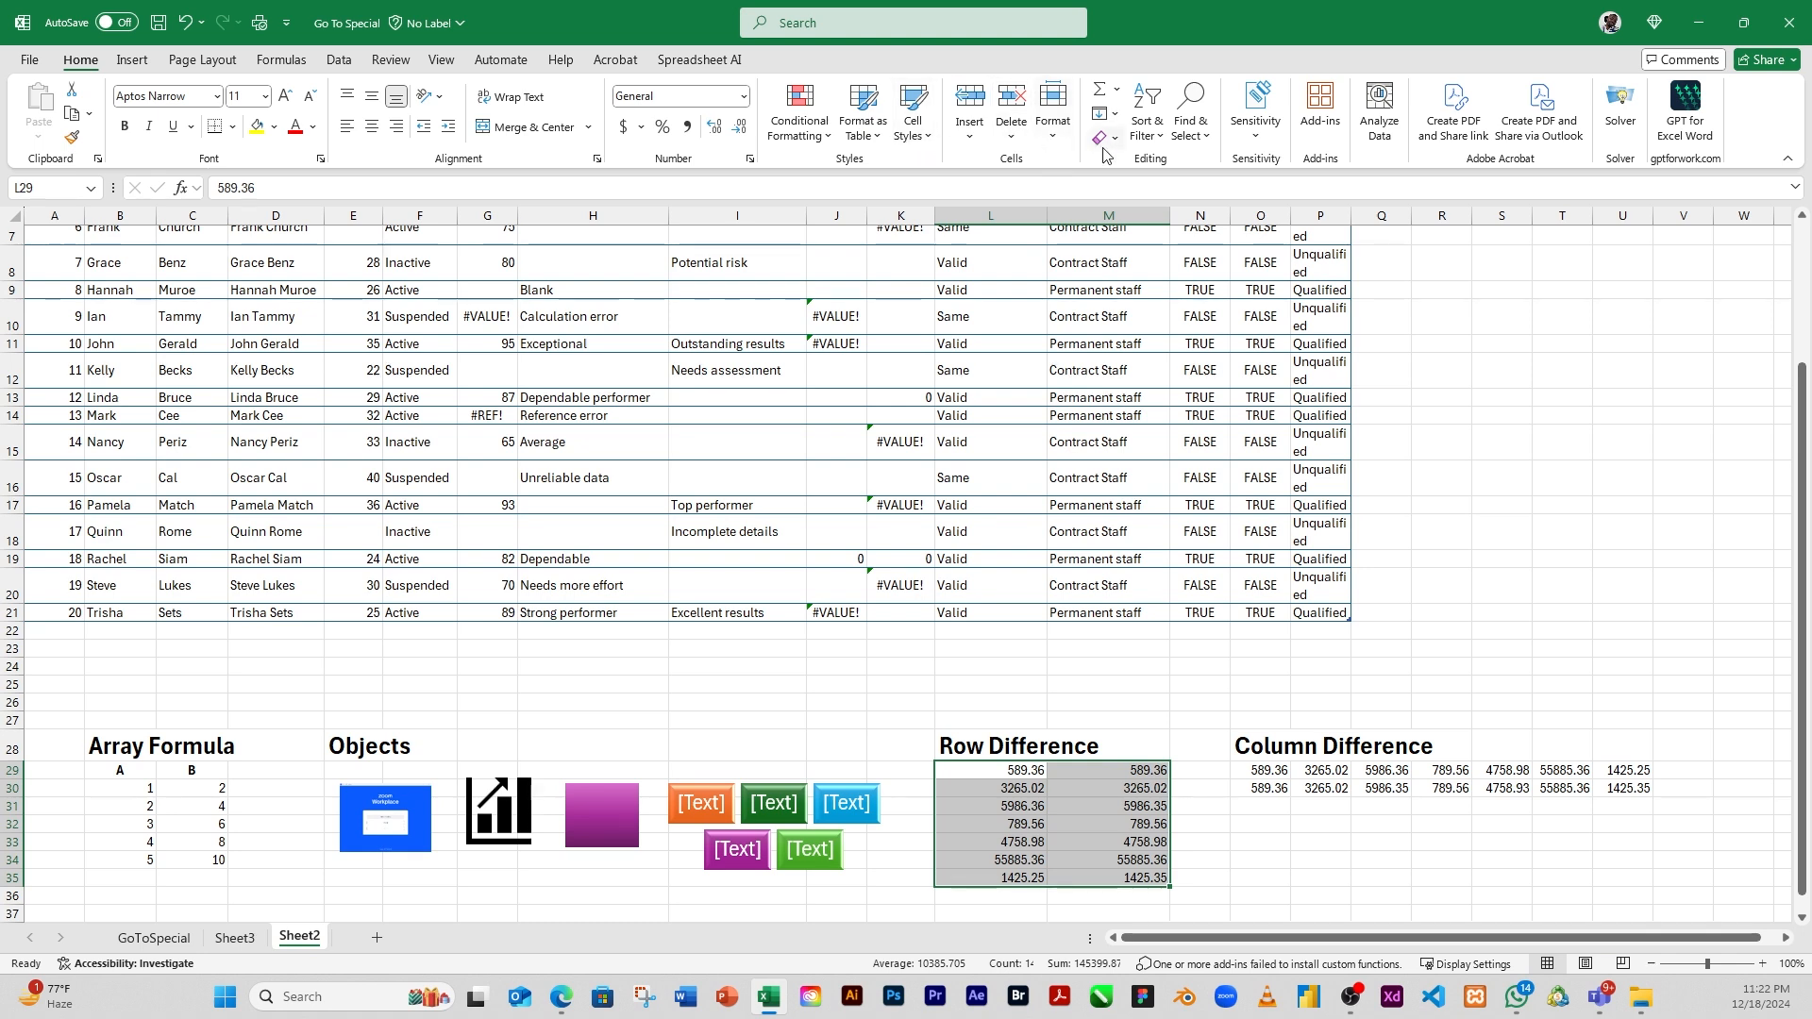
left_click(1192, 127)
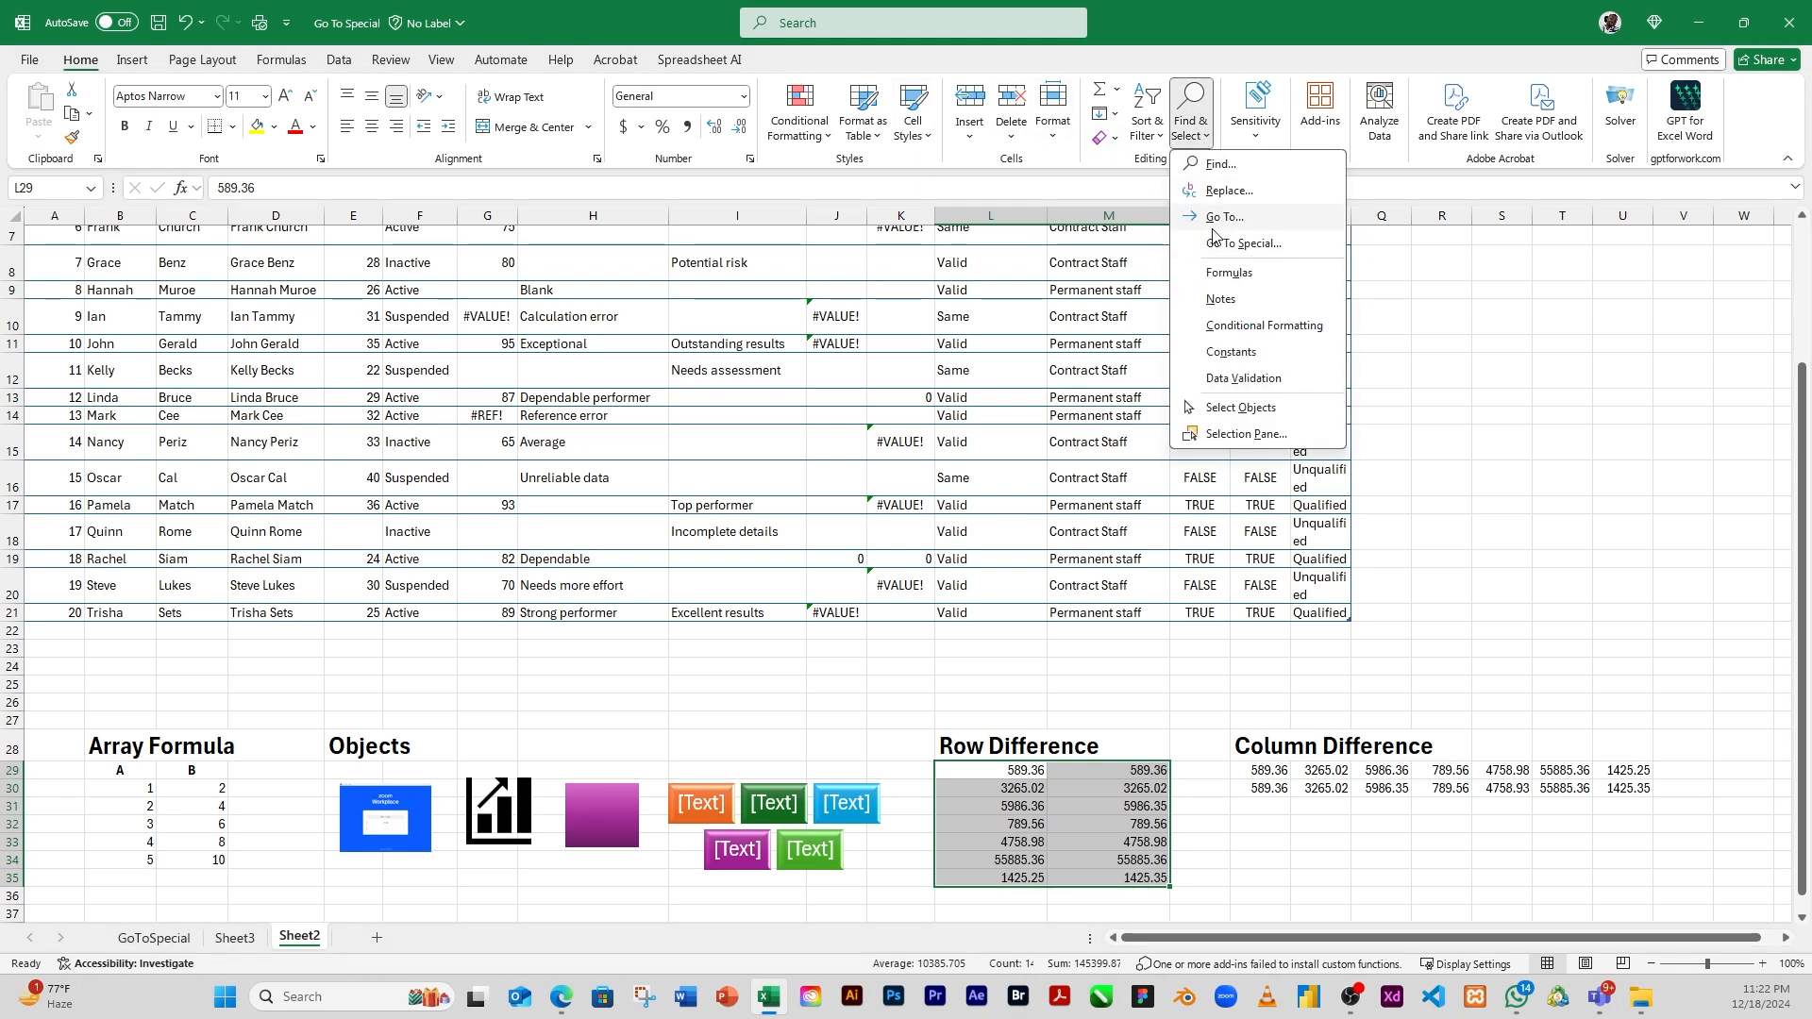
left_click(1252, 245)
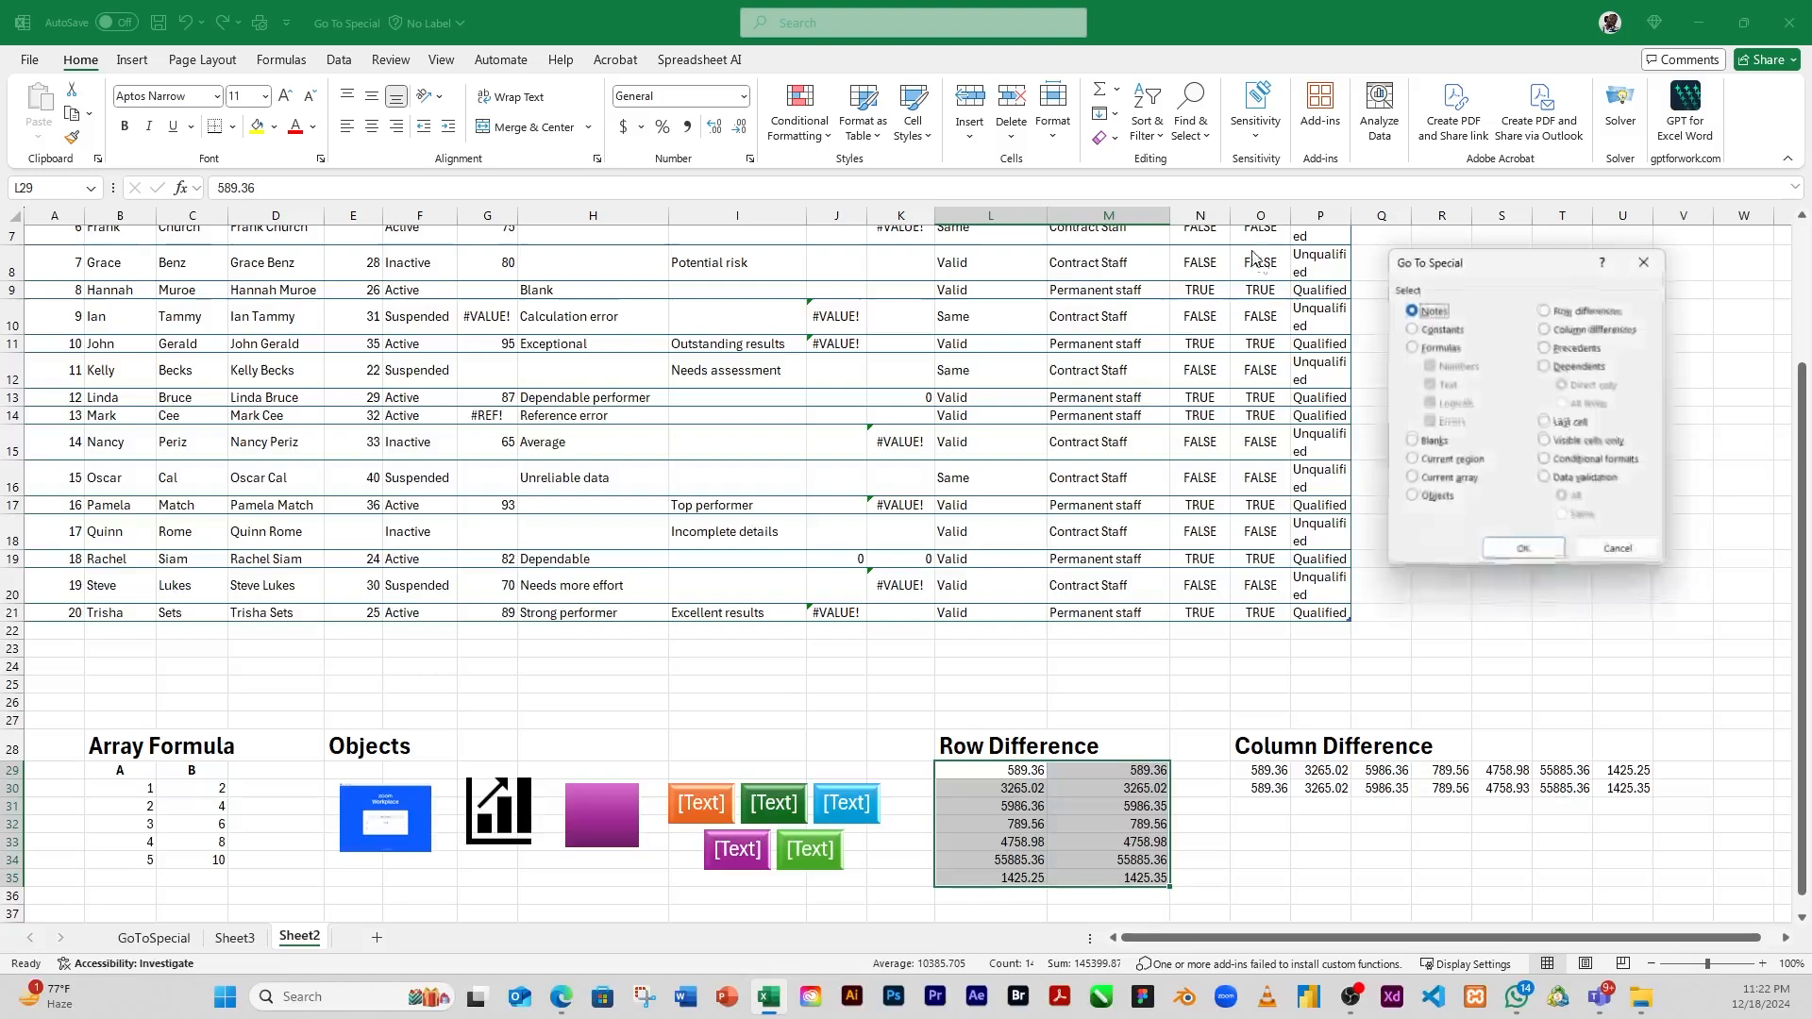
left_click(1547, 310)
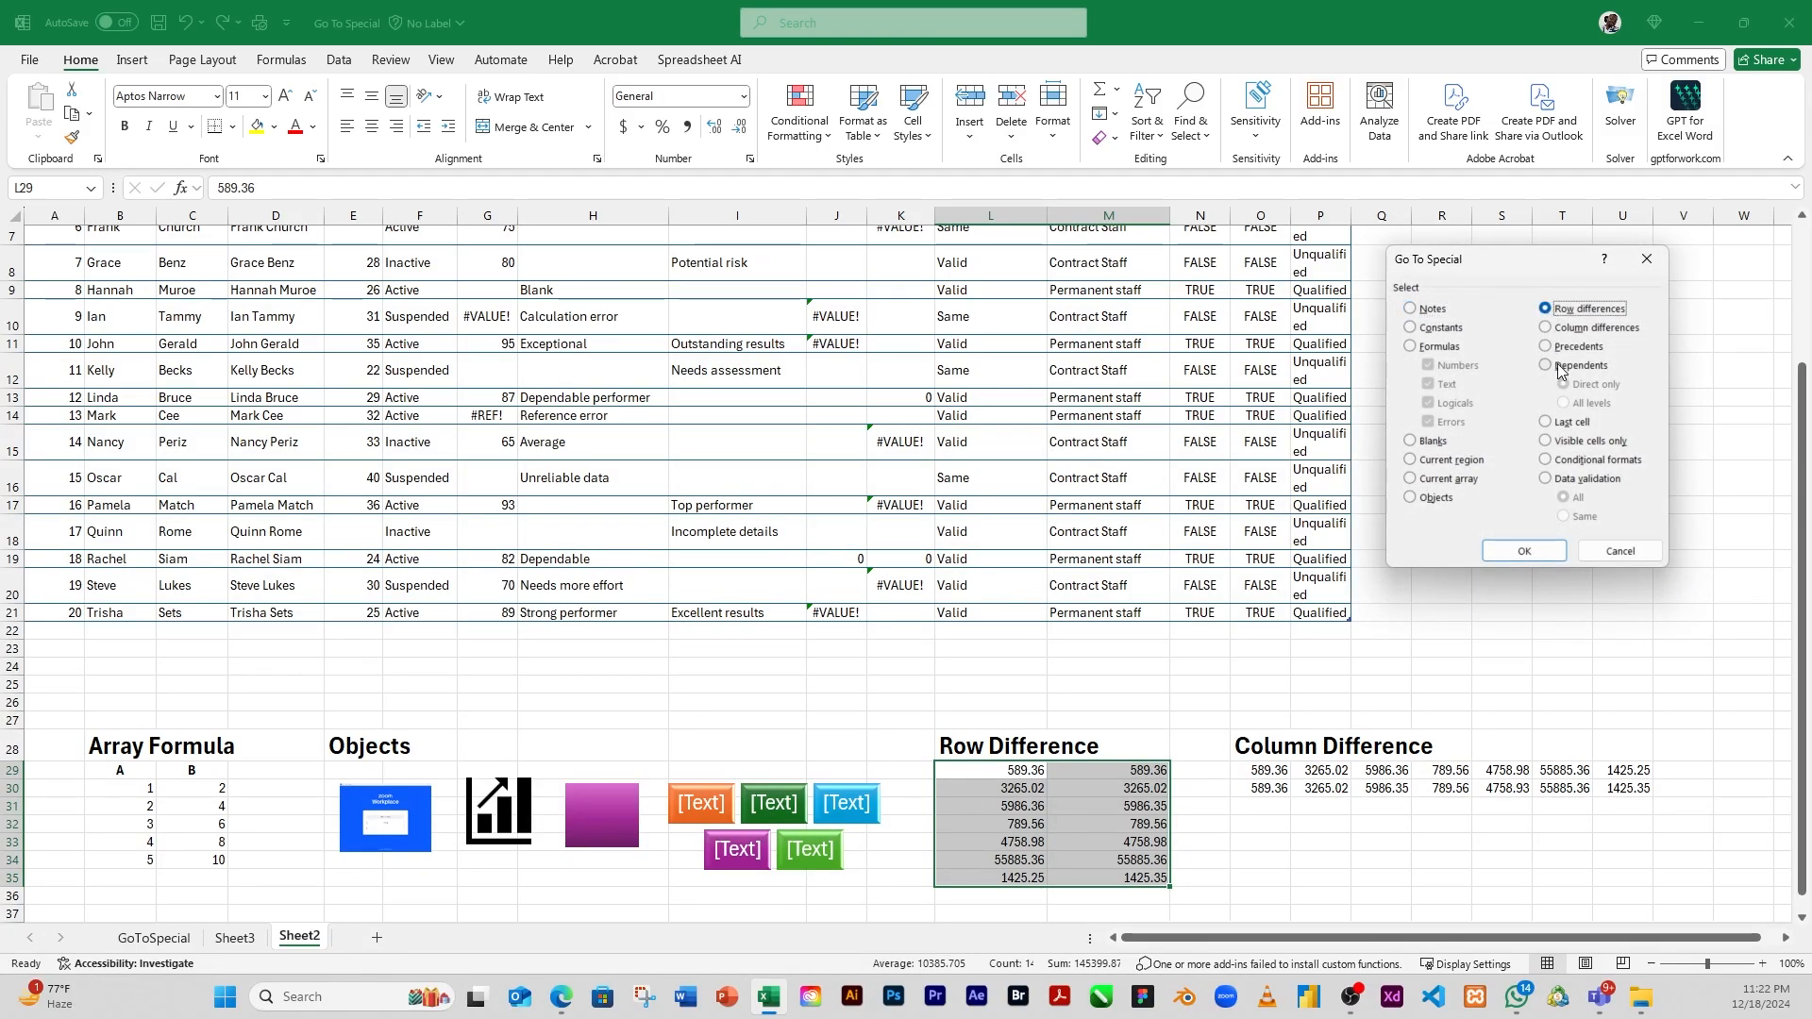
left_click(1526, 552)
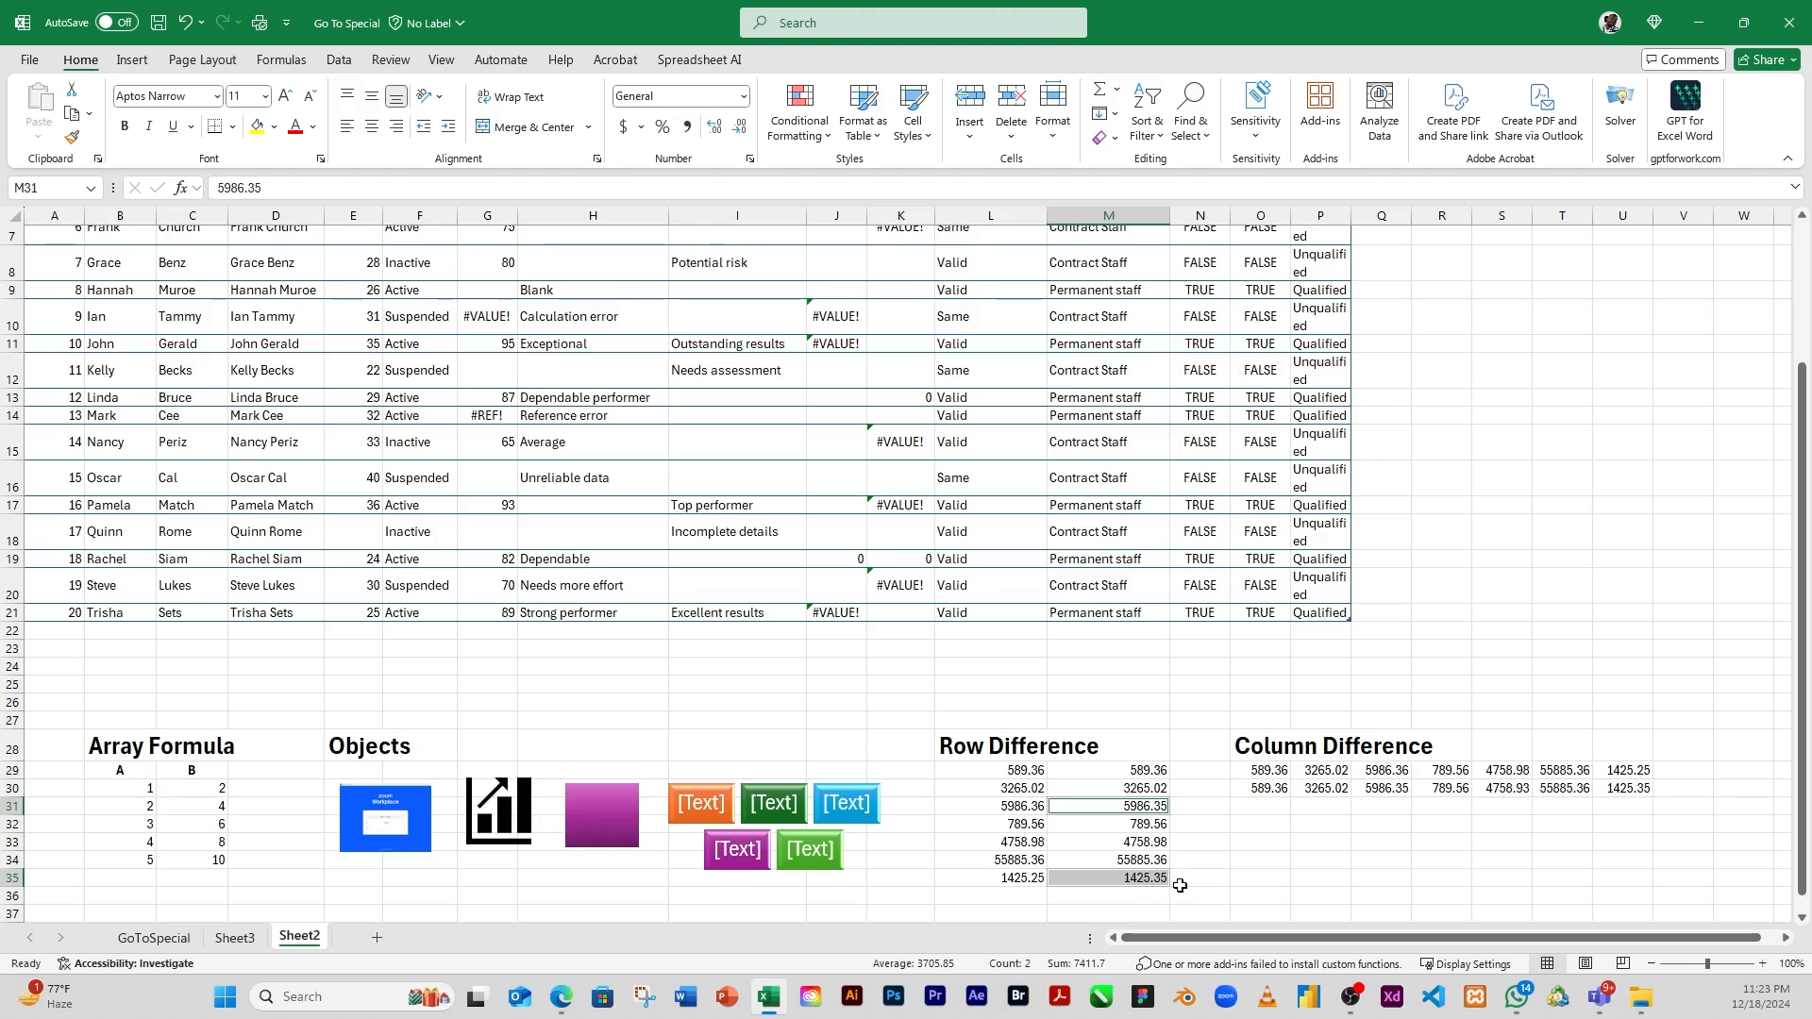
Compare the values in cells L31 and M31 of the Row Difference table
left_click(1015, 808)
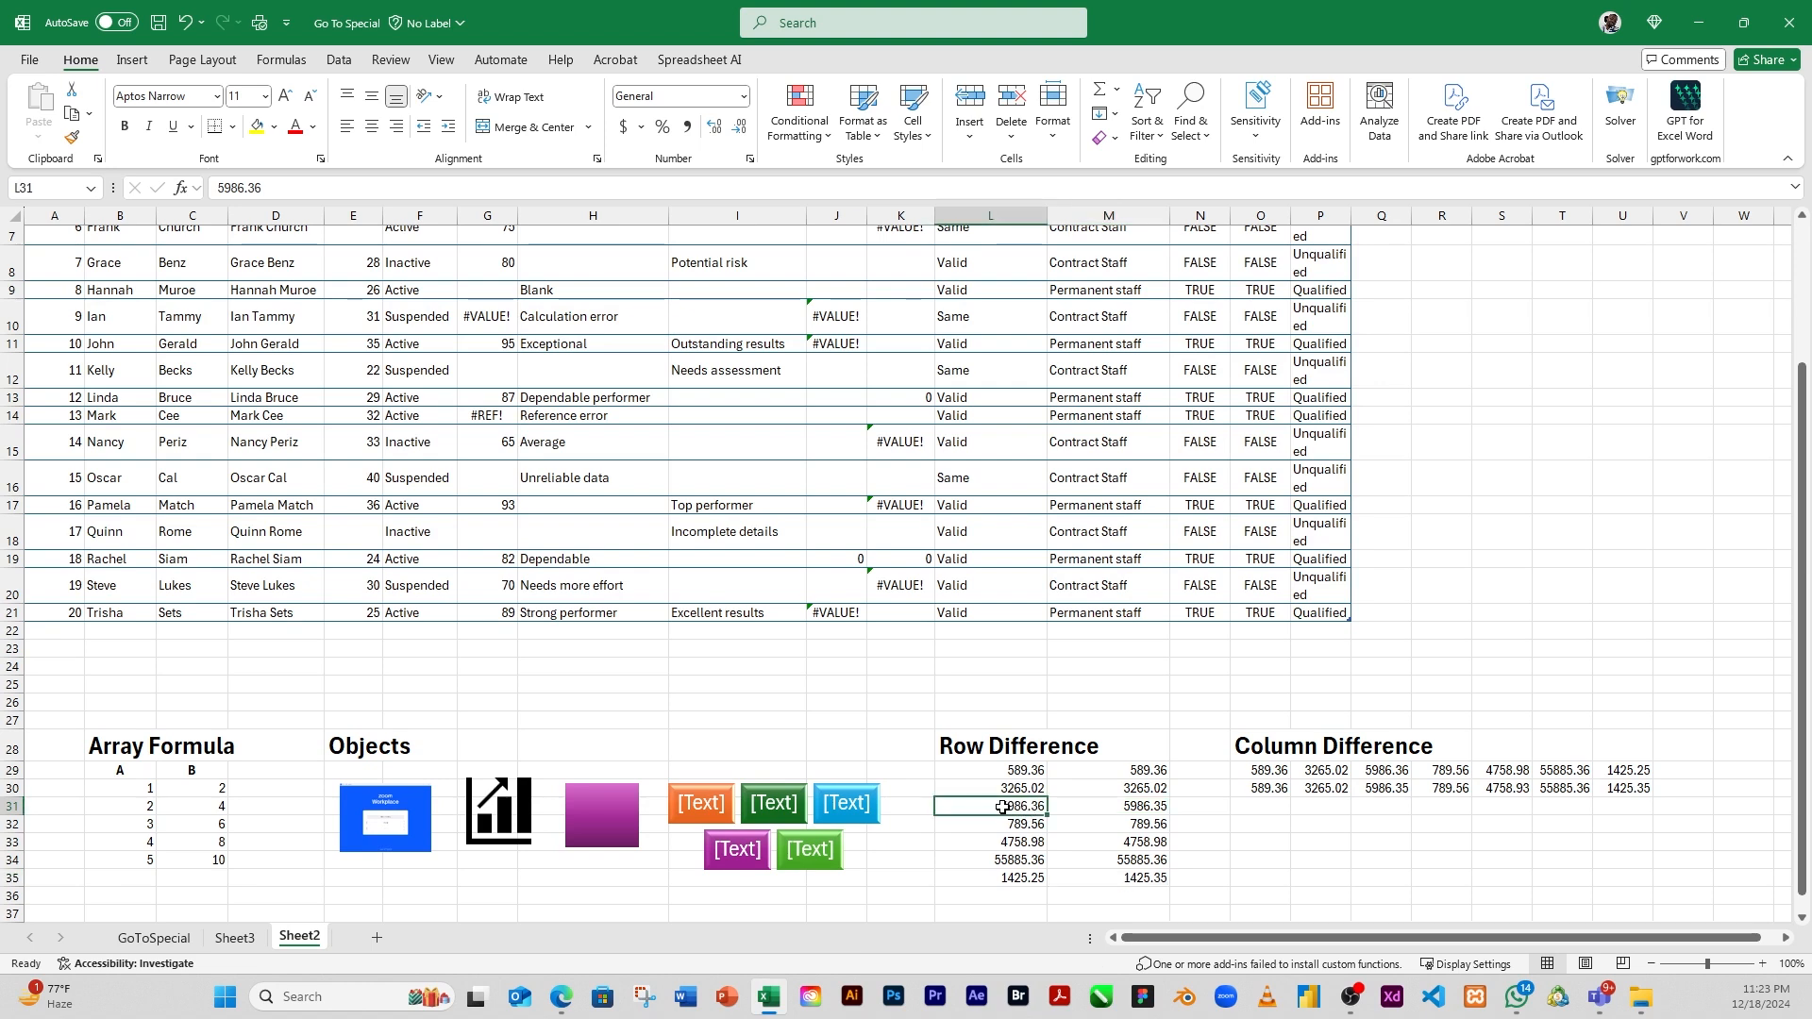
left_click(1085, 807)
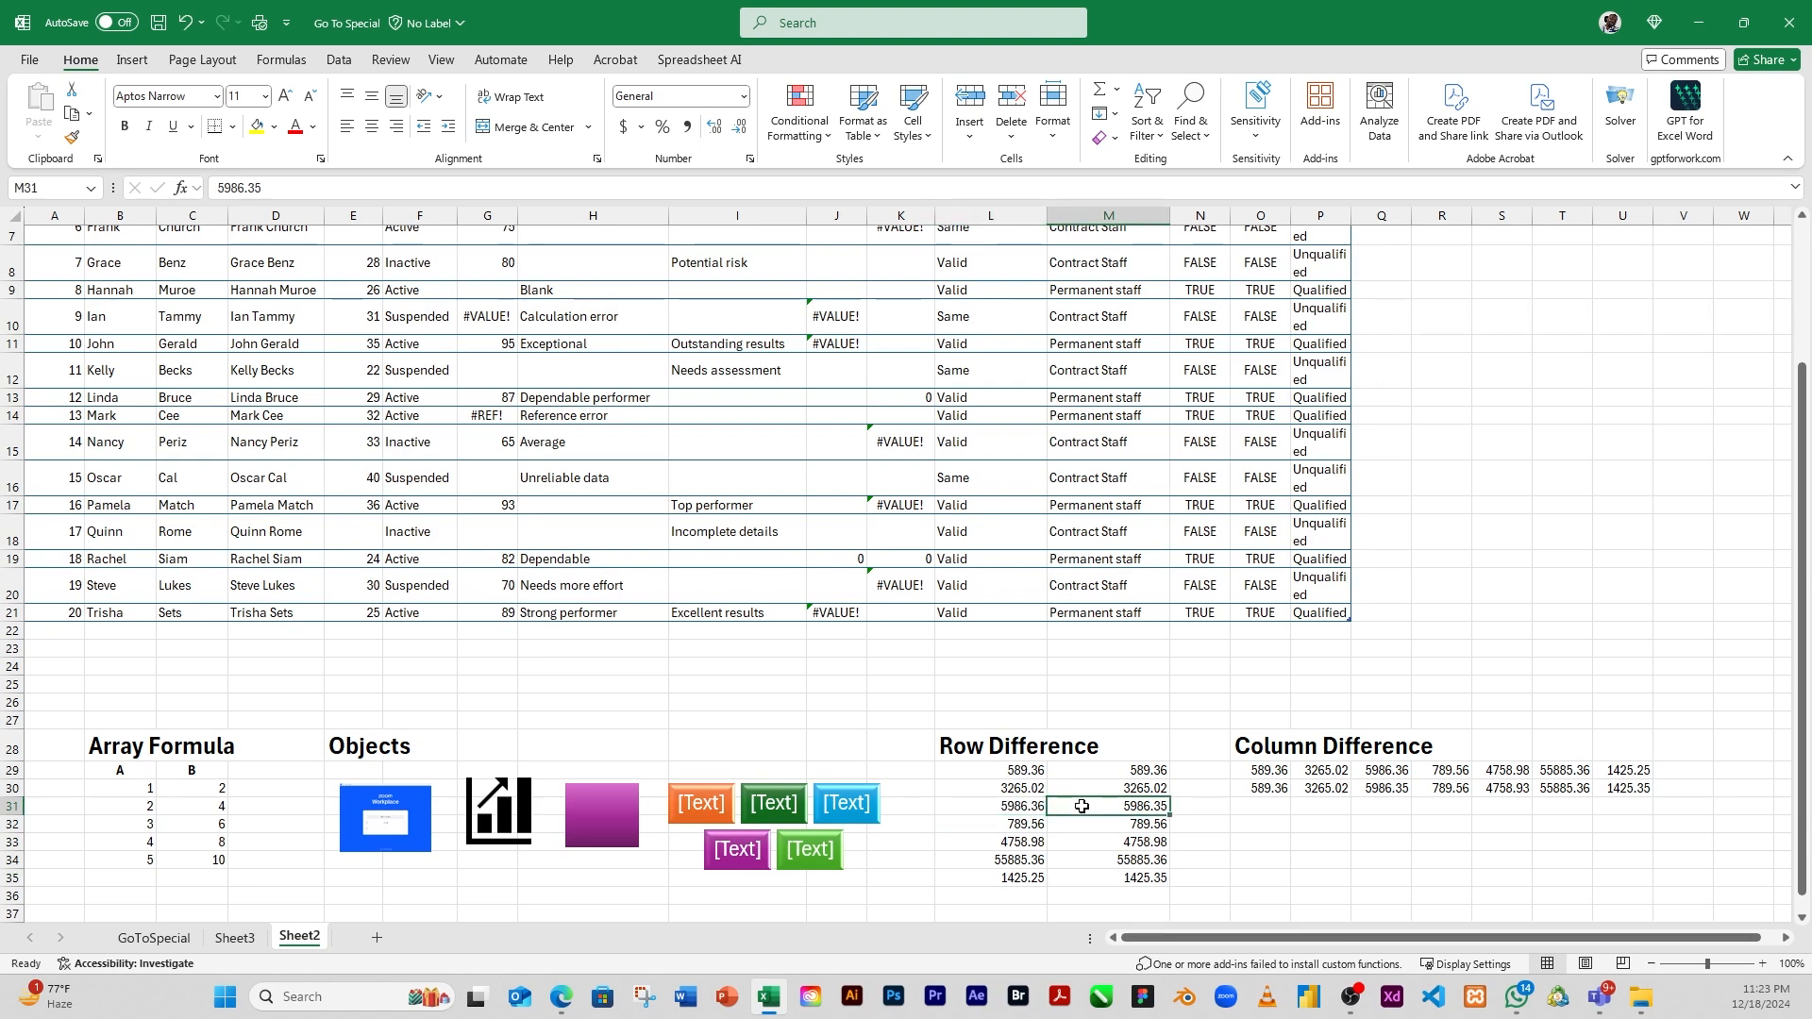
left_click(1015, 813)
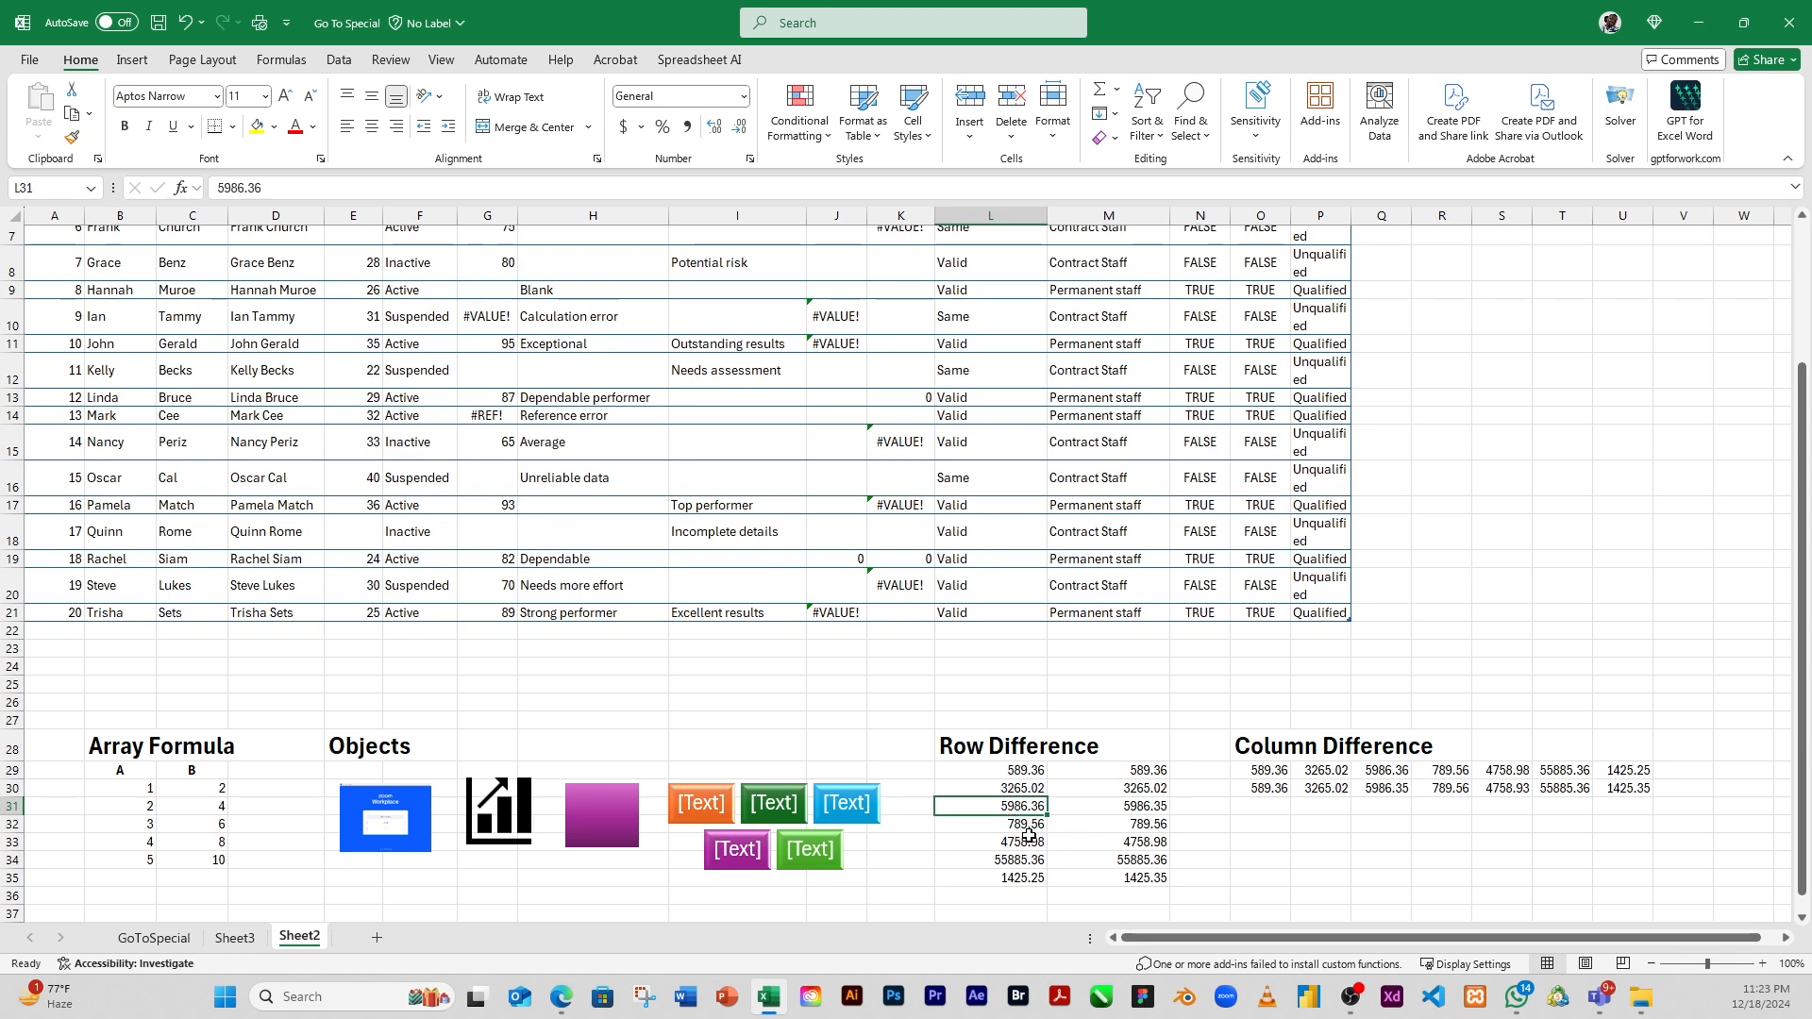
left_click(1131, 810)
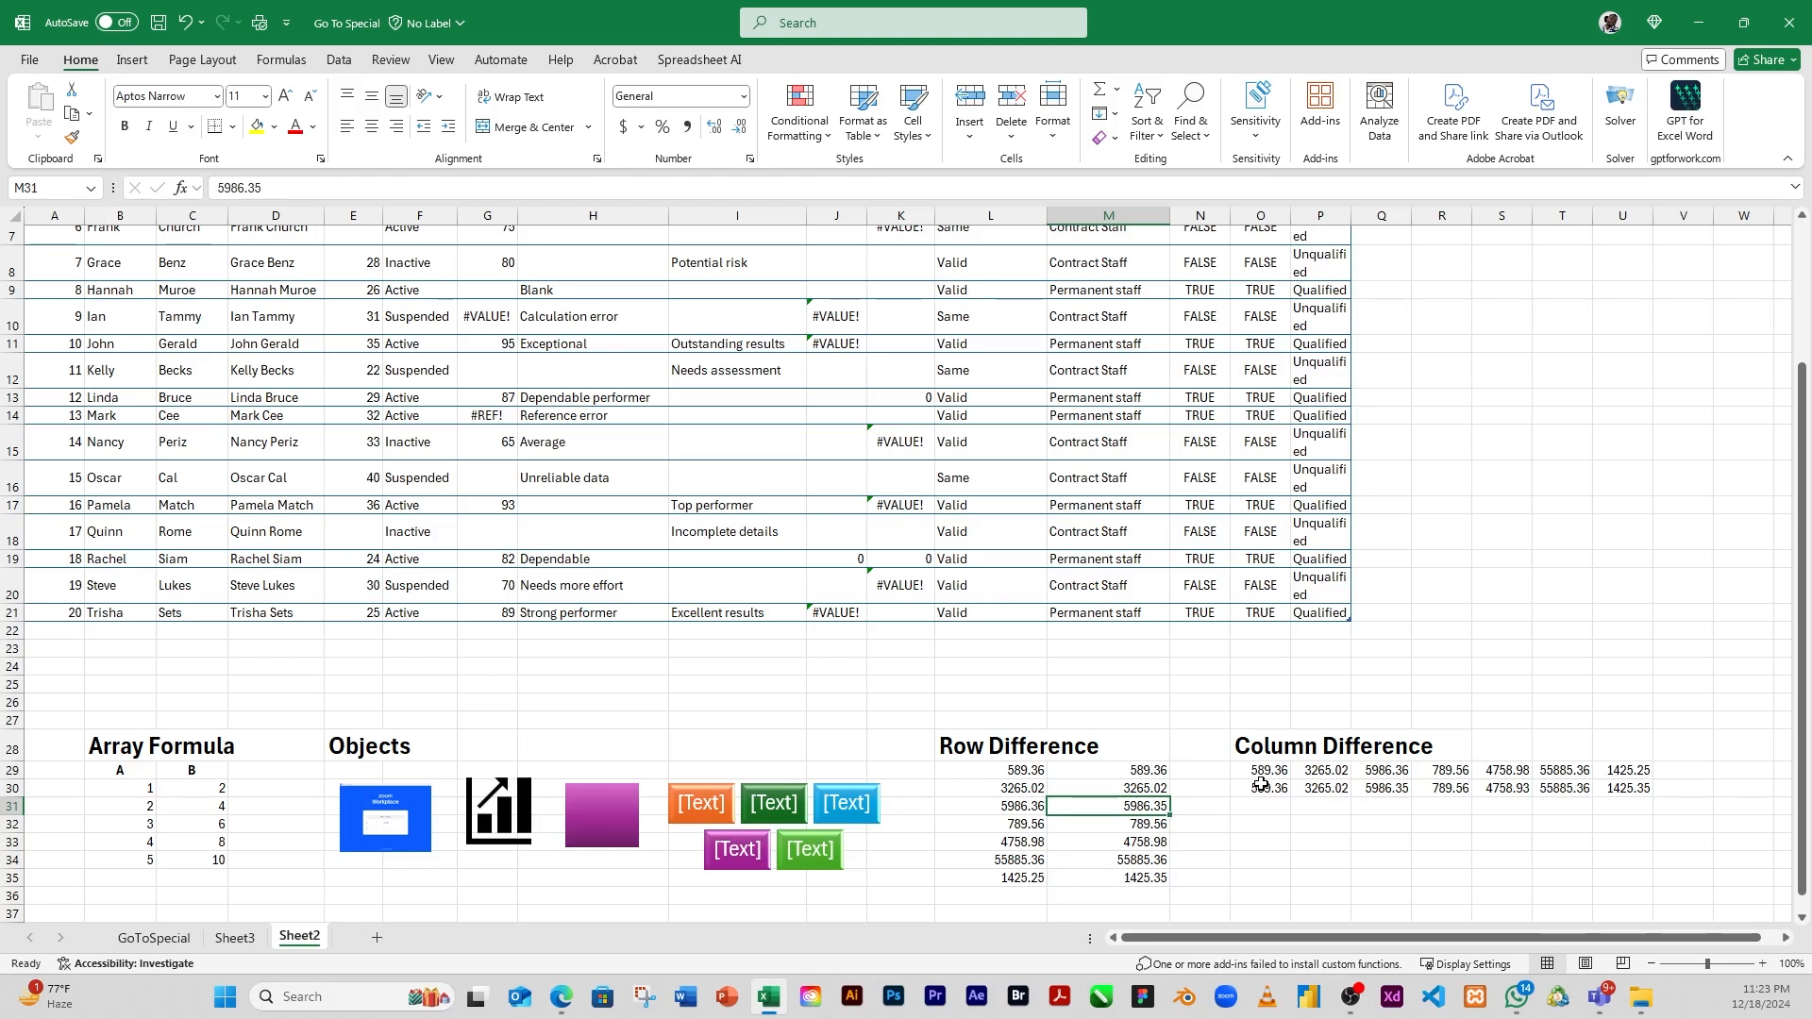
Select the column differences within the Column Difference values O29:U30 using Go To Special
left_click_drag(1267, 769, 1625, 791)
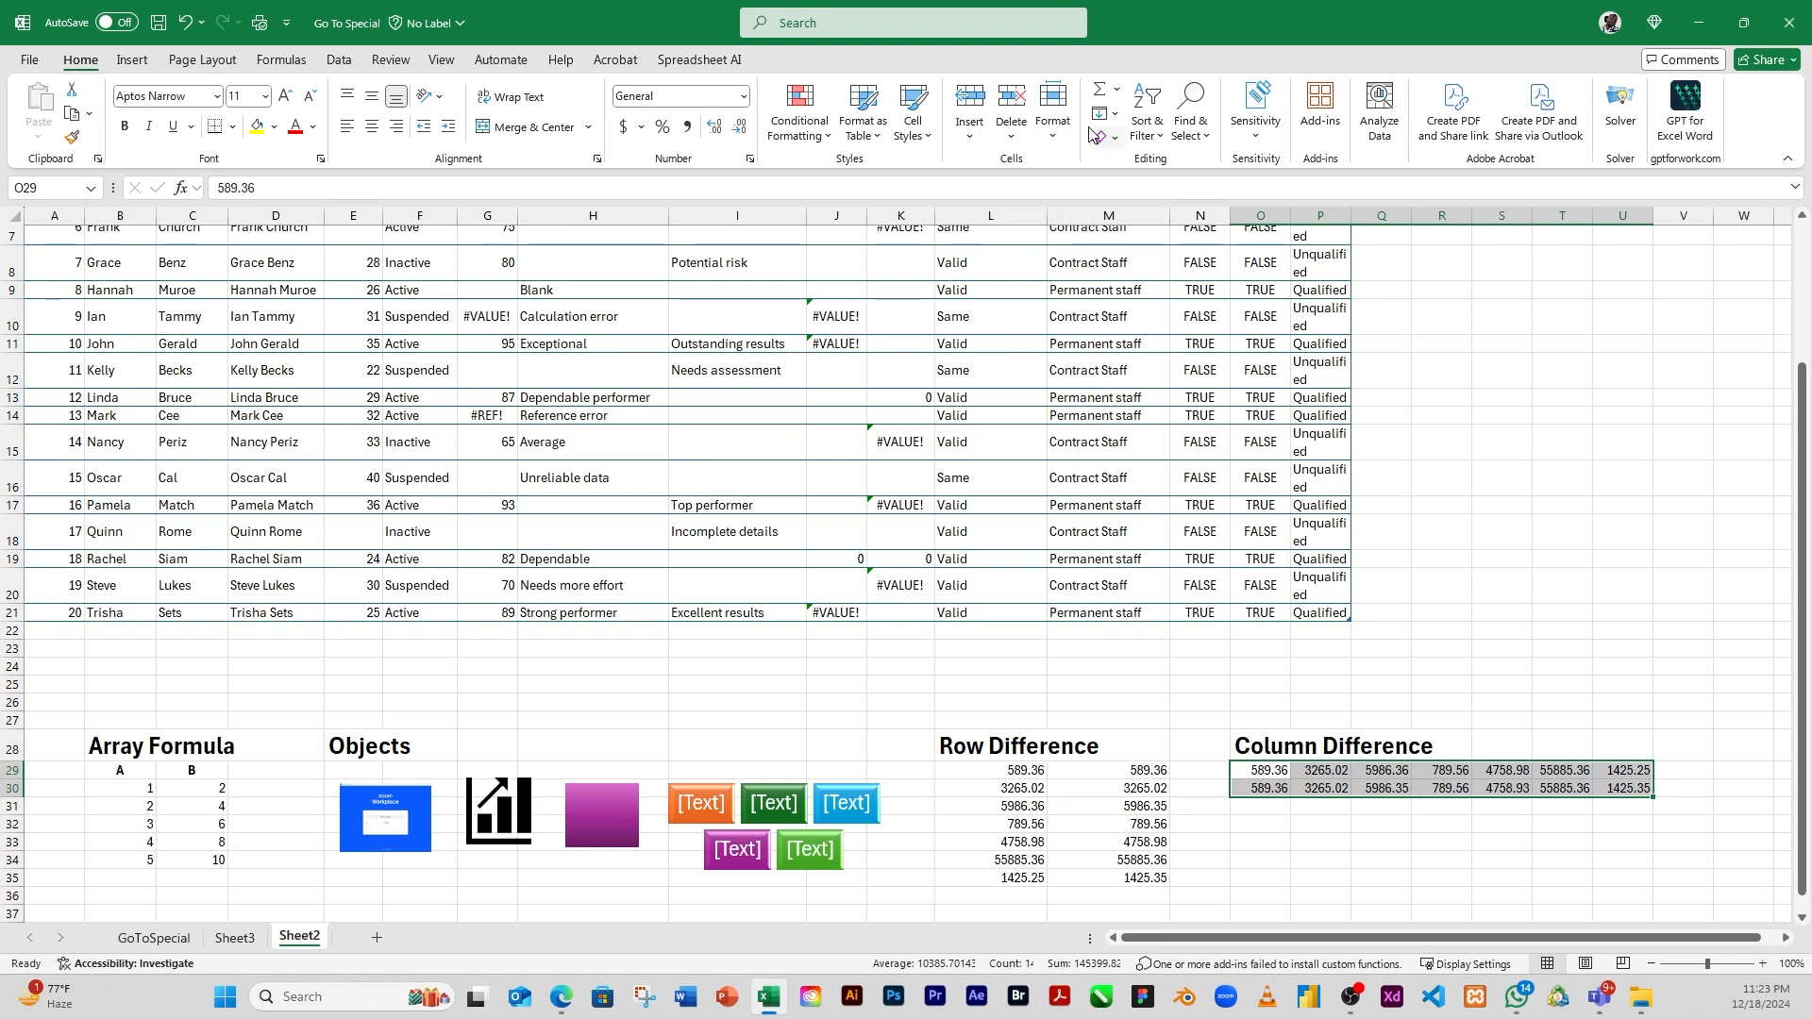
left_click(1191, 132)
left_click(1236, 244)
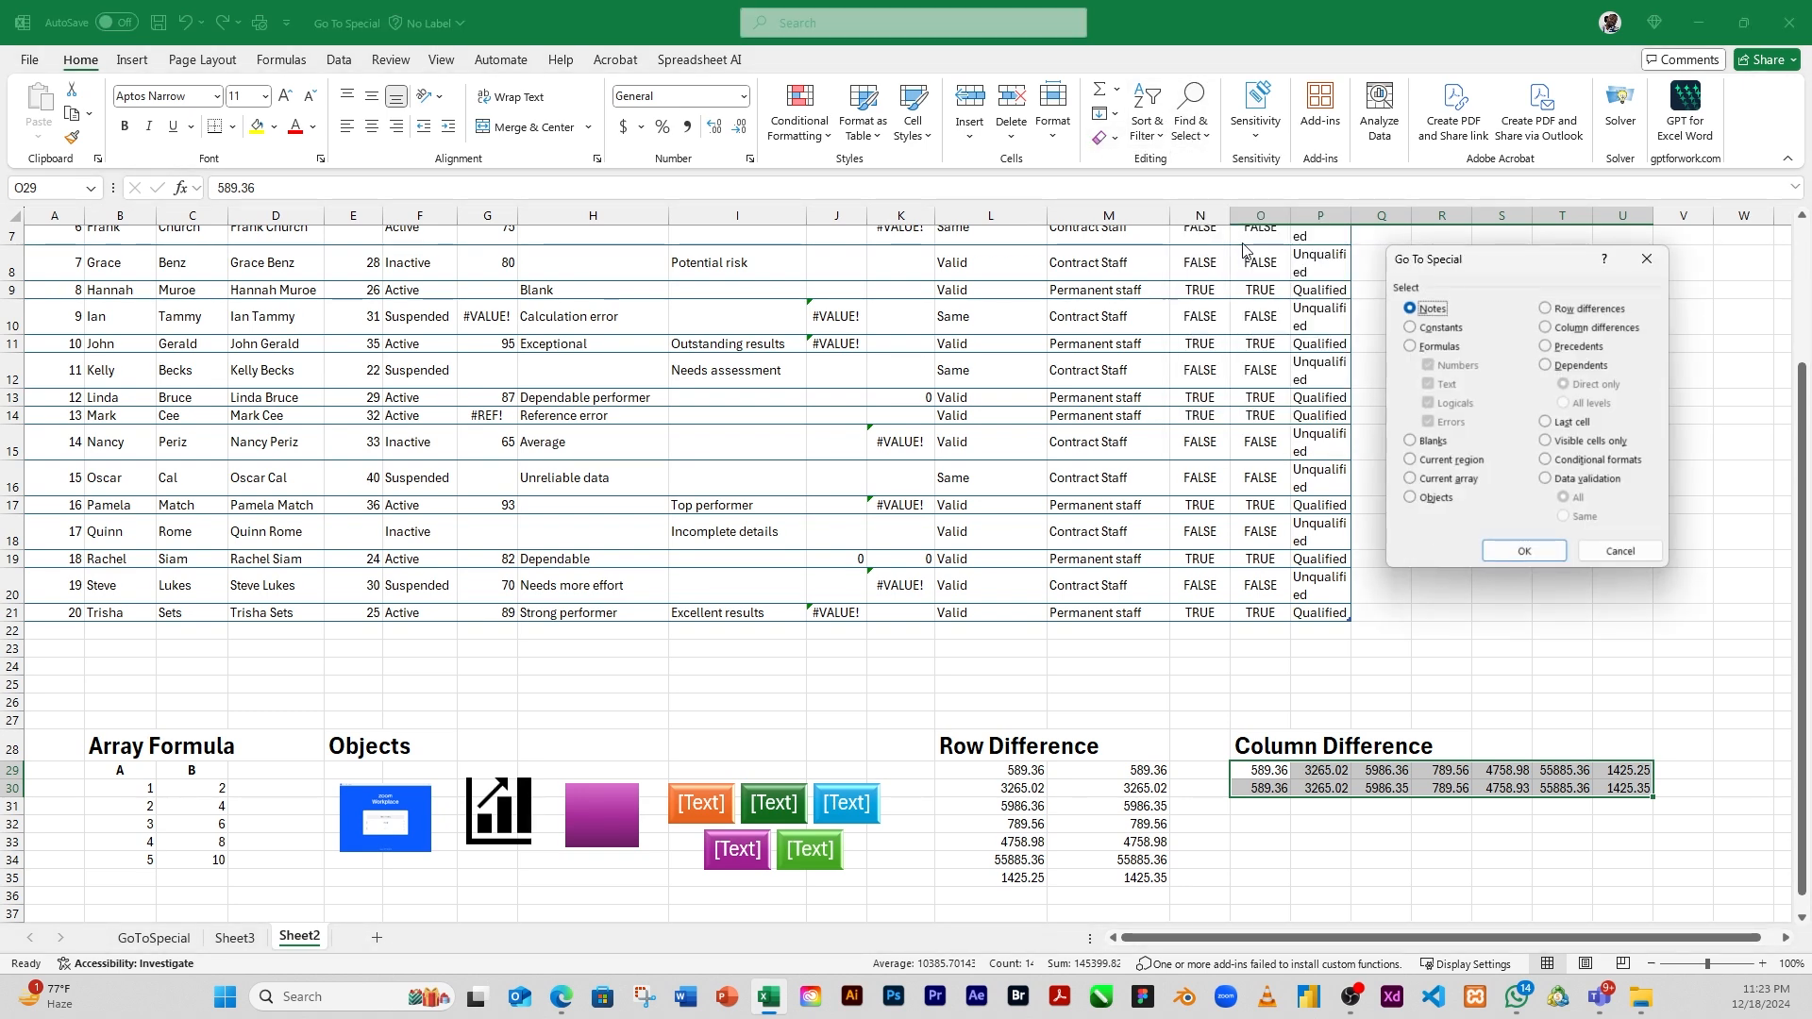
left_click(1547, 328)
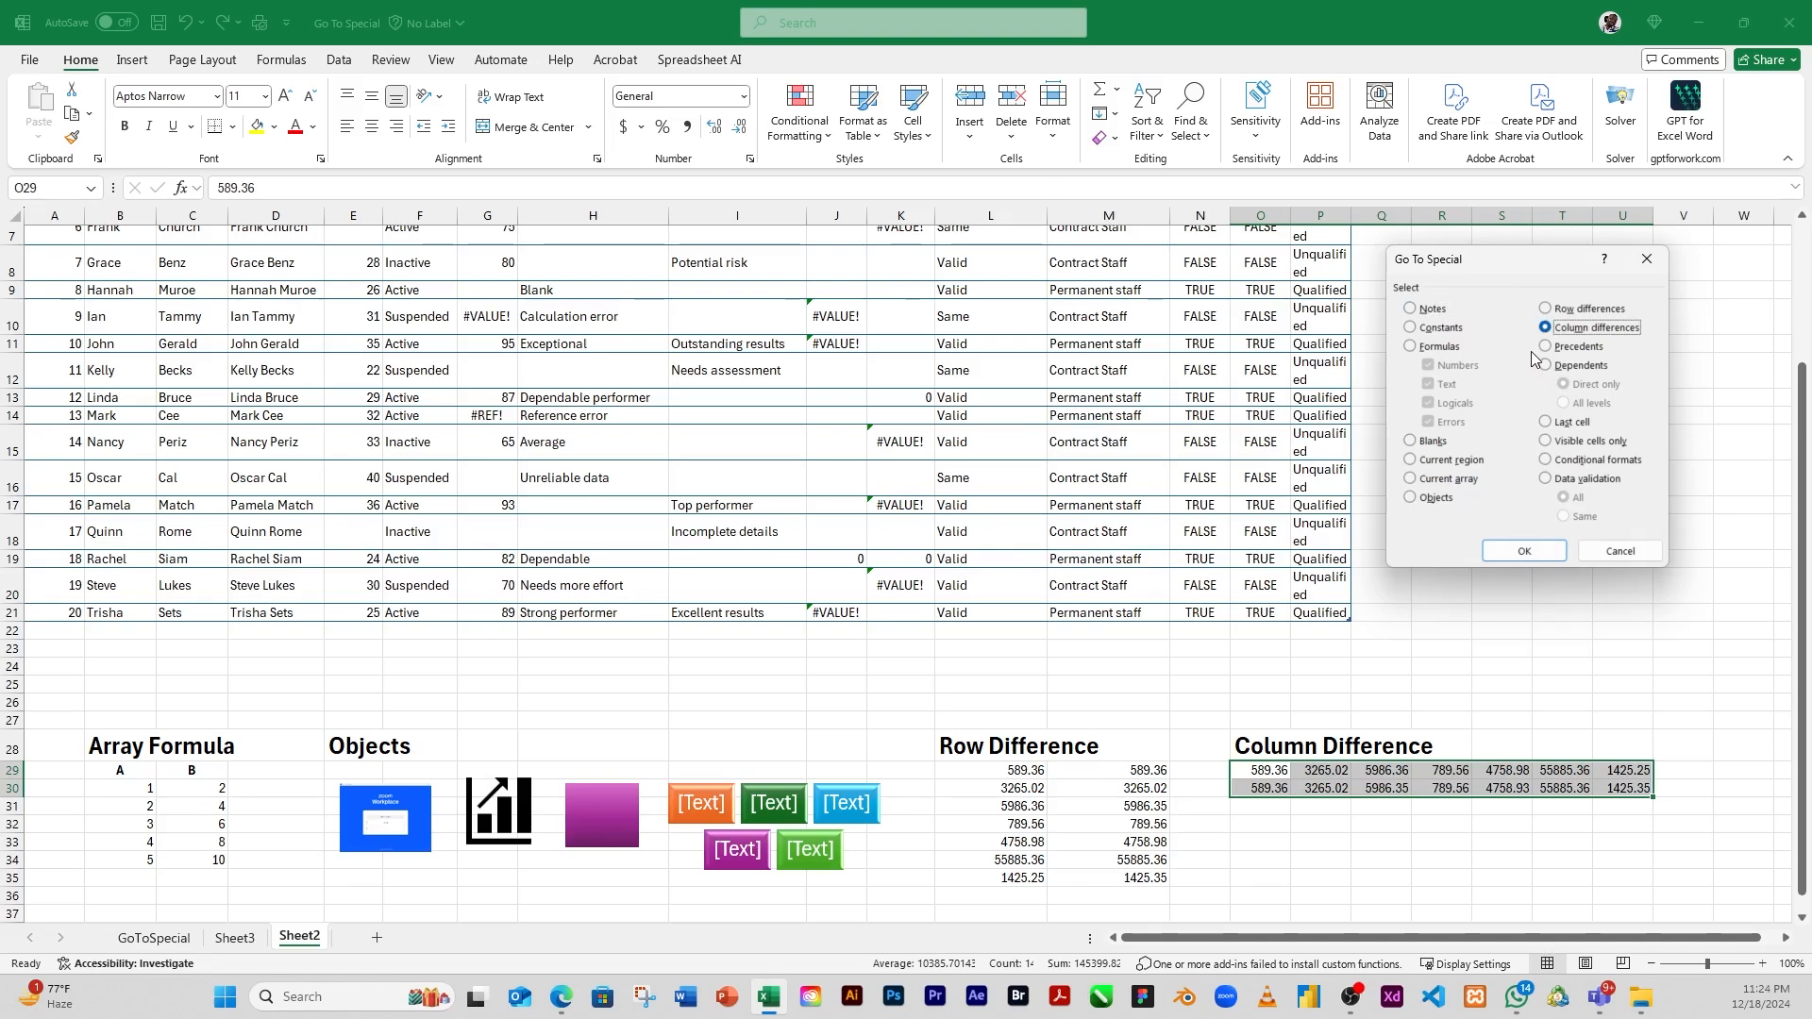
left_click(1522, 555)
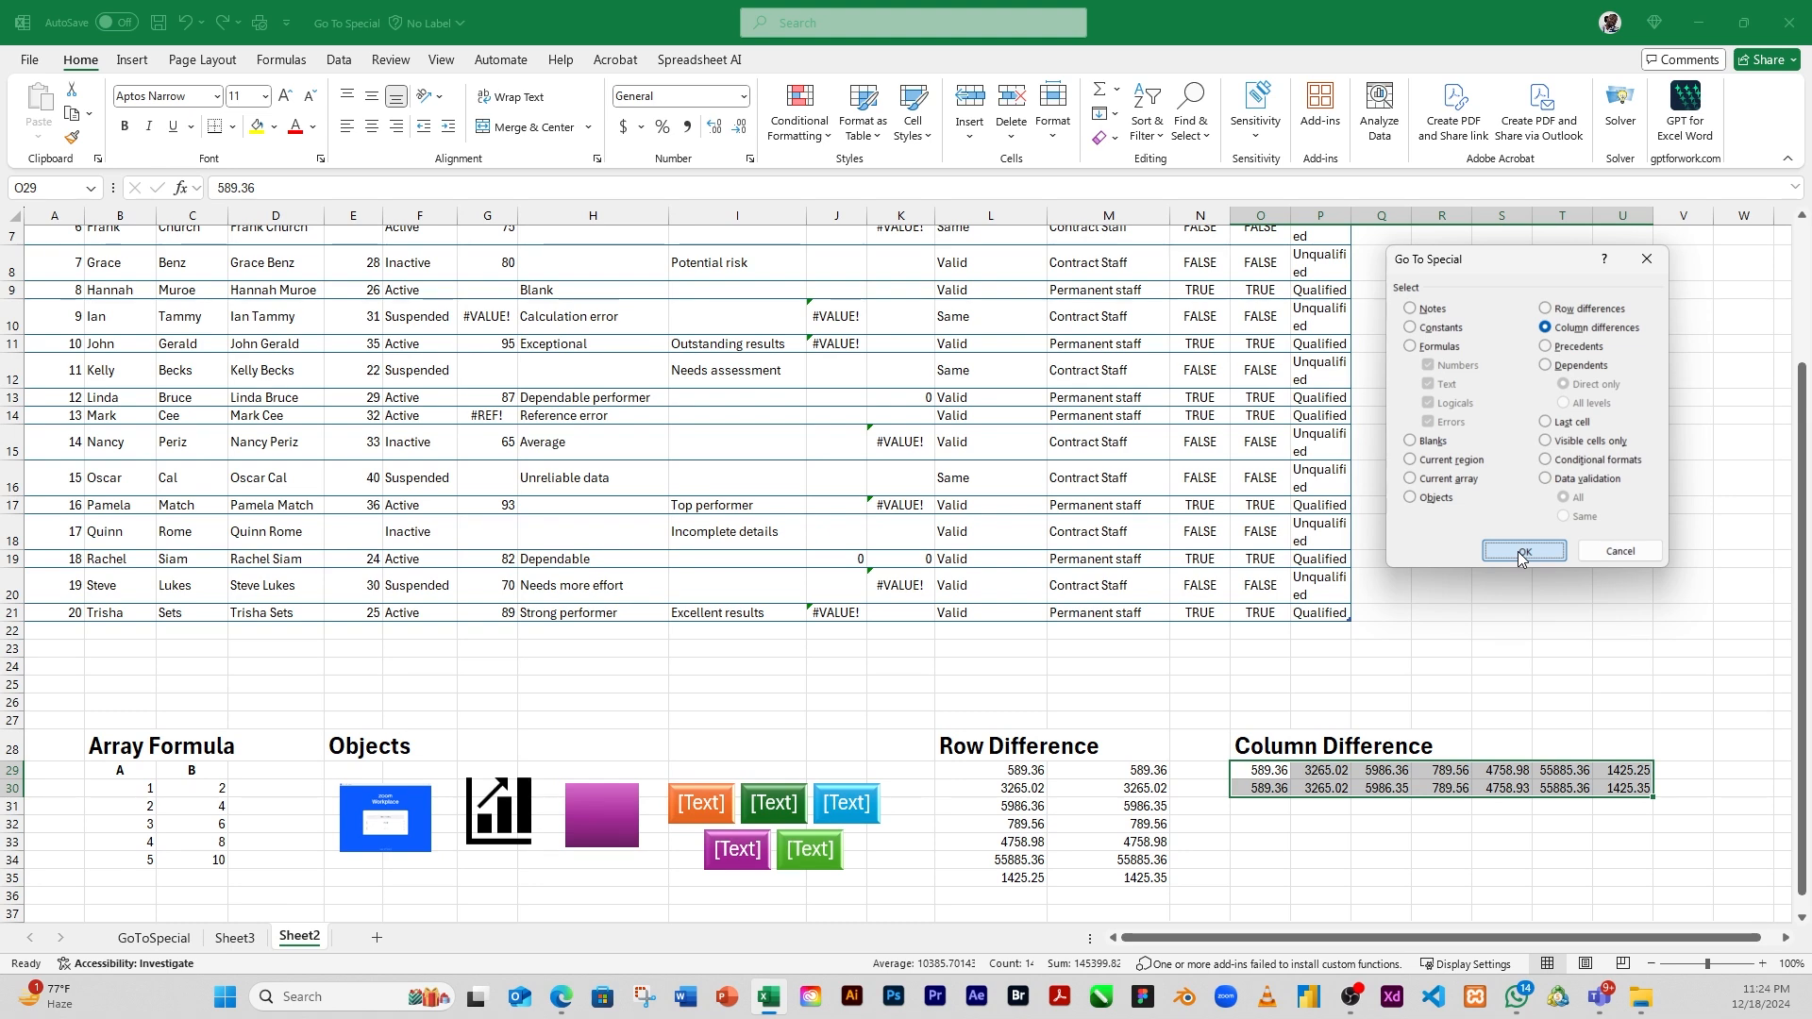
left_click(1521, 553)
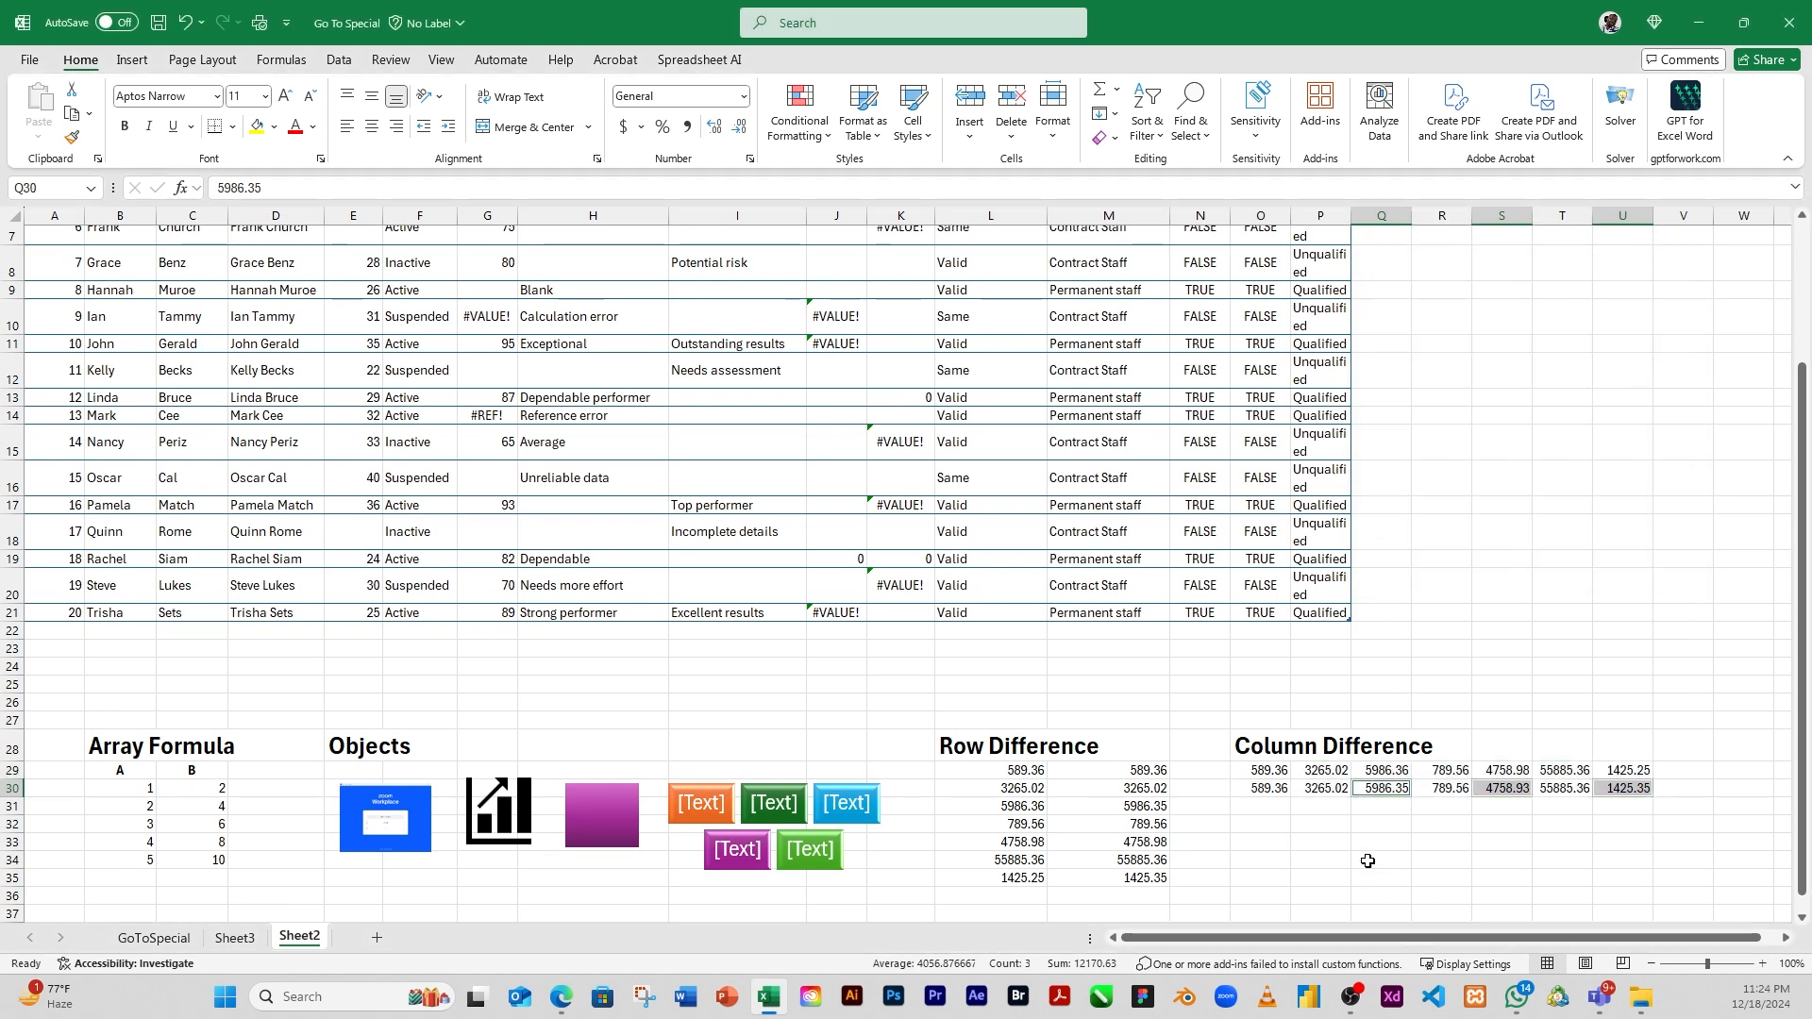
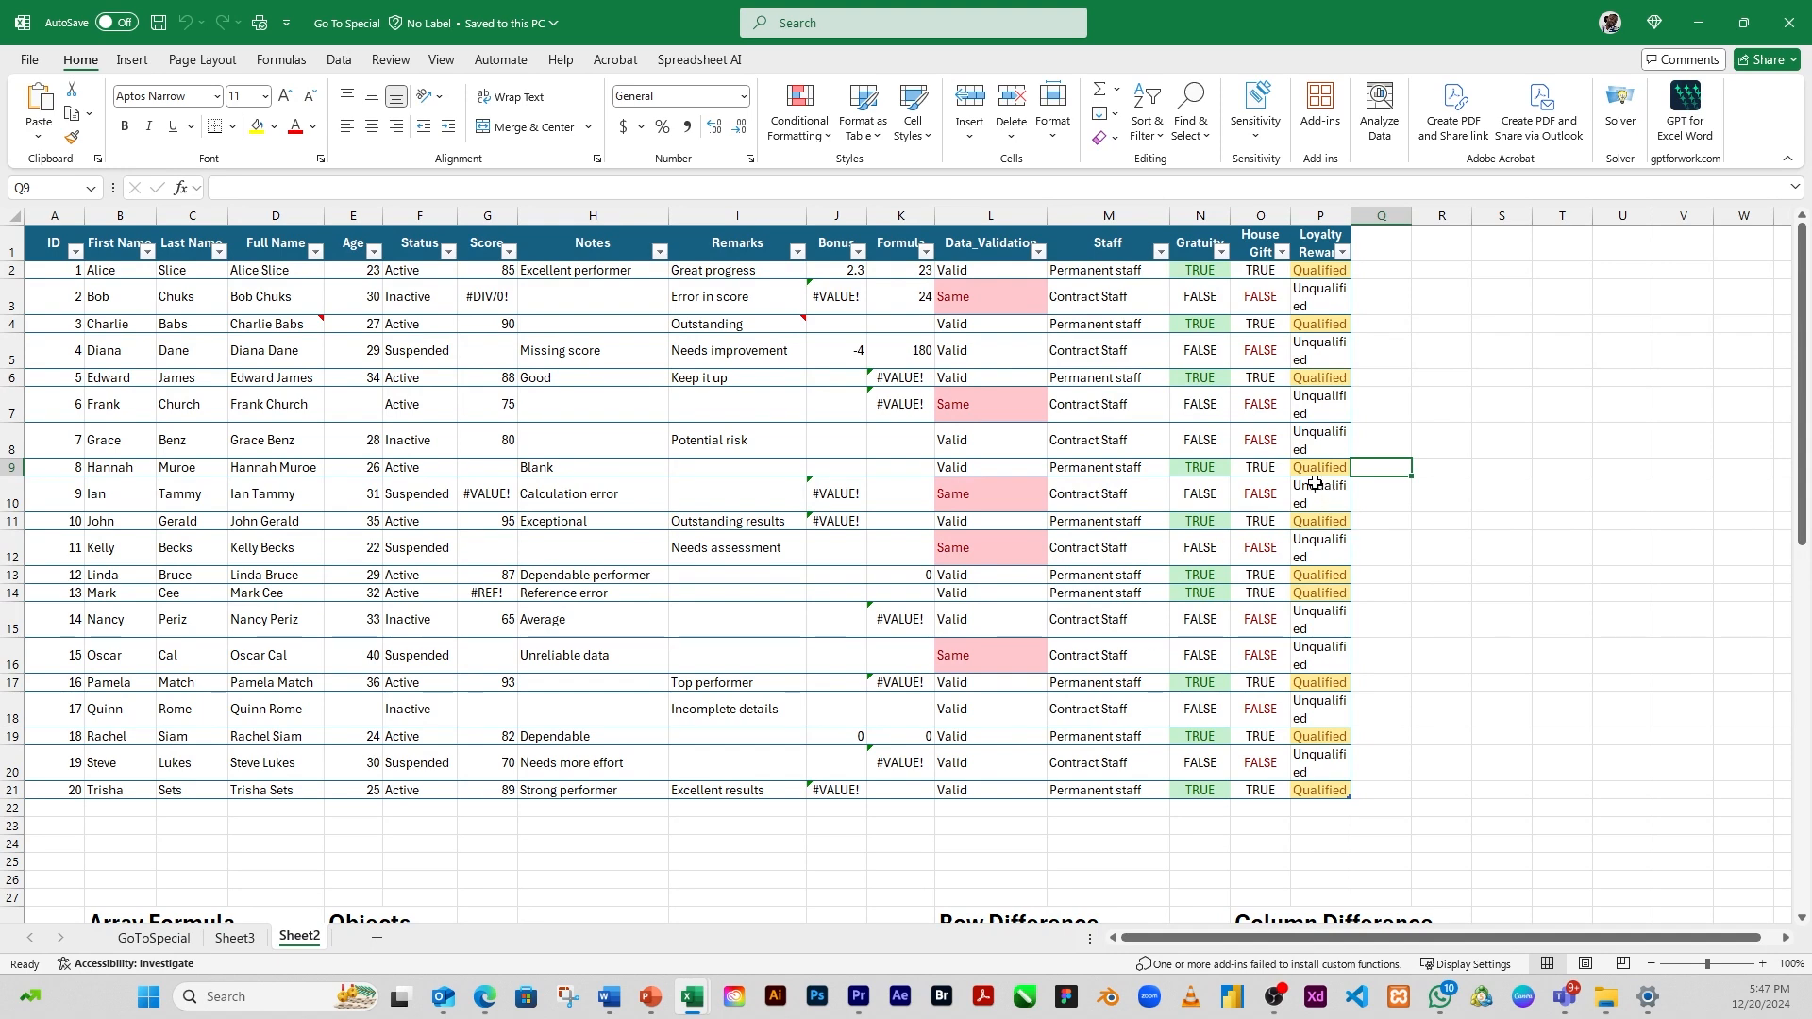
left_click(1190, 118)
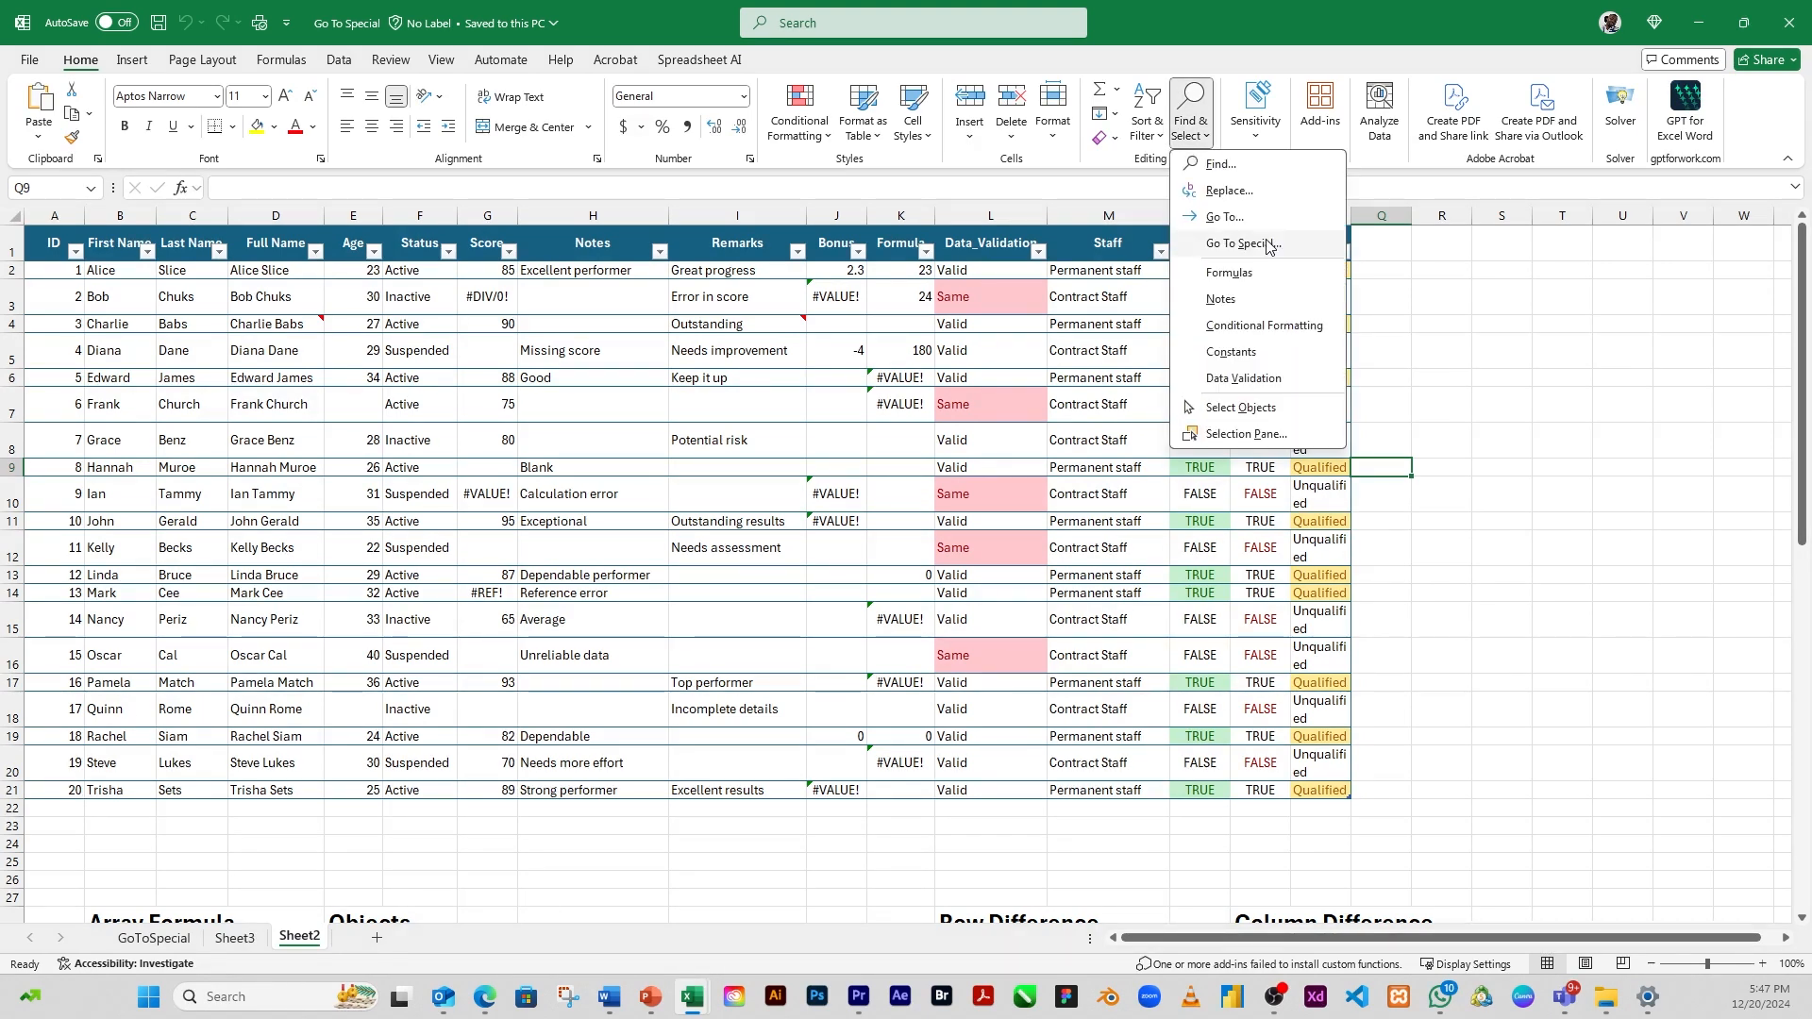
left_click(1218, 239)
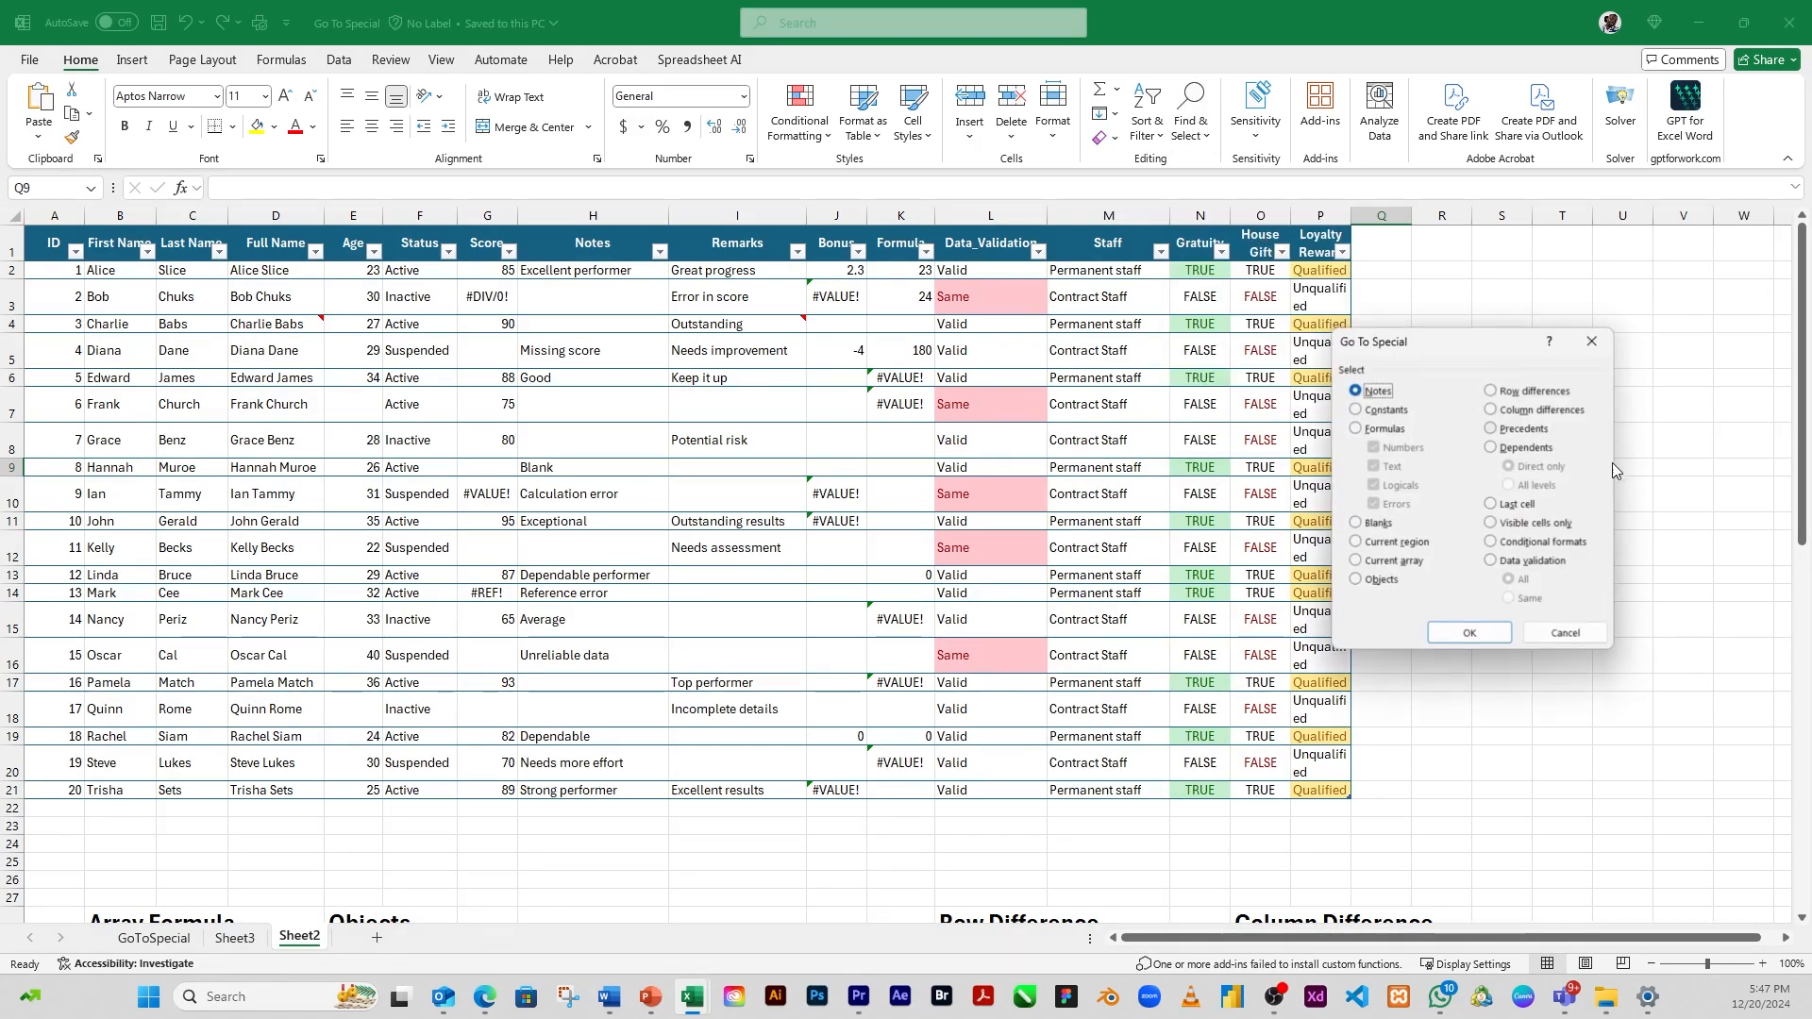
left_click(1538, 431)
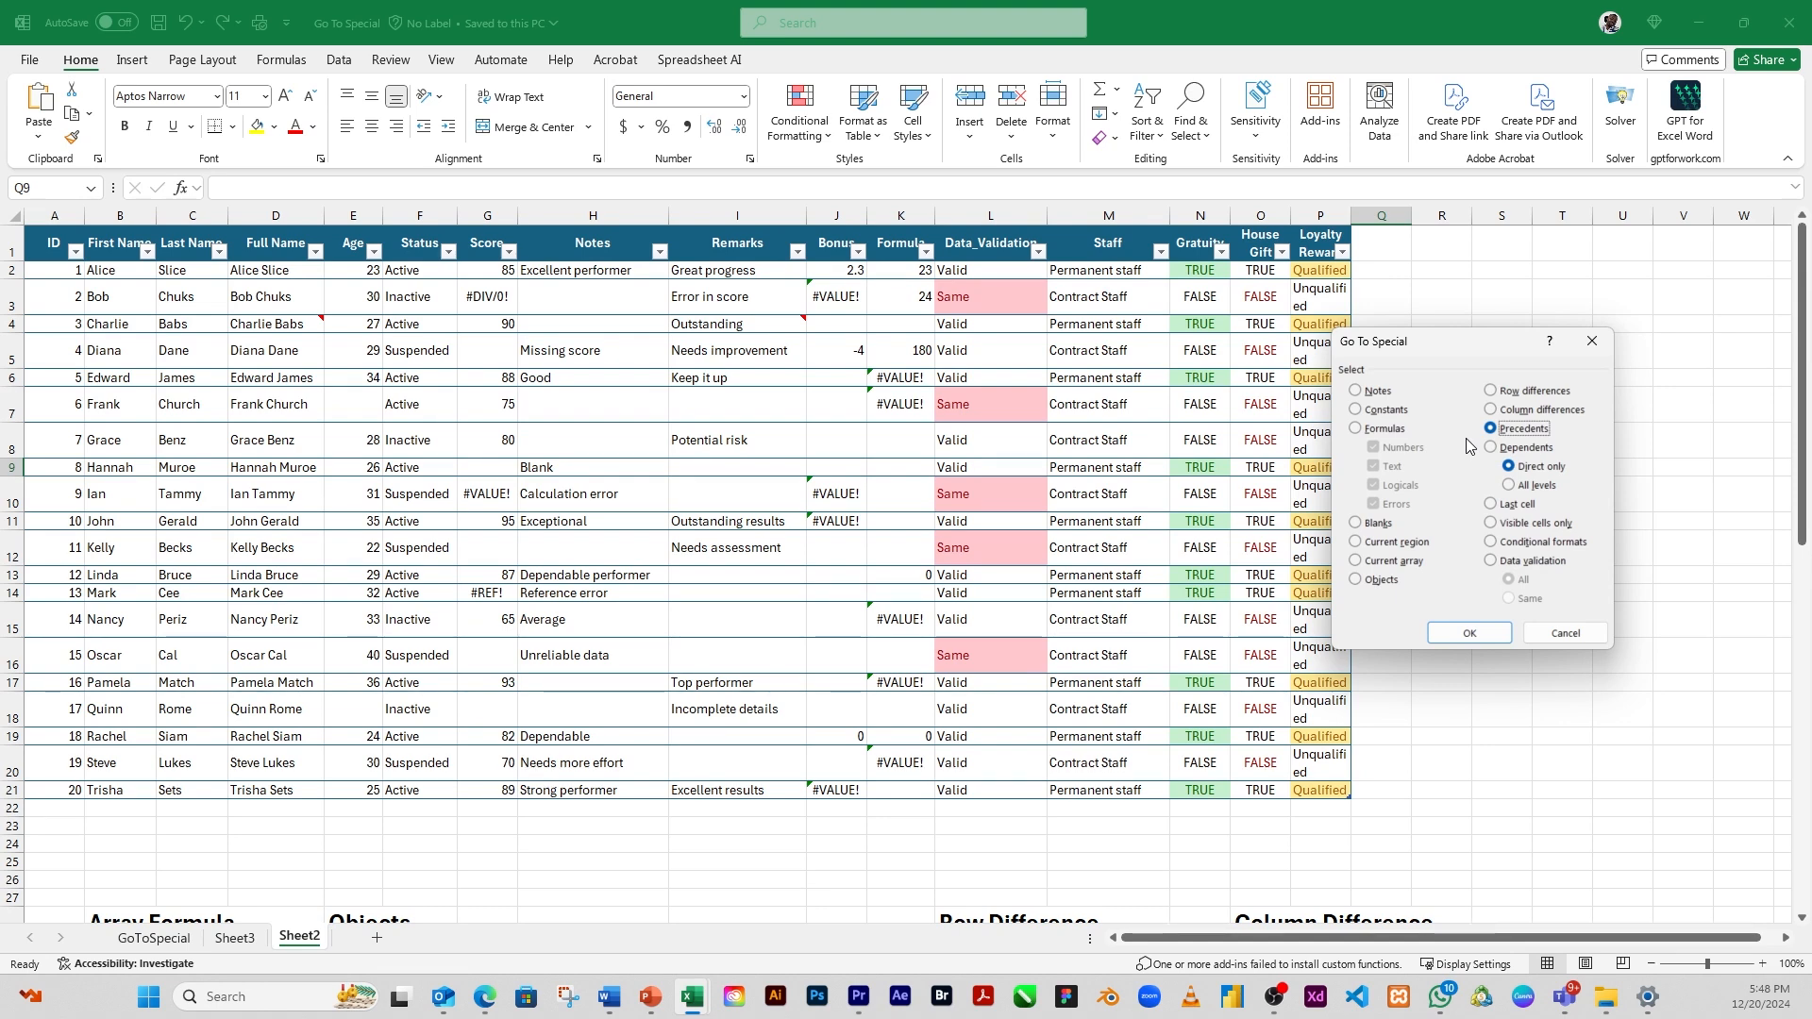
left_click(1567, 639)
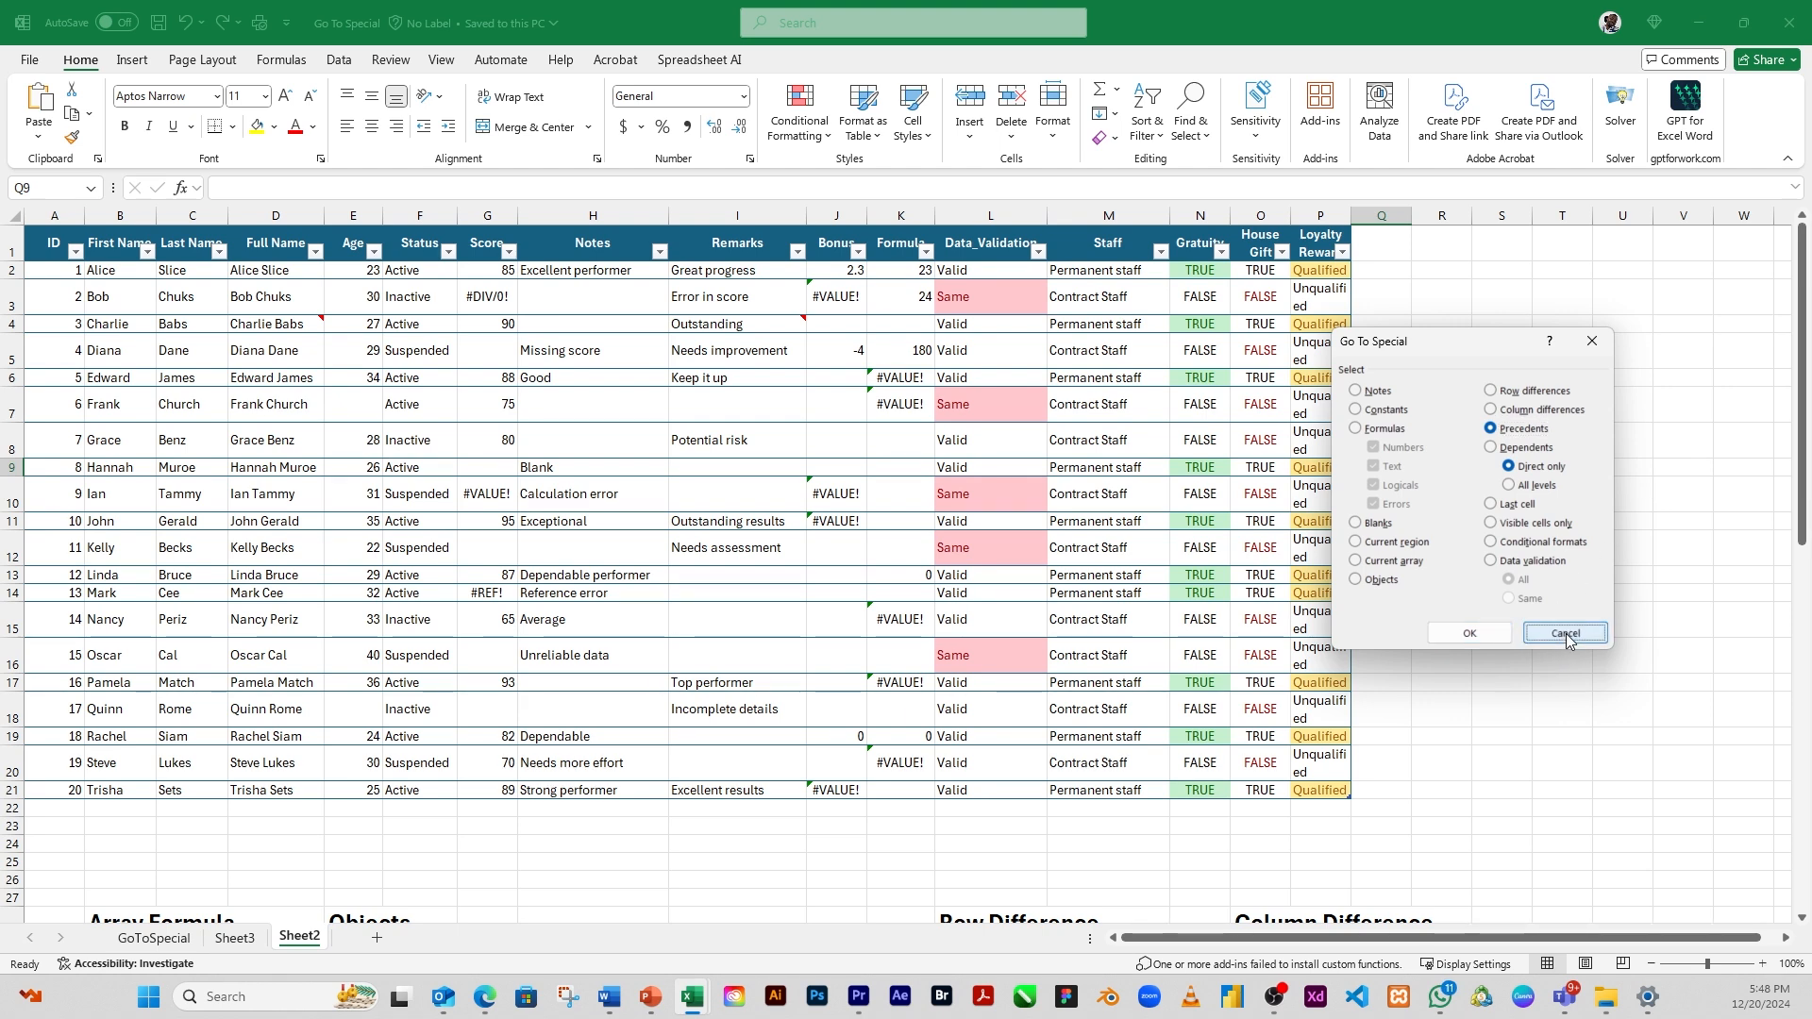
Examine the formulas behind the Loyalty Reward cell P2 and the Staff cell M2, without changing either
left_click(1318, 269)
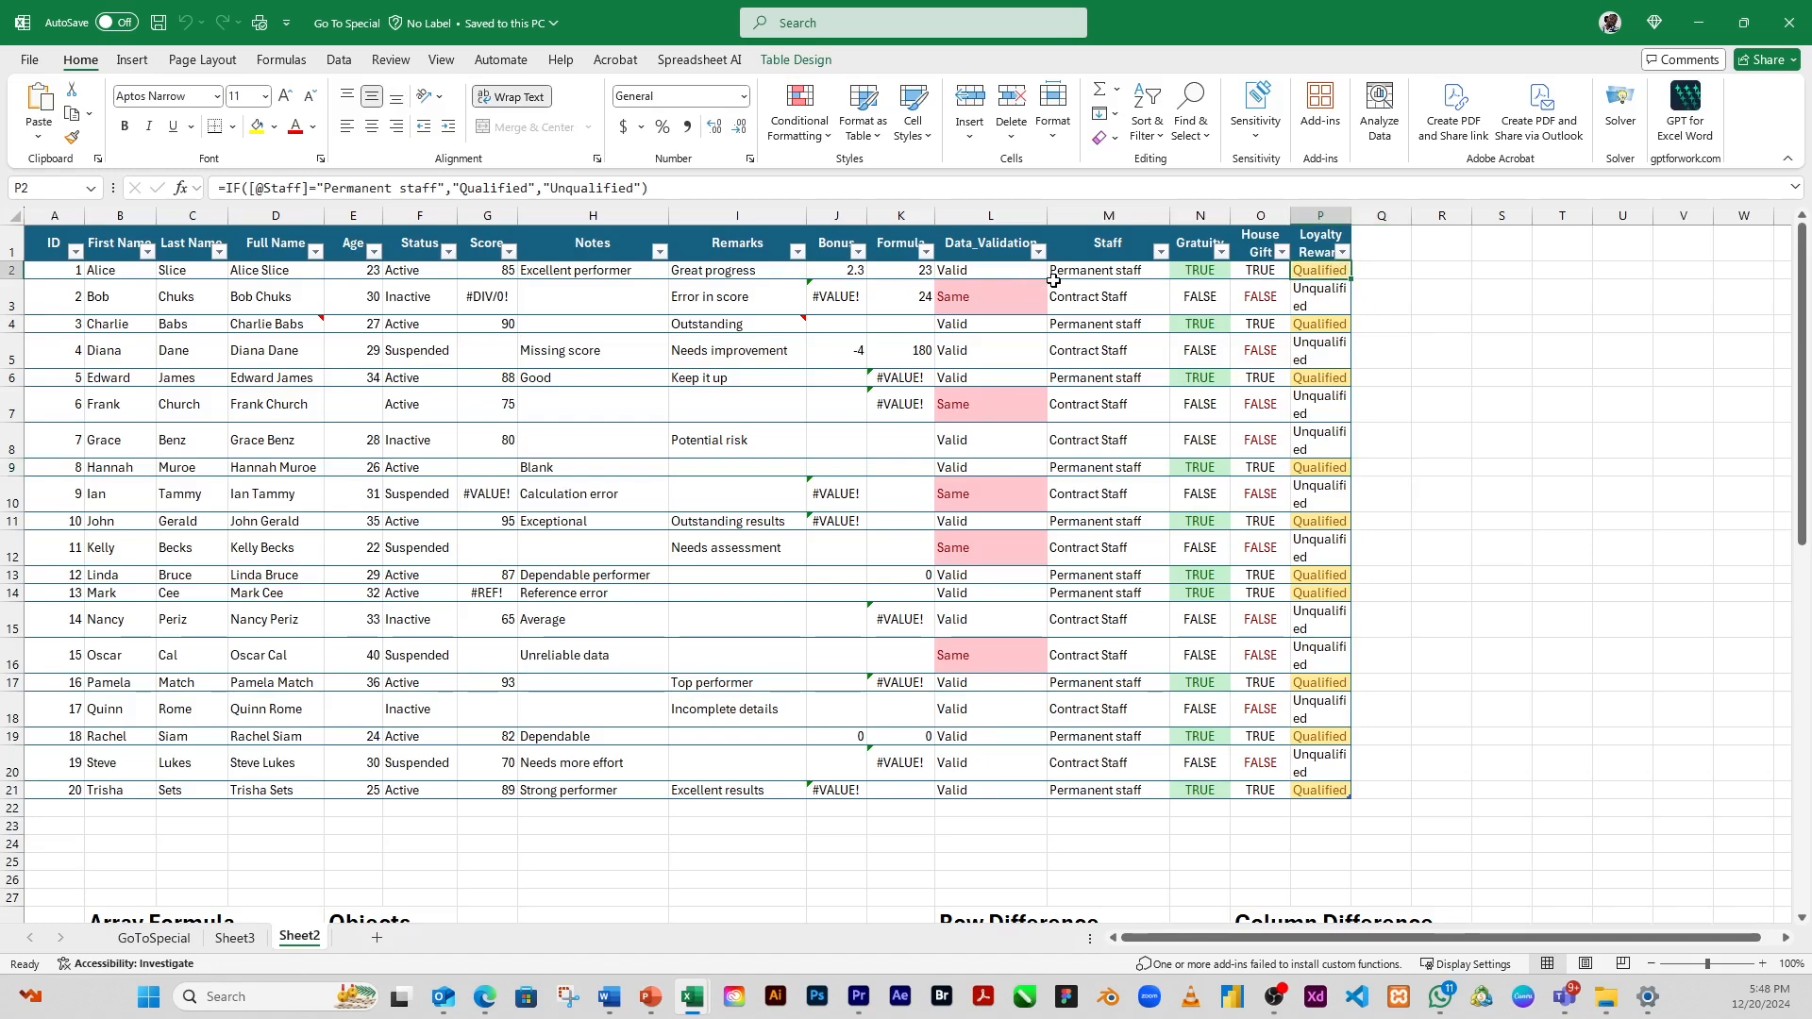
left_click(1086, 271)
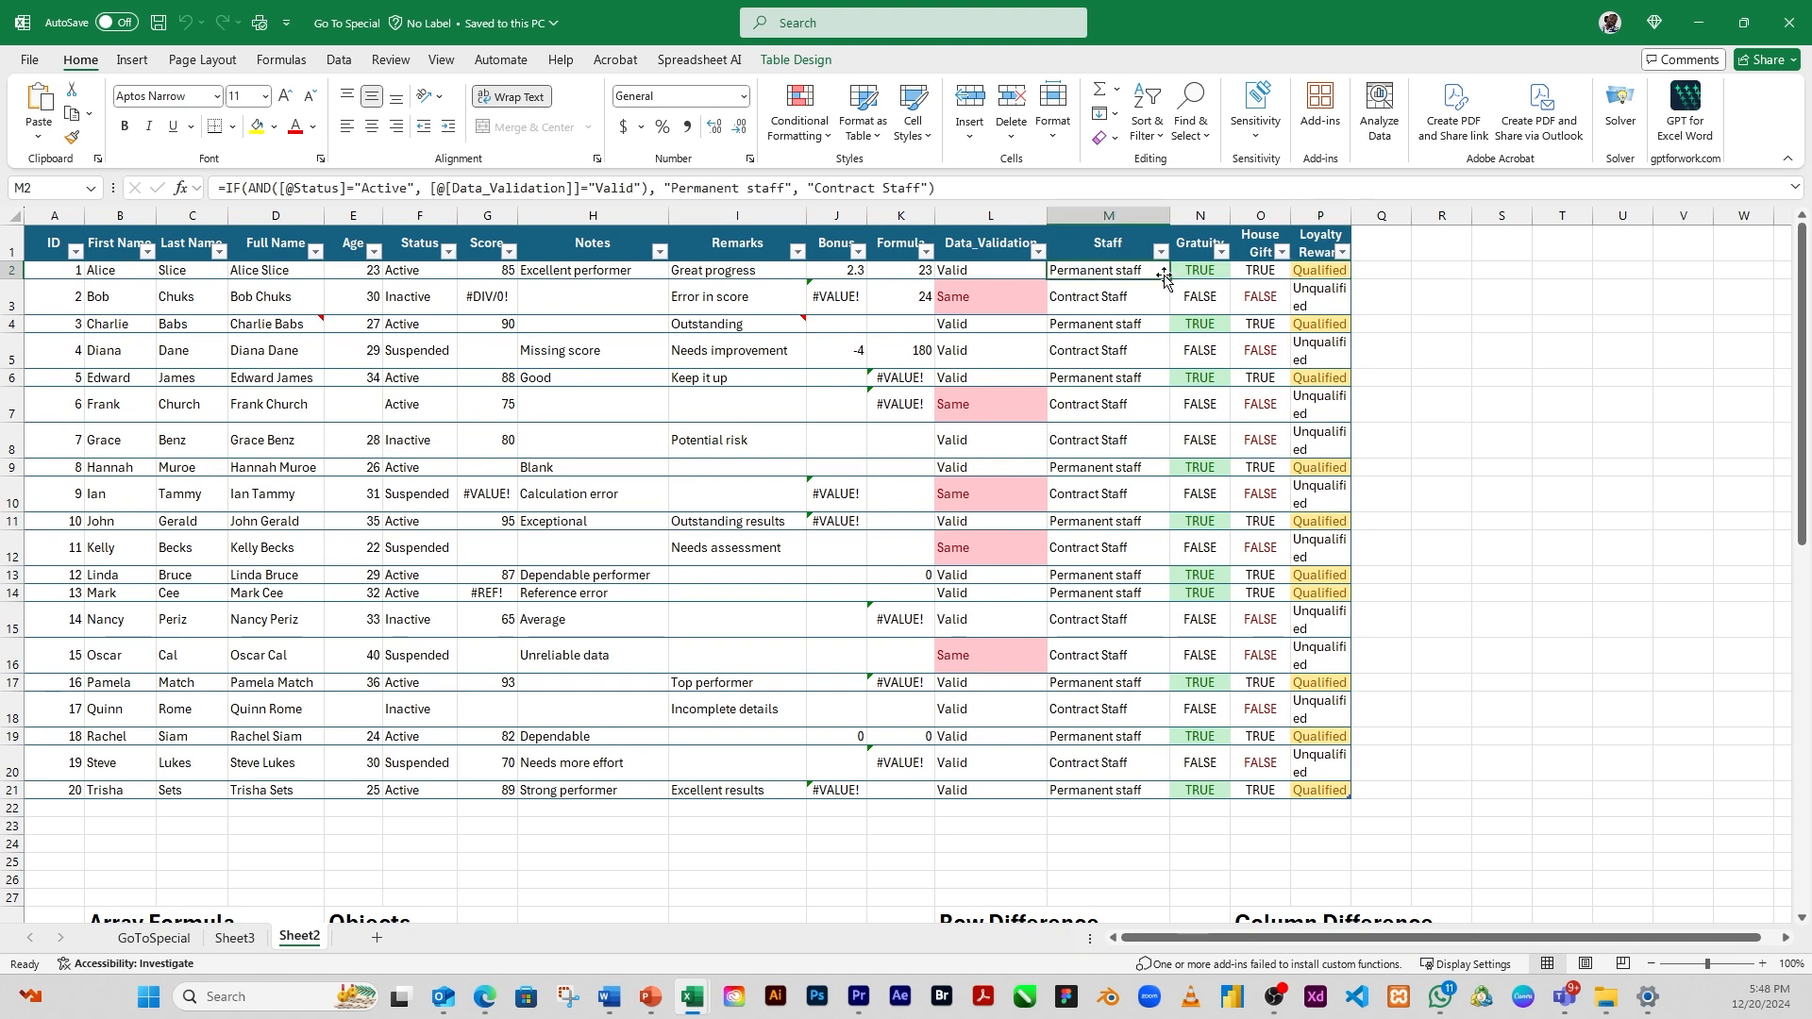
left_click(1333, 272)
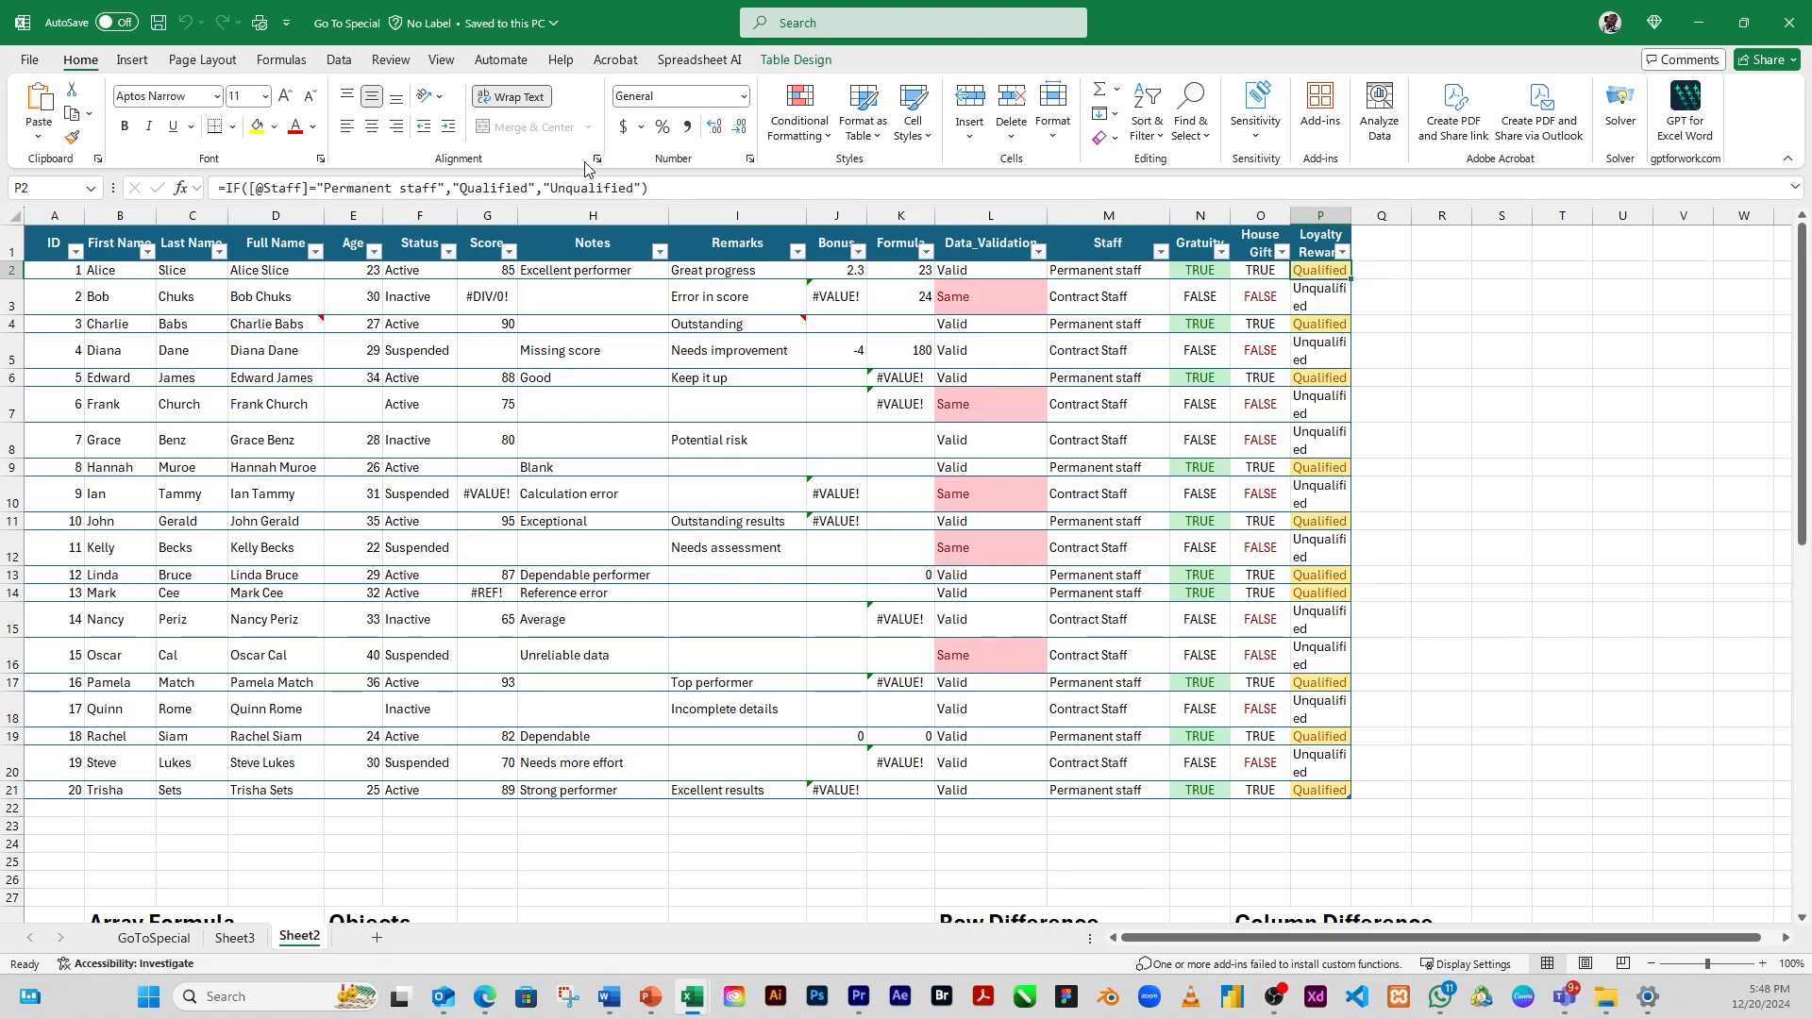
left_click_drag(677, 191, 207, 165)
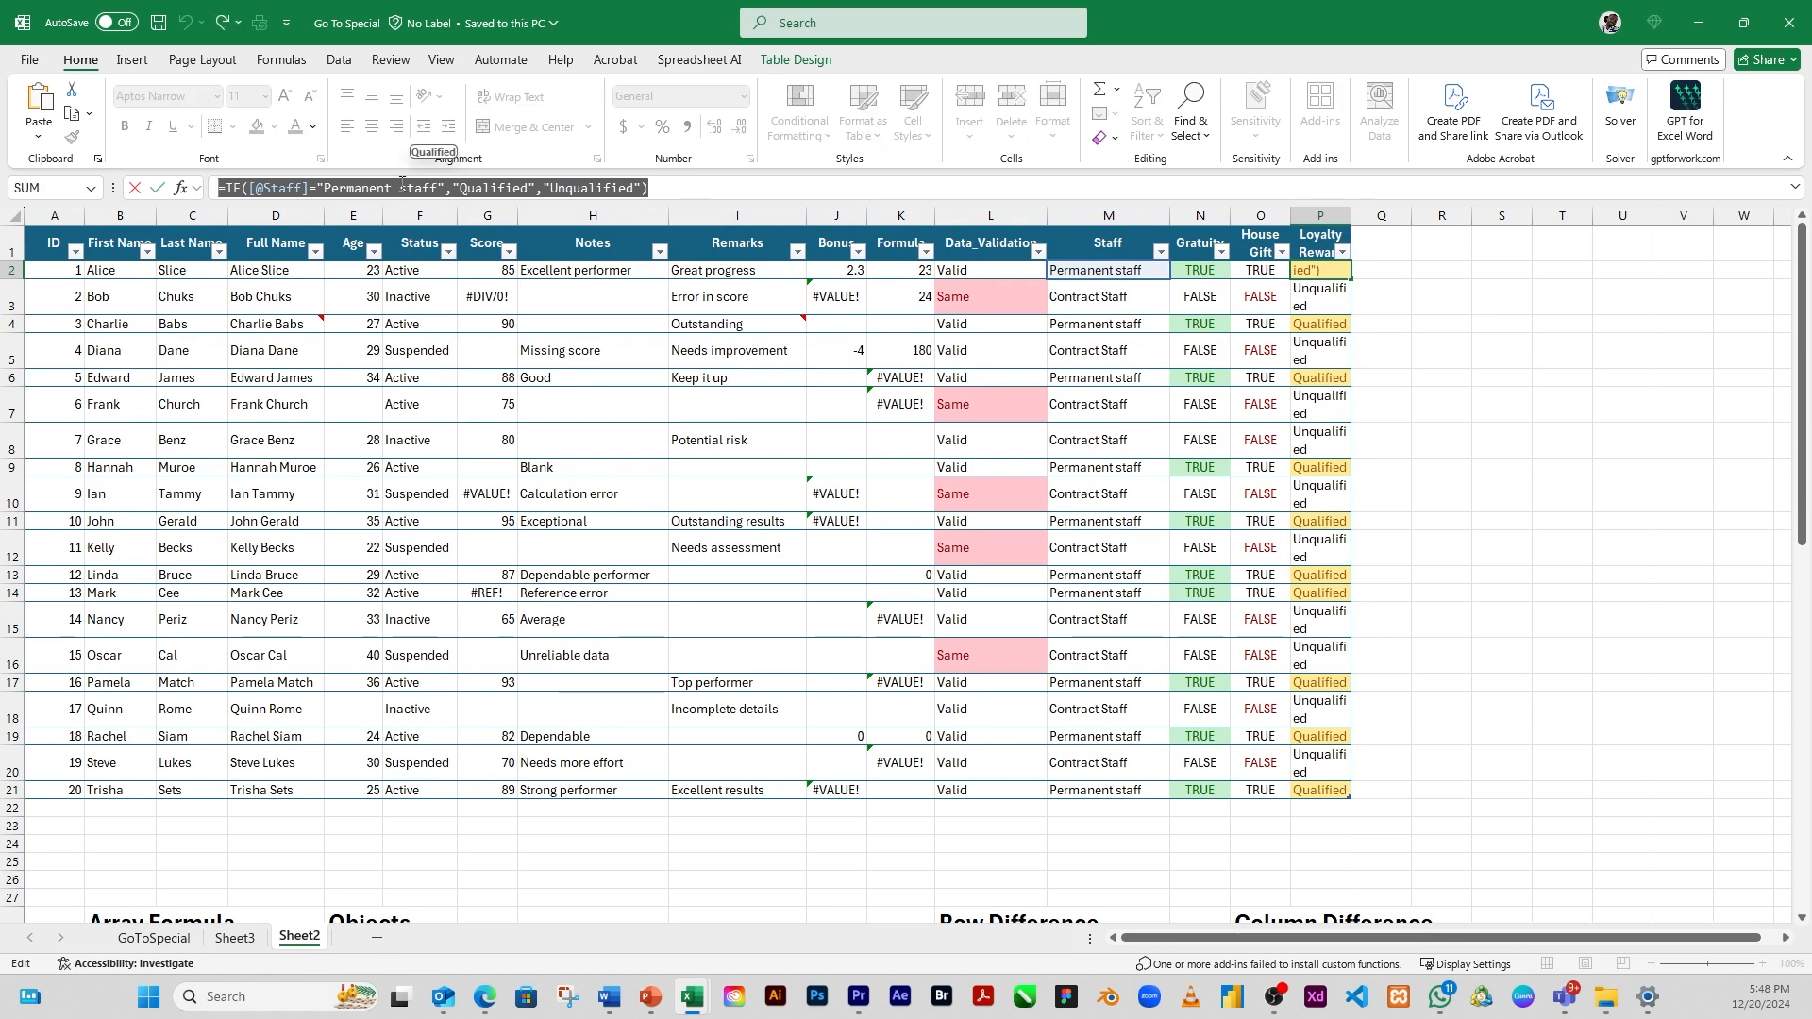
type("=")
key("Right")
key("Escape")
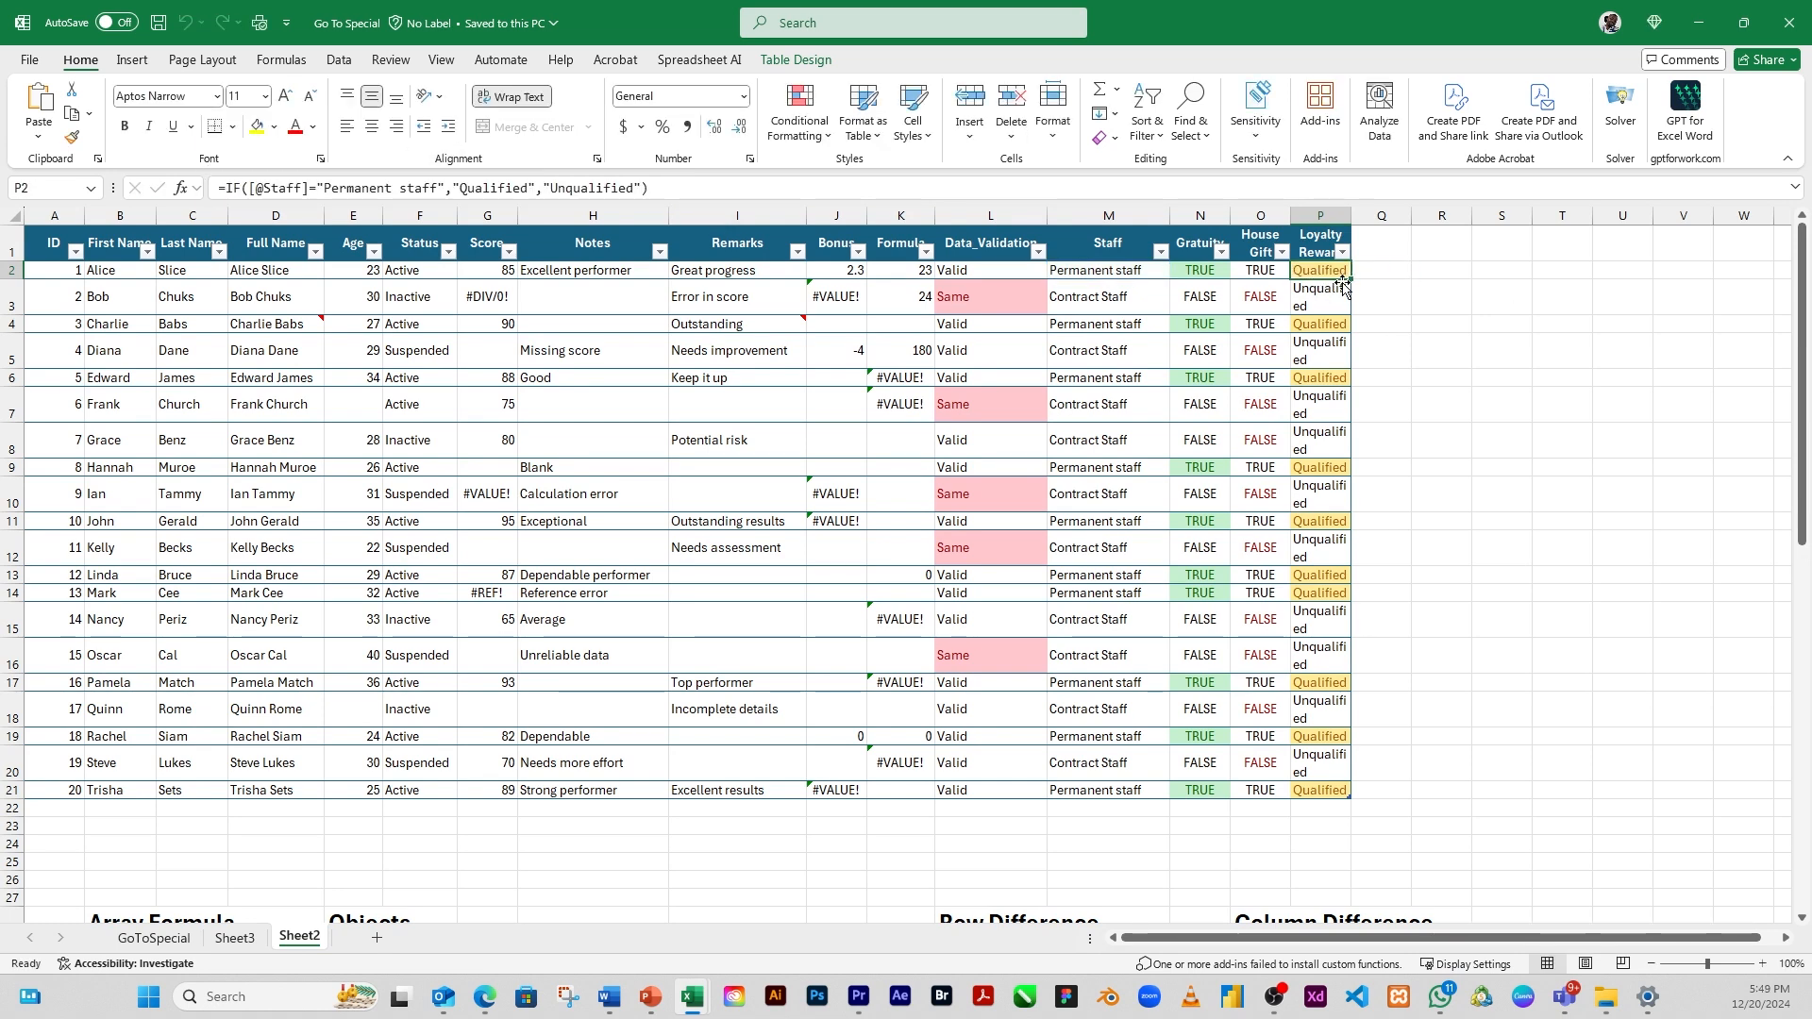
Select the direct-only precedents of the Loyalty Reward cell P2 using Go To Special
left_click(1214, 142)
left_click(1272, 244)
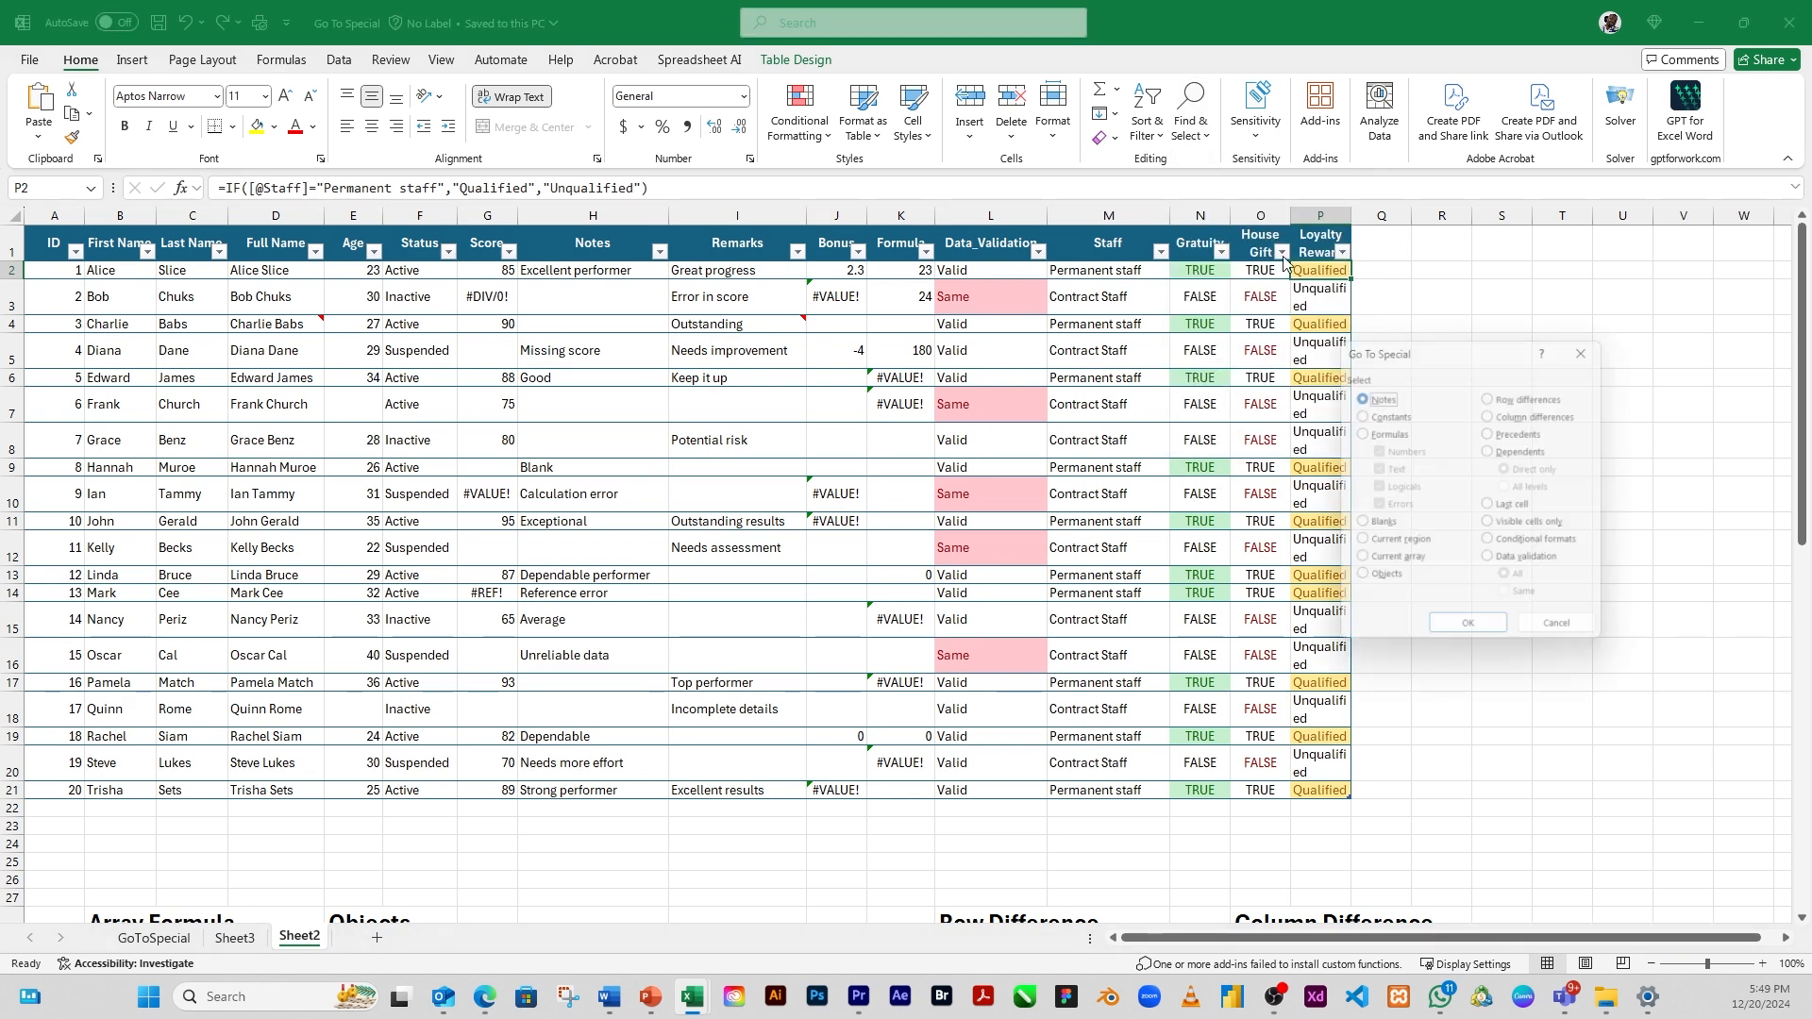
left_click(1502, 448)
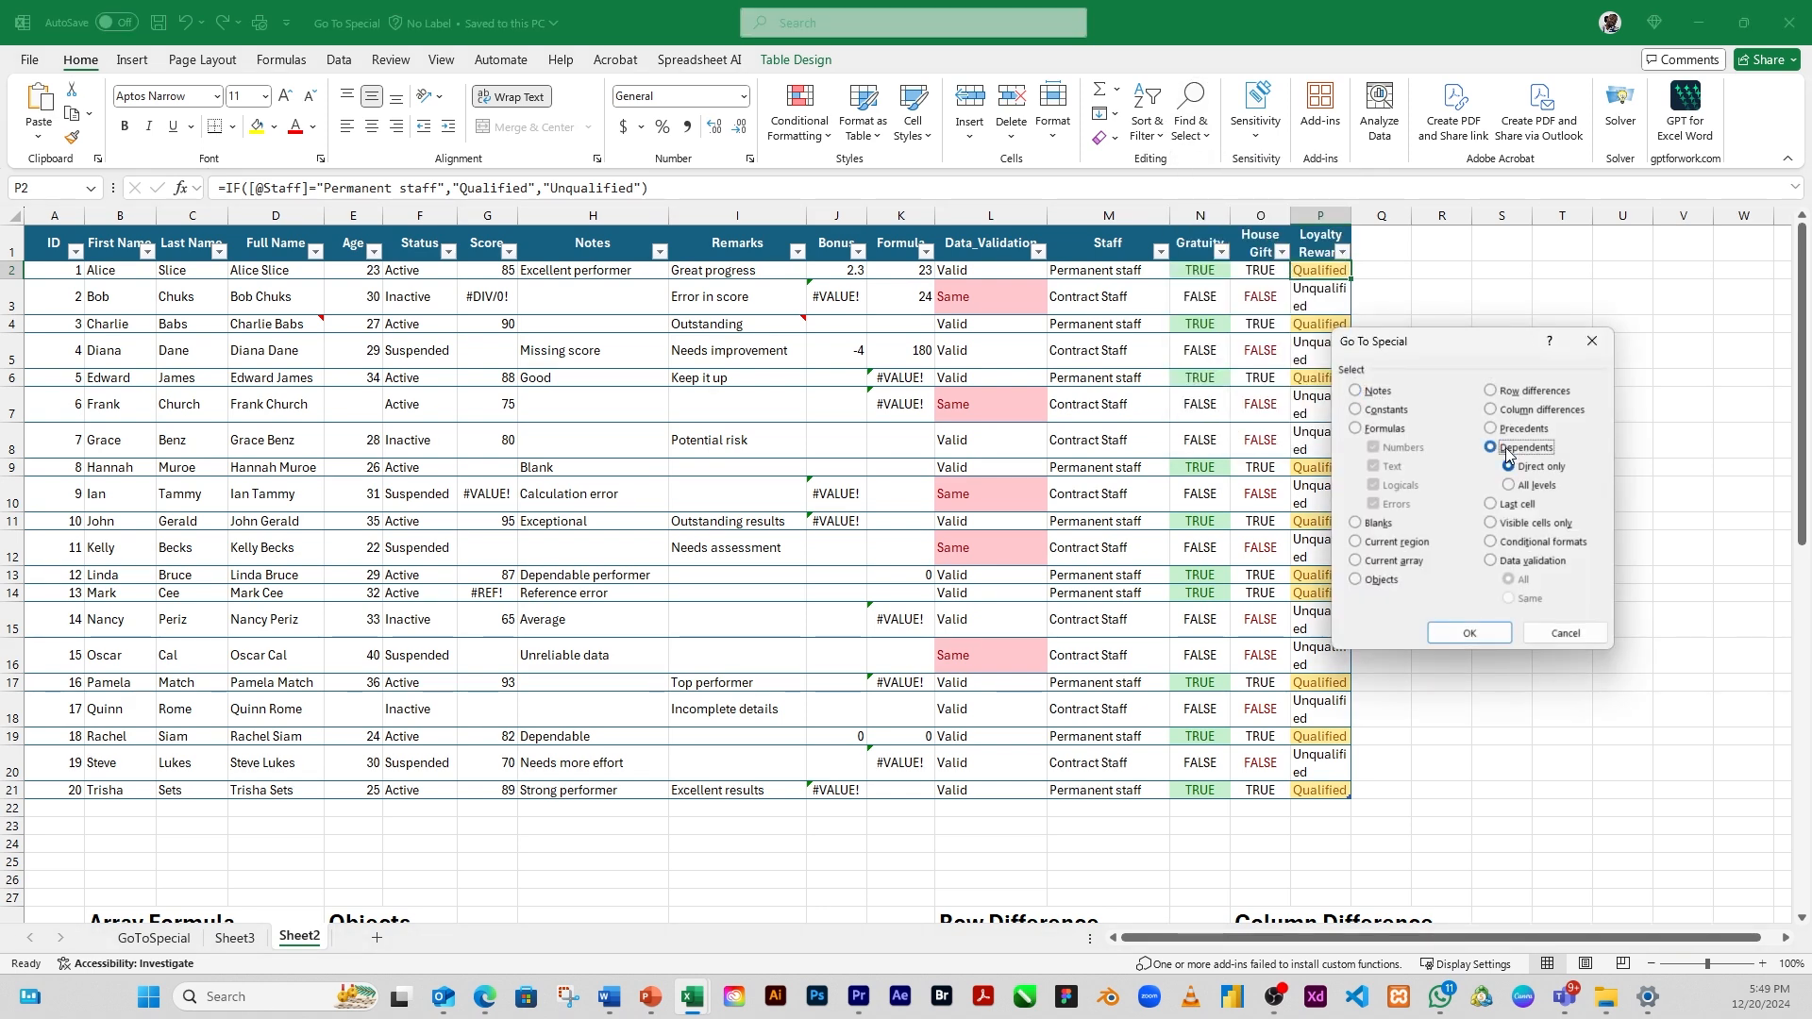
left_click(1513, 432)
left_click_drag(1453, 347, 1519, 311)
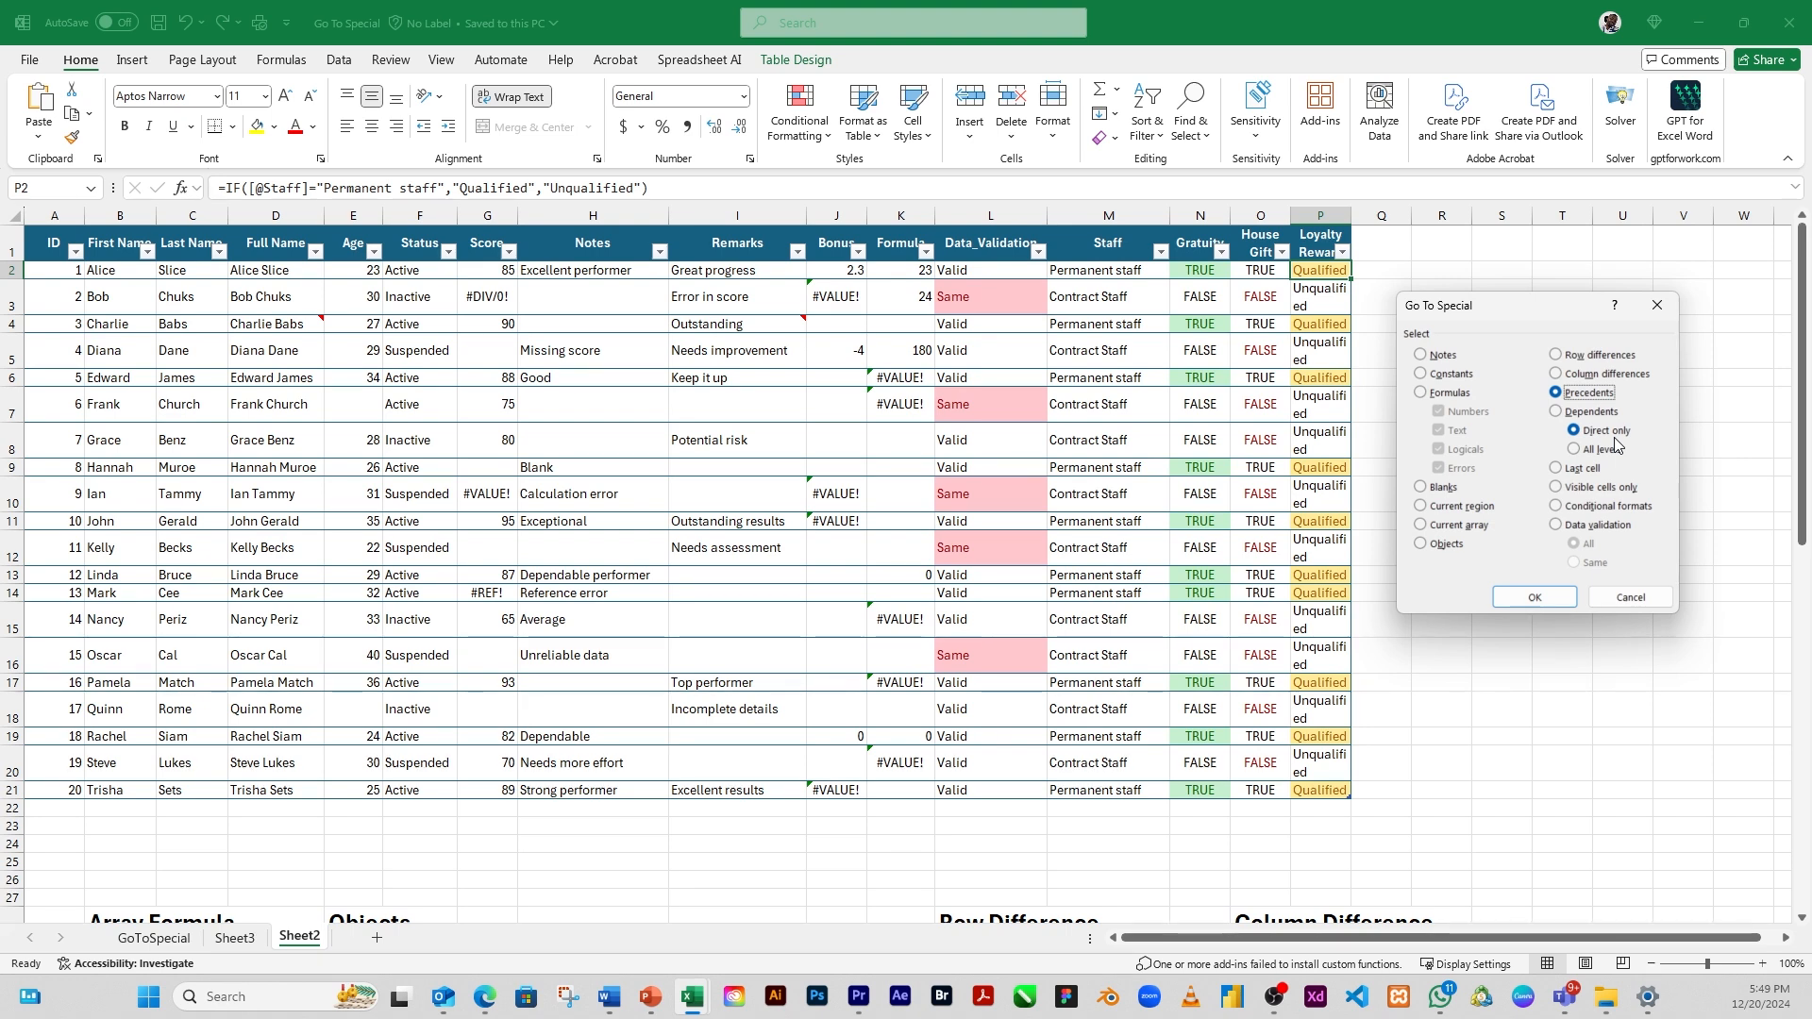
left_click(1536, 598)
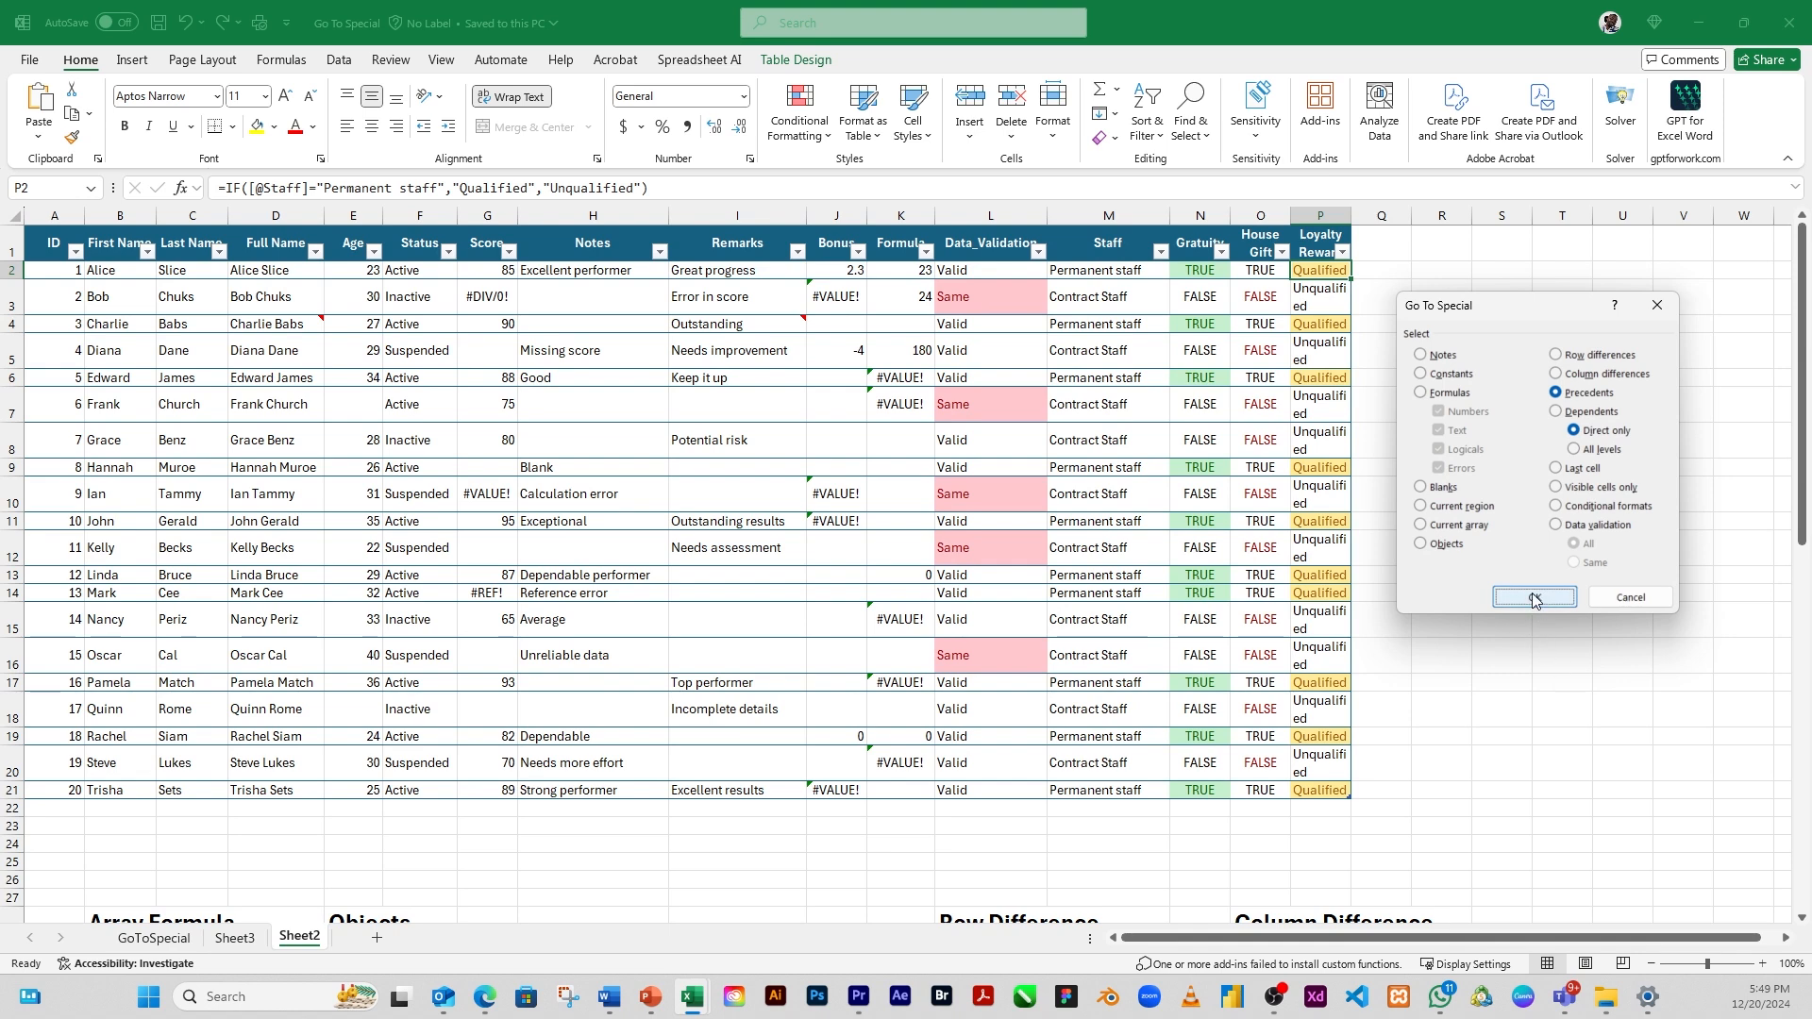
left_click(1533, 598)
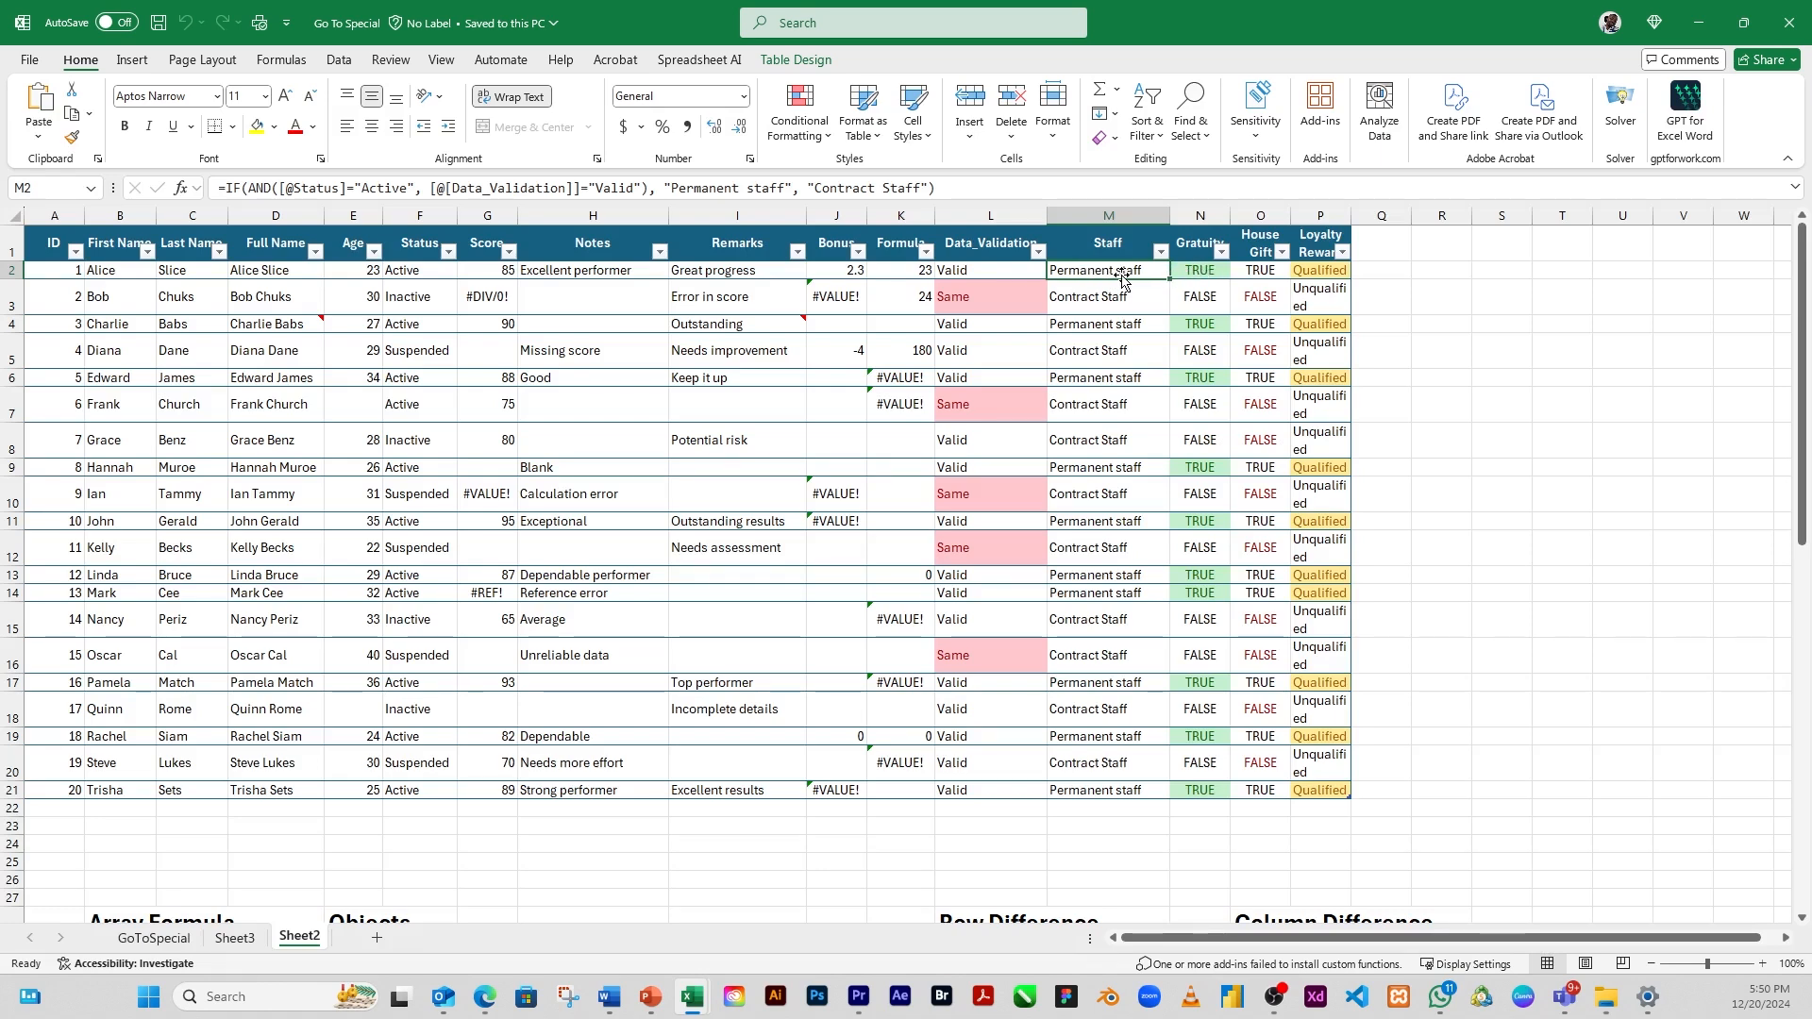
Return to Loyalty Reward cell P2 and repeat the Go To Special selection of its precedents, limited to direct only
left_click(1328, 274)
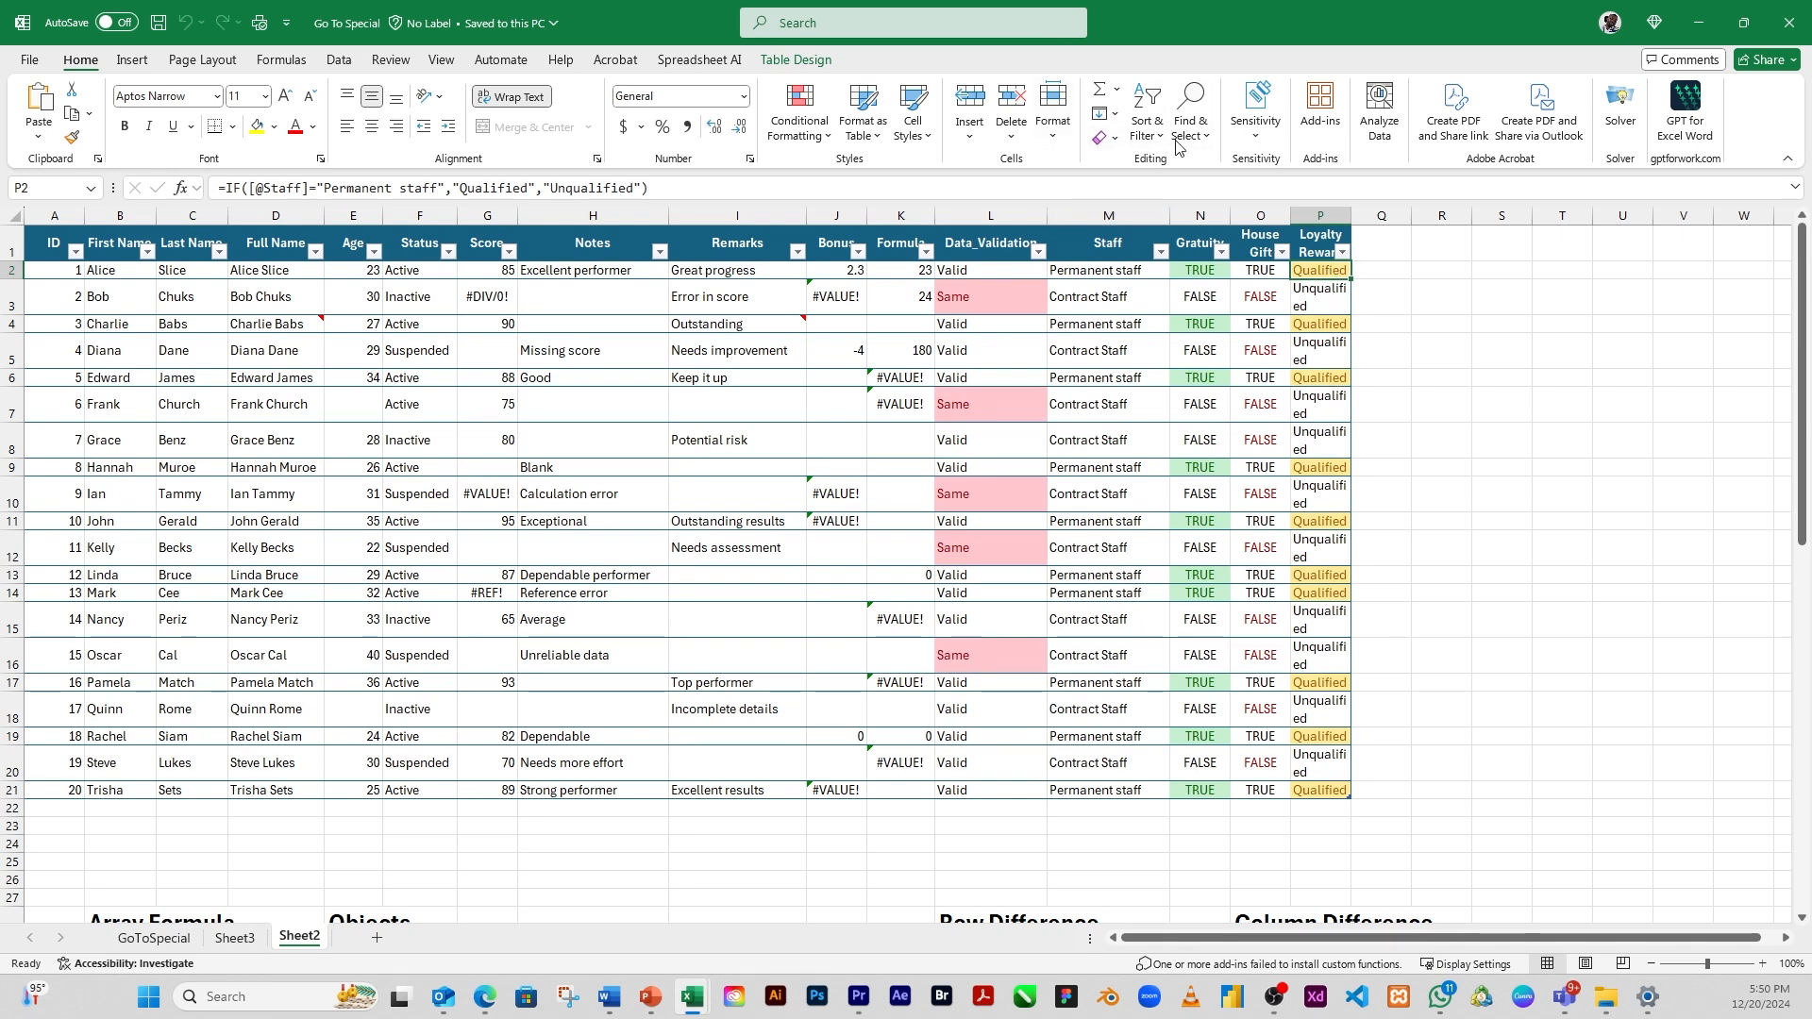
left_click(1204, 144)
left_click(1260, 248)
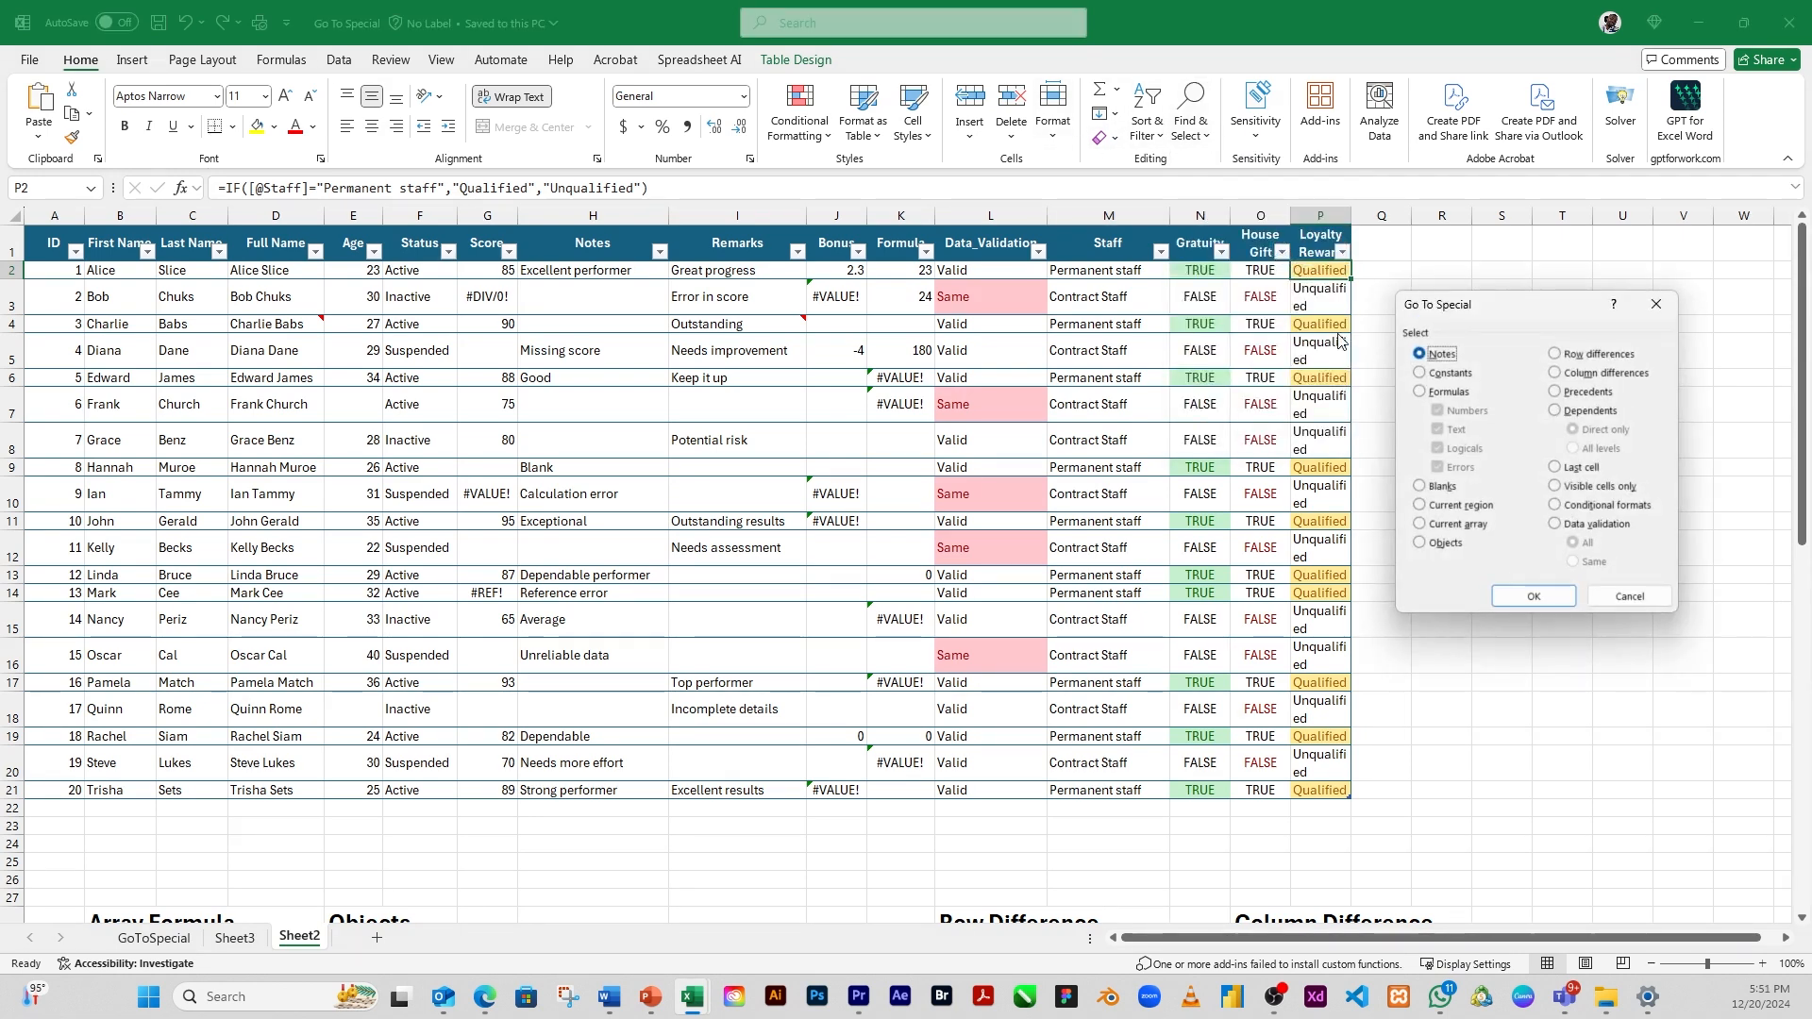
left_click(1581, 391)
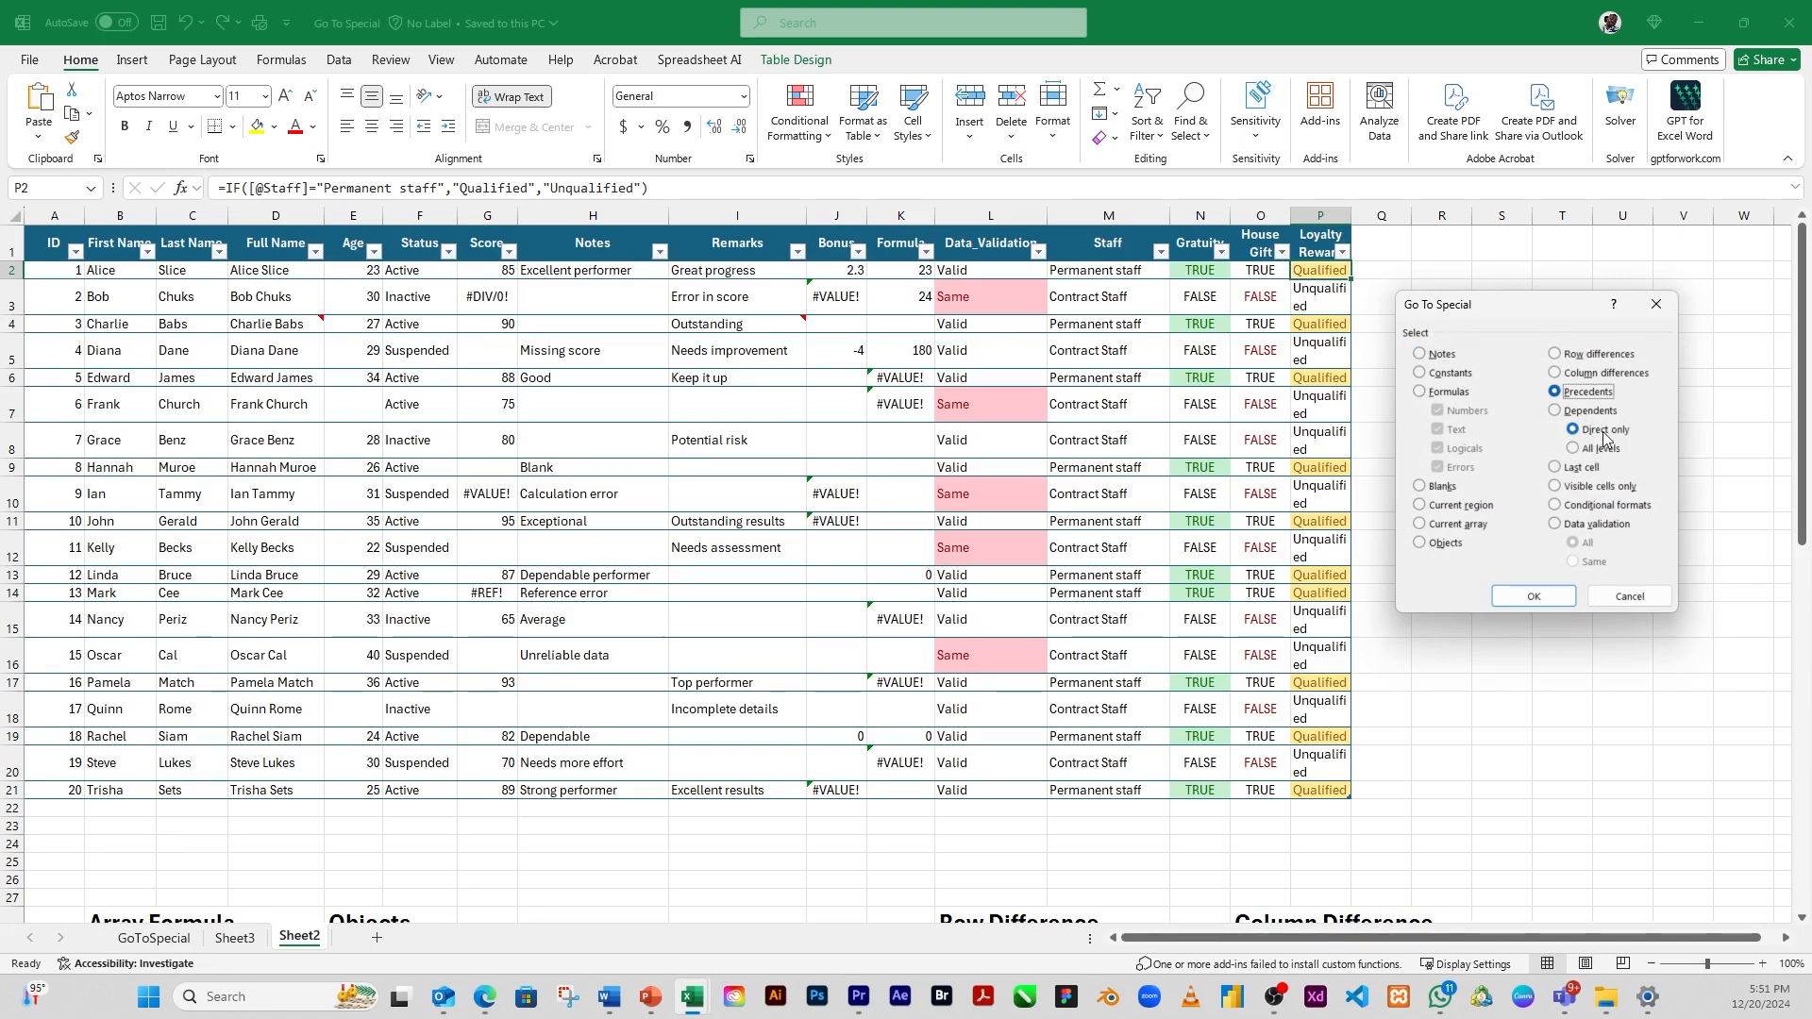
left_click(1533, 596)
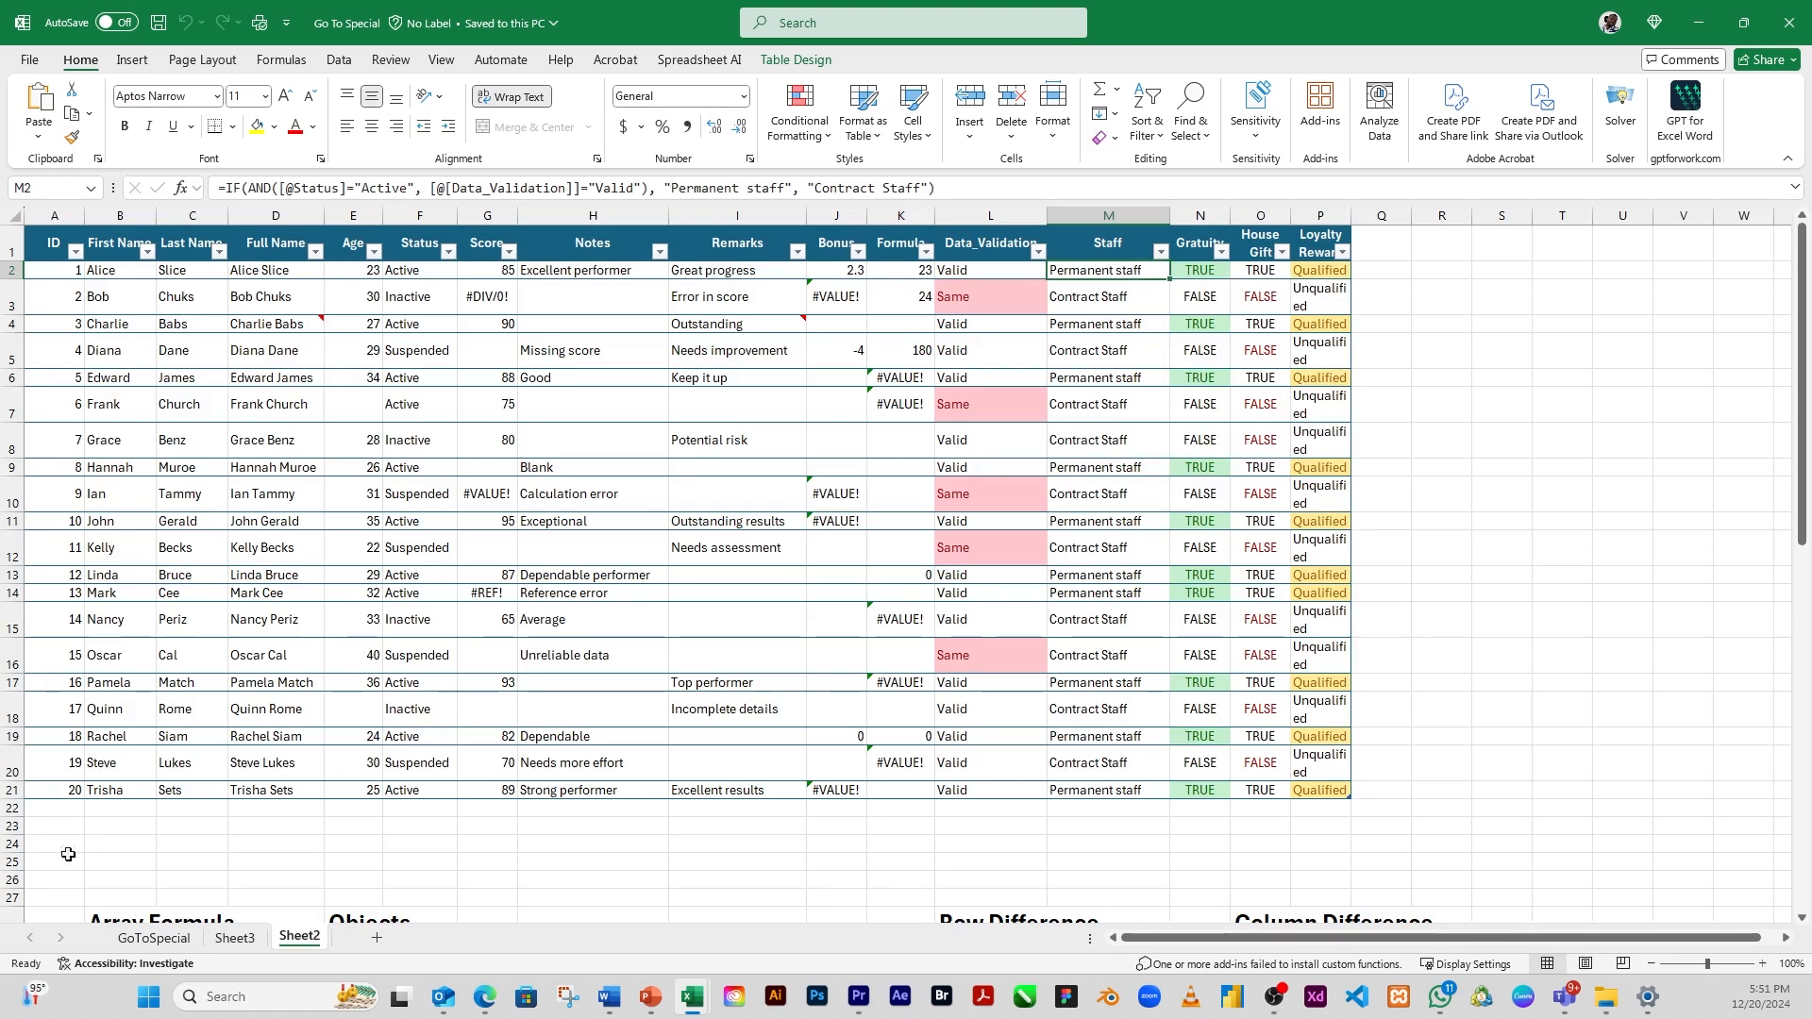
Select the precedents at all levels of the Loyalty Reward cell P2 using Go To Special
left_click(1321, 272)
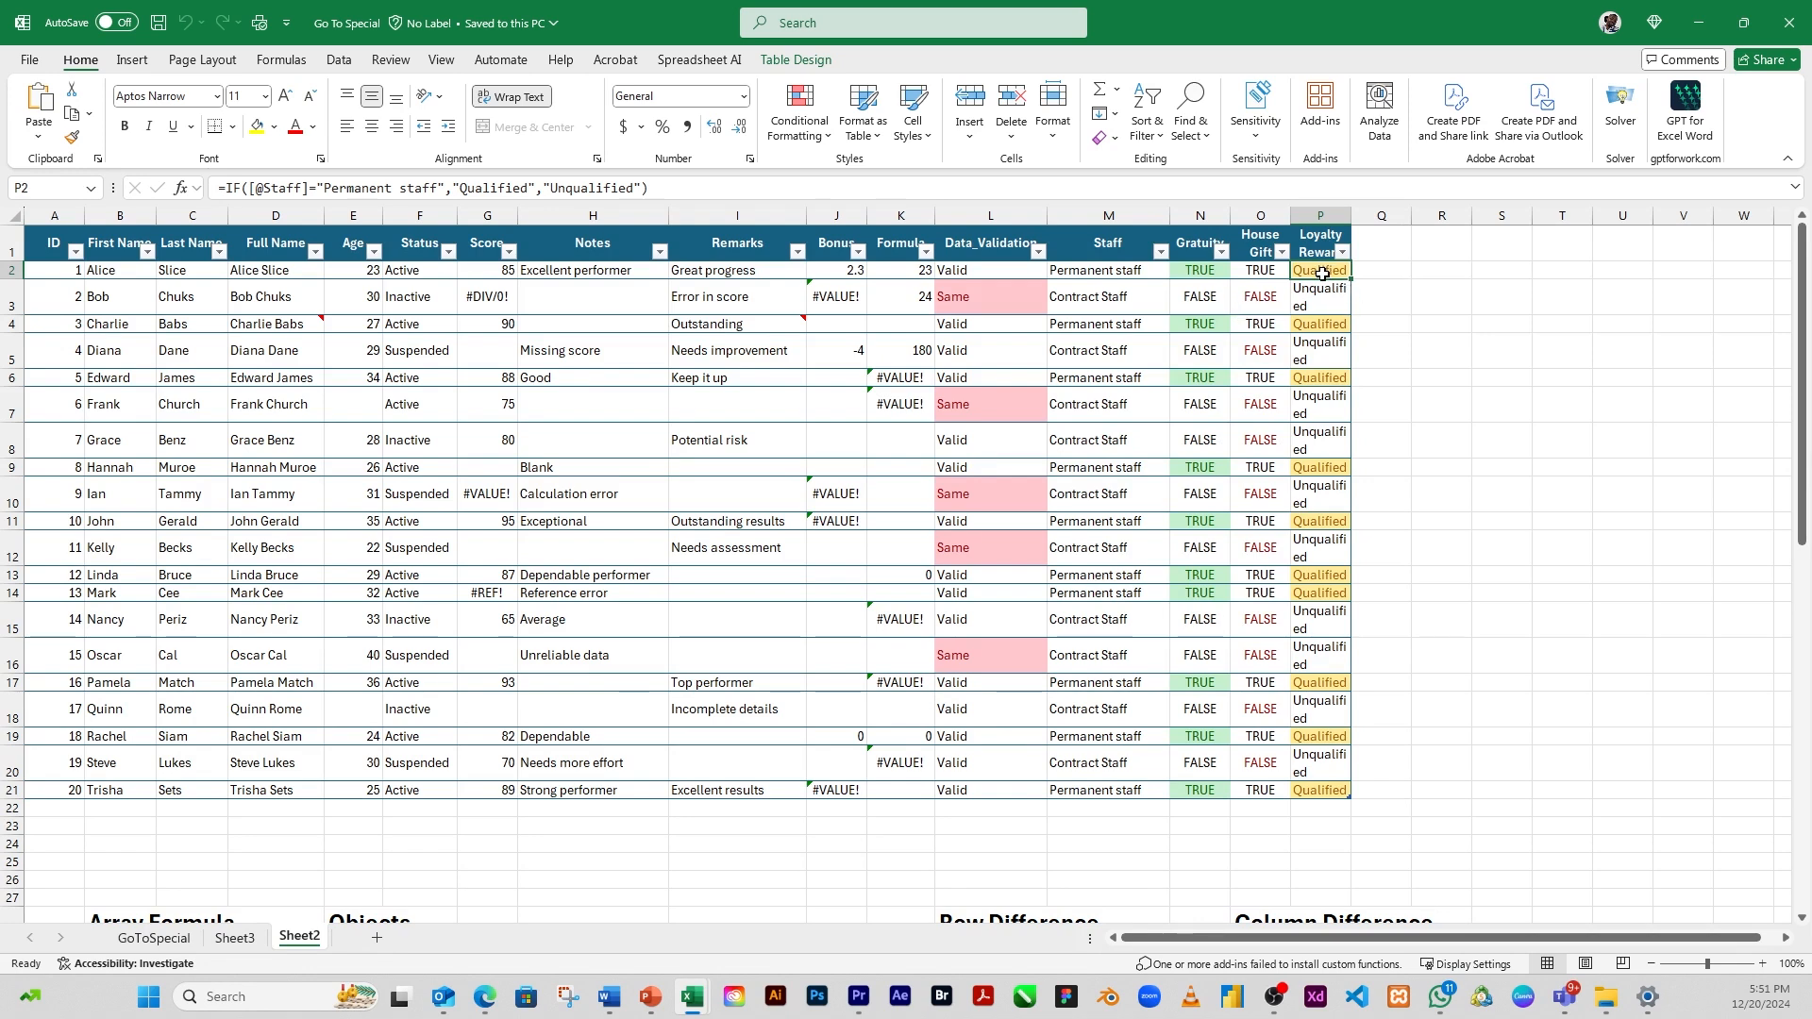
left_click(1192, 127)
left_click(1262, 249)
left_click(1568, 392)
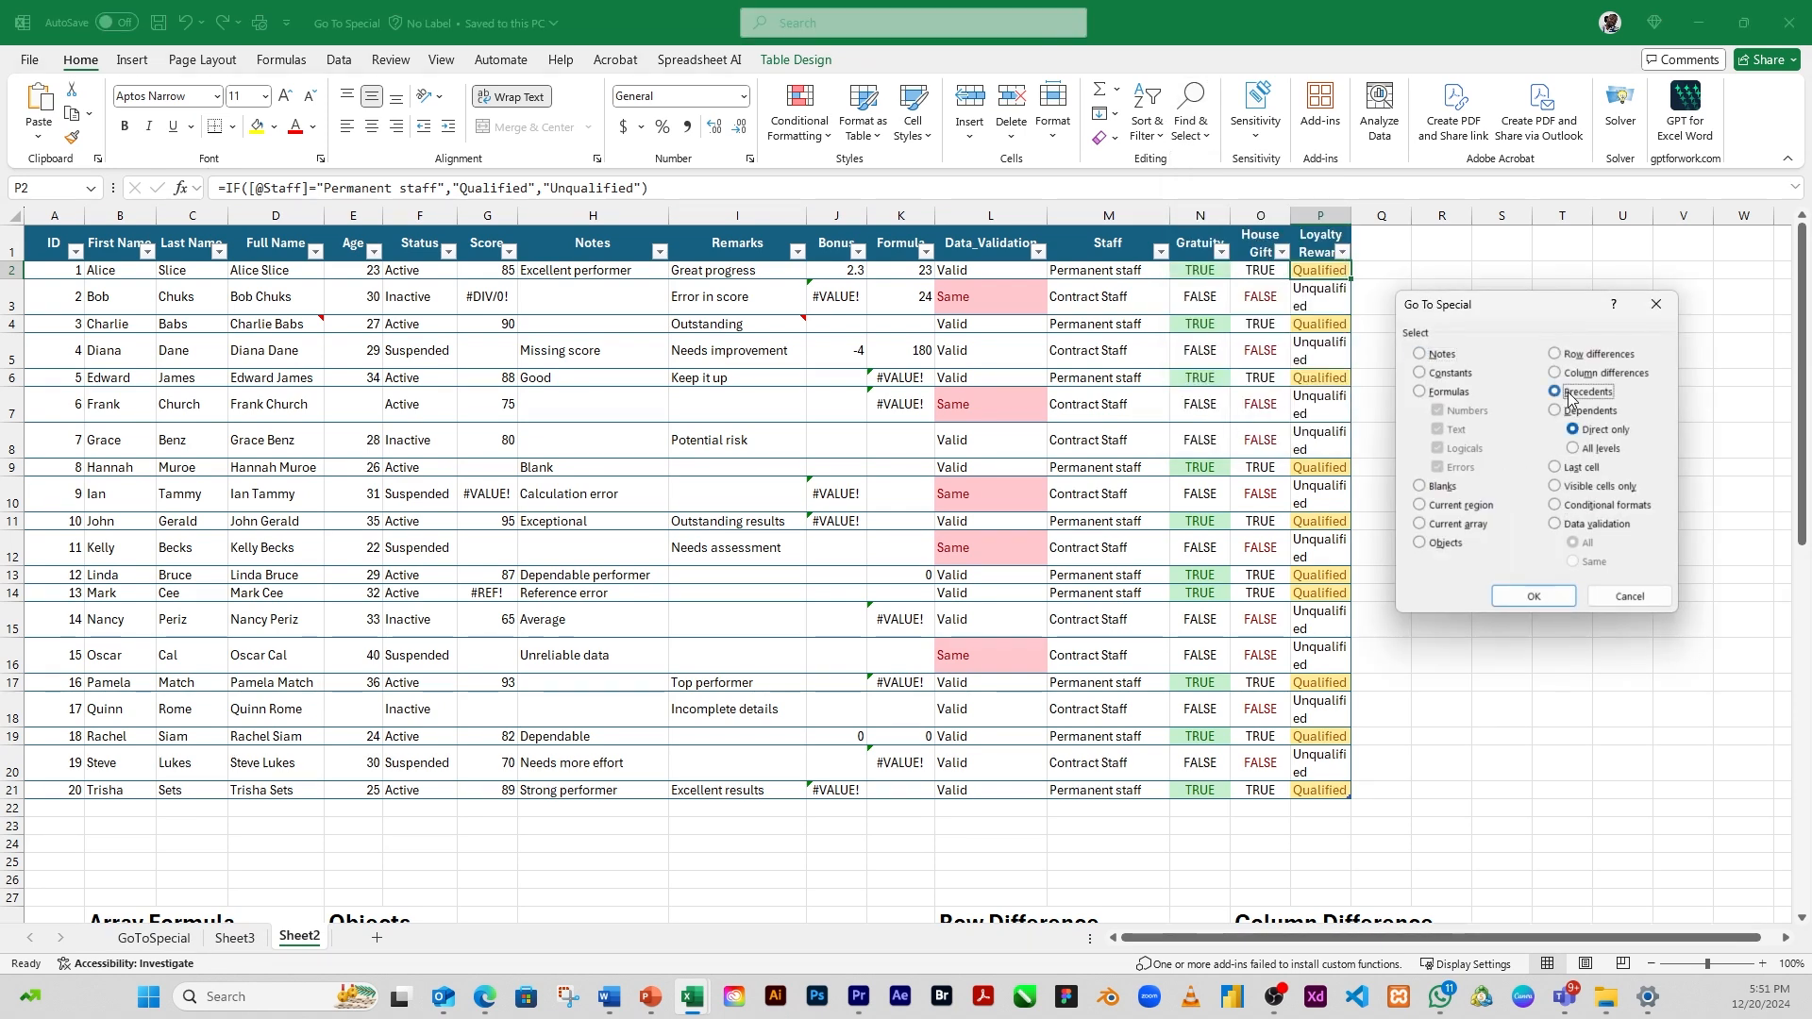
left_click(1574, 450)
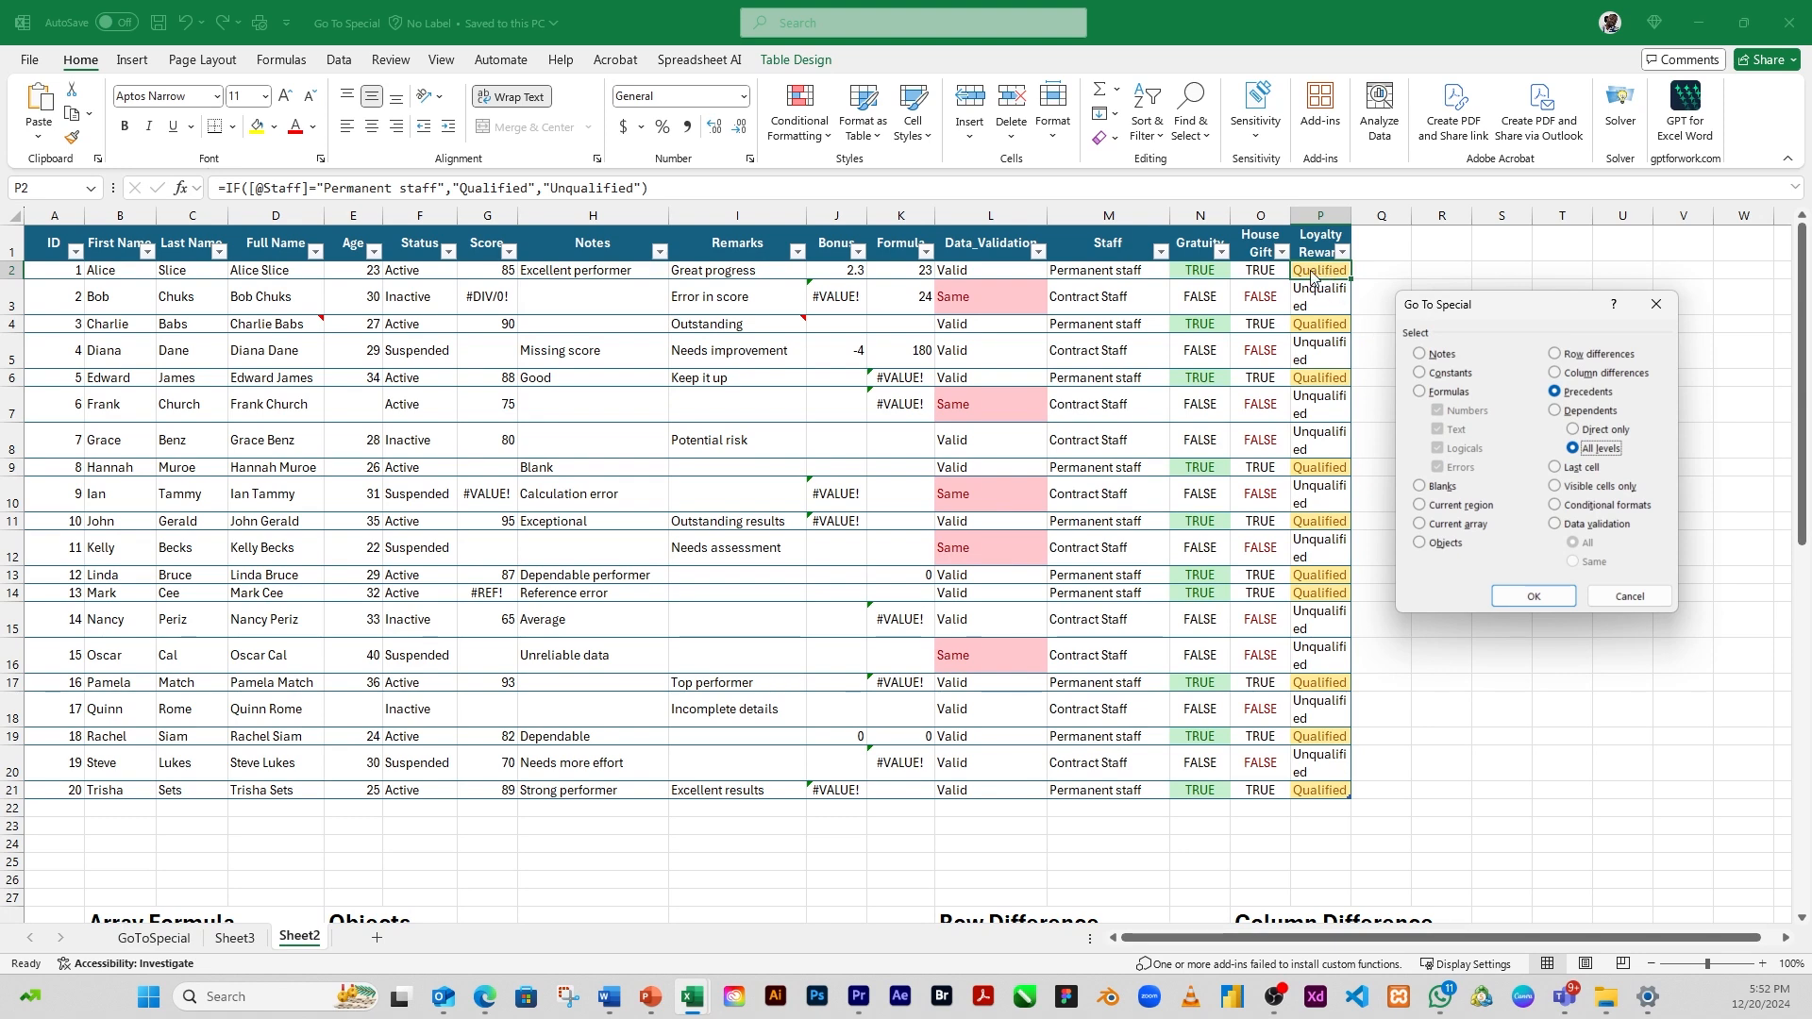
left_click(1536, 599)
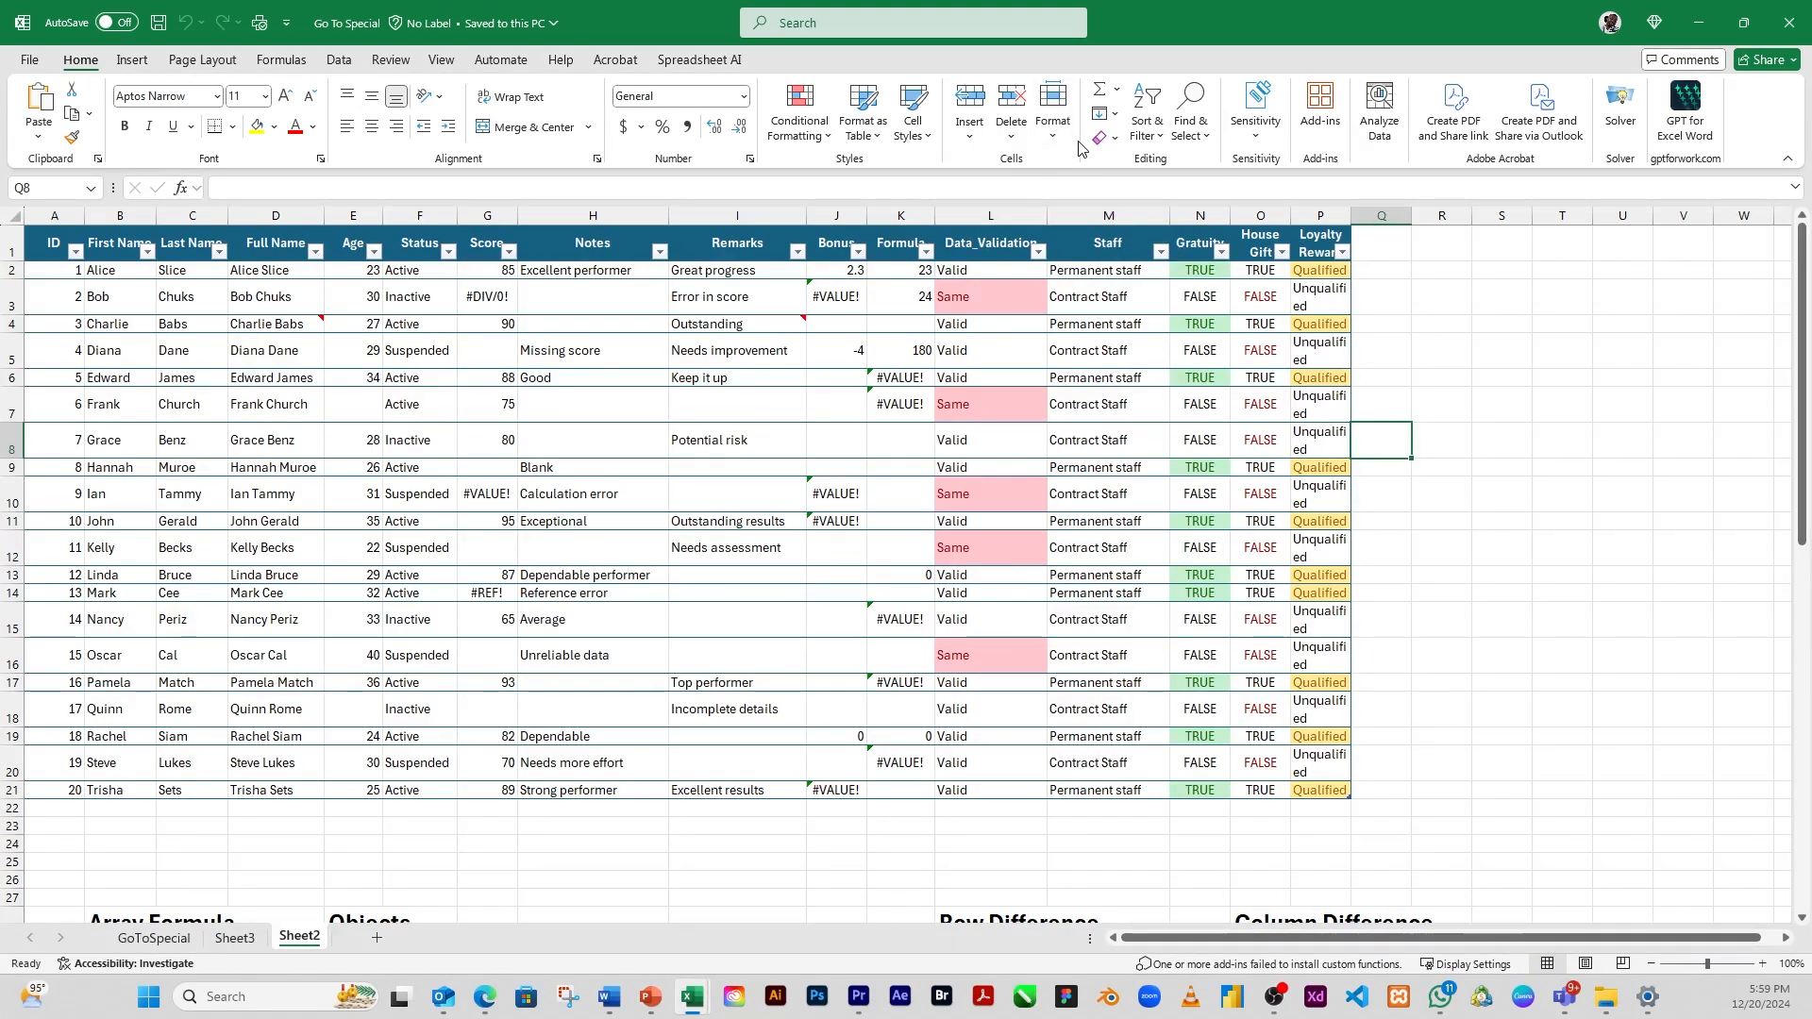
left_click(1211, 146)
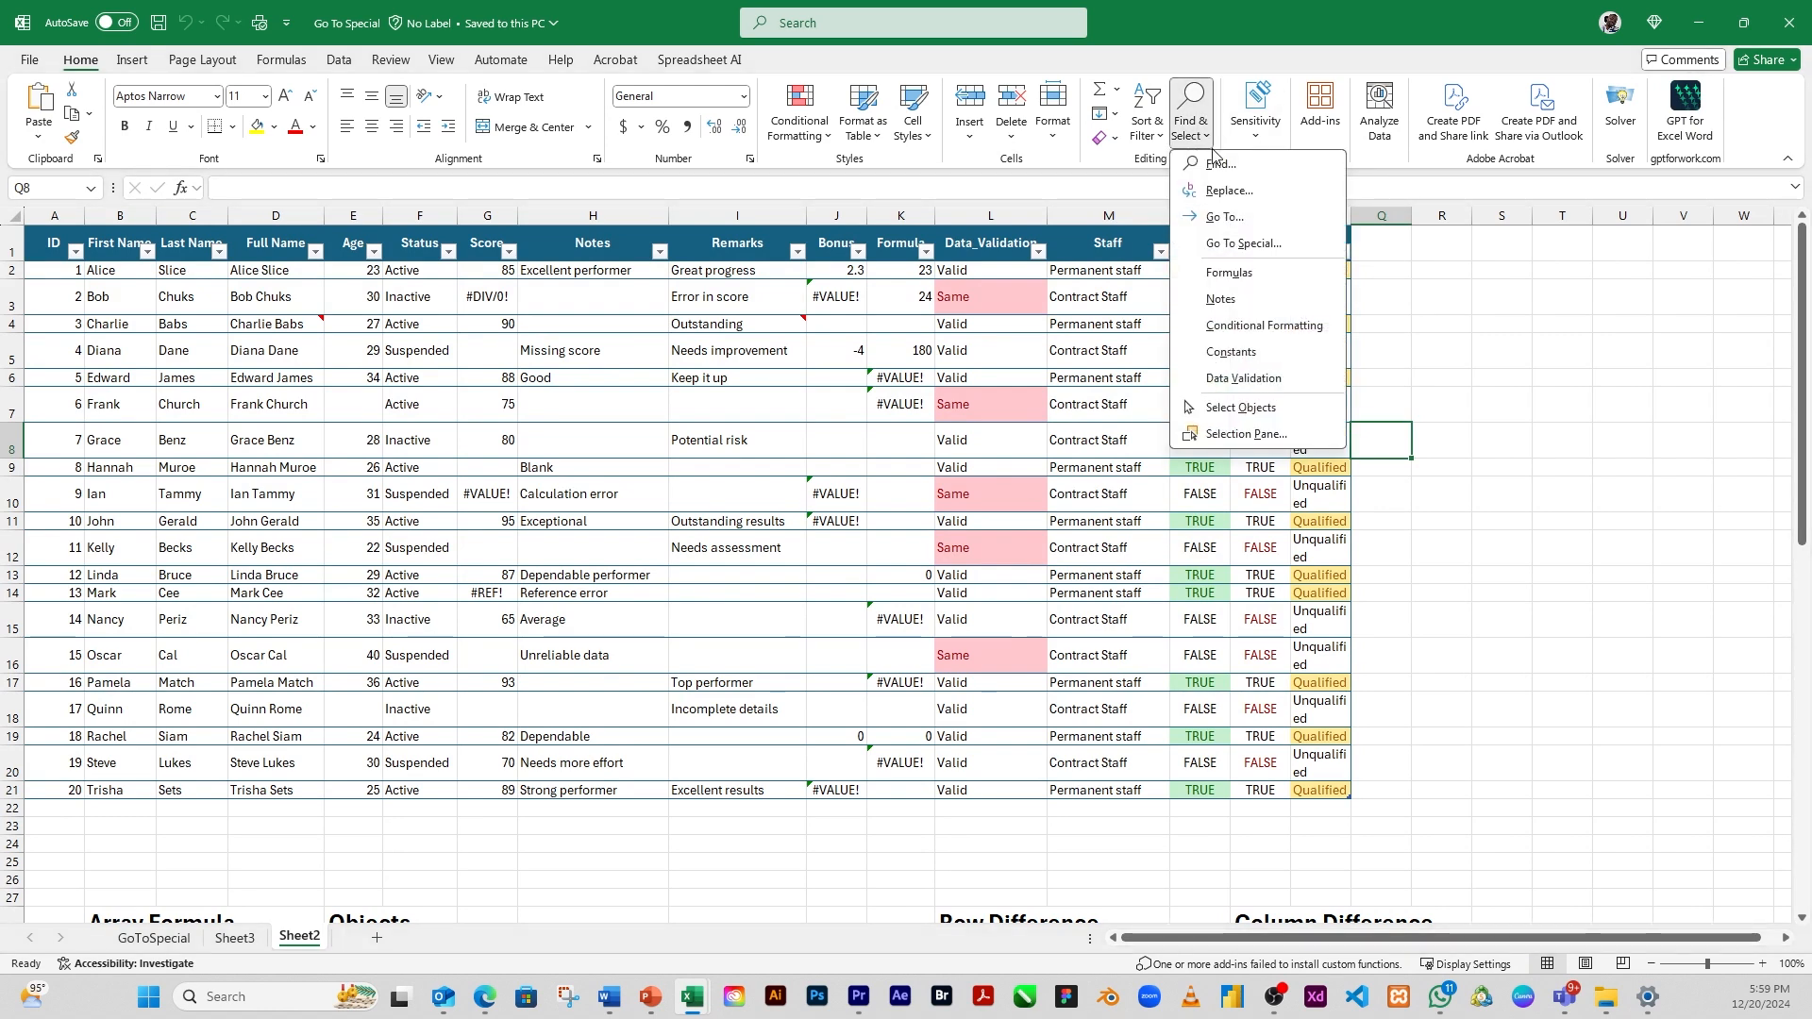
left_click(1242, 243)
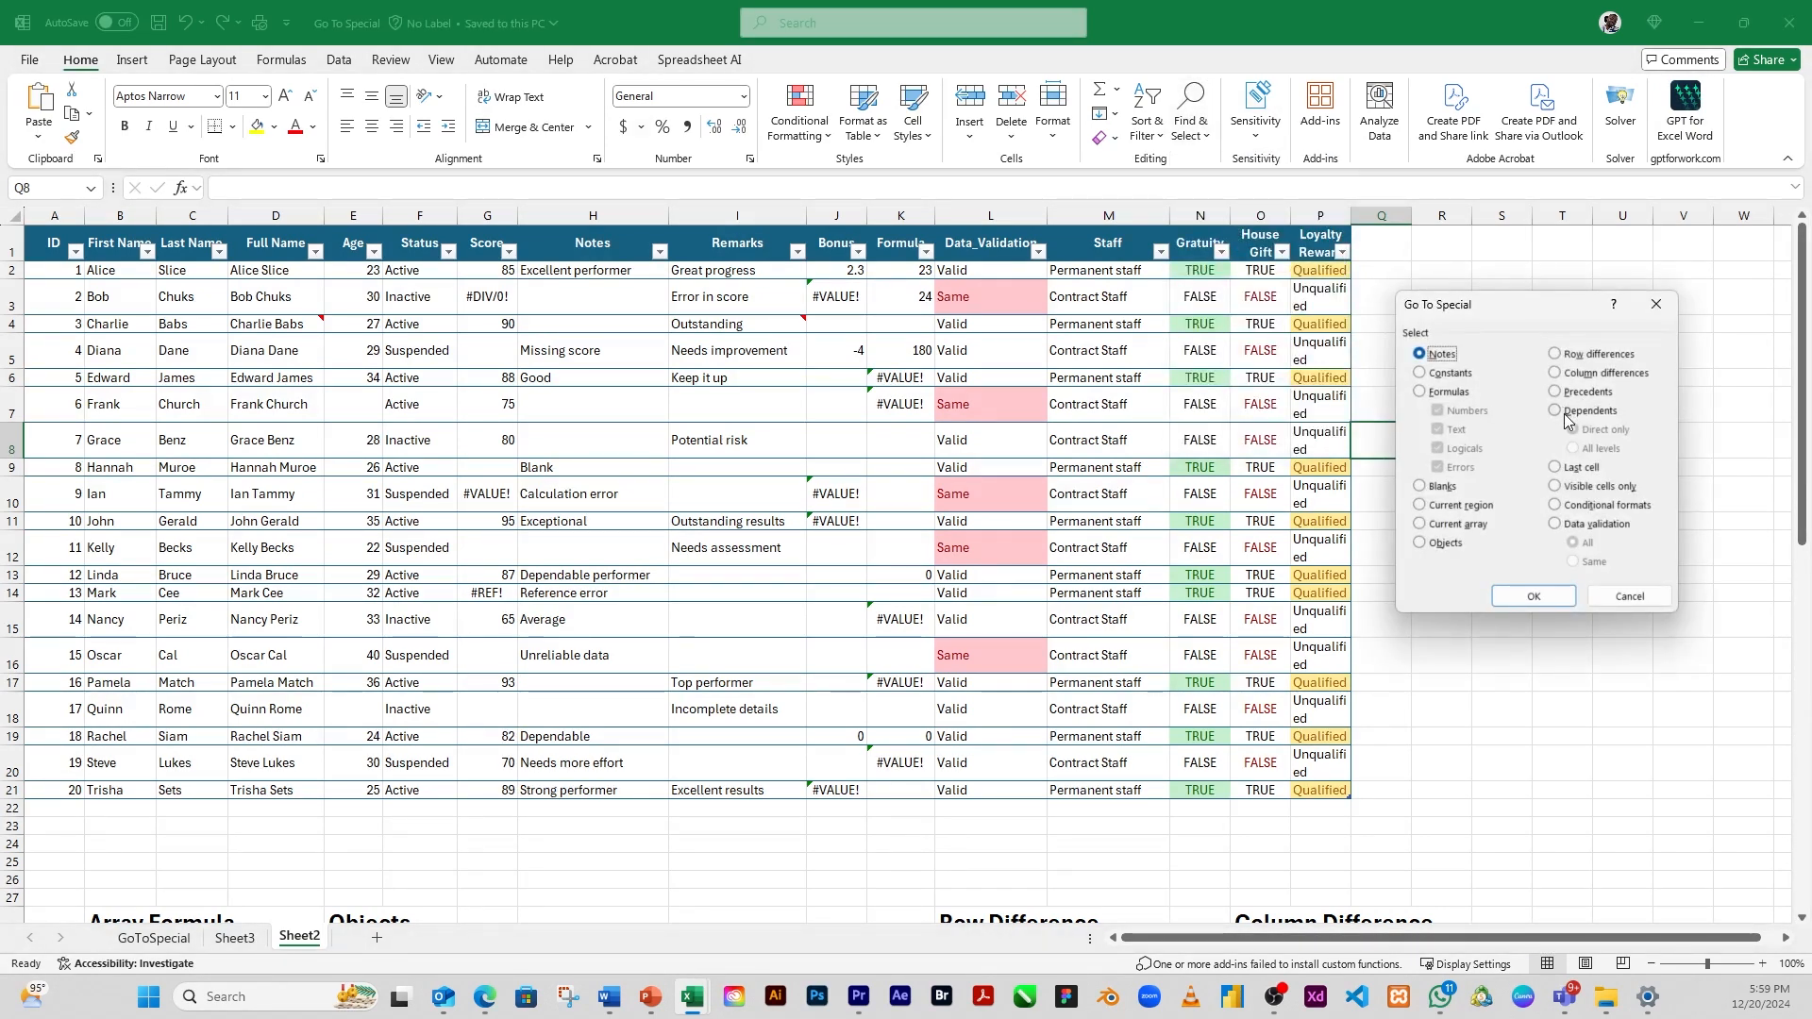
left_click(1565, 412)
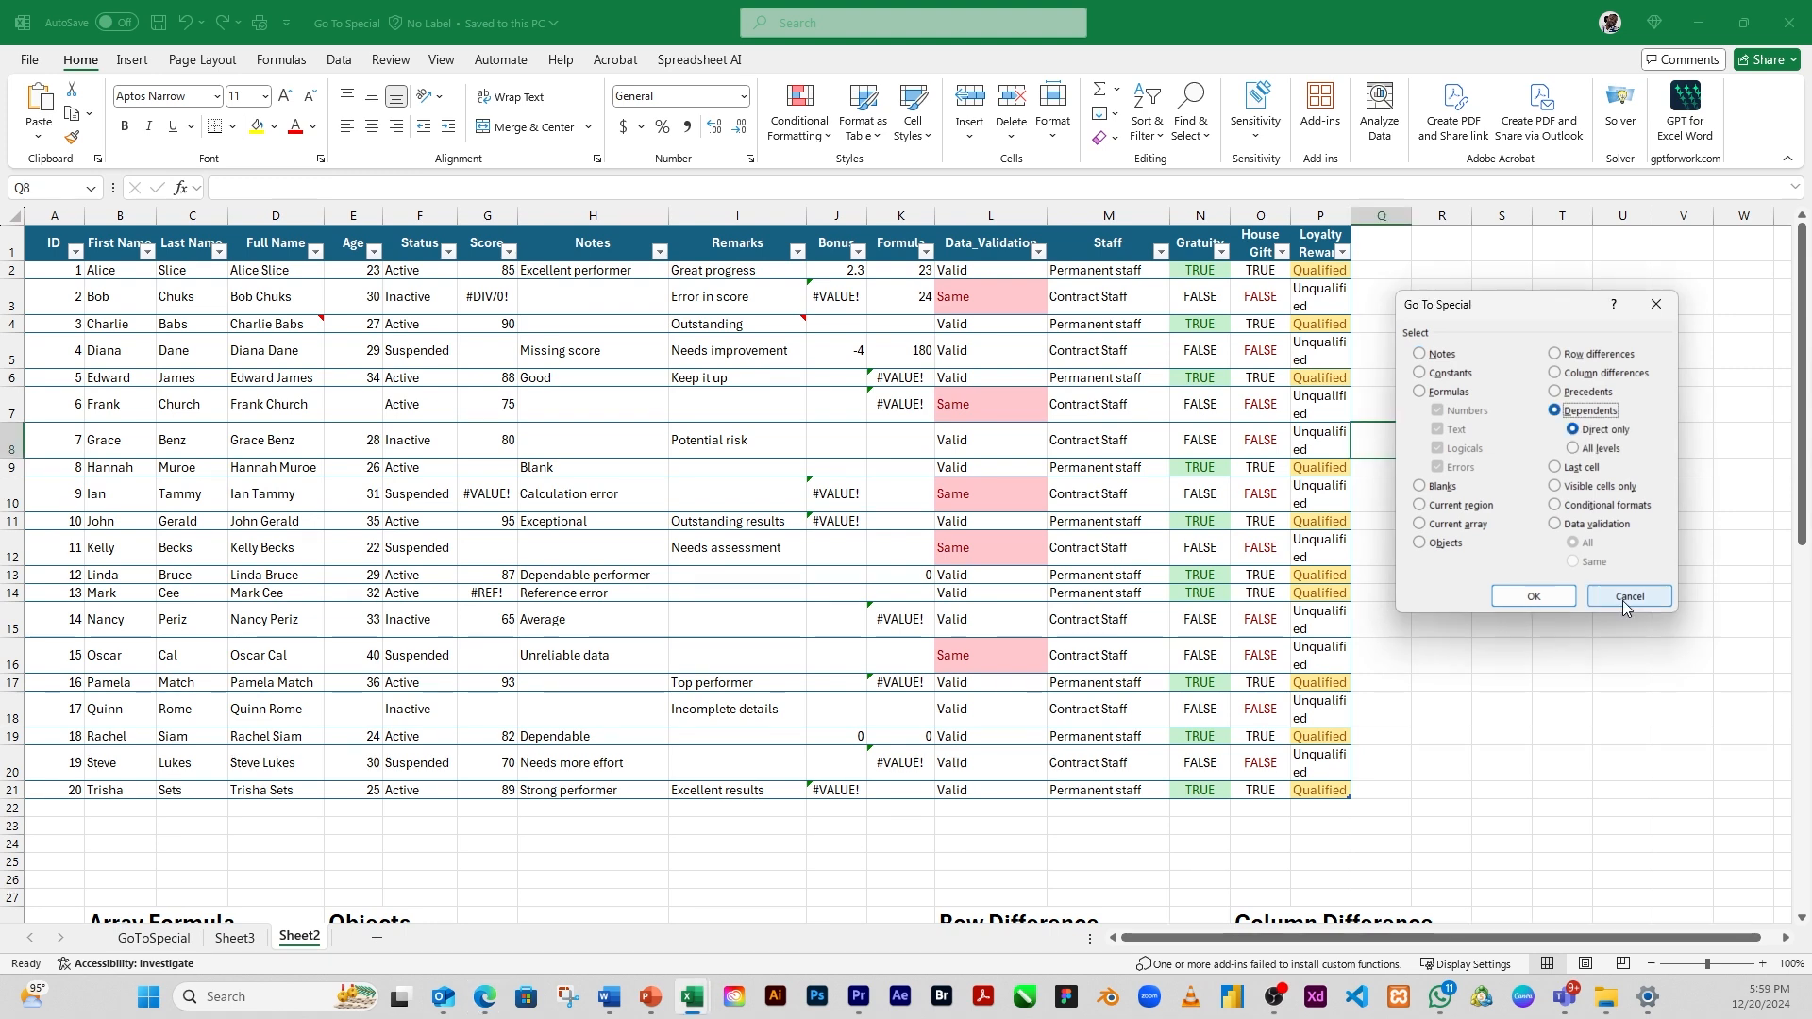
left_click(1632, 599)
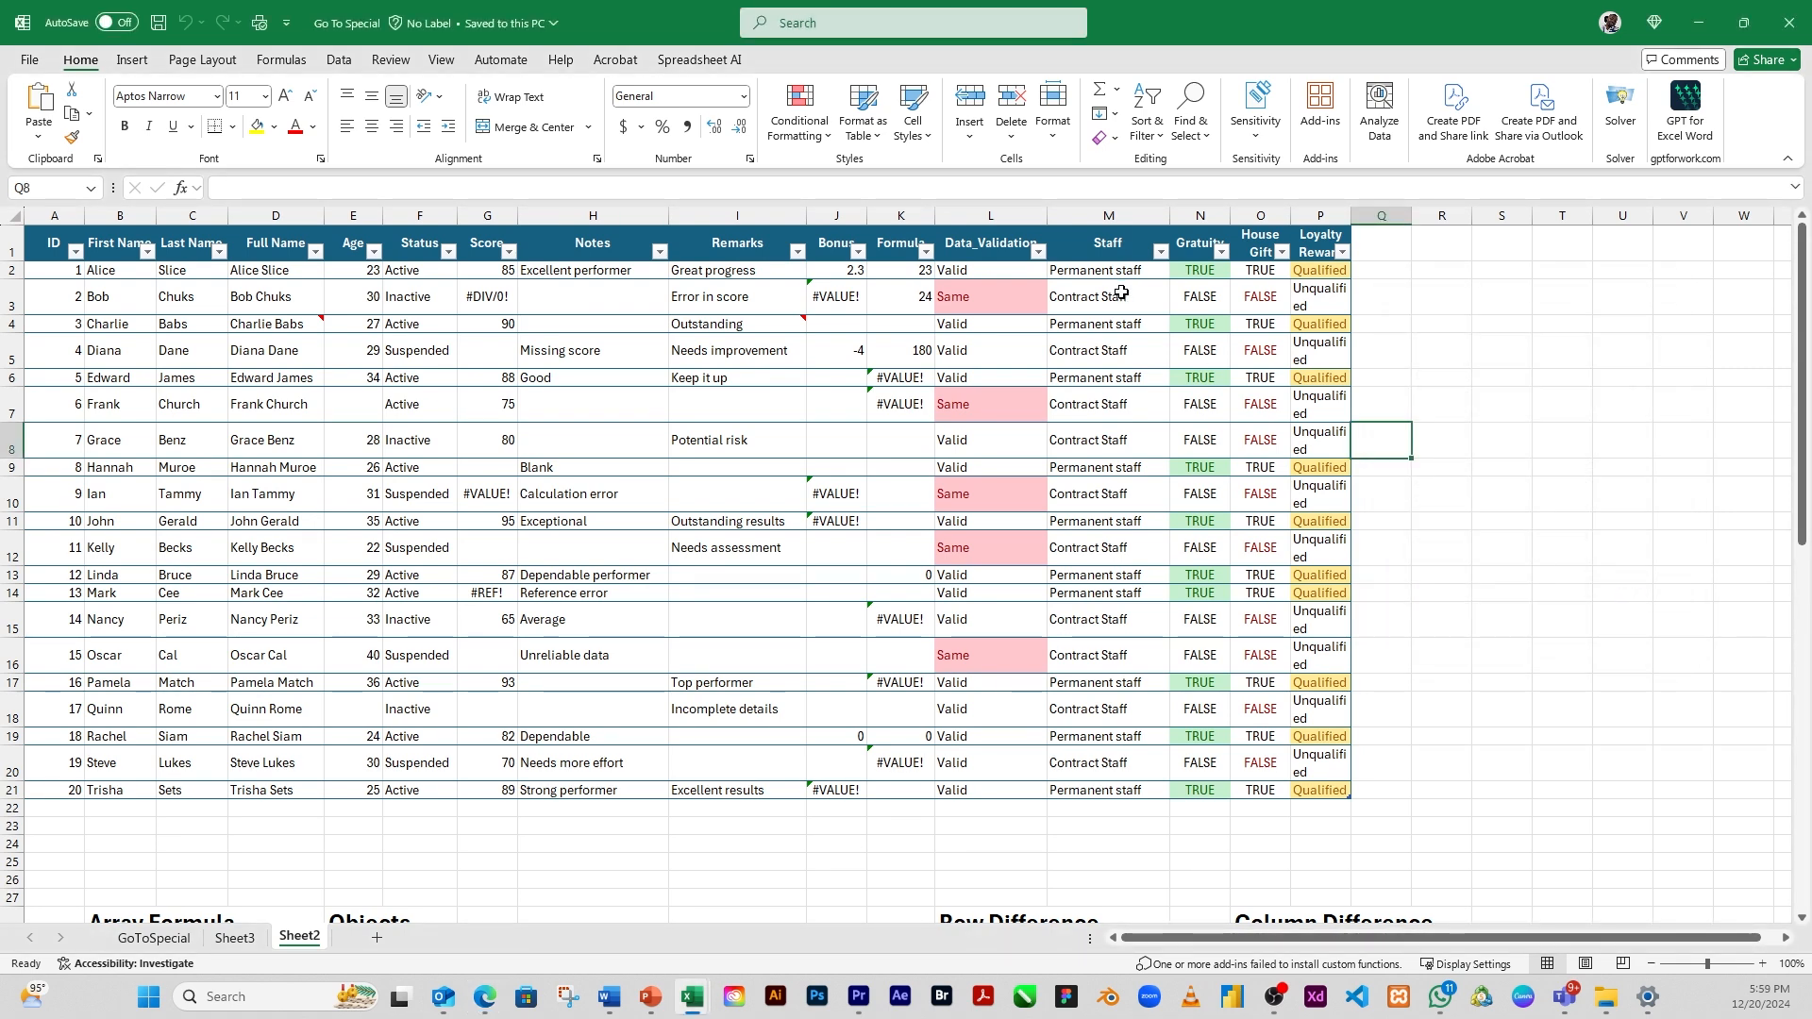
Select the direct-only dependents of the Staff cell M2 using Go To Special
left_click(1085, 271)
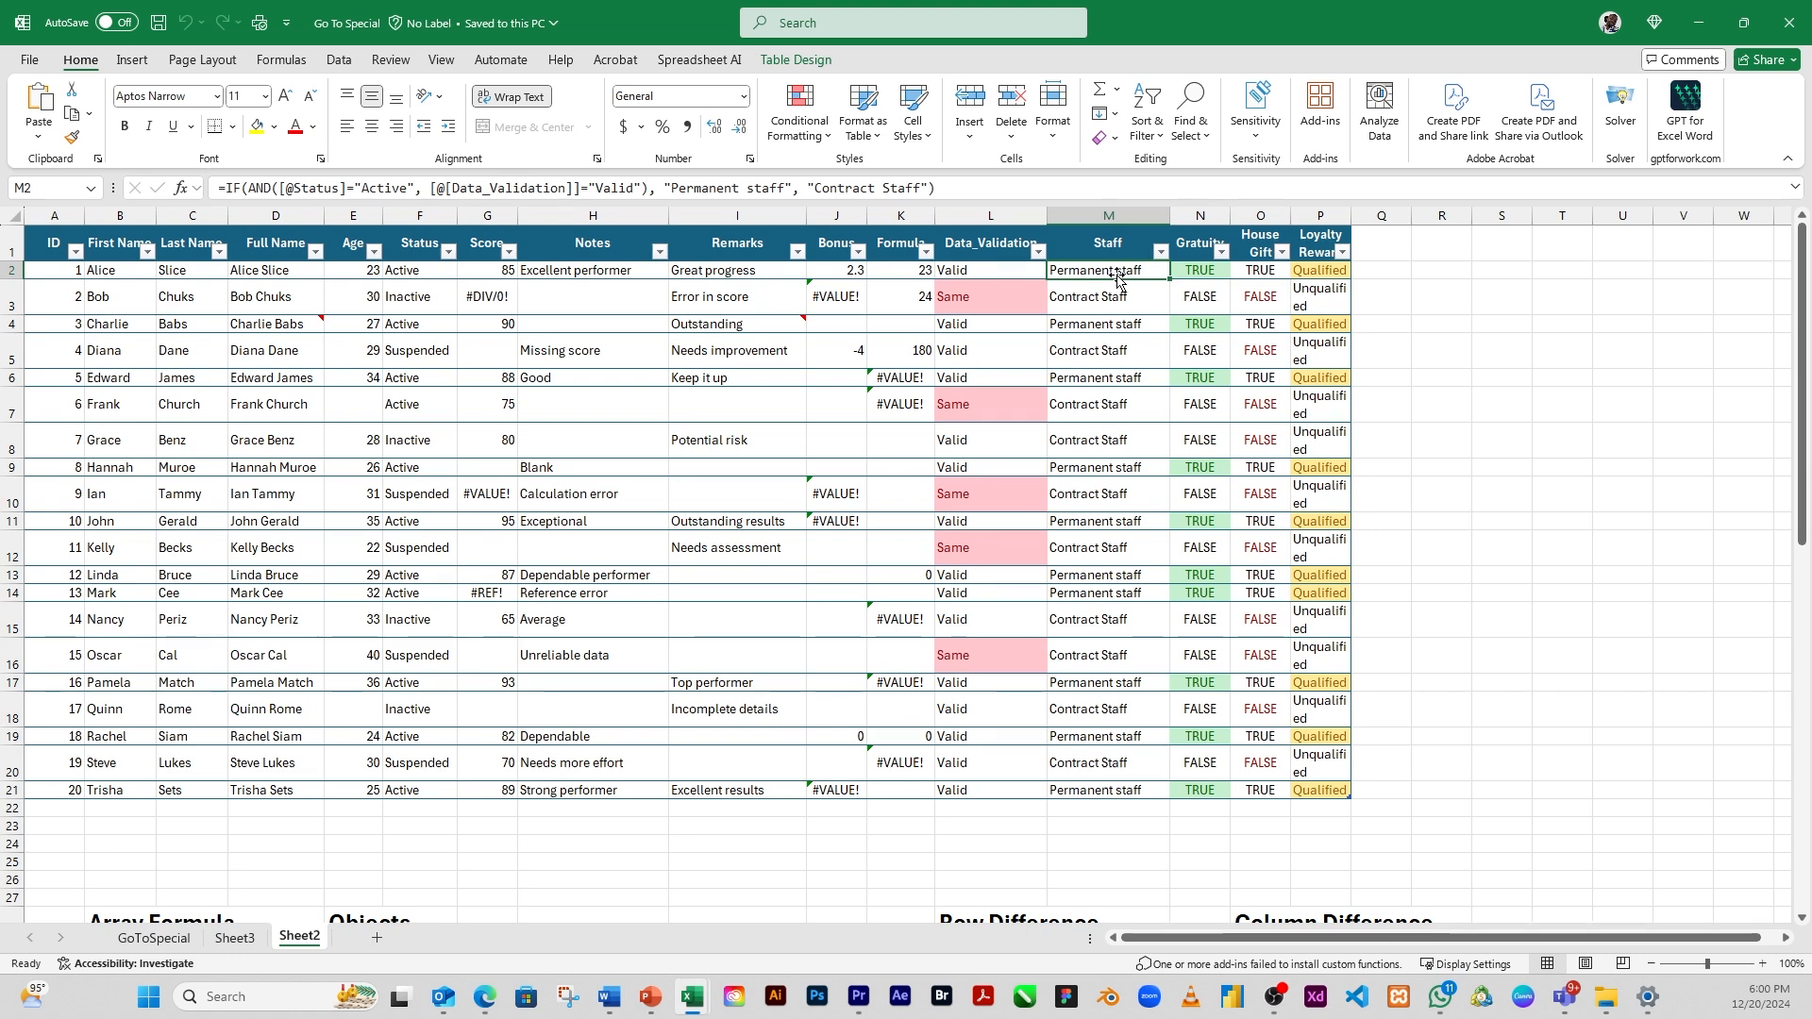
left_click(1191, 118)
left_click(1264, 249)
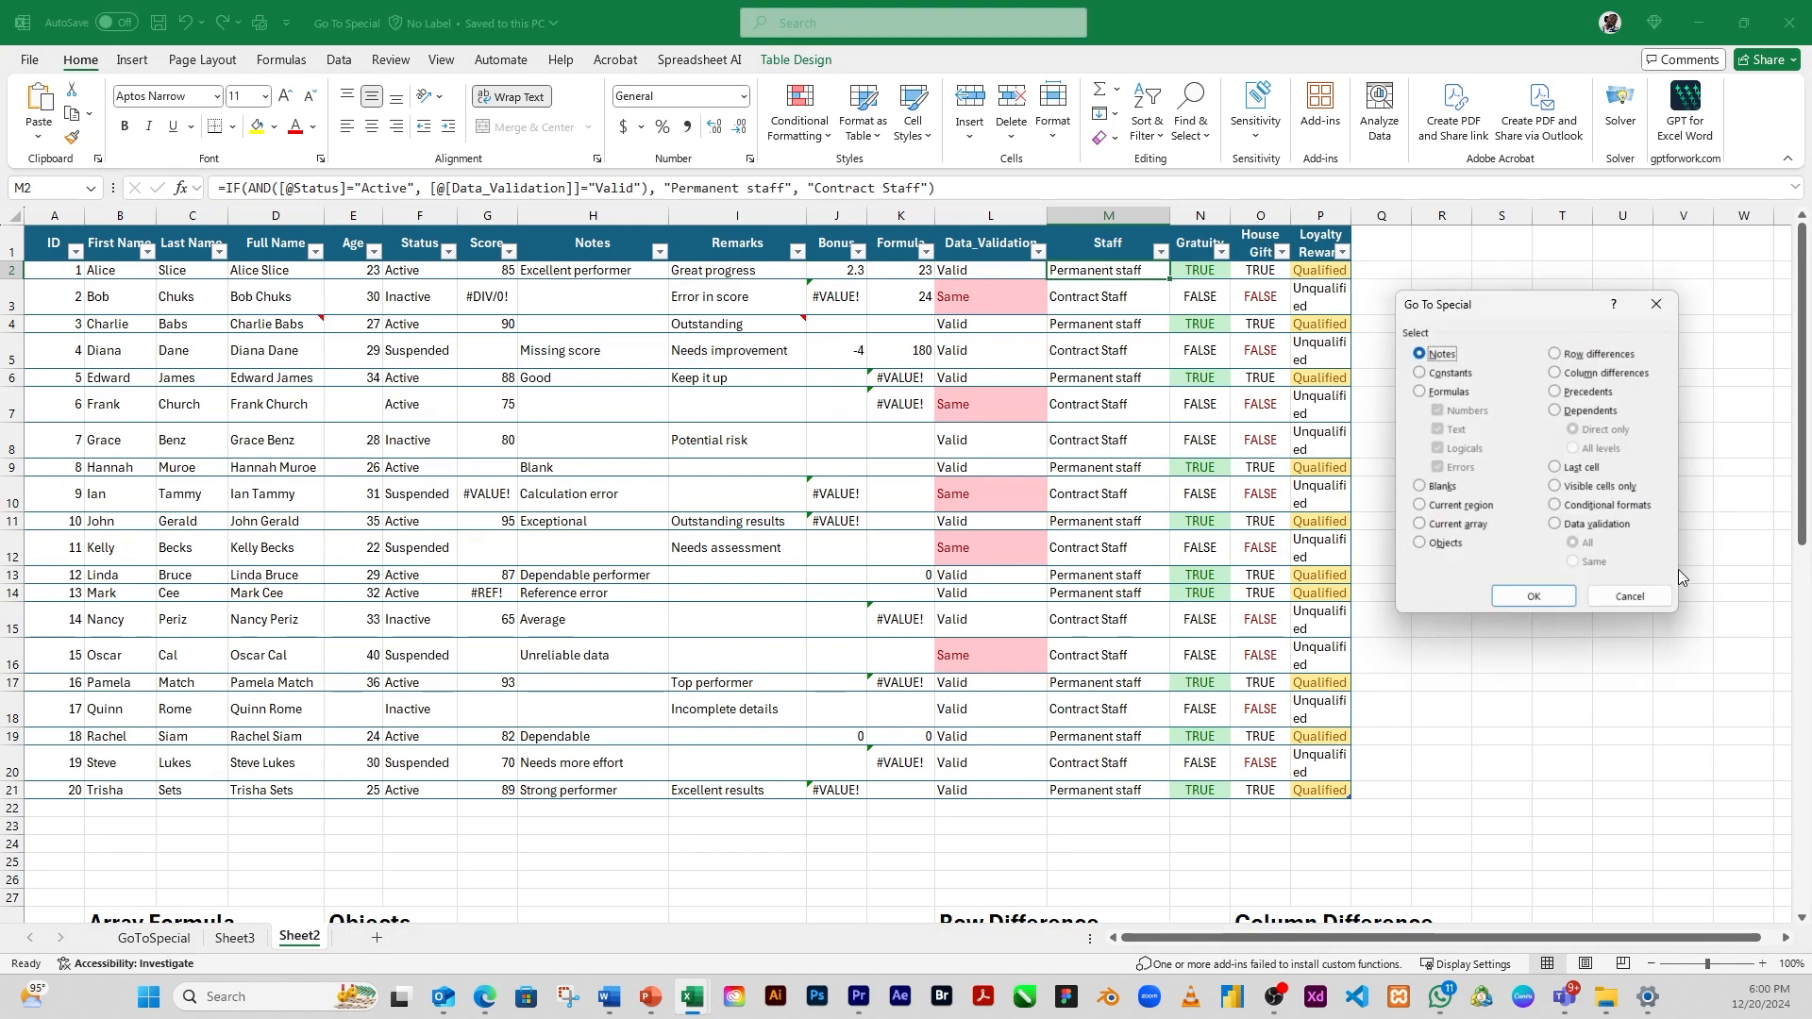
left_click(1556, 410)
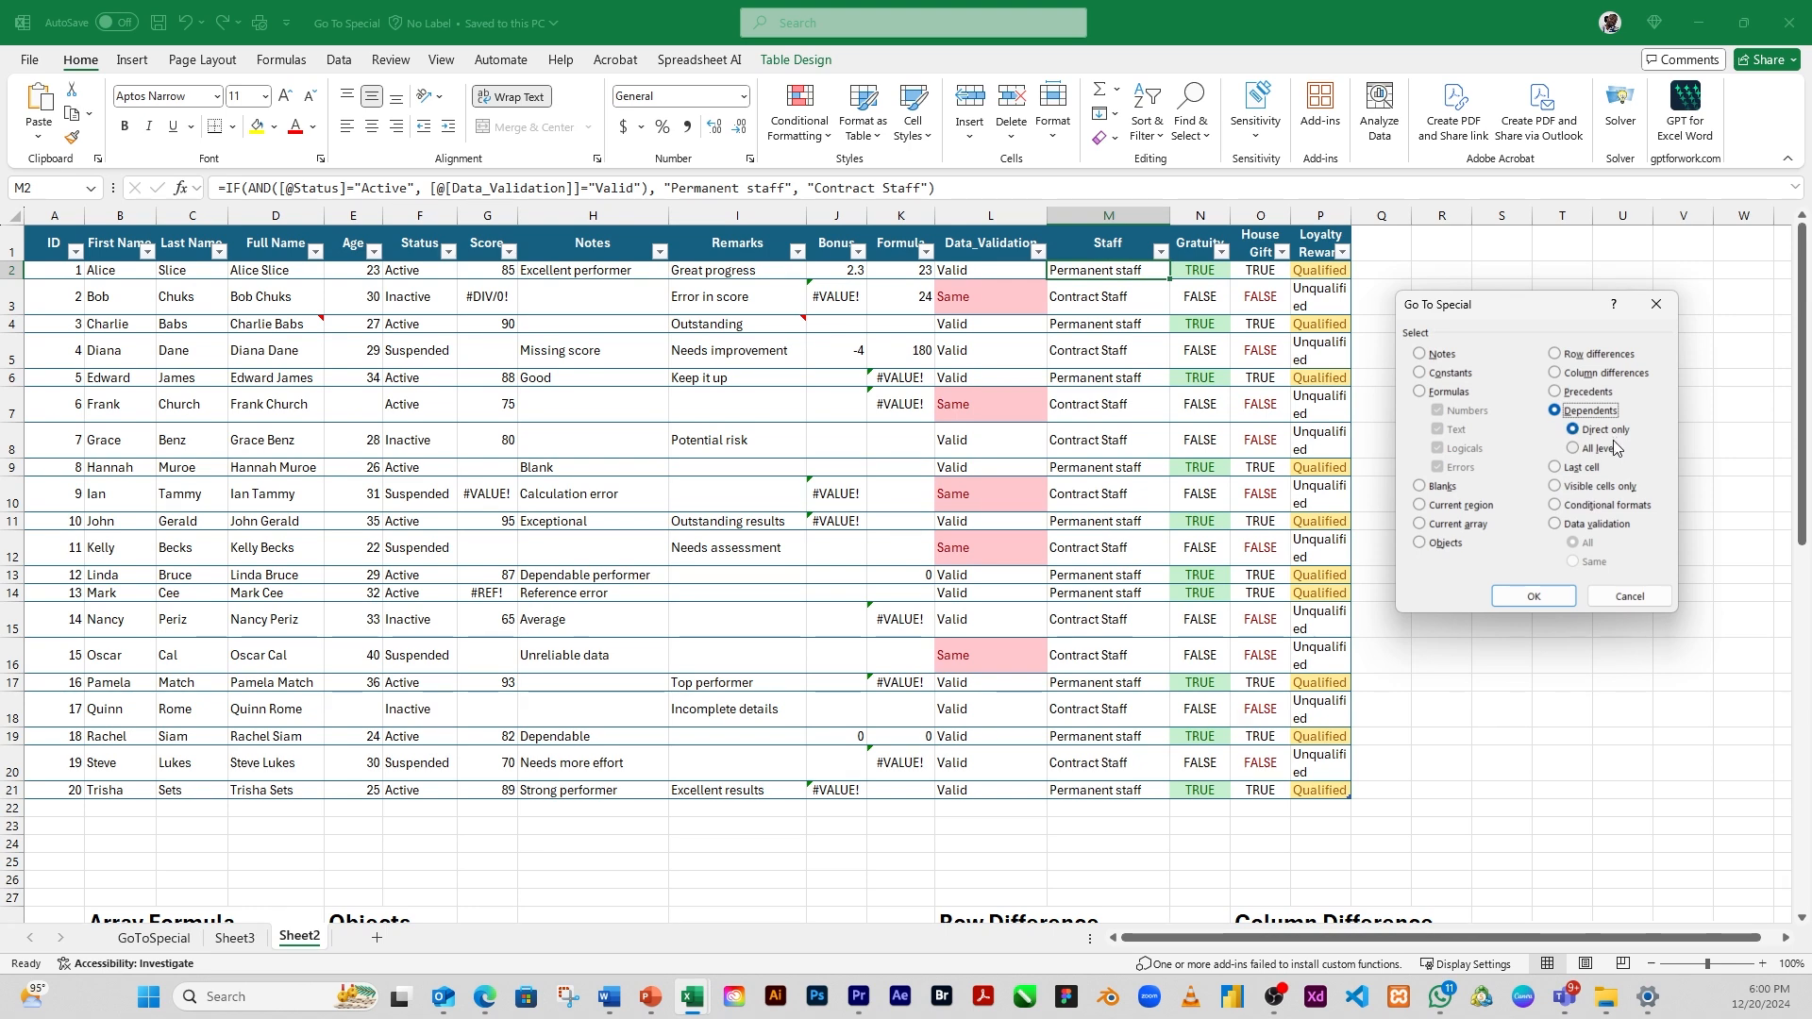
left_click(1538, 600)
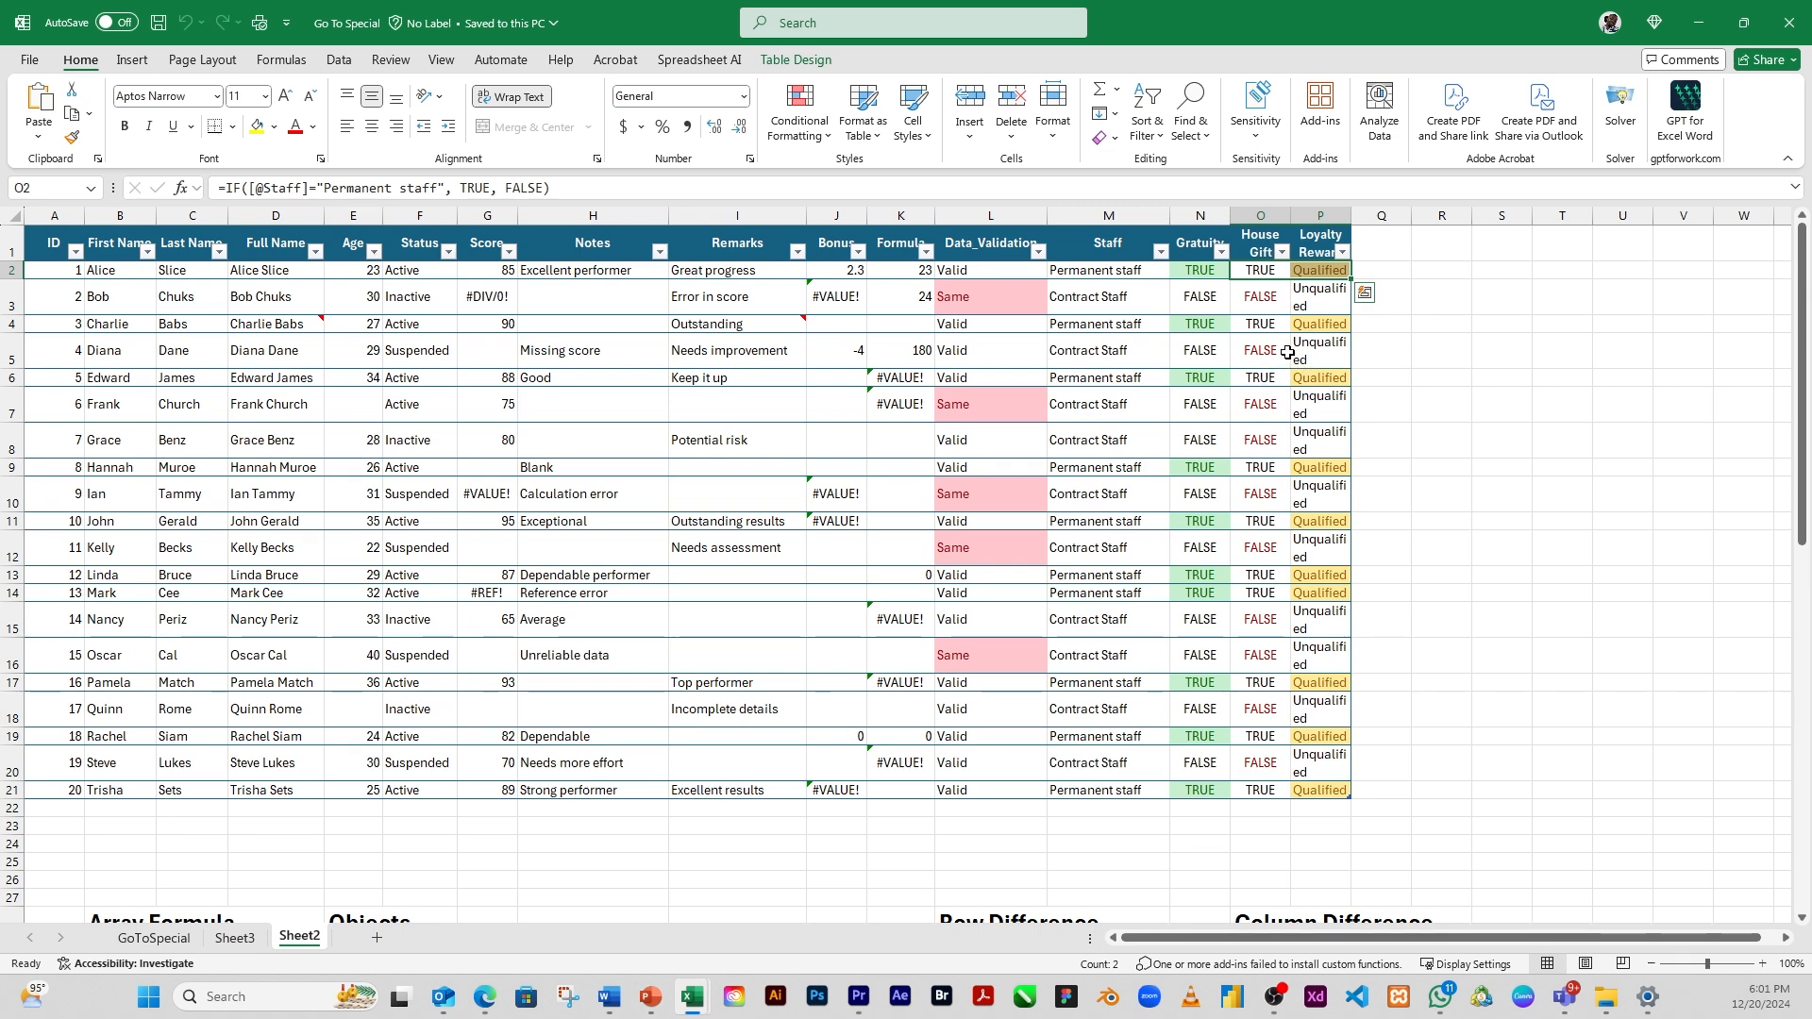
Select the dependents at all levels of the Staff cell M7 using Go To Special
left_click(1317, 271)
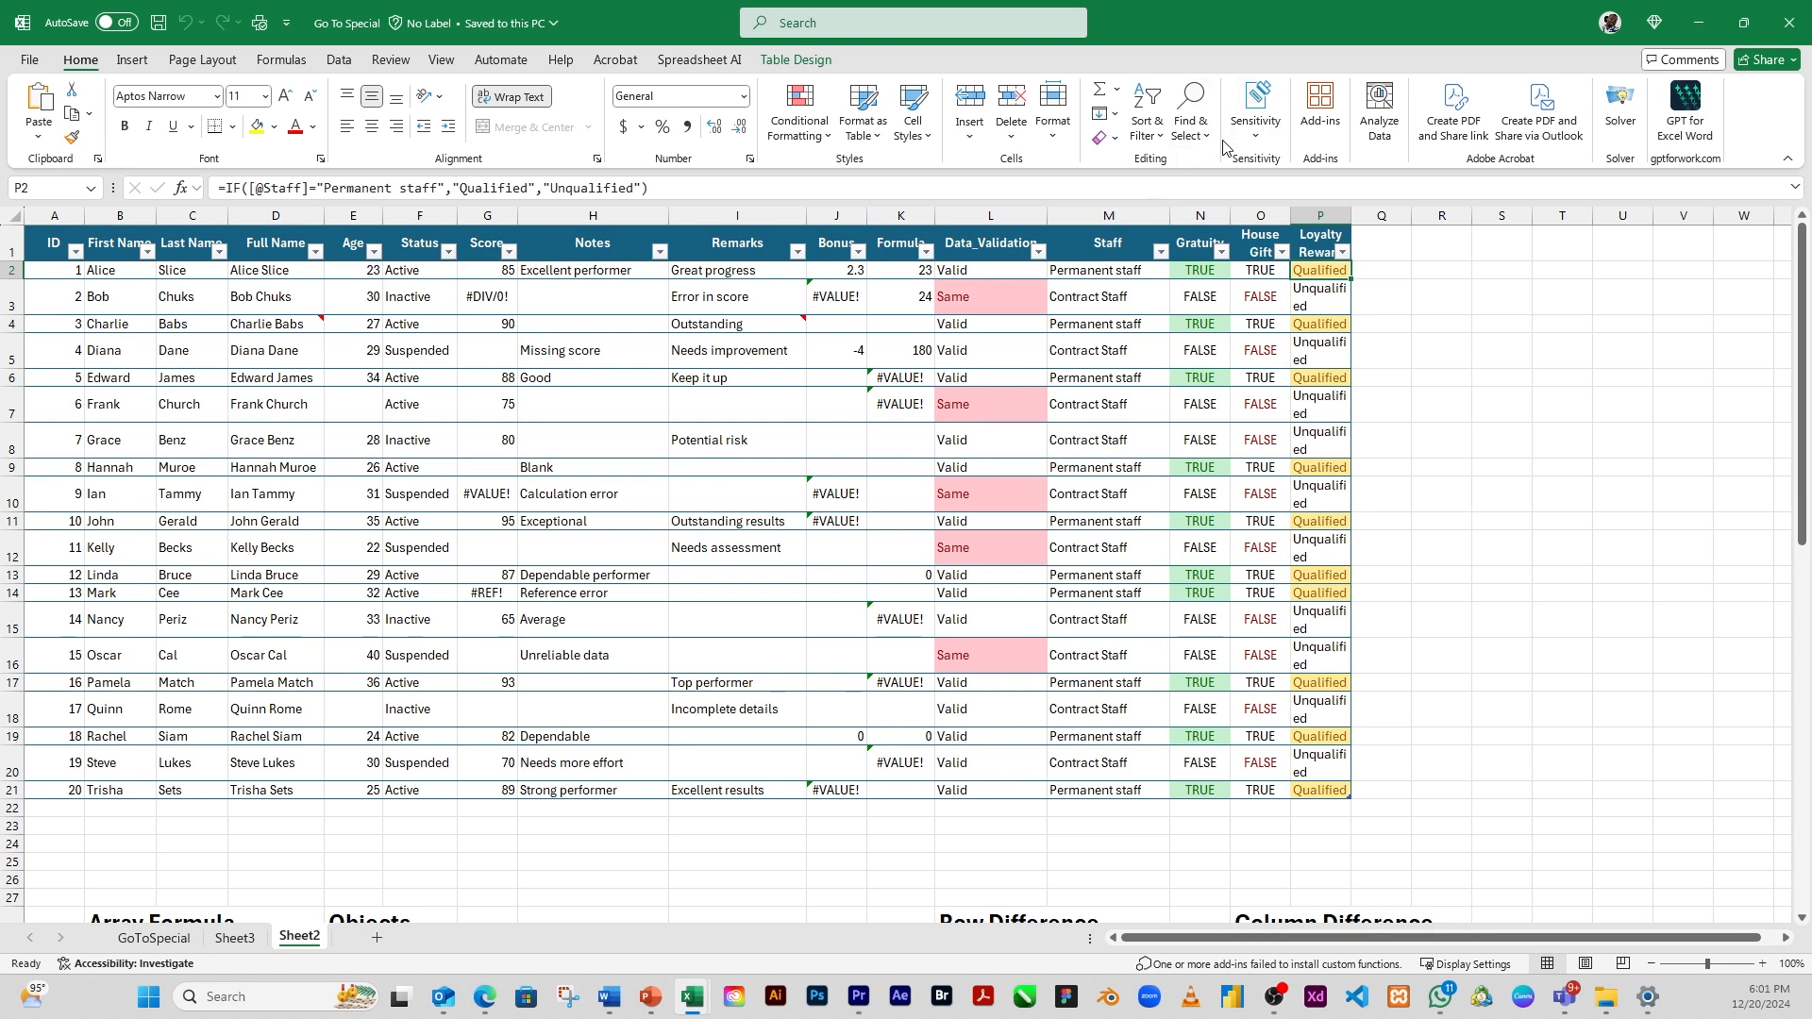
left_click(1113, 345)
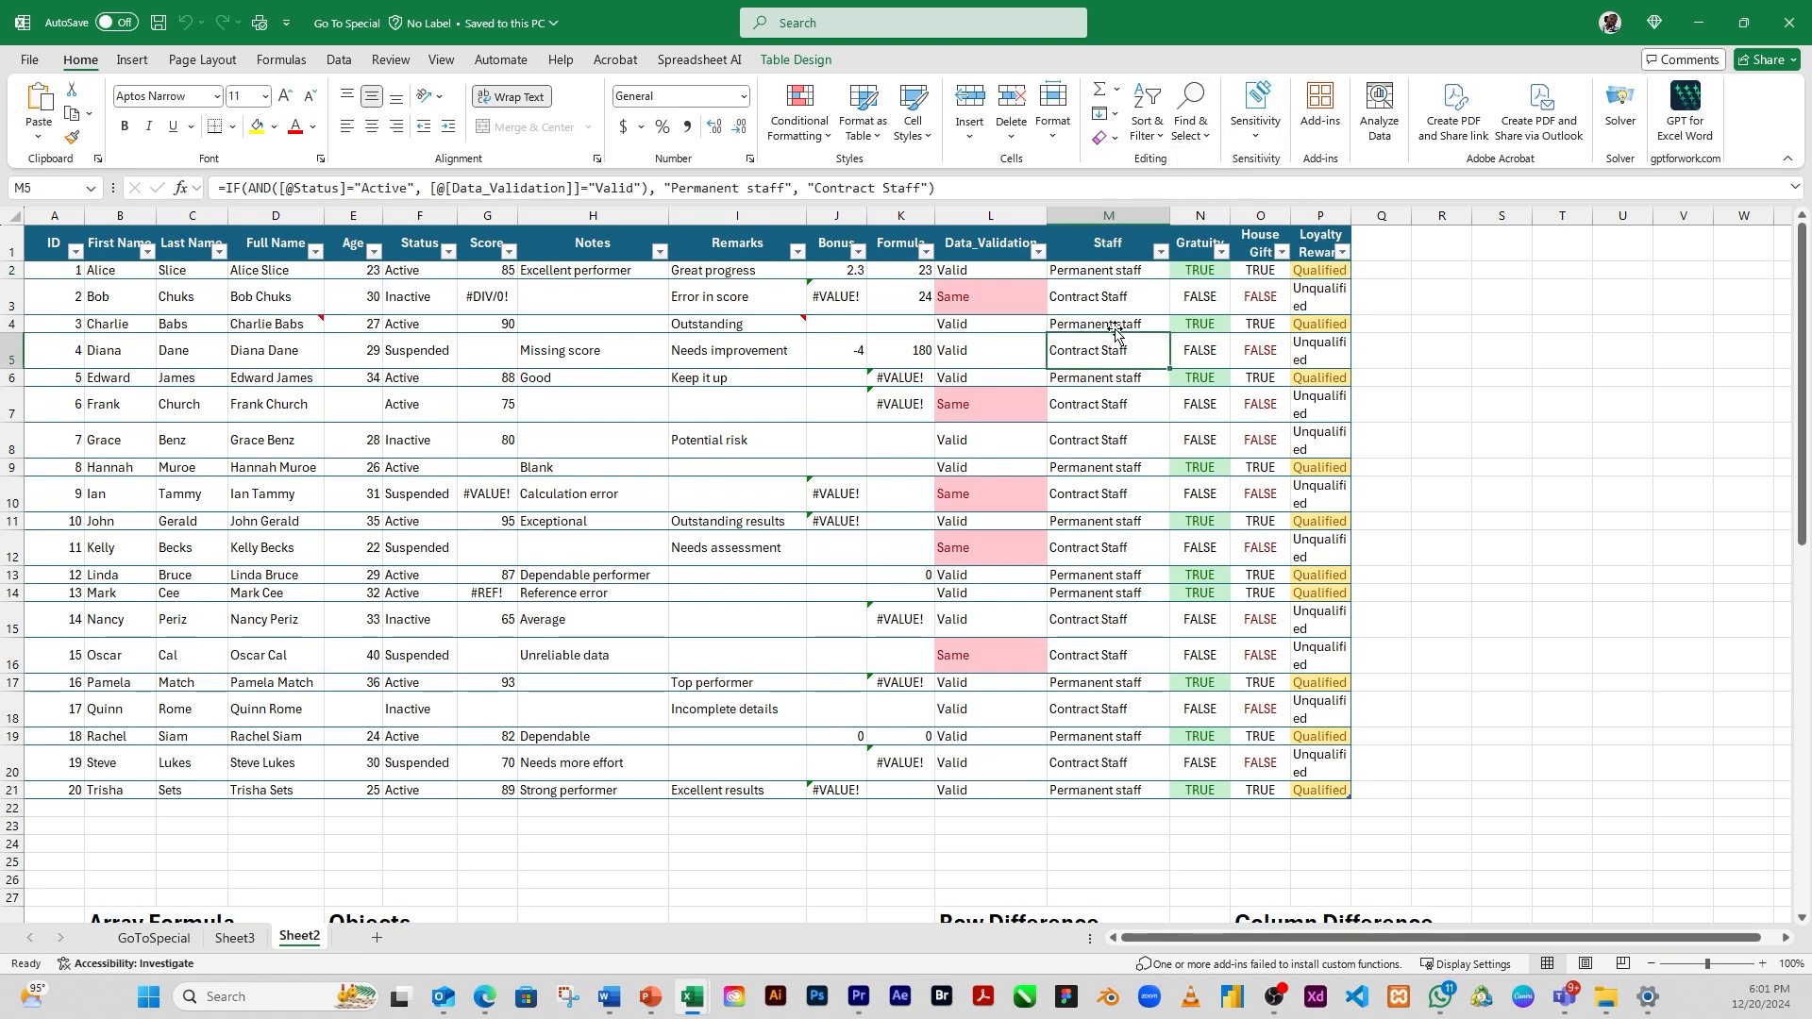
left_click(1107, 411)
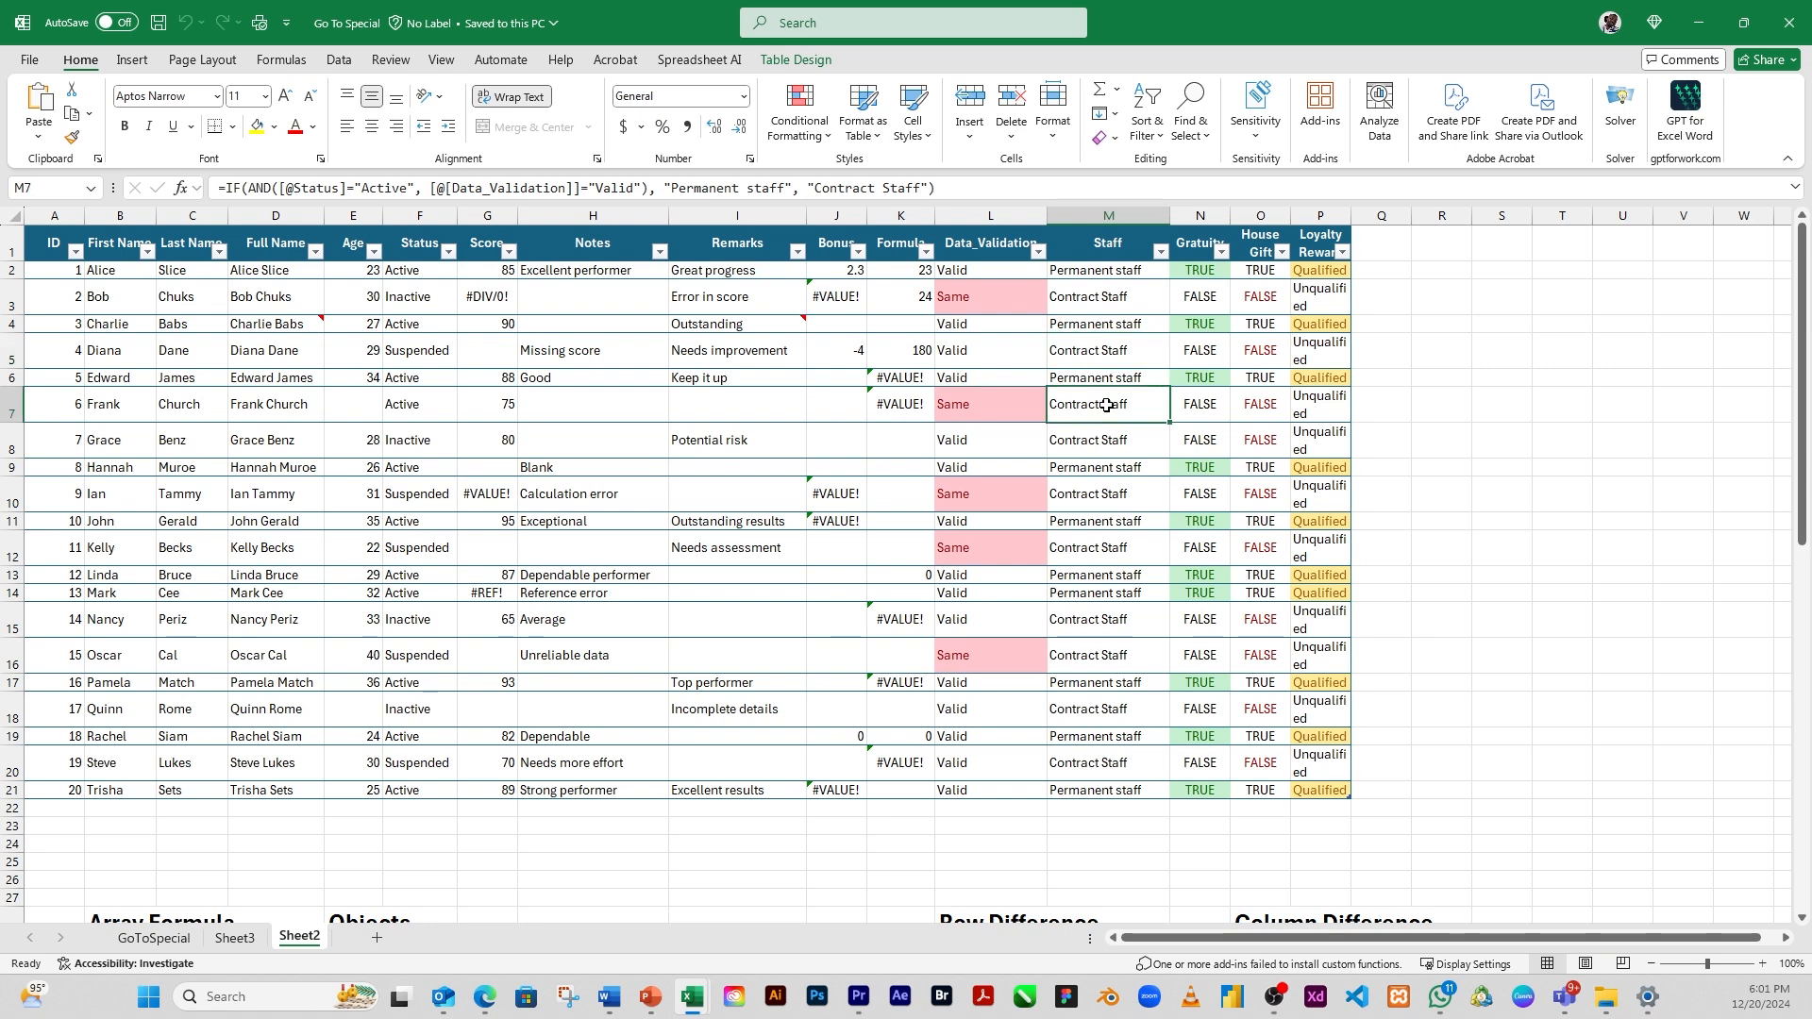
left_click(1188, 125)
left_click(1227, 250)
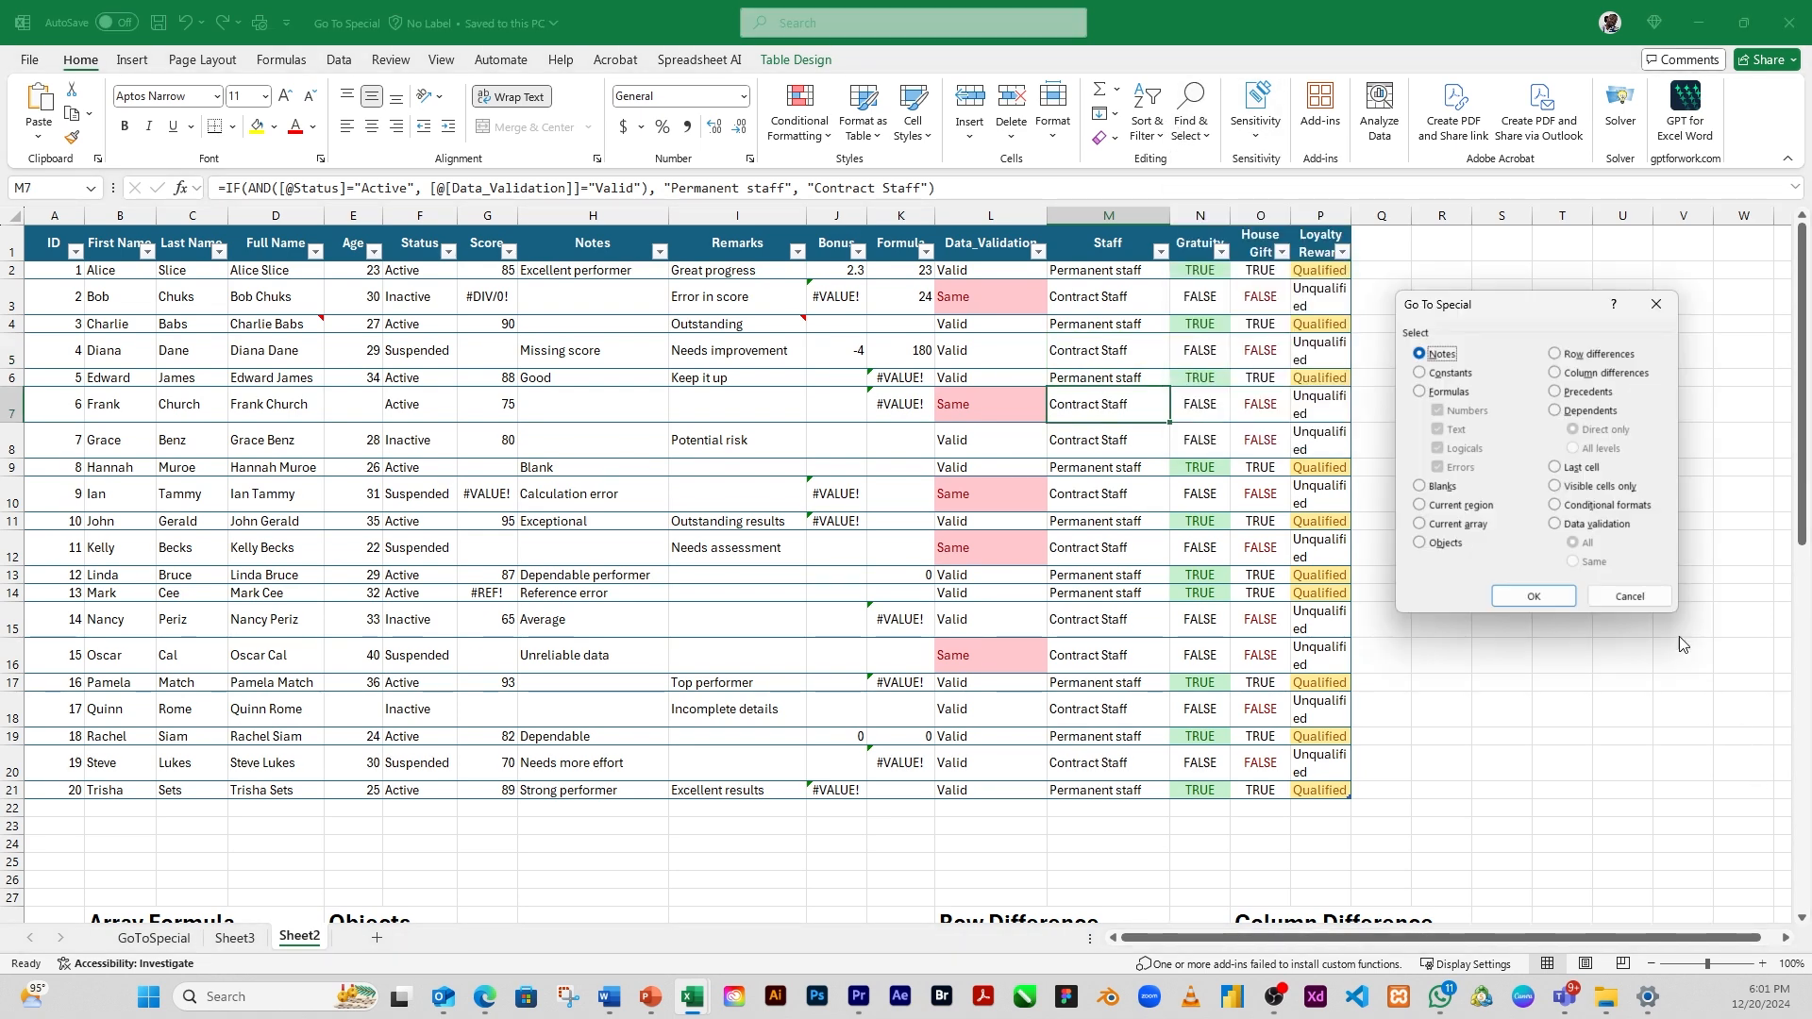
left_click(1557, 410)
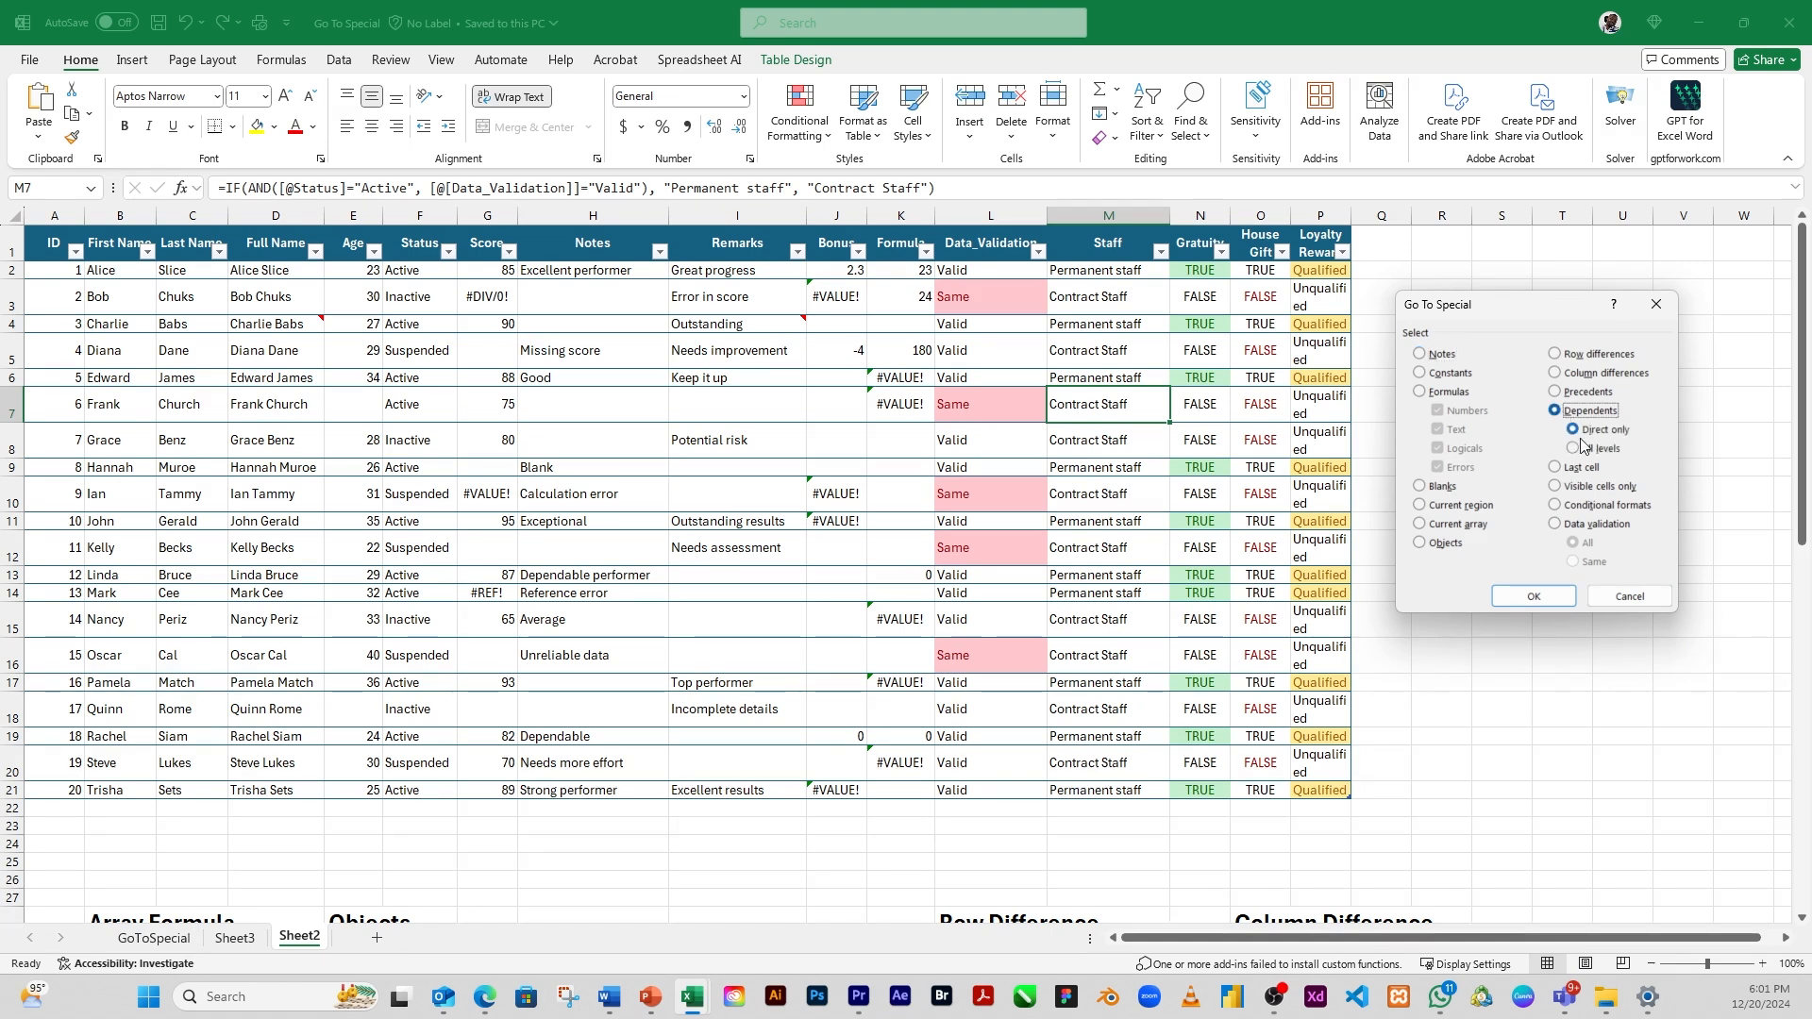
left_click(1573, 450)
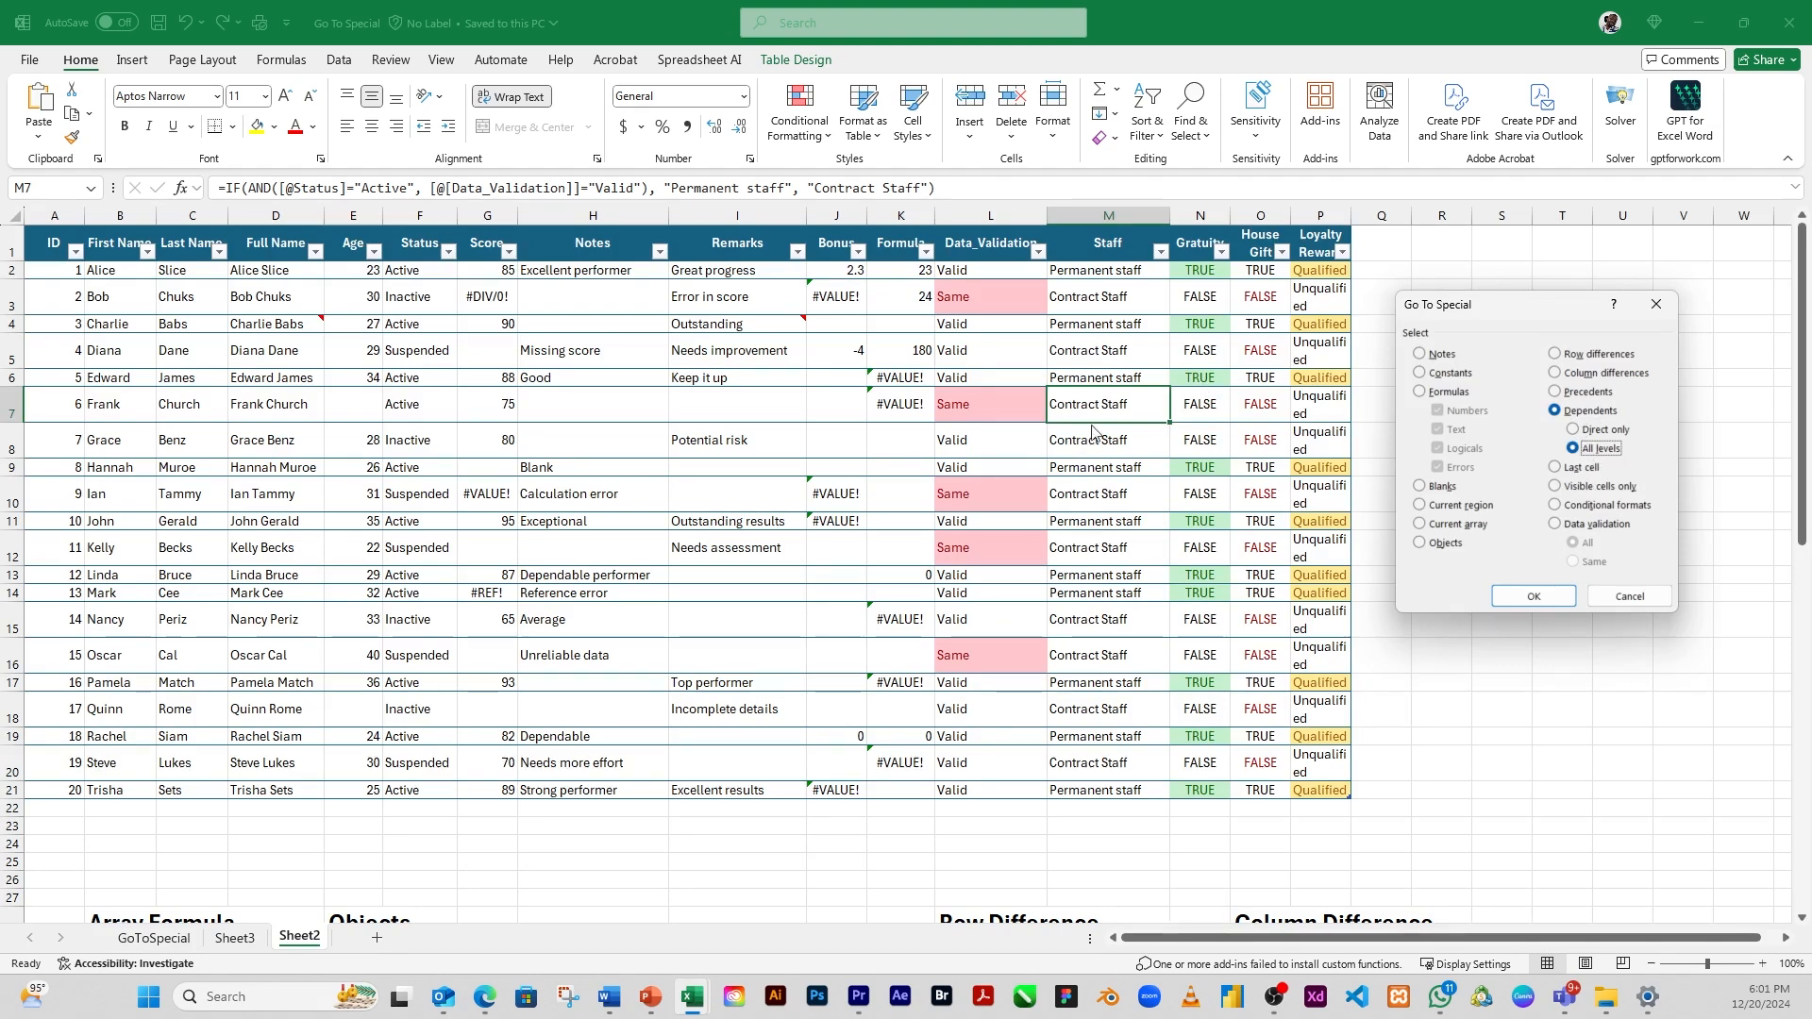
left_click(1531, 597)
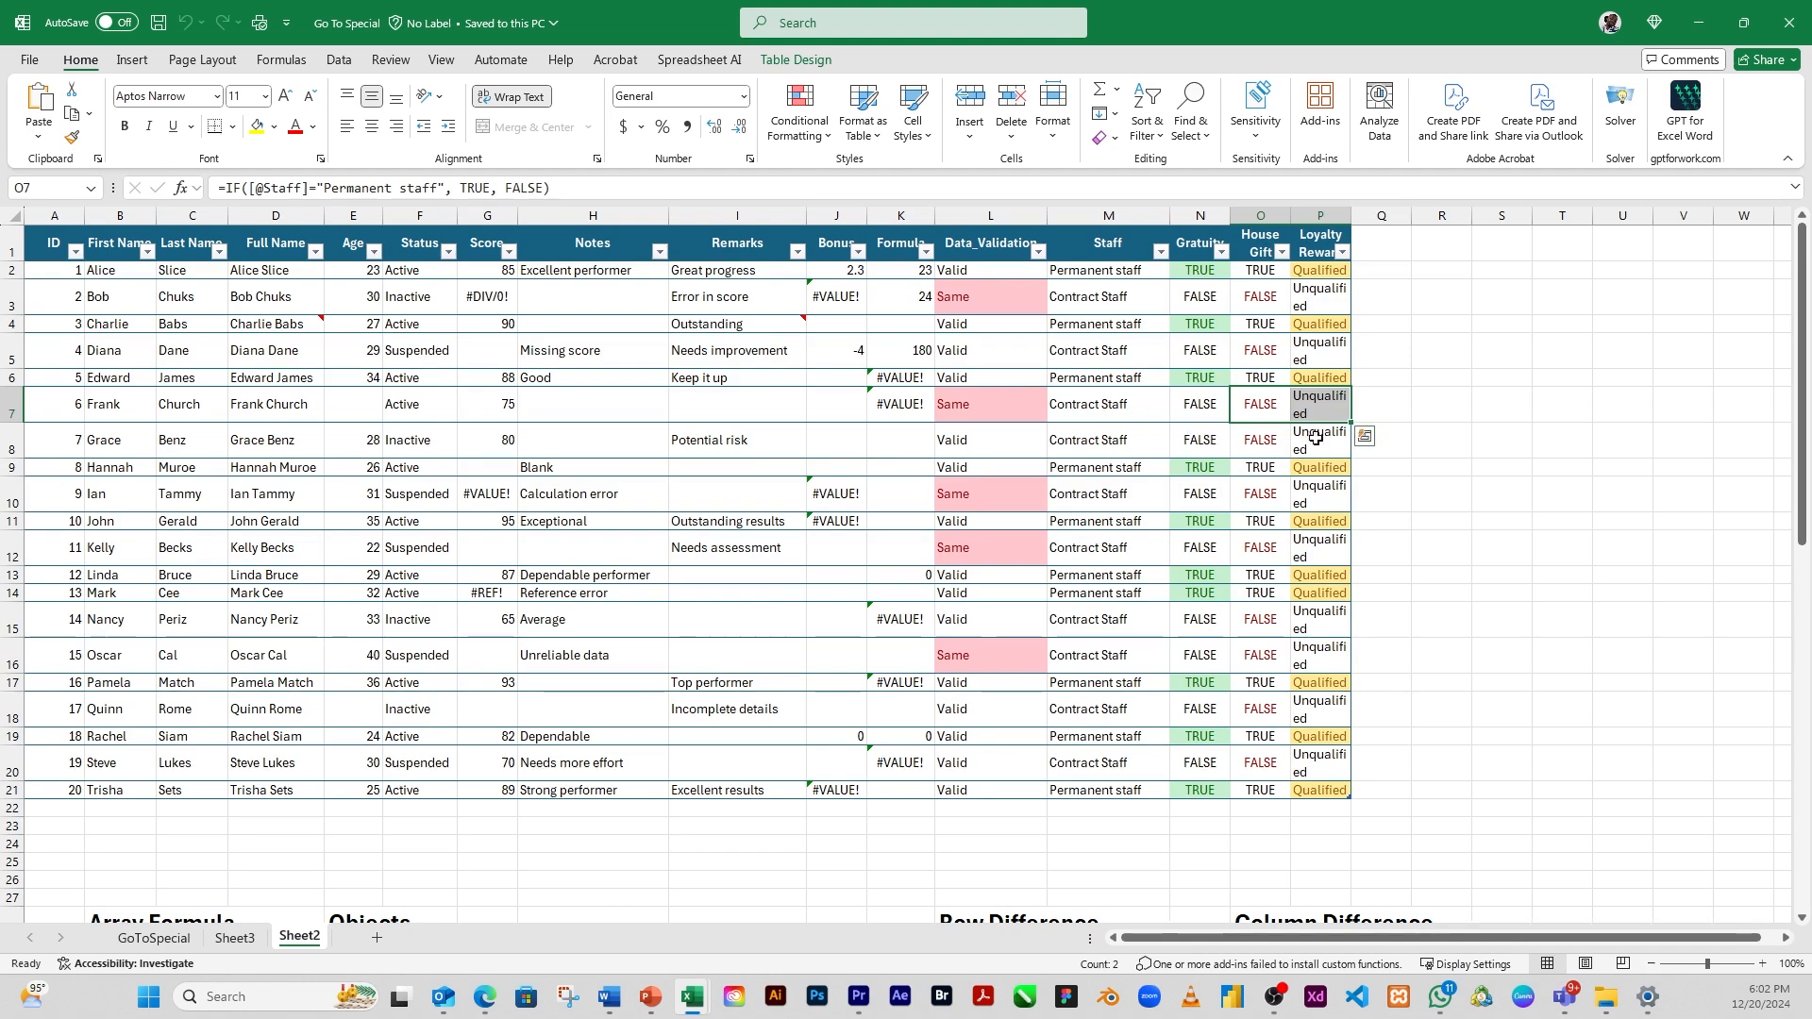
left_click(1324, 407)
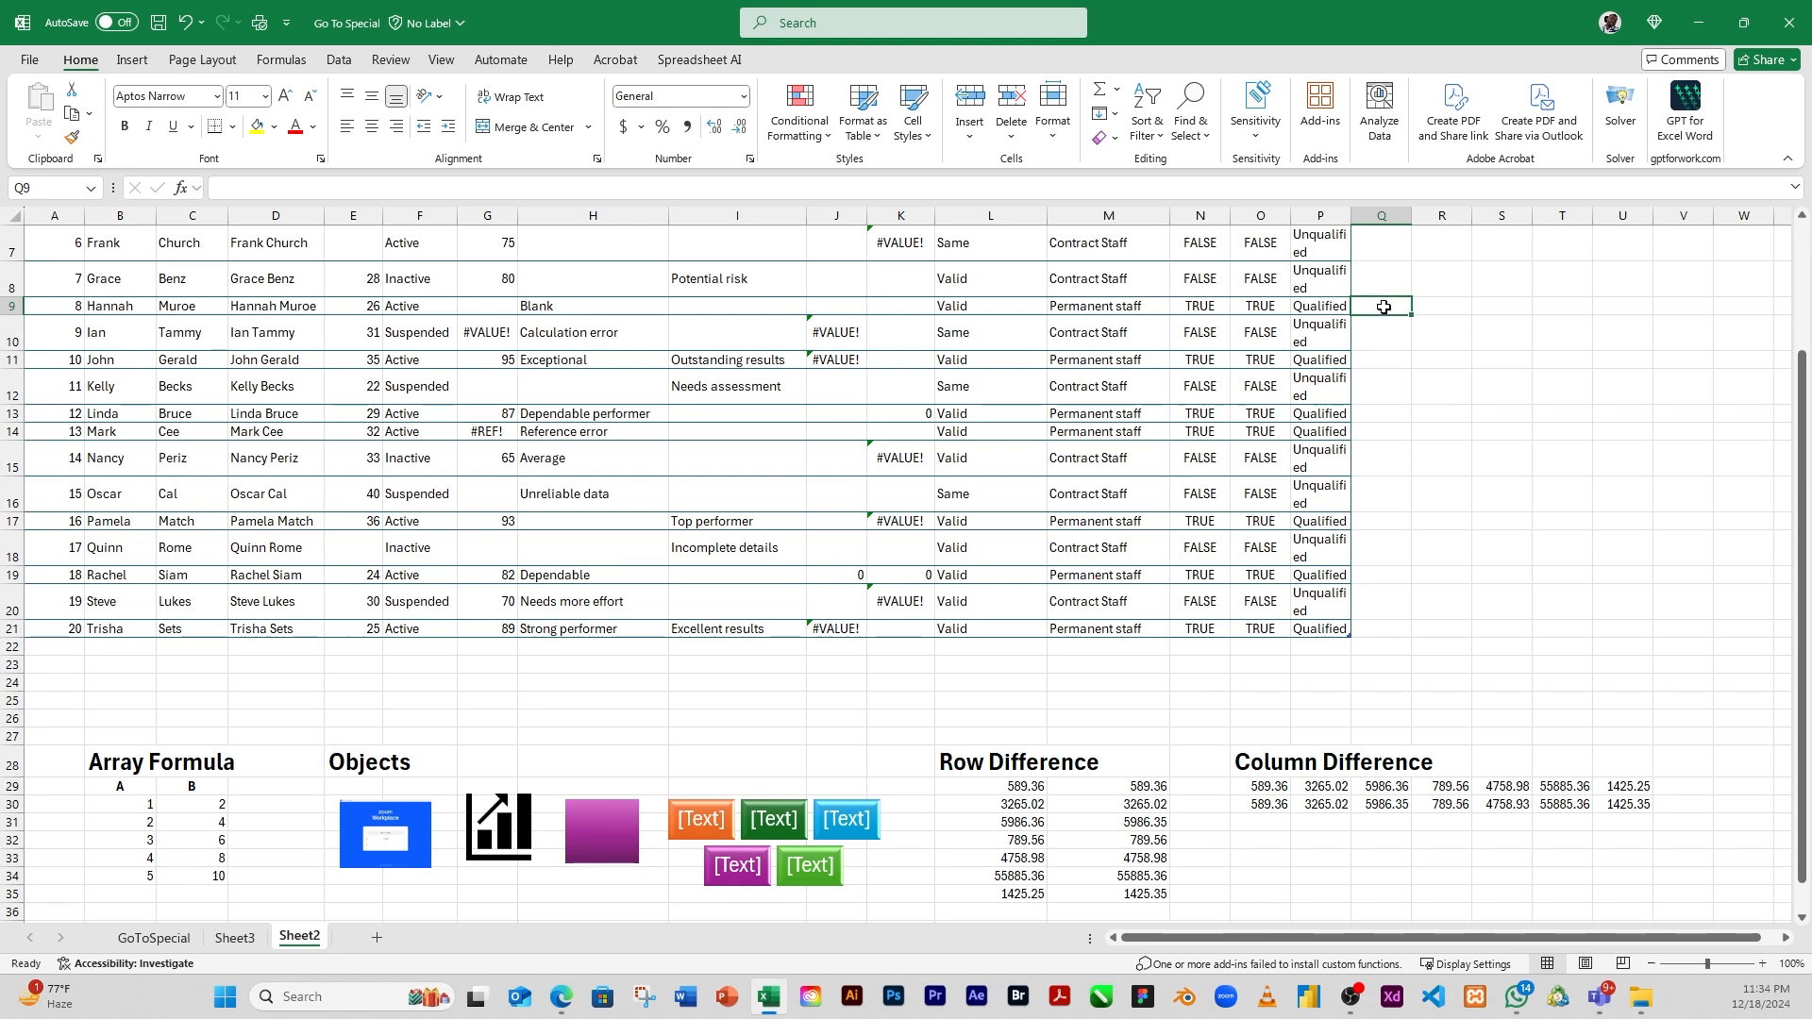
Jump to the last used cell of Sheet2 using the Last cell option of Go To Special
left_click(1197, 137)
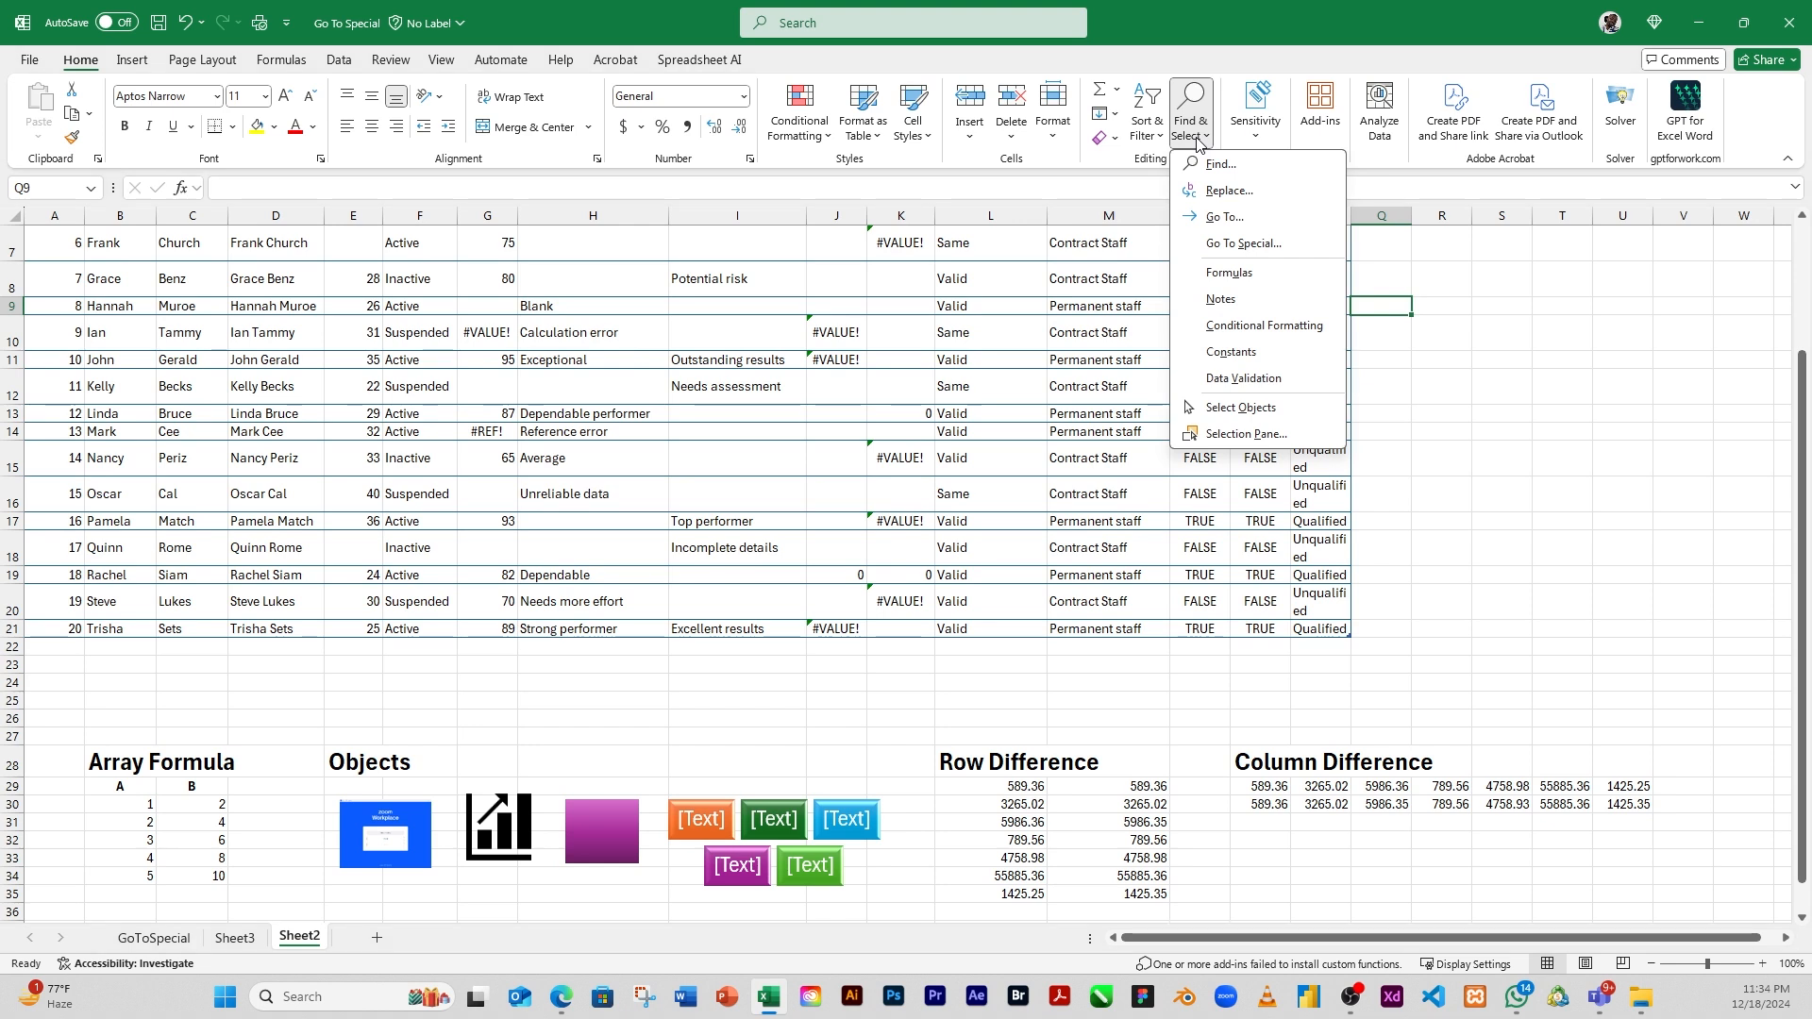
left_click(1244, 243)
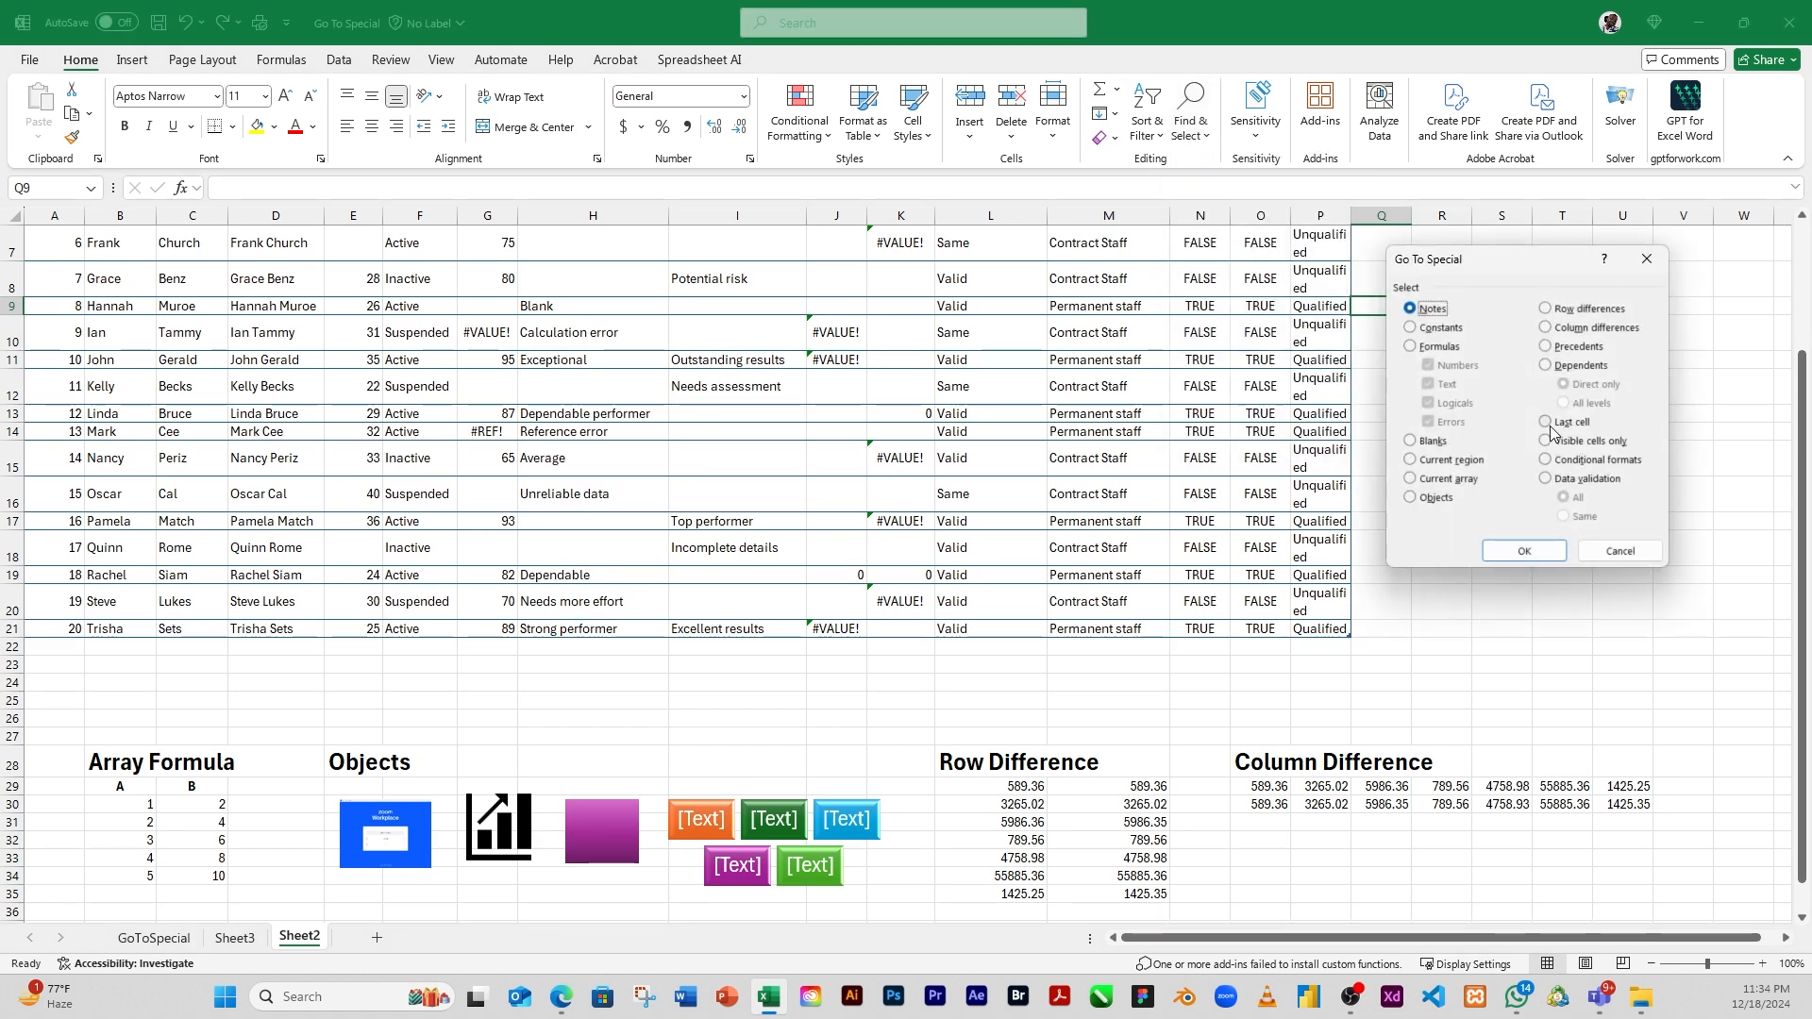
left_click(1548, 423)
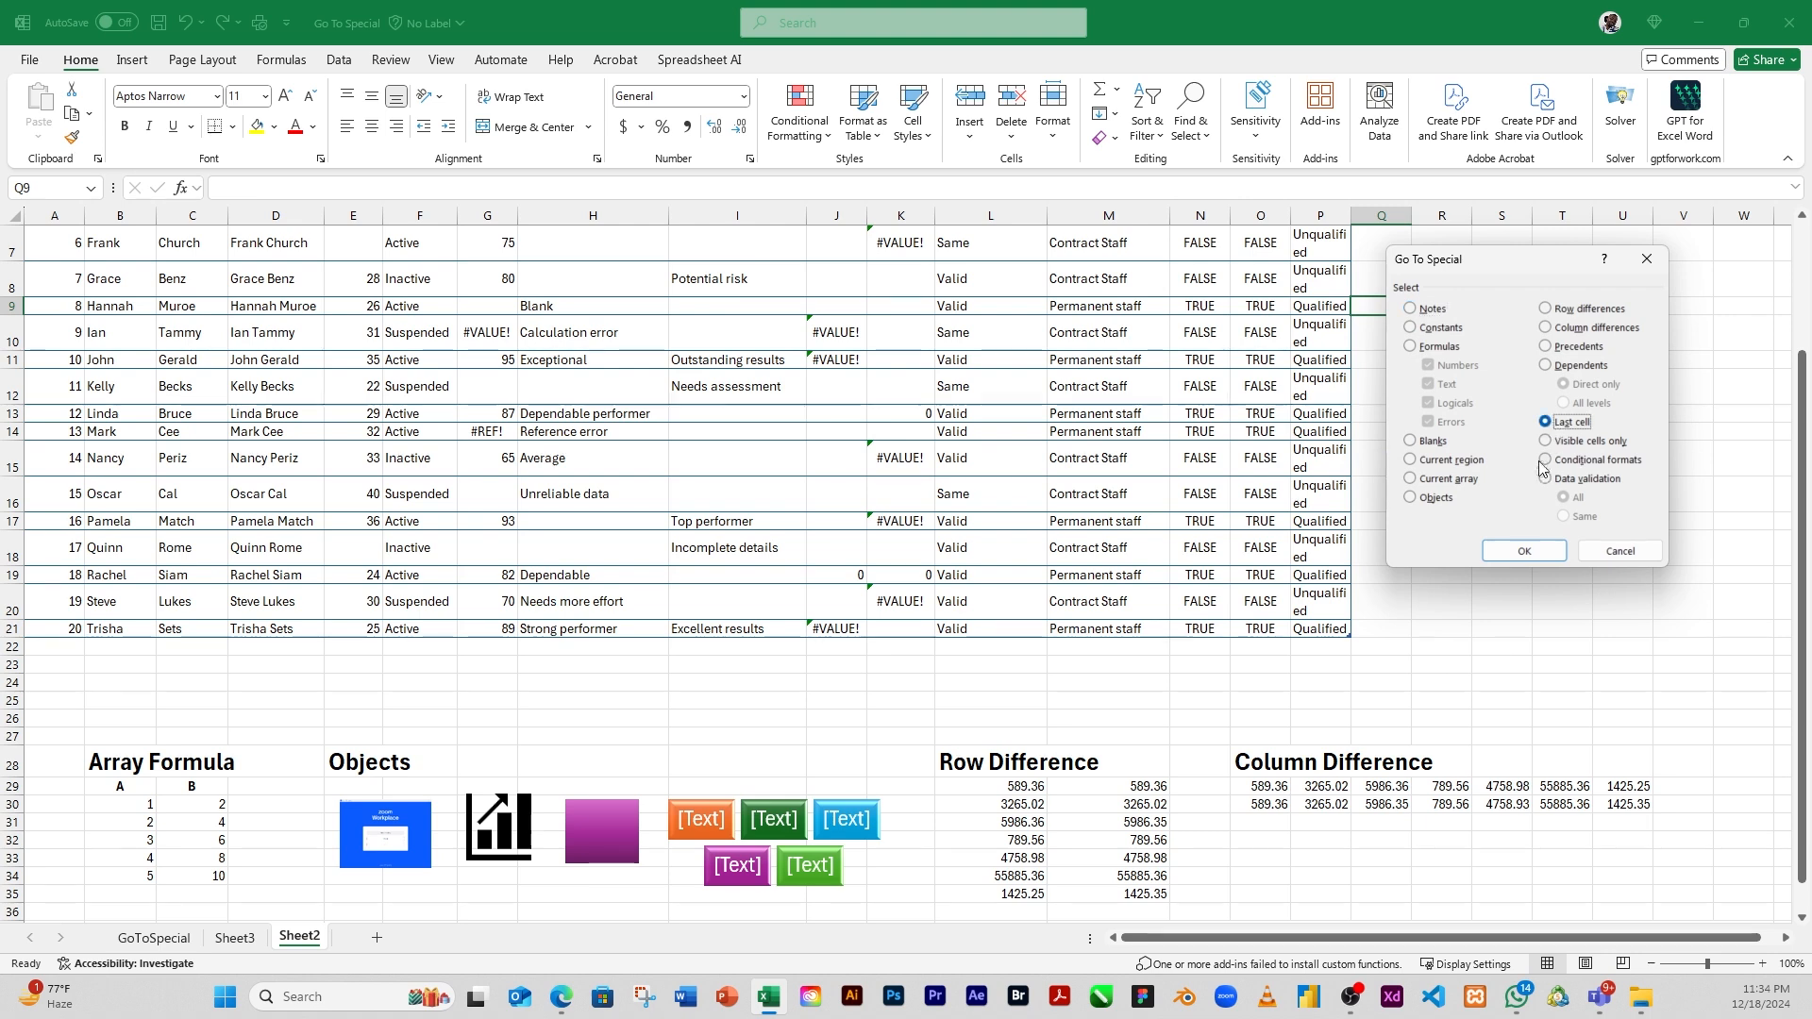
left_click(1525, 552)
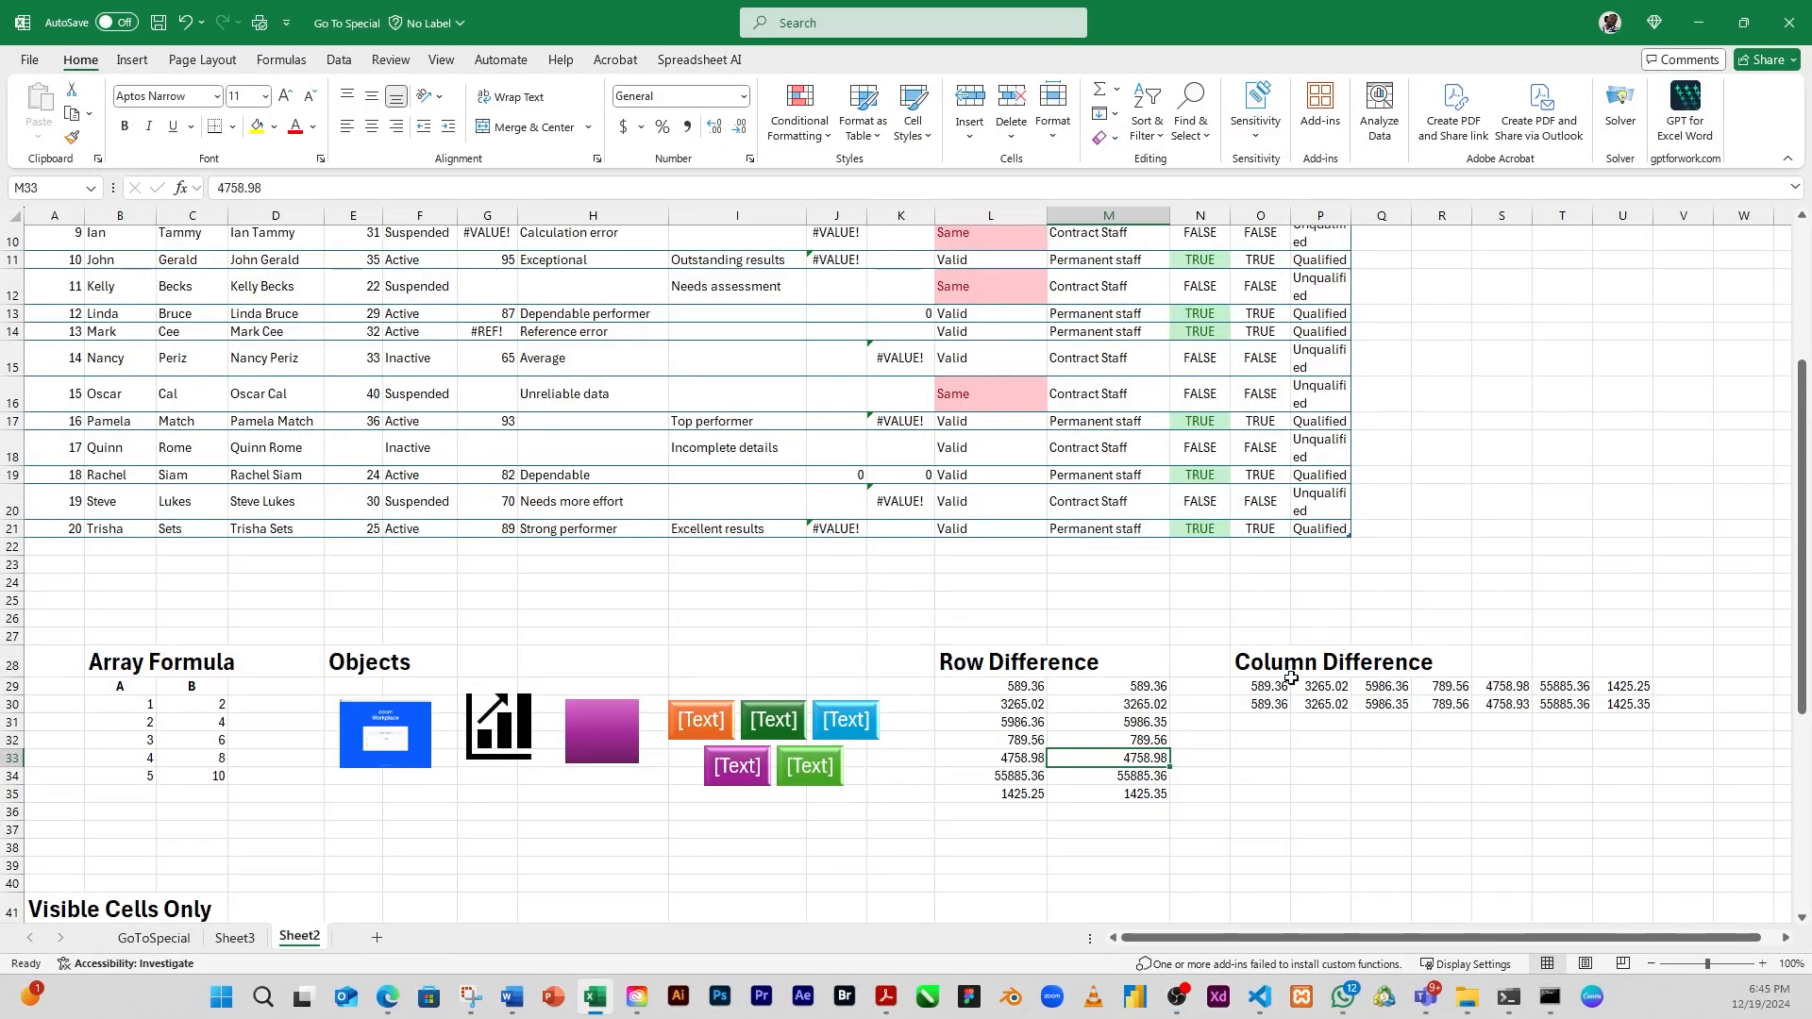
left_click_drag(1799, 501, 1795, 632)
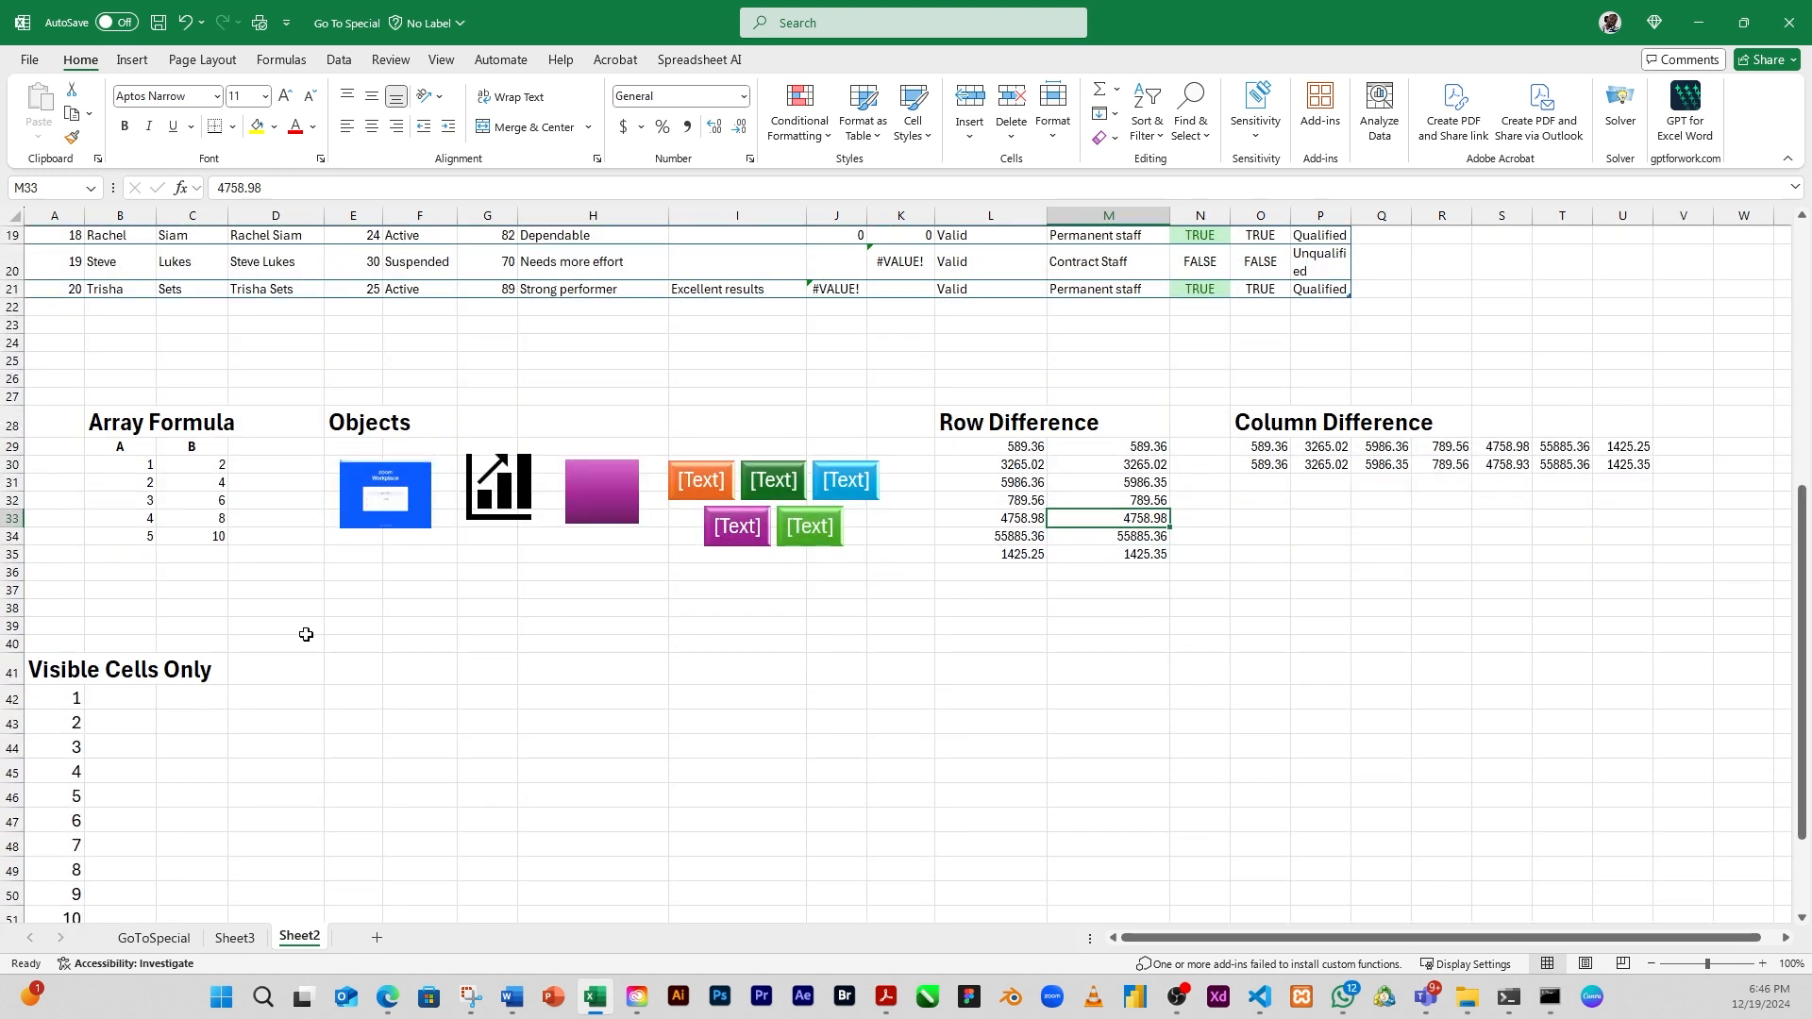
left_click(1191, 111)
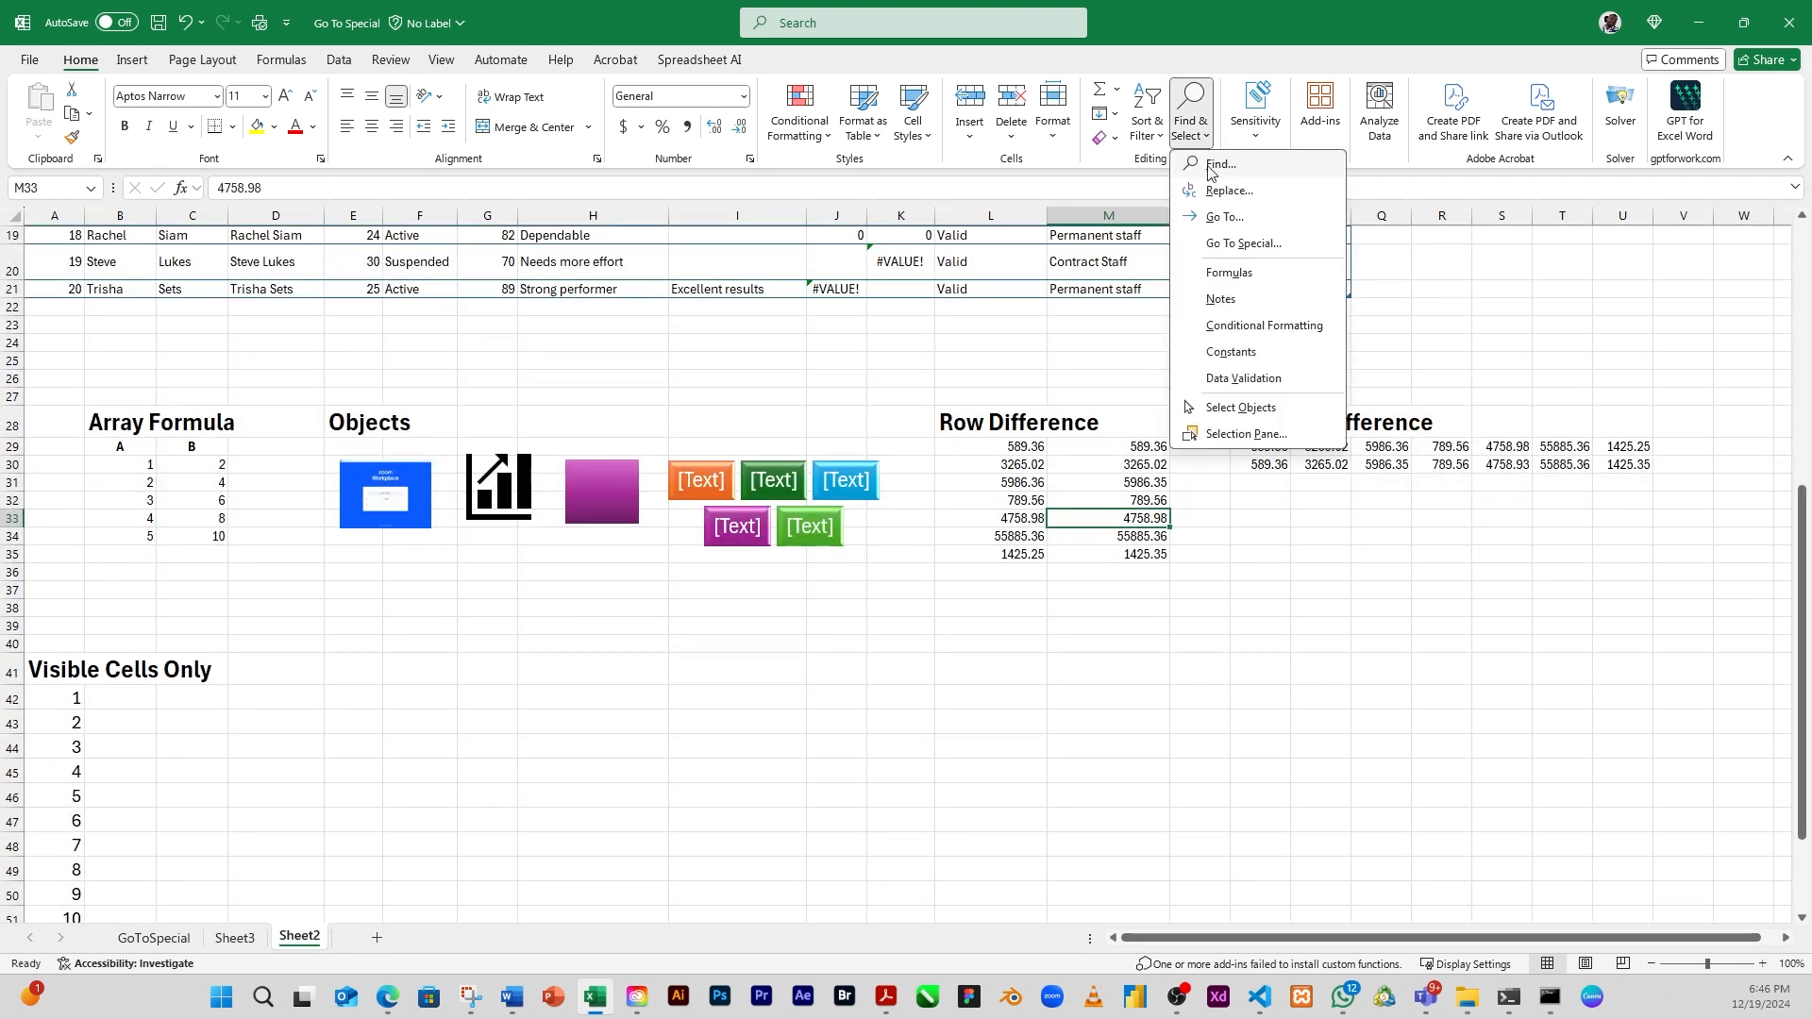
left_click(1240, 244)
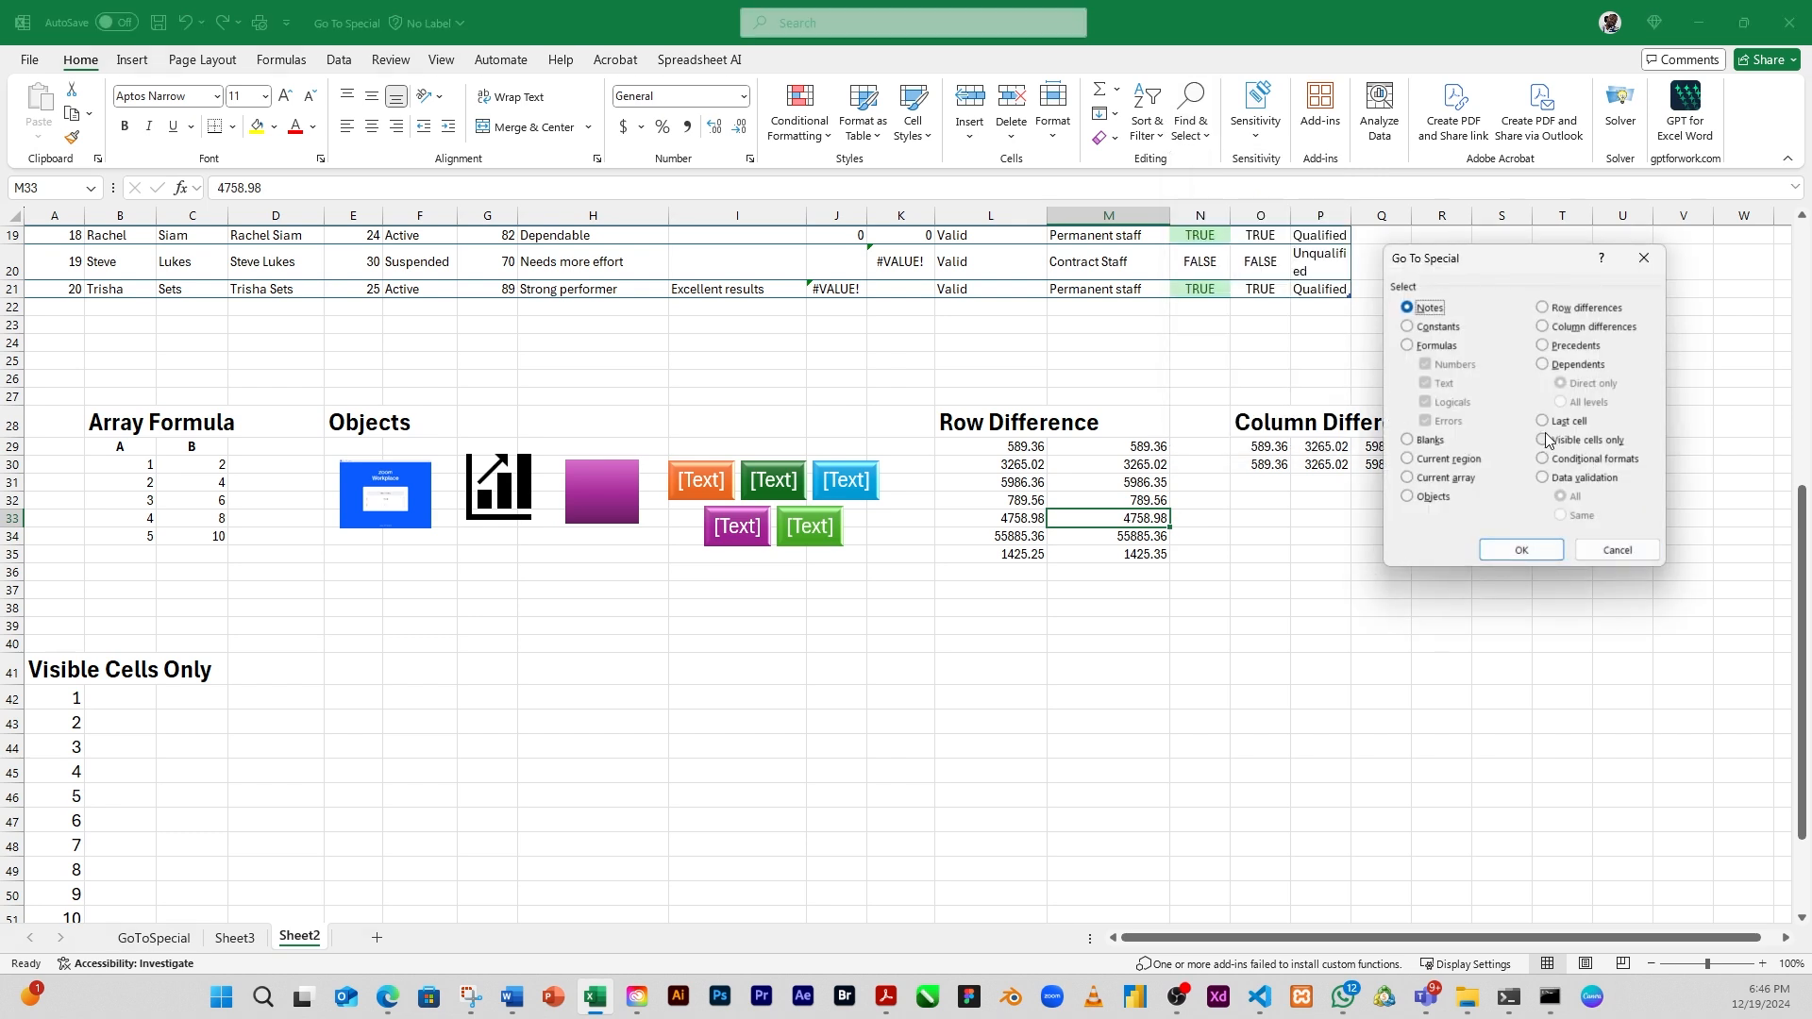
left_click(1544, 440)
left_click(1619, 545)
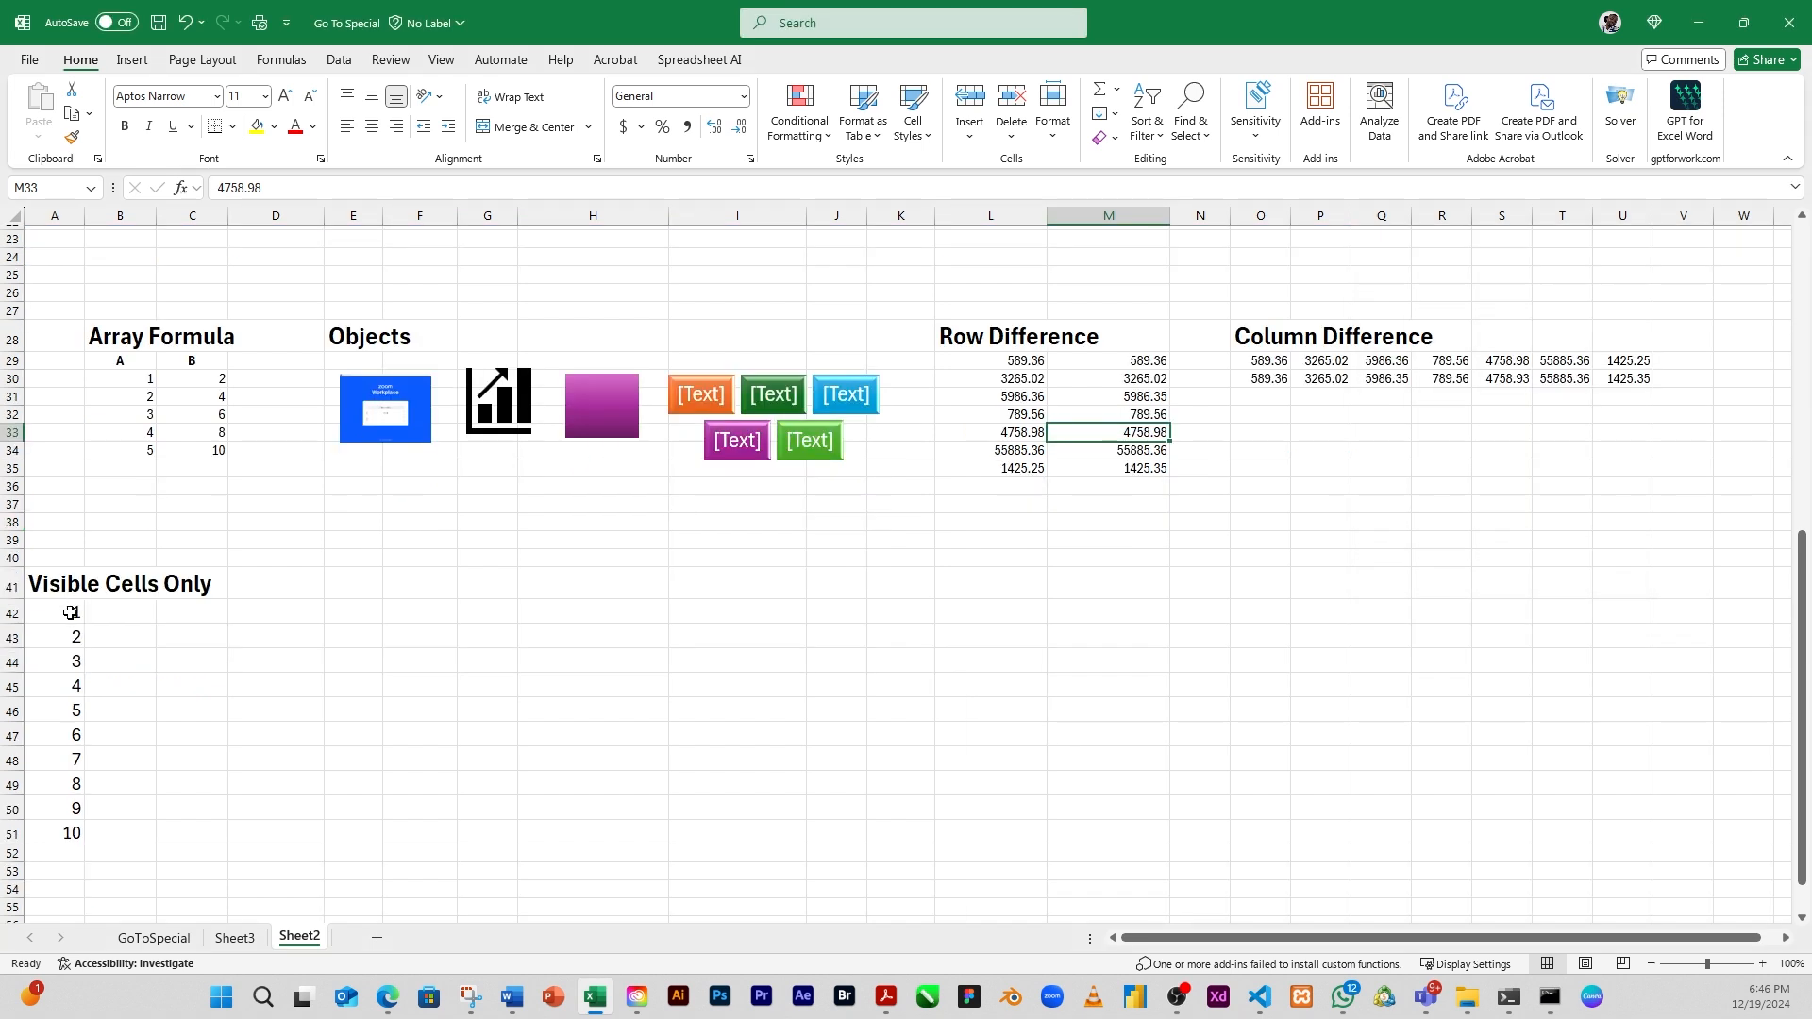
Hide rows 43 and 48, which hold the numbers 2 and 7 of the Visible Cells Only list
left_click_drag(71, 613, 80, 832)
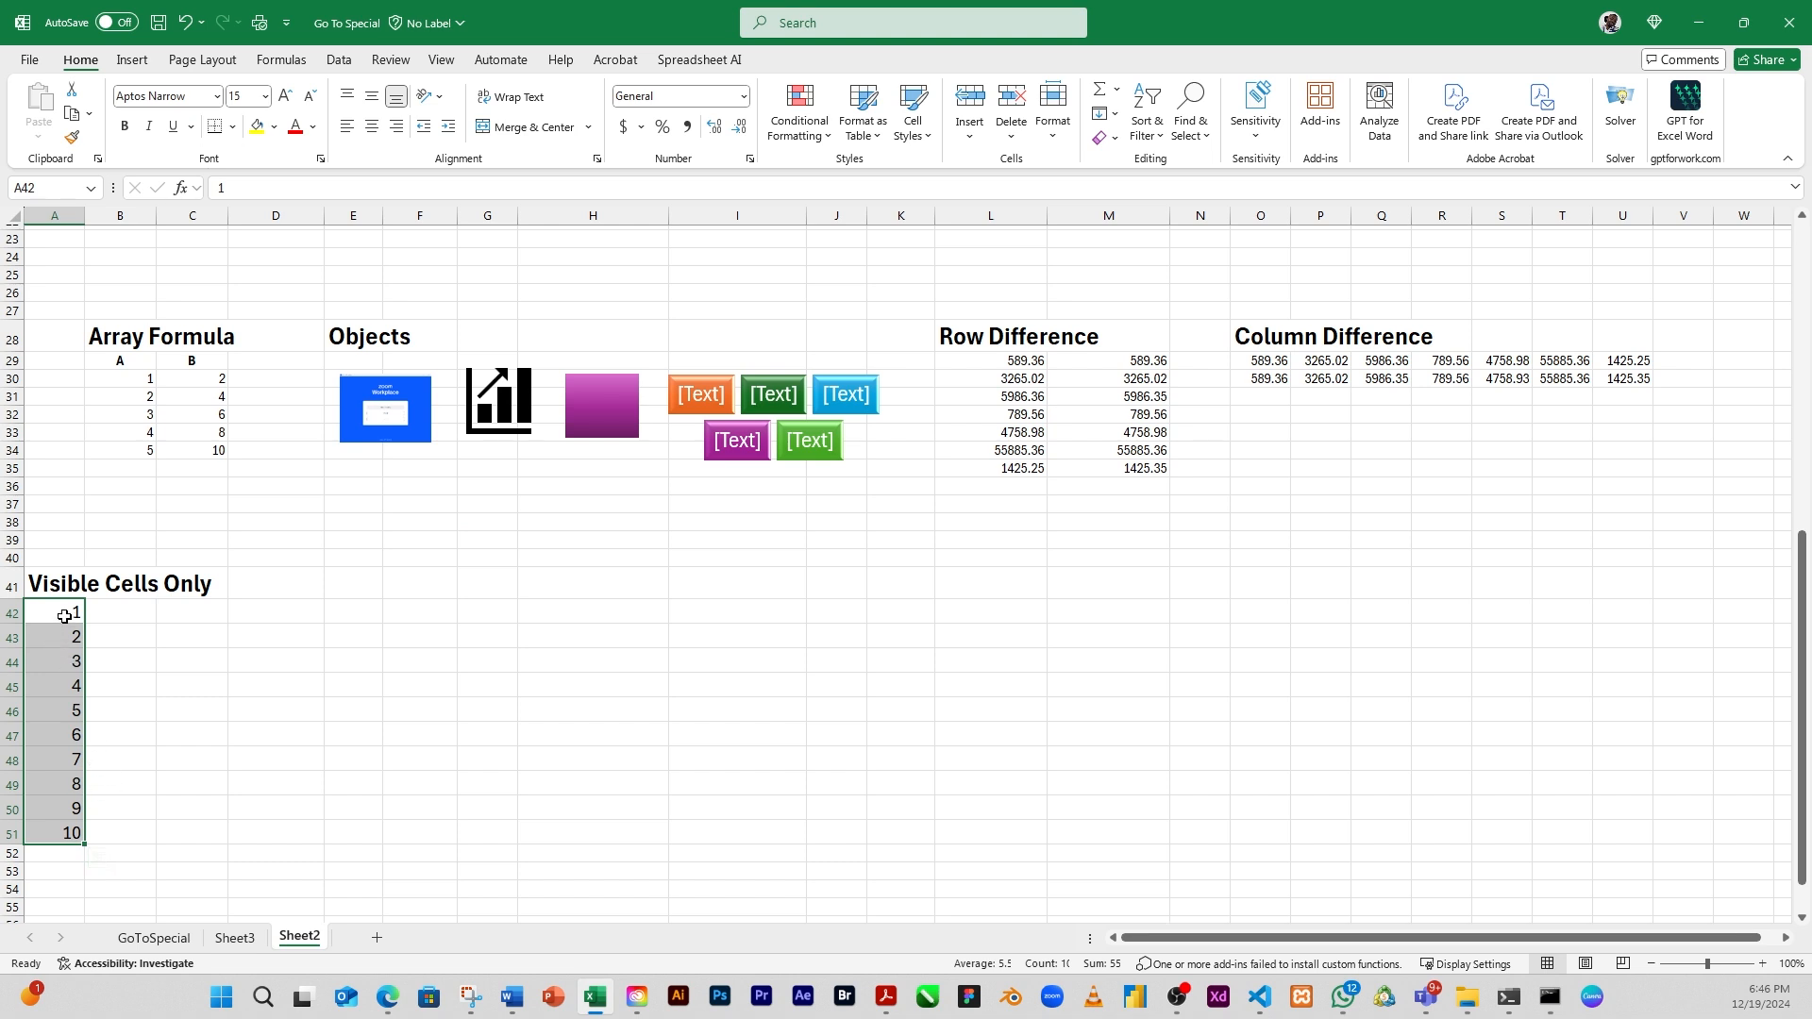
left_click(160, 611)
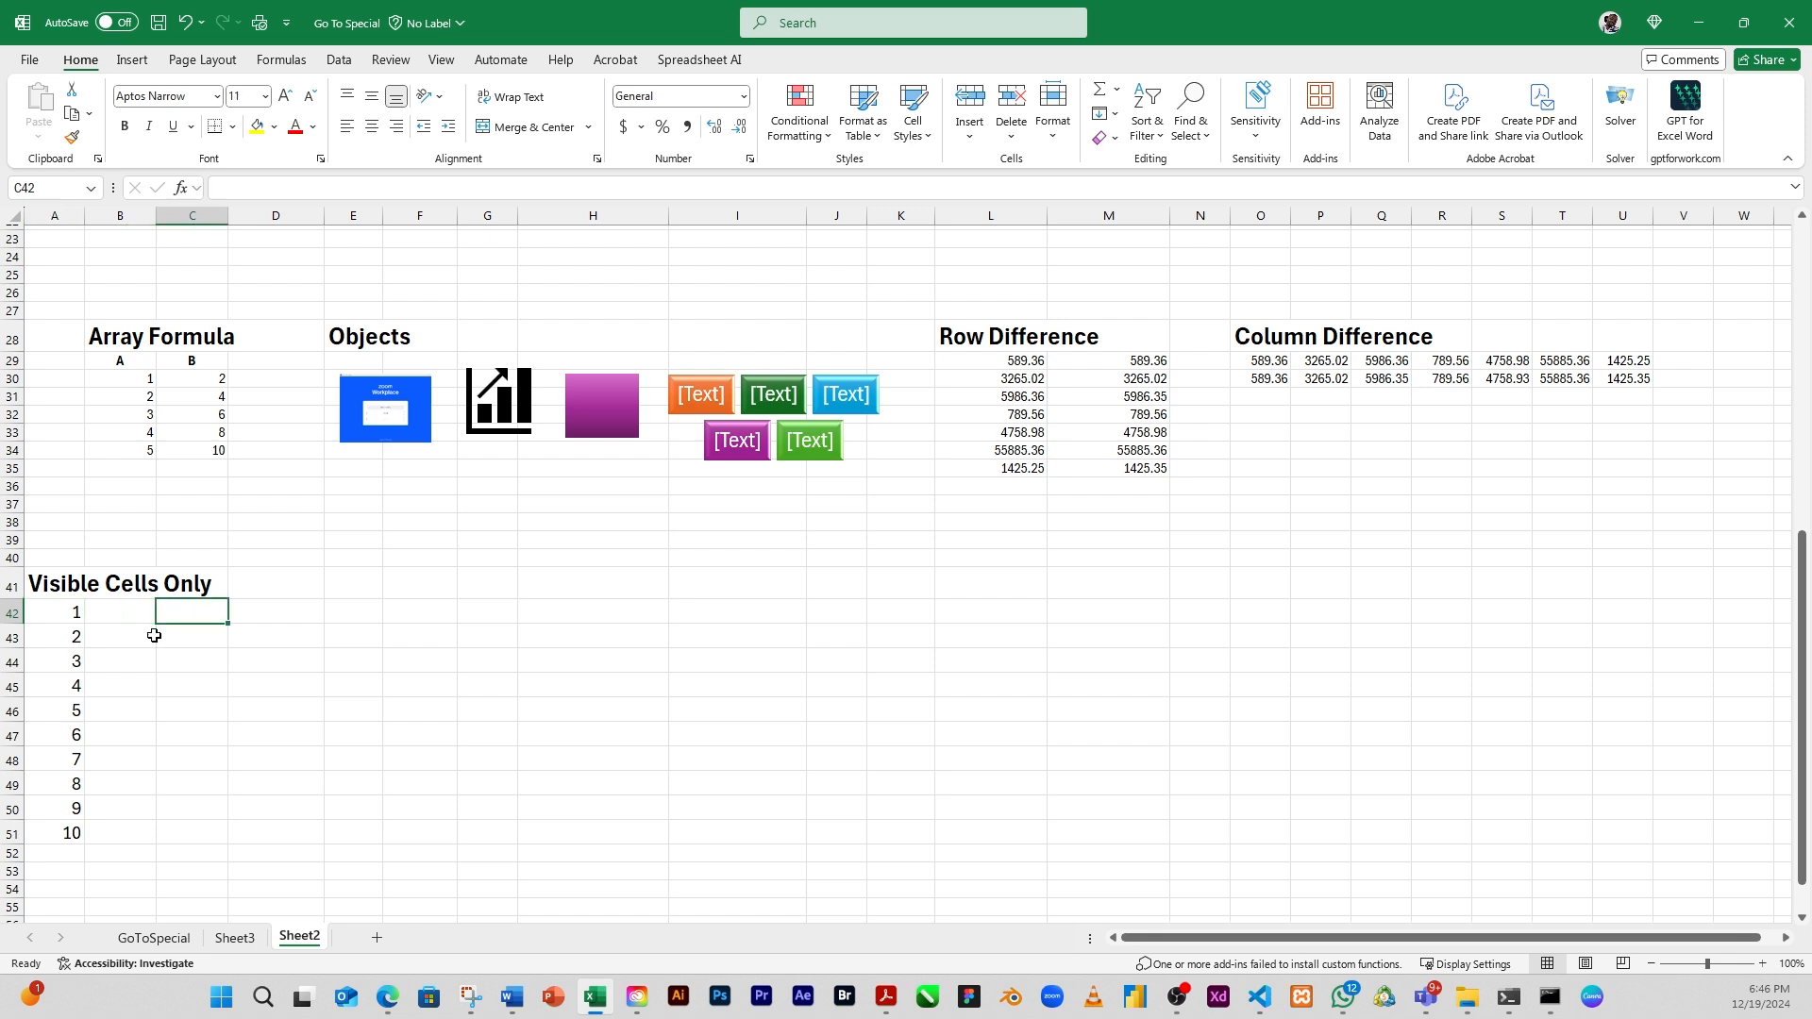
right_click(12, 638)
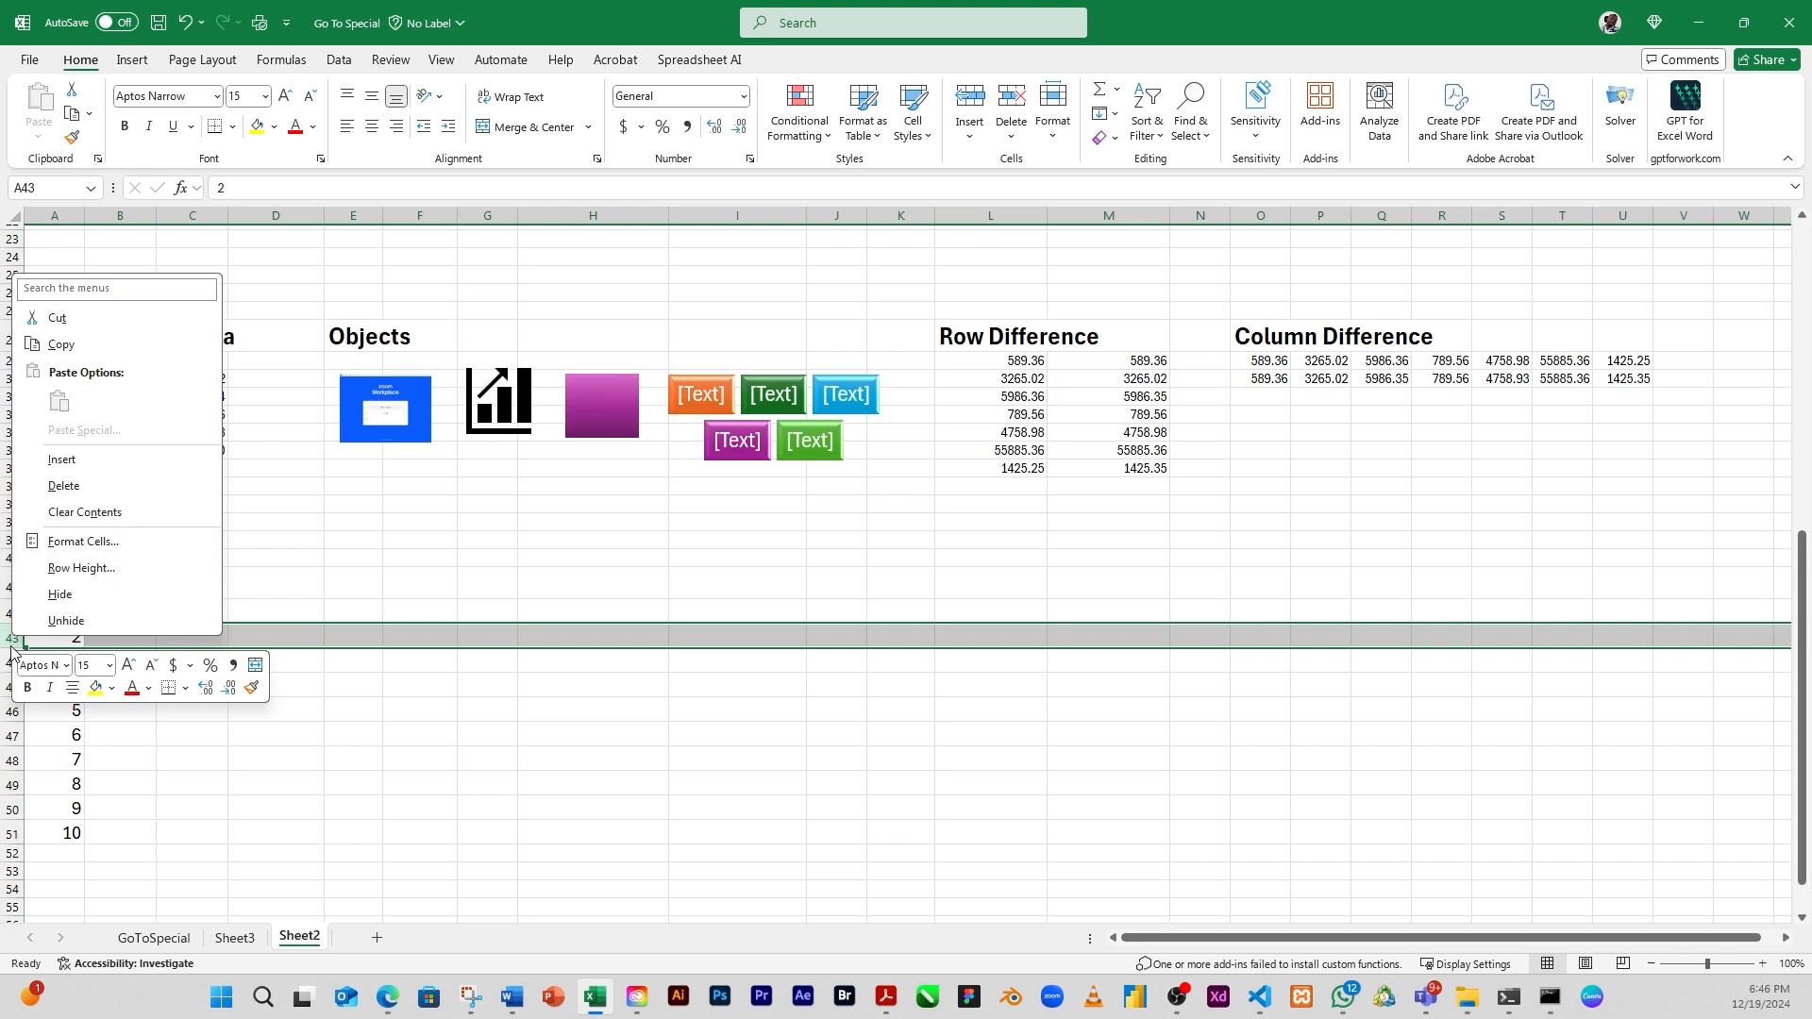
left_click(82, 595)
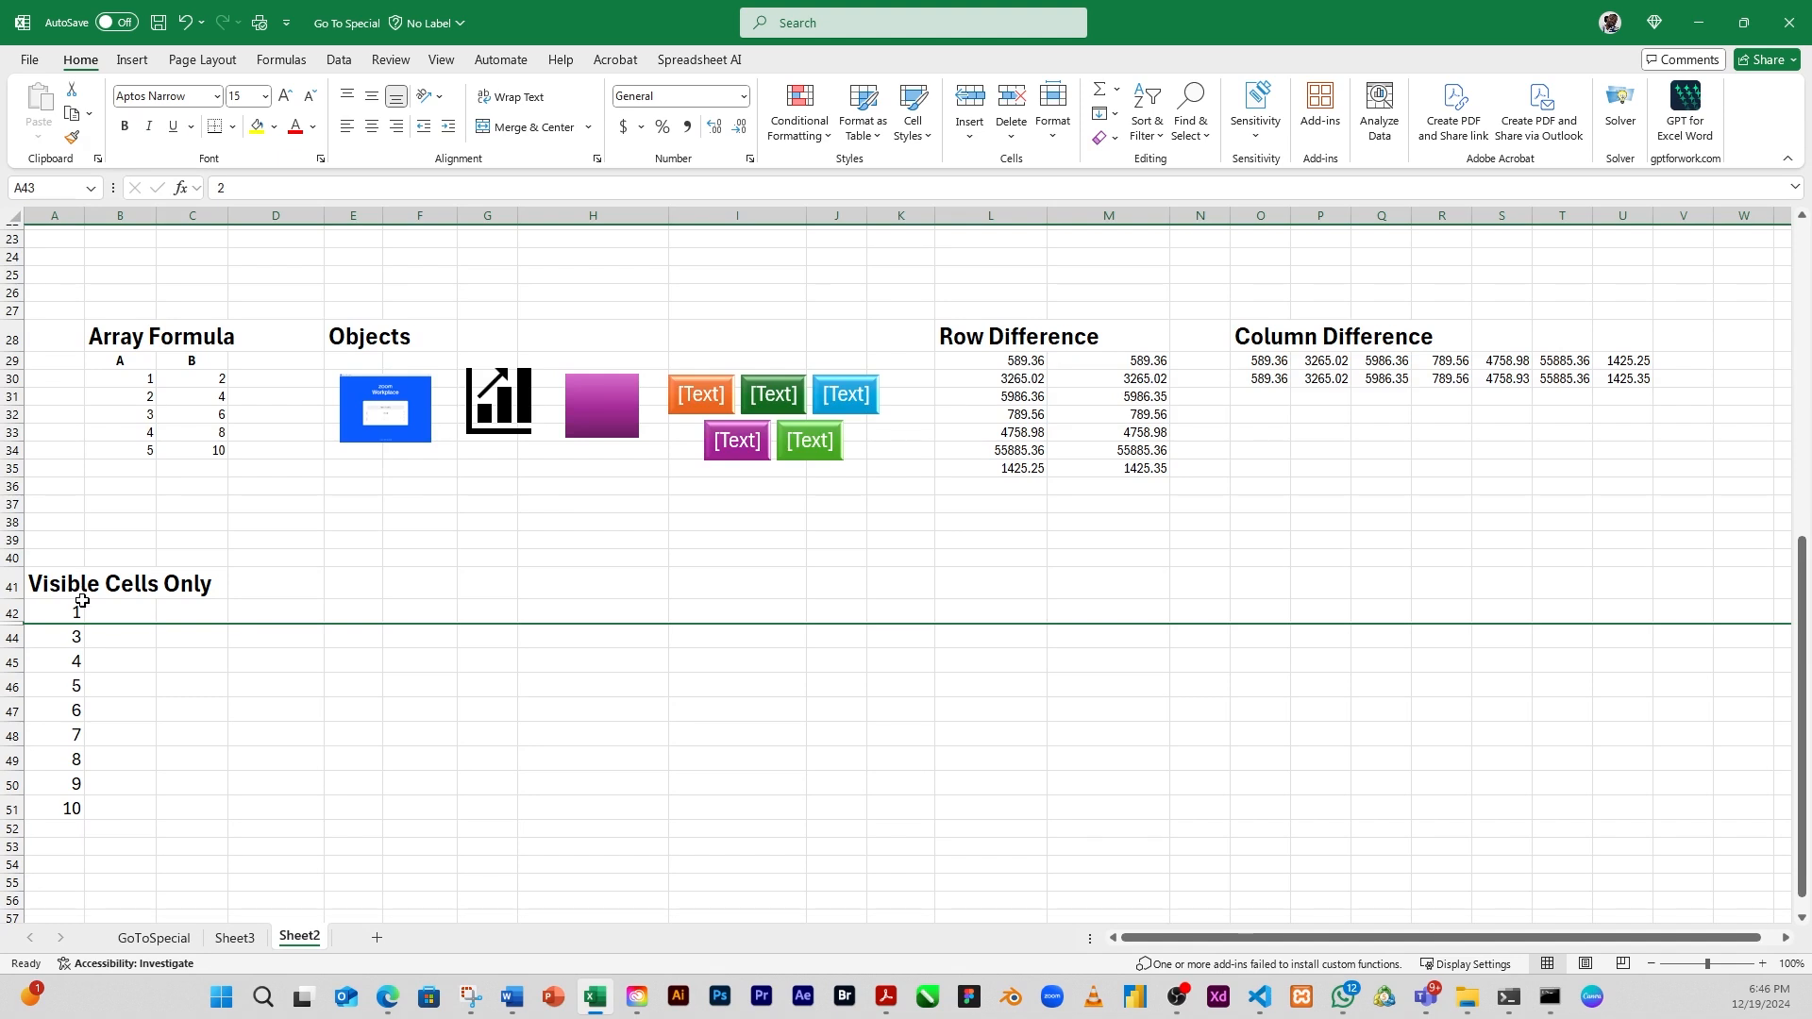
left_click(8, 736)
right_click(7, 736)
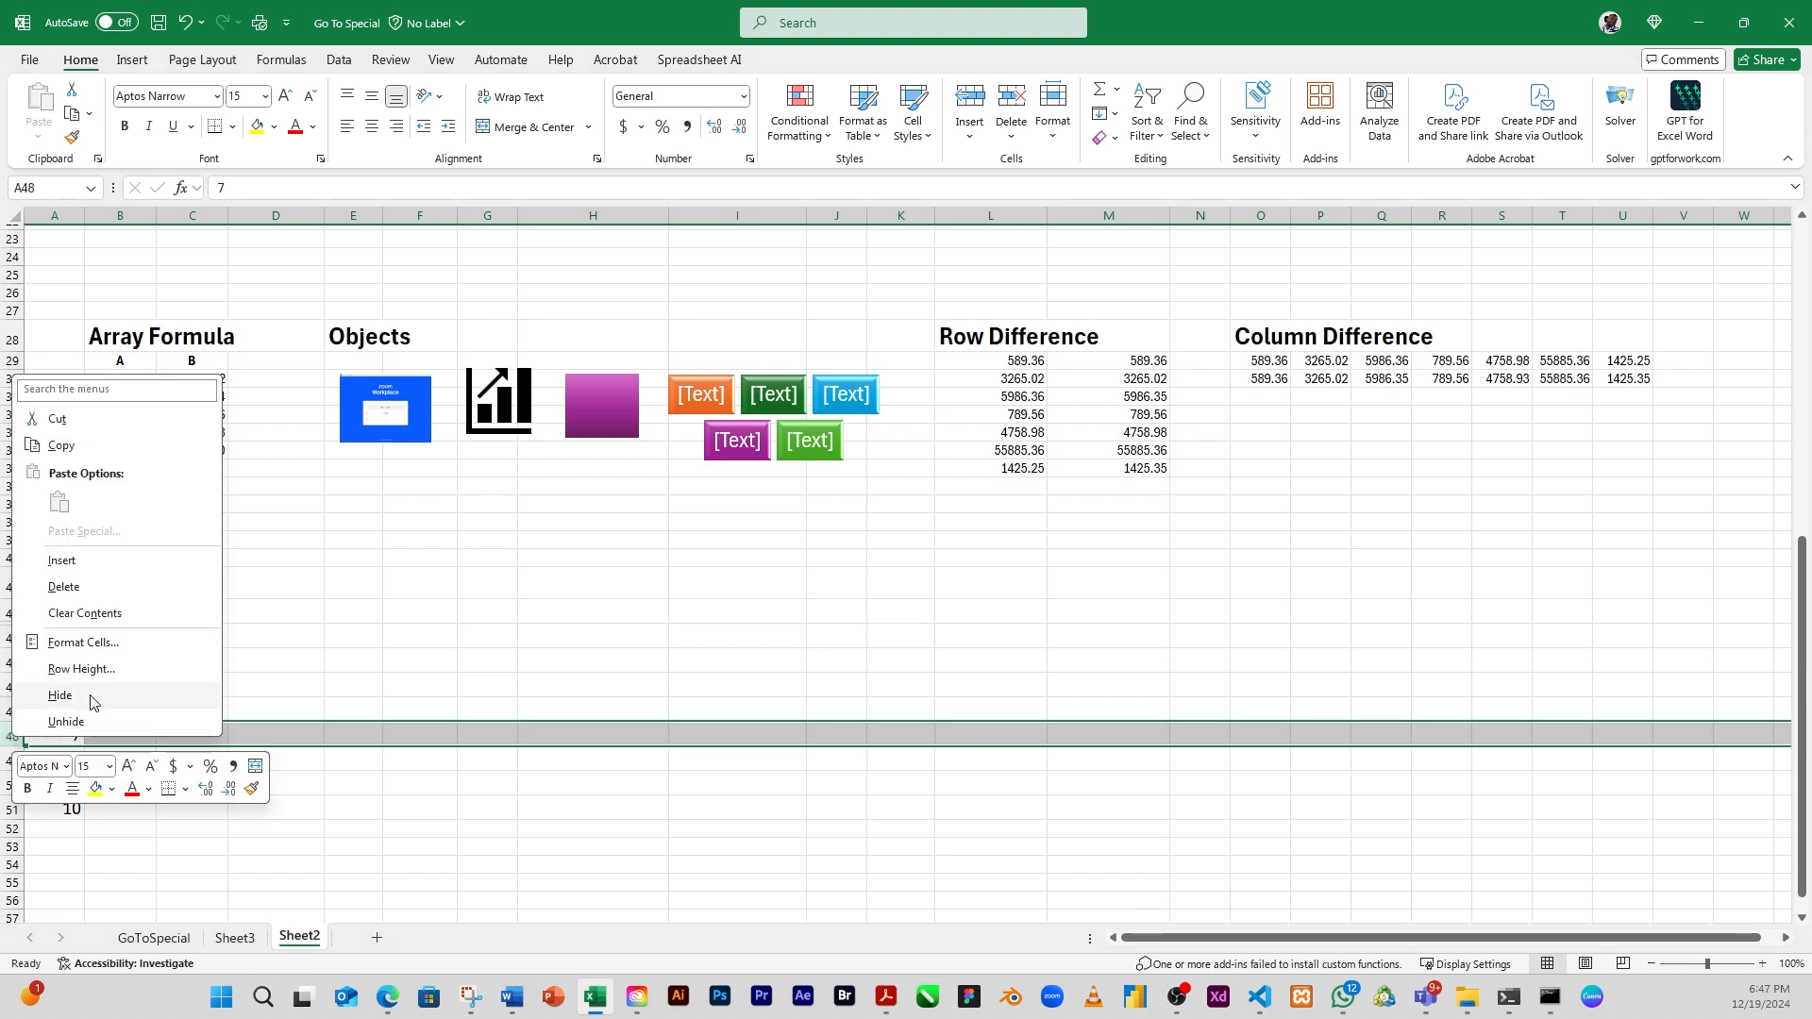
left_click(92, 702)
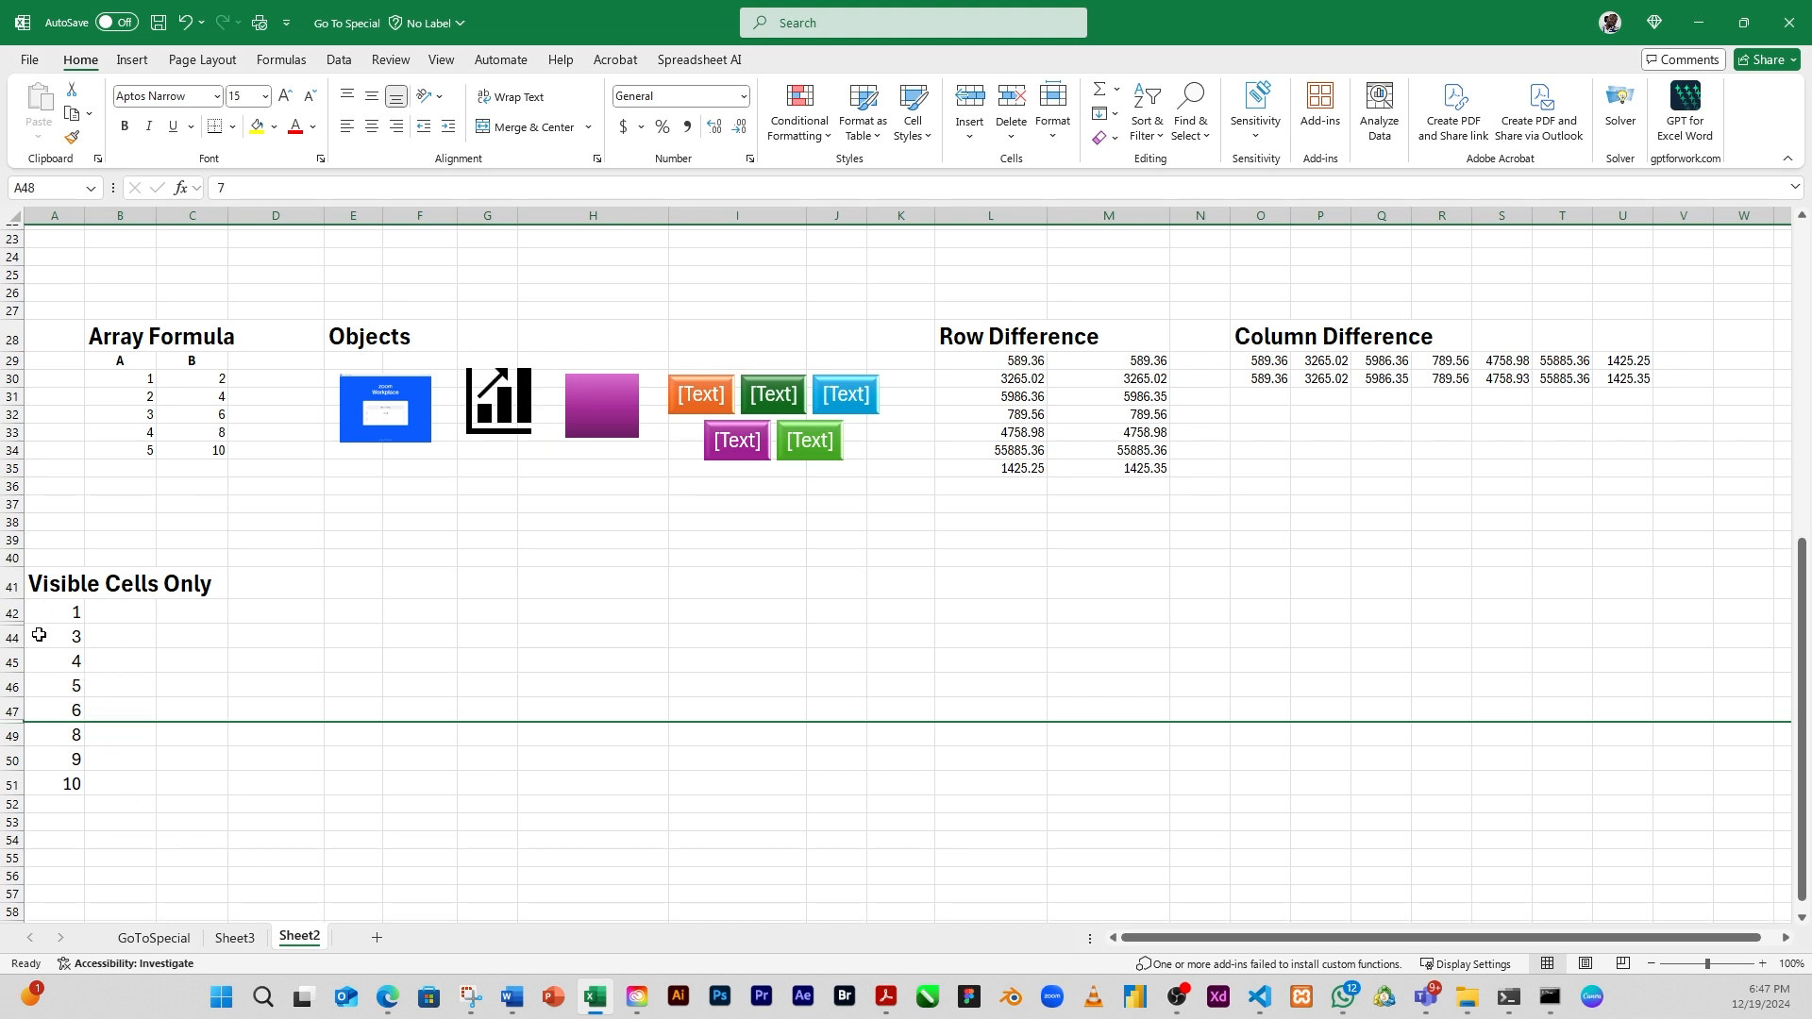
Copy the Visible Cells Only list in A42:A51 and paste it beside the original, starting at C42
left_click_drag(55, 608, 76, 781)
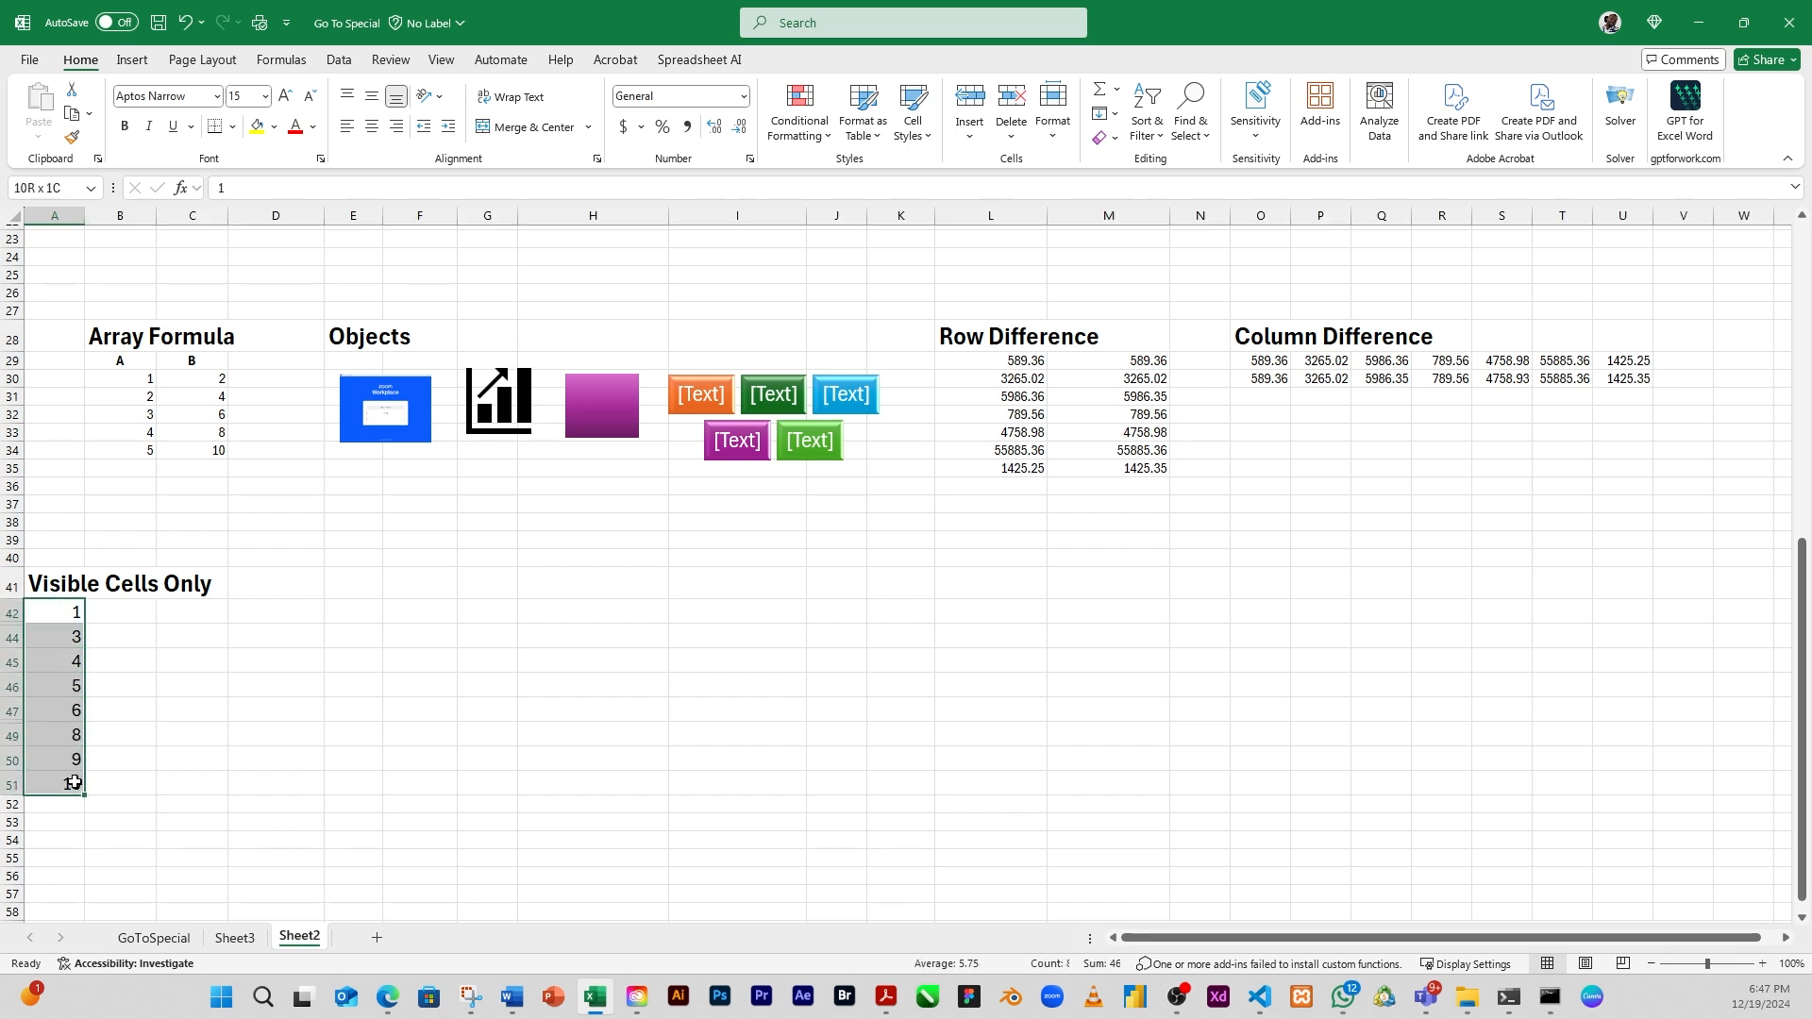
left_click(45, 640)
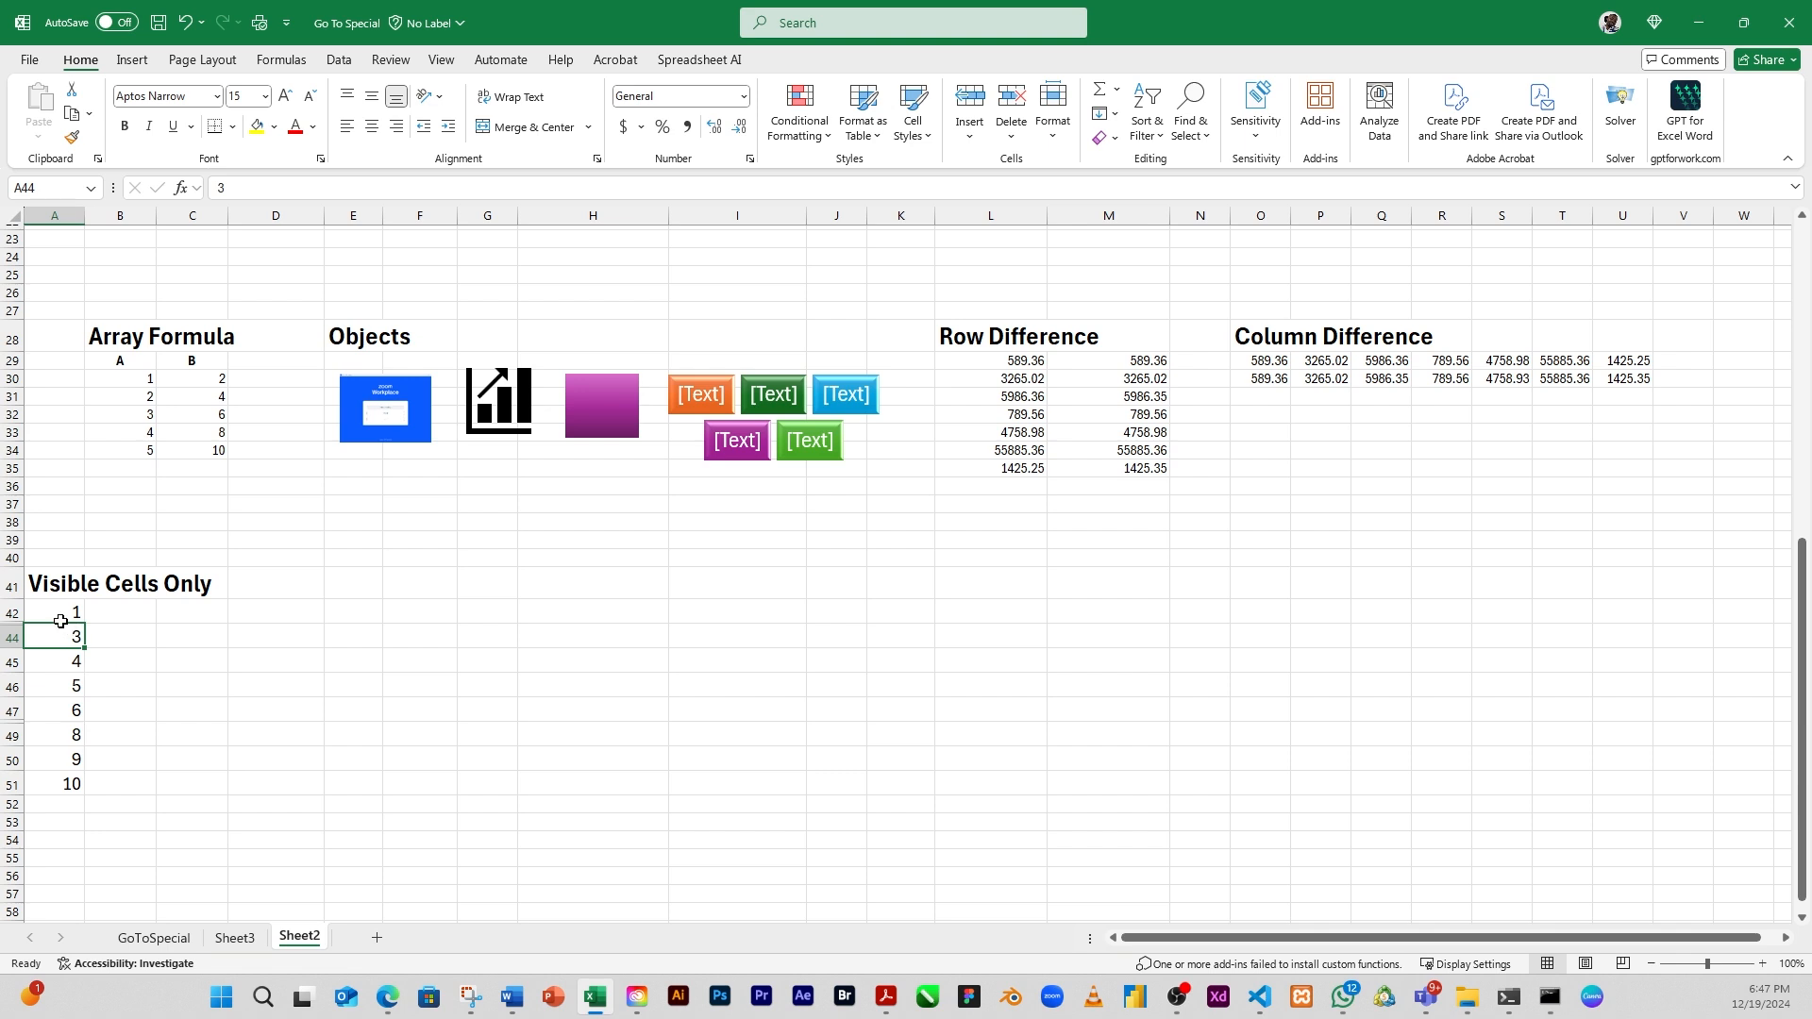
left_click_drag(59, 614, 70, 776)
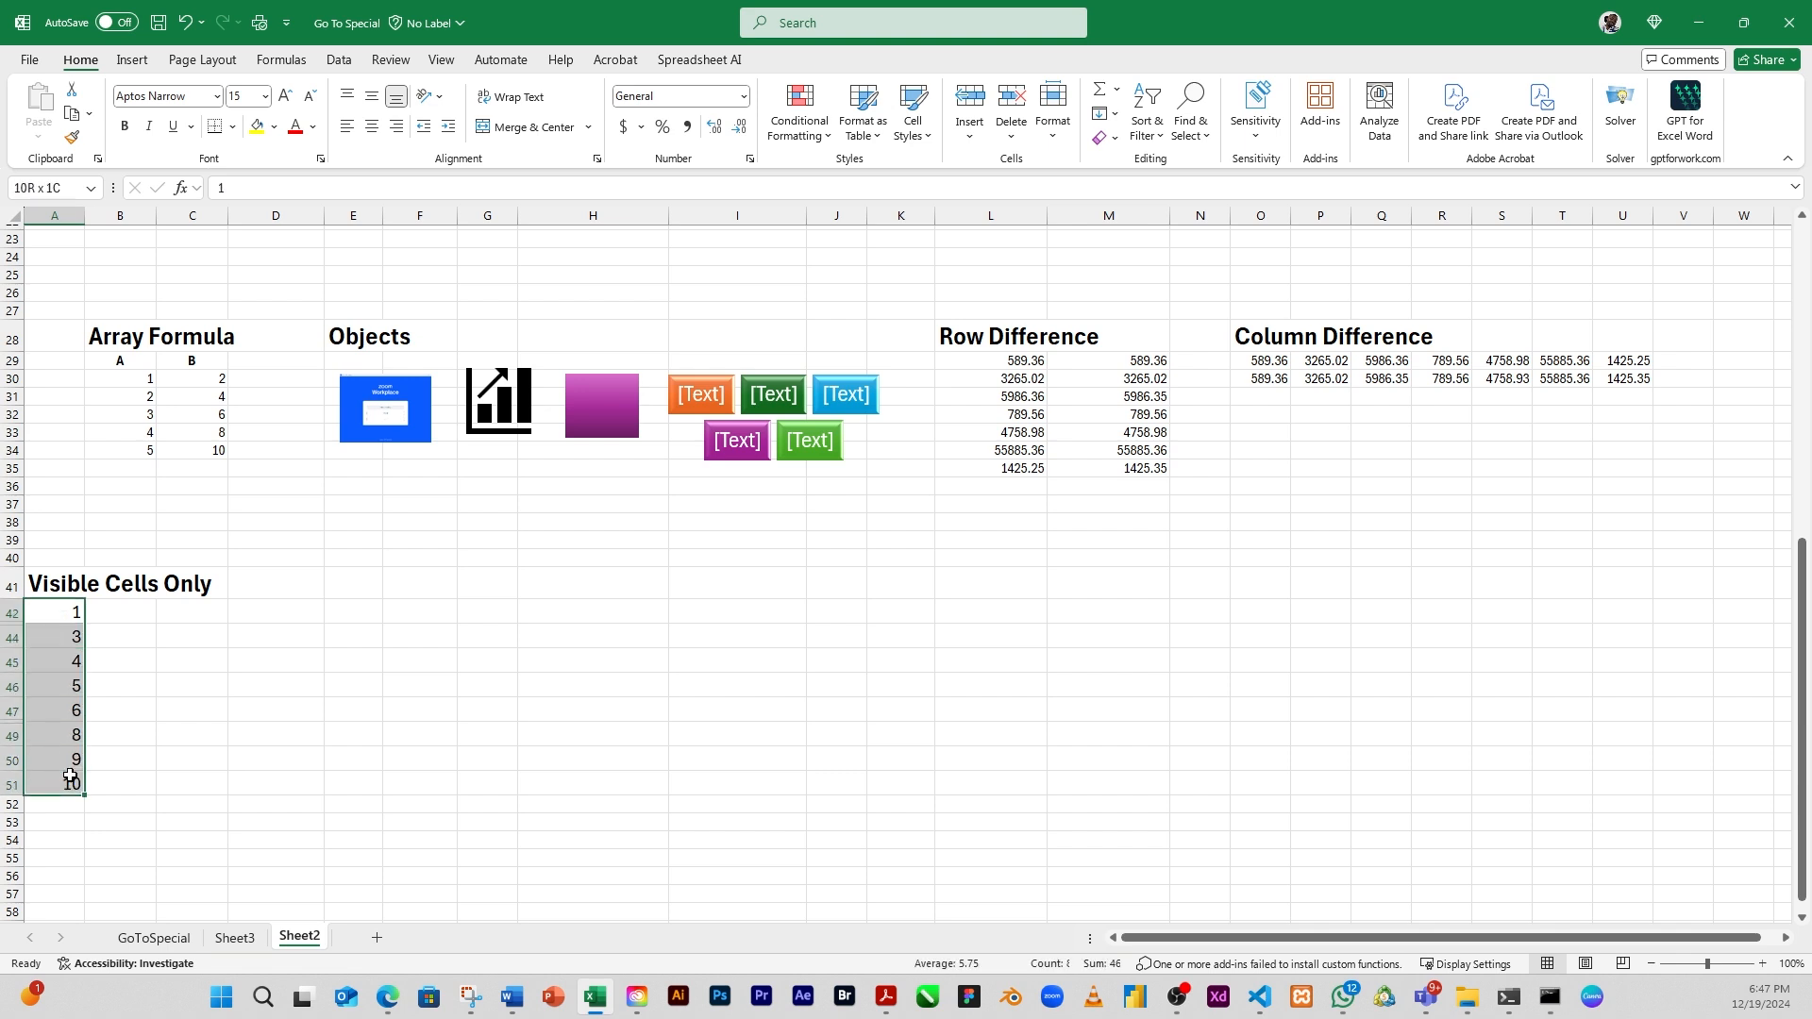
key("ctrl+c")
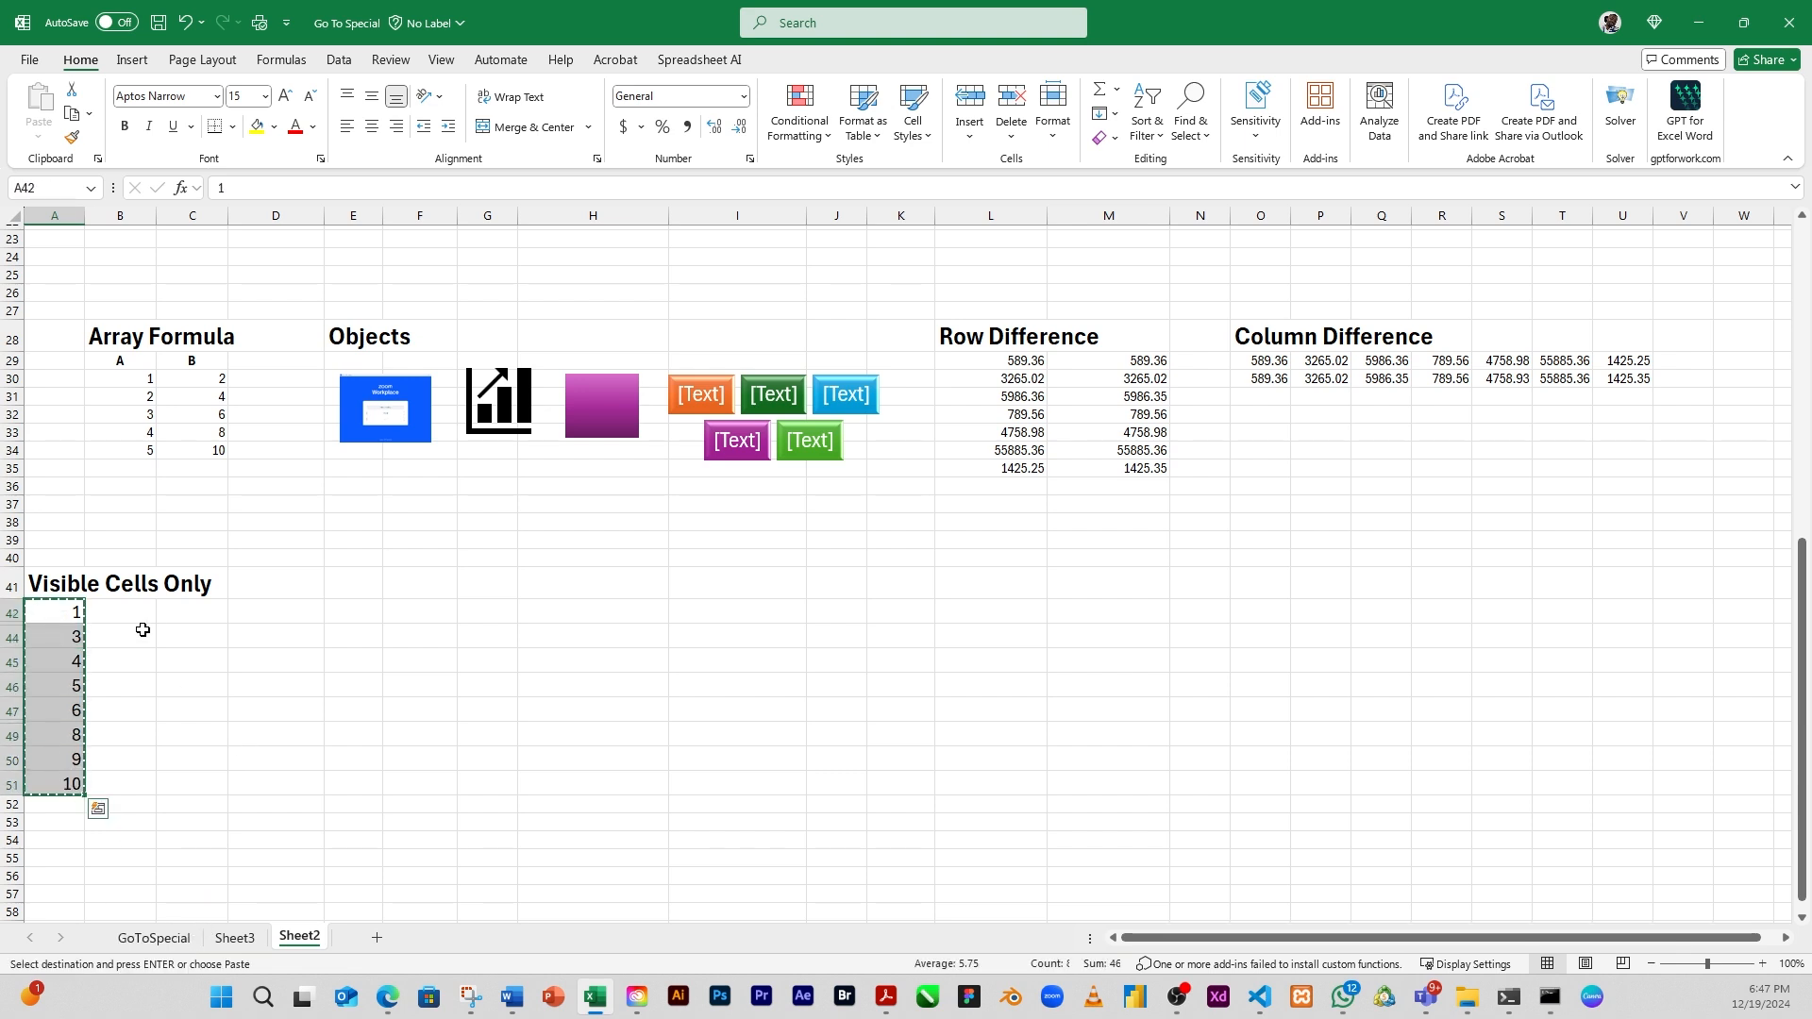
left_click(181, 613)
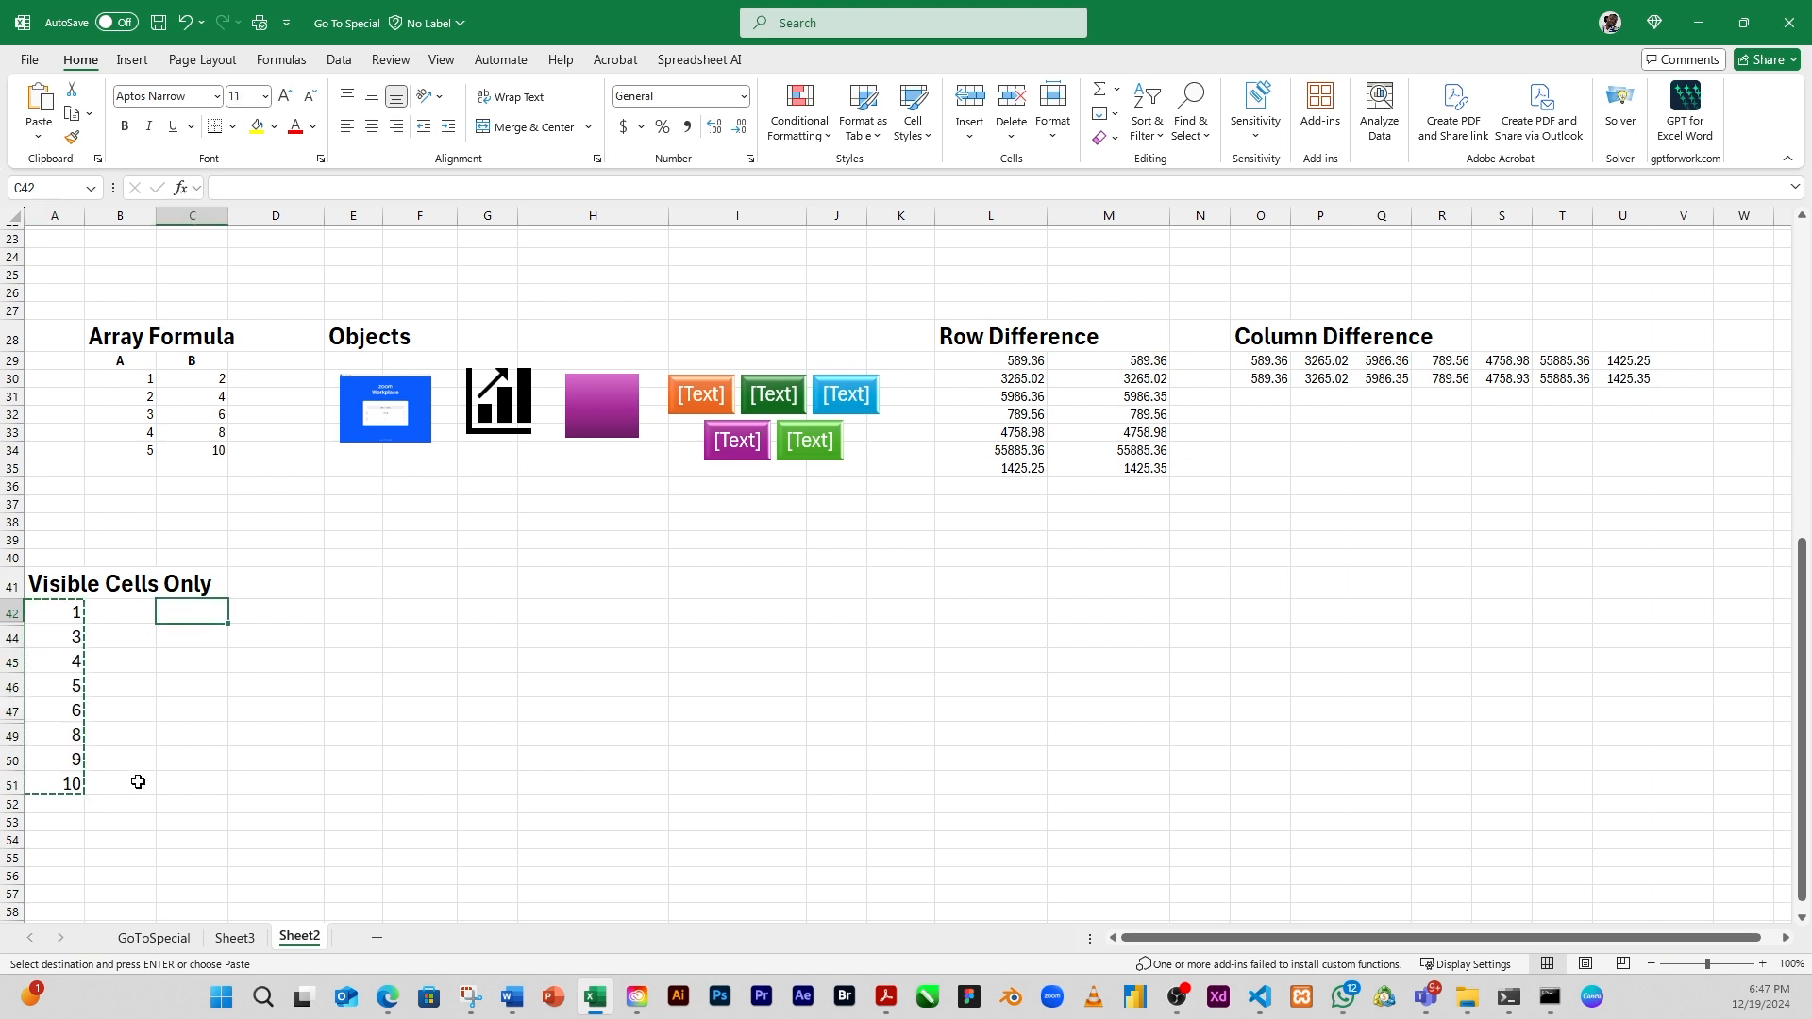
key("ctrl+v")
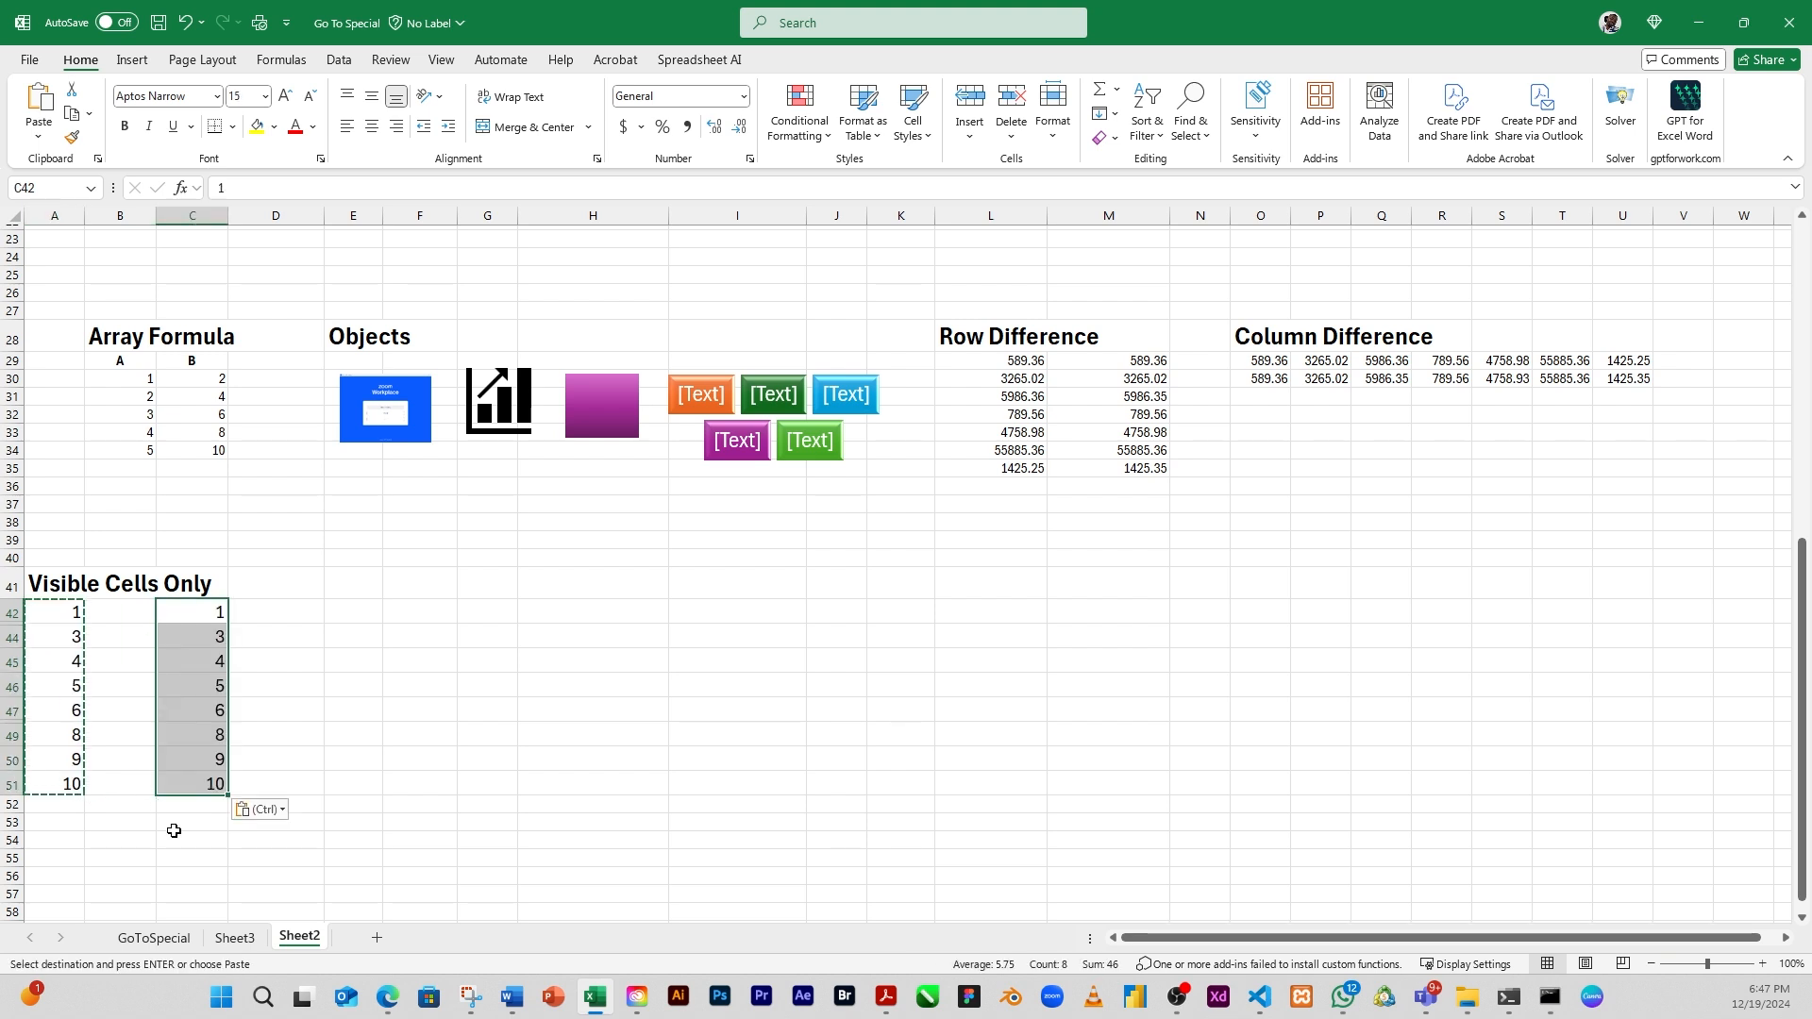
left_click(202, 646)
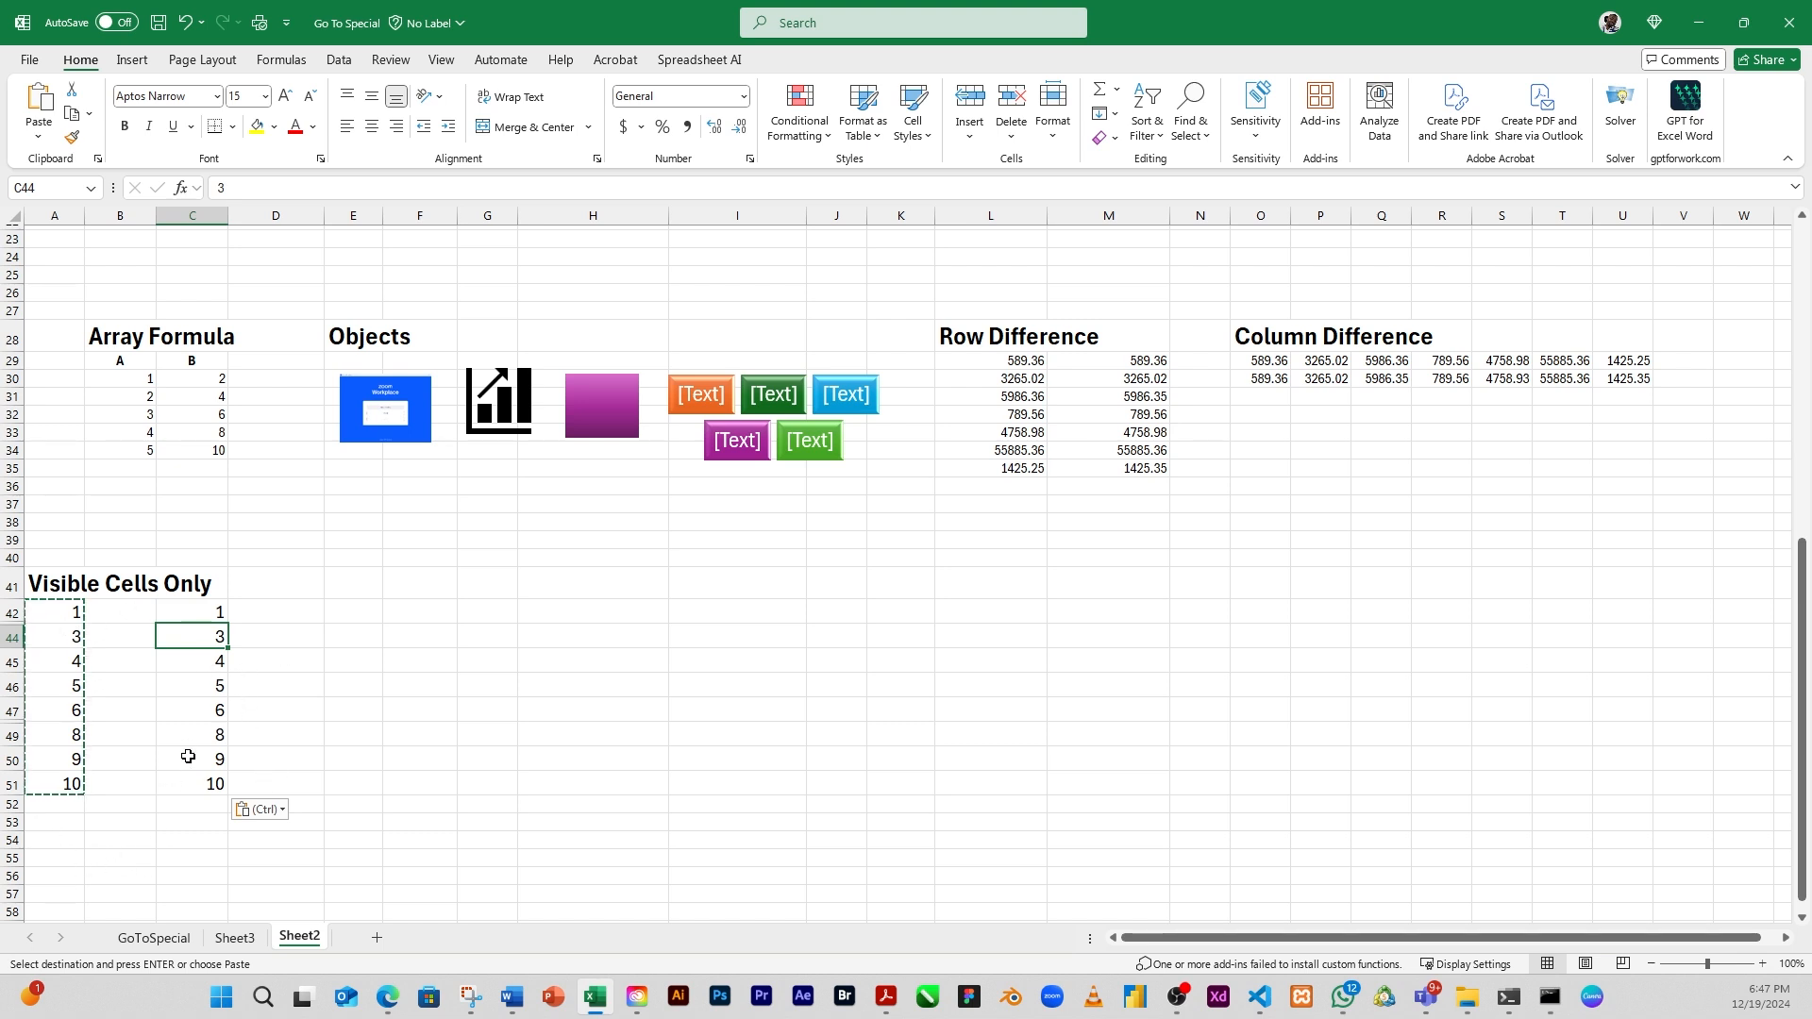
Paste the copied list again below the original, starting at A54, and end copy mode
left_click(60, 839)
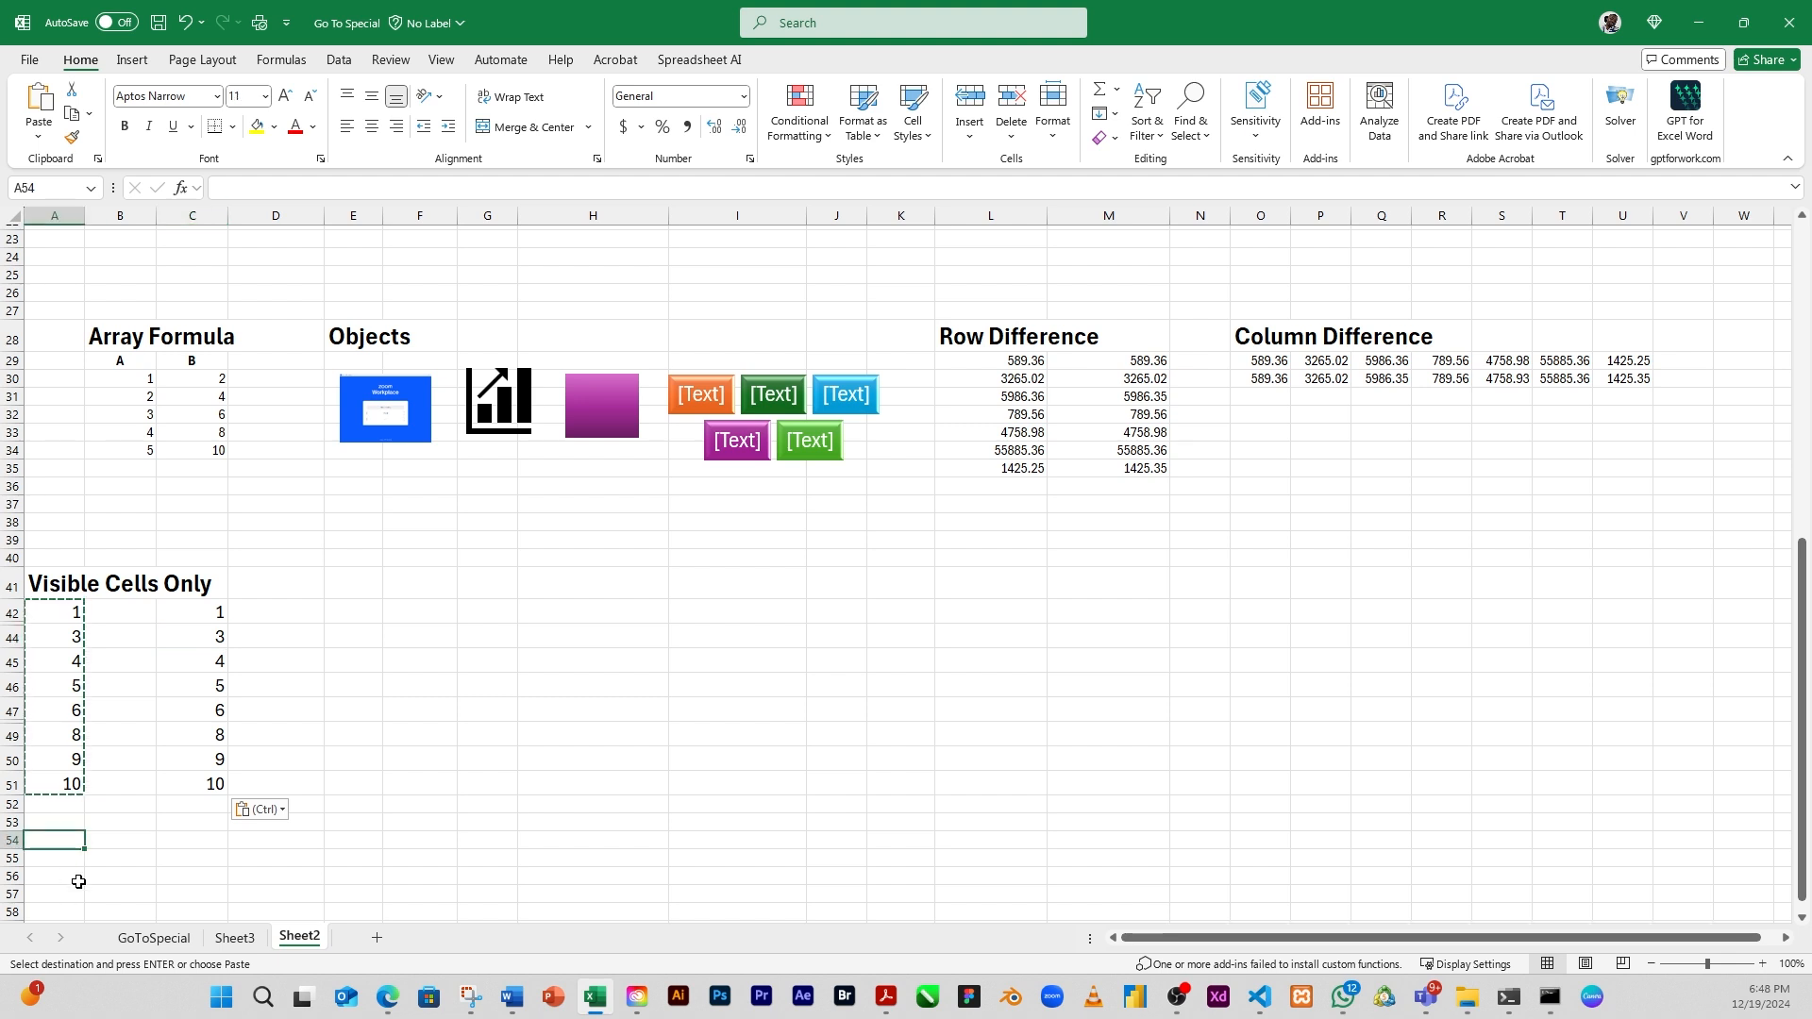
key("ctrl+v")
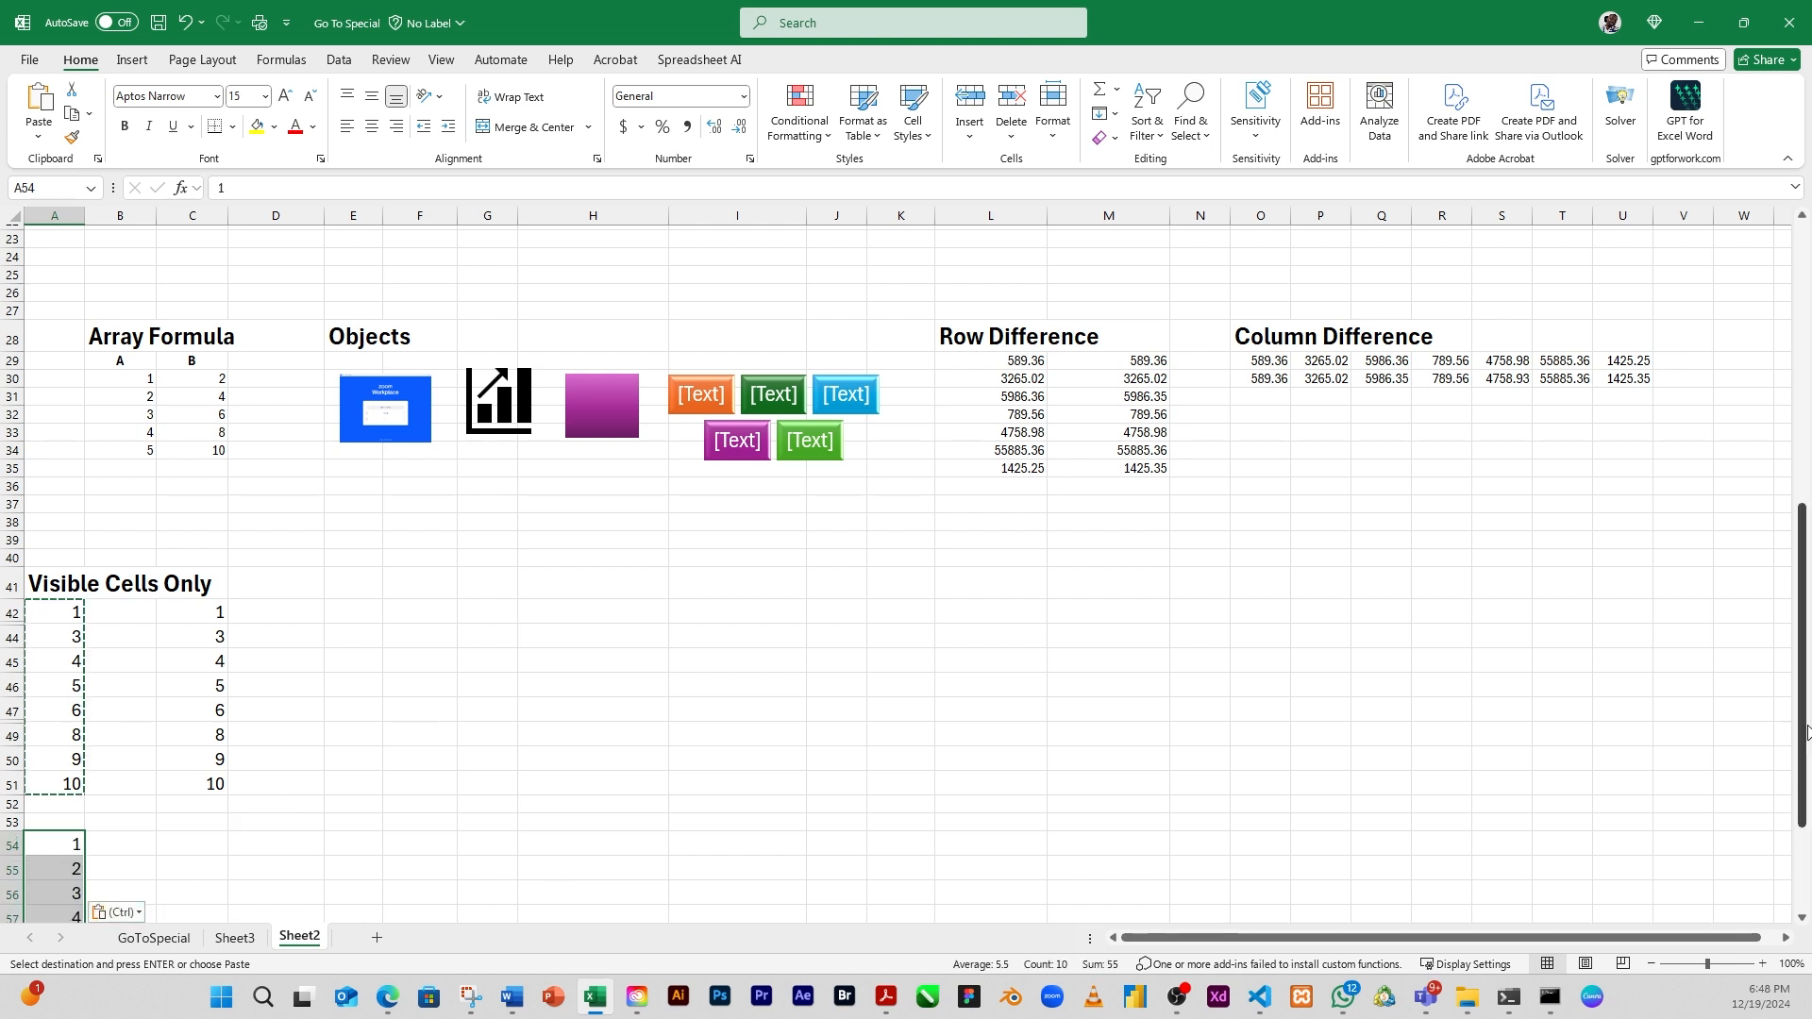
left_click_drag(1805, 738, 1809, 831)
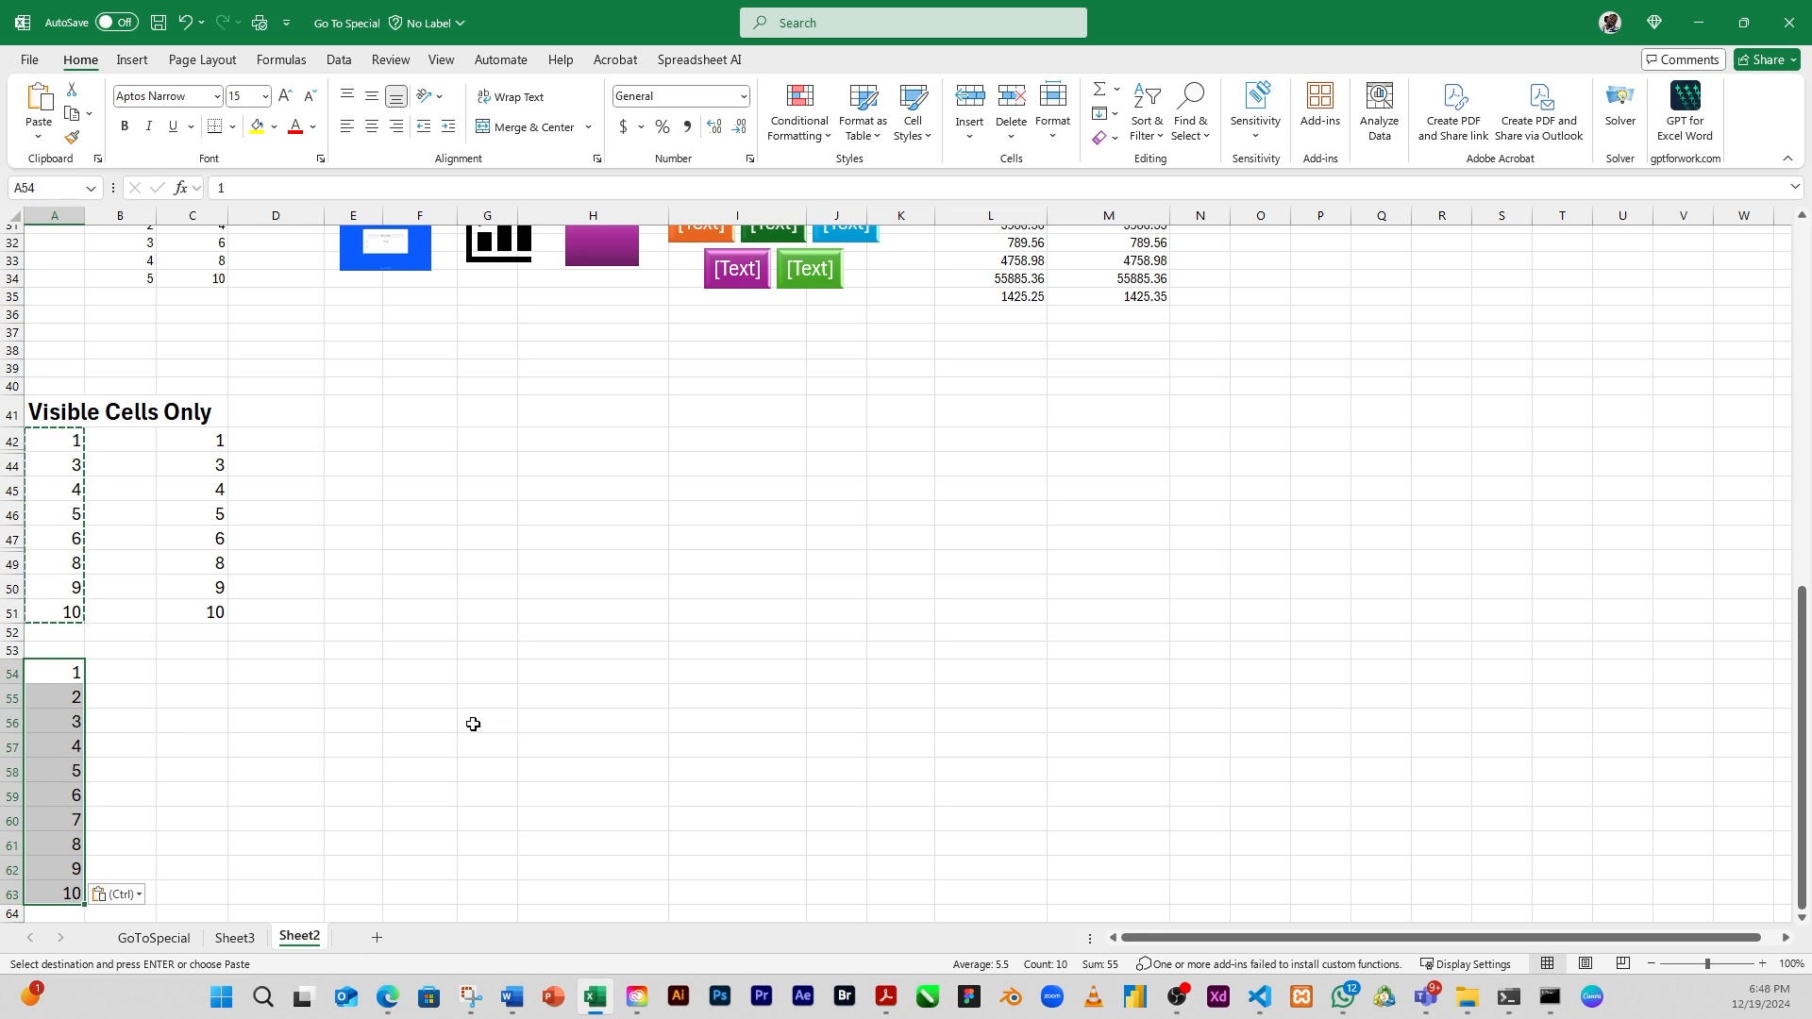
left_click(76, 698)
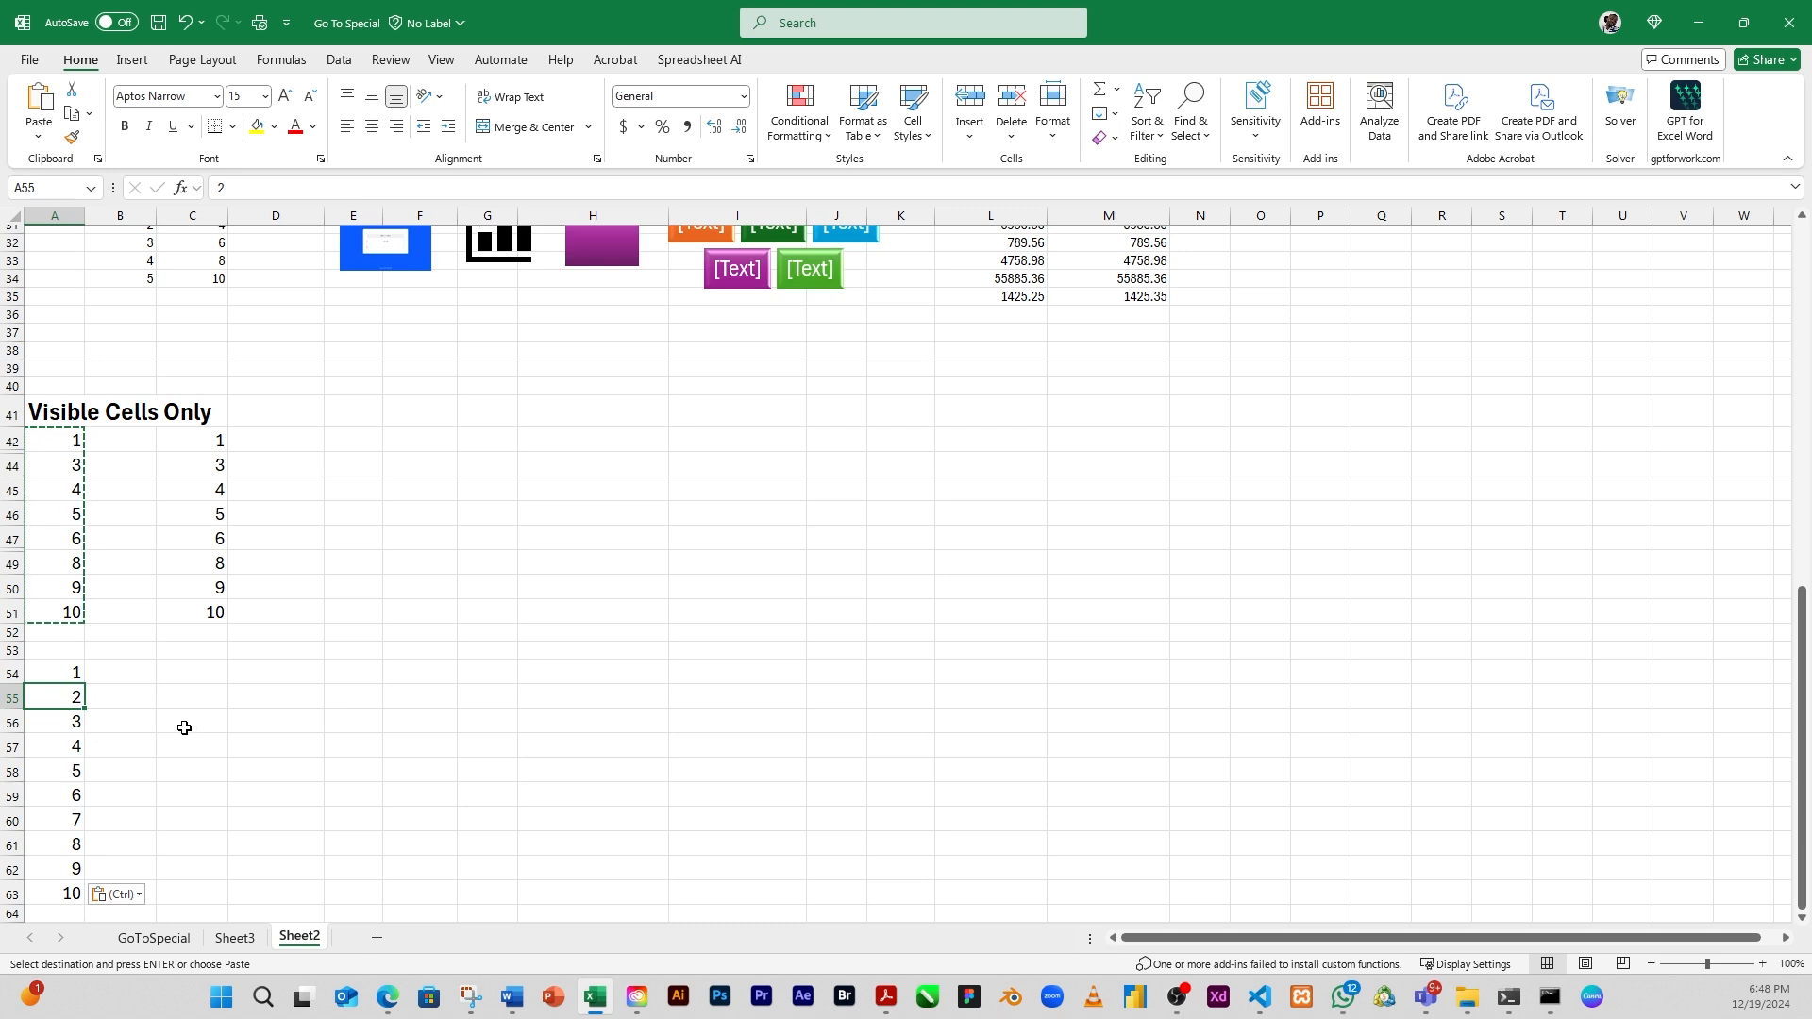
left_click(91, 717)
key("Escape")
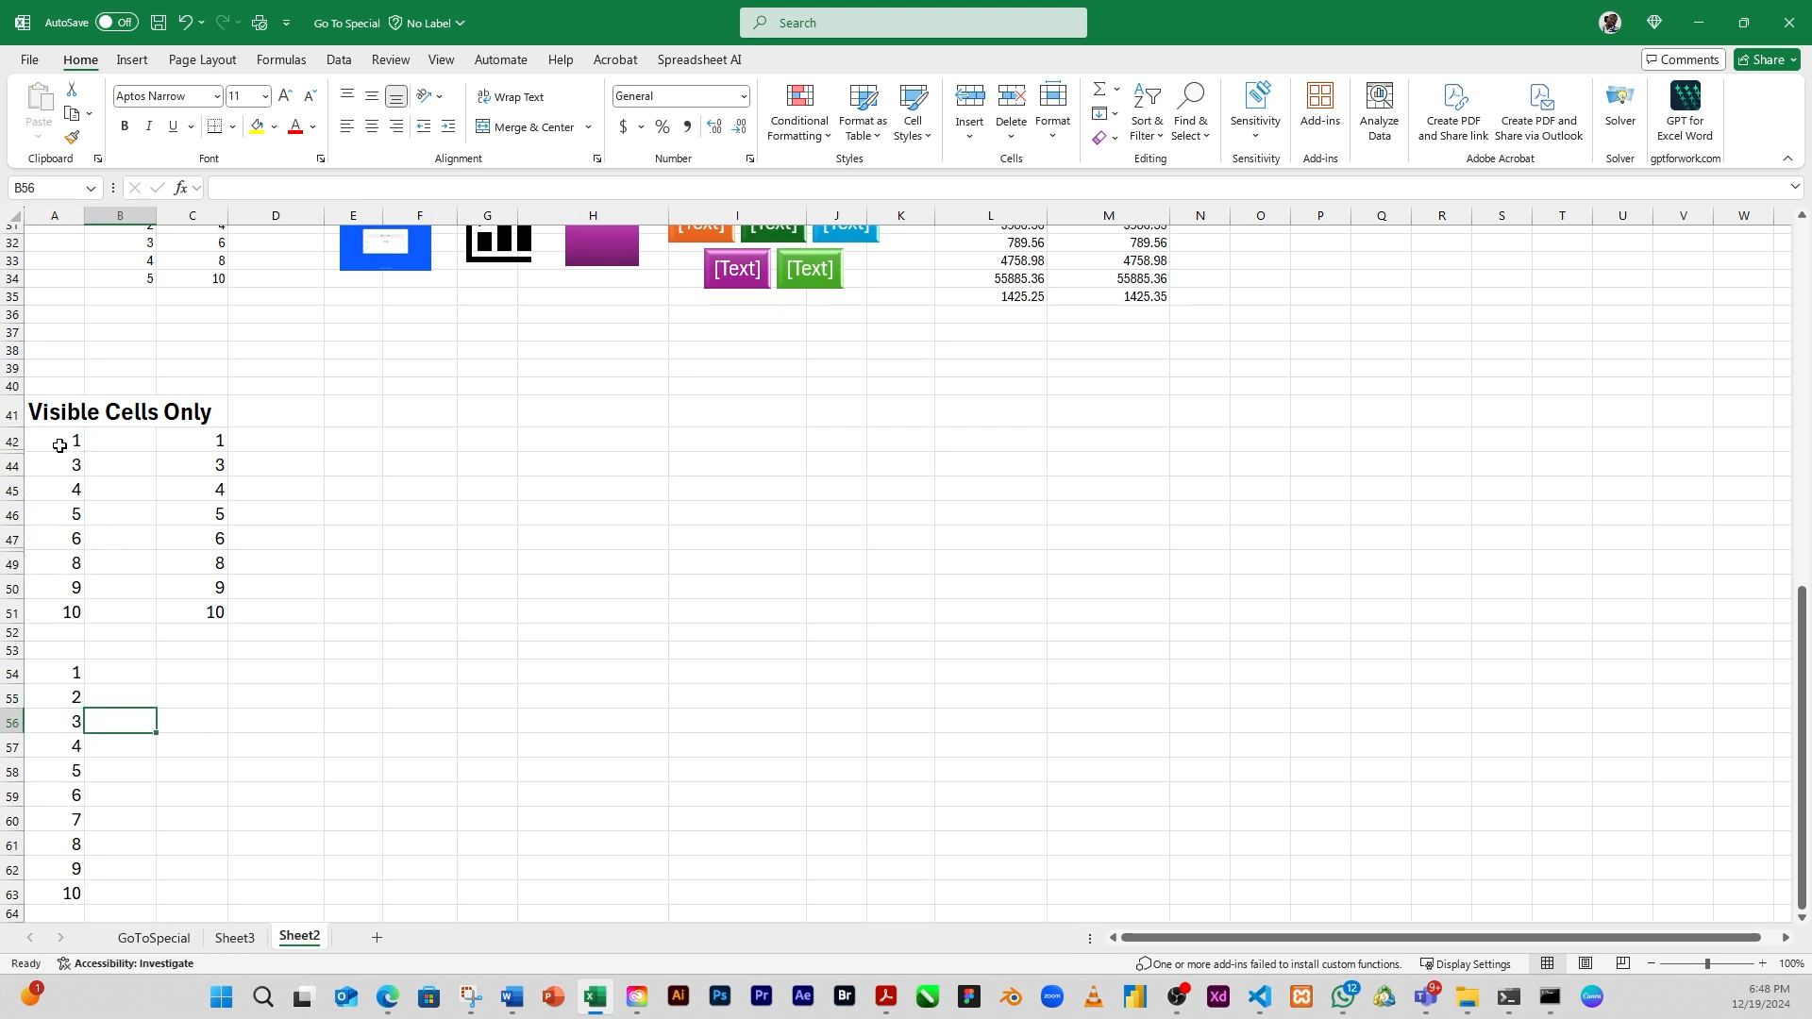
Select only the visible cells of the list in A42:A51 with the Visible cells only option of Go To Special
left_click_drag(70, 440, 49, 612)
left_click_drag(49, 612, 49, 613)
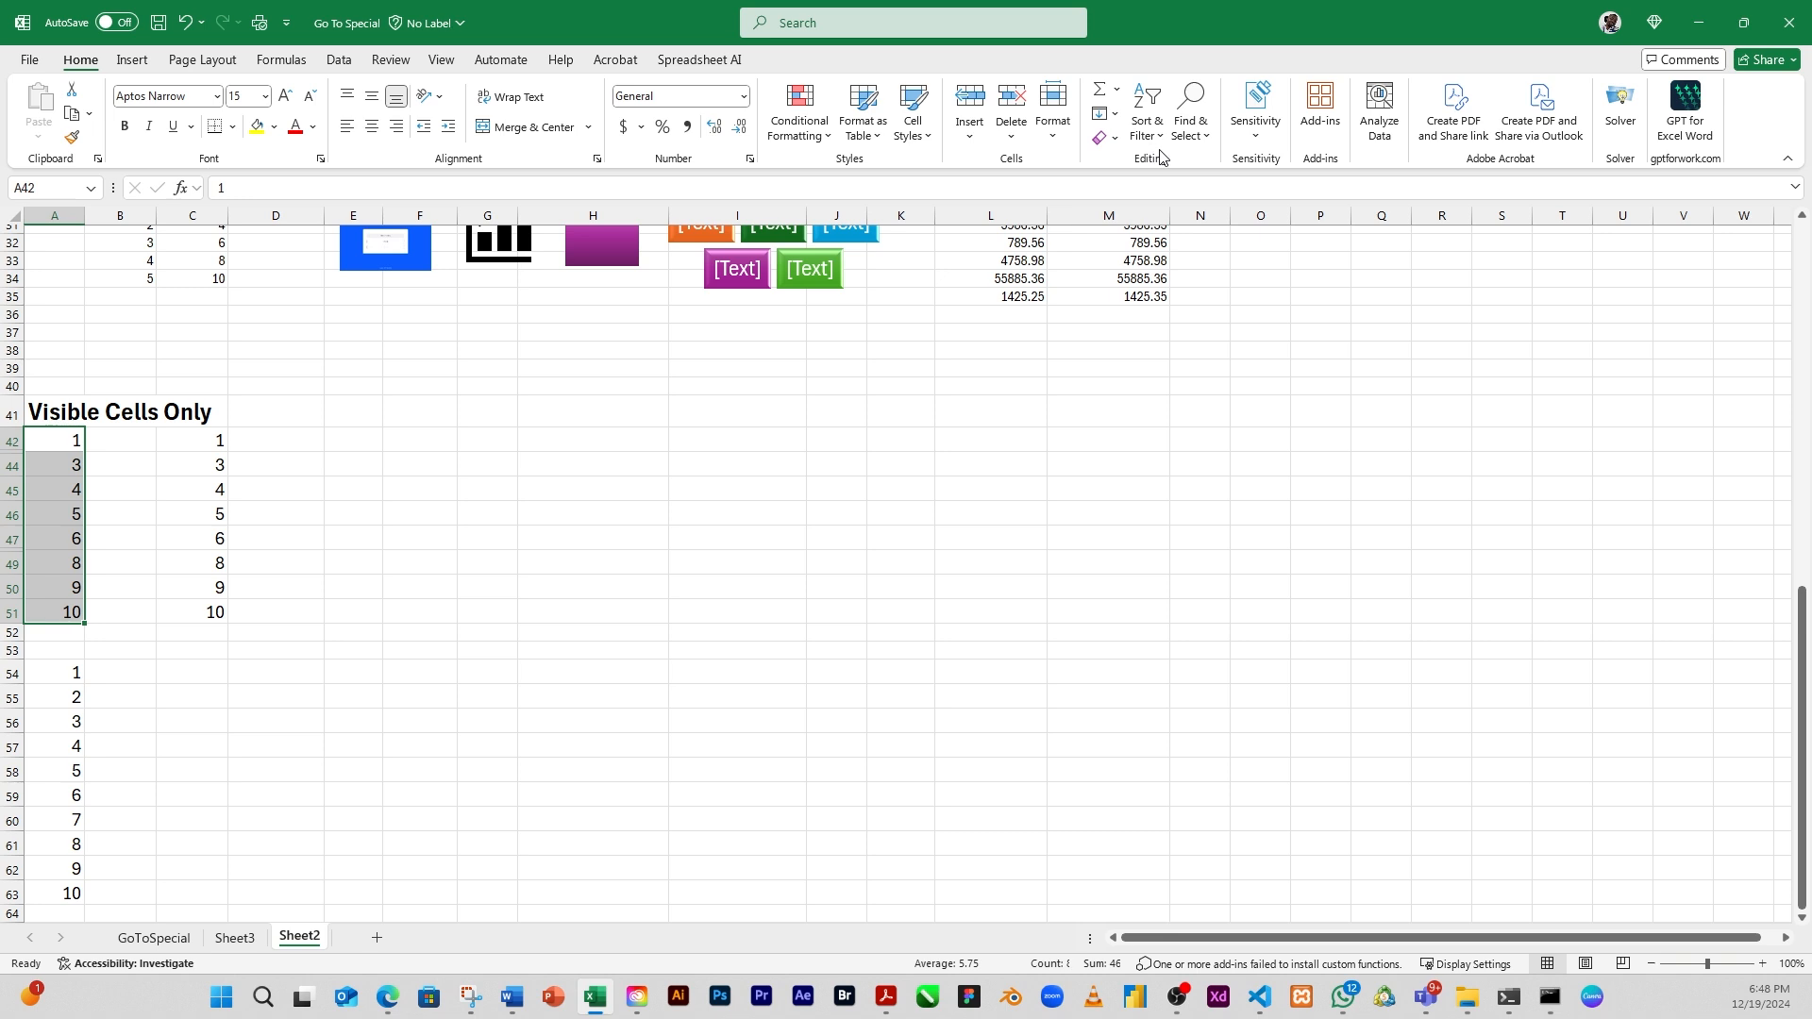
left_click(1207, 138)
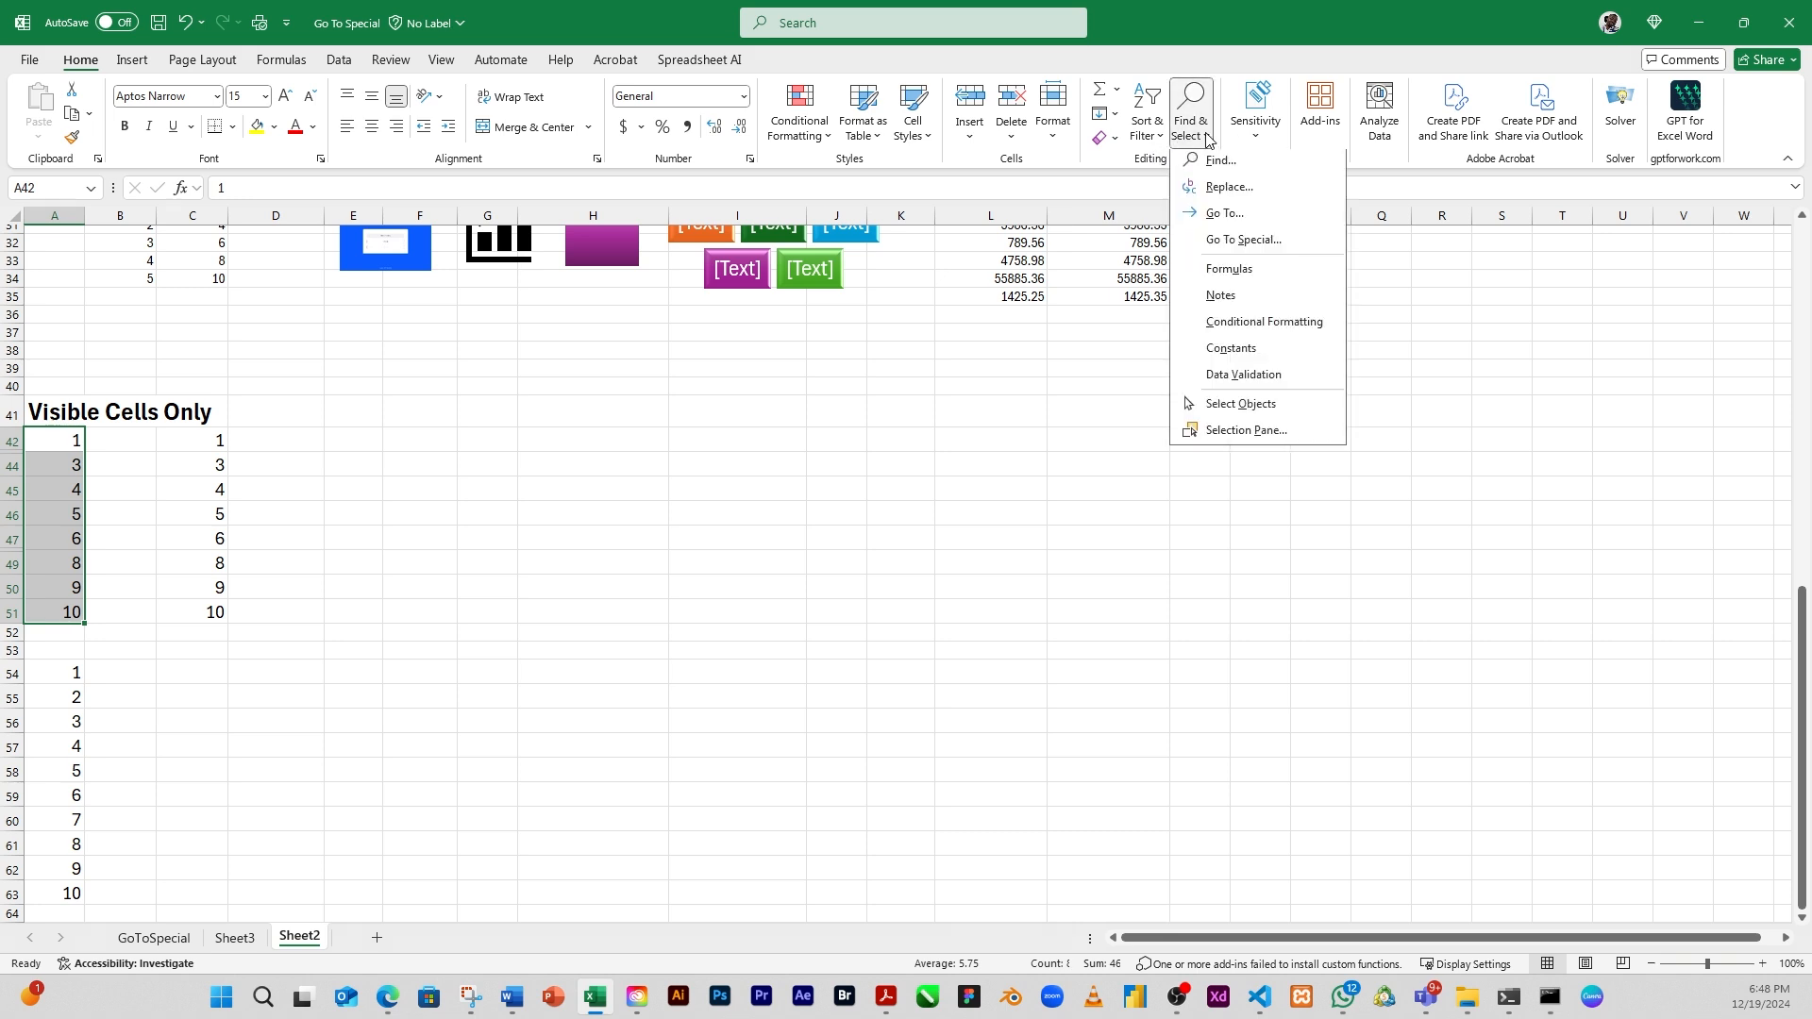
left_click(1247, 242)
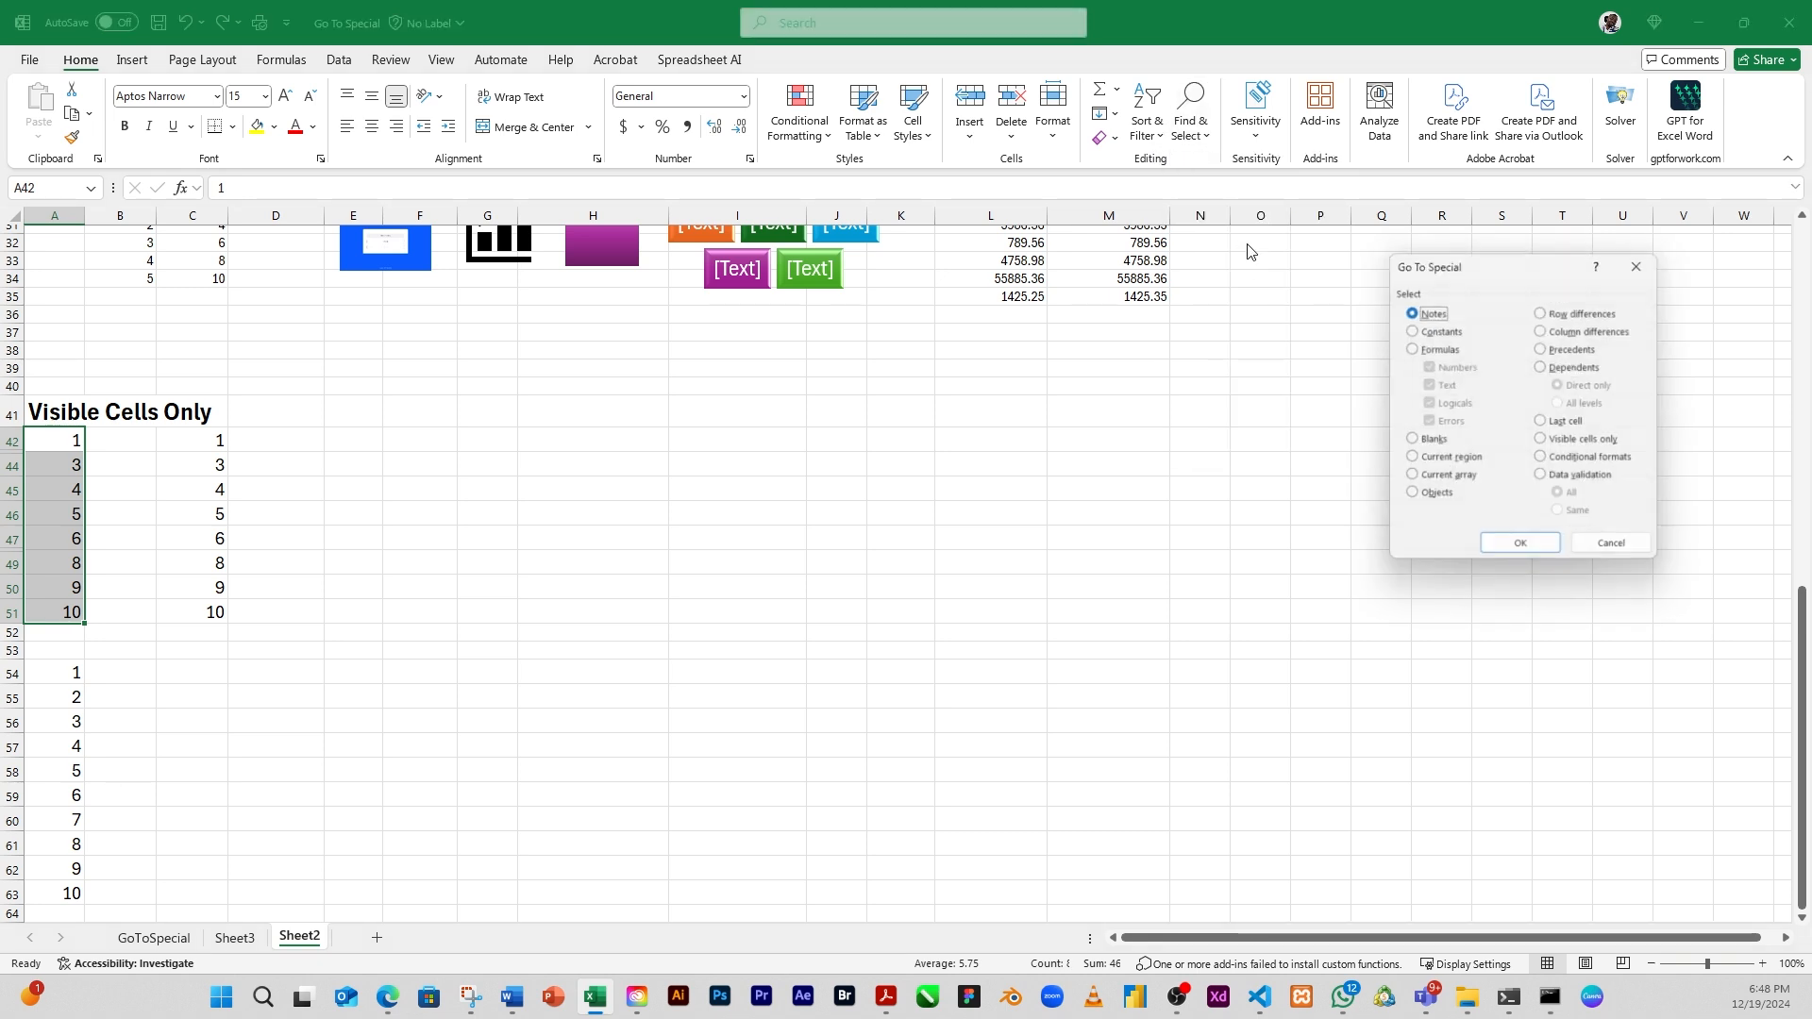
left_click(1543, 441)
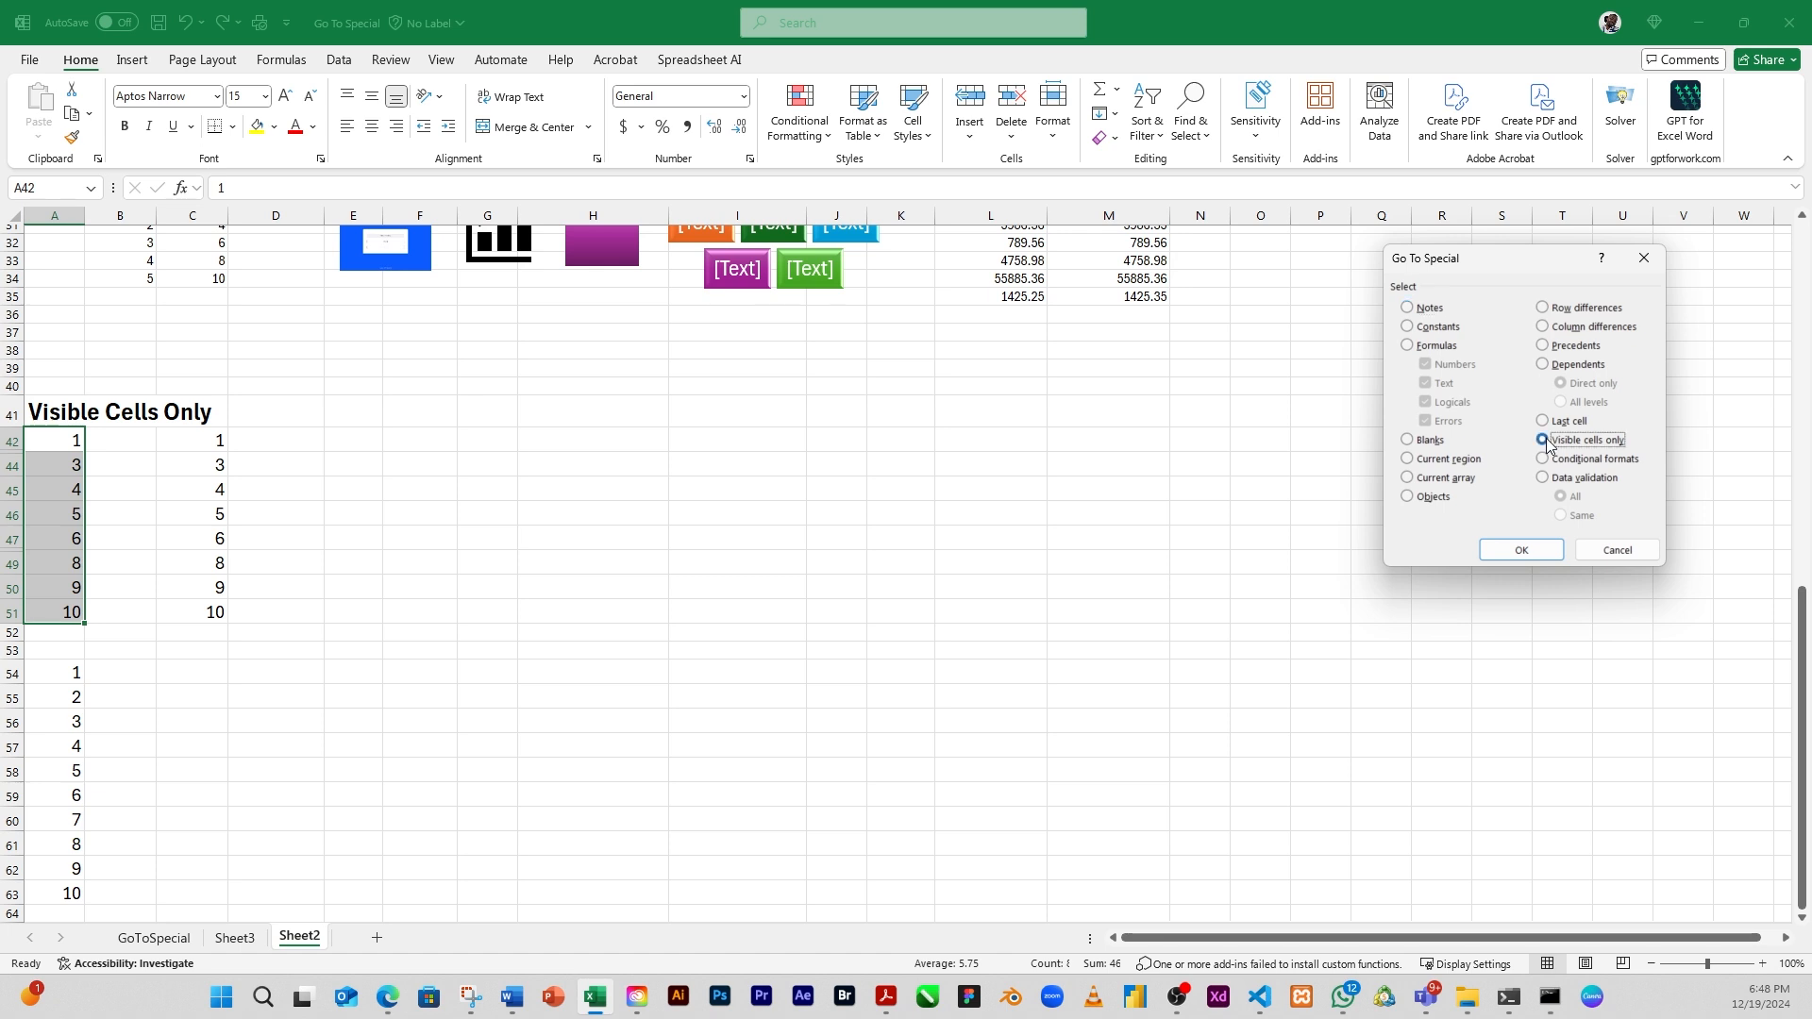
left_click(1518, 553)
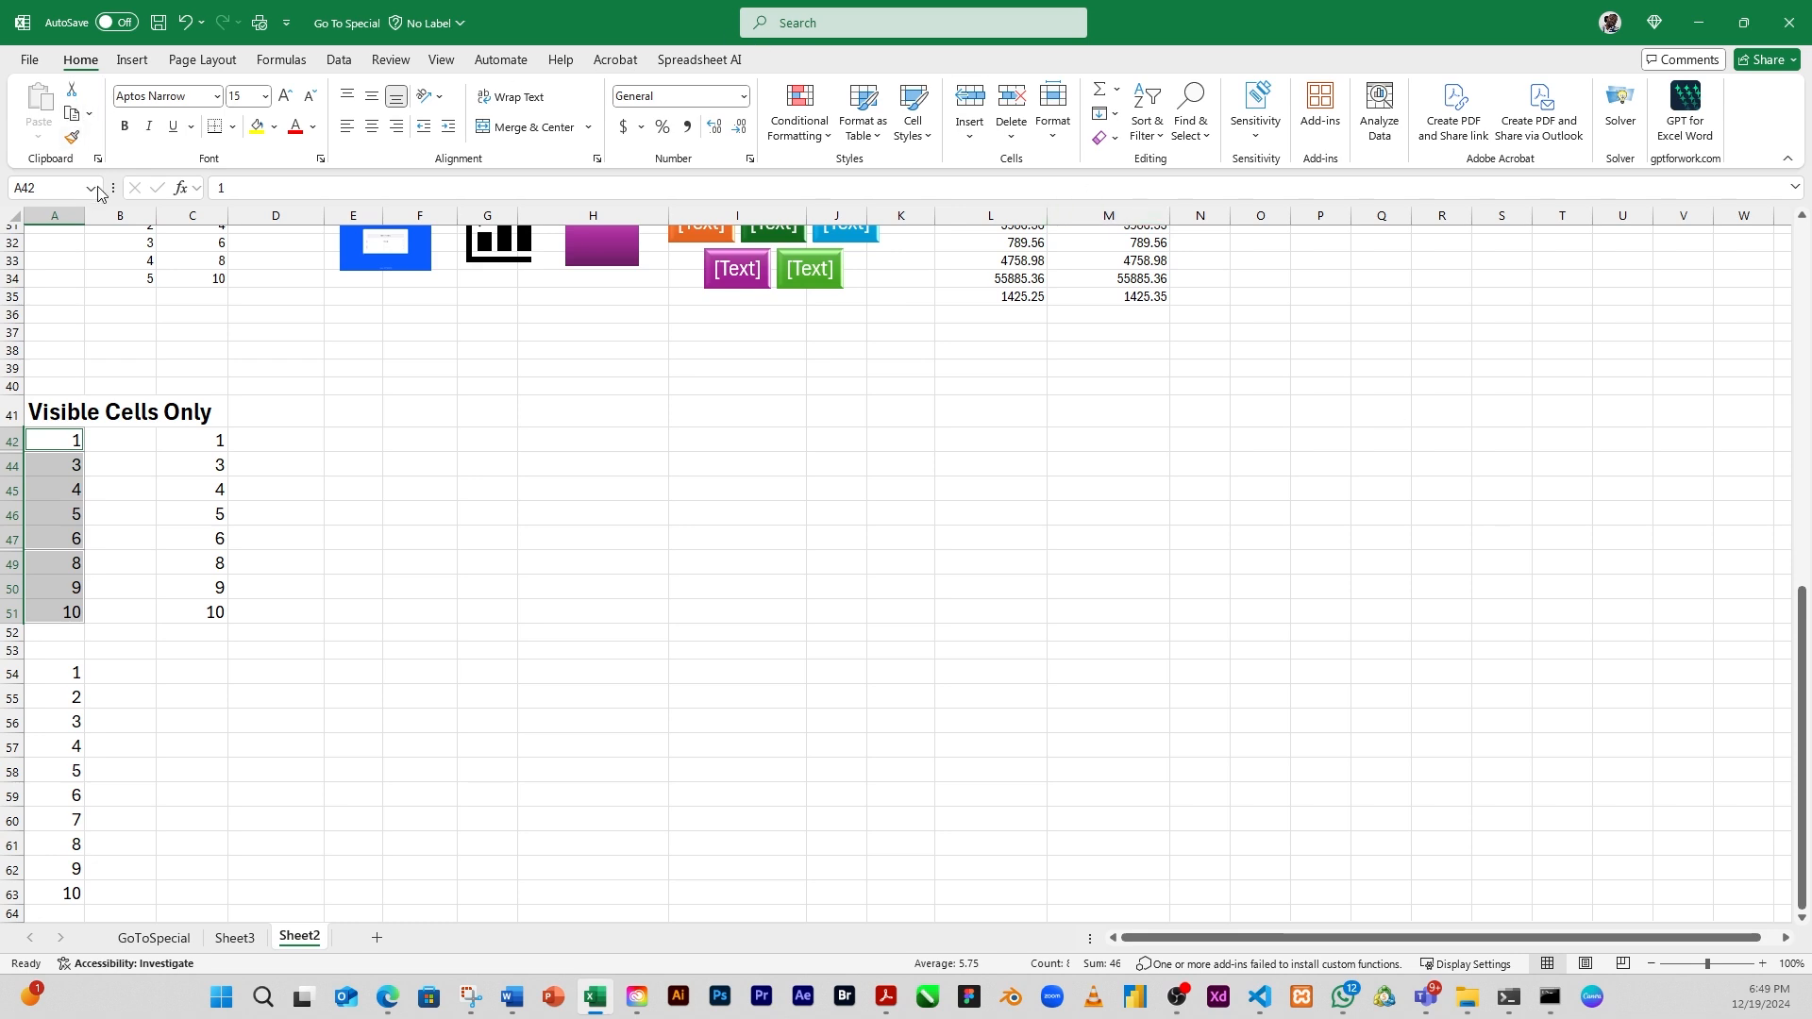
Copy the selected visible cells and paste them starting at D54, beside the lower pasted list
left_click(72, 116)
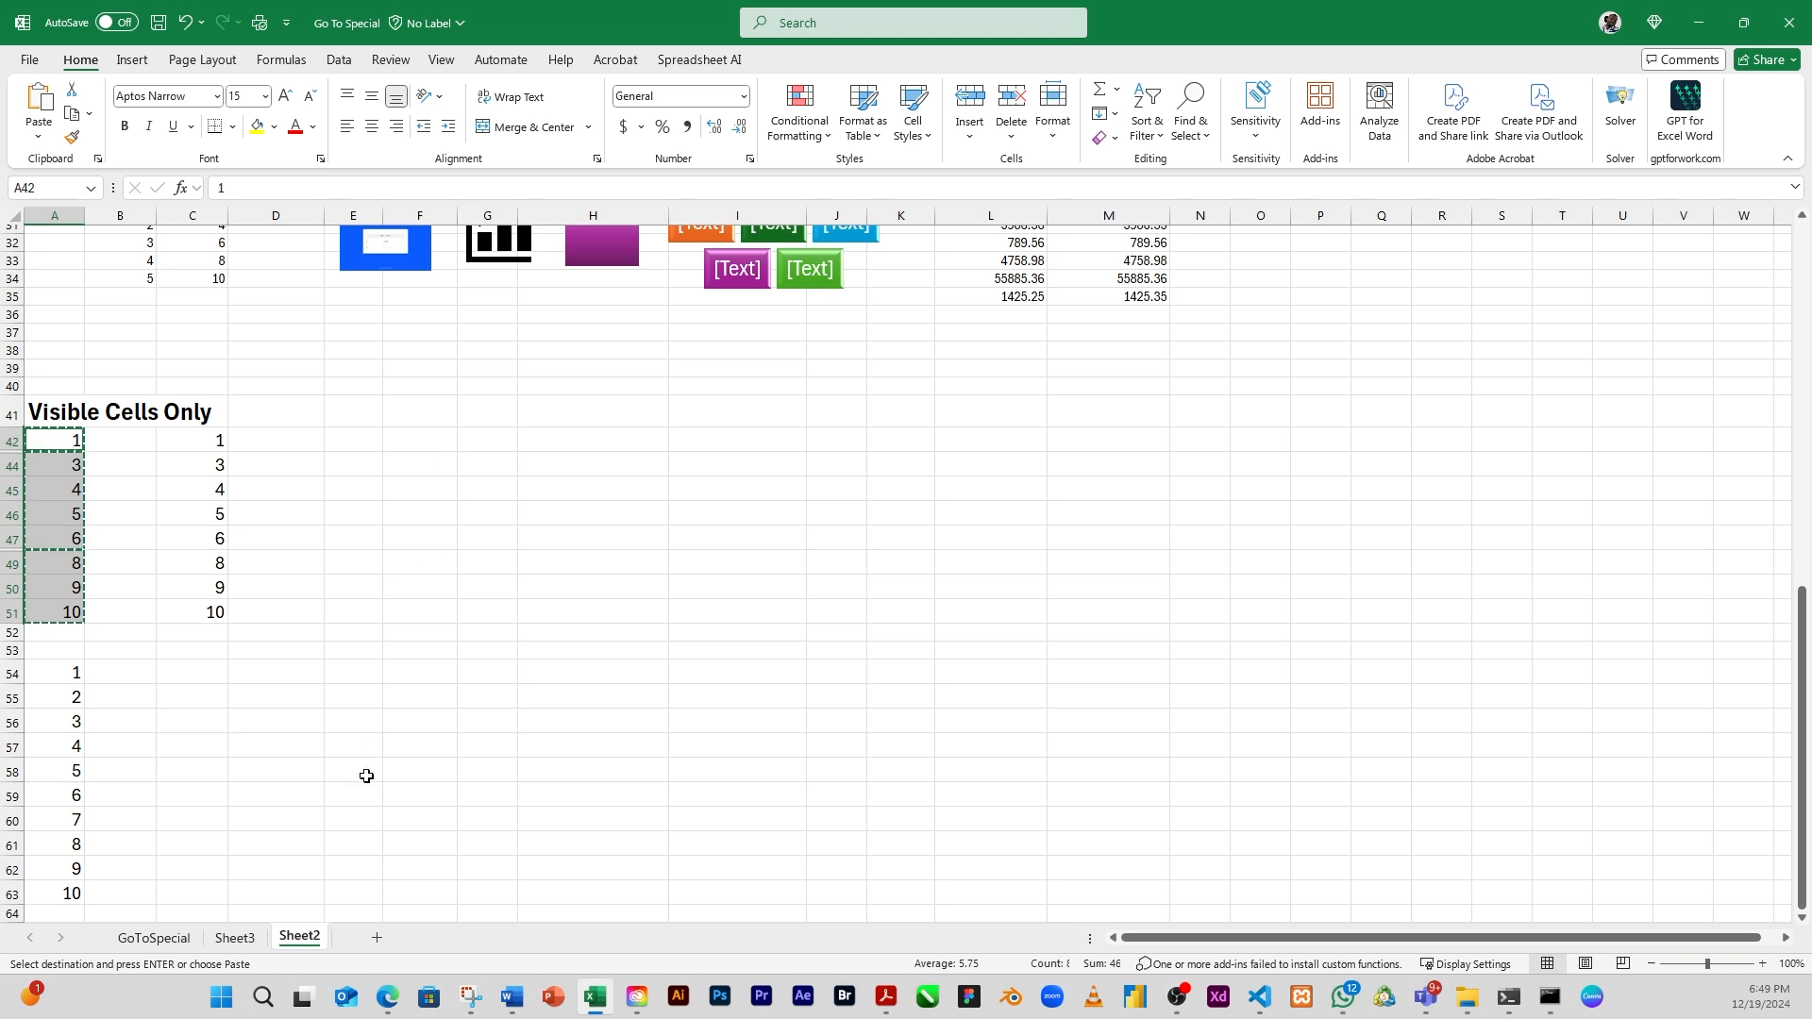
left_click(287, 678)
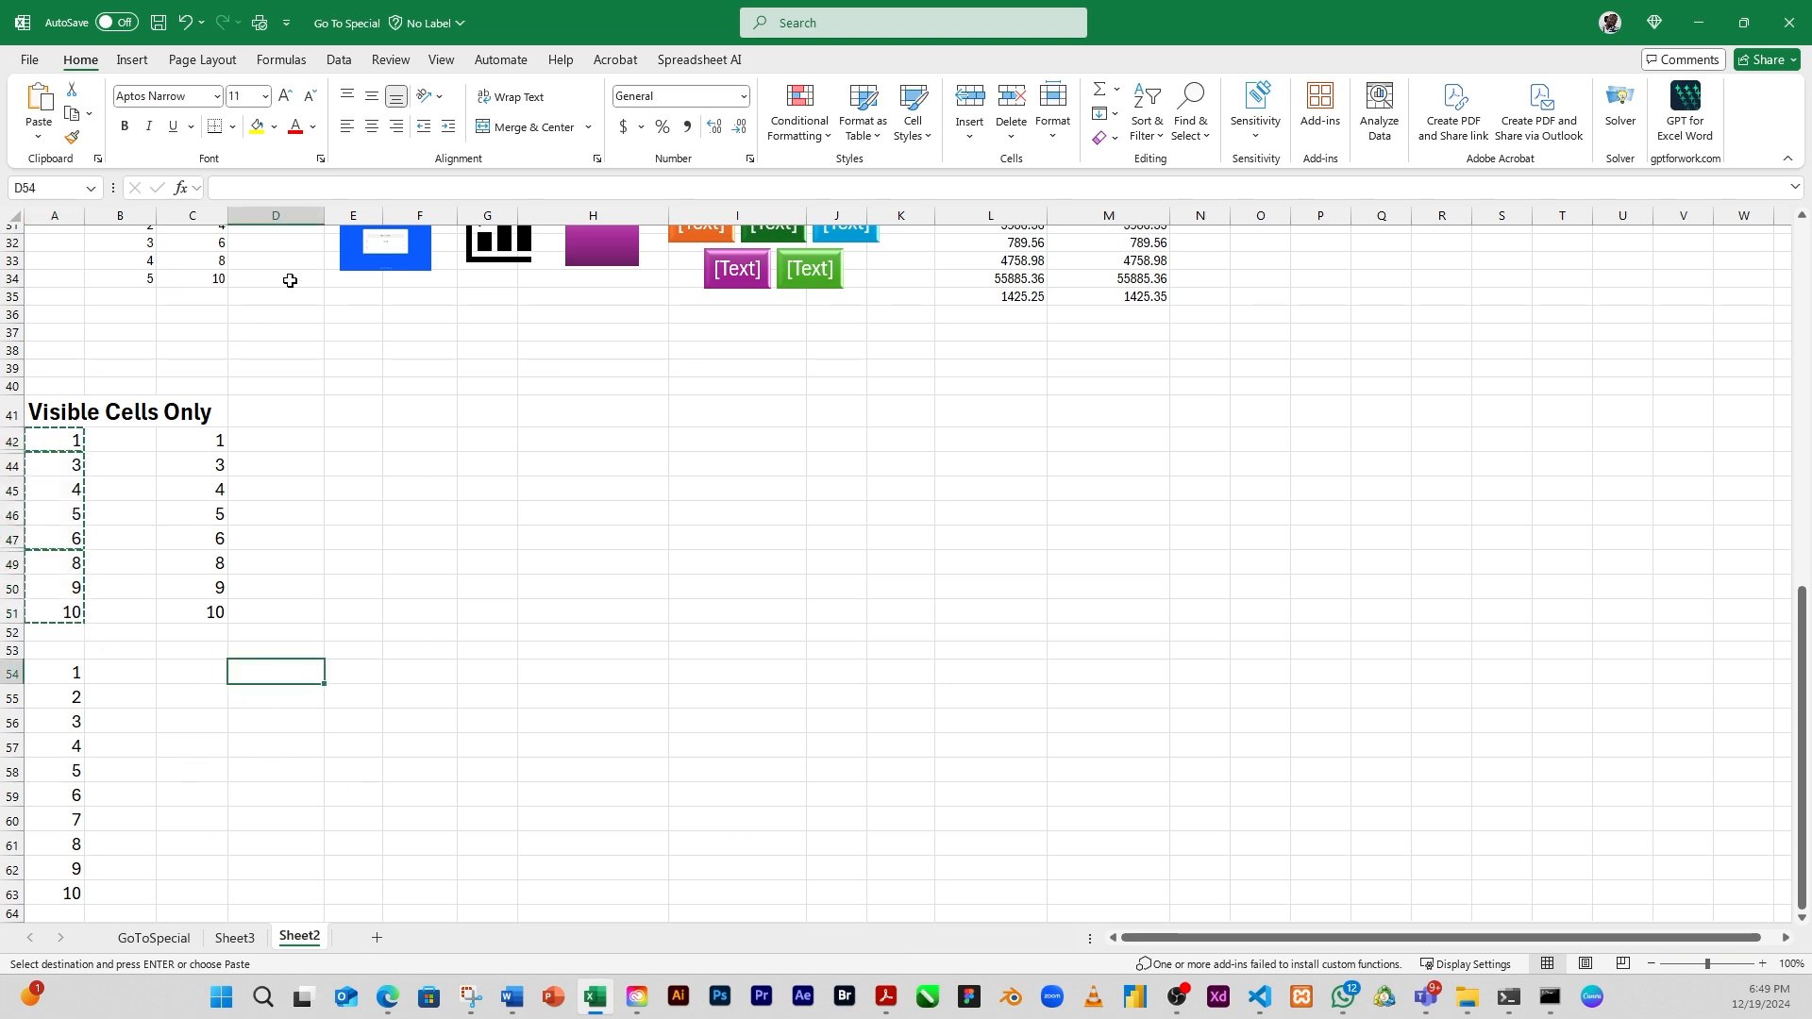
left_click(38, 108)
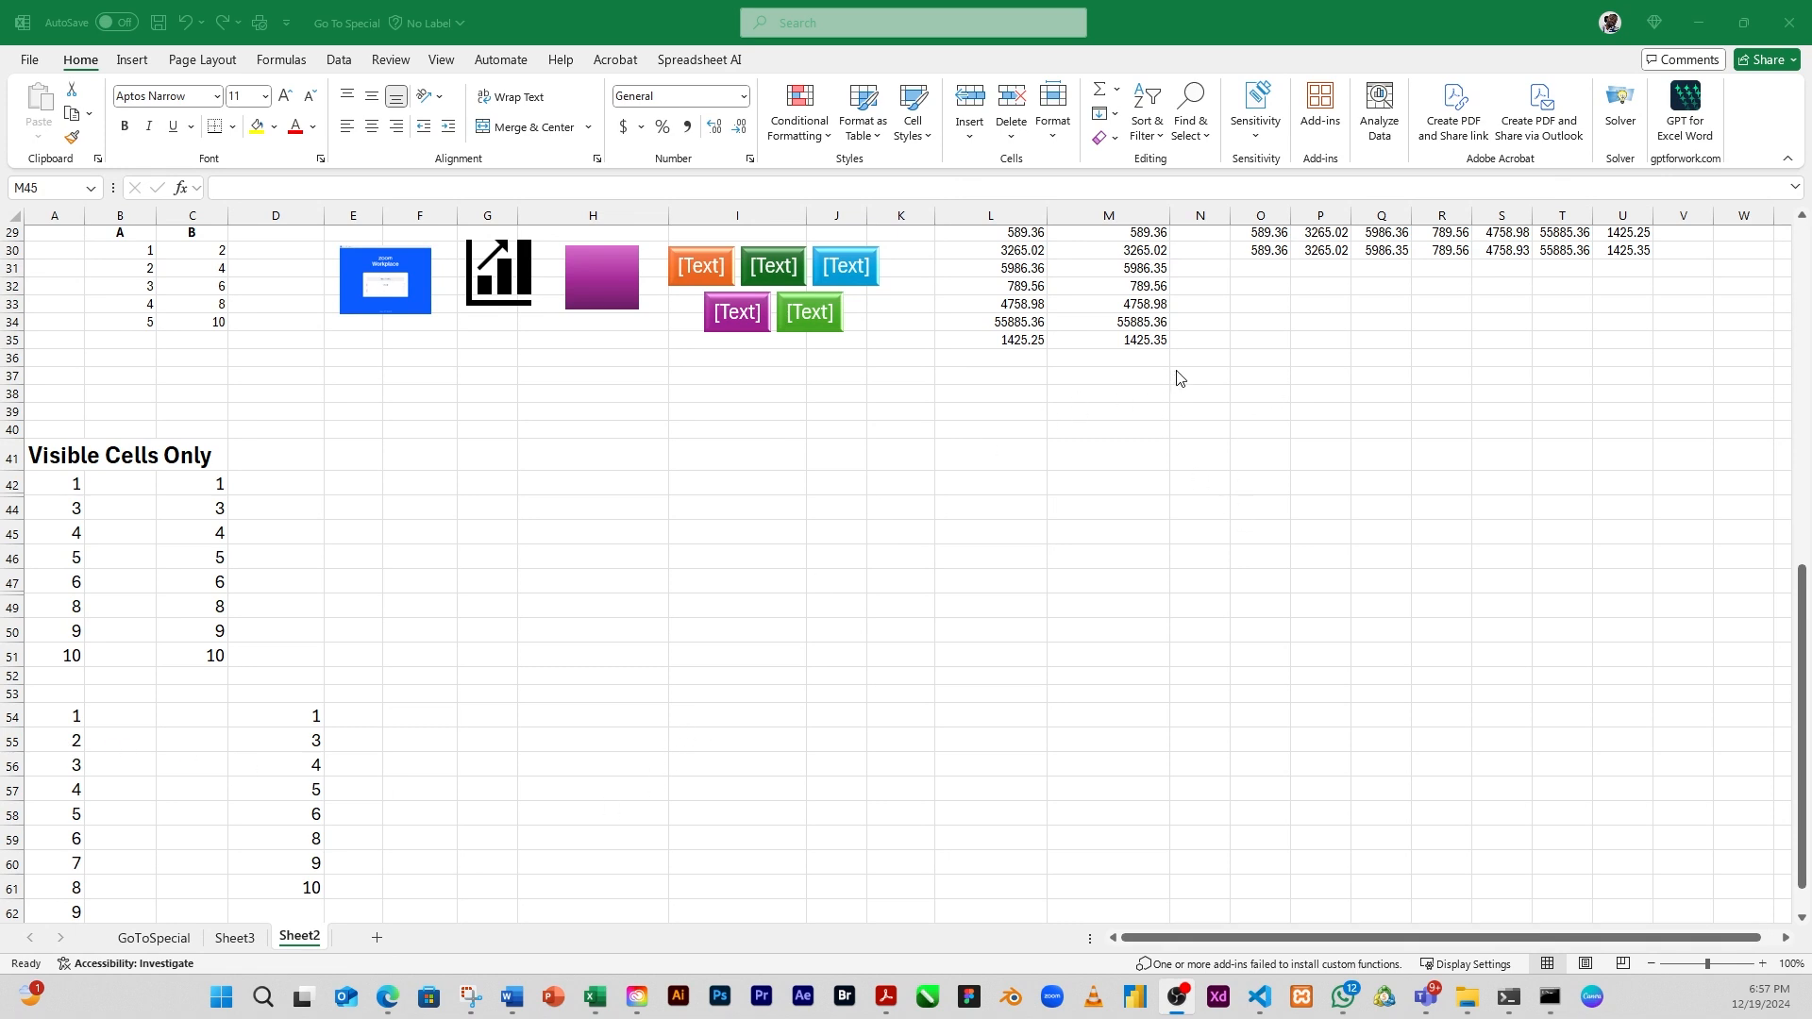
left_click(1208, 141)
left_click(1206, 141)
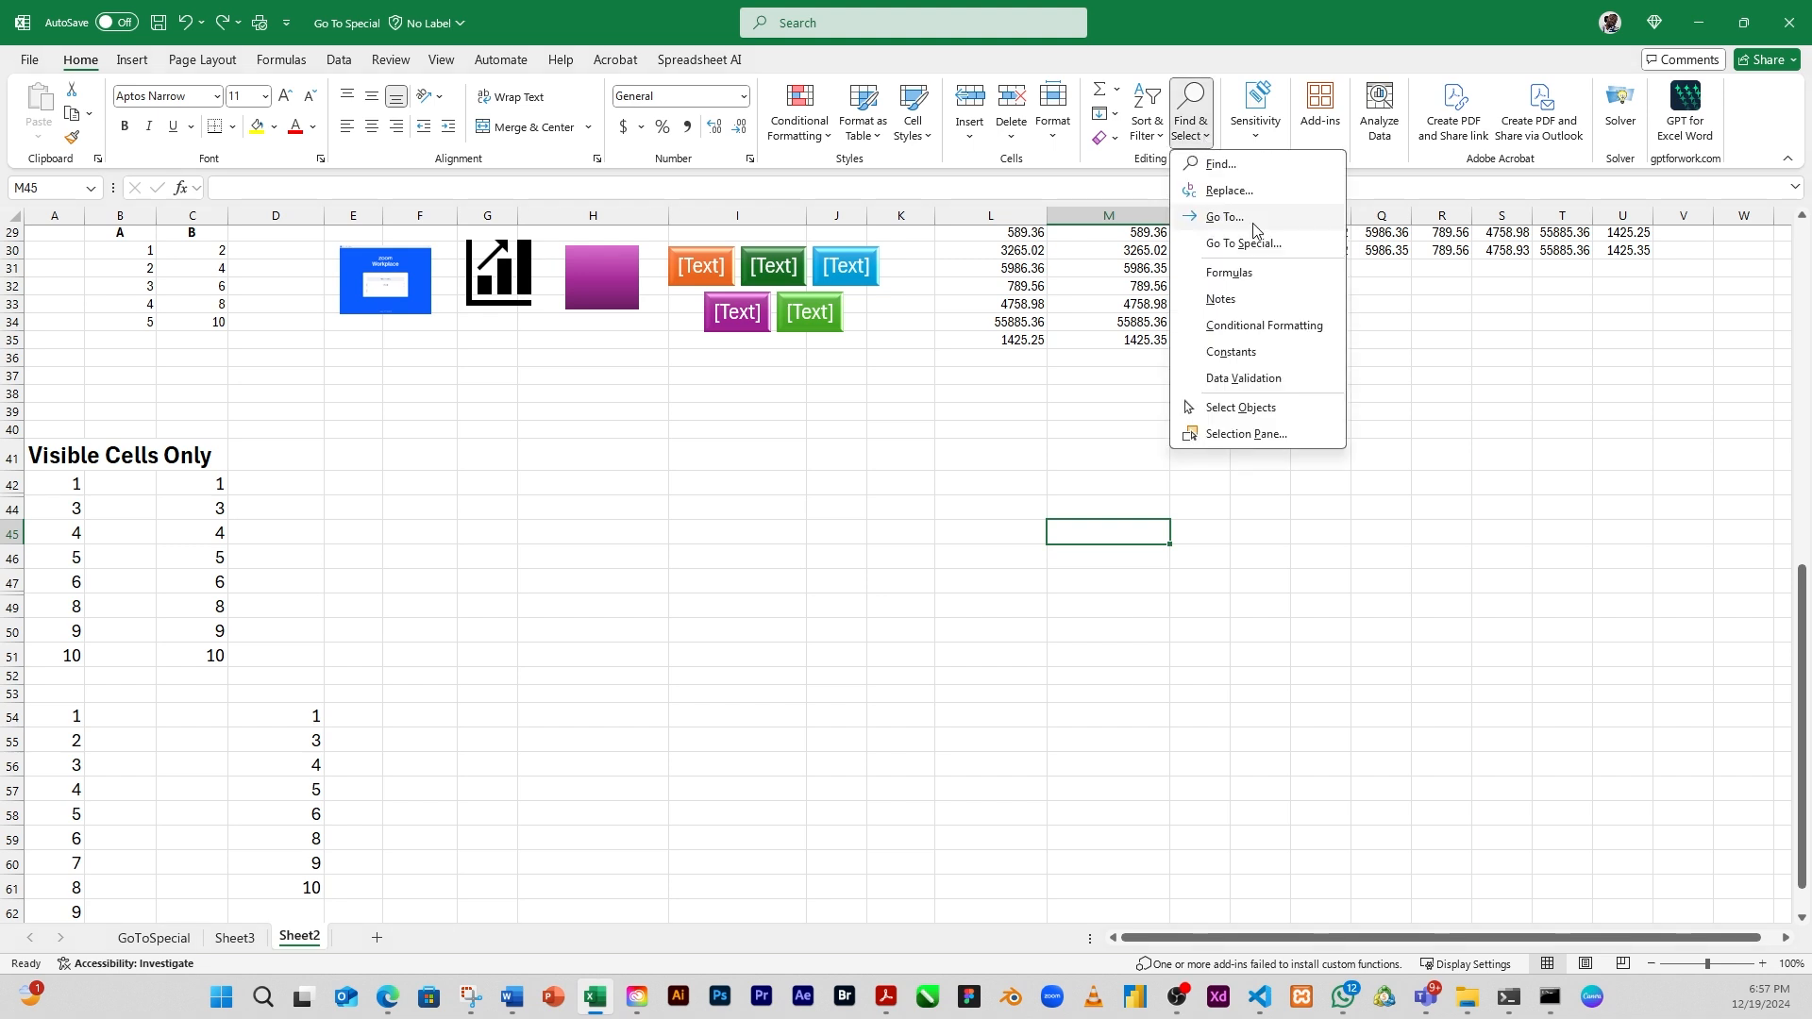
left_click(1274, 249)
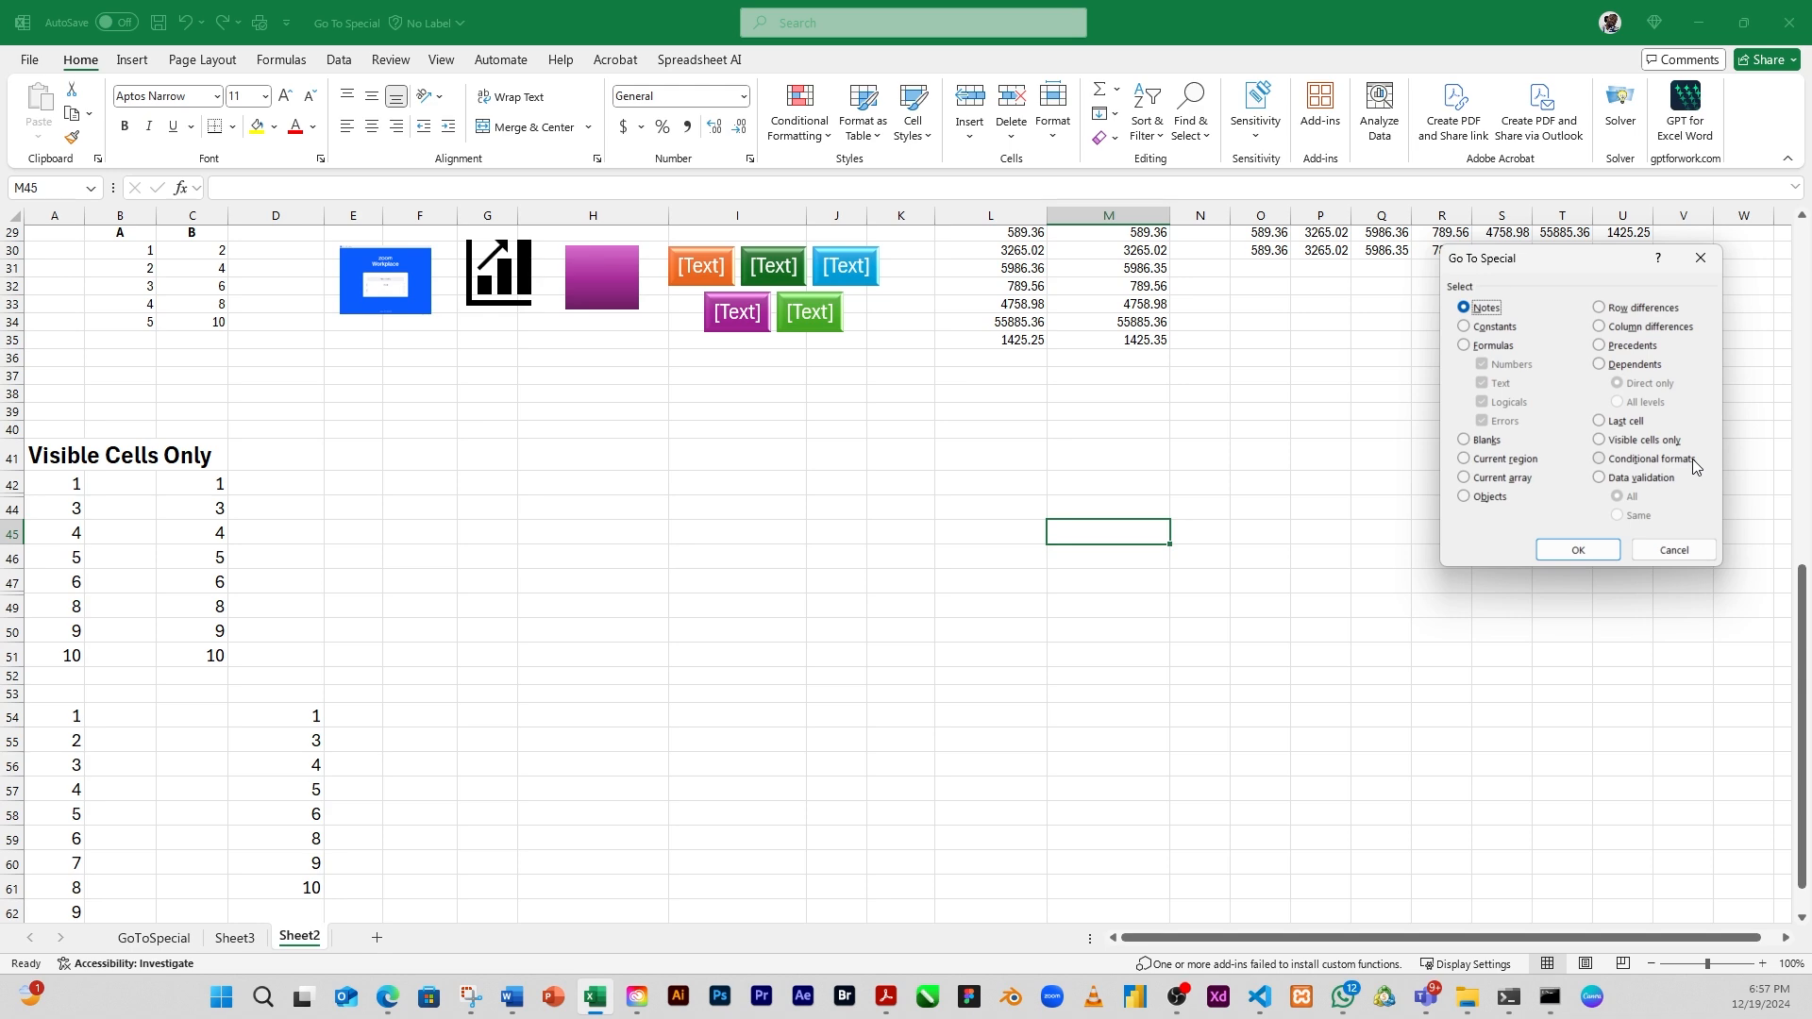
left_click(1671, 552)
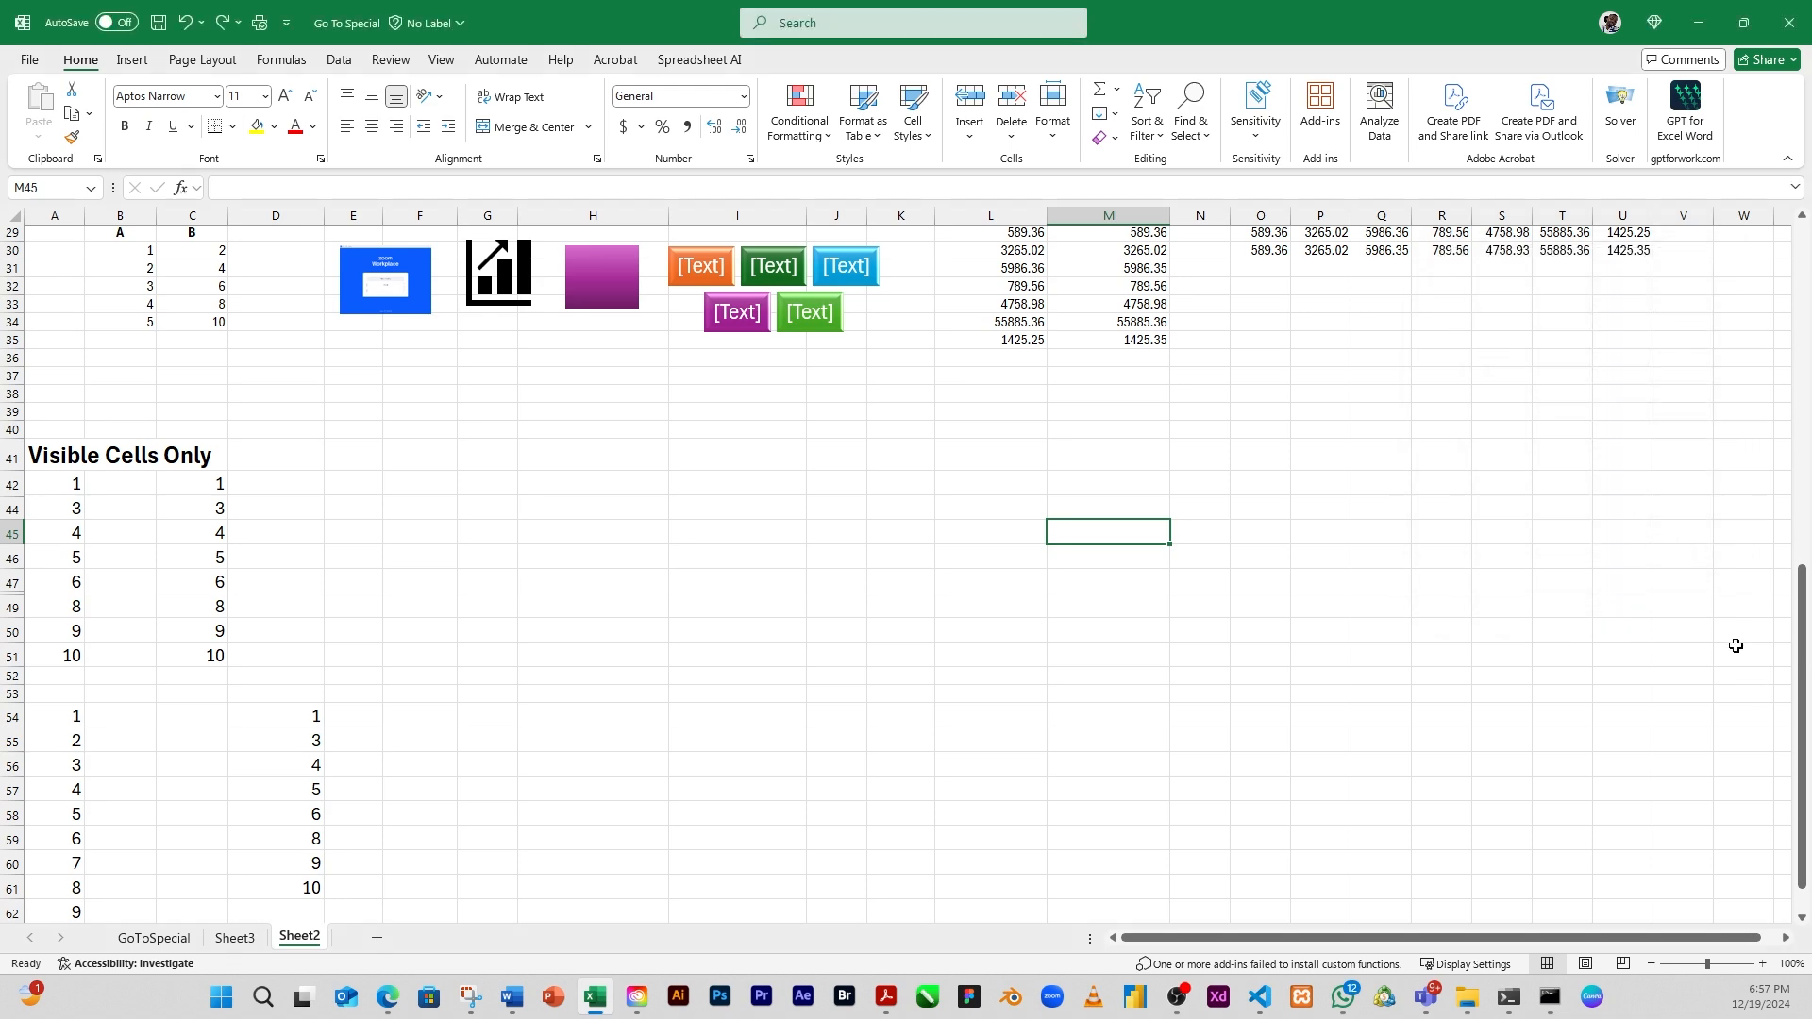
Highlight Loyalty Reward cells P2:P21 equal to "Qualified" with Yellow Fill with Dark Yellow Text using an Equal To conditional formatting rule
left_click_drag(1802, 640, 1792, 287)
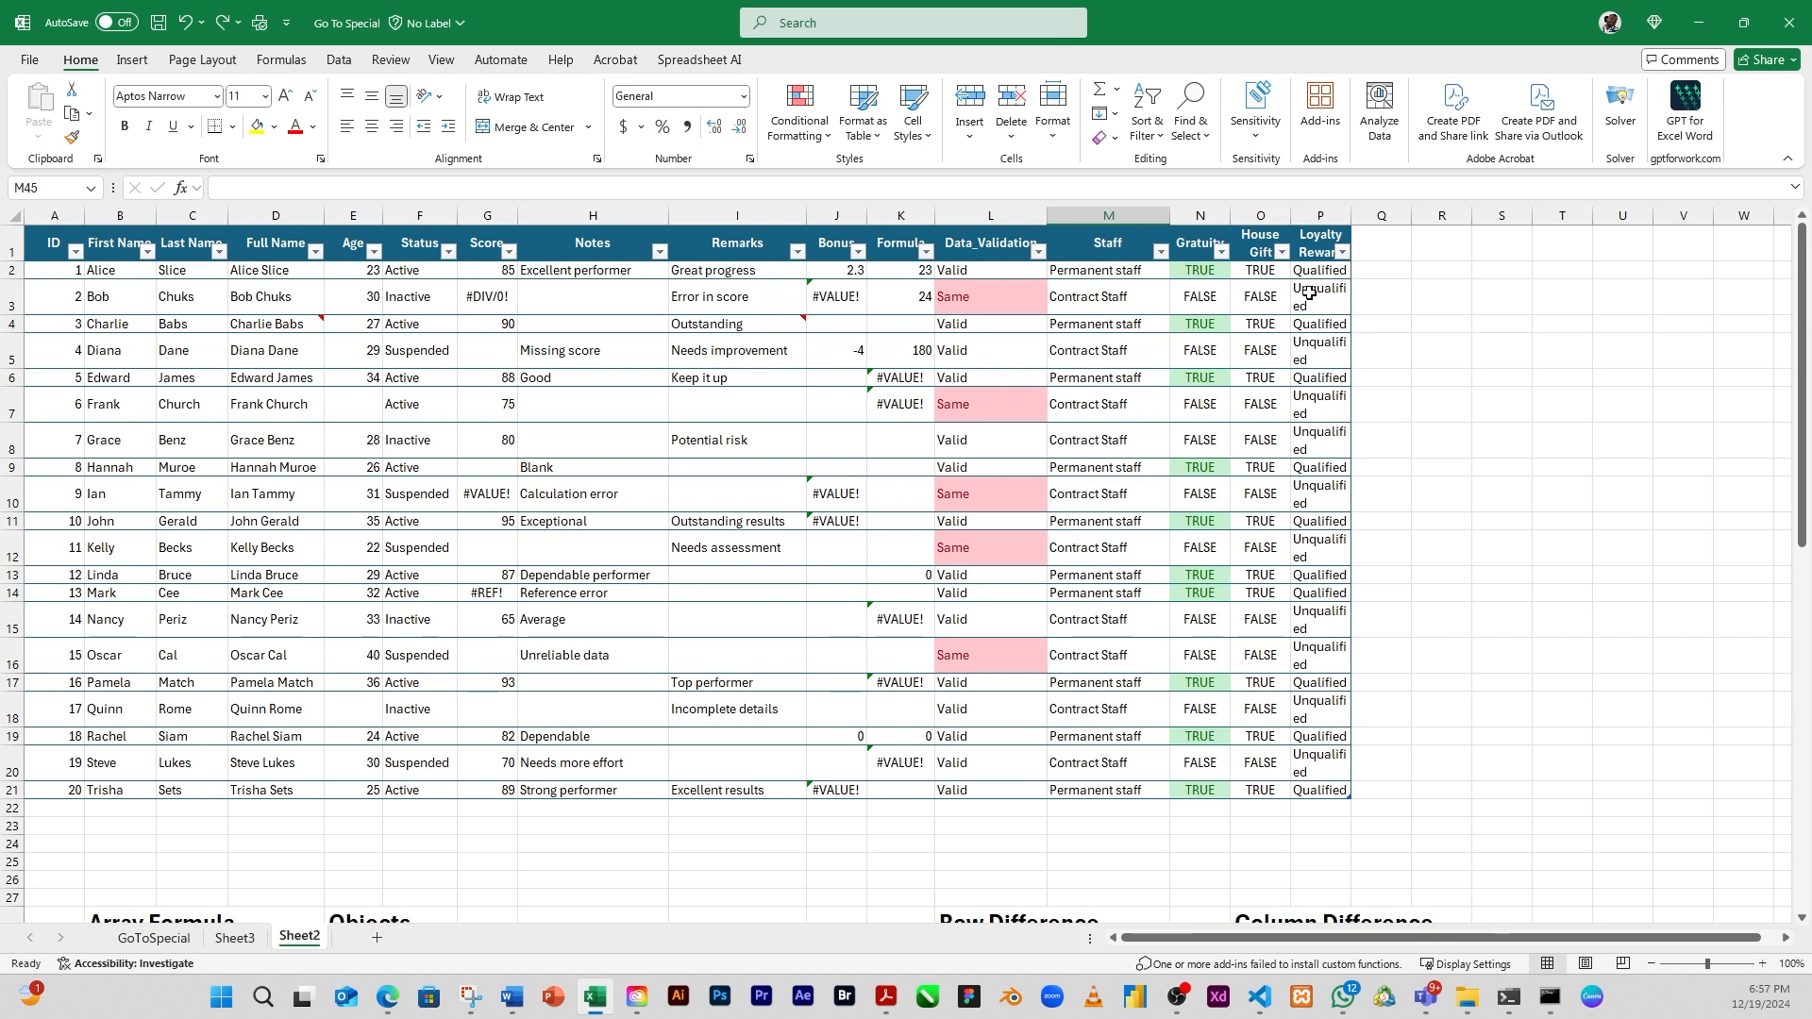
left_click_drag(1319, 273, 1315, 791)
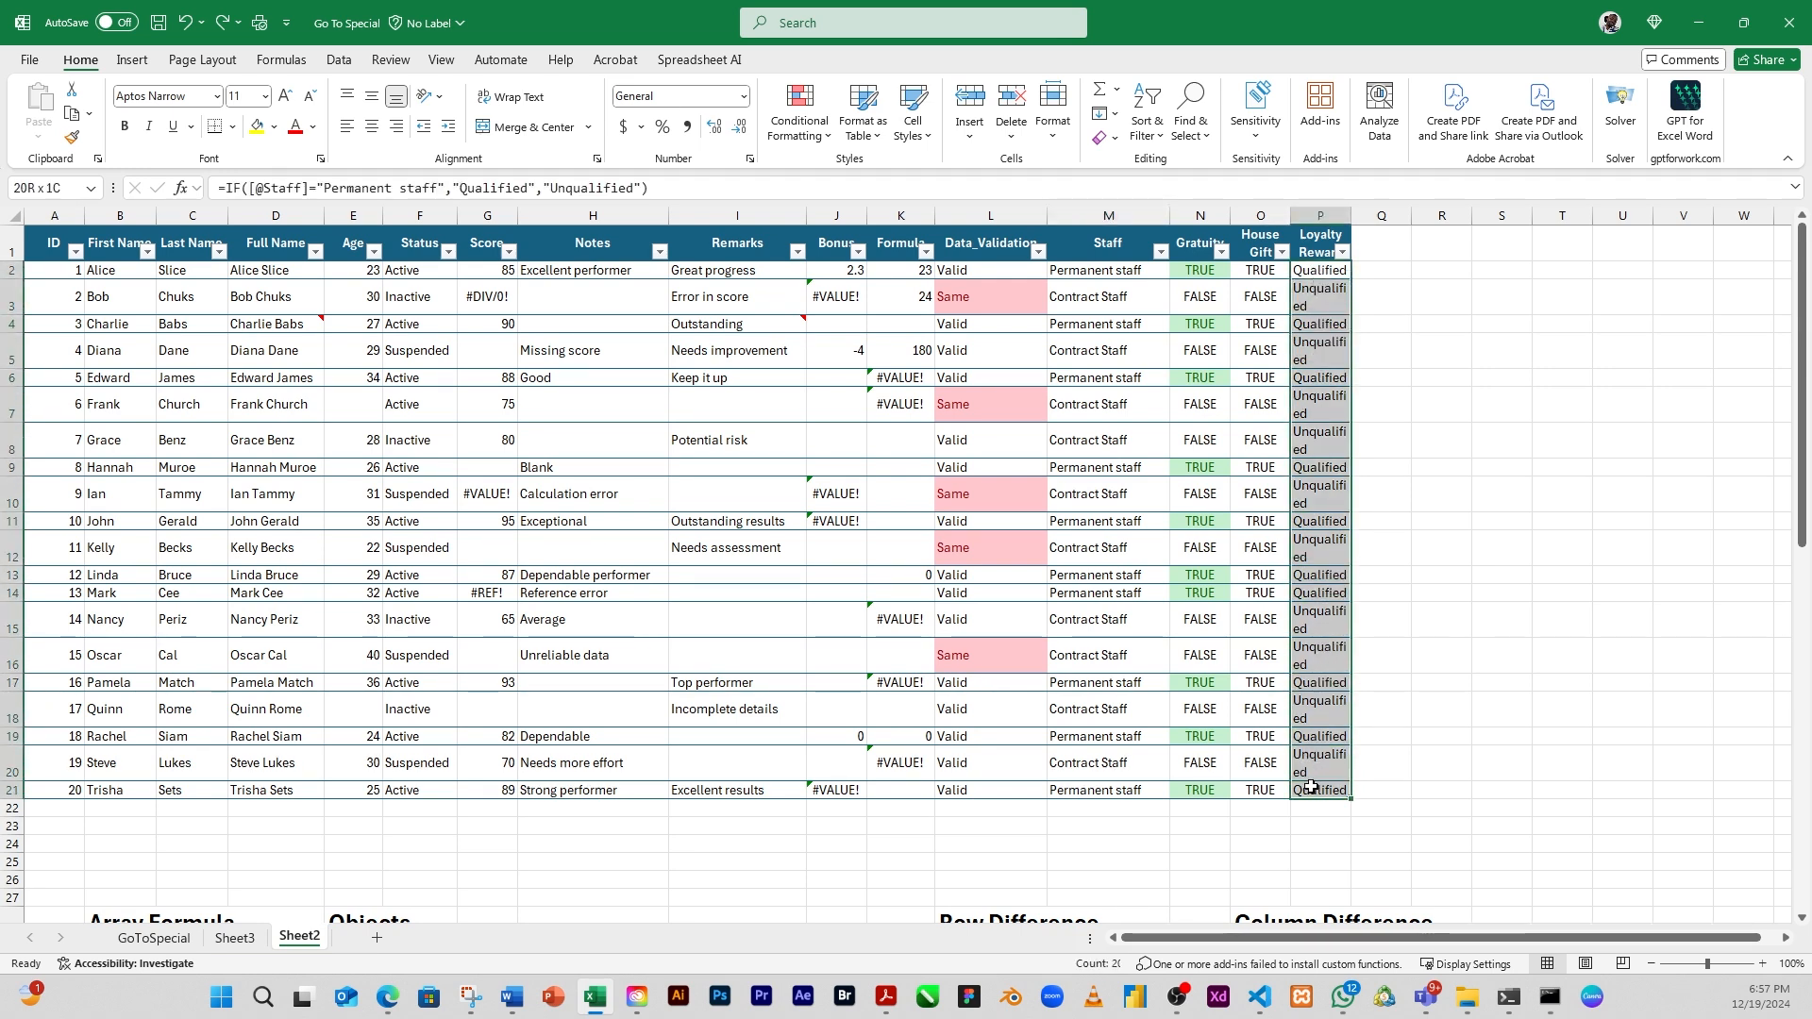
left_click(822, 138)
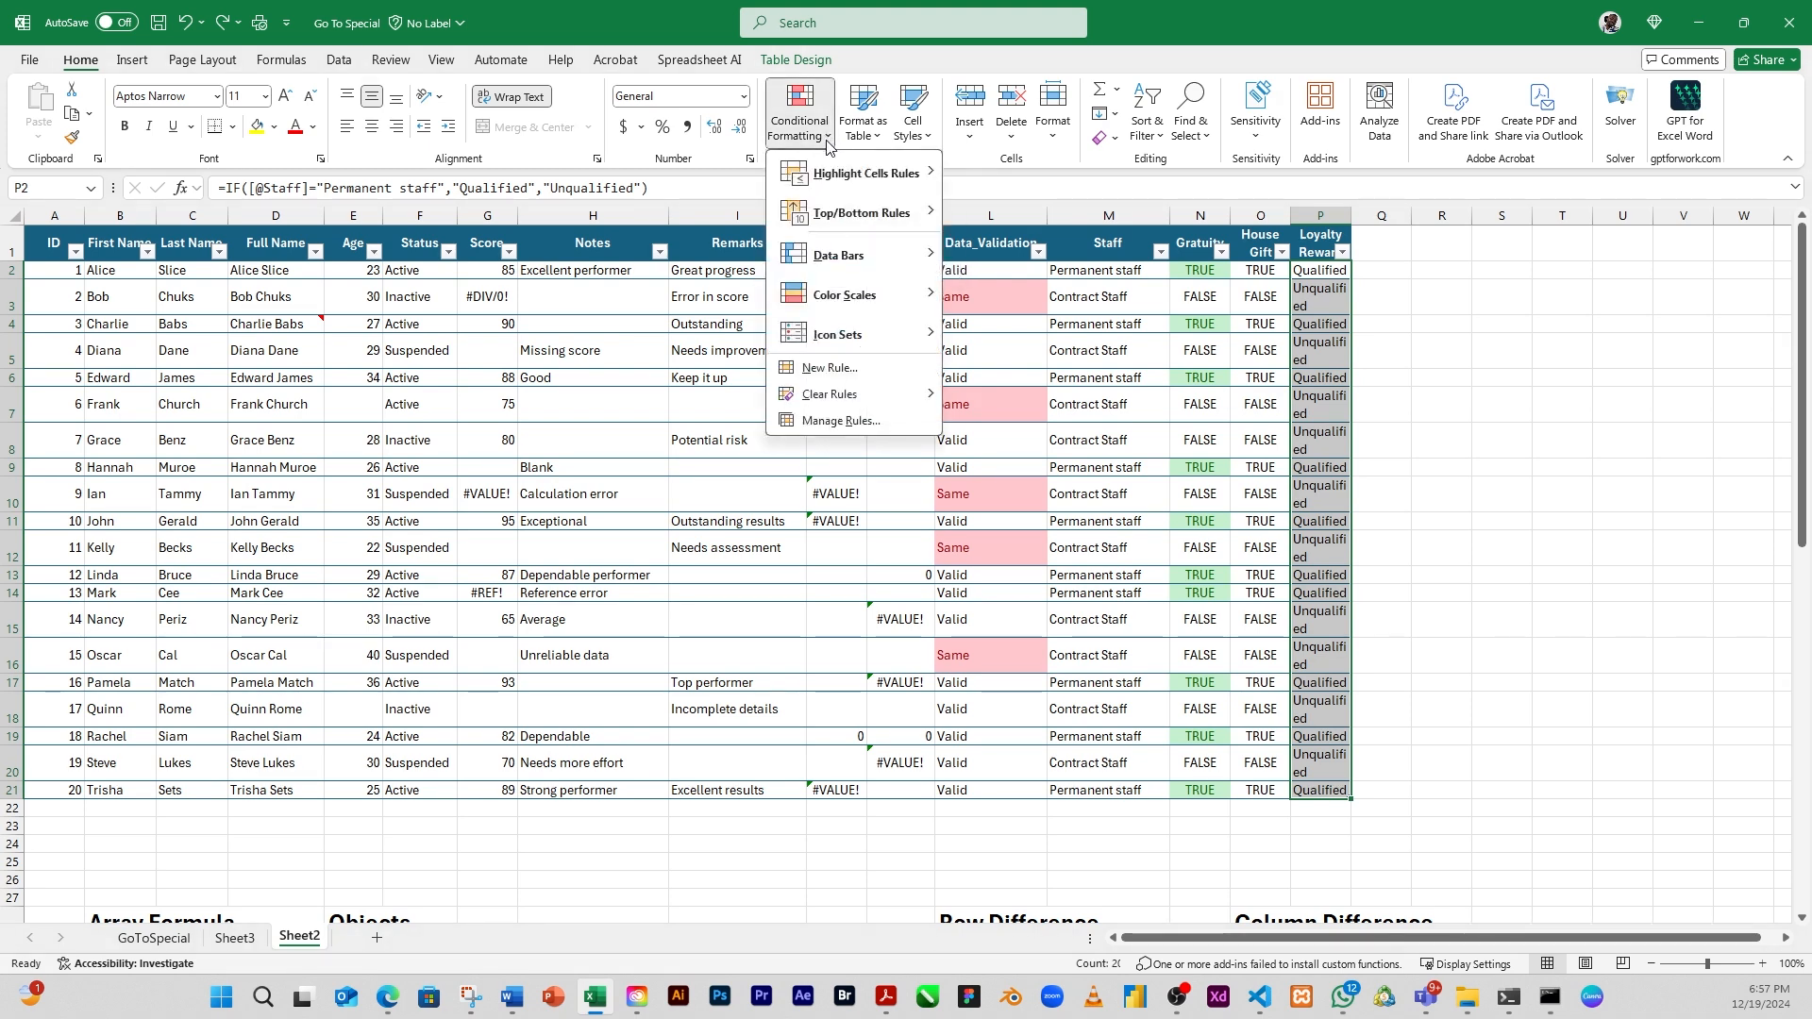
mouse_move(860, 174)
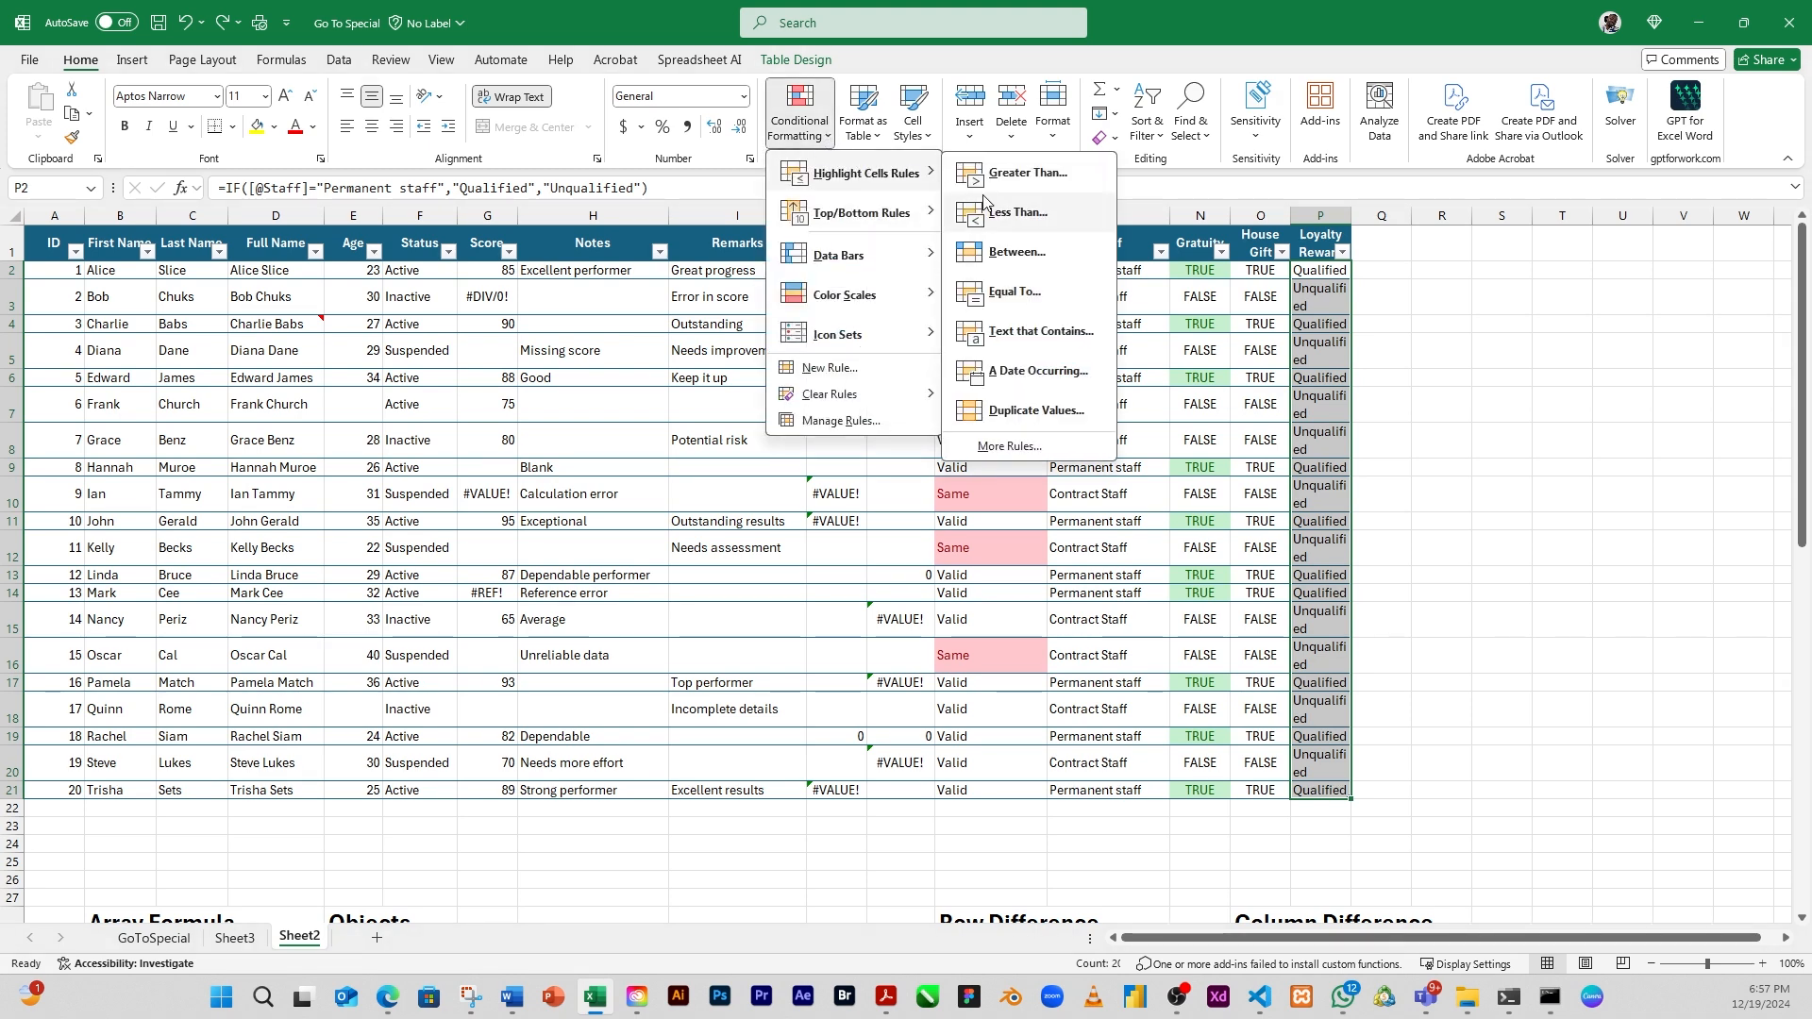
left_click(1015, 292)
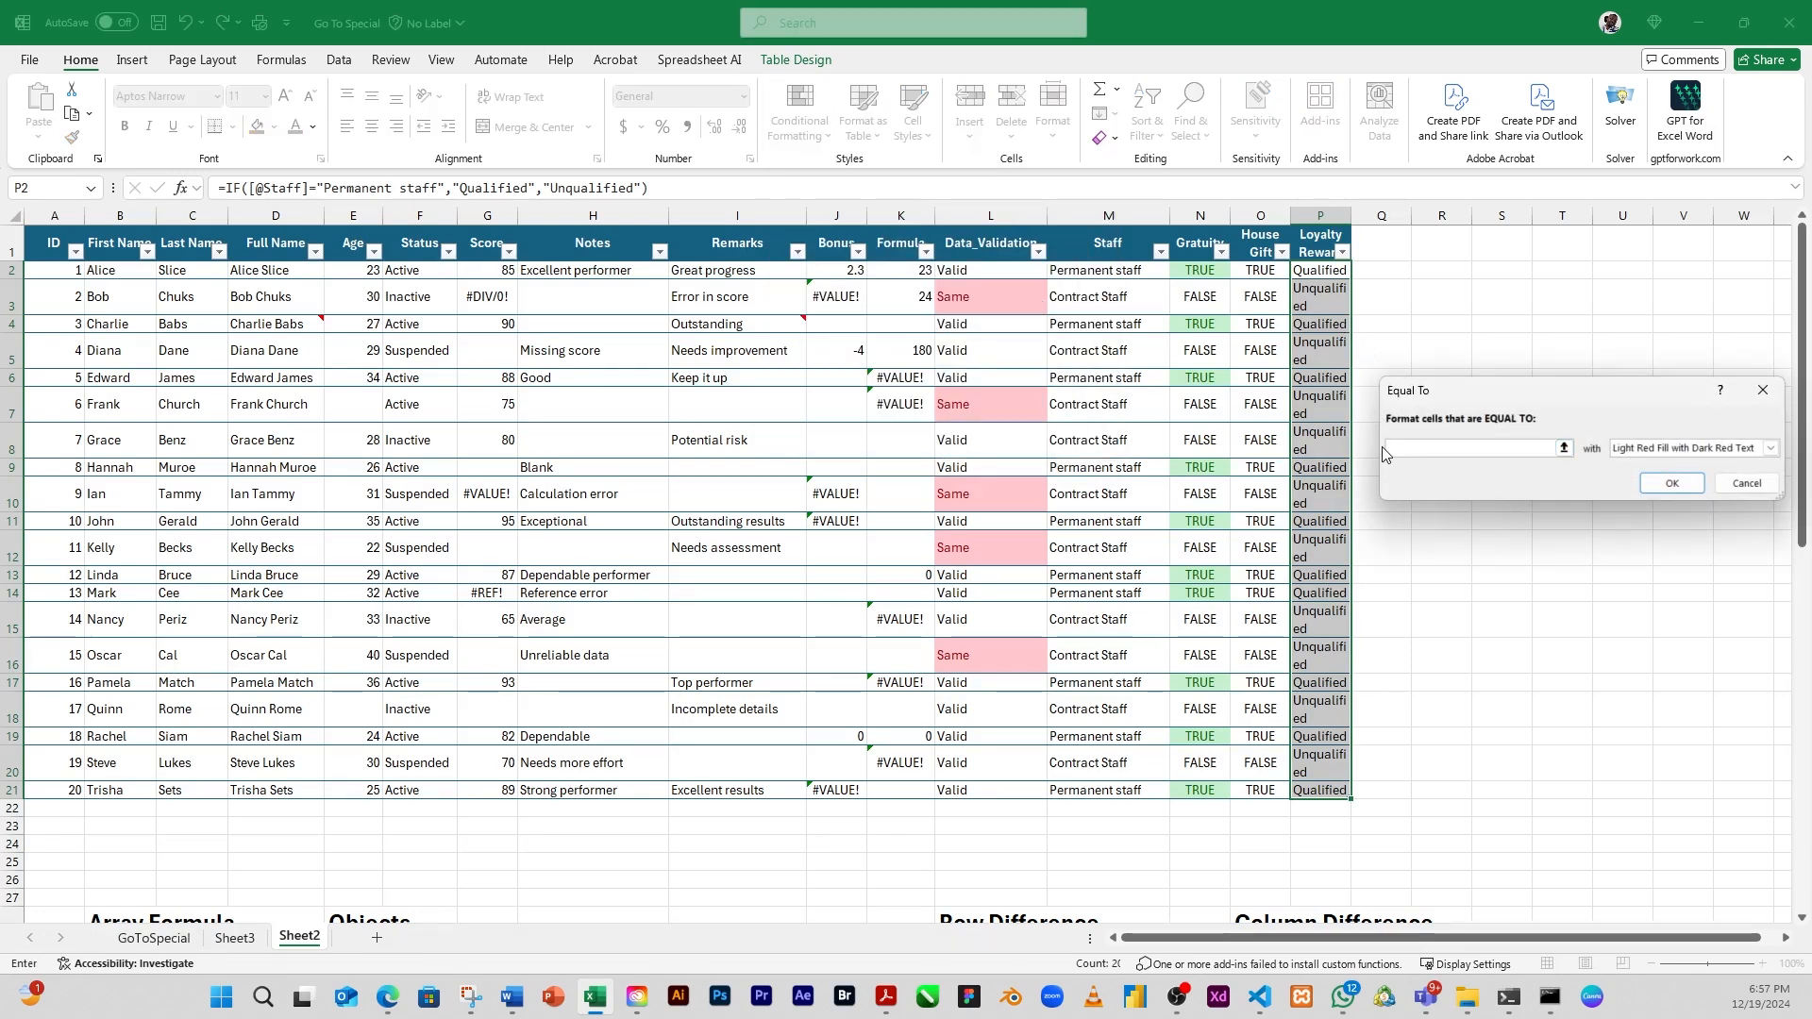
type("QUA")
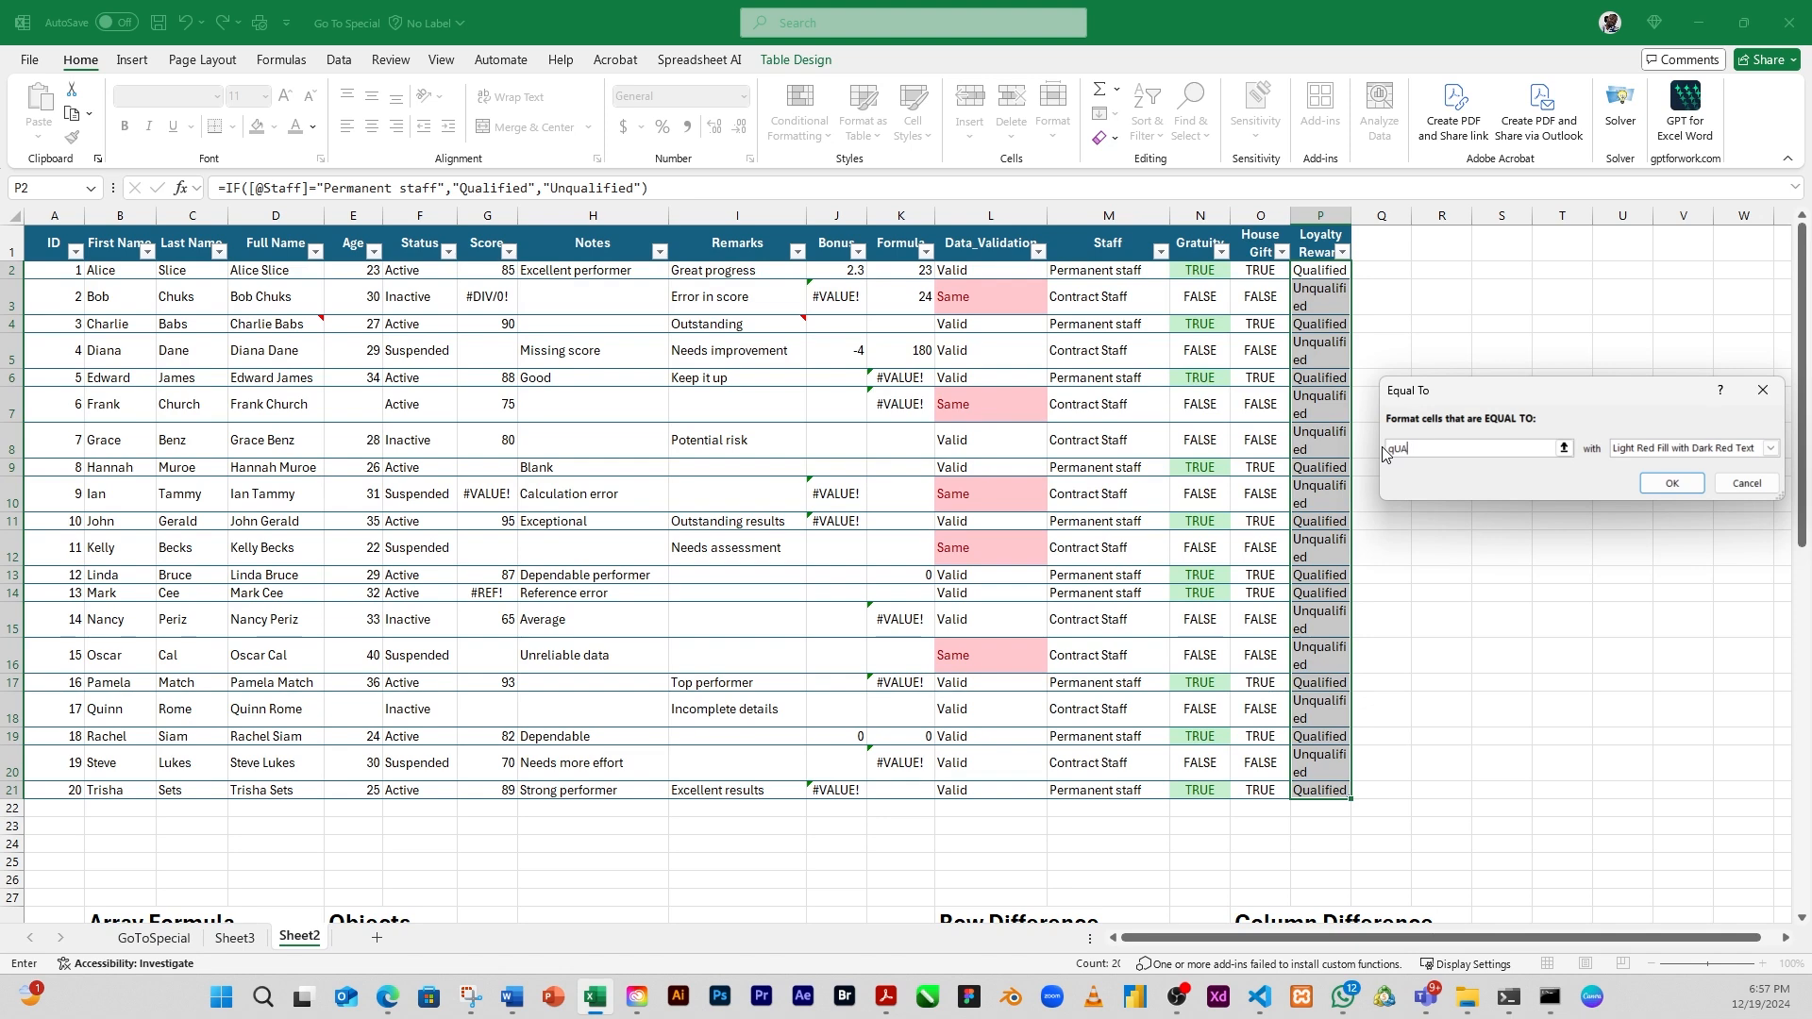
type("Qu")
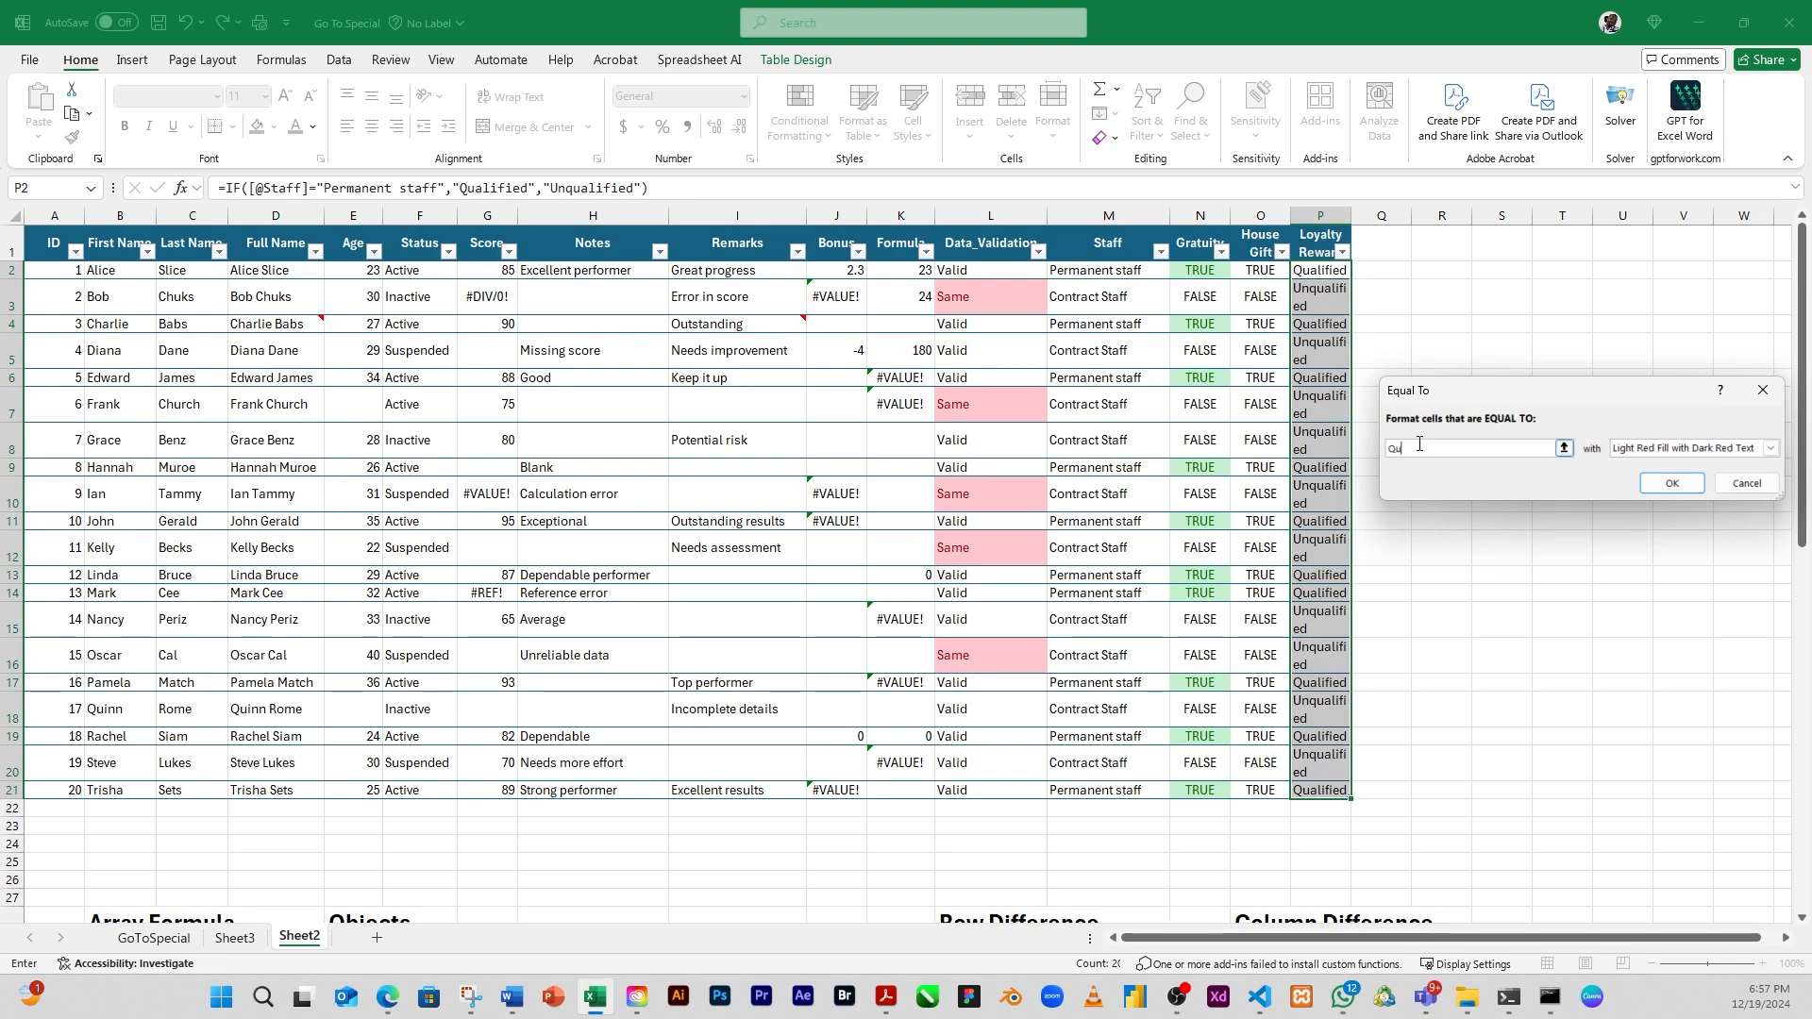
type("alified")
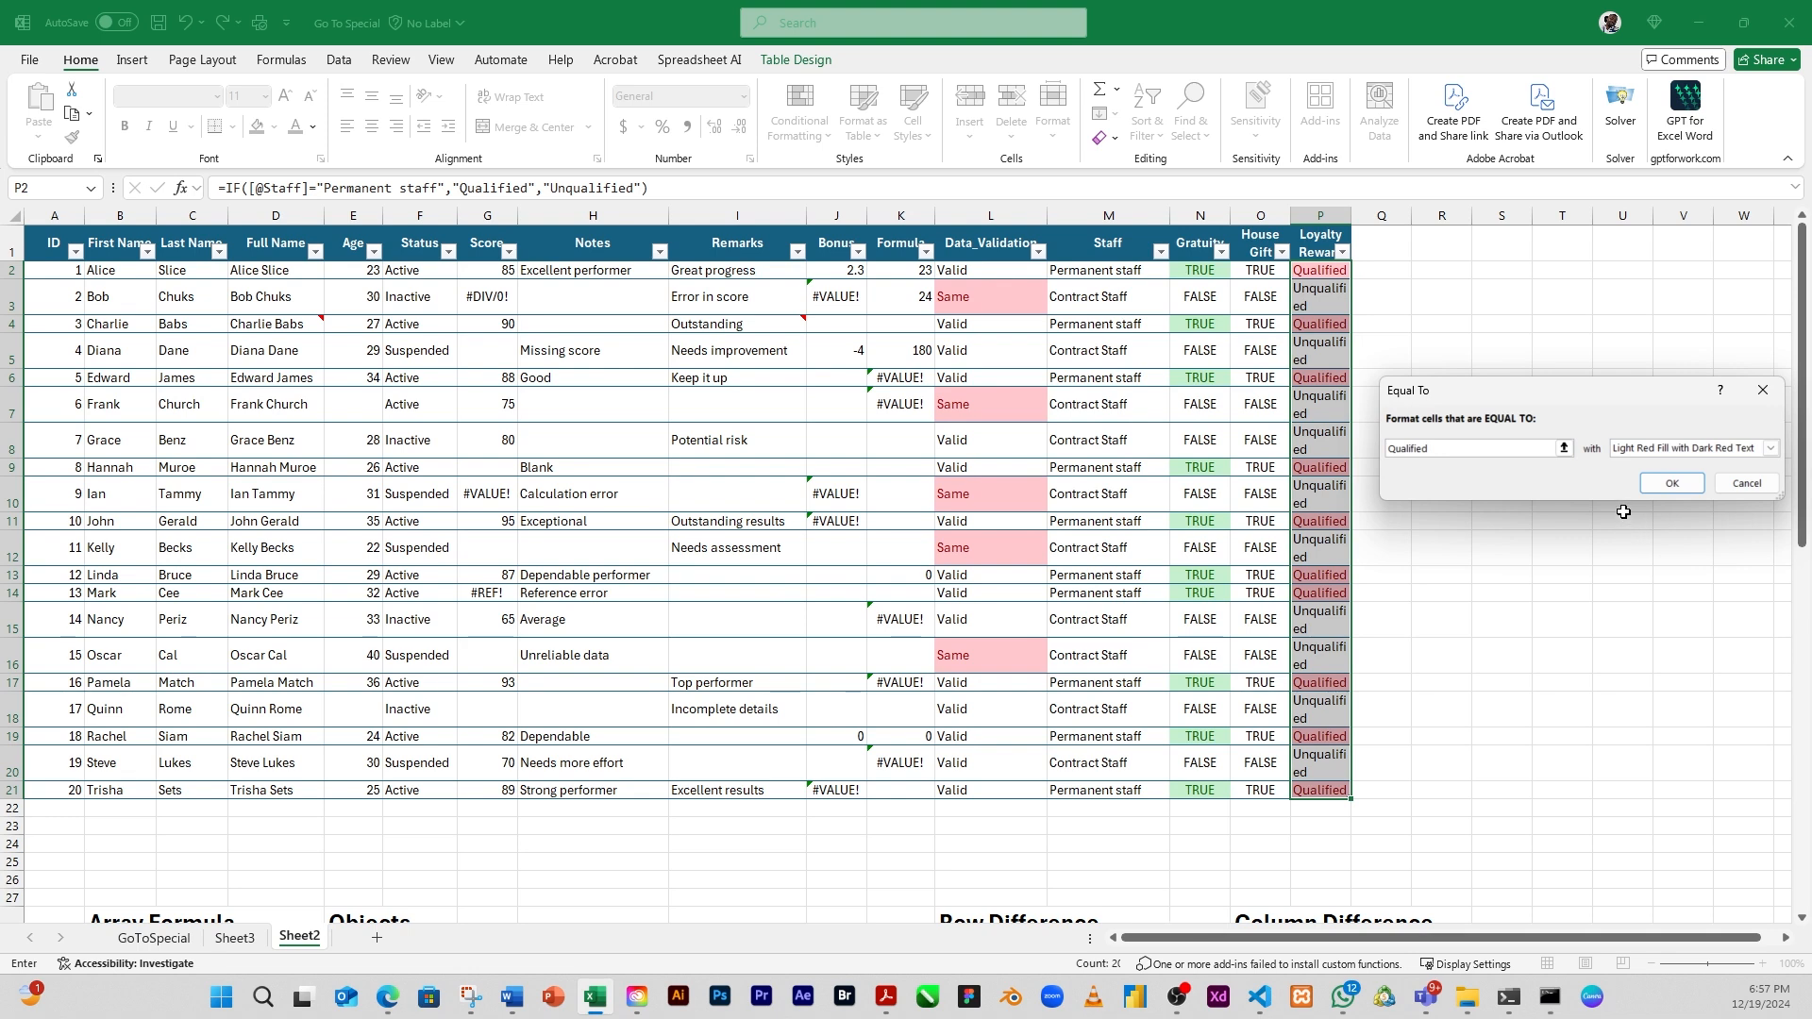
left_click(1623, 449)
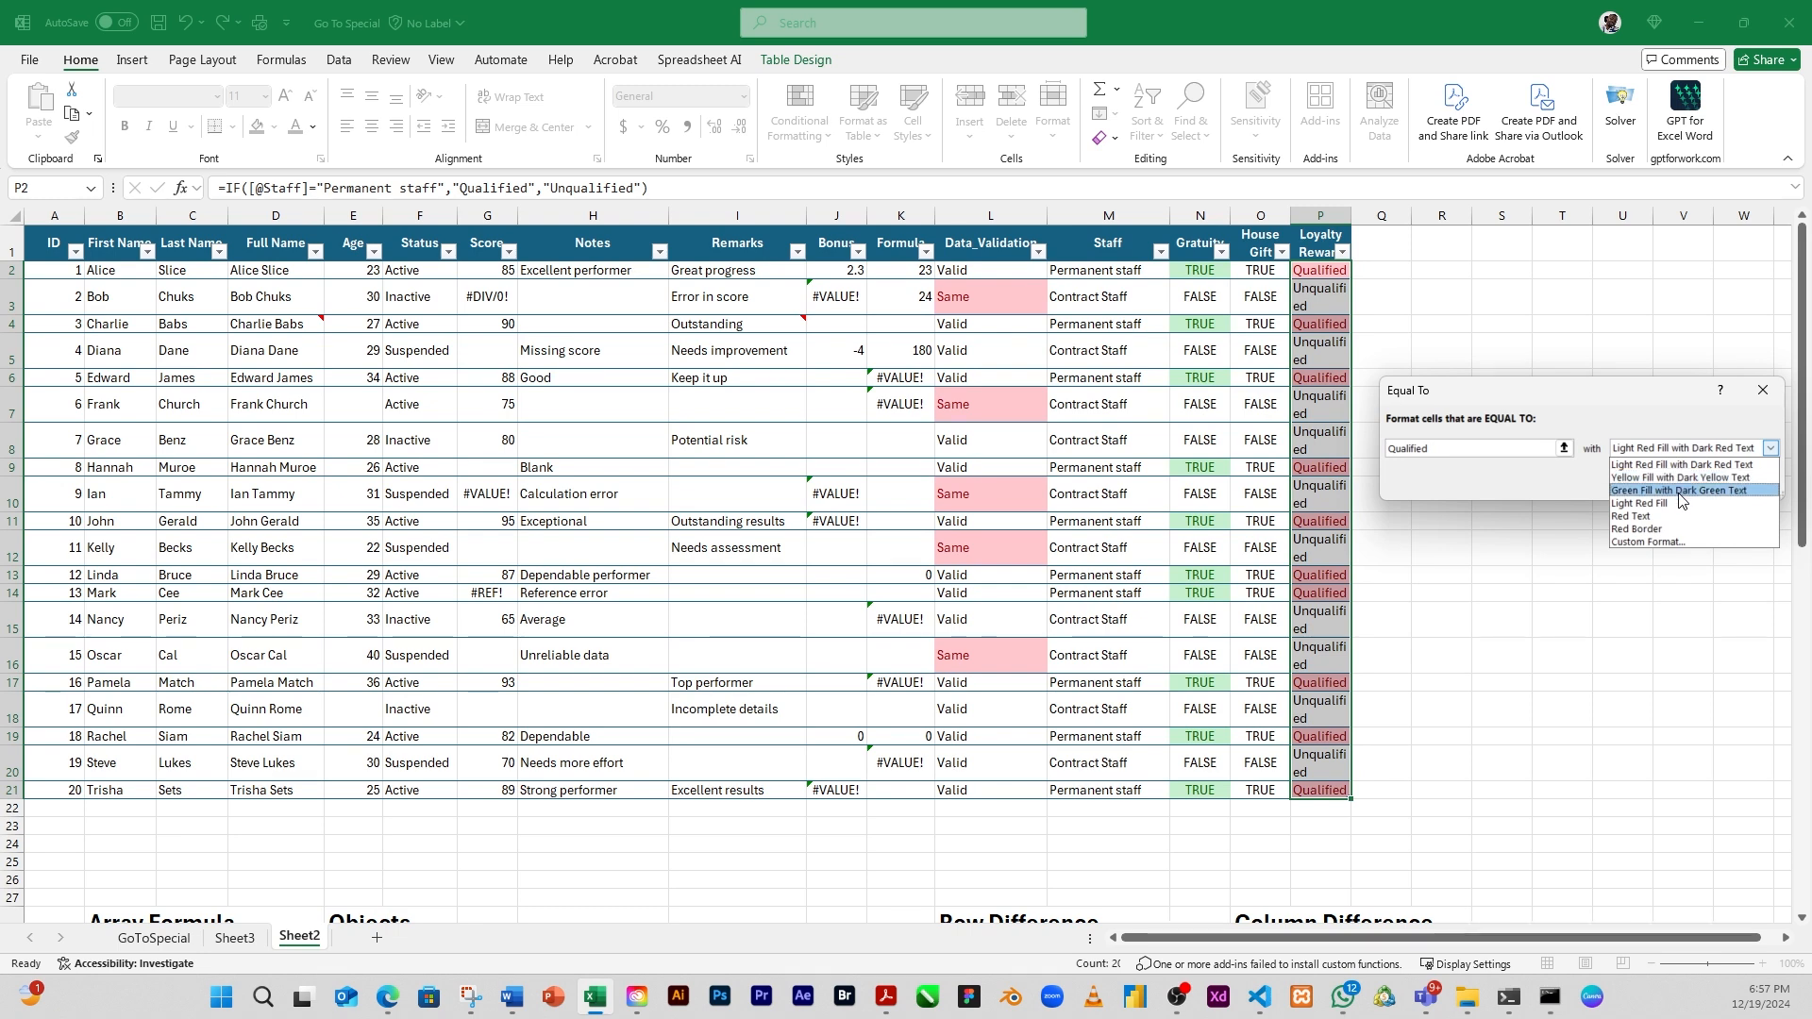
left_click(1678, 478)
left_click(1673, 485)
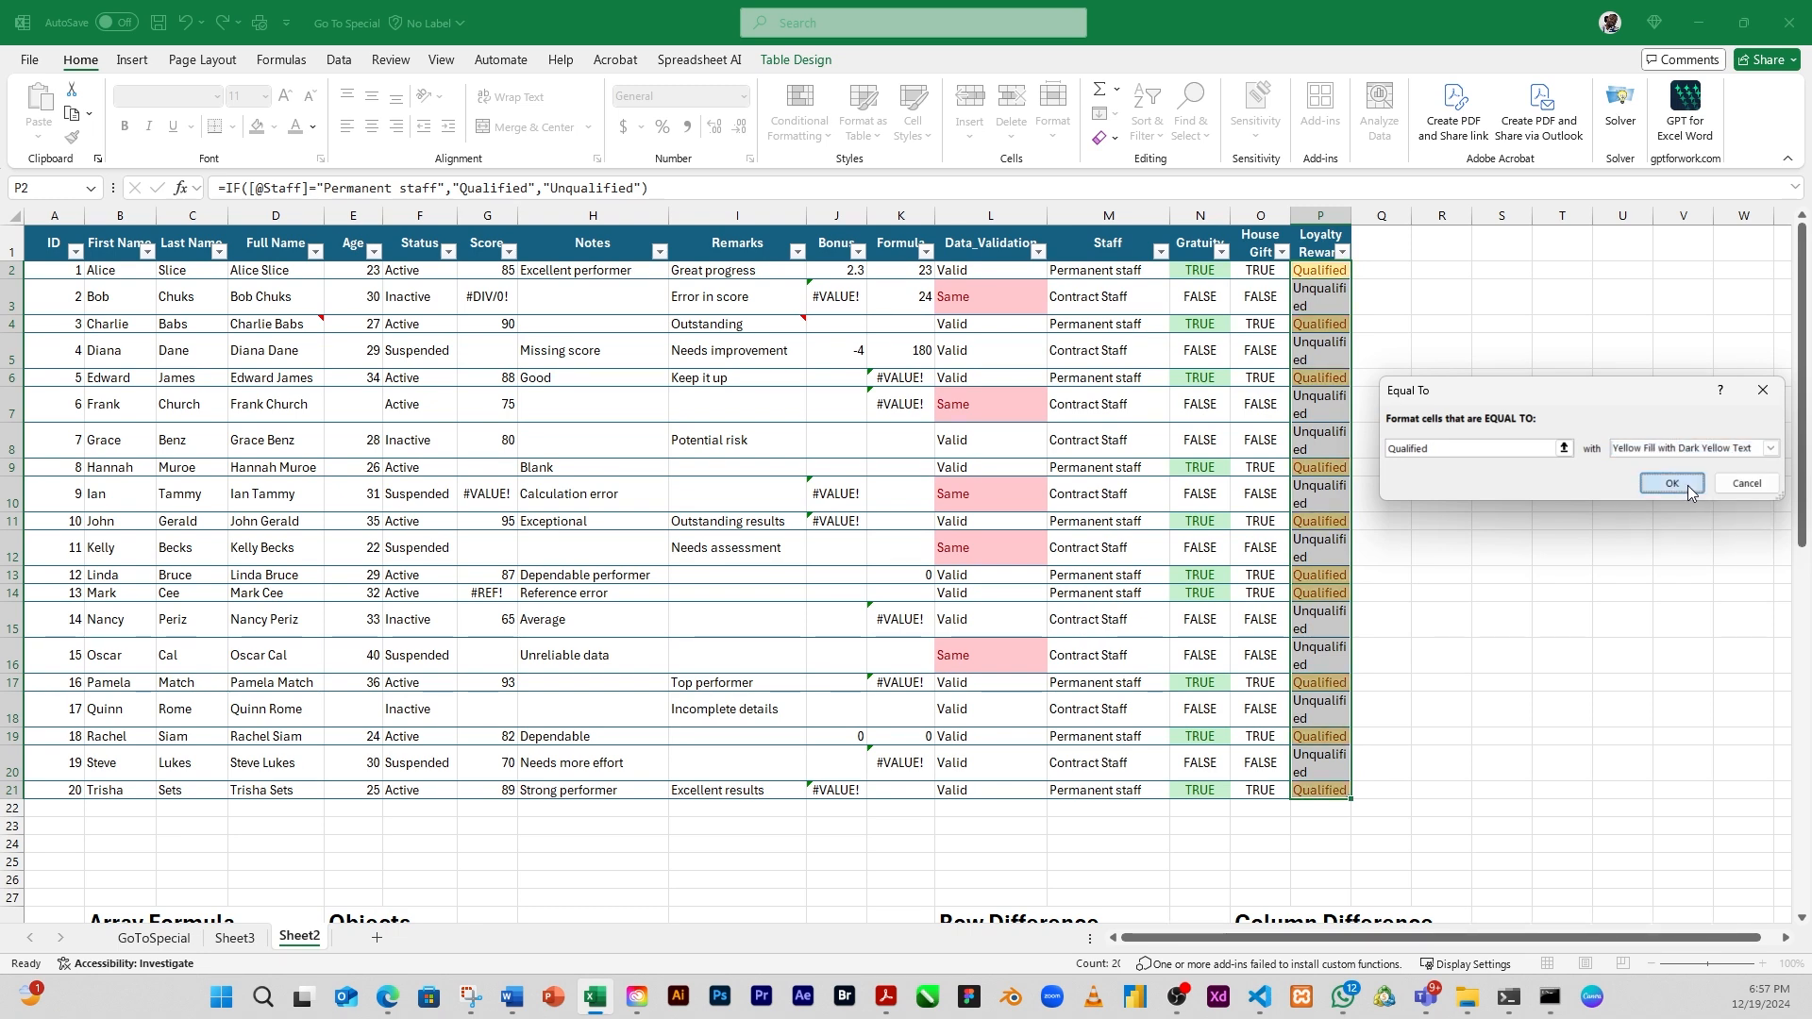
left_click(1268, 366)
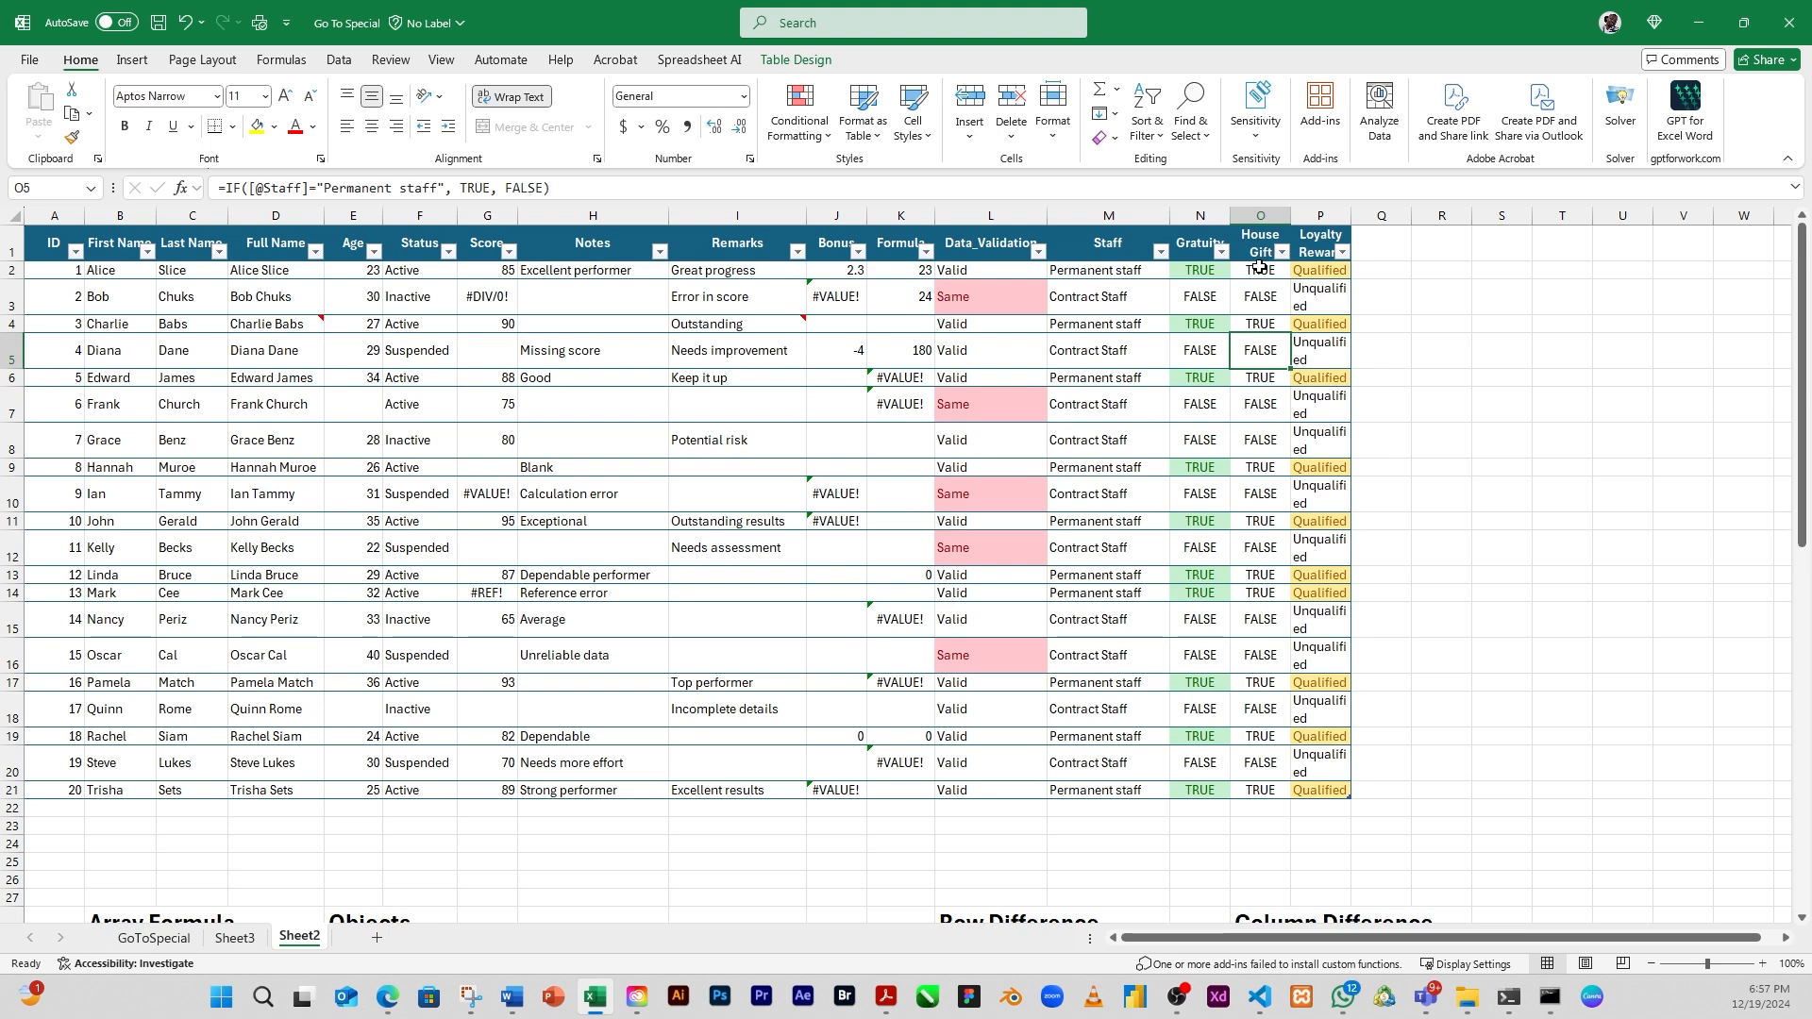
Apply an Equal To conditional formatting rule to House Gift cells O2:O21, showing values equal to "False" in Red Text
left_click_drag(1260, 271, 1298, 802)
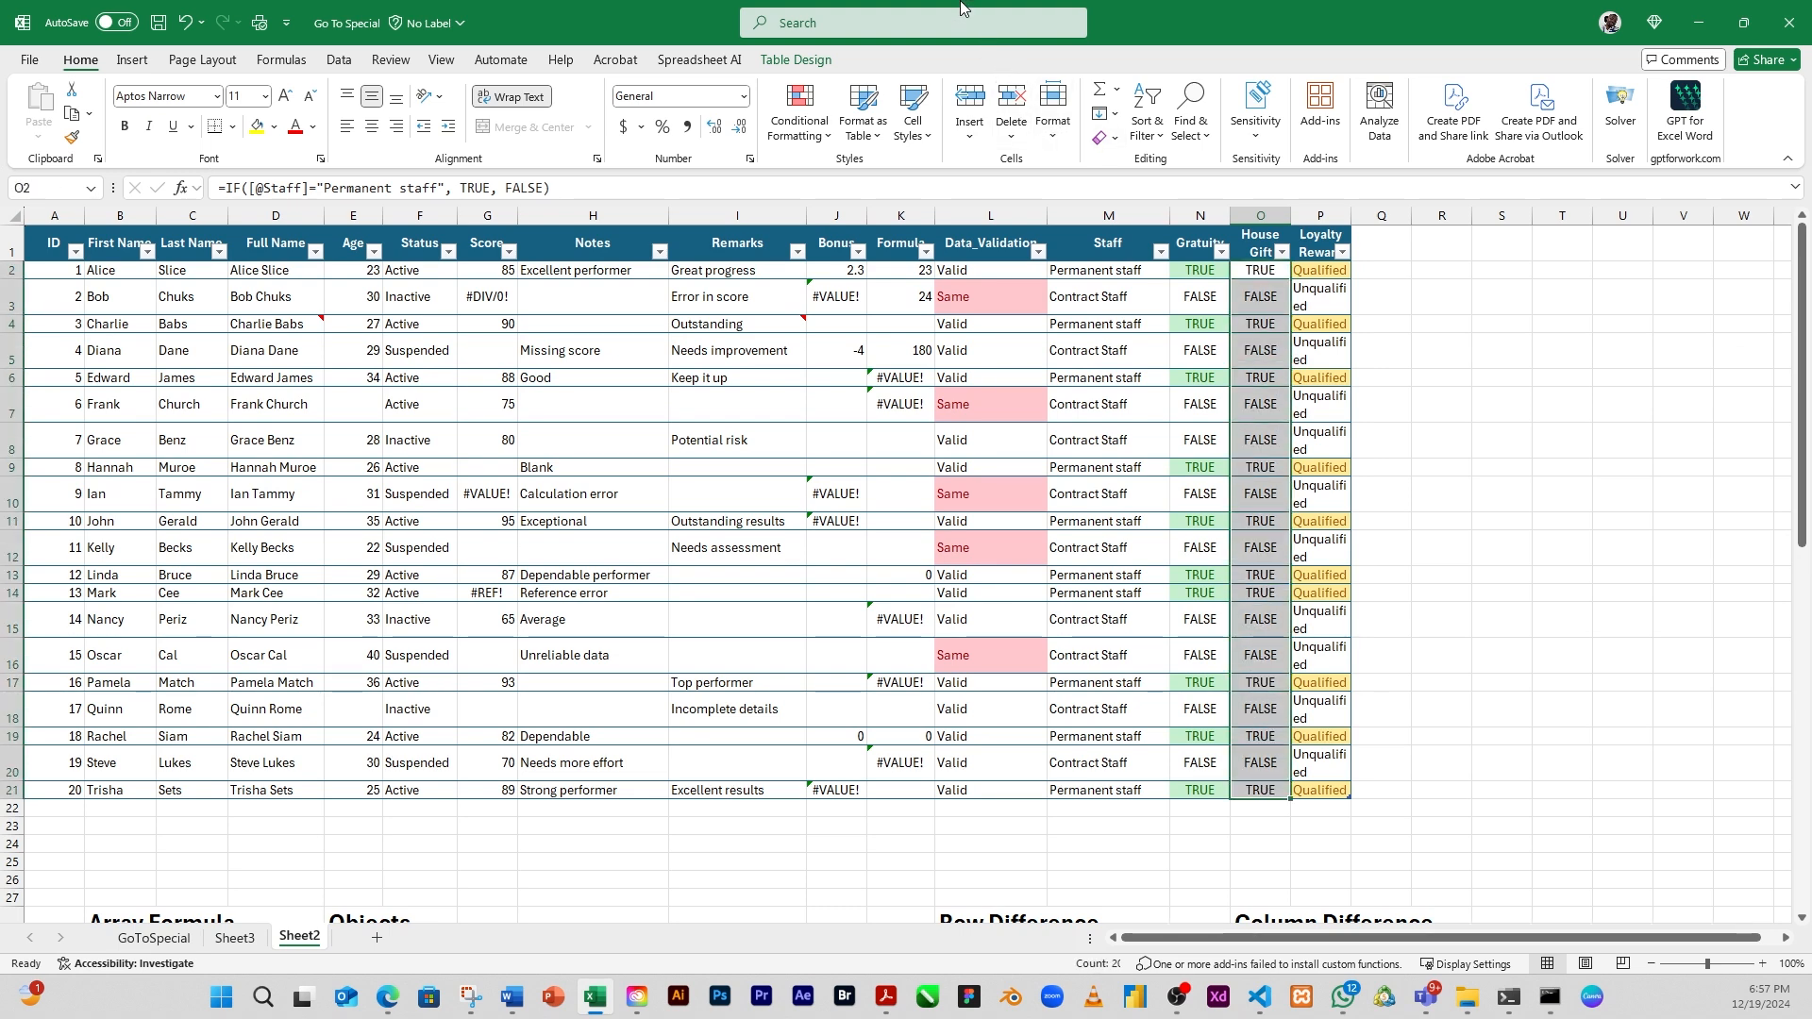
left_click(825, 142)
mouse_move(859, 173)
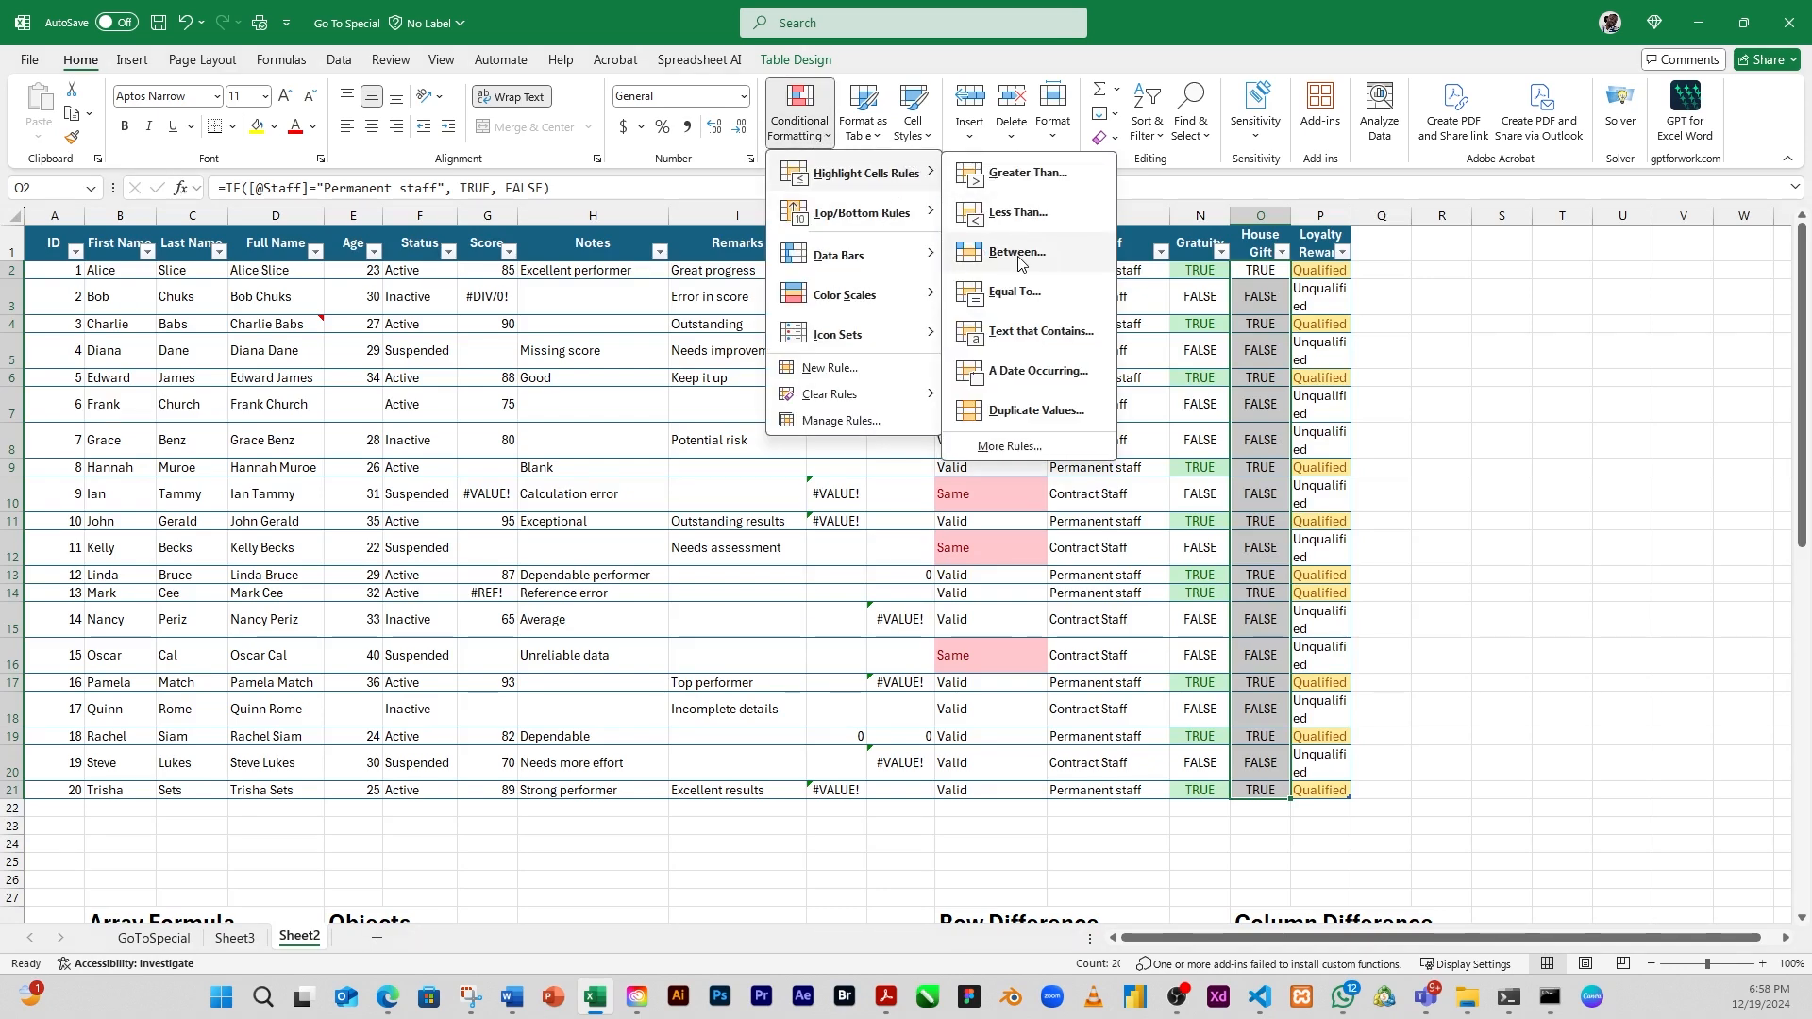
left_click(1021, 292)
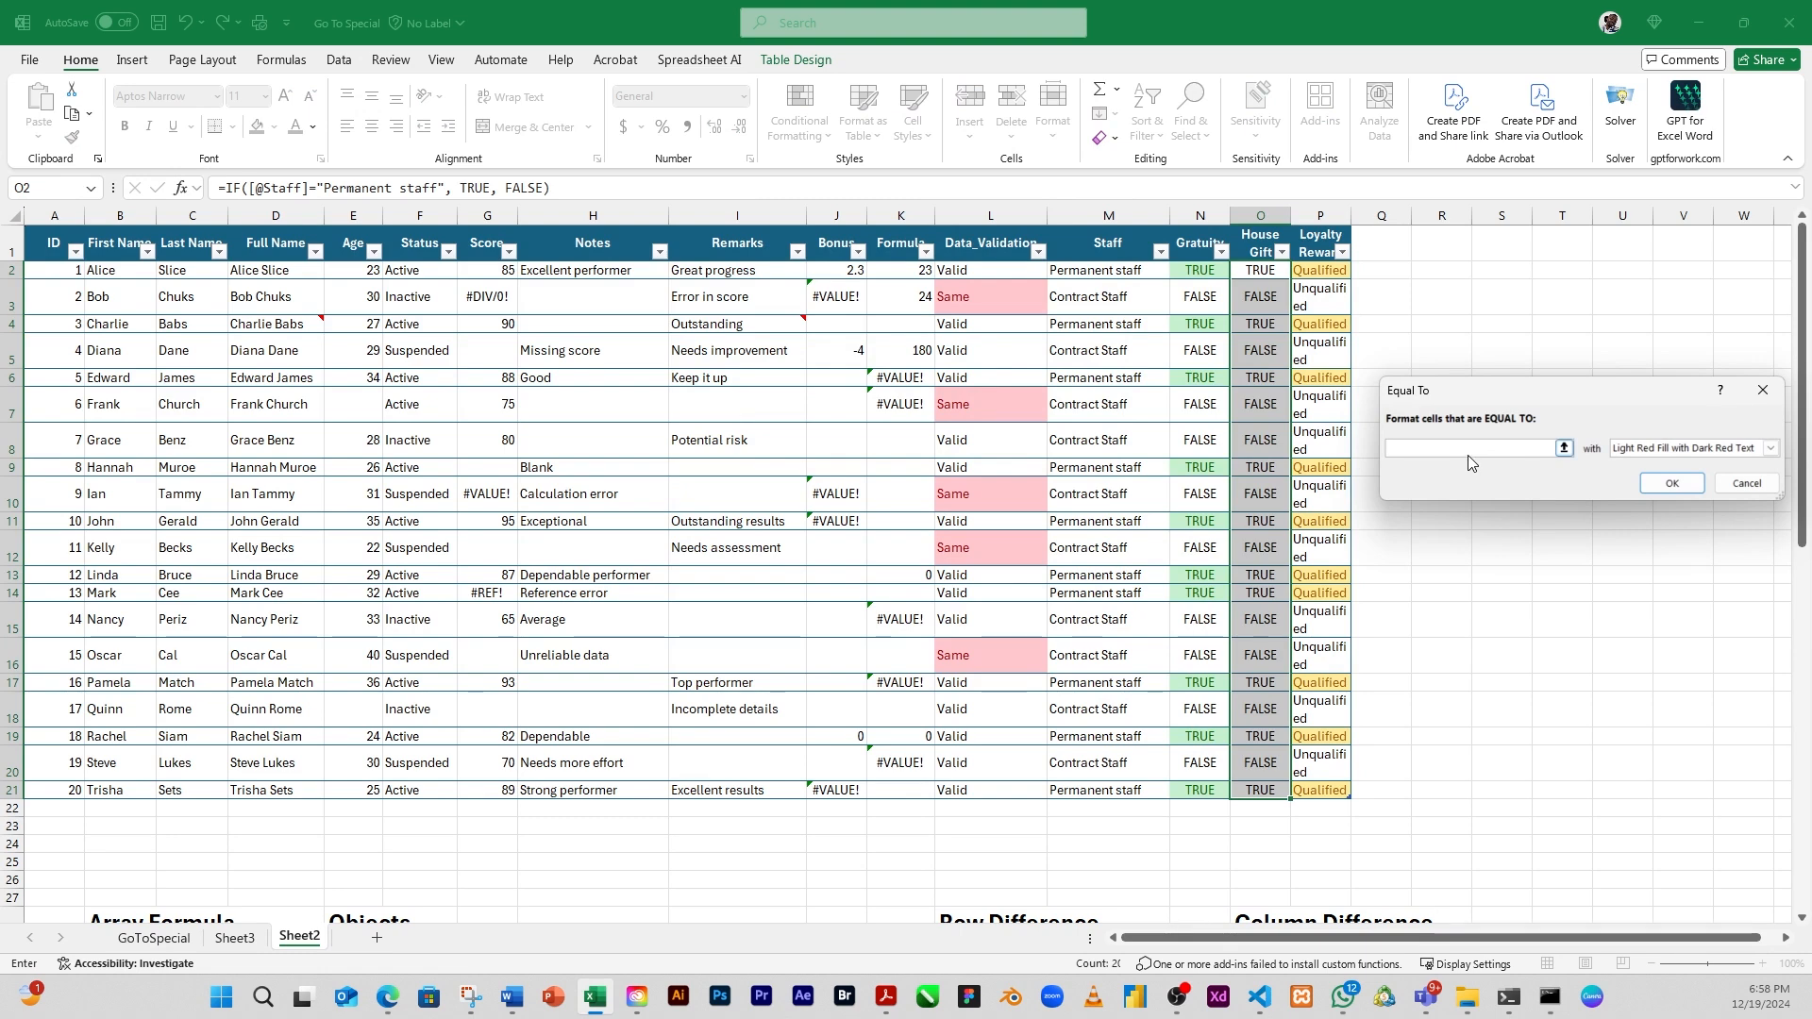
type("Fas")
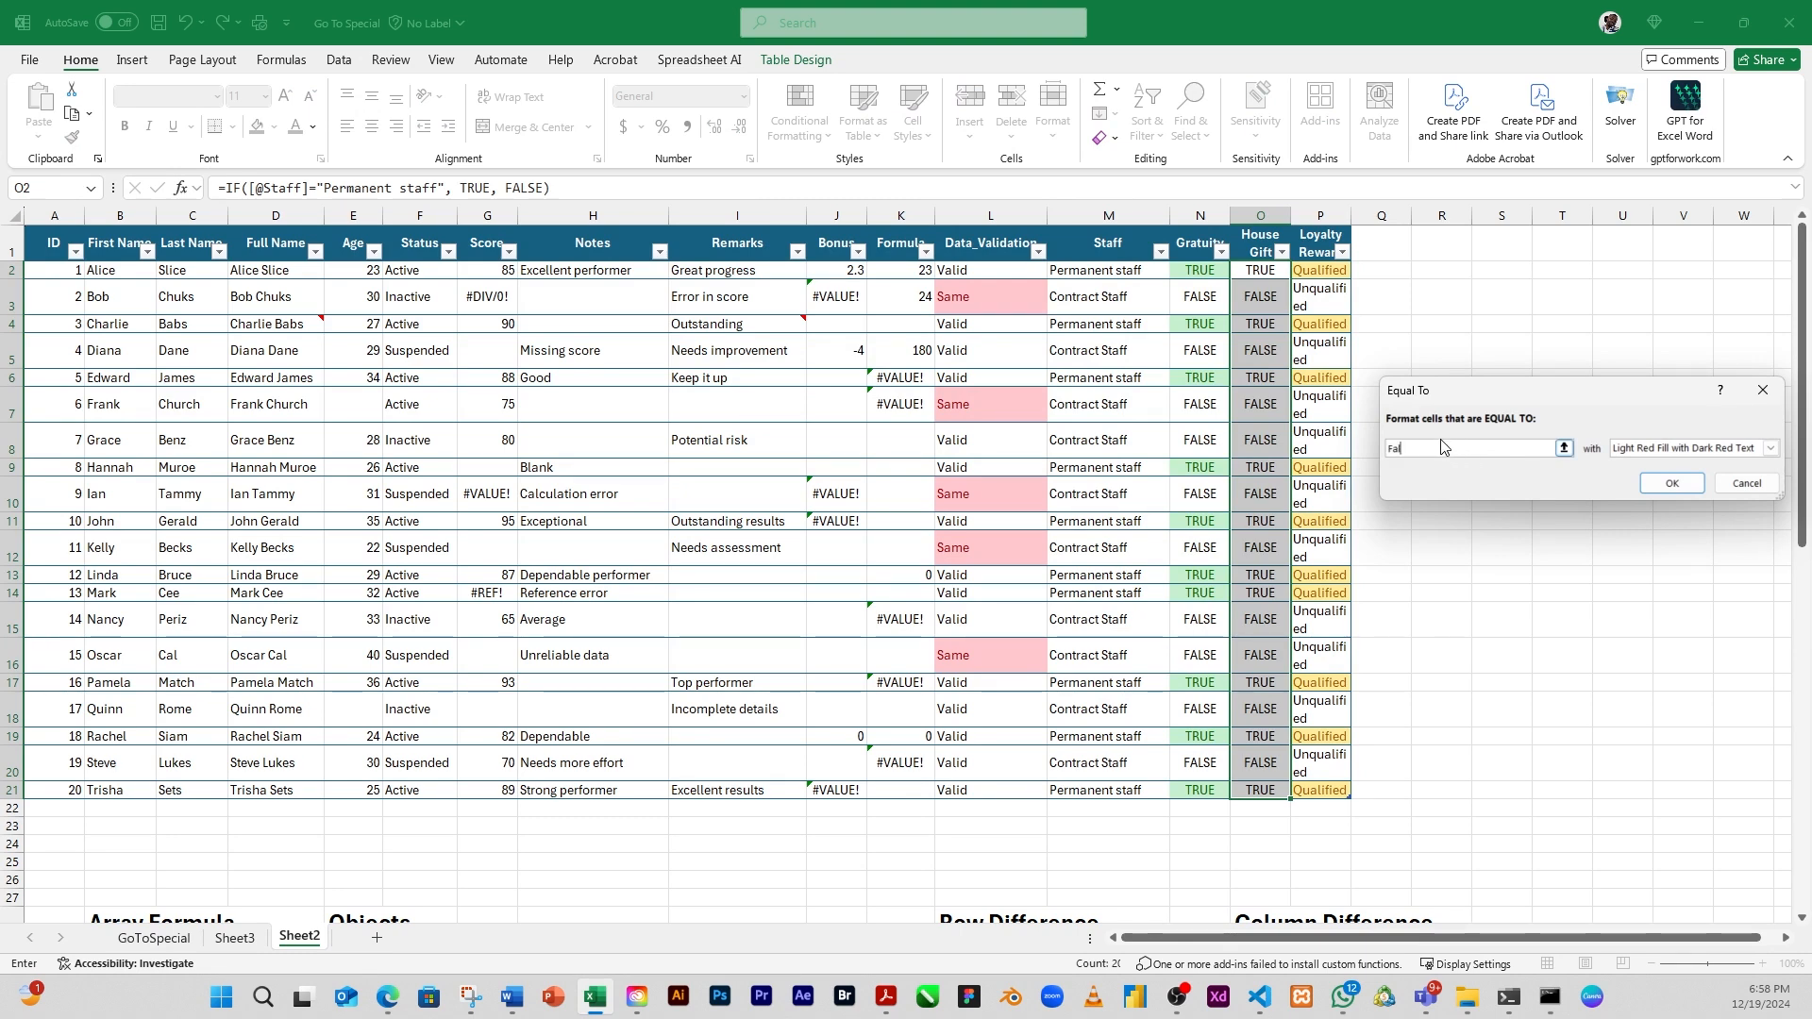
type("lse")
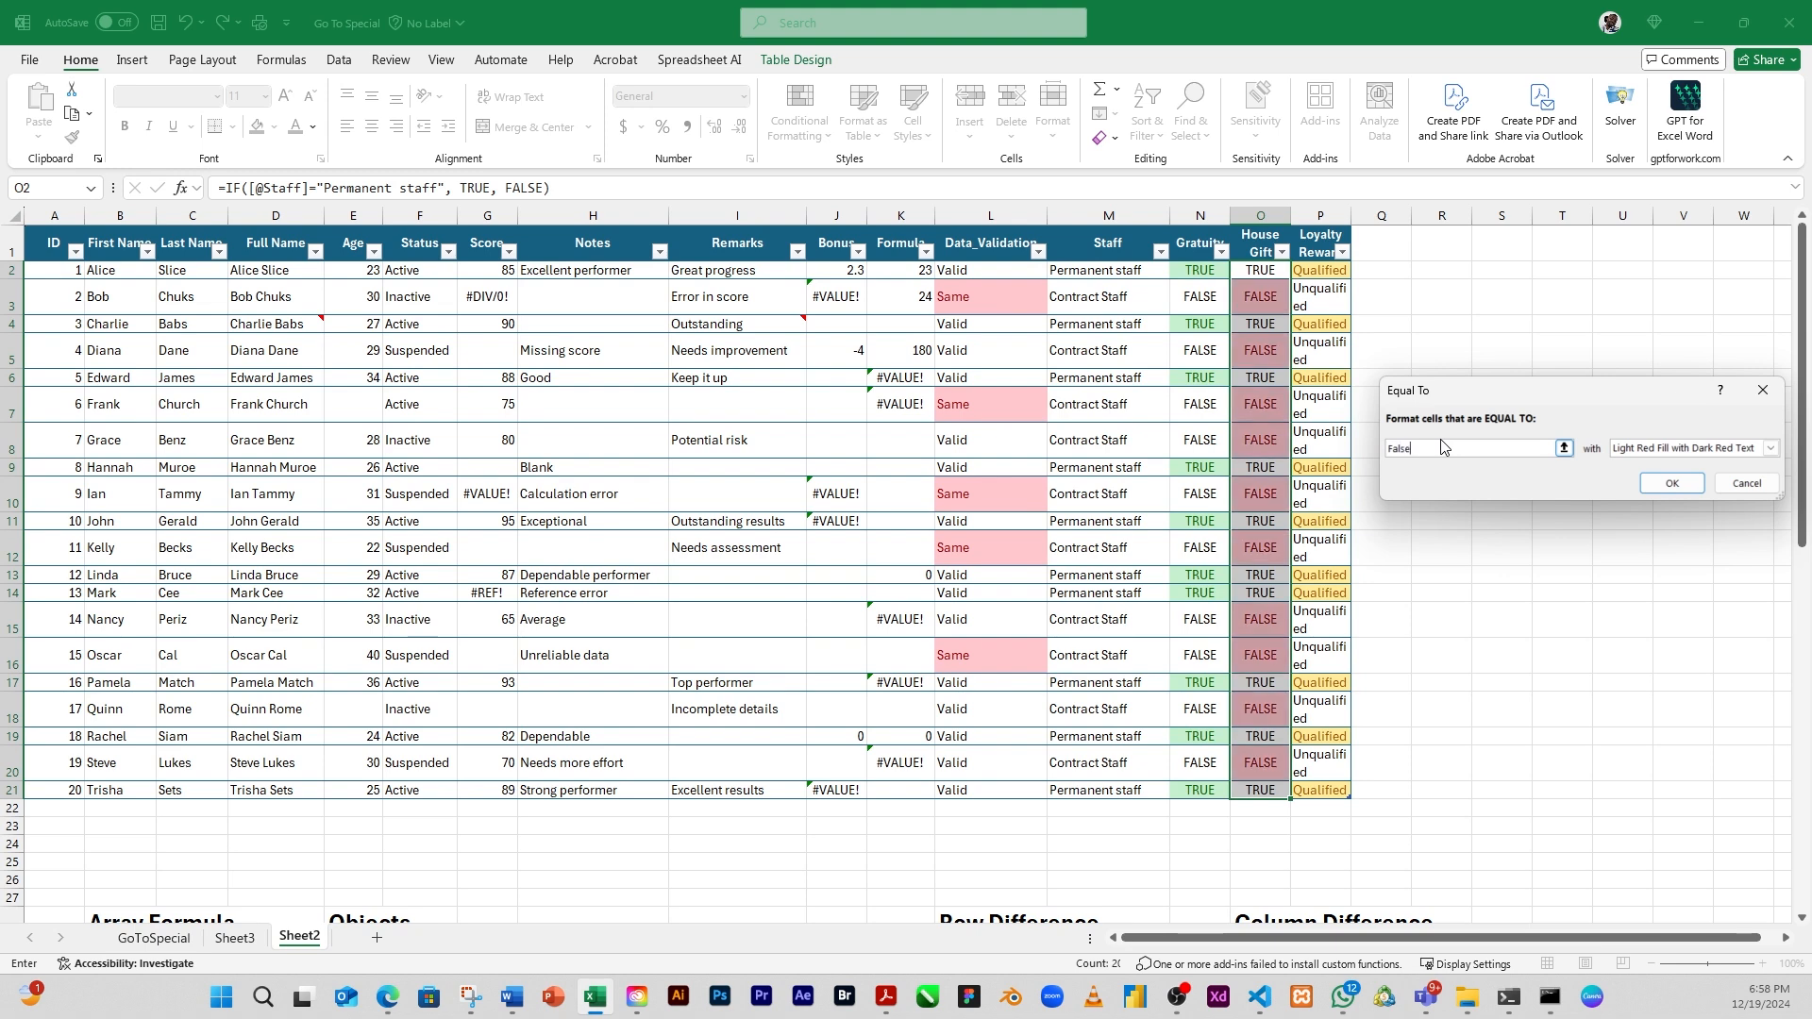
left_click(1646, 449)
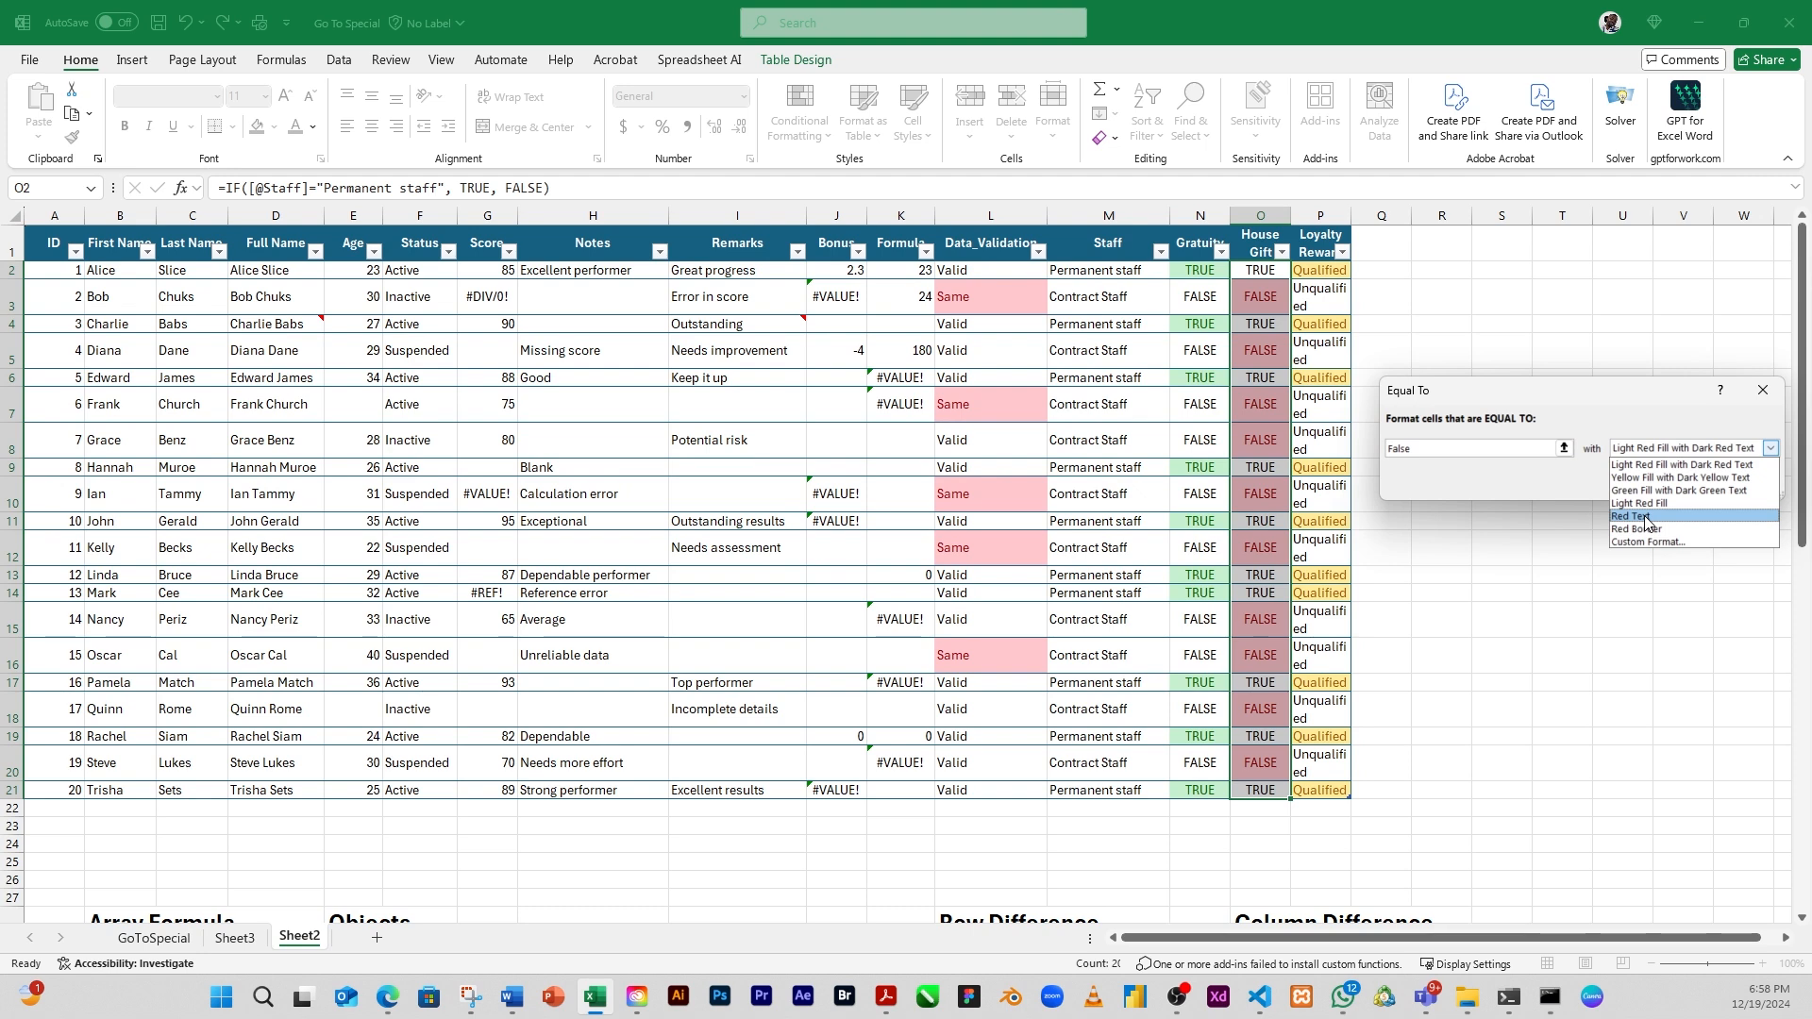
left_click(1644, 517)
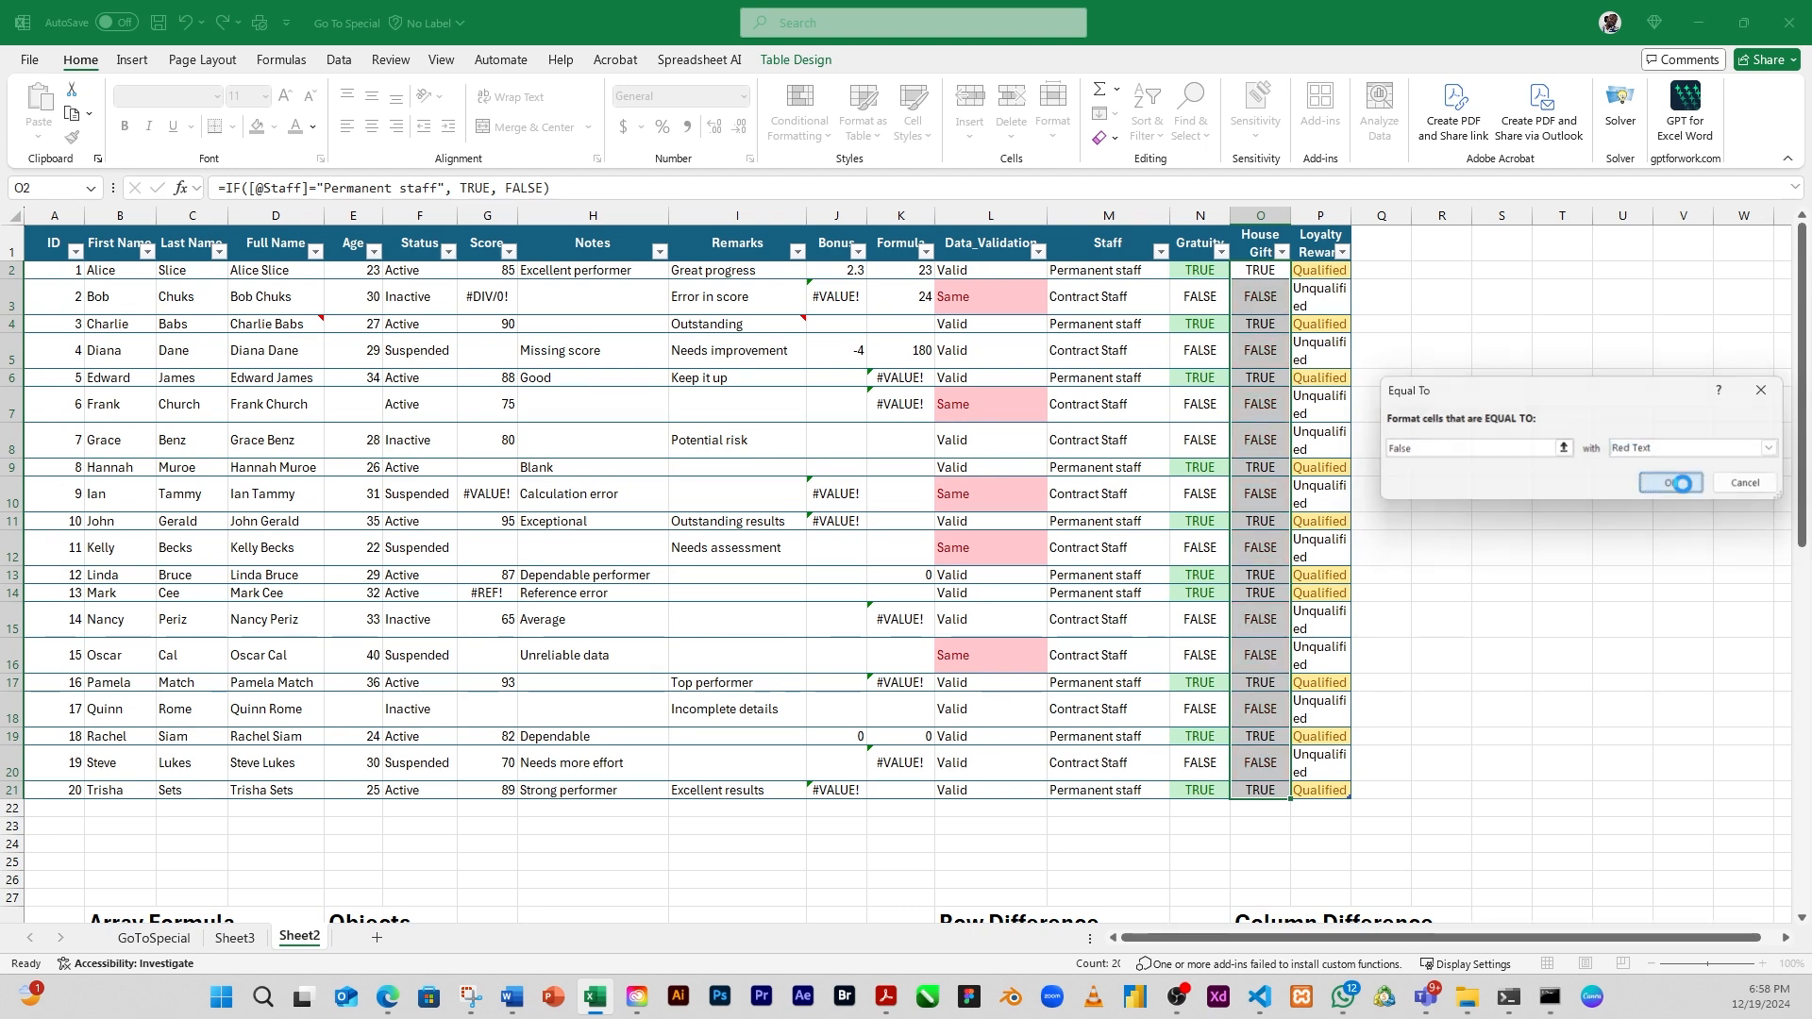
left_click(1671, 483)
left_click(1416, 619)
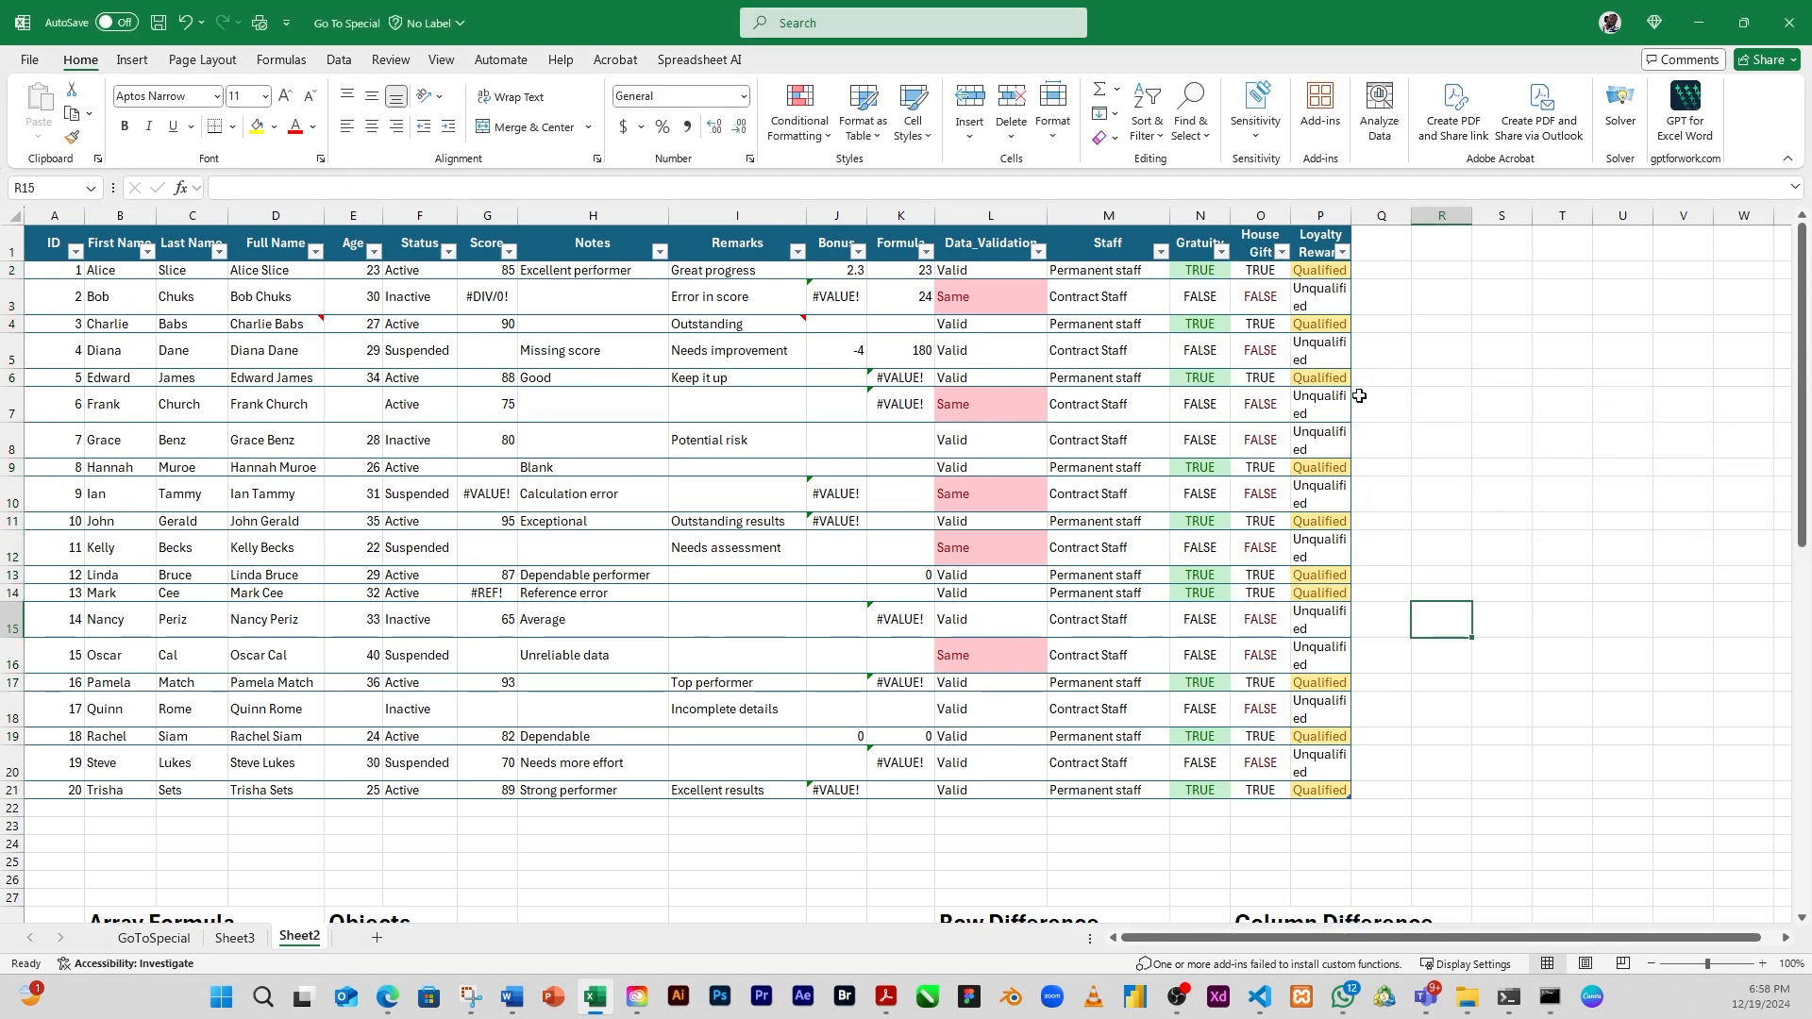
Select all conditionally formatted cells in Sheet2 using Go To Special's Conditional formats option set to All, starting from blank cell R7
left_click(1468, 394)
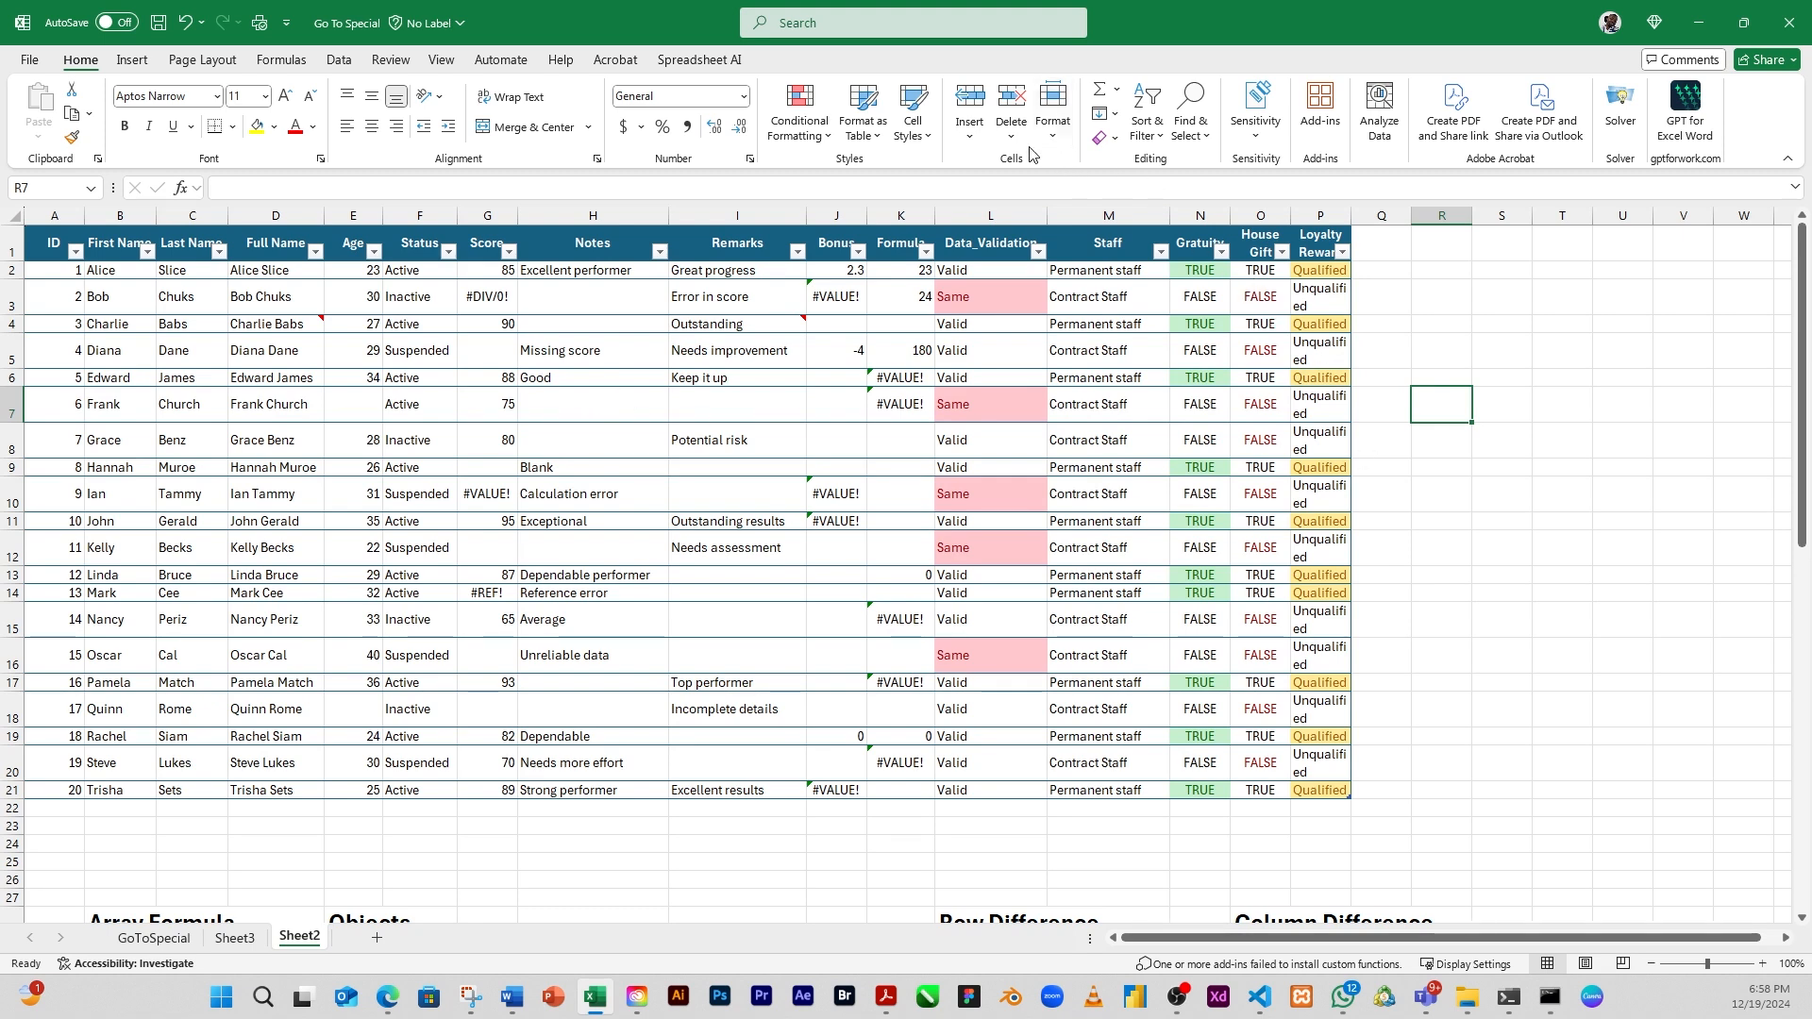
left_click(1194, 130)
left_click(1244, 244)
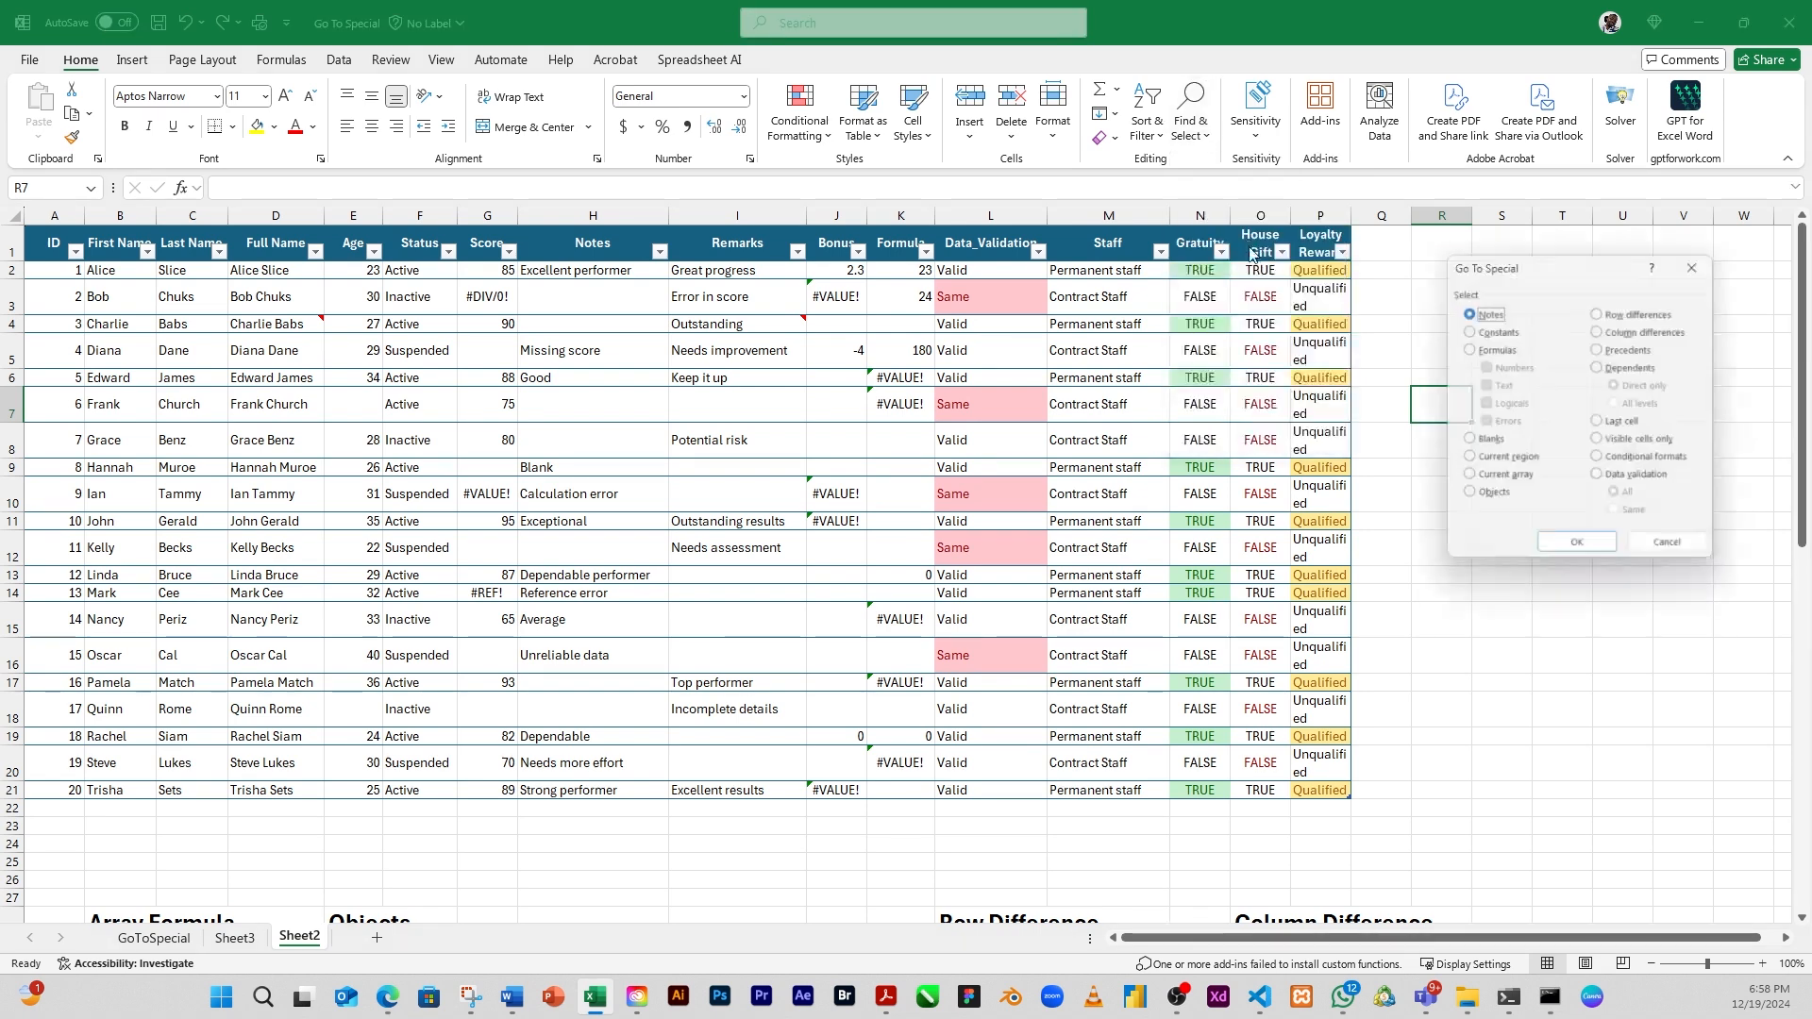
left_click(1630, 460)
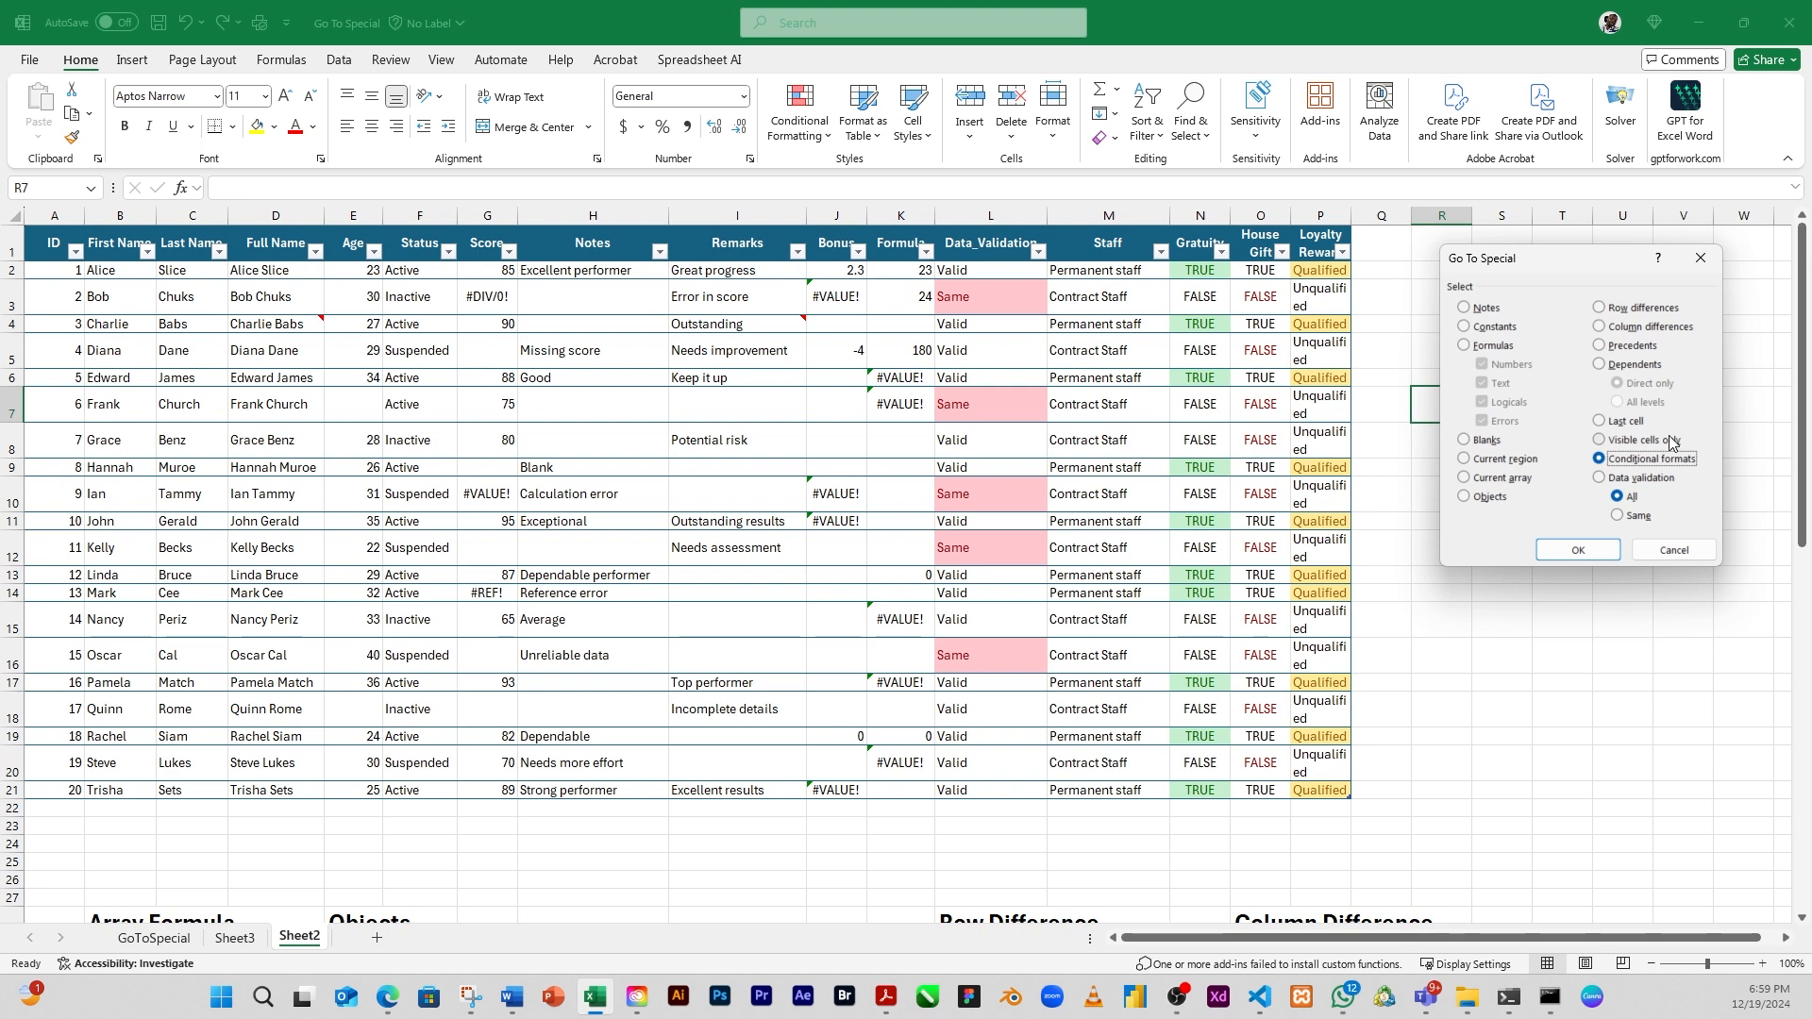
left_click(1578, 552)
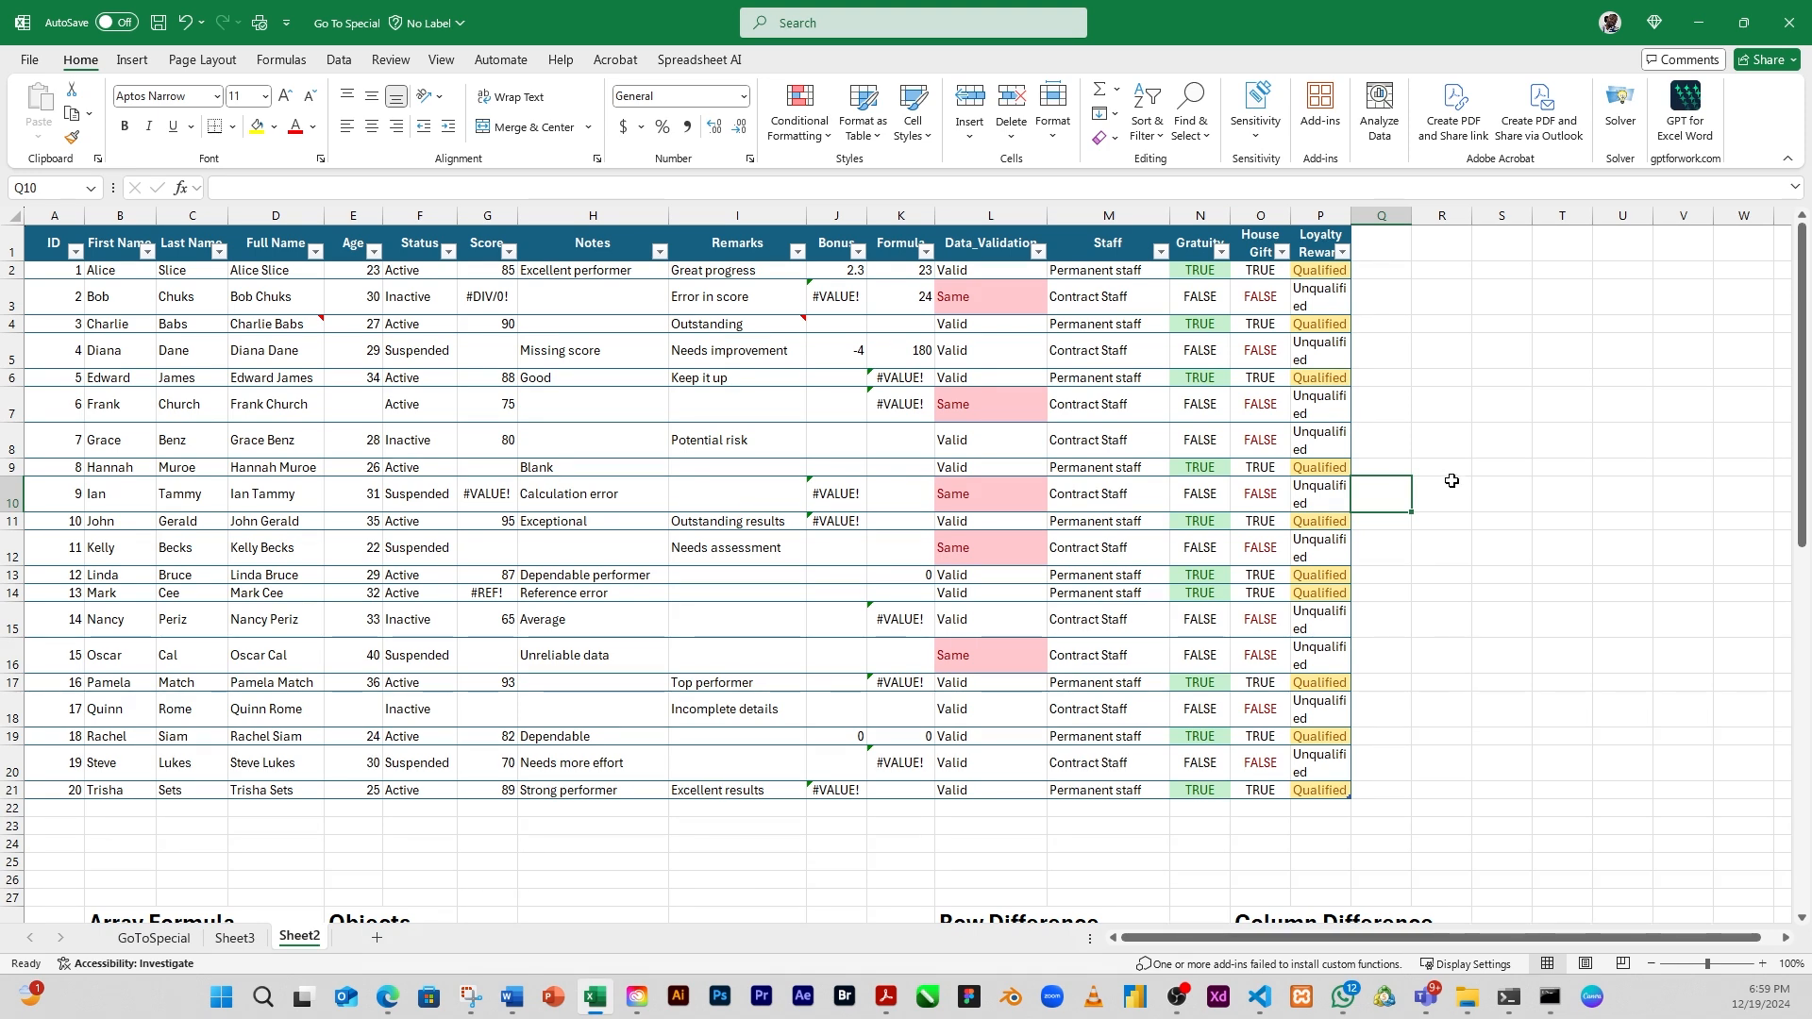
Select all cells sharing the conditional format of Loyalty Reward cell P2, using Go To Special's Conditional formats option set to Same
left_click(1324, 273)
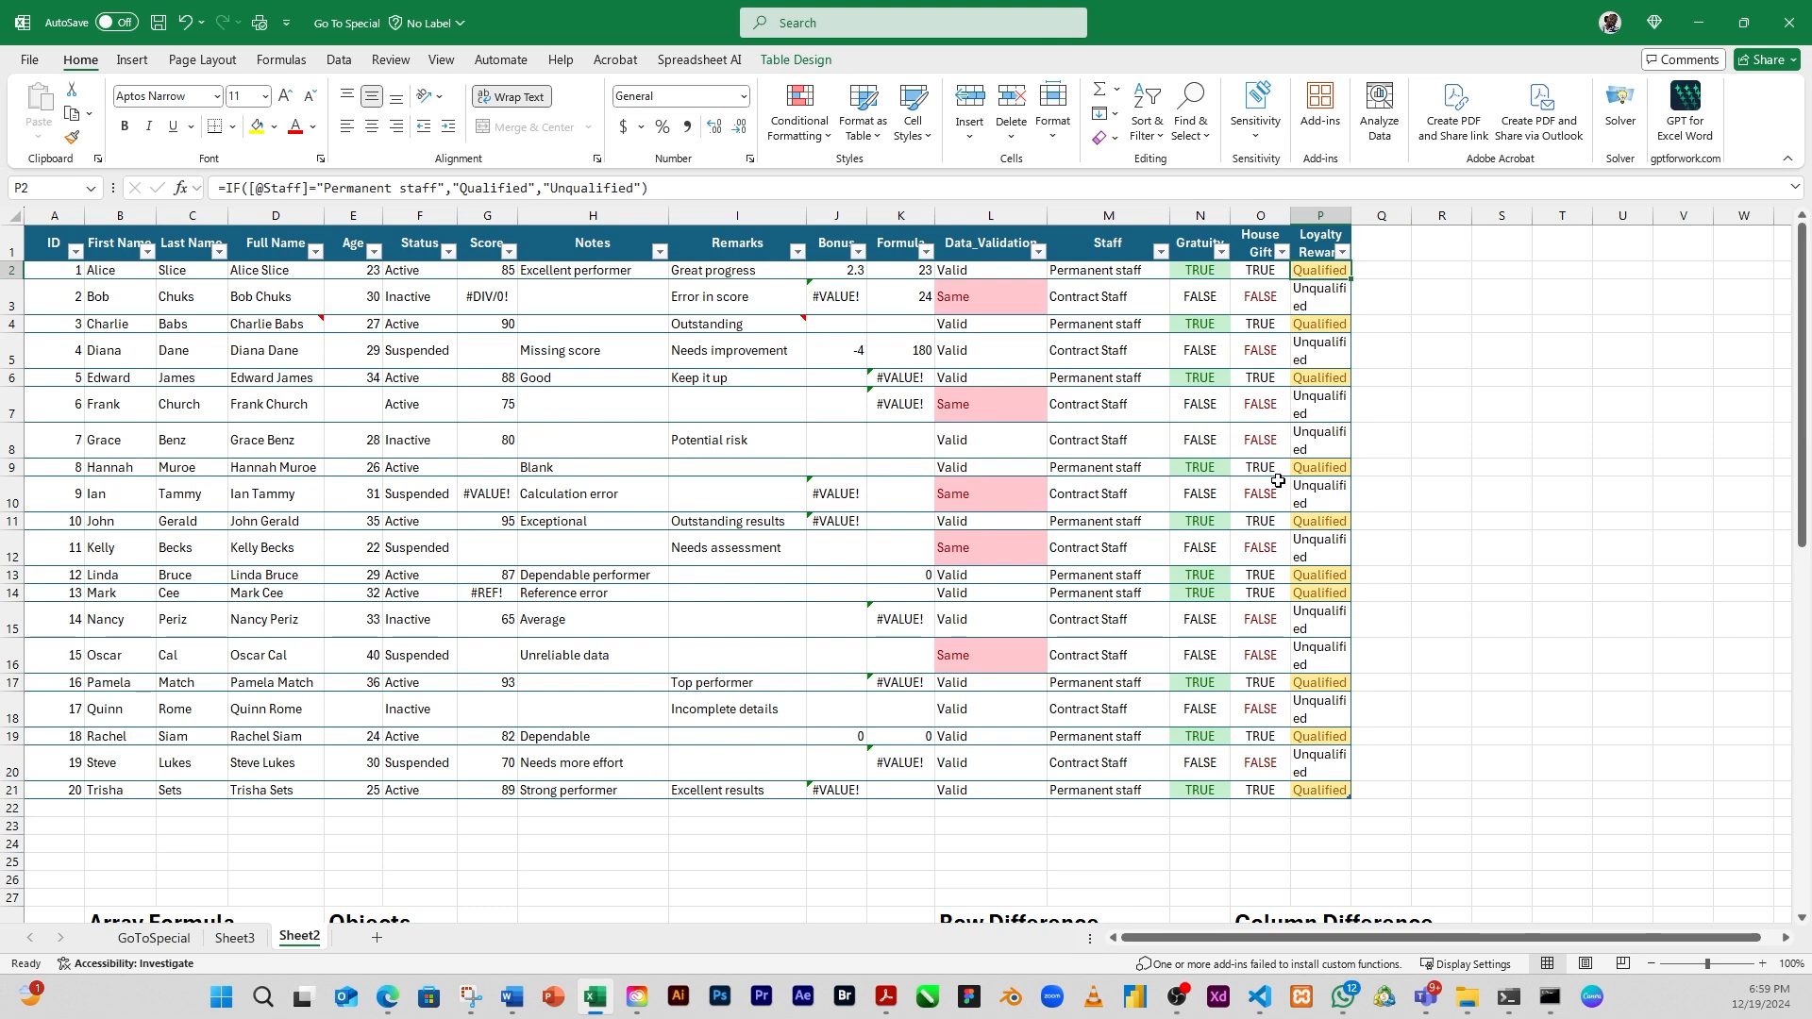
left_click(1212, 148)
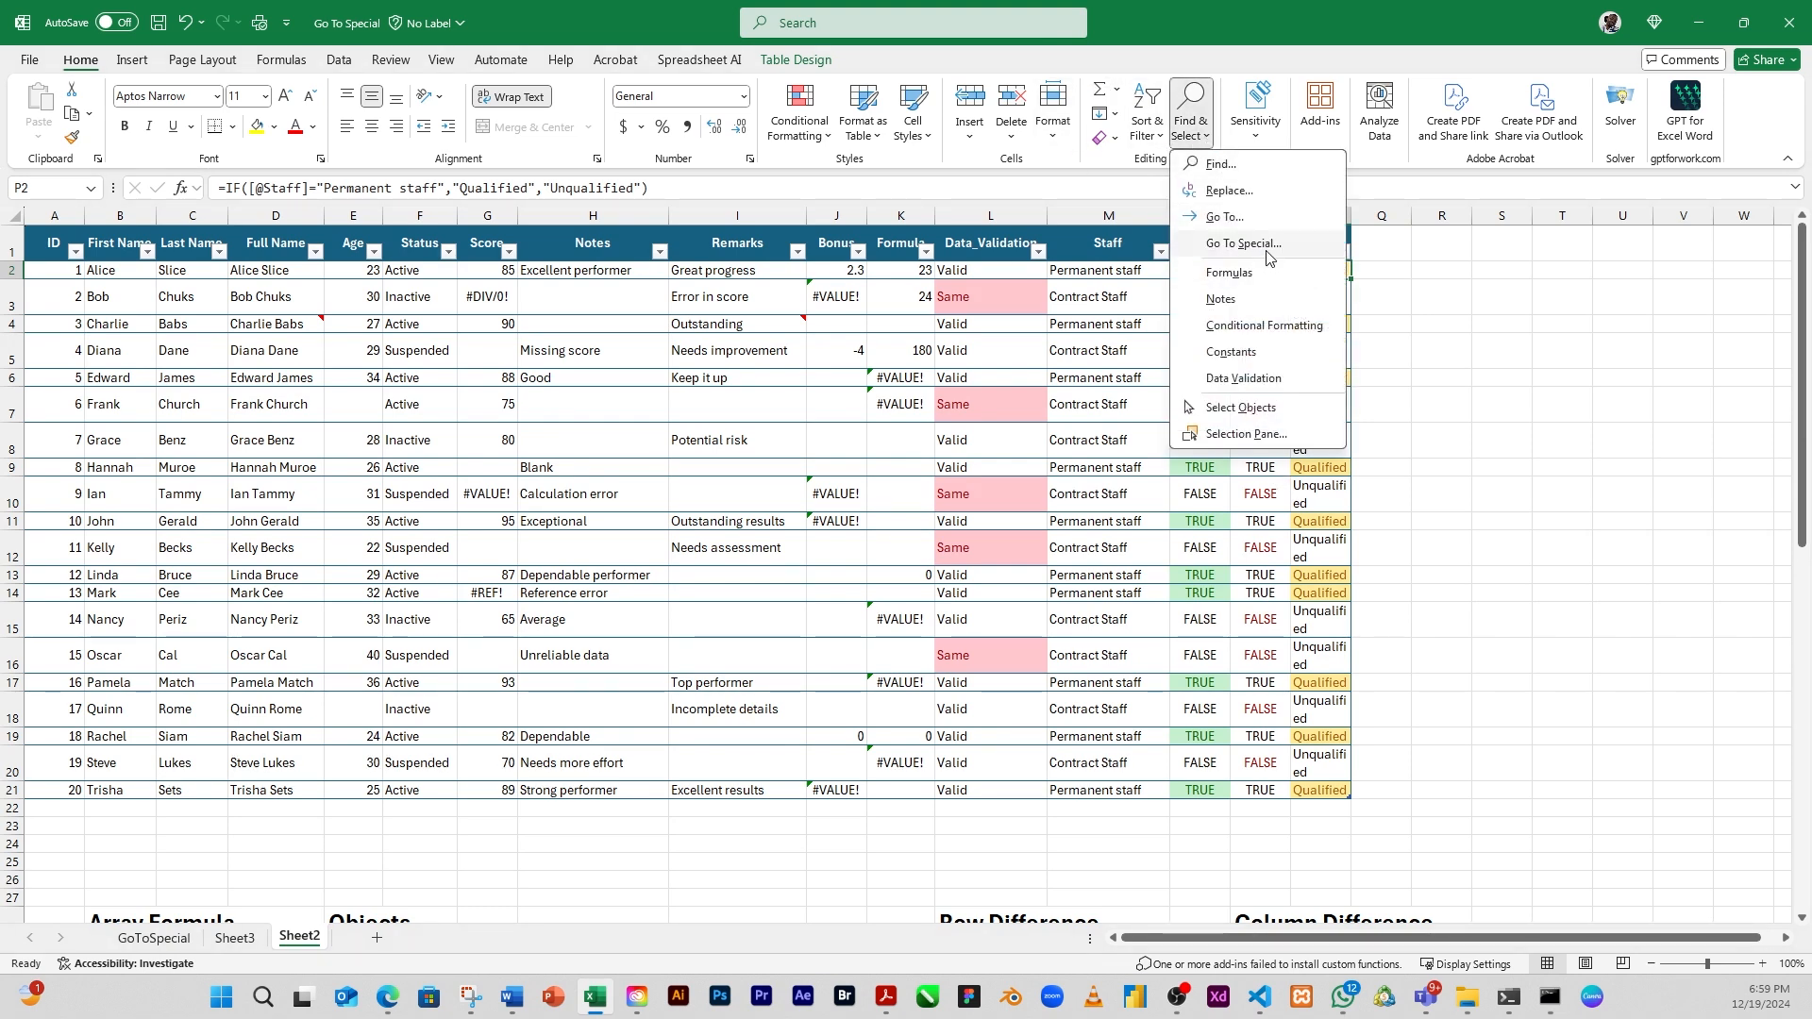
left_click(1273, 246)
left_click(1610, 462)
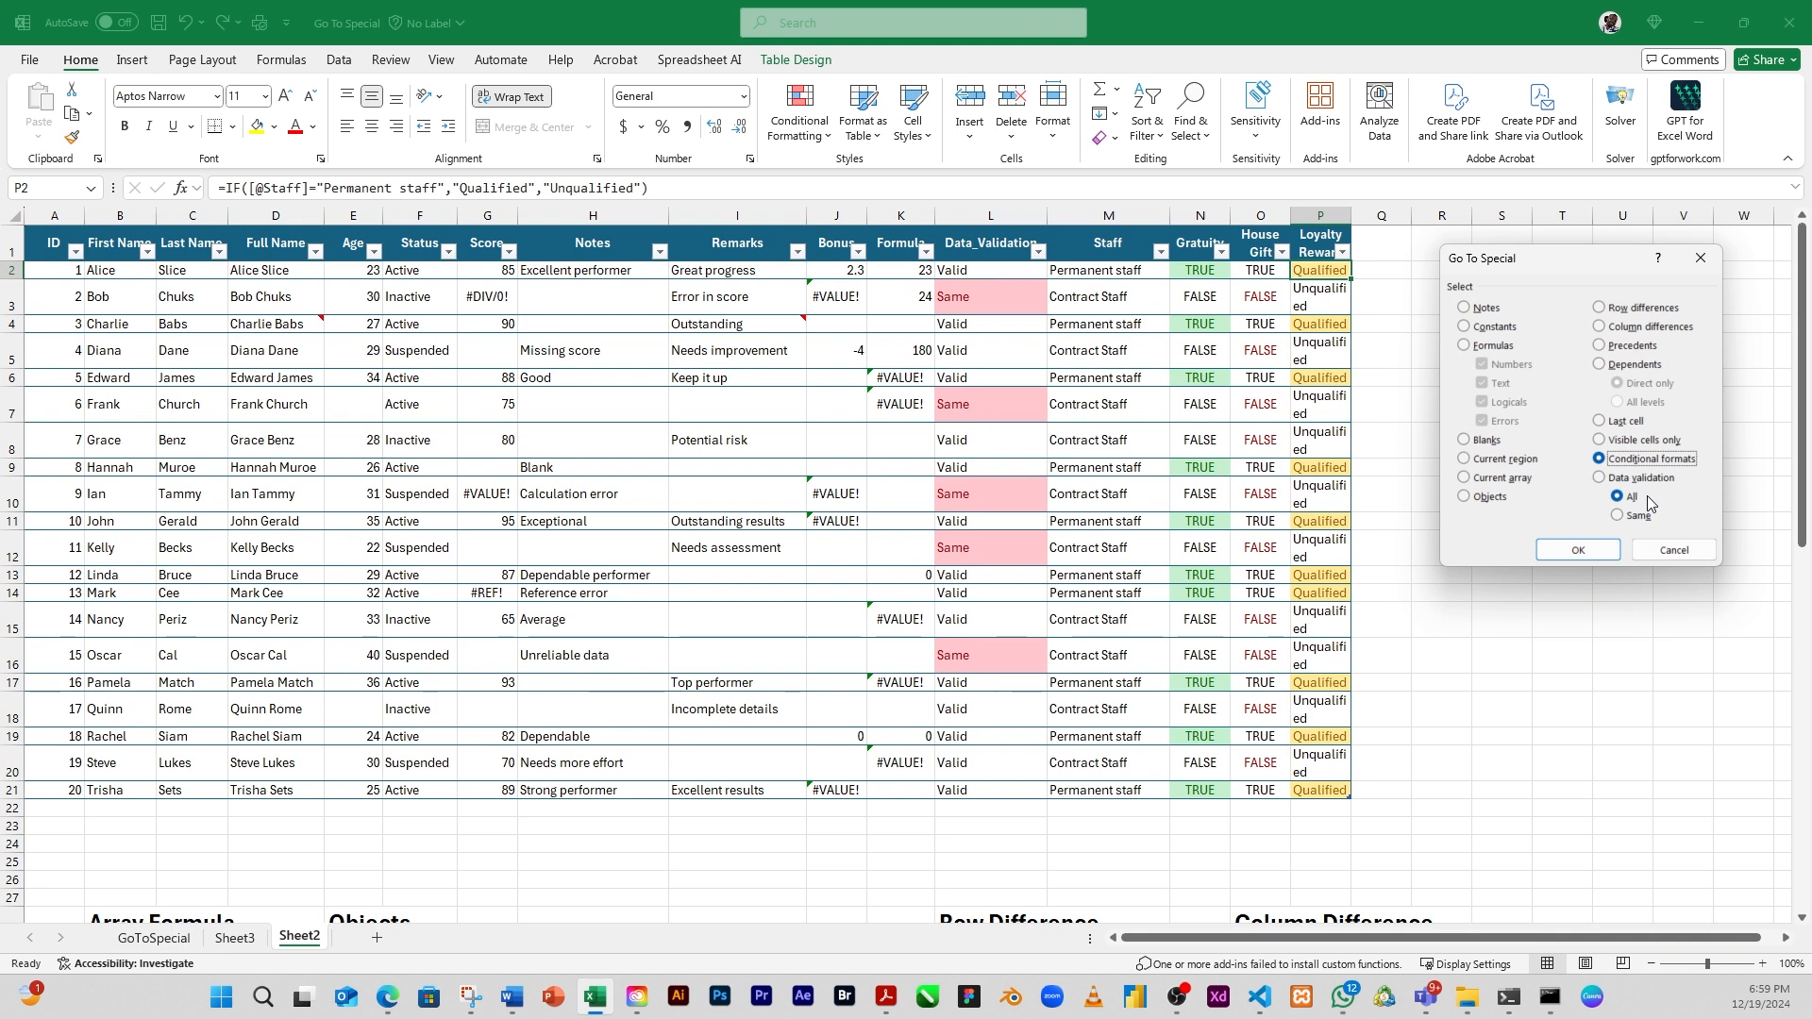
left_click(1619, 517)
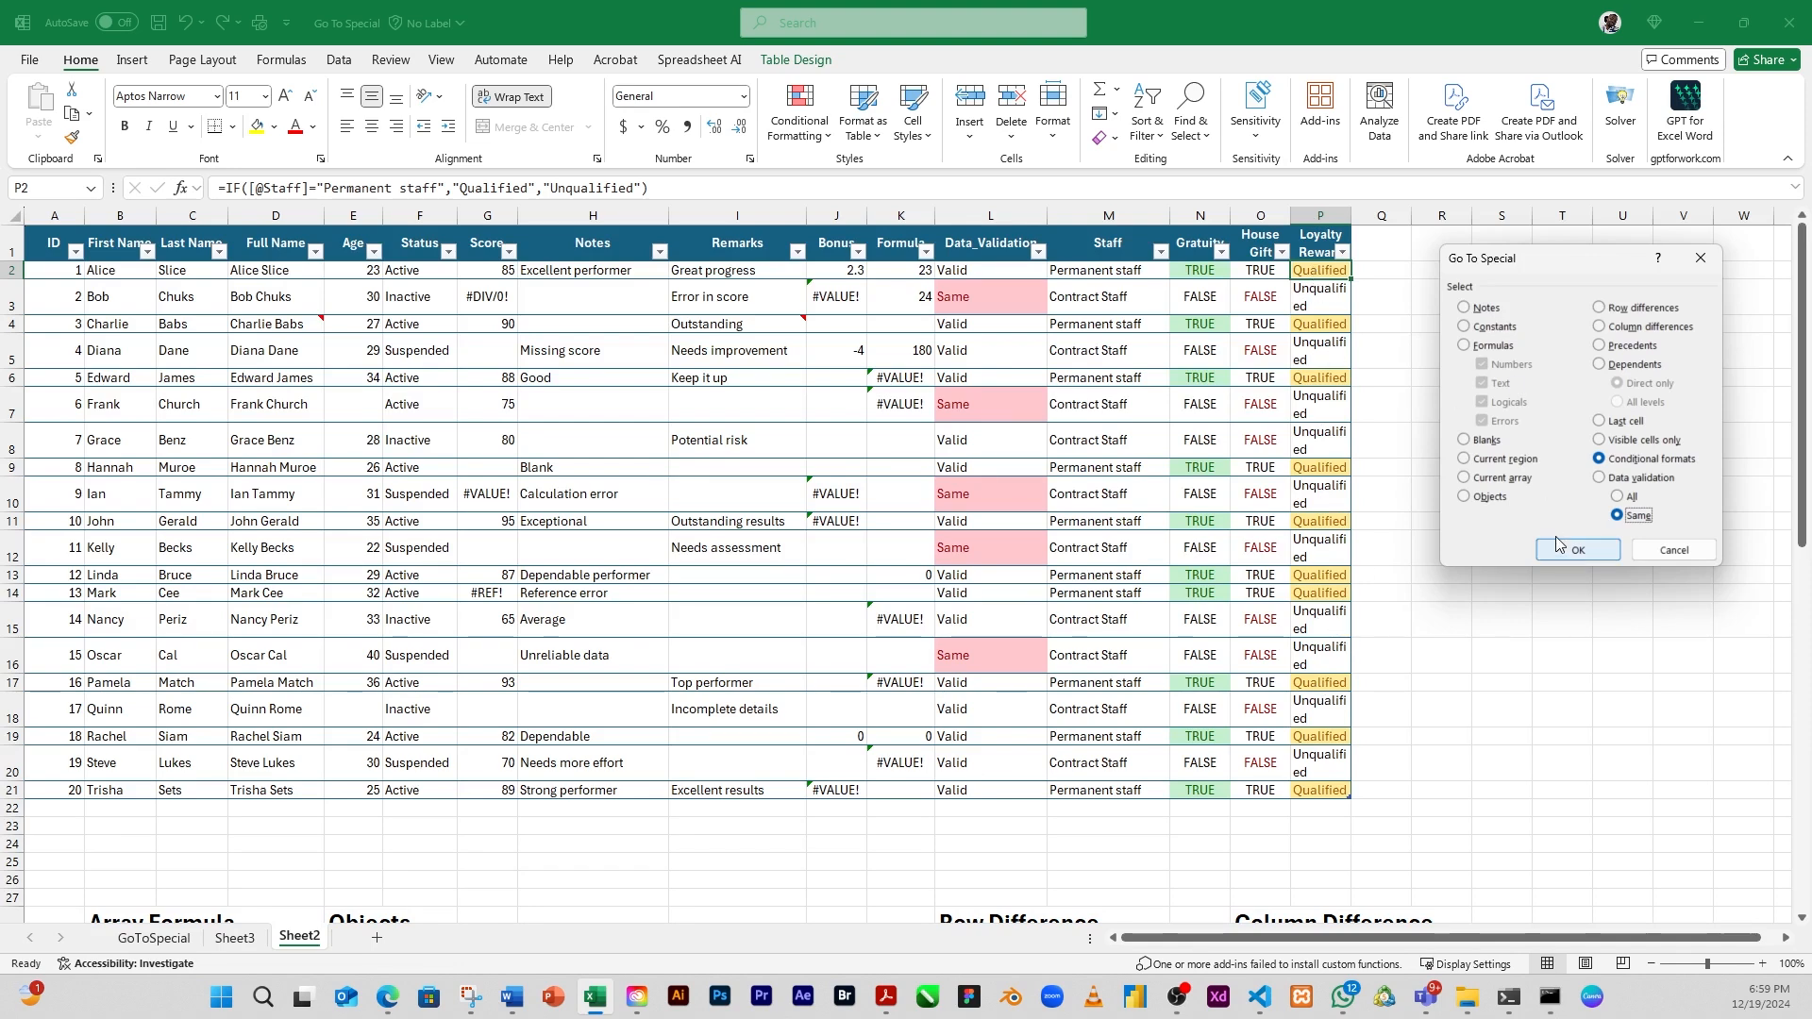
left_click(1582, 551)
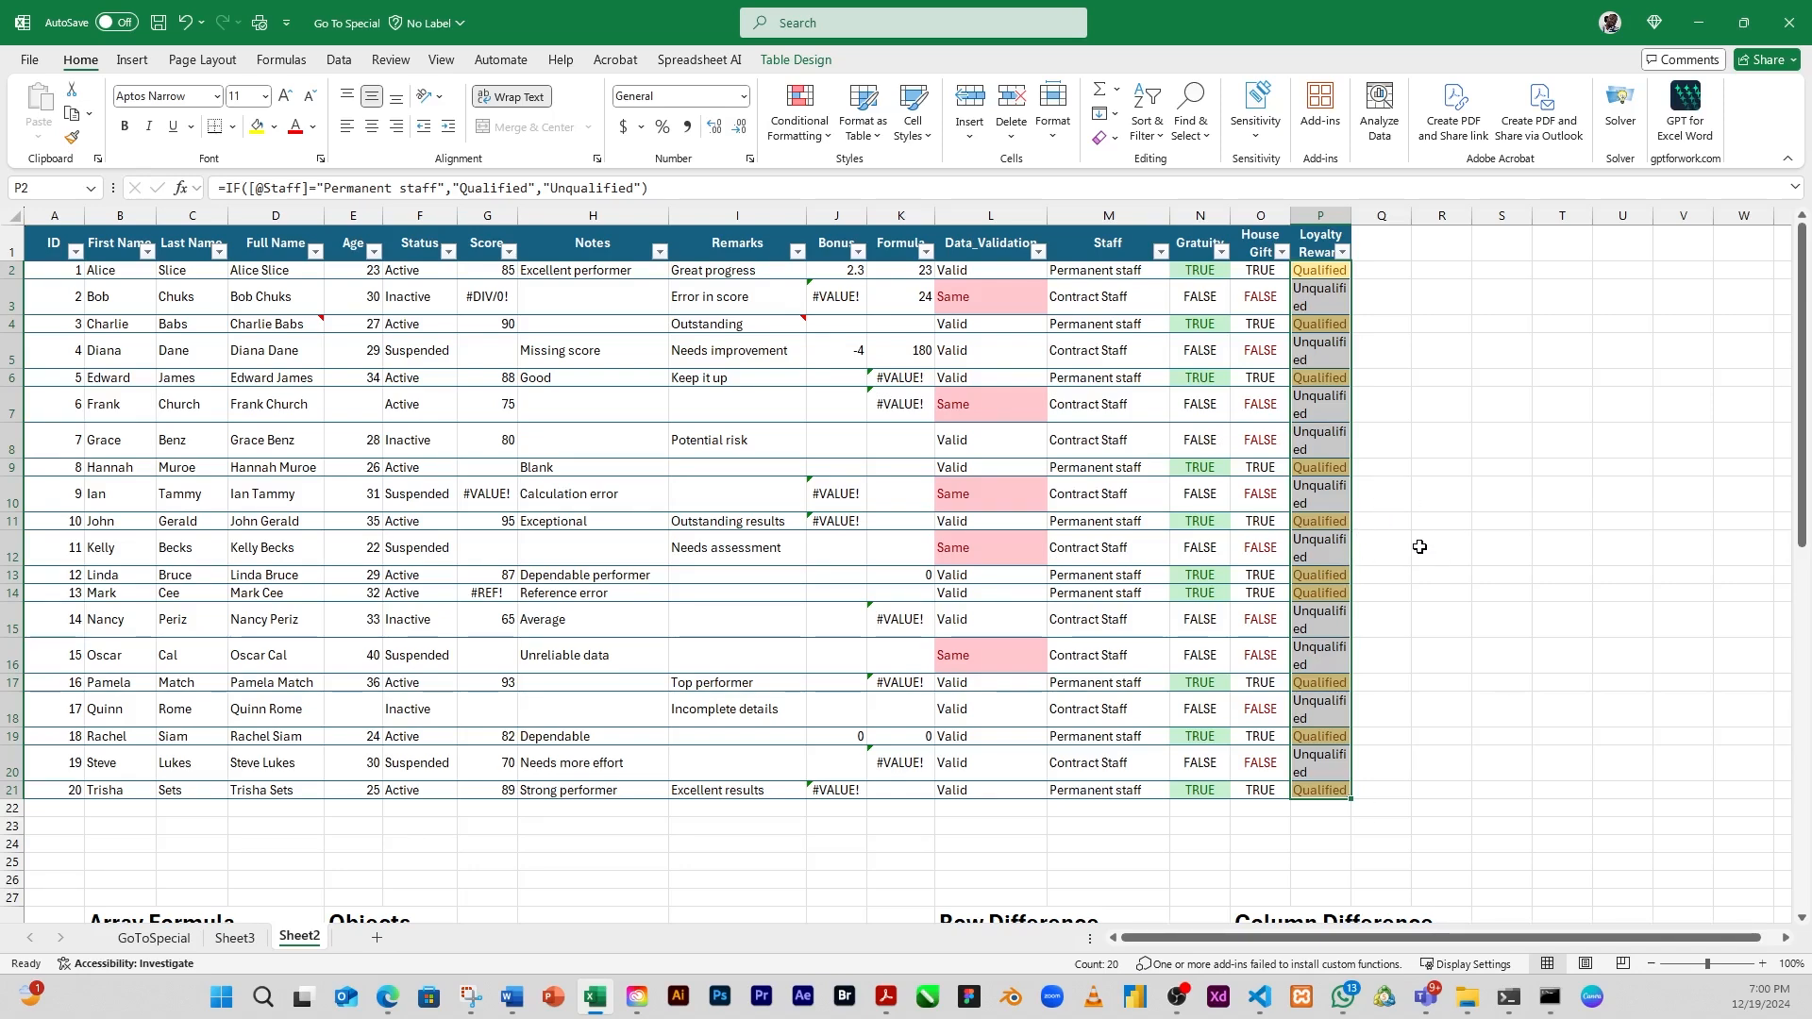
left_click(1403, 451)
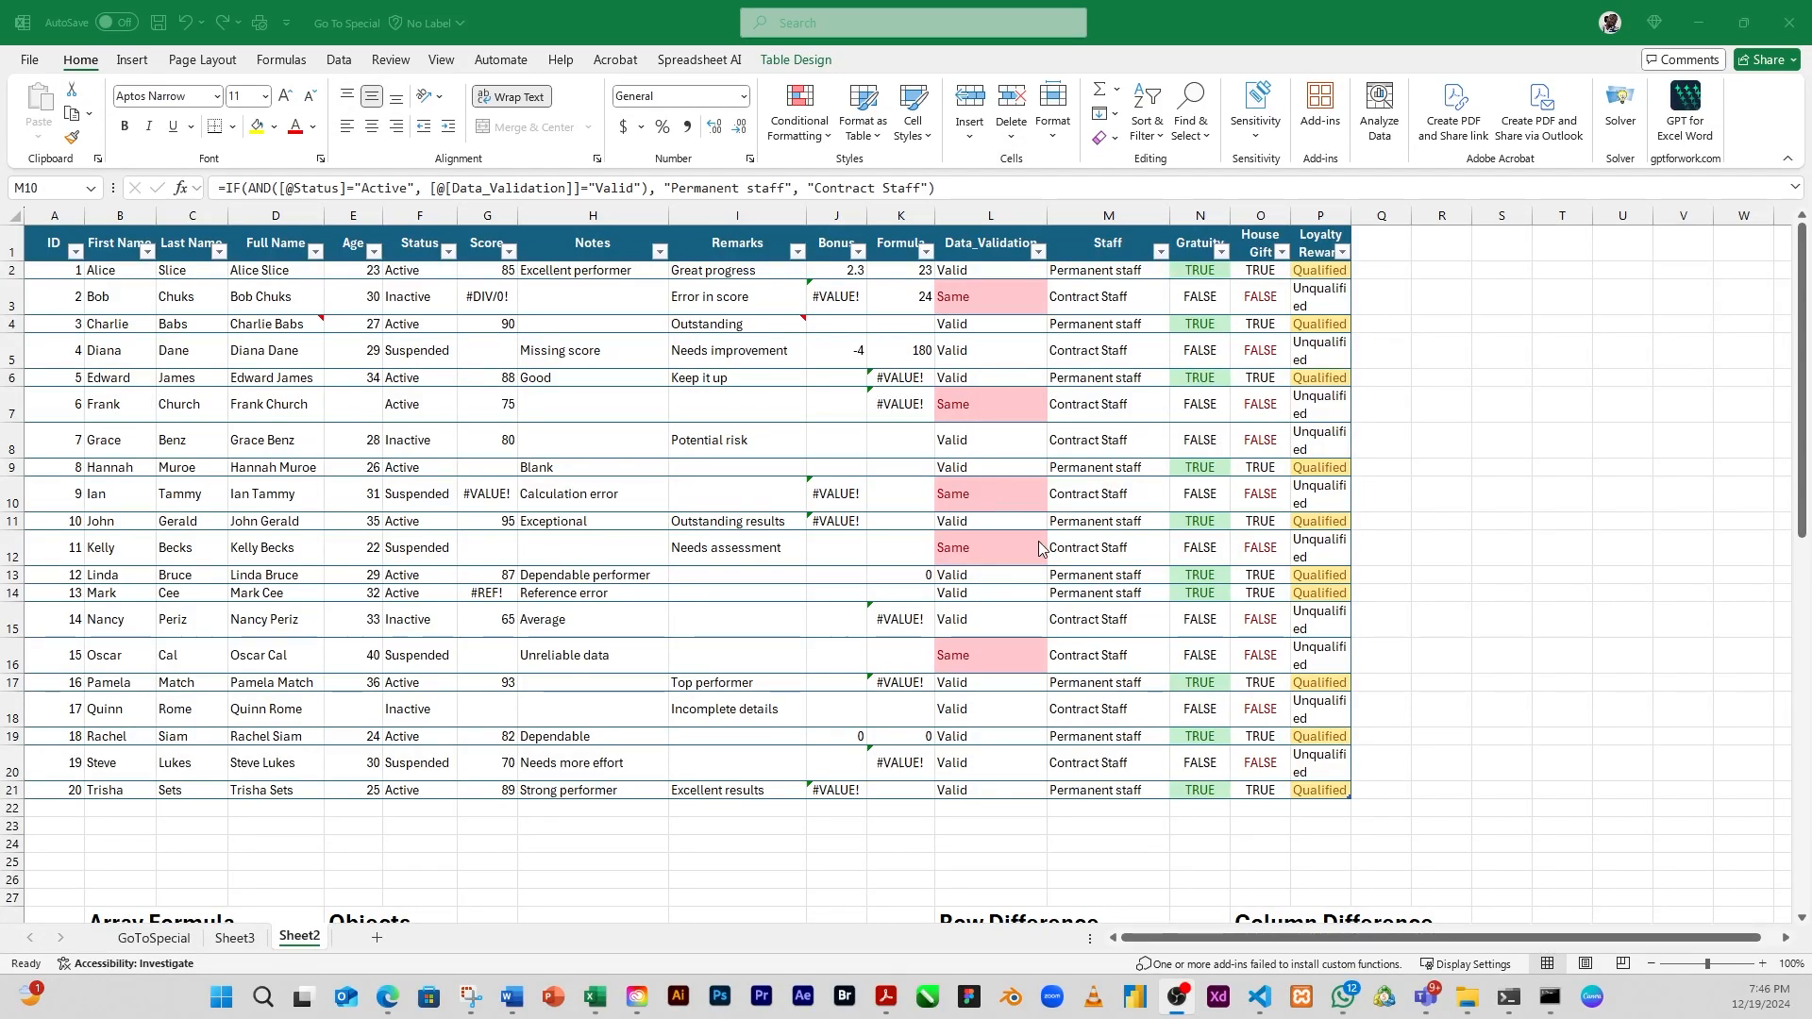
left_click(1190, 130)
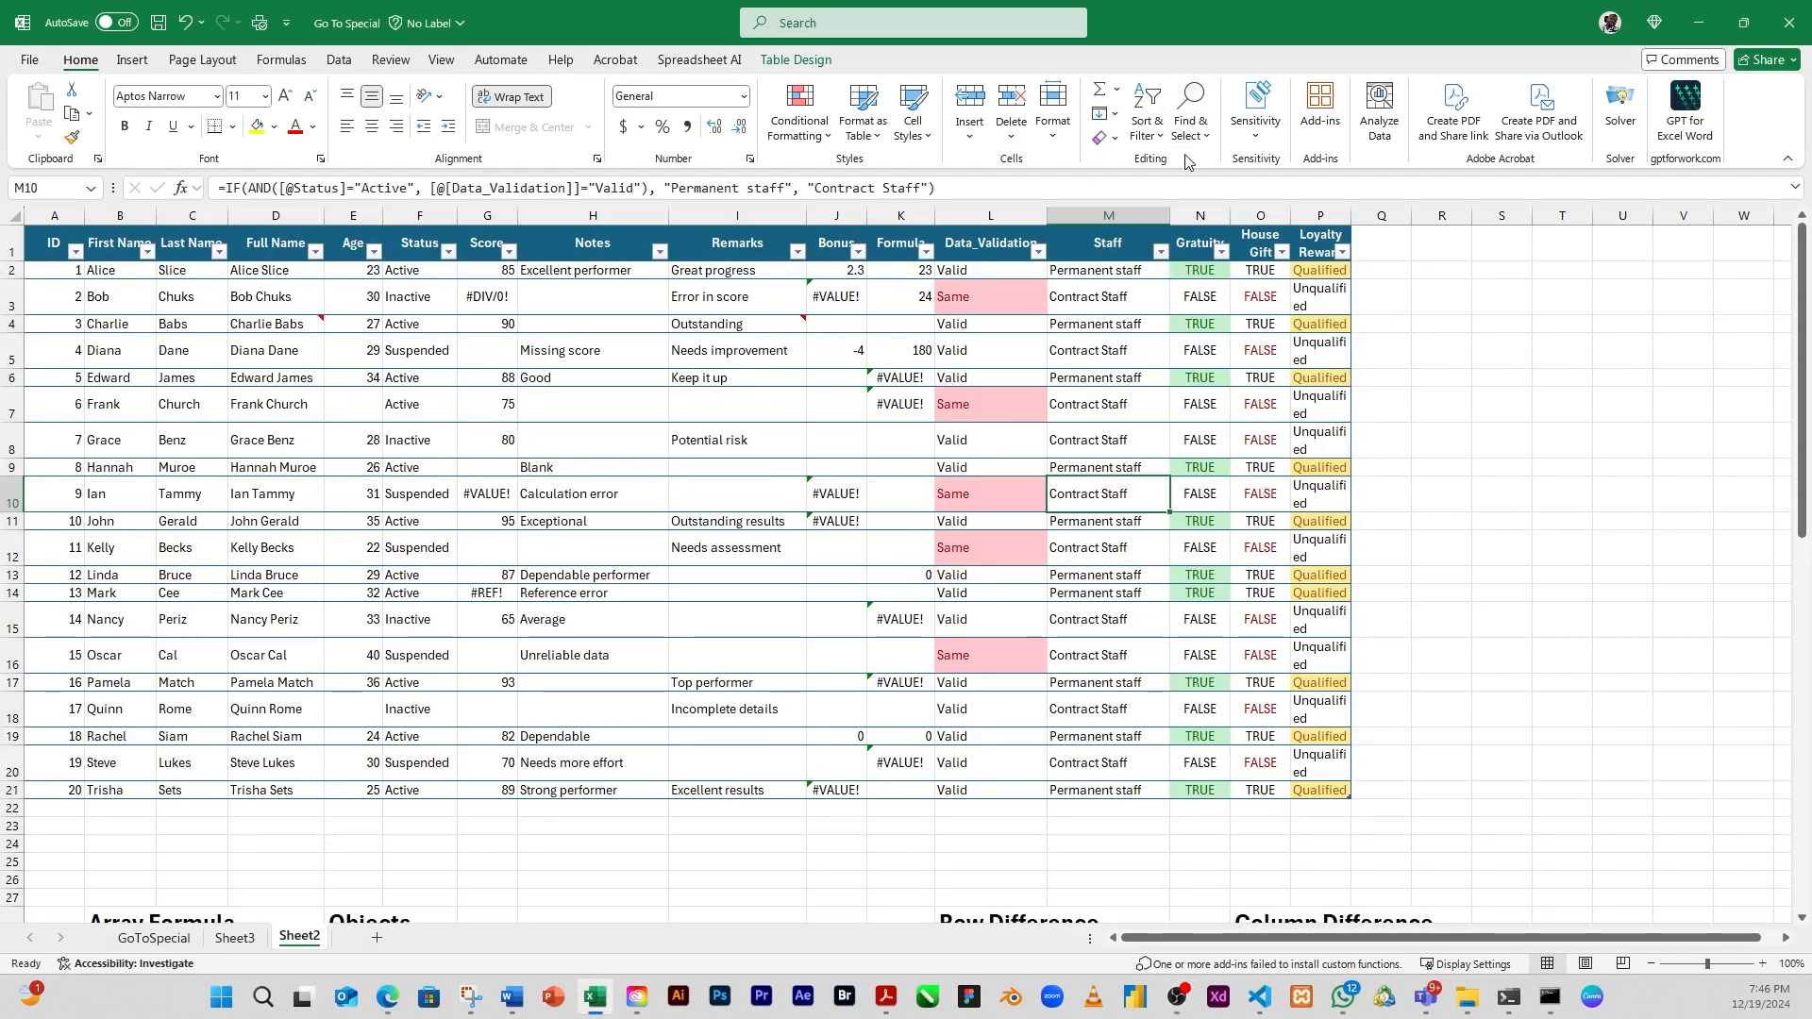
left_click(1190, 121)
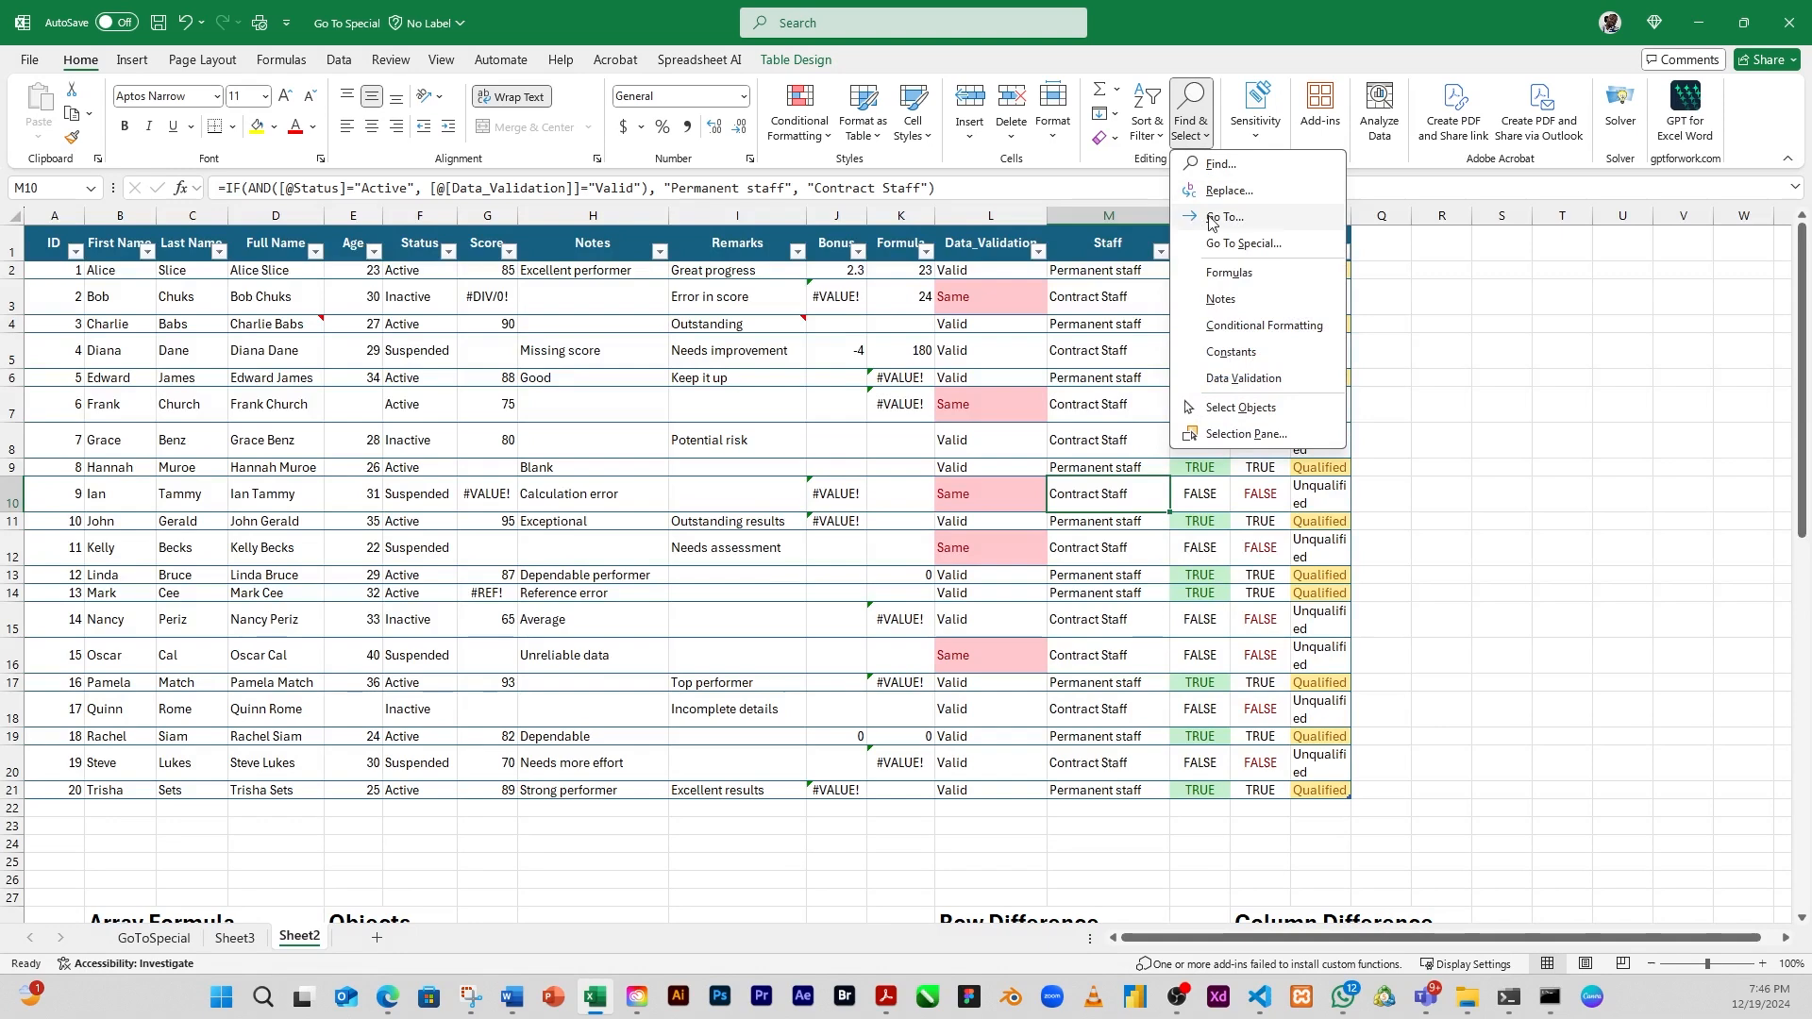
left_click(1254, 246)
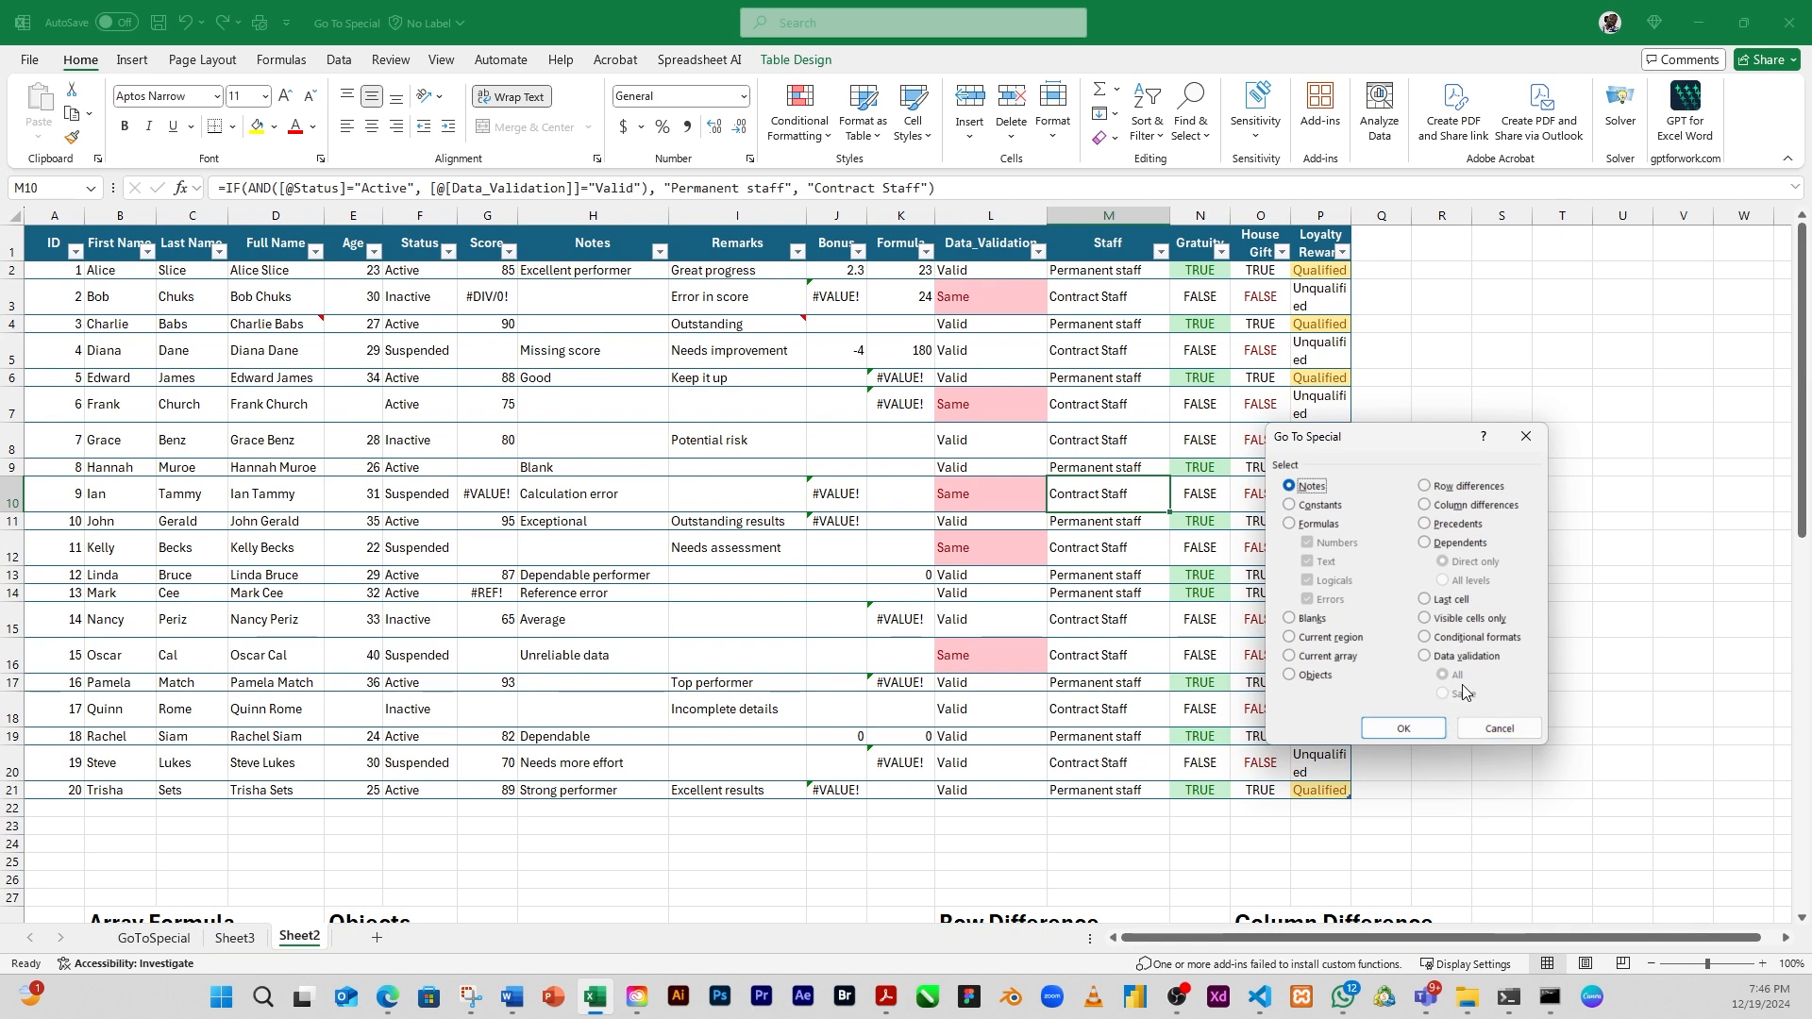
left_click(1499, 728)
Copy the first names in B2:B9 and paste them as values under Name in the Data Validation section, starting at H56
left_click_drag(1803, 462, 1776, 847)
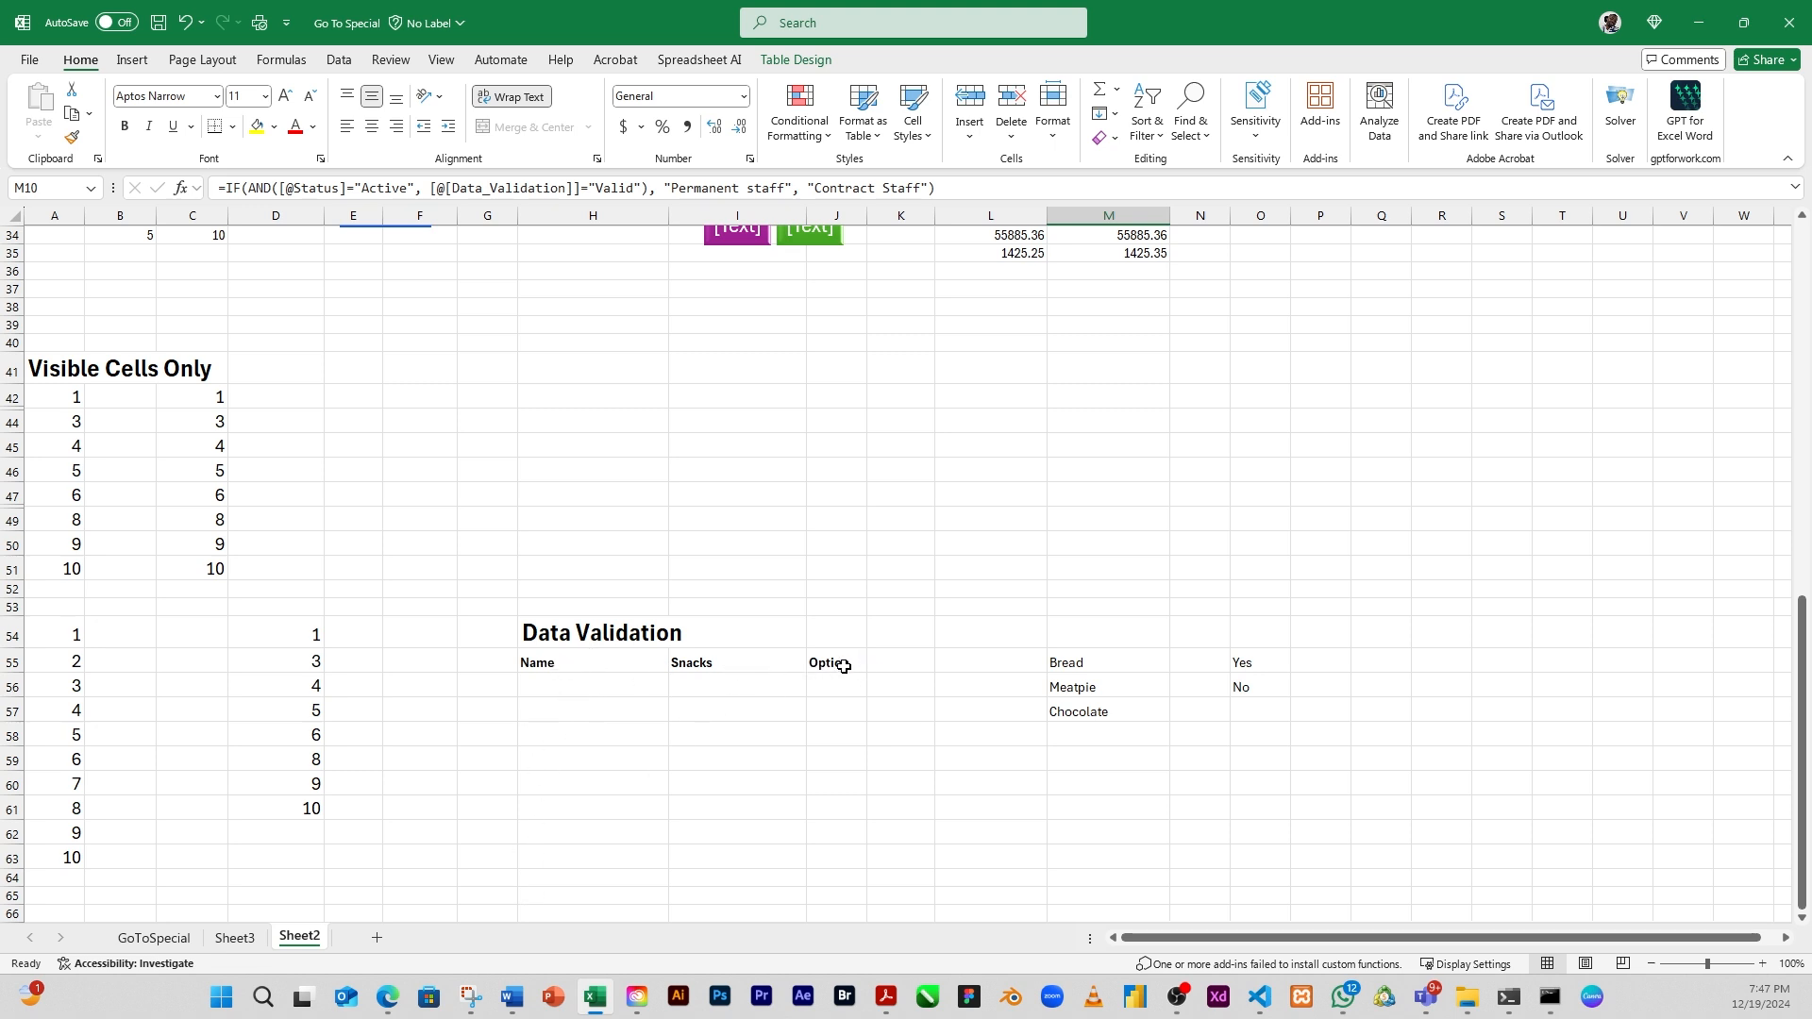
left_click(593, 735)
scroll(593, 735, "up", 12)
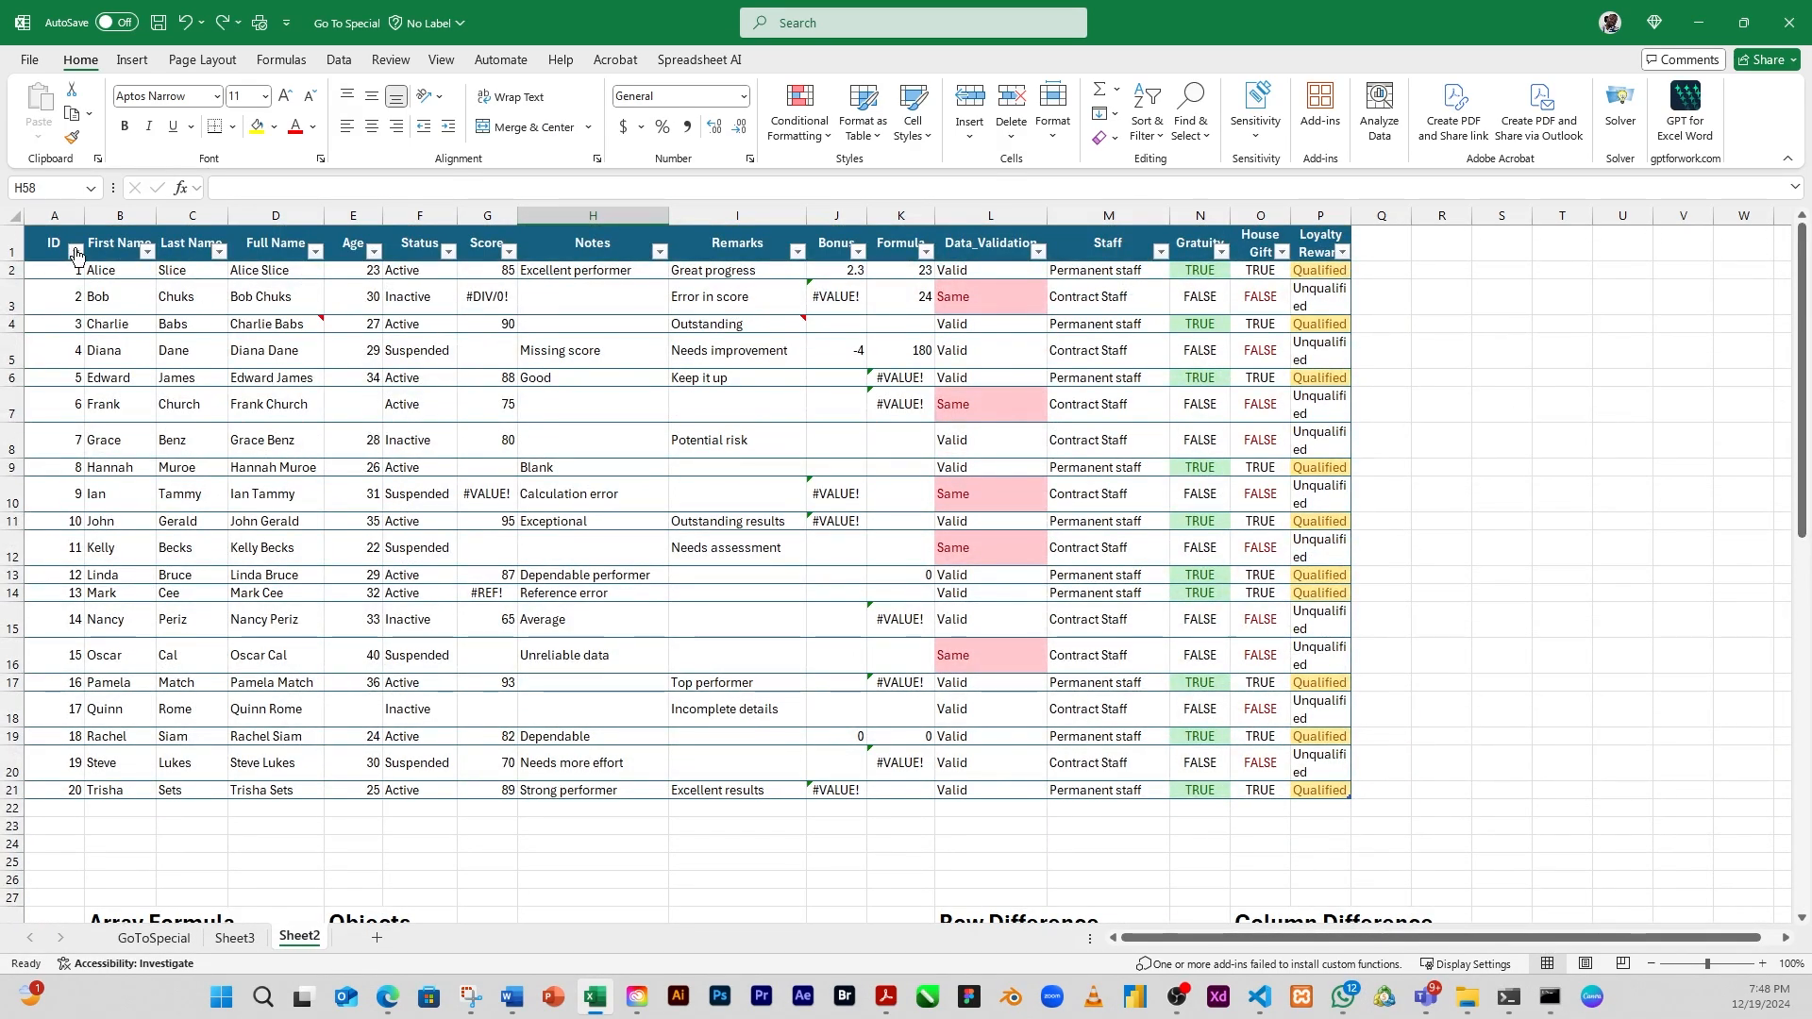
left_click_drag(104, 271, 93, 468)
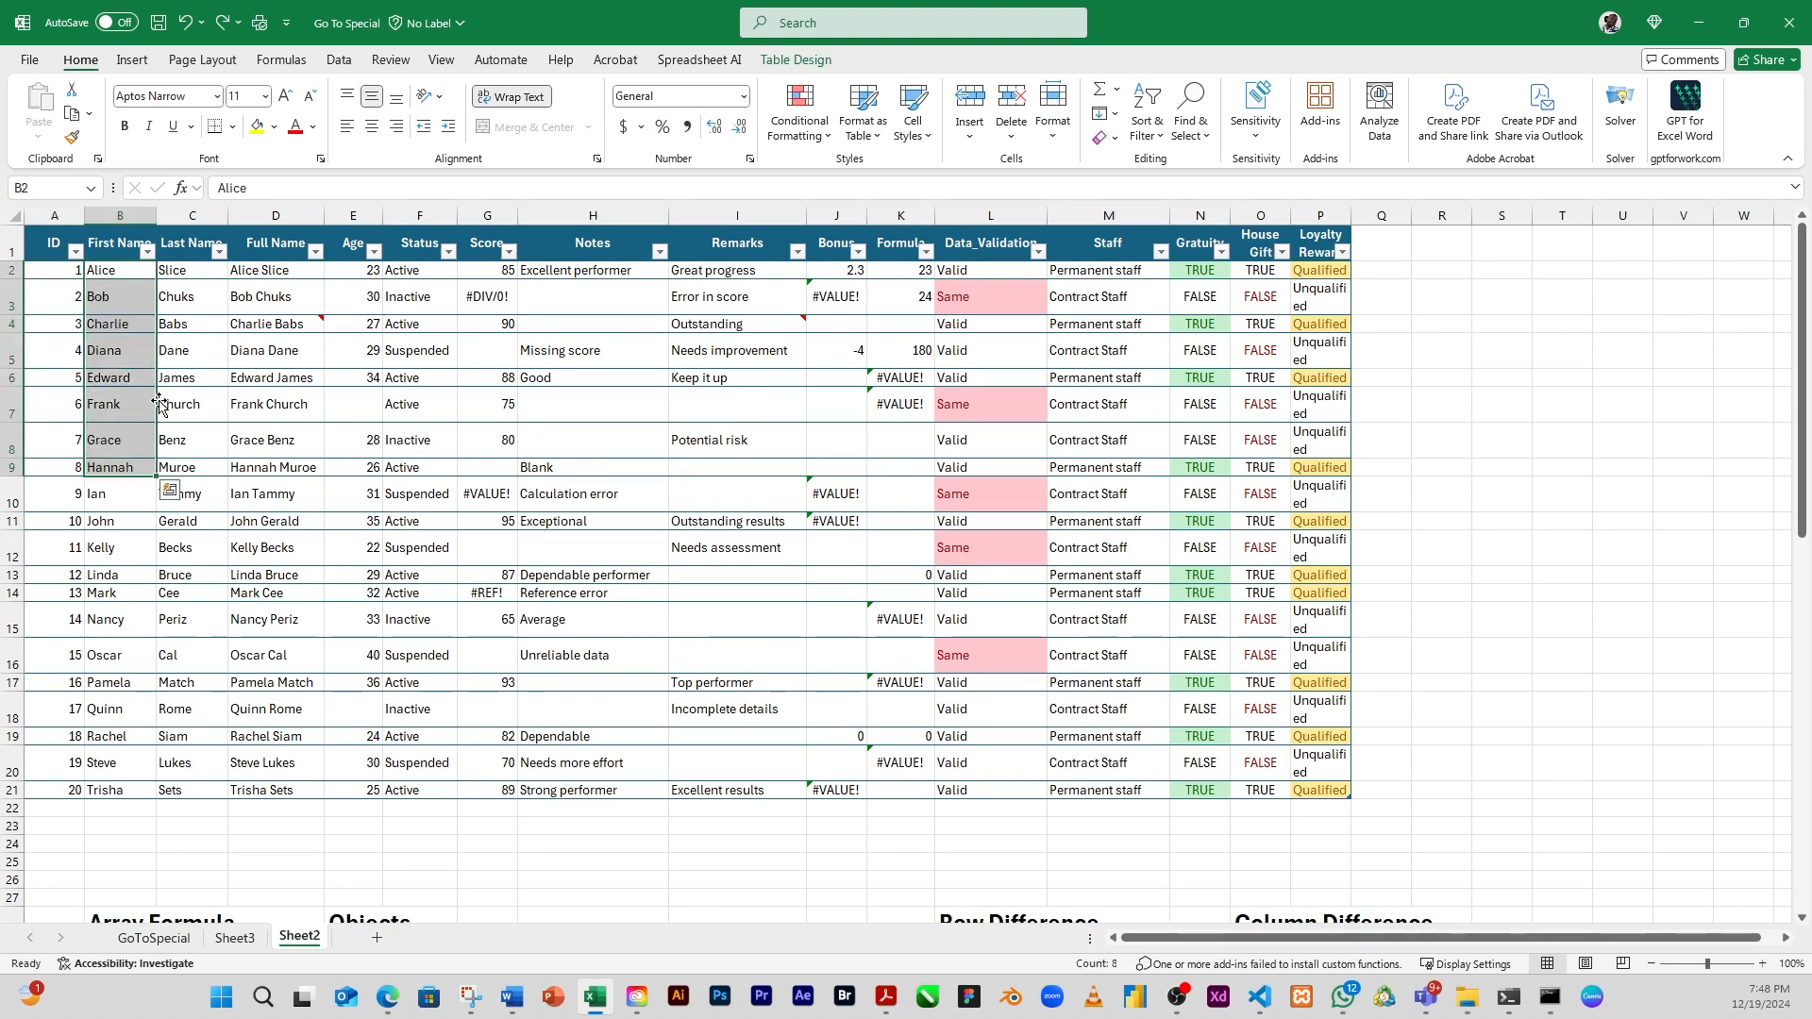
left_click(74, 116)
left_click_drag(1802, 418, 1807, 780)
left_click(574, 698)
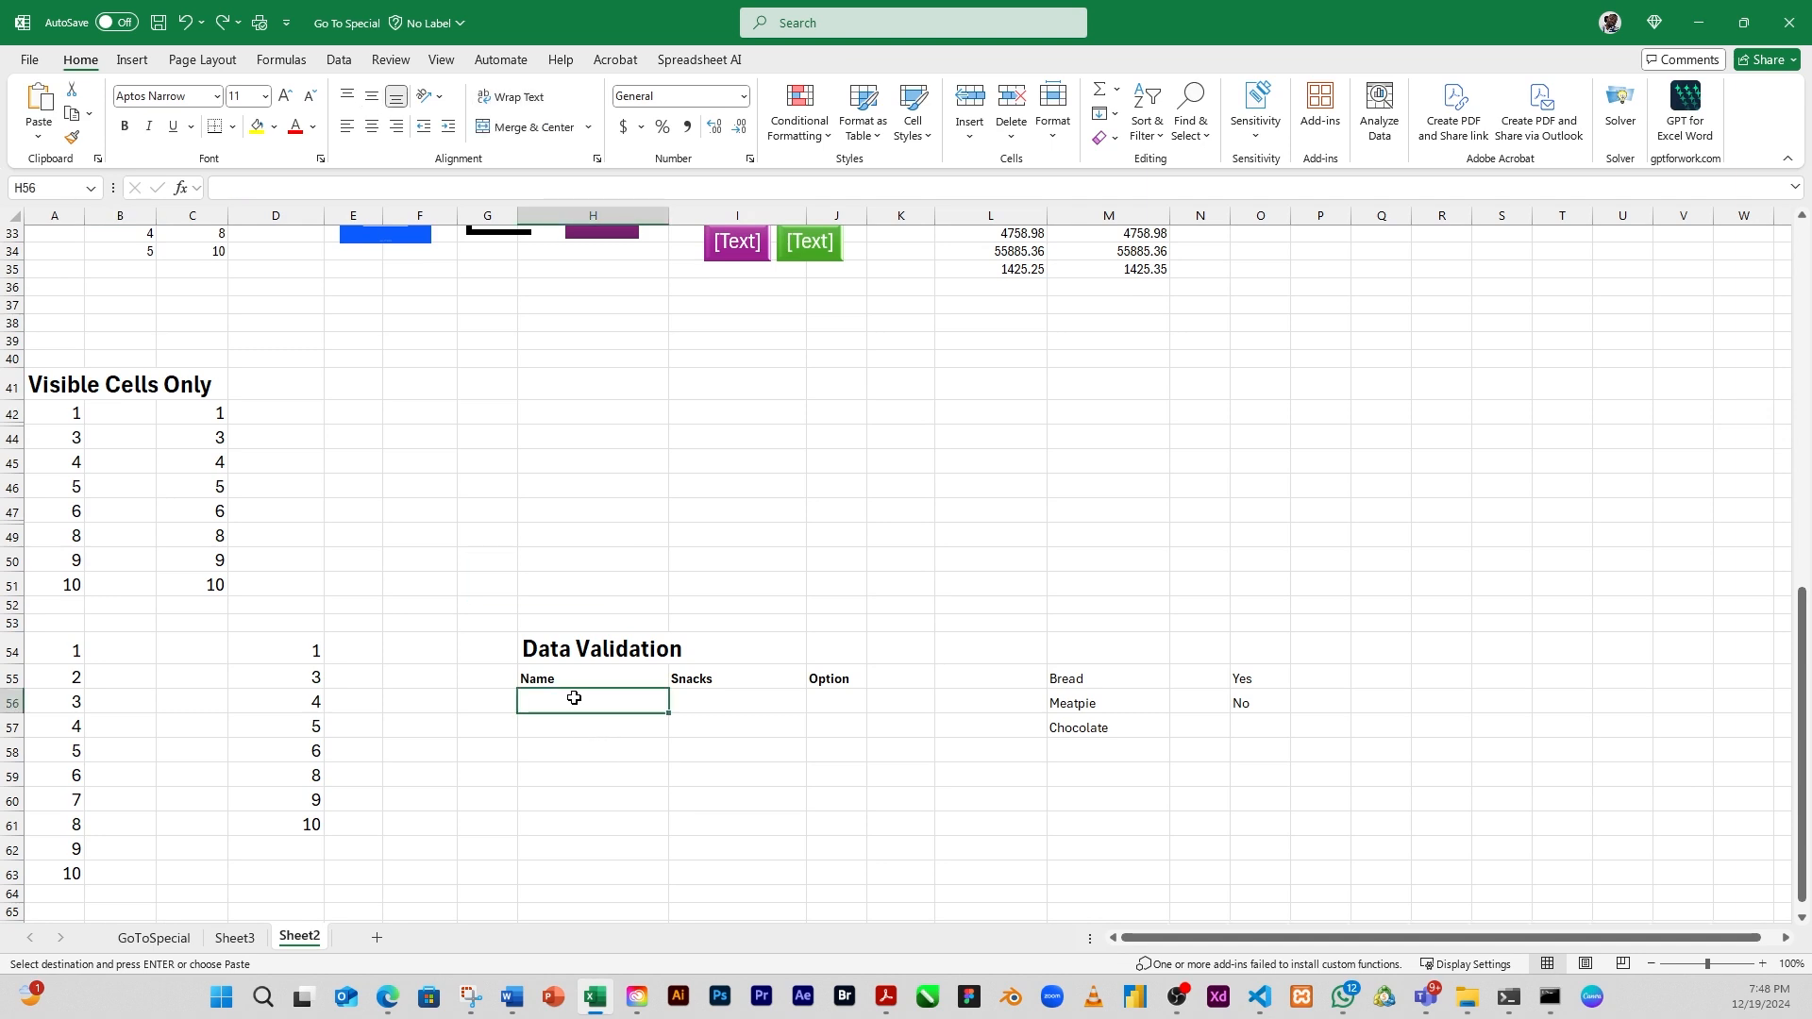
left_click(39, 135)
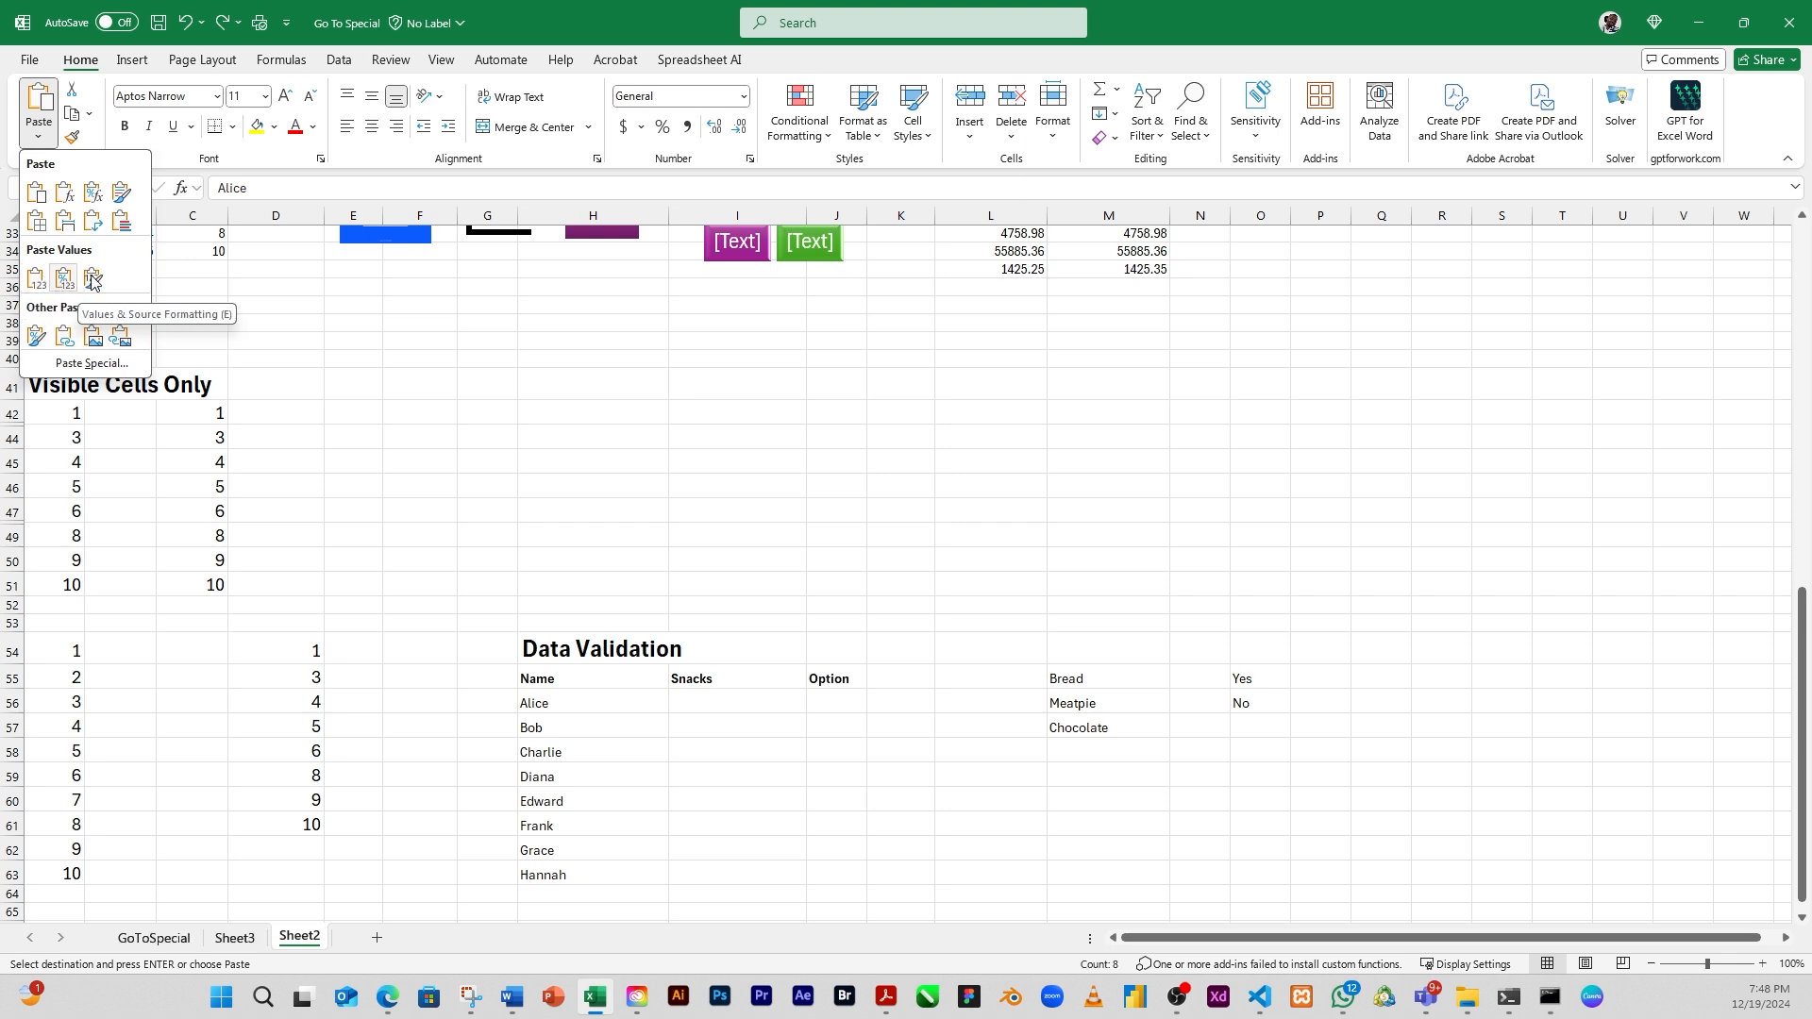
left_click(39, 275)
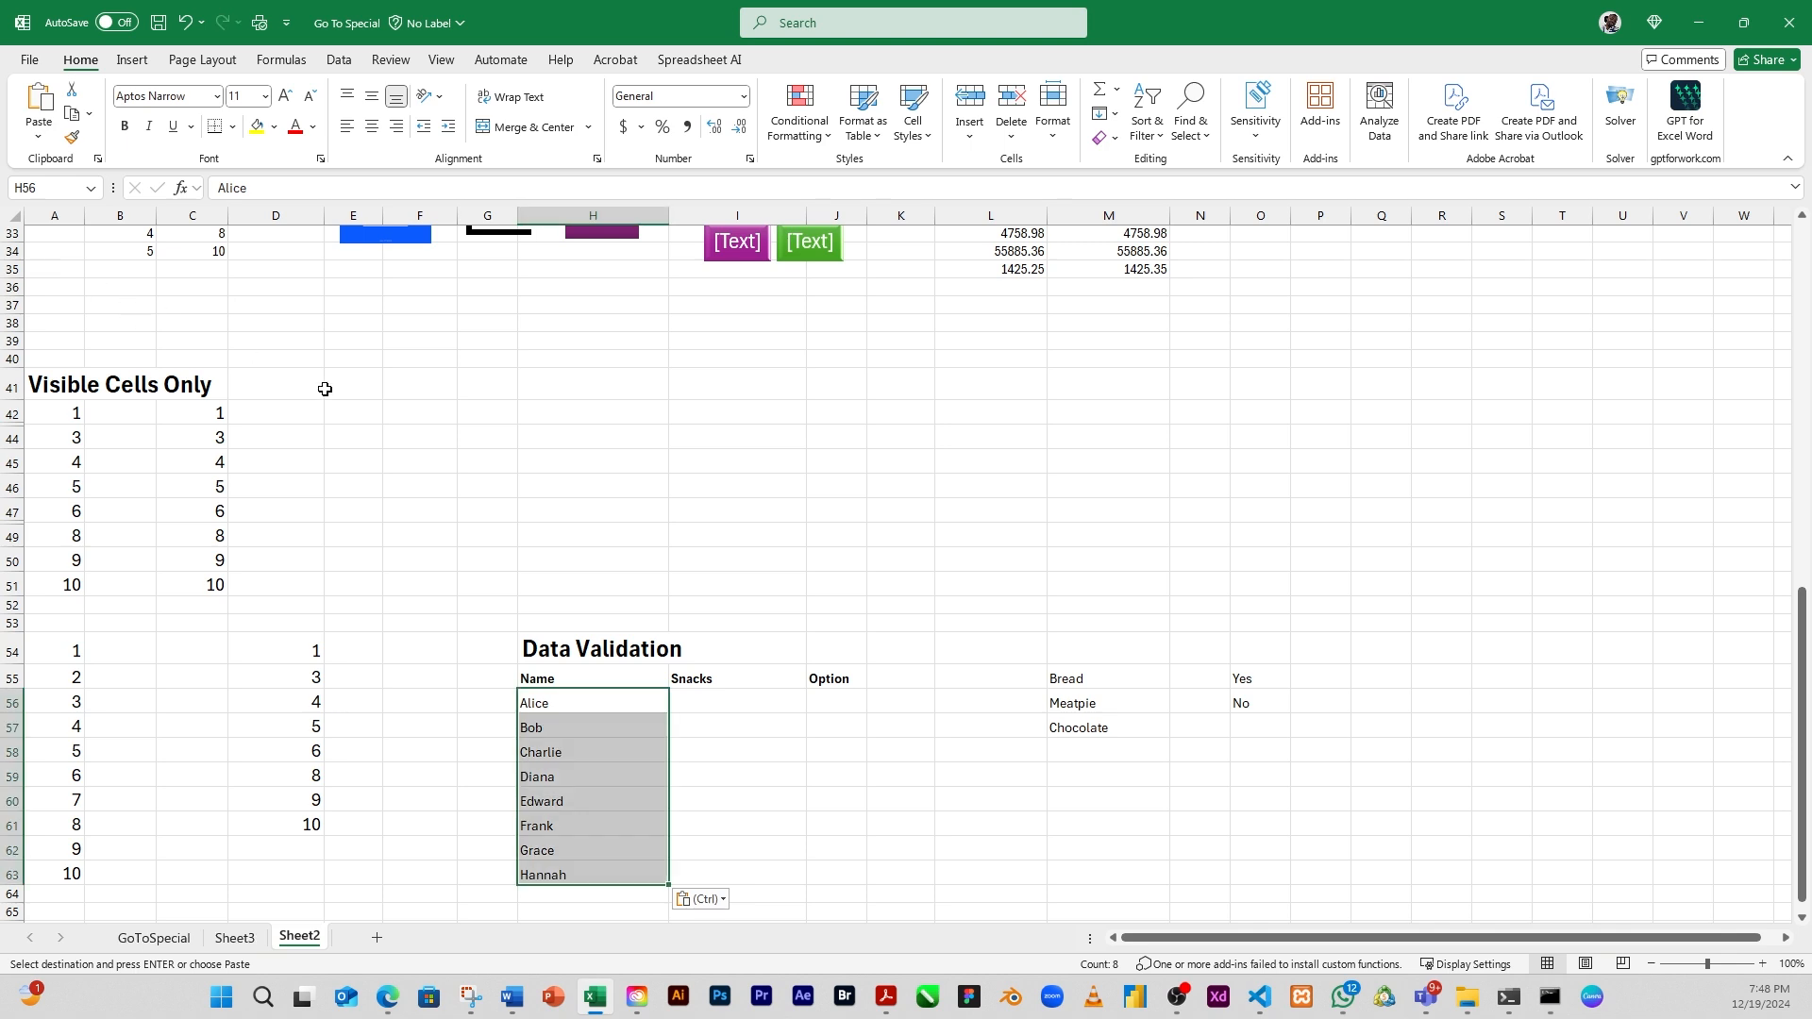
left_click(710, 725)
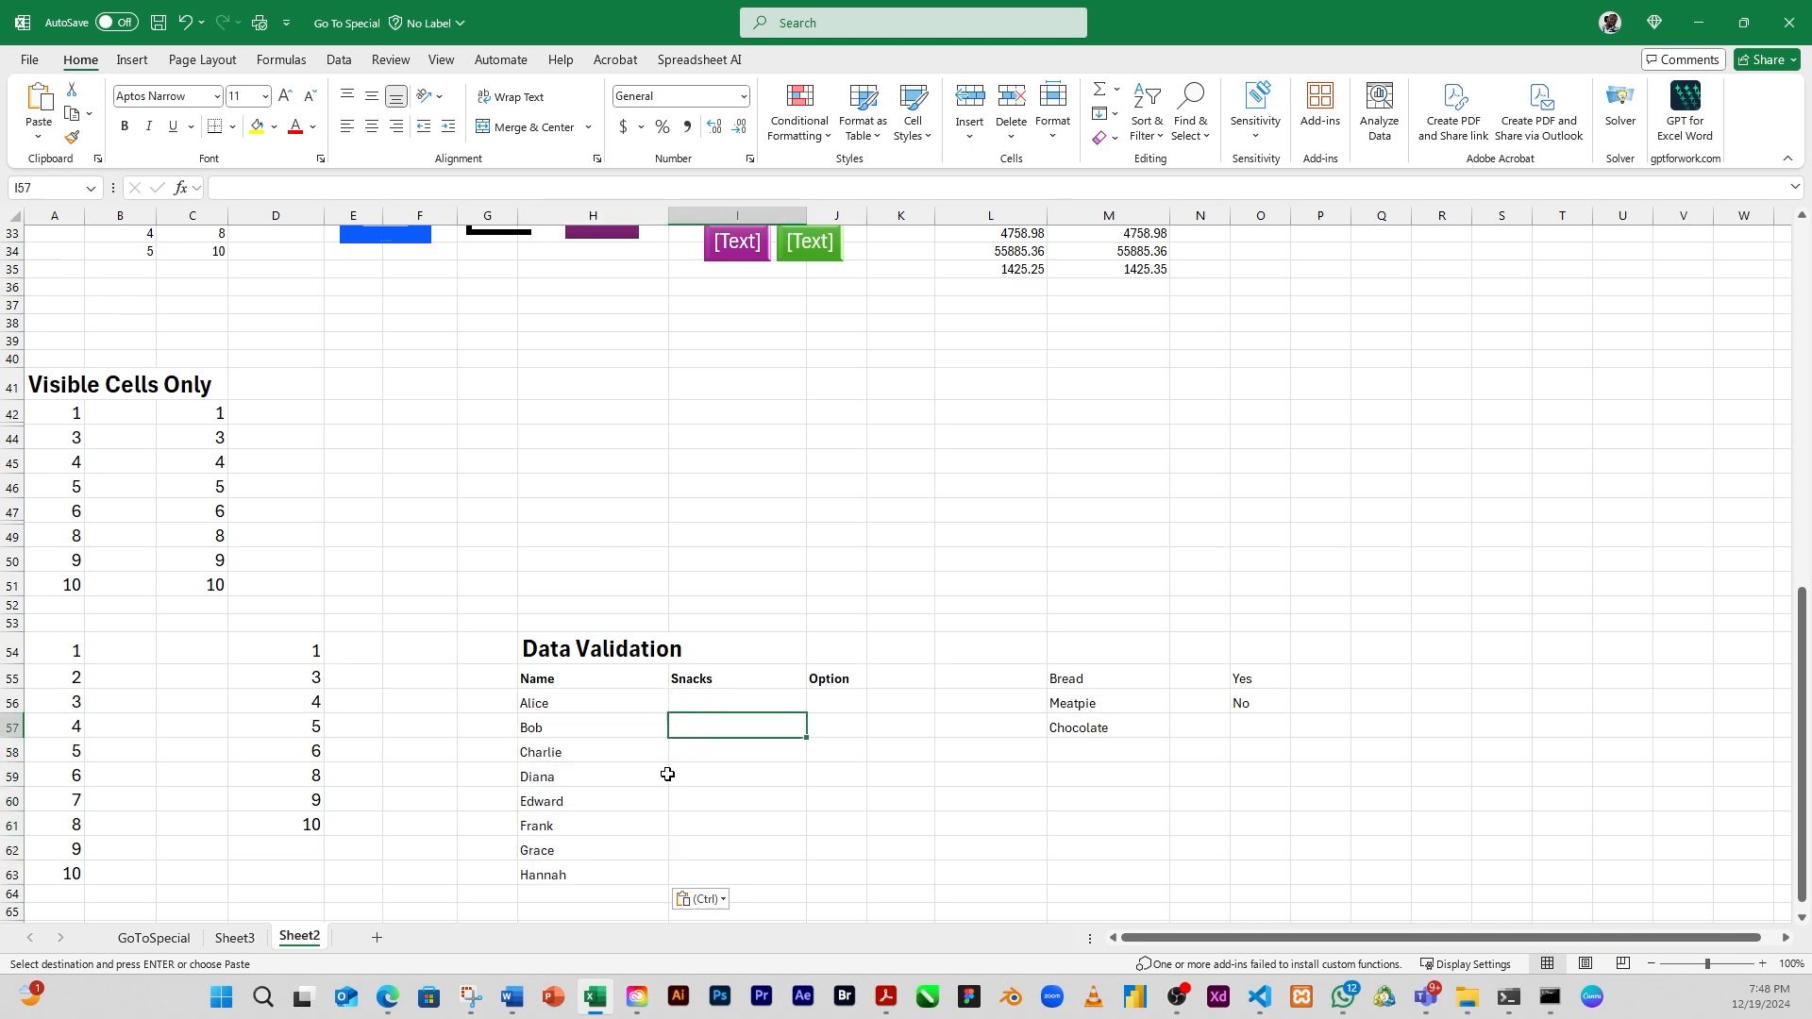
left_click(602, 773)
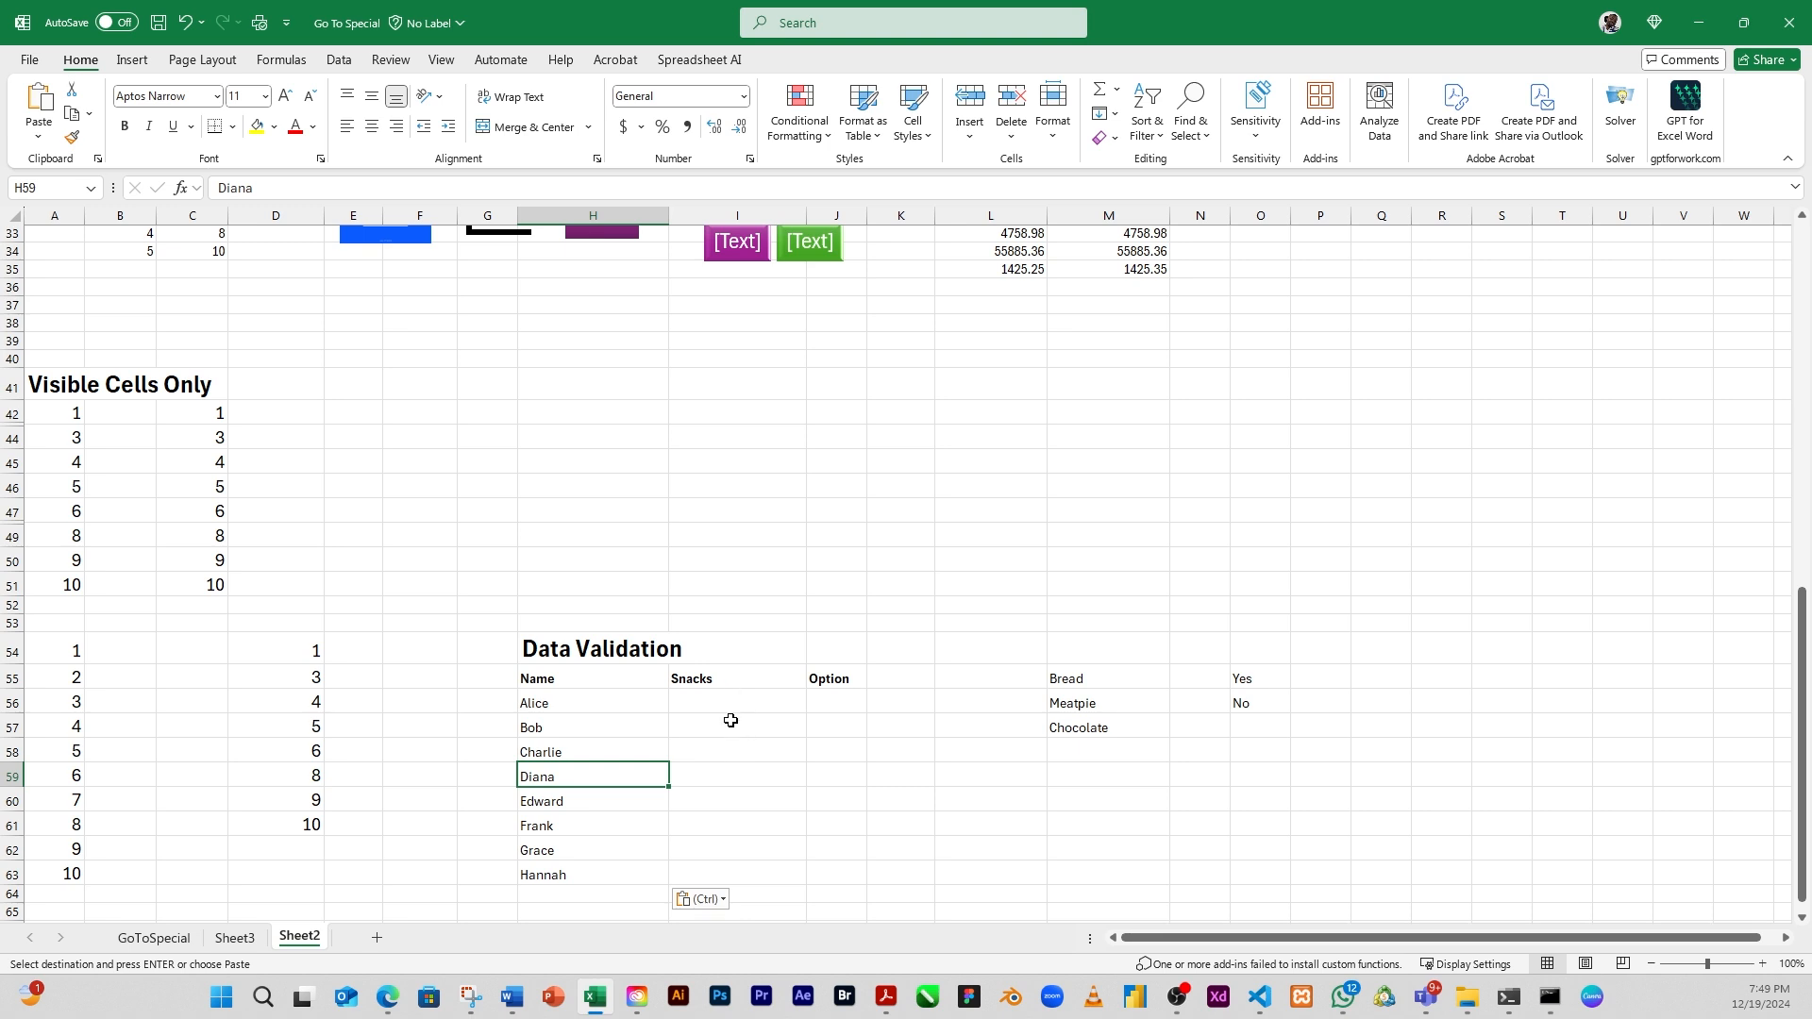
Apply List data validation to the Snacks cells I56:I63, using the snack names in M55:M57 as the source
left_click(731, 784)
left_click(715, 696)
left_click_drag(714, 697, 712, 869)
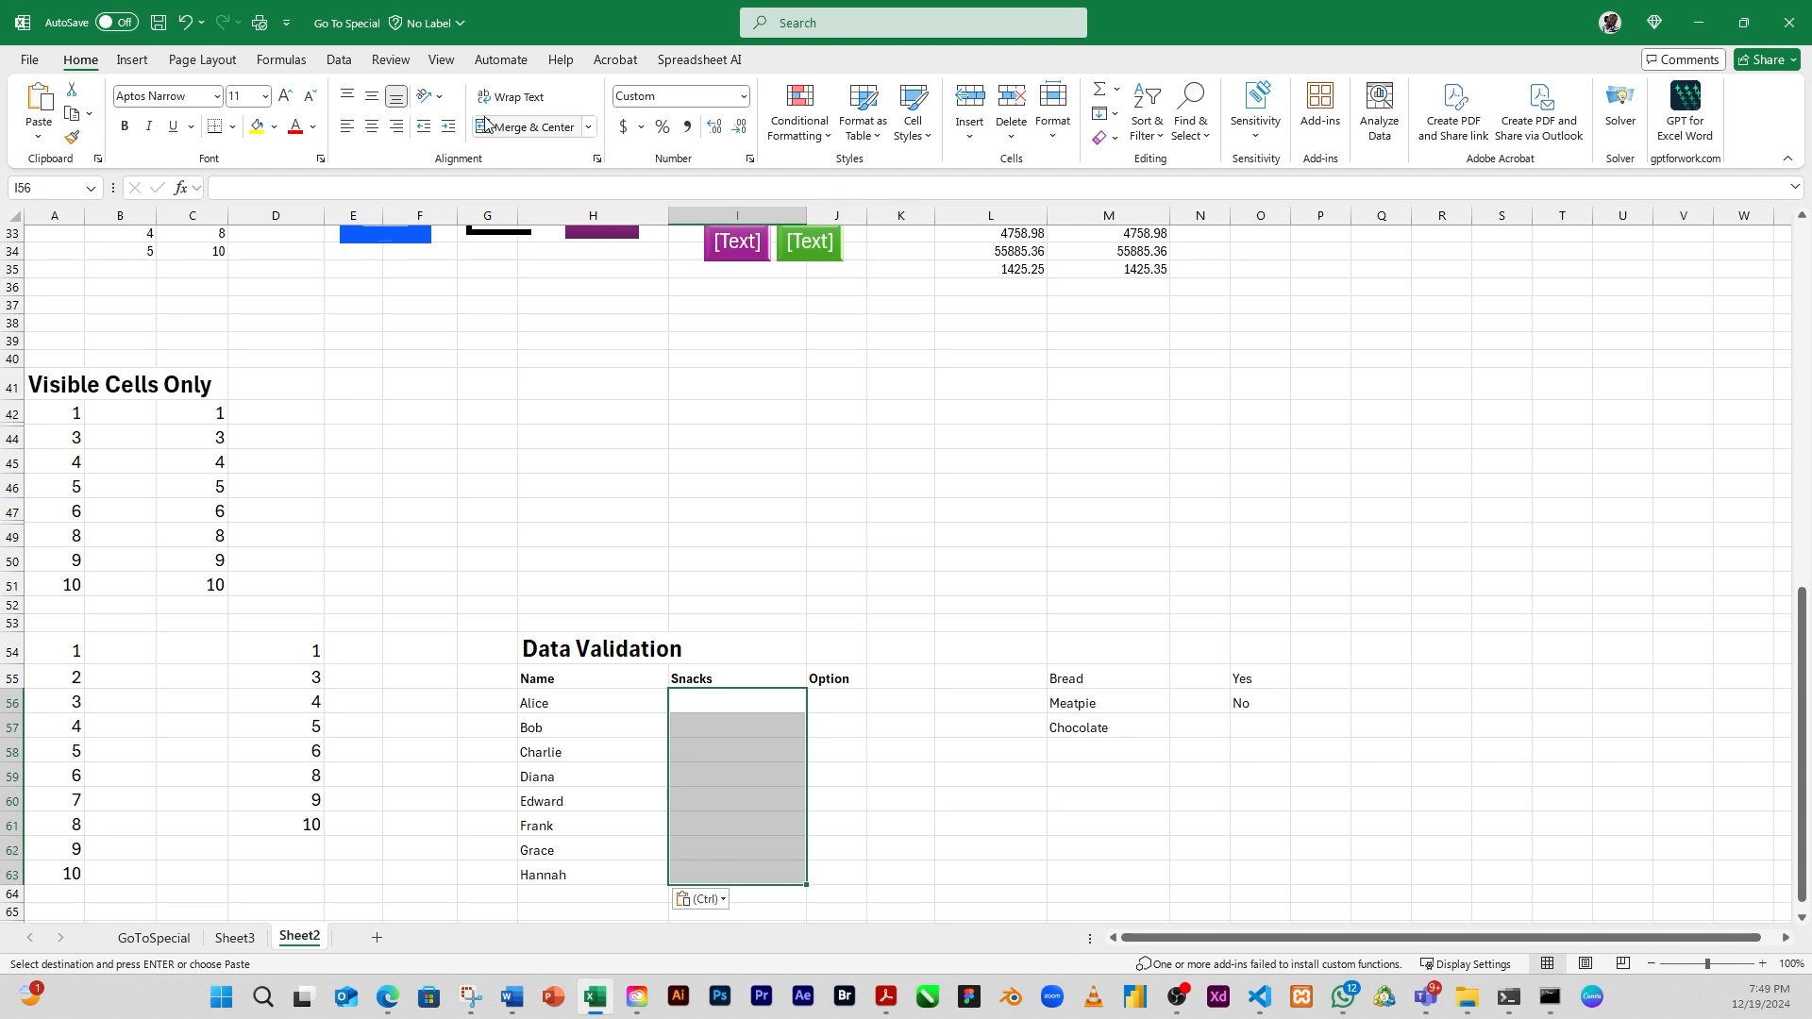
left_click(339, 60)
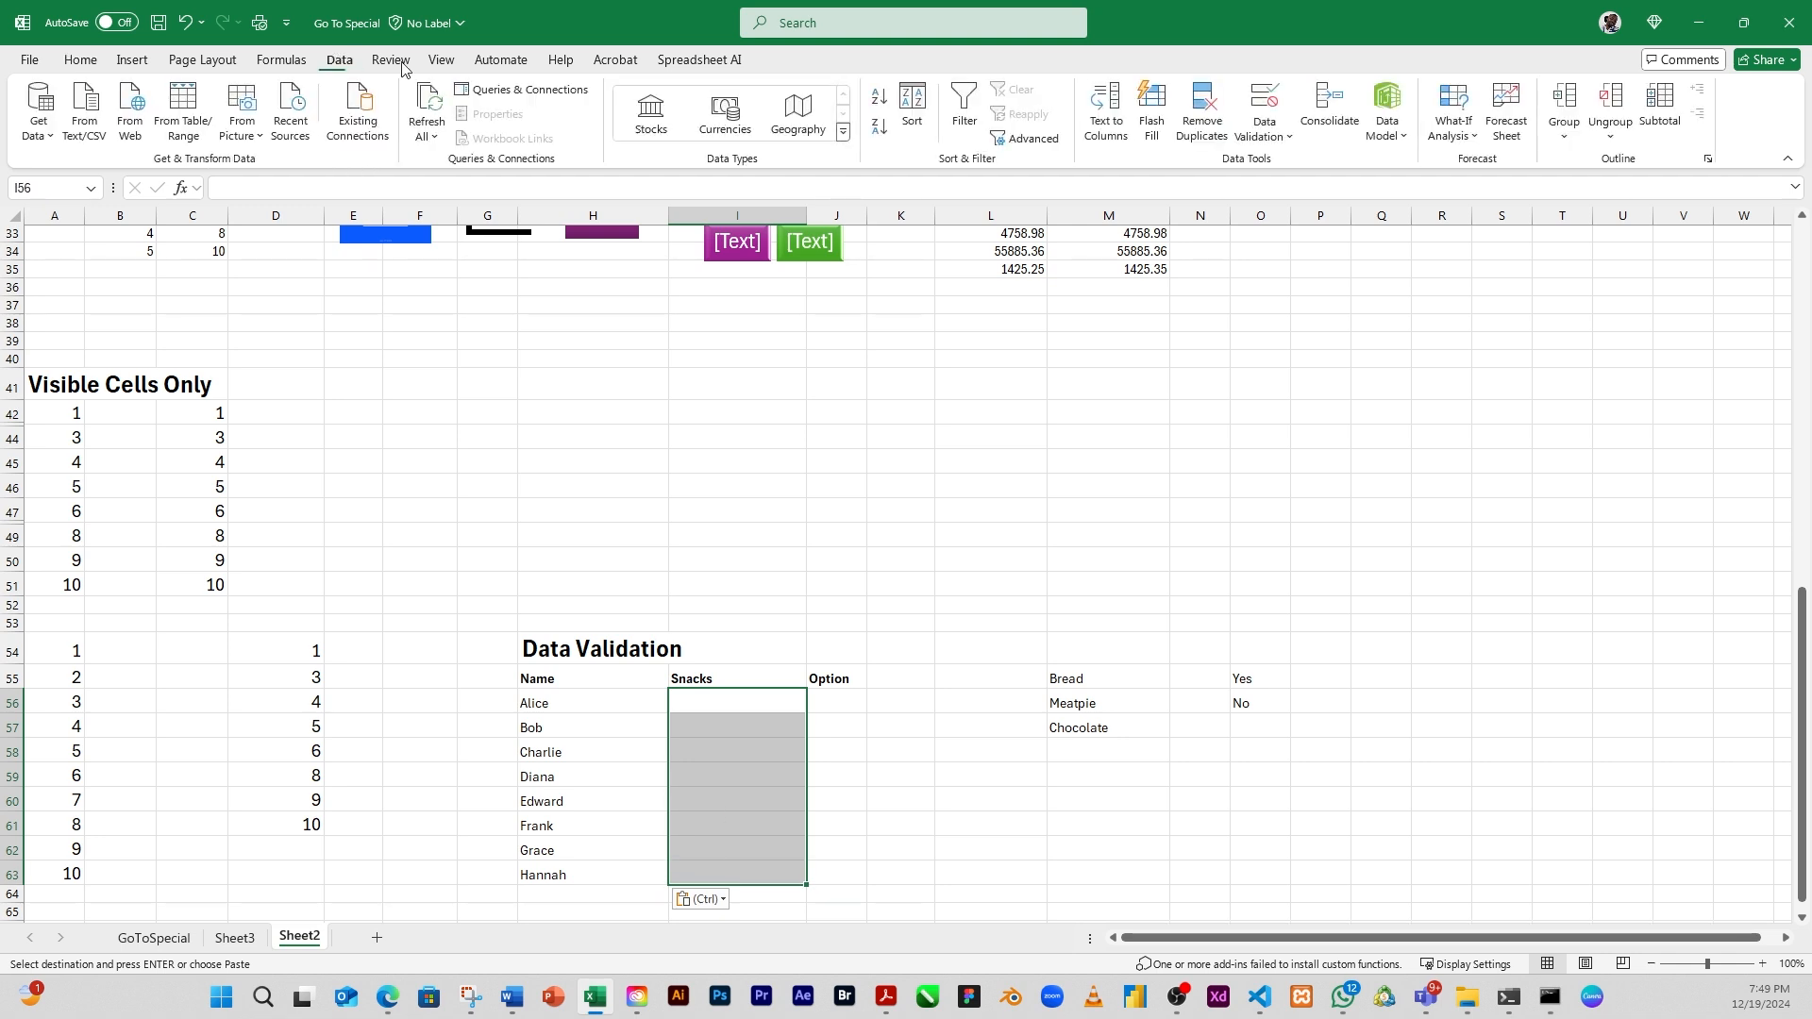
left_click(1281, 140)
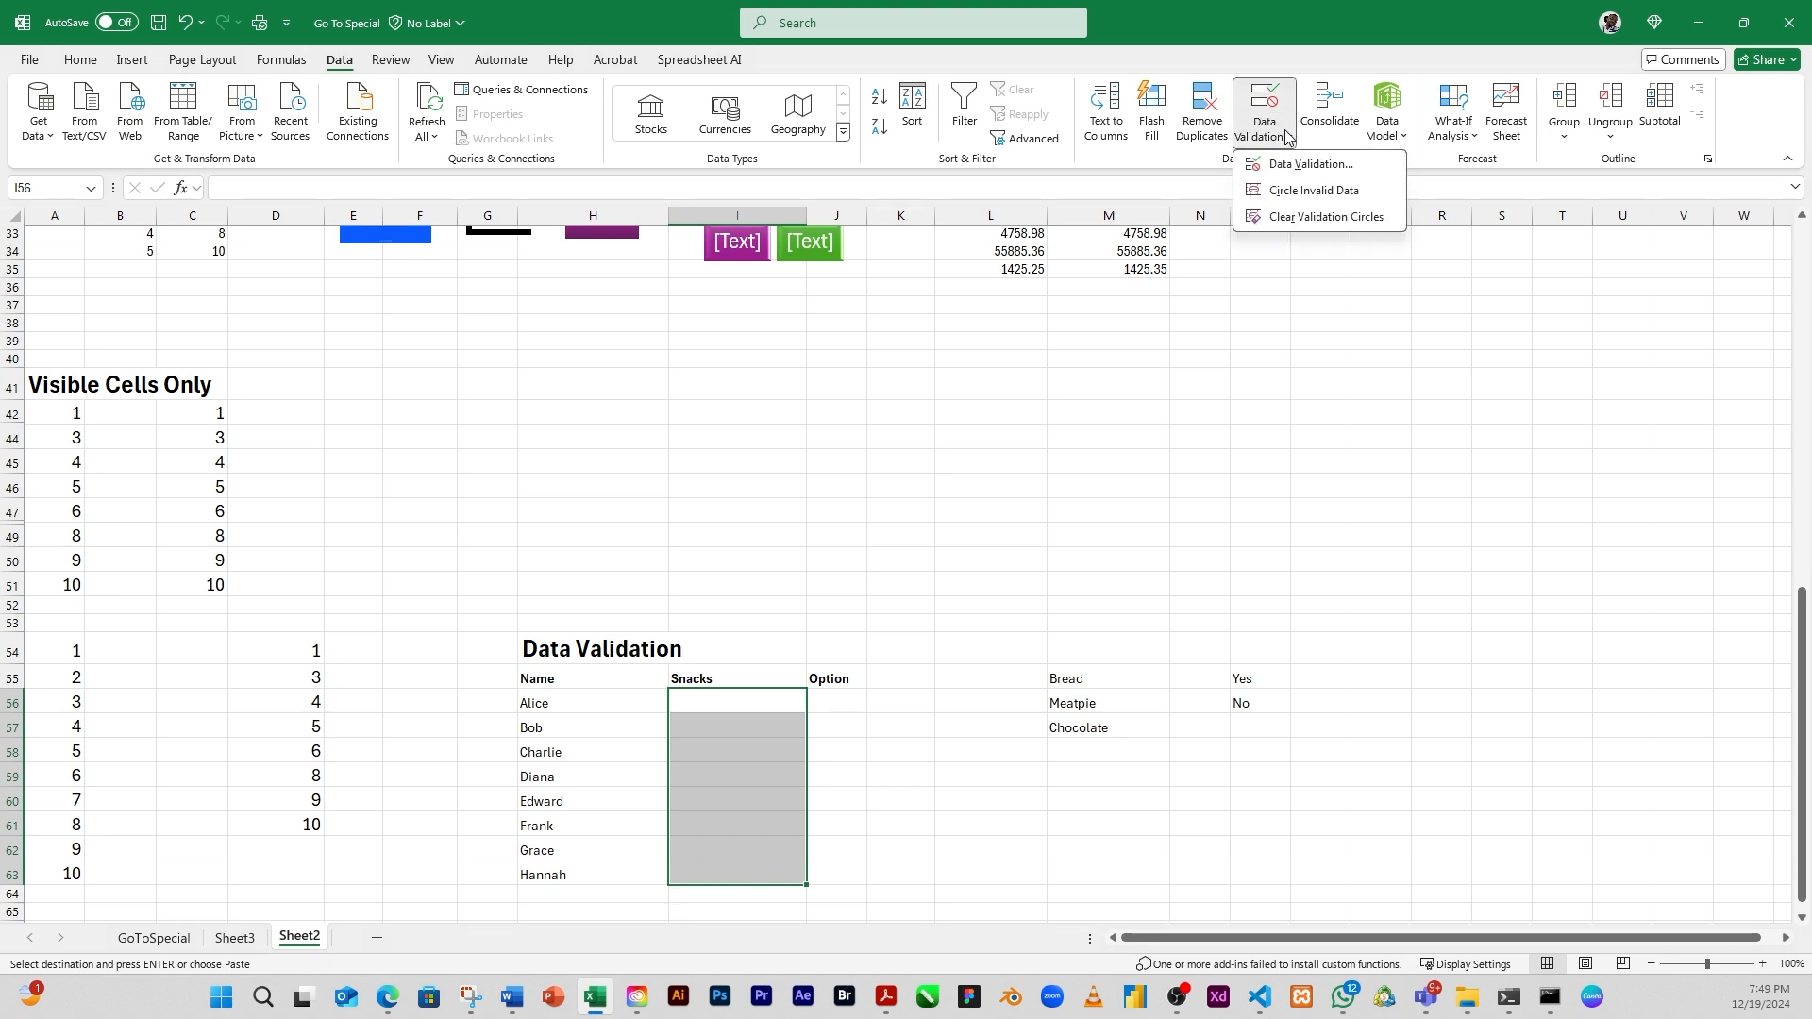
left_click(1289, 165)
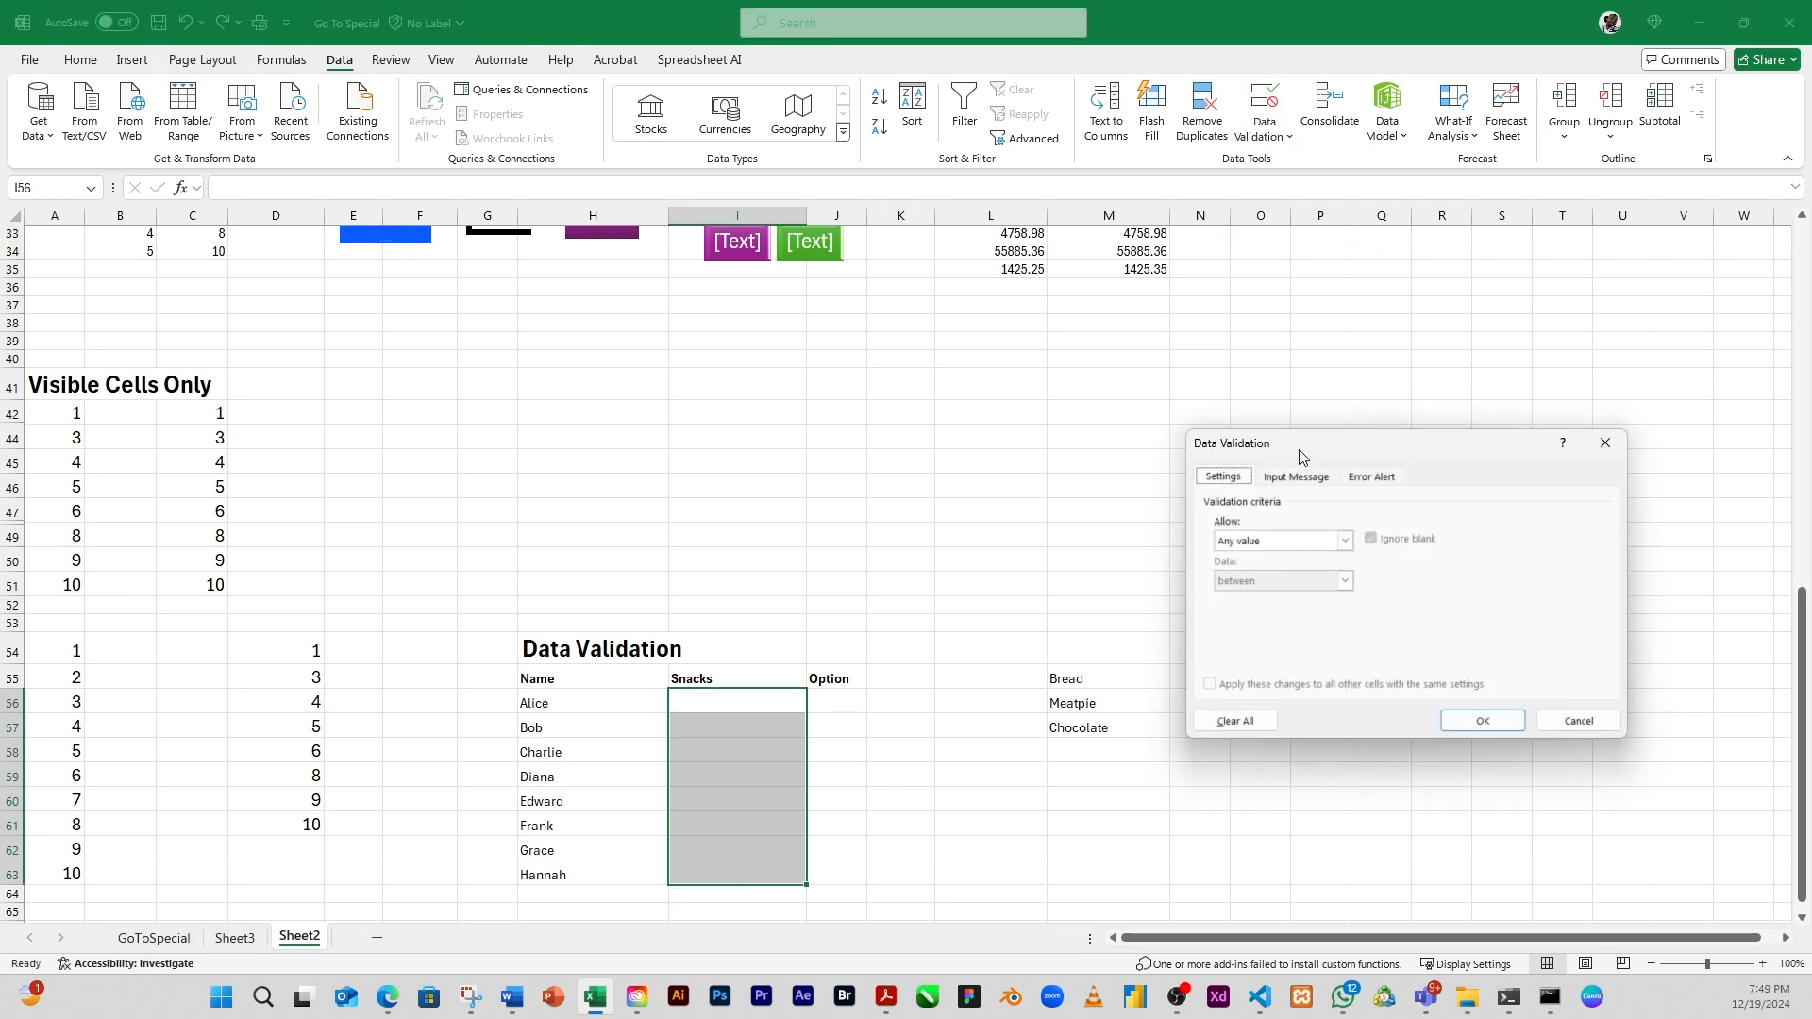
left_click(1244, 544)
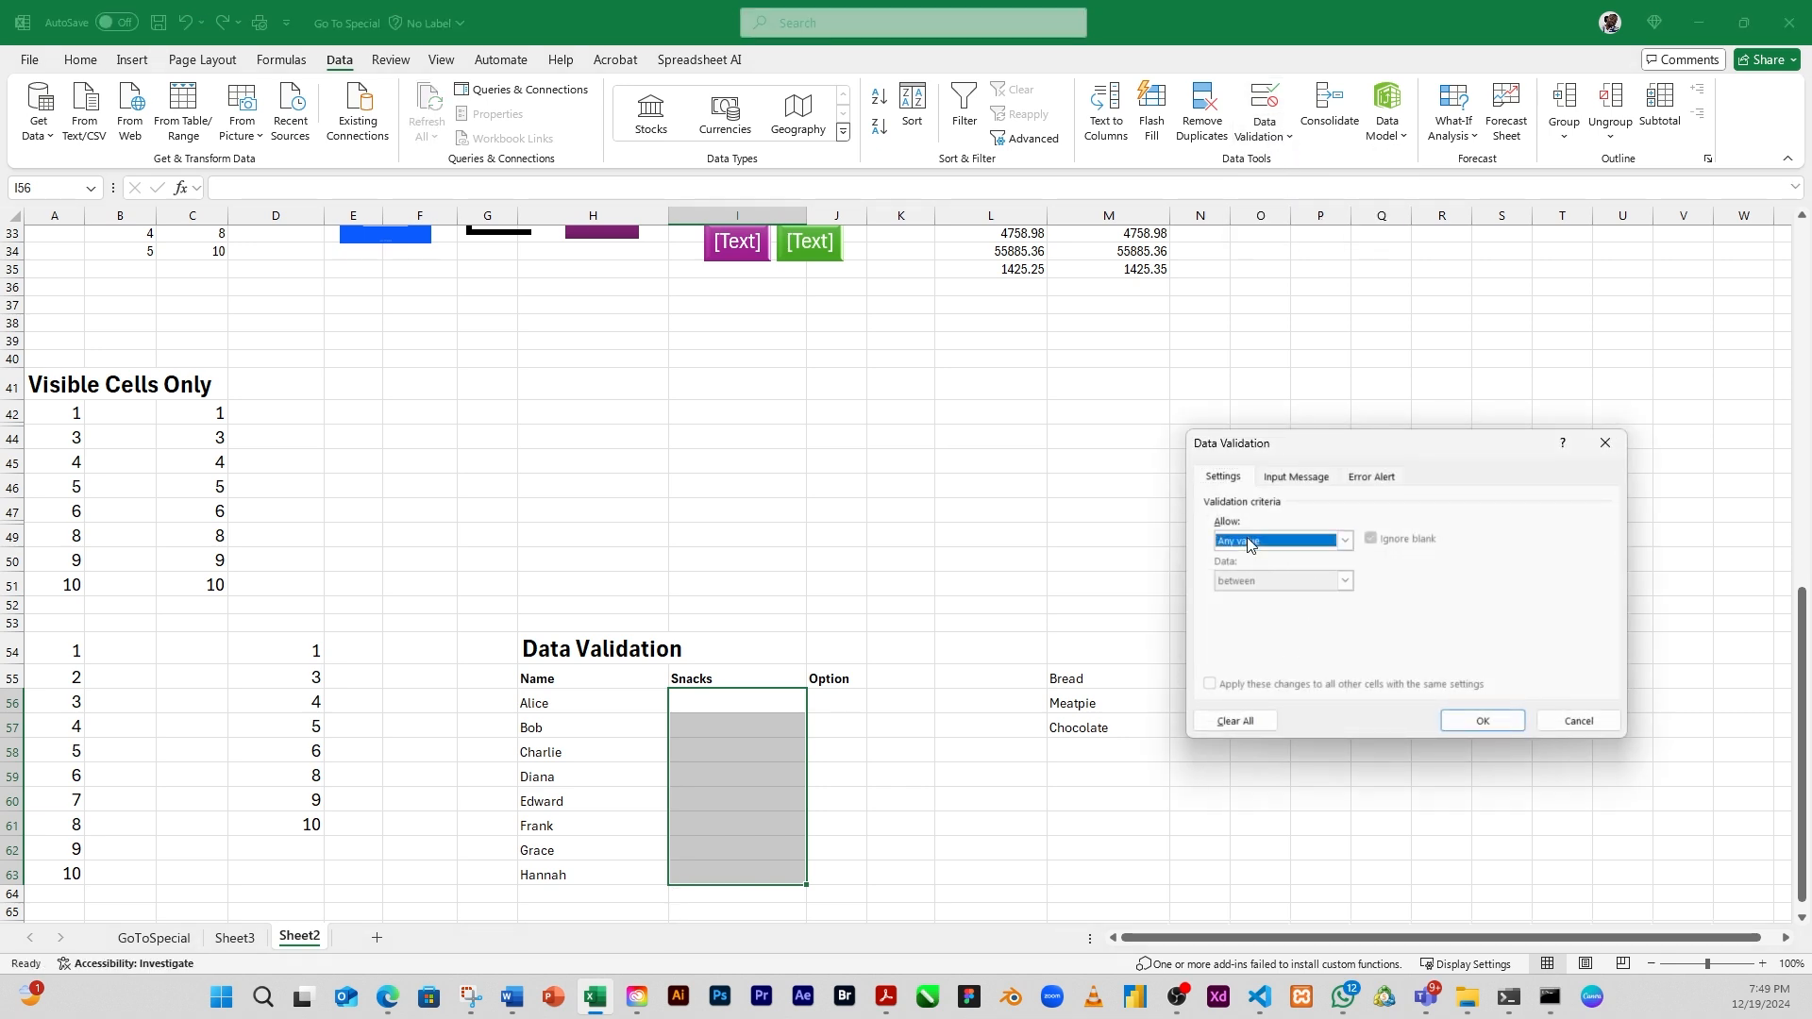
left_click(1229, 597)
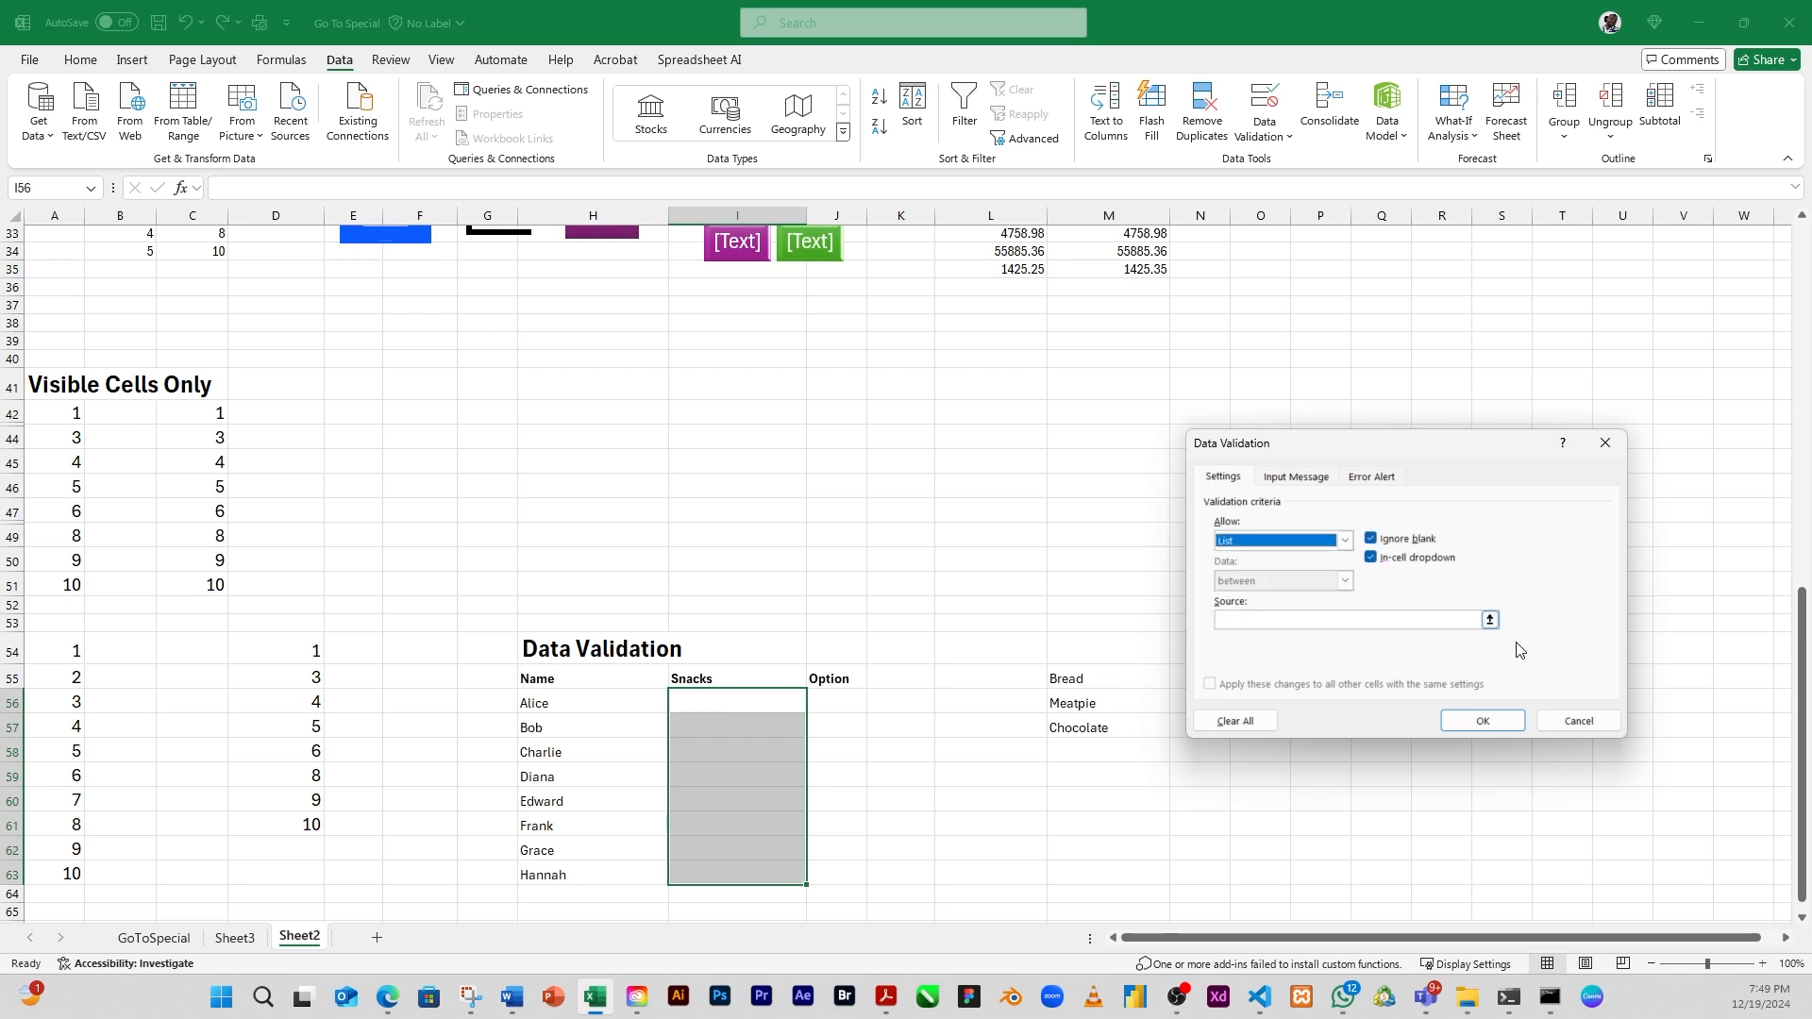
left_click(1489, 620)
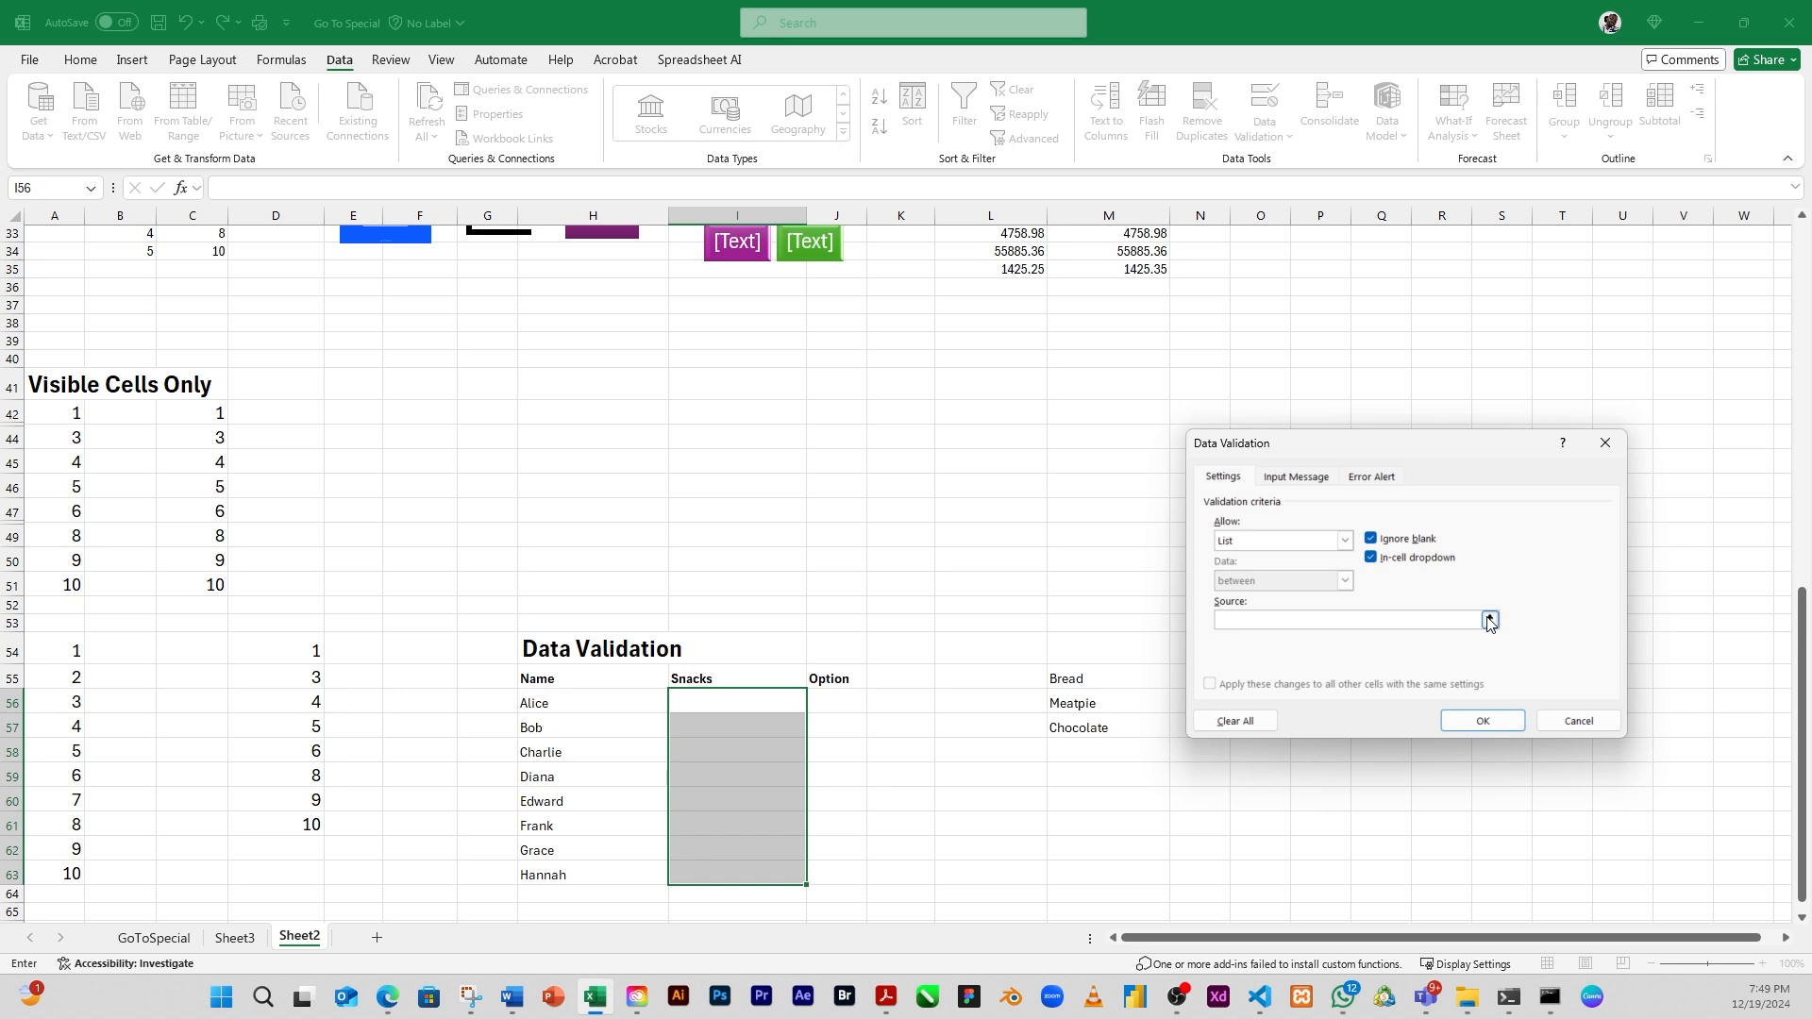
left_click(1489, 621)
left_click_drag(1087, 676, 1086, 723)
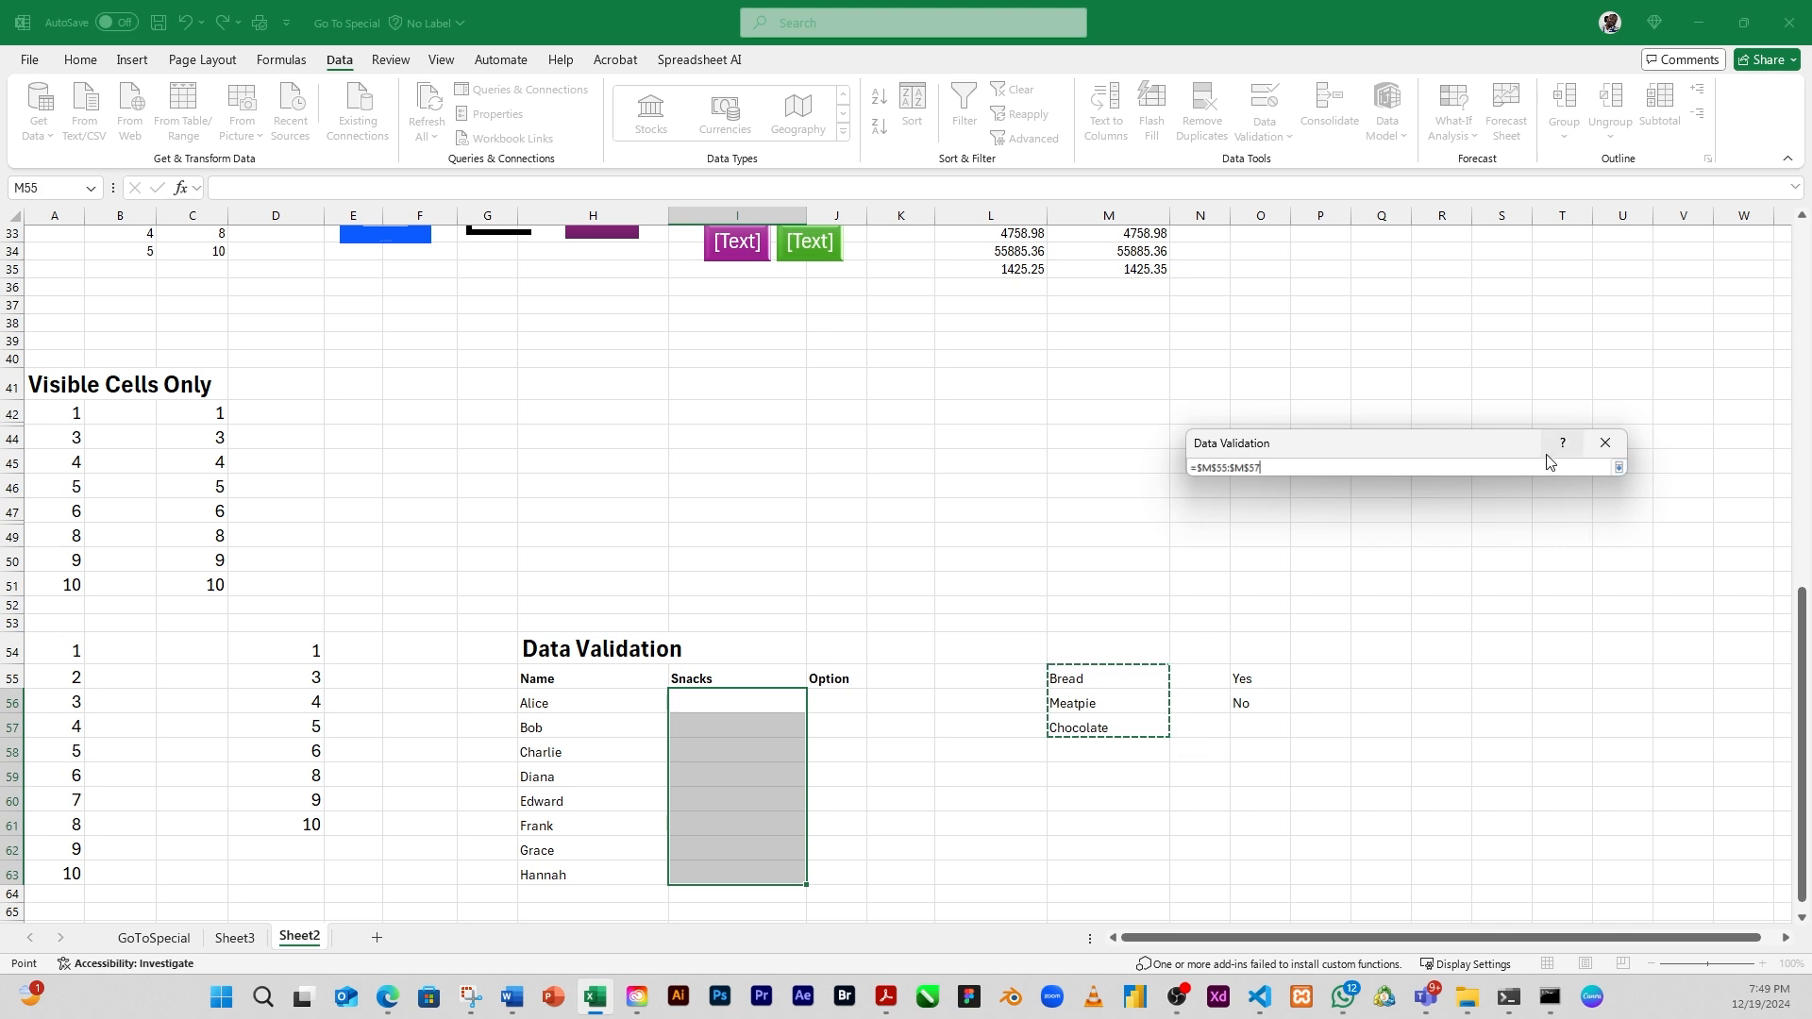
key("Return")
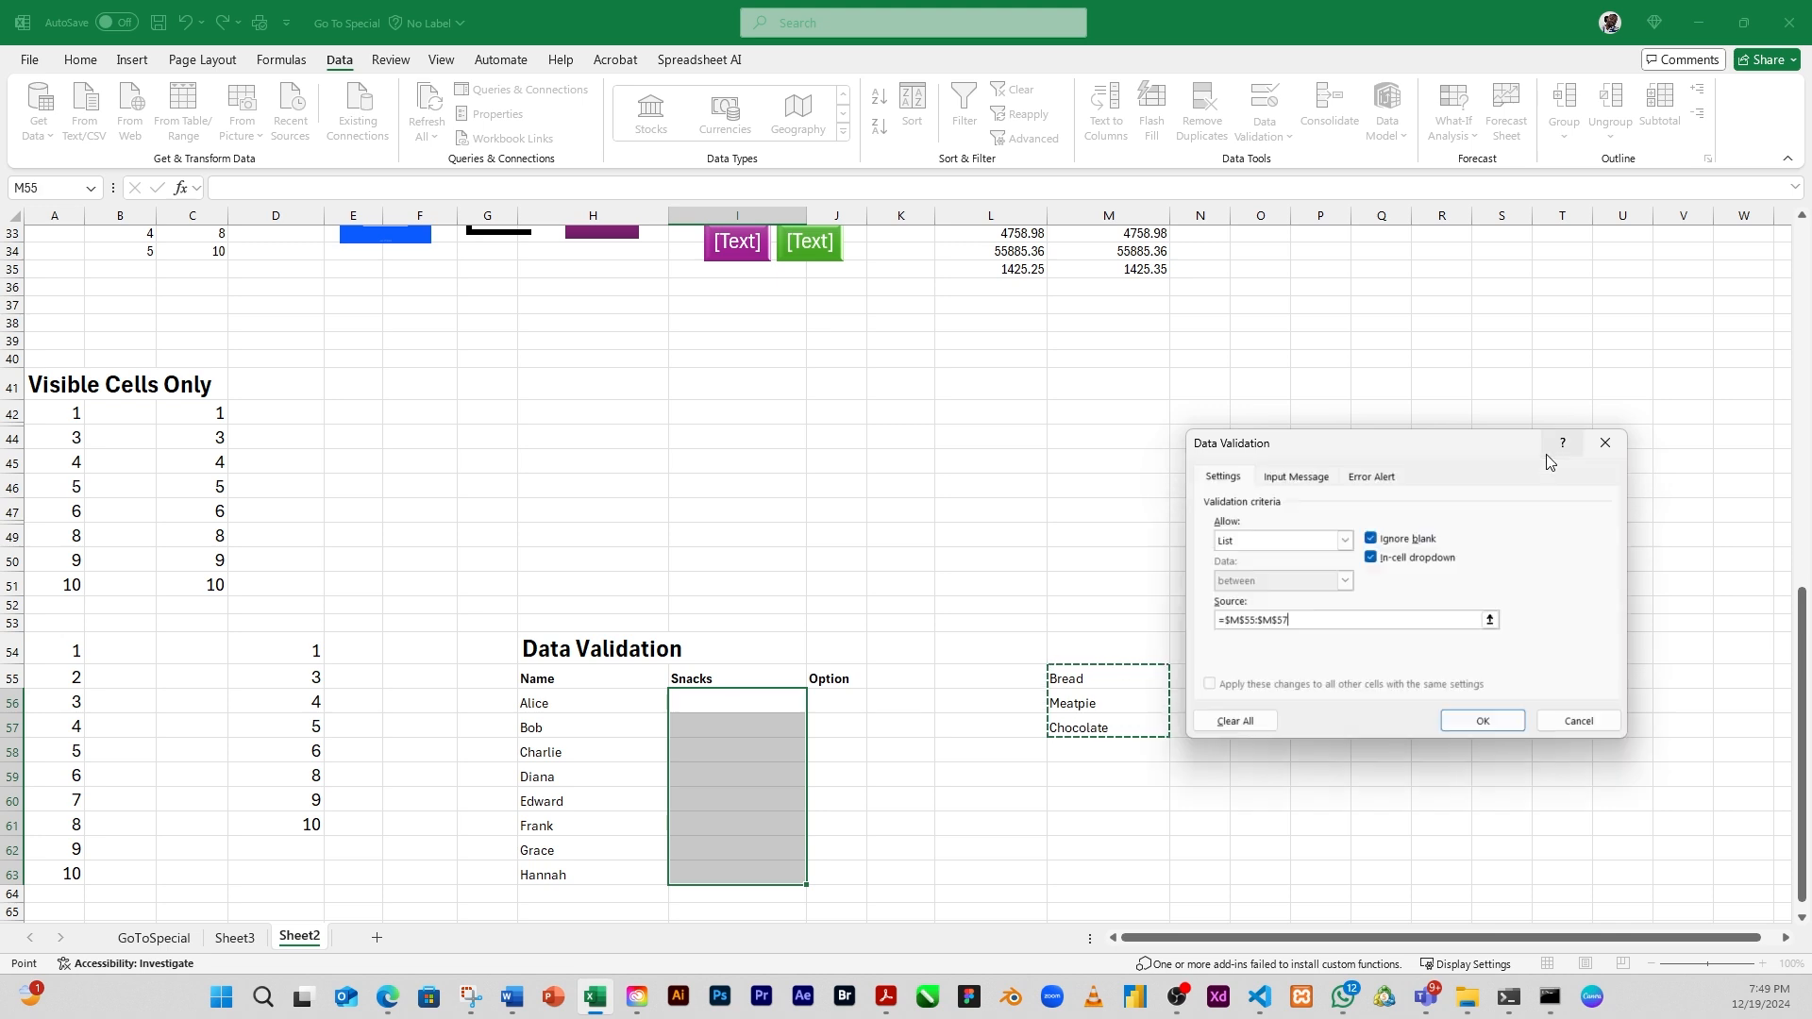
left_click(1484, 722)
Check the Snacks cells from I56 down to I63 for the in-cell dropdown
left_click(729, 703)
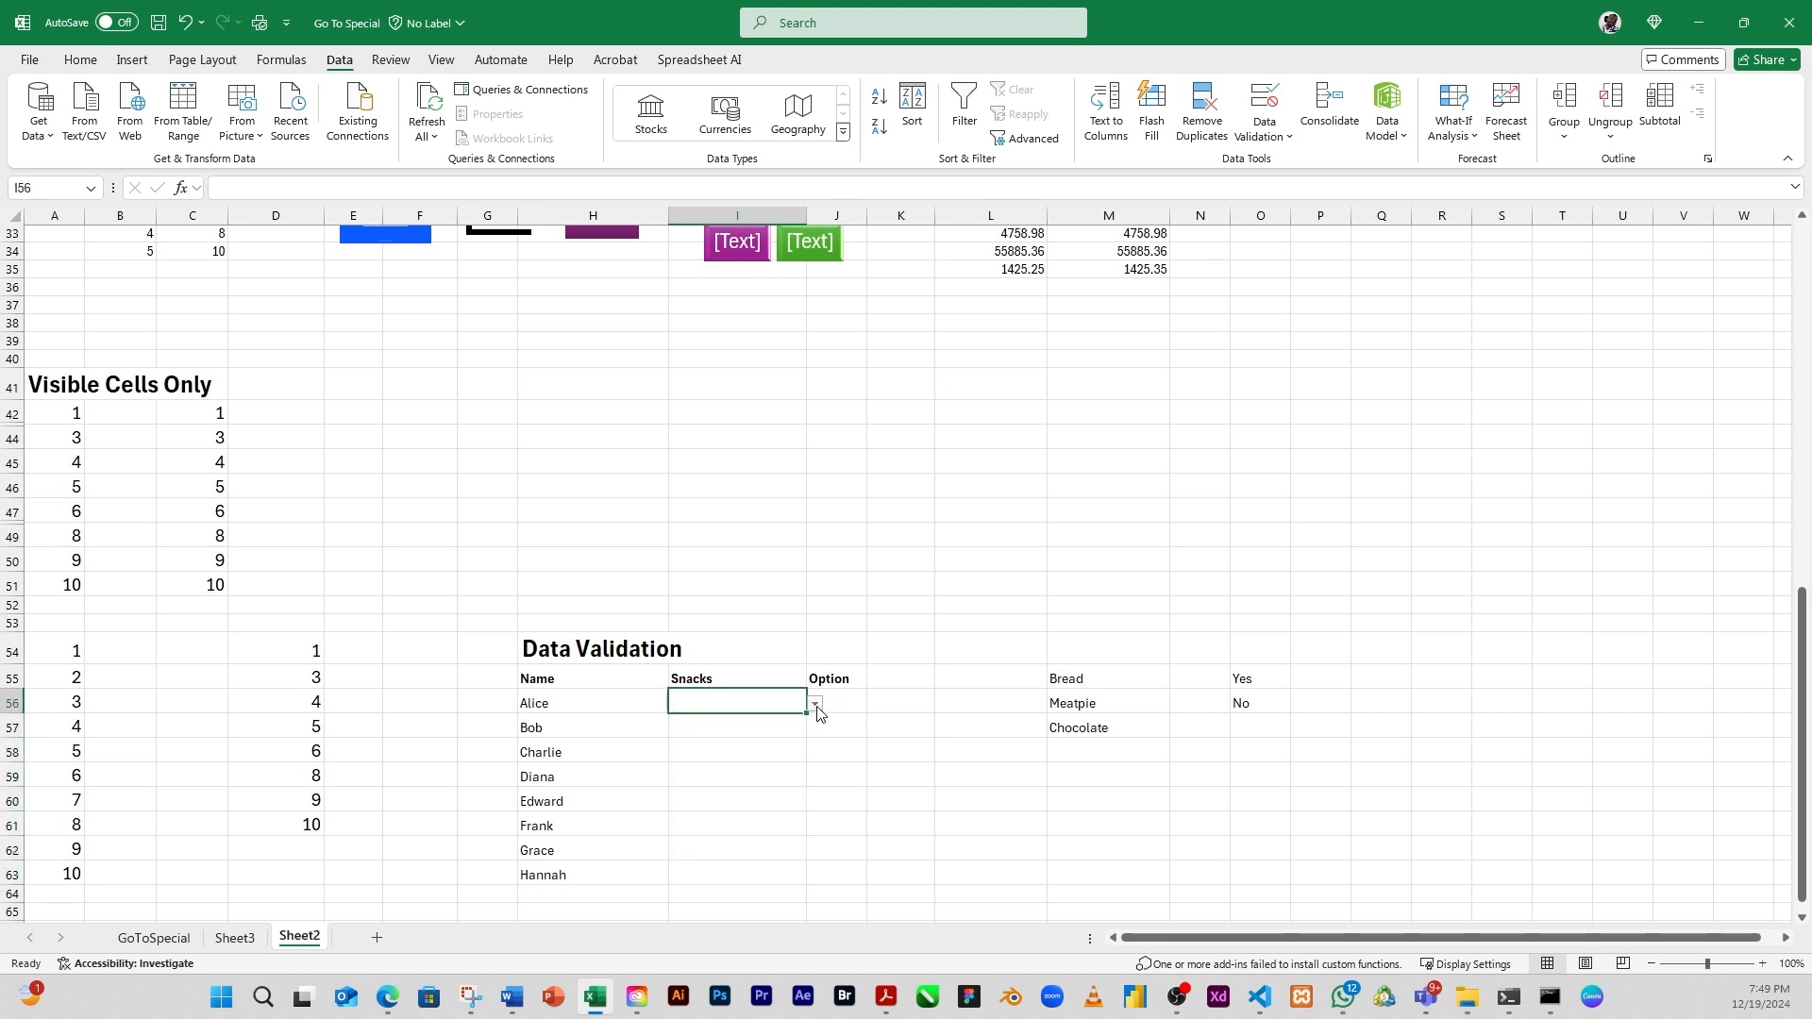
left_click(769, 732)
left_click(761, 752)
left_click(755, 785)
left_click(736, 819)
left_click(732, 804)
left_click(719, 854)
left_click(720, 875)
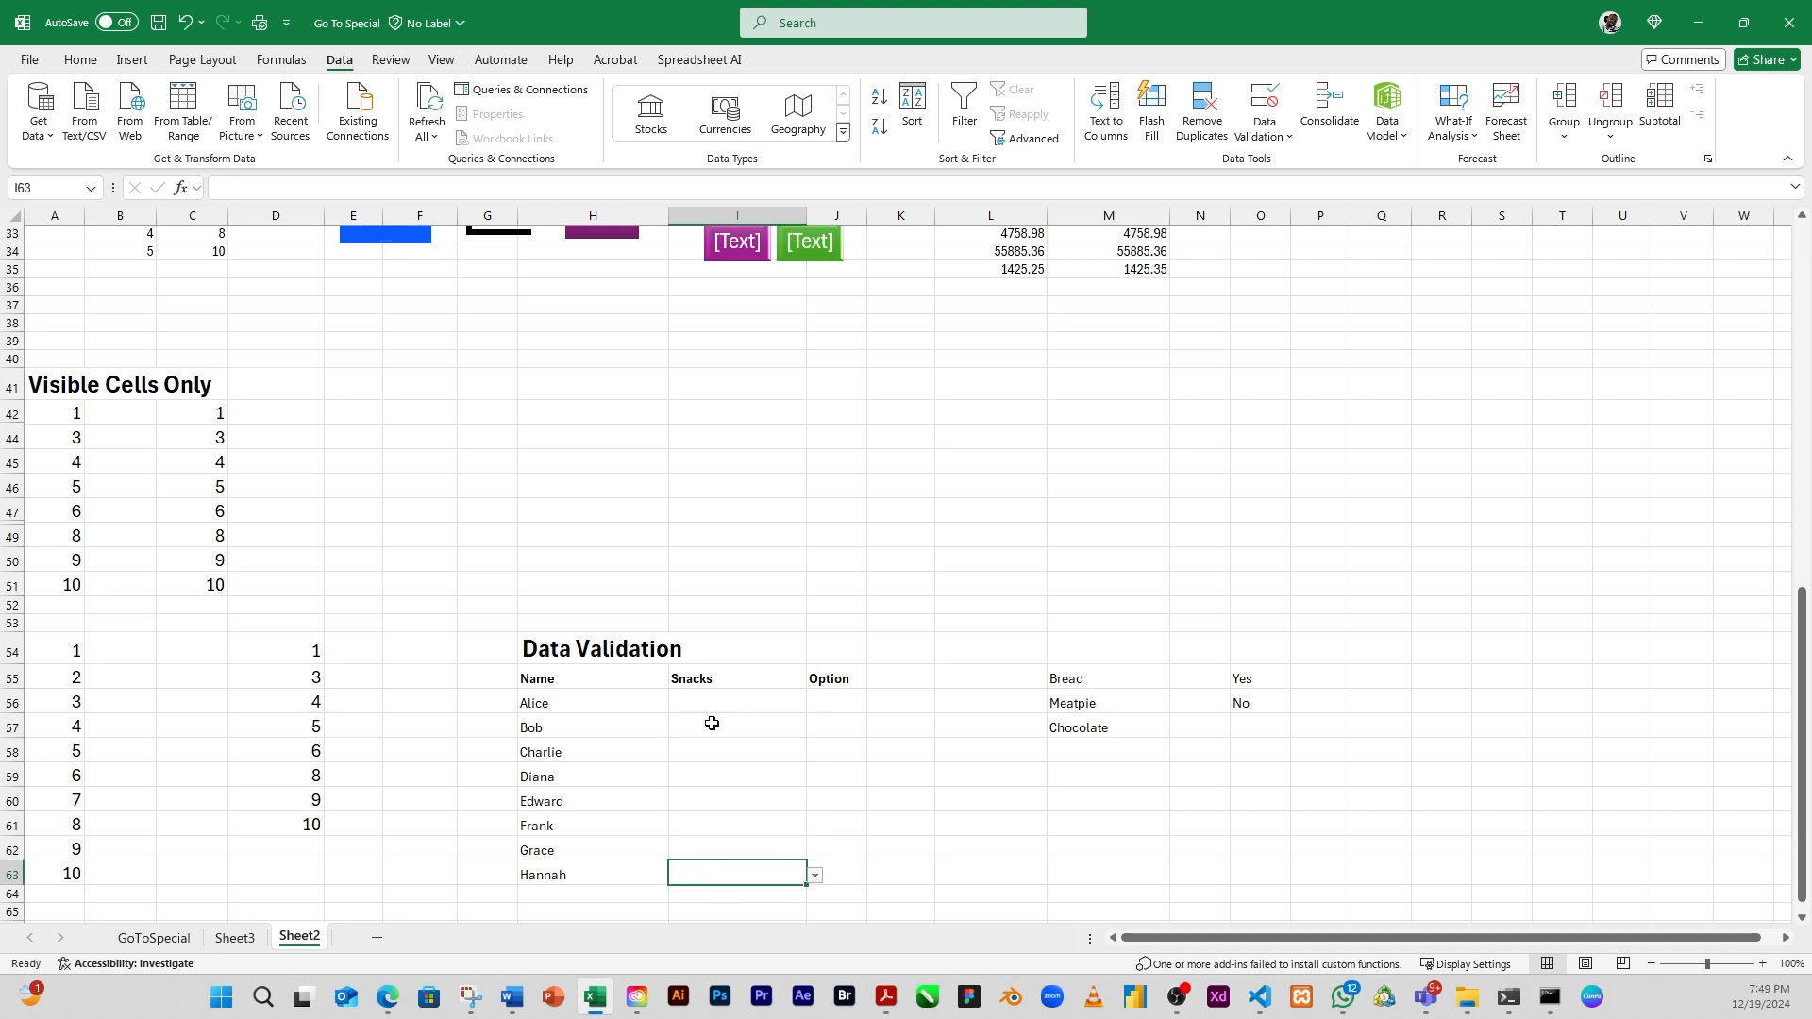
Apply List data validation to the Option cells J56:J63, using Yes and No in O55:O56 as the source
left_click(826, 704)
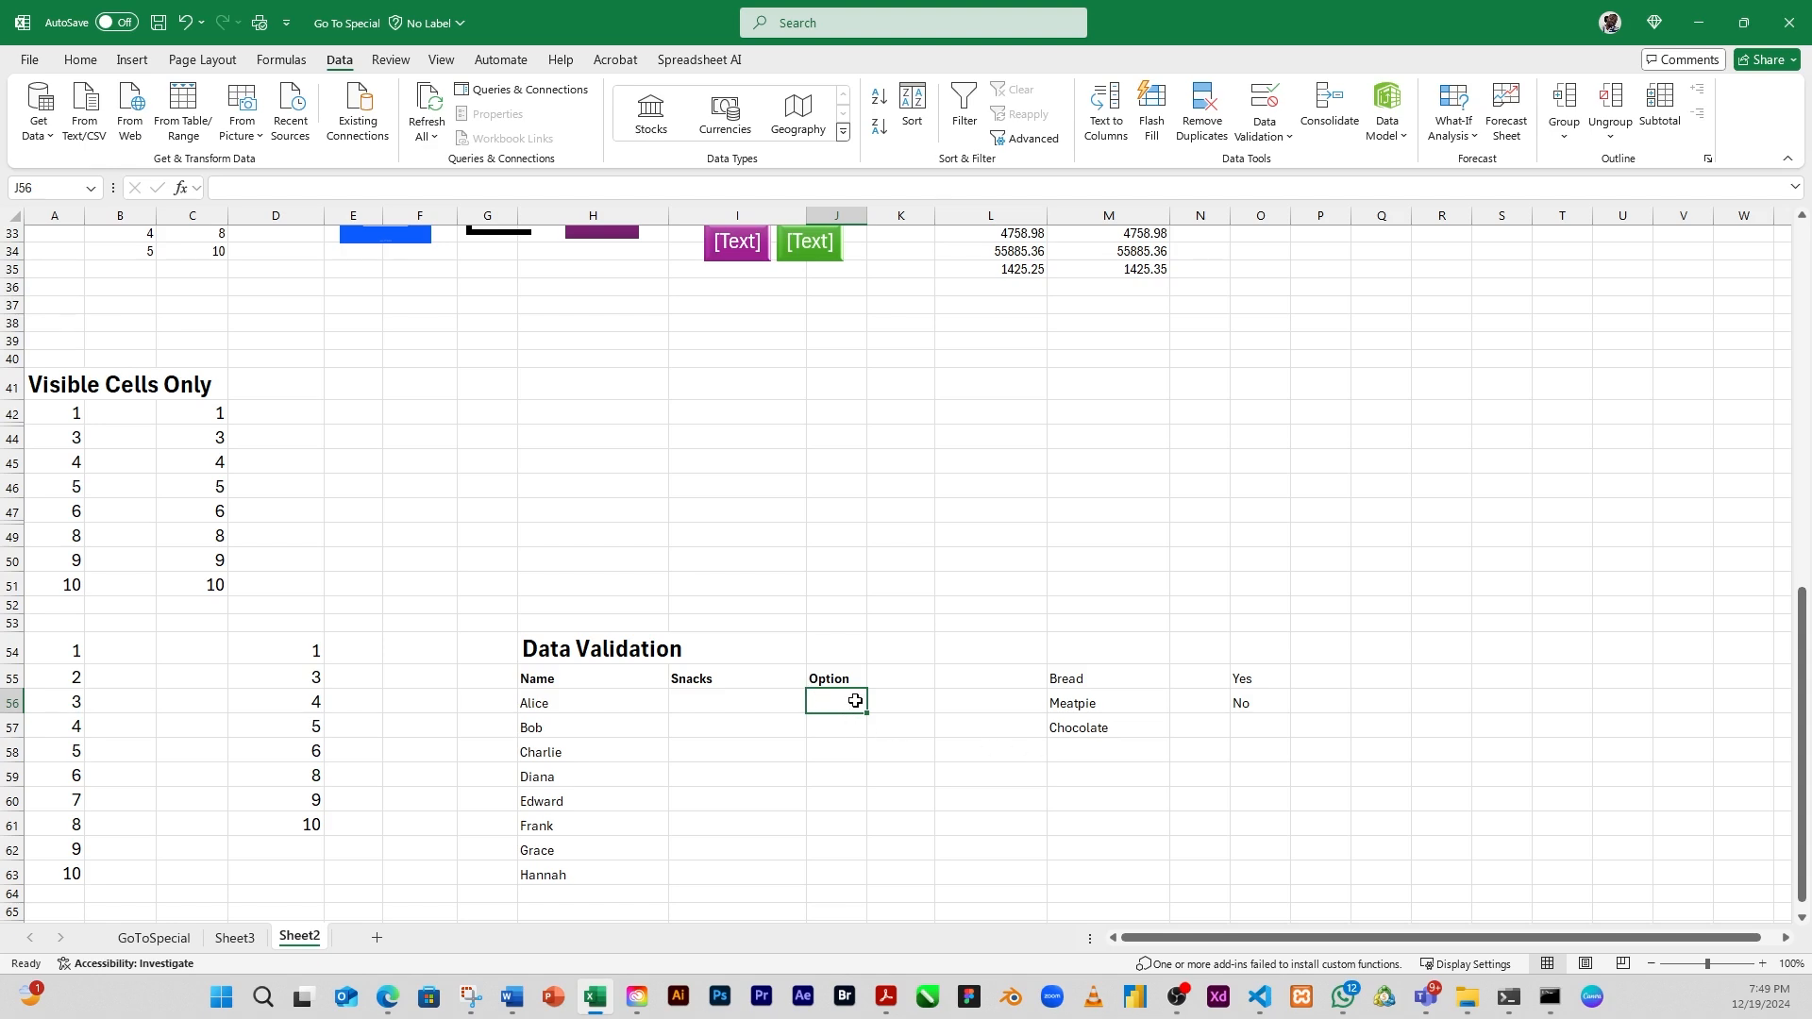
left_click_drag(853, 700, 821, 870)
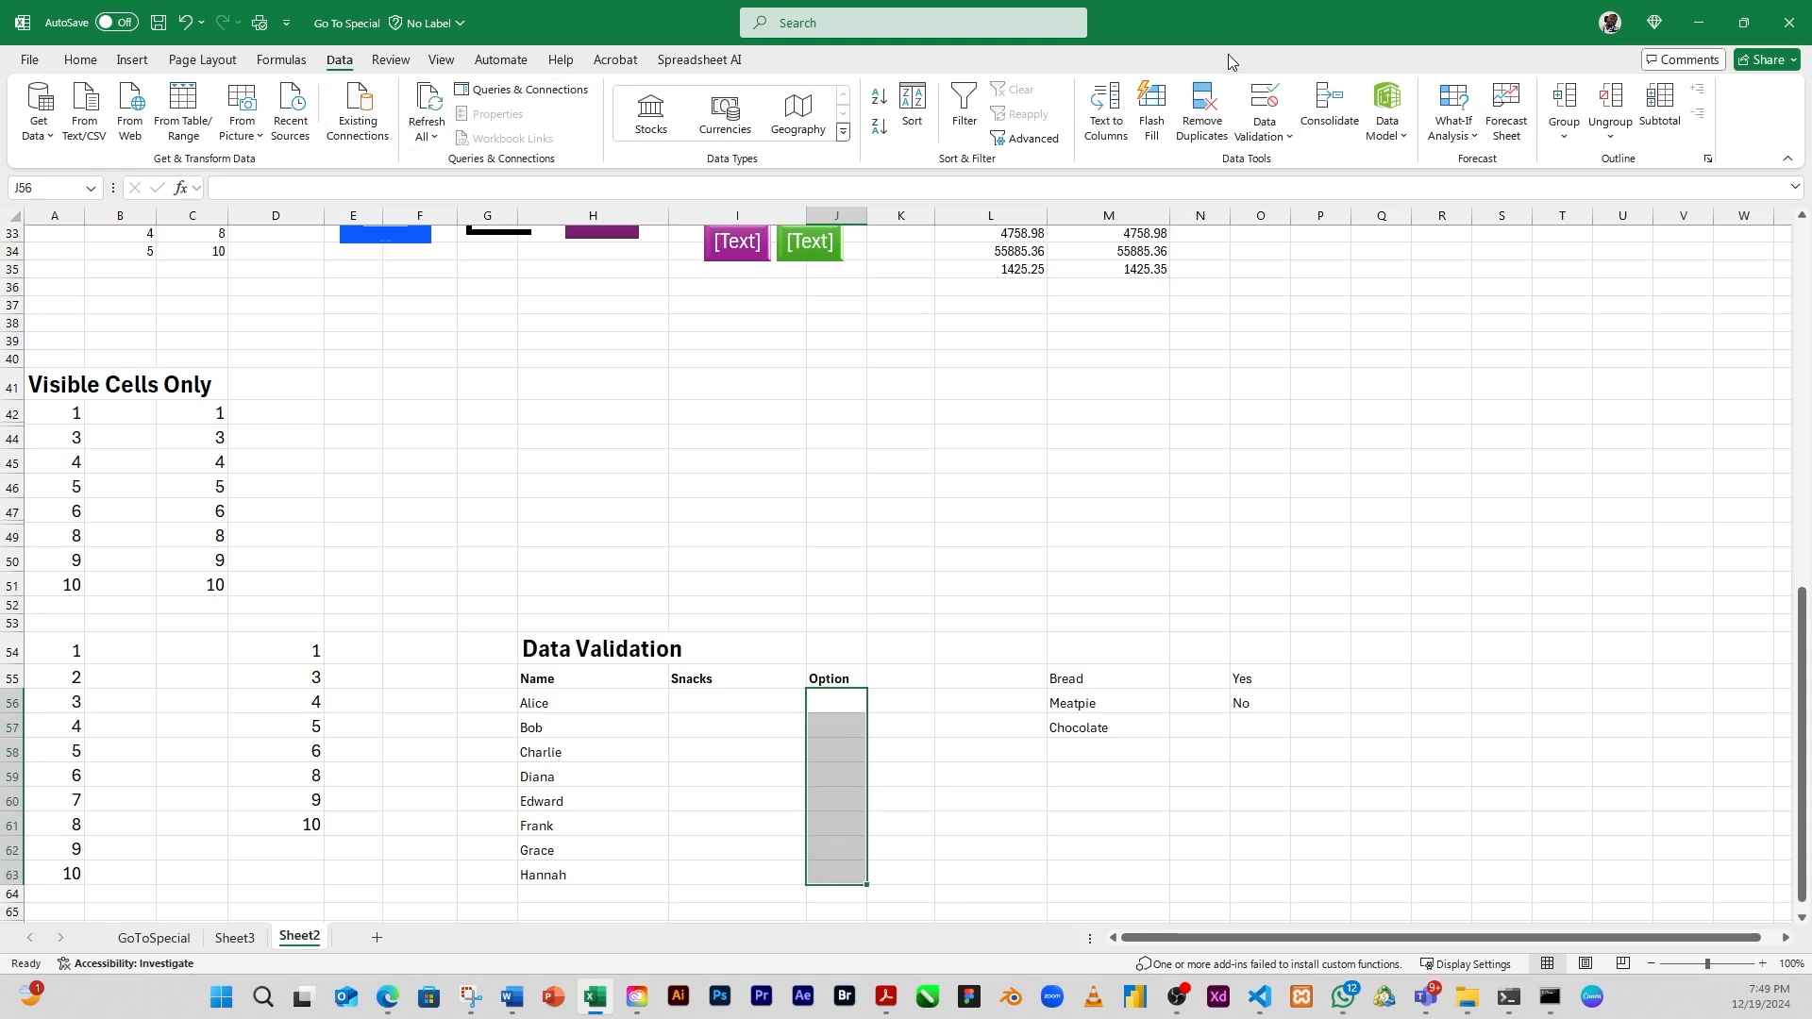
left_click(1289, 142)
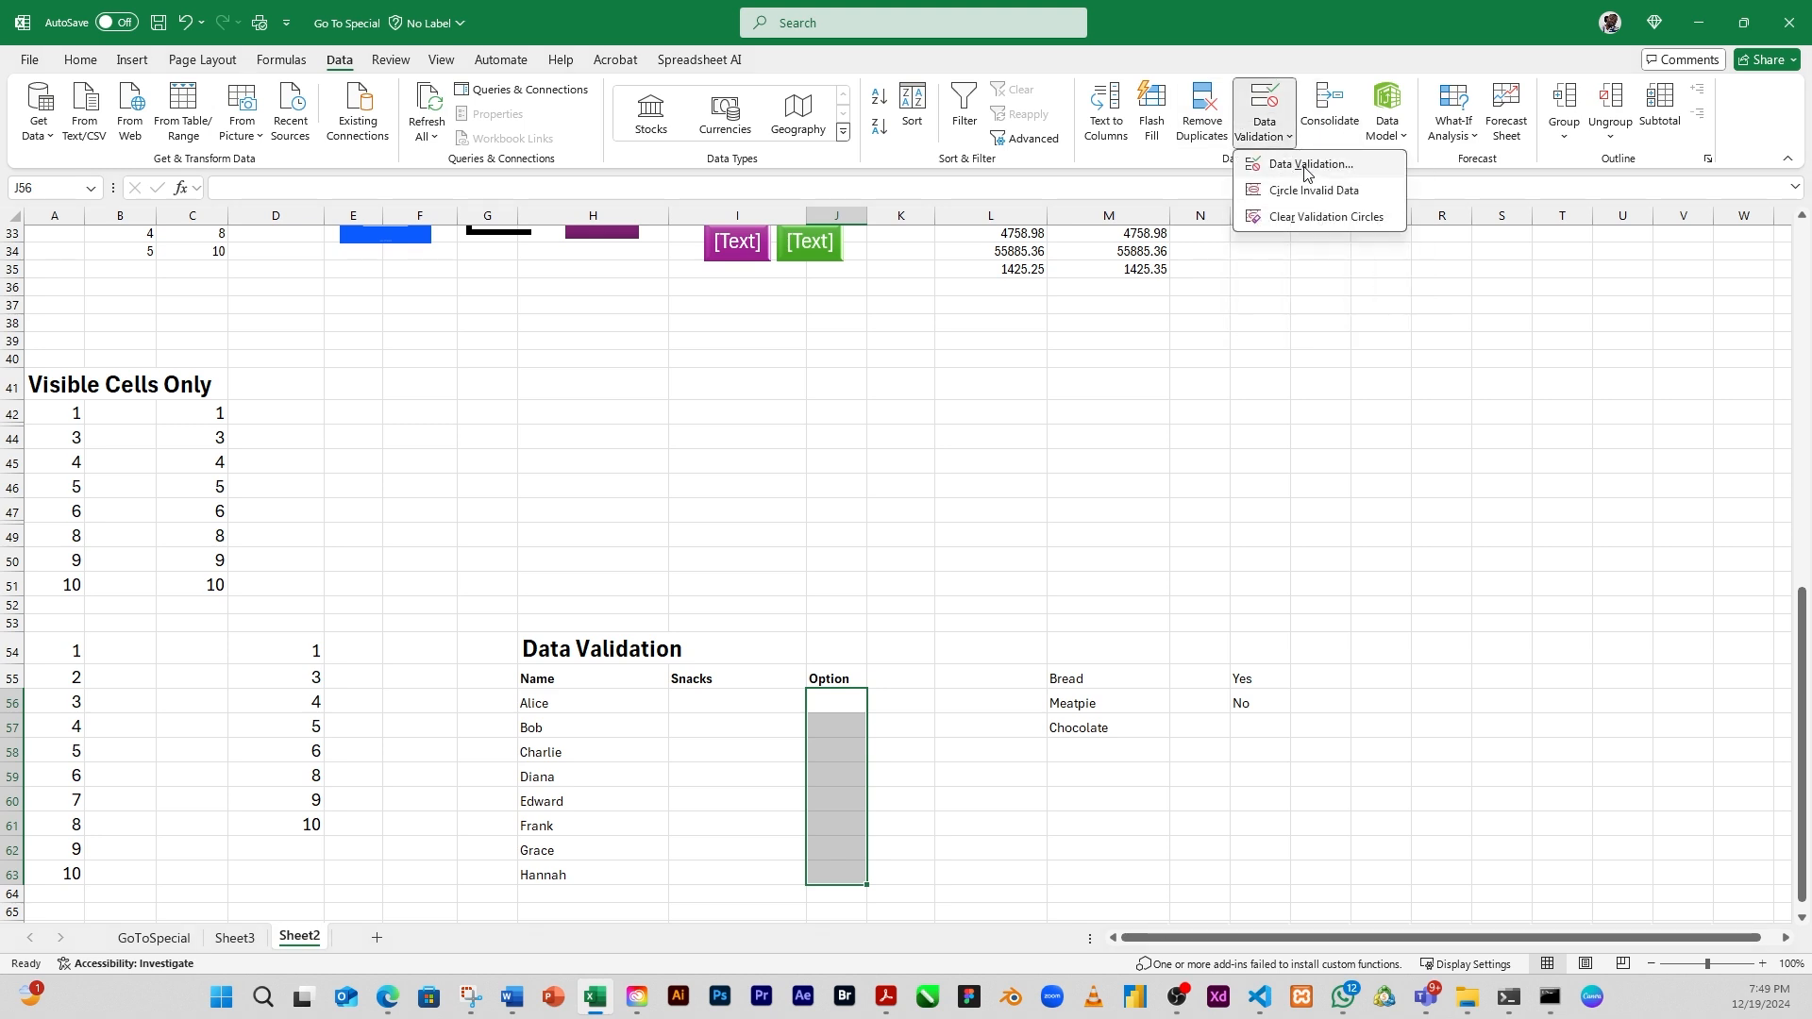
left_click(1310, 165)
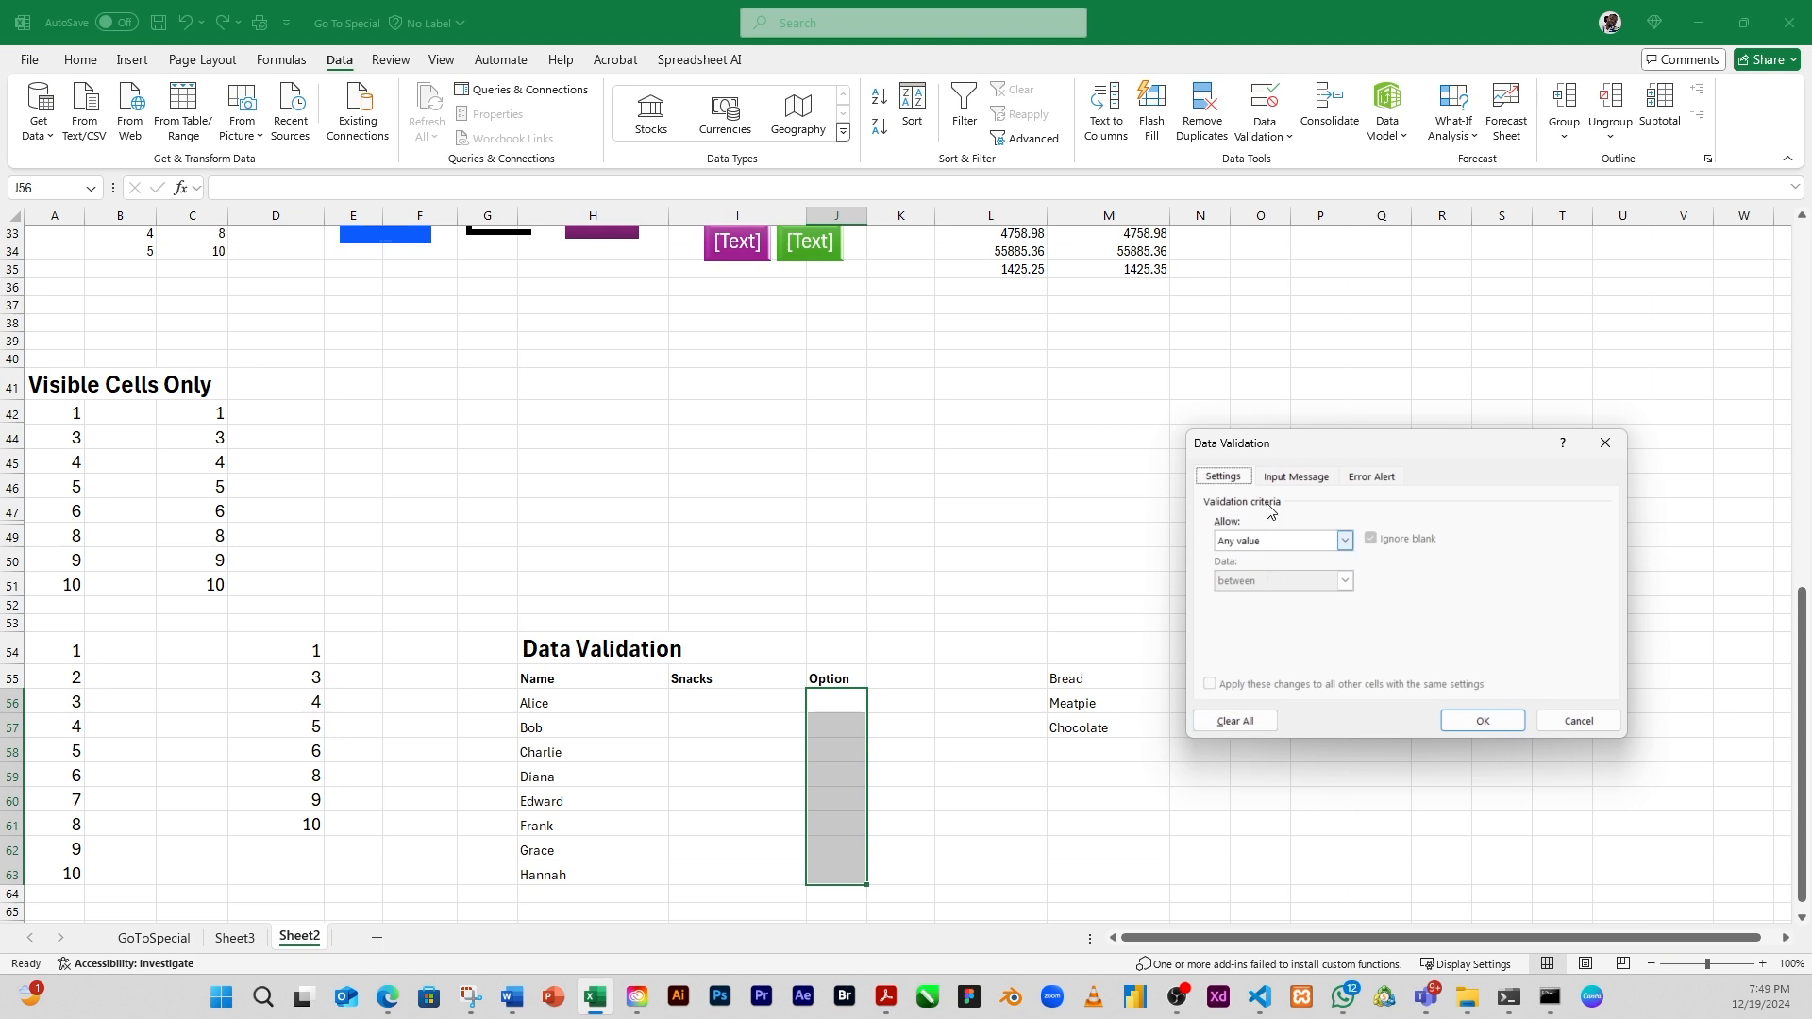
left_click(1261, 544)
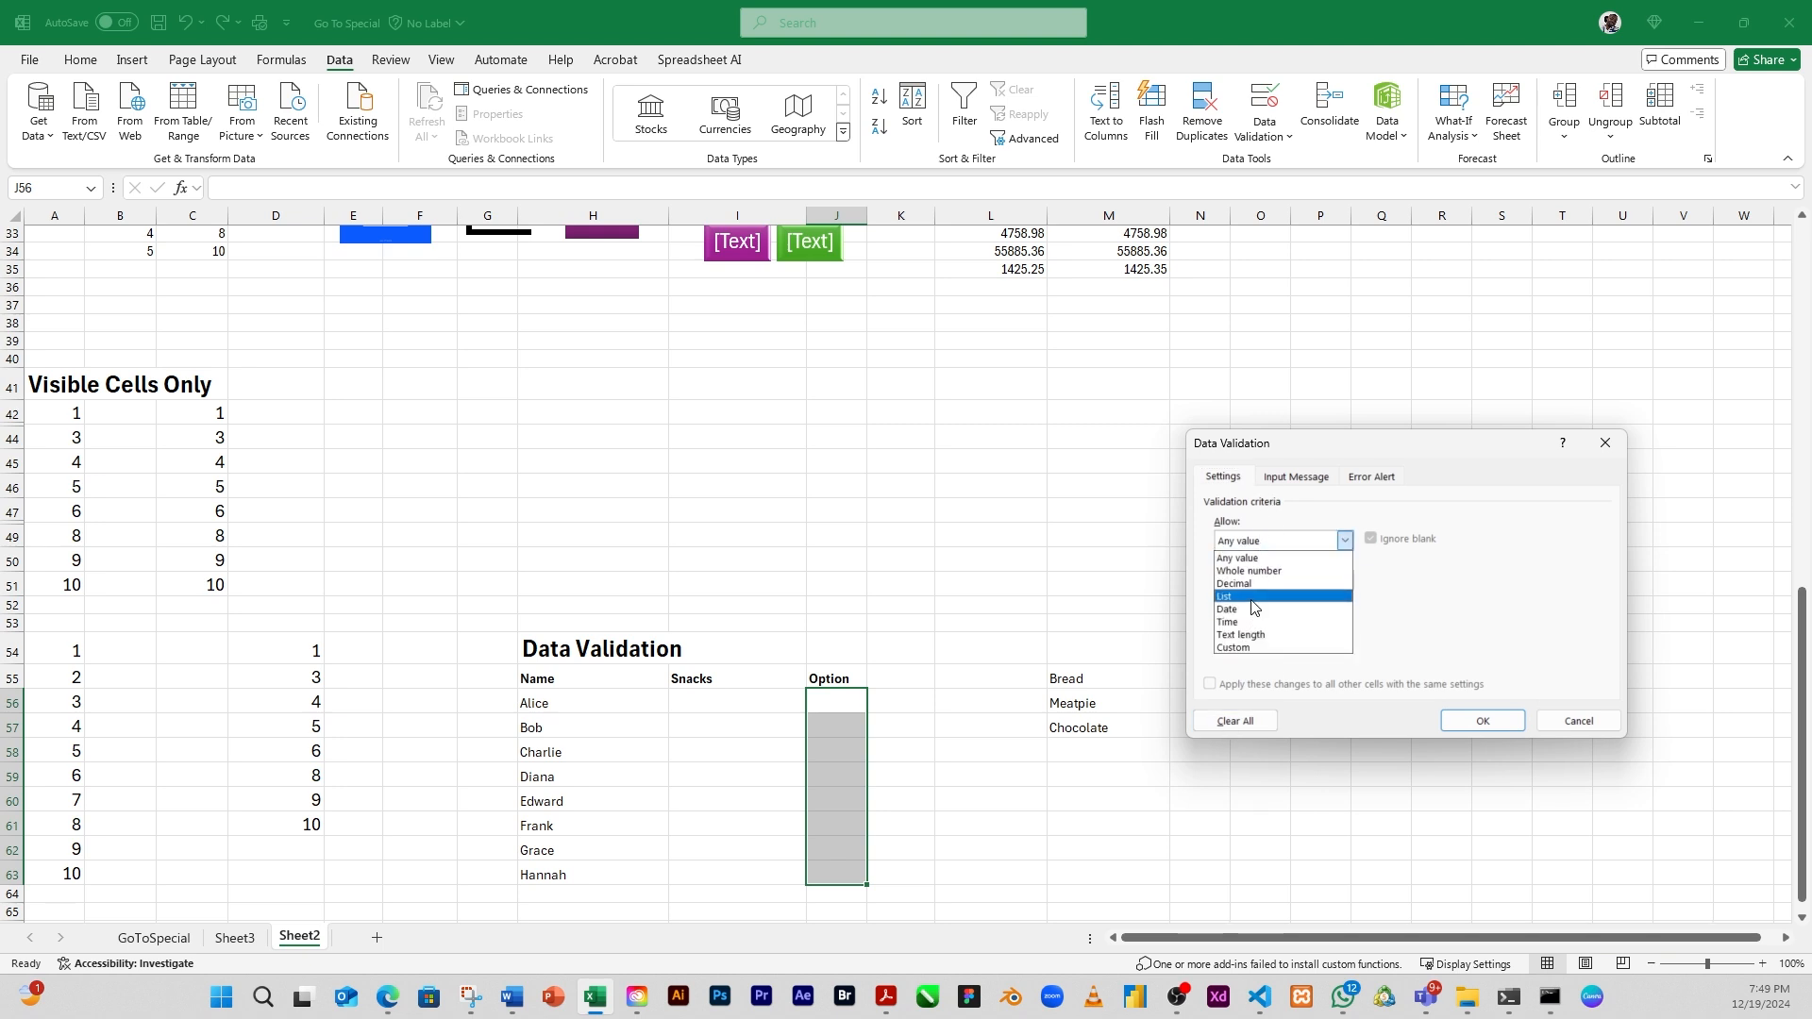
left_click(1254, 598)
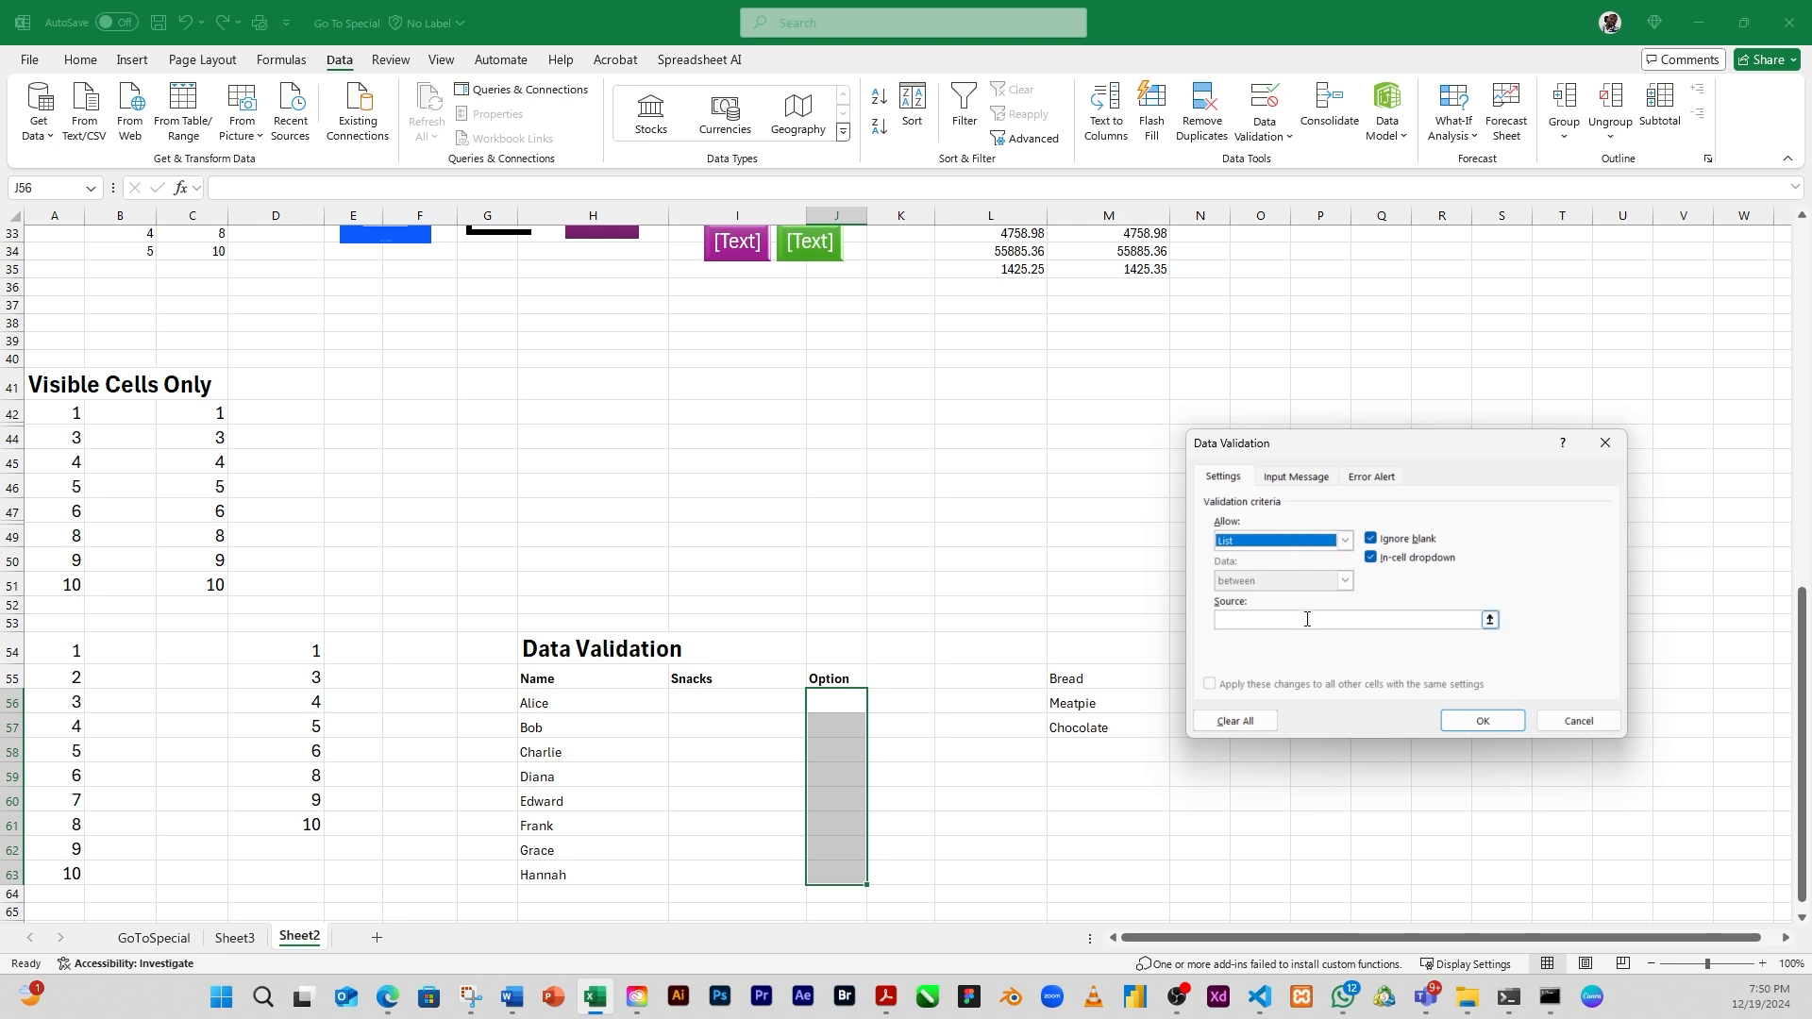
left_click(1488, 621)
left_click_drag(1258, 671, 1259, 698)
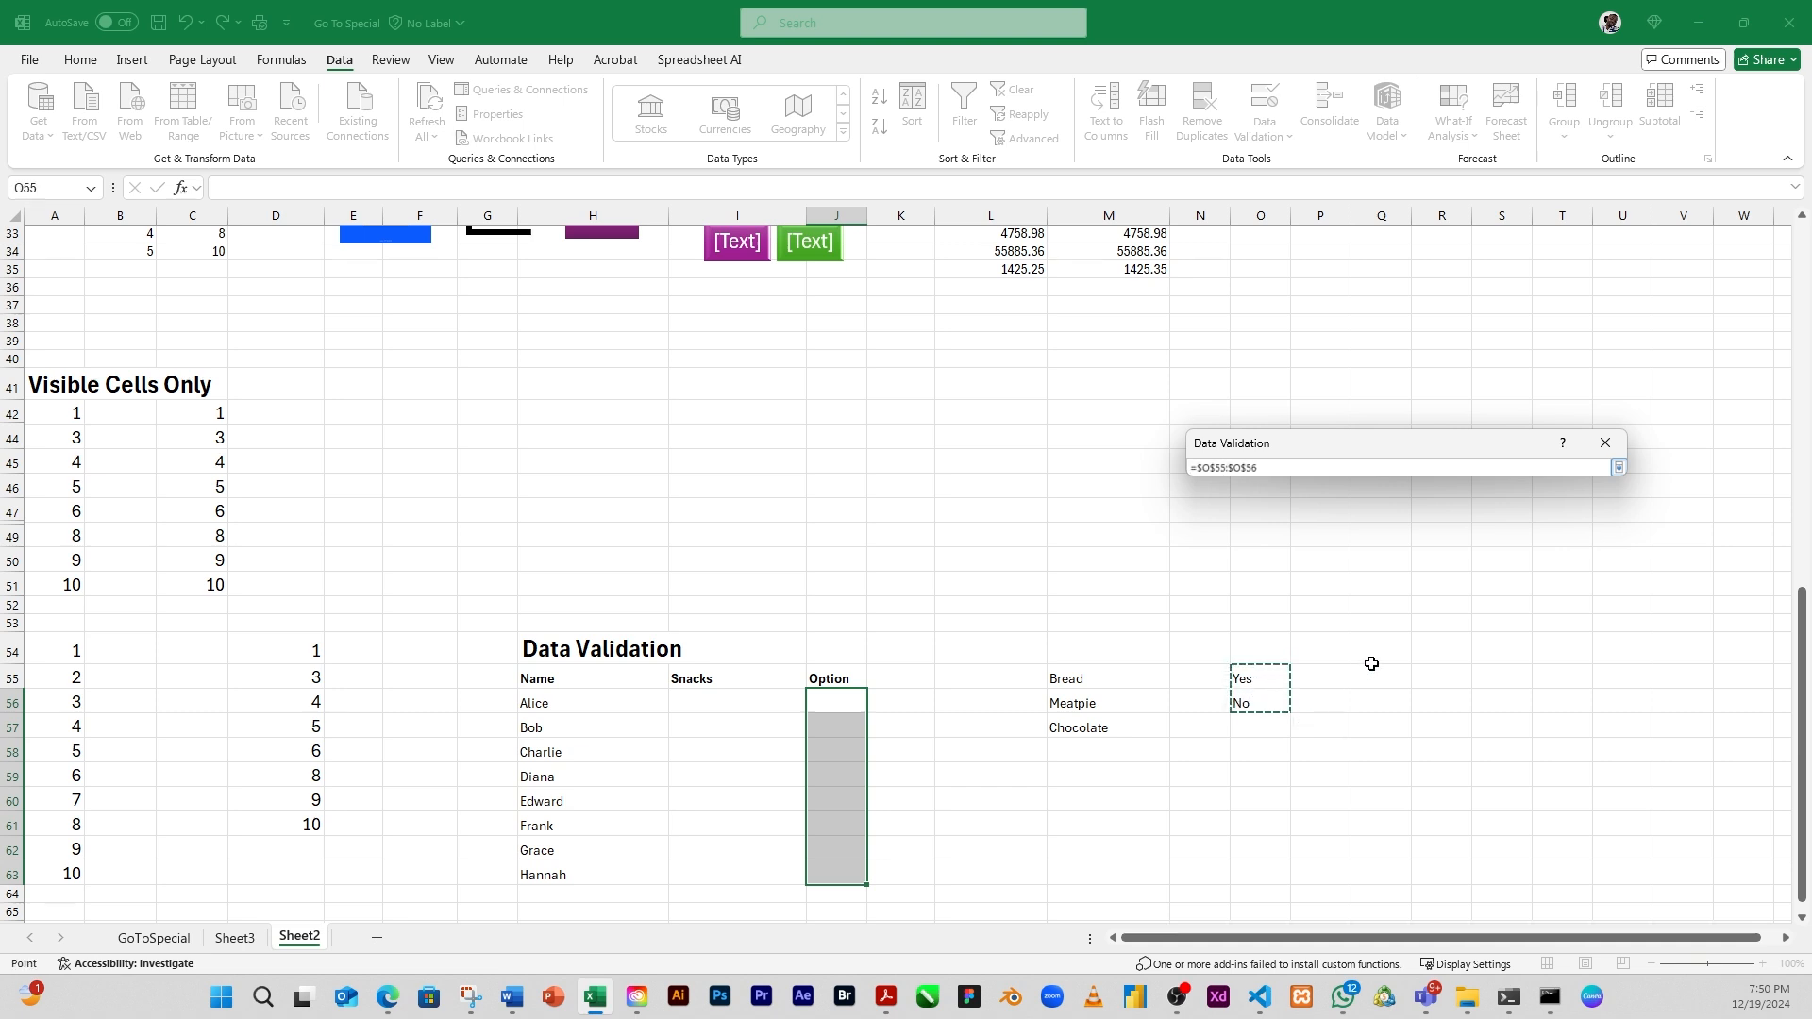
key("Return")
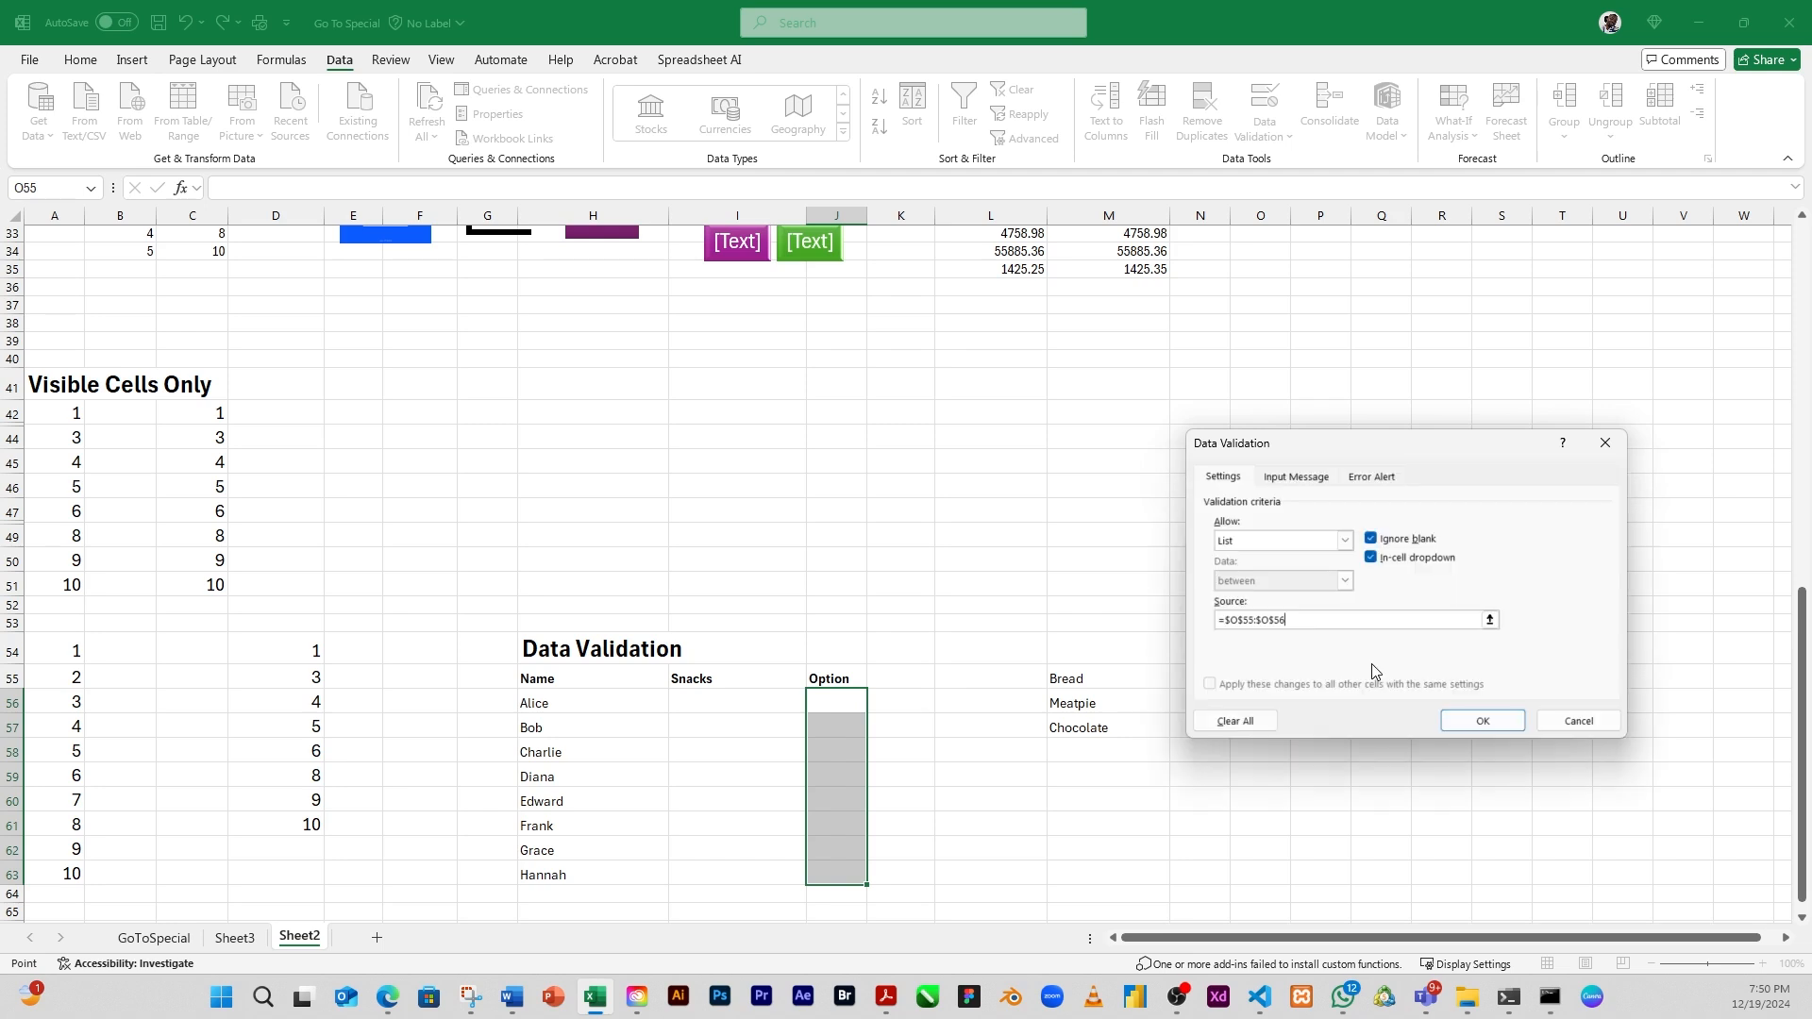
left_click(1483, 722)
left_click(830, 746)
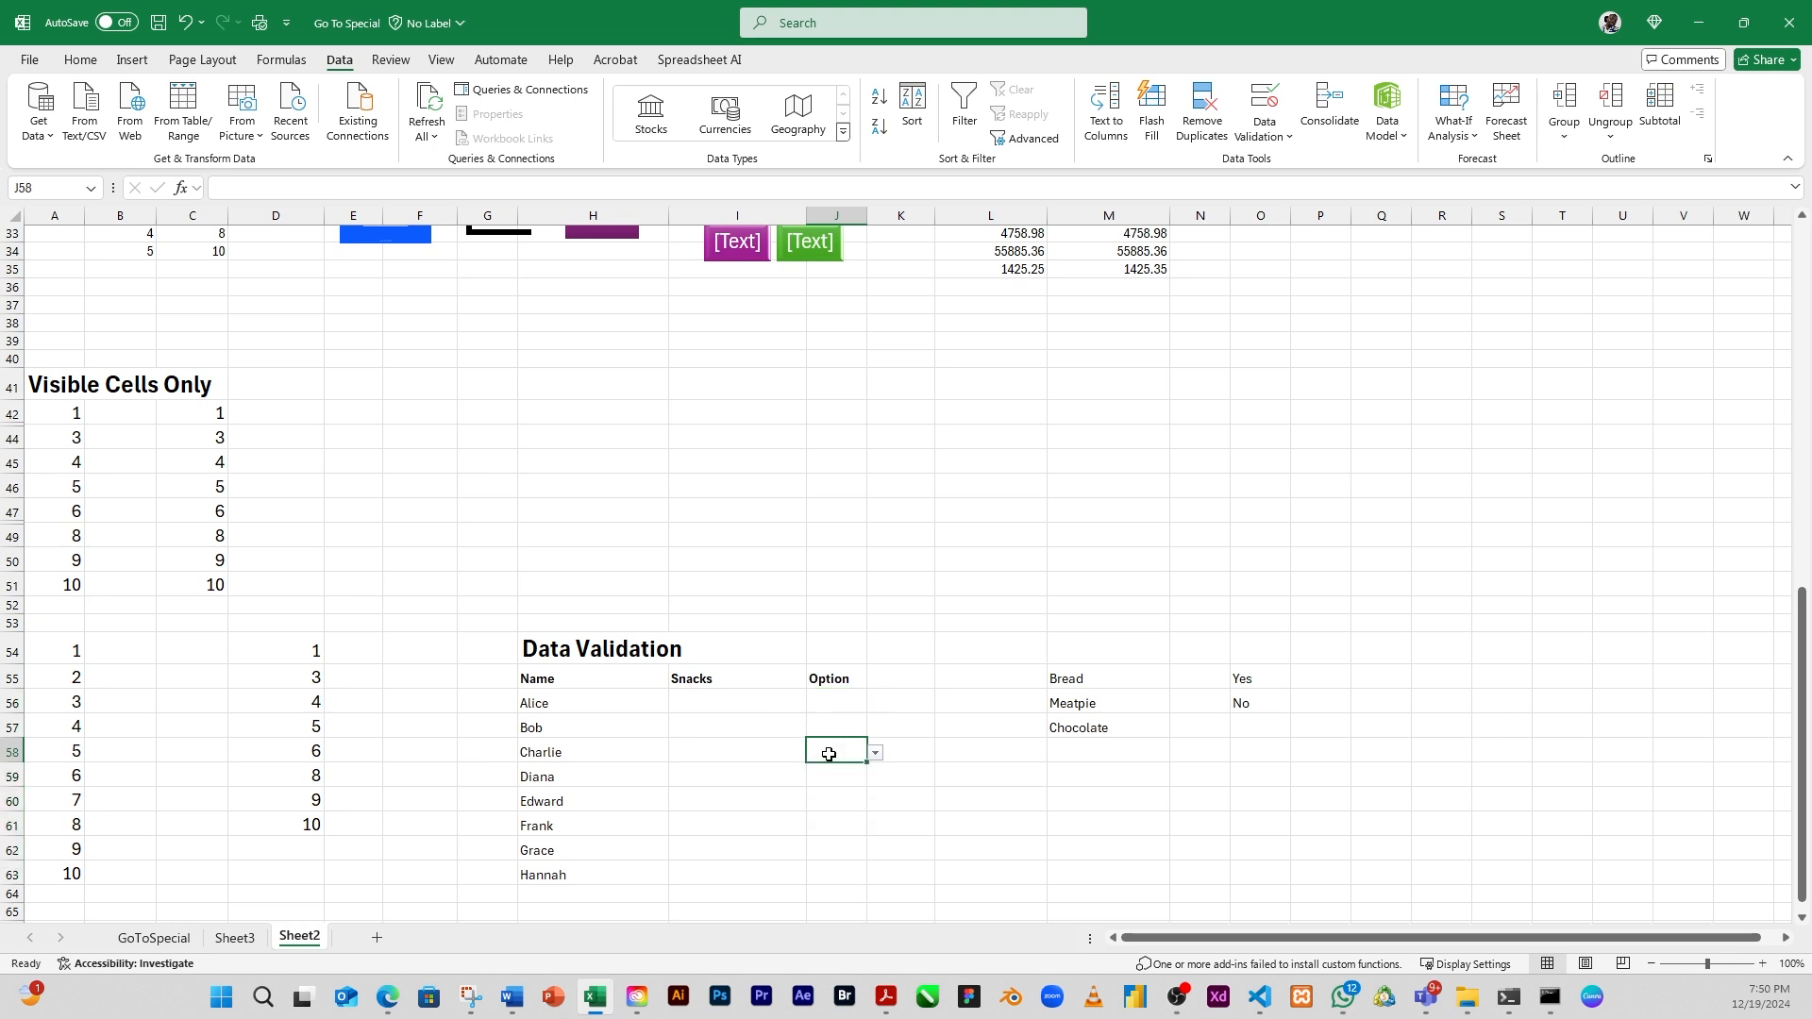
left_click(849, 703)
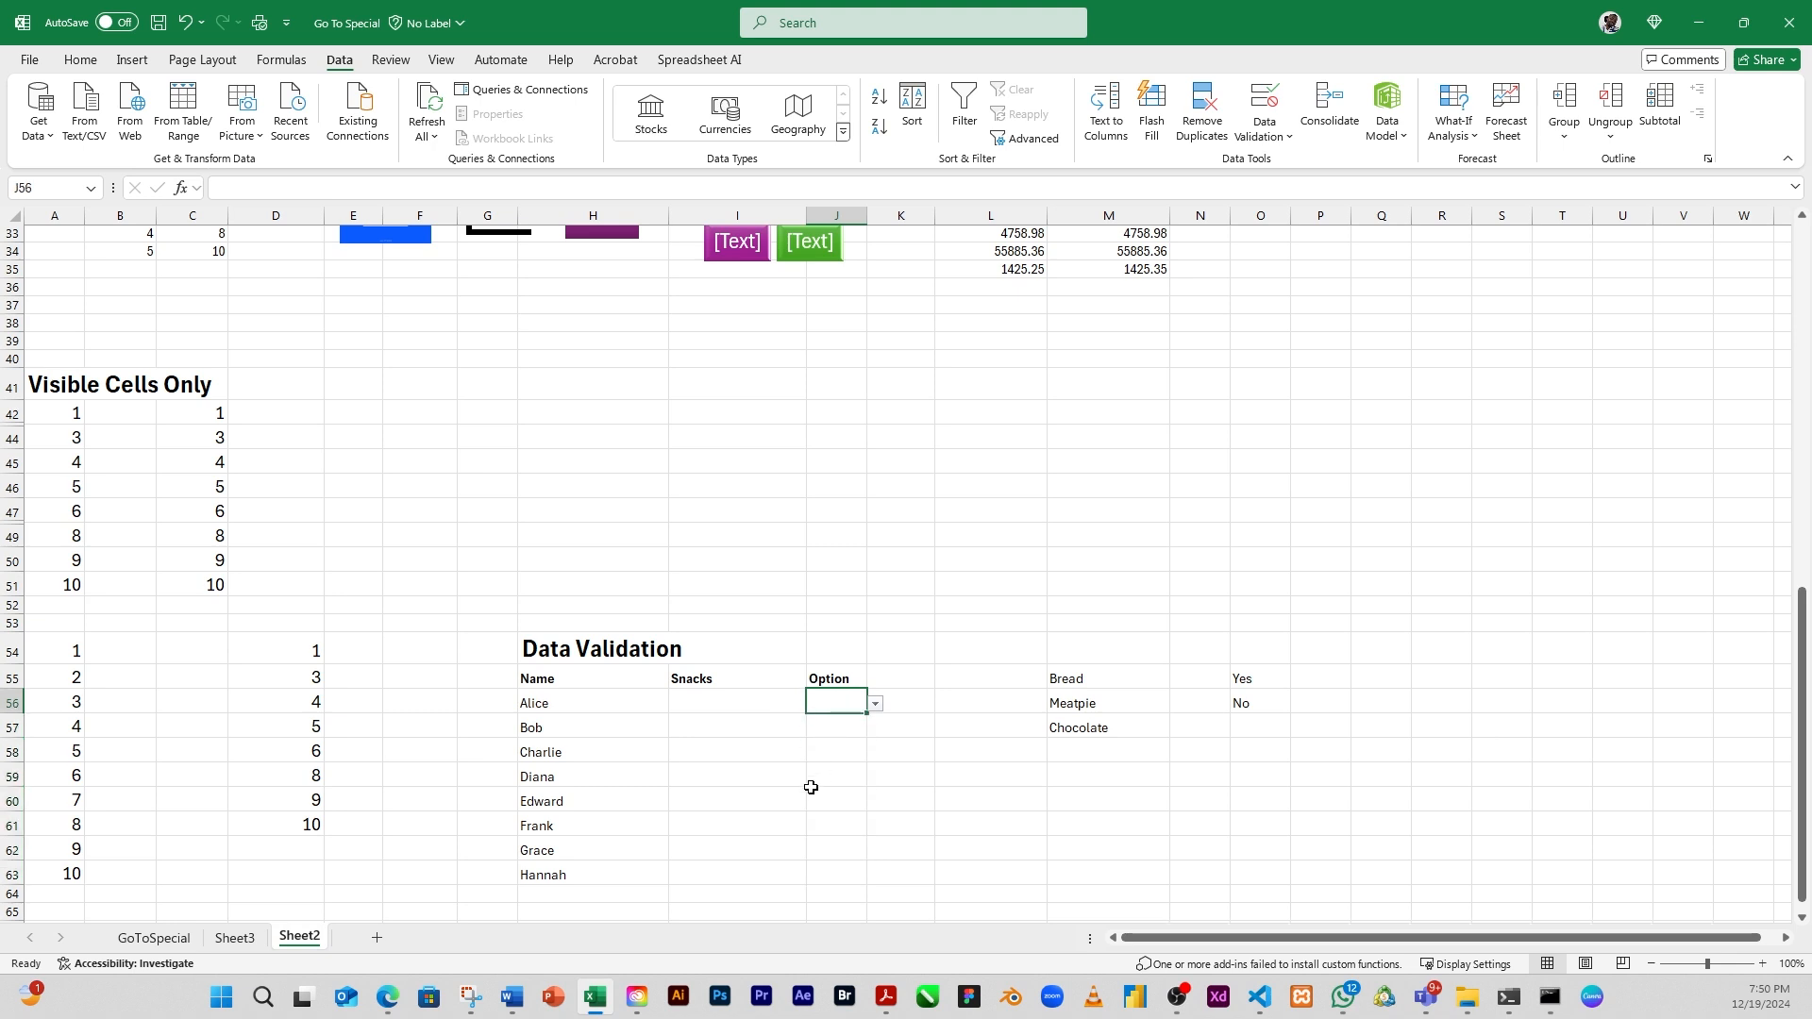
Choose snacks from the in-cell dropdowns in I56:I59: Bread, Meatpie, Meatpie and Bread
left_click(707, 707)
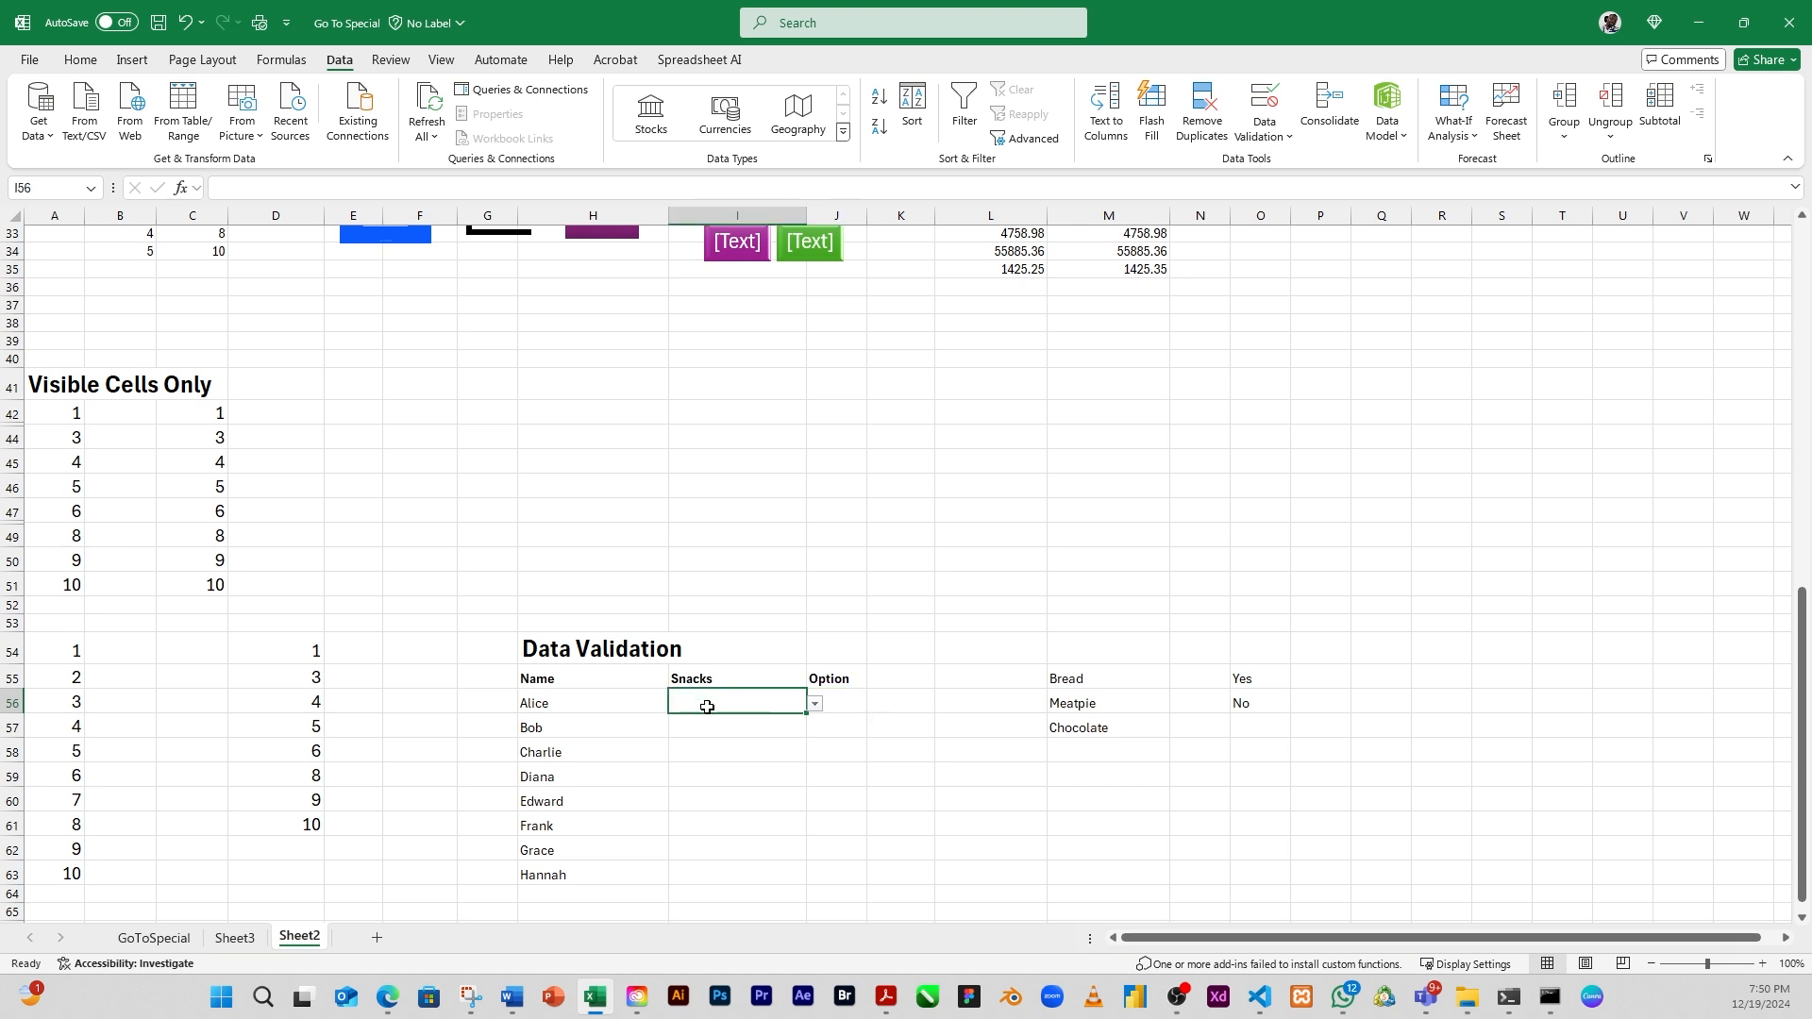
left_click(815, 705)
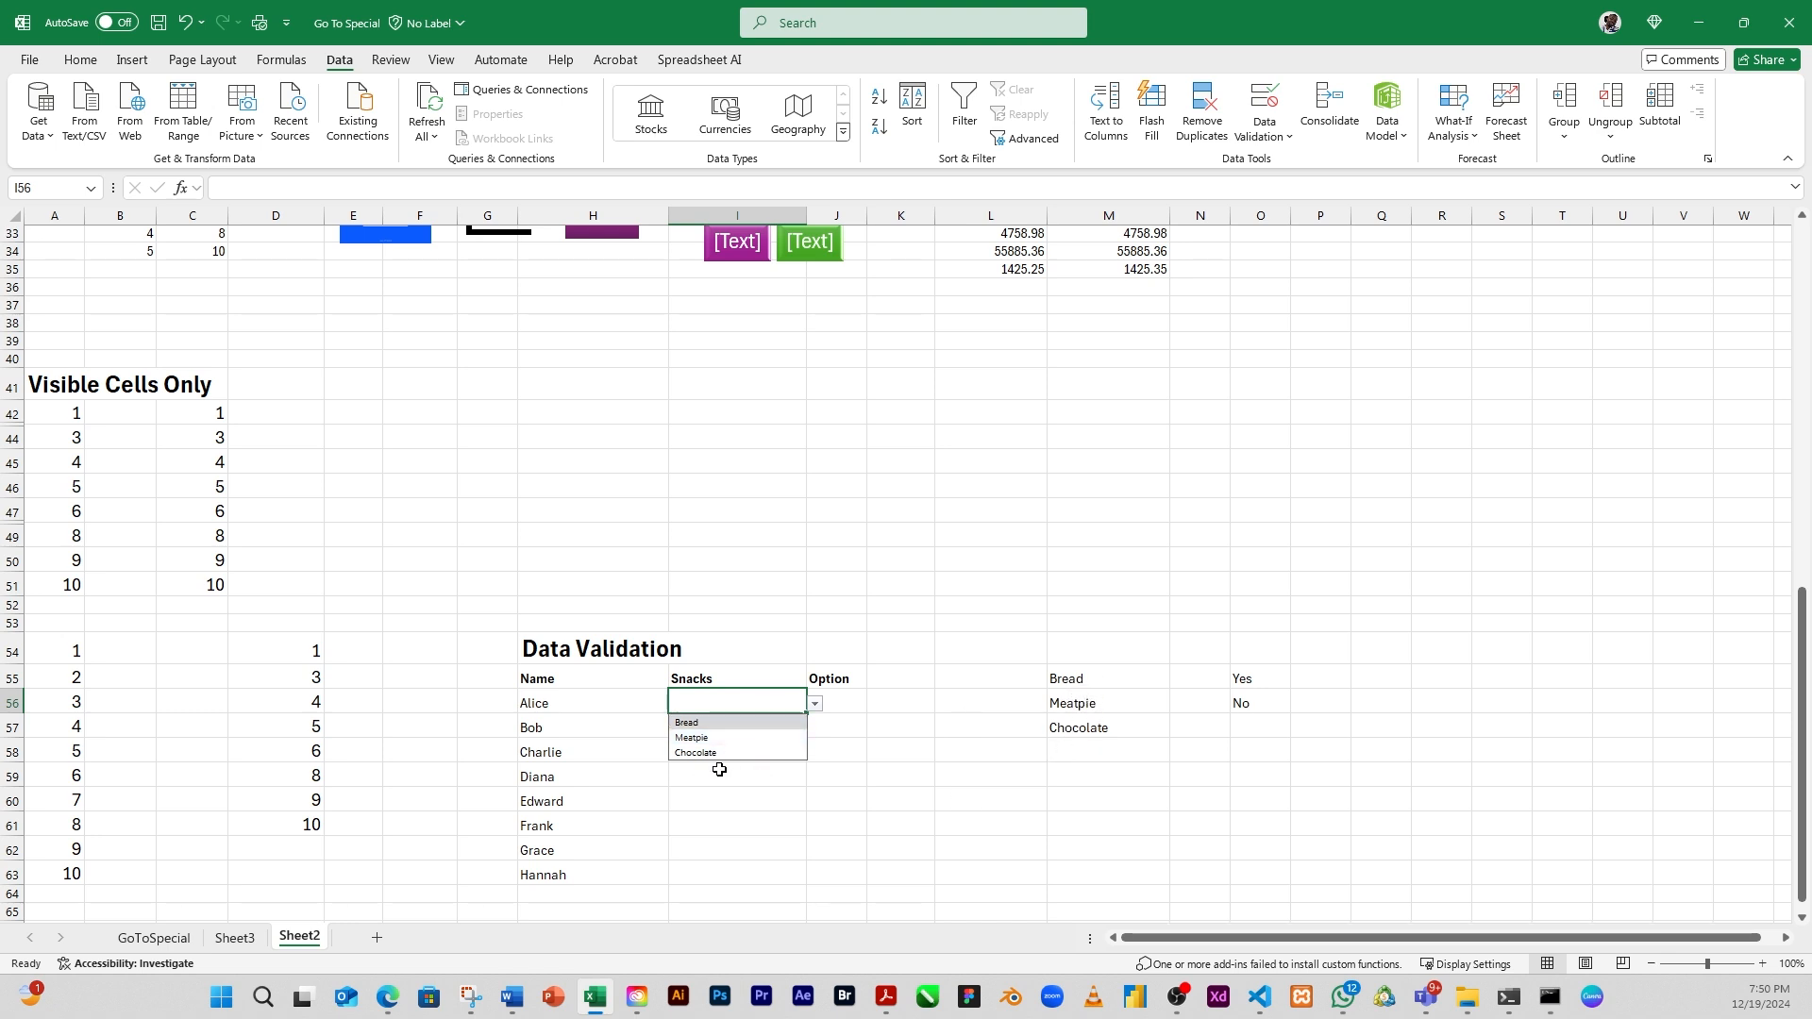
left_click(746, 722)
left_click(755, 734)
left_click(814, 729)
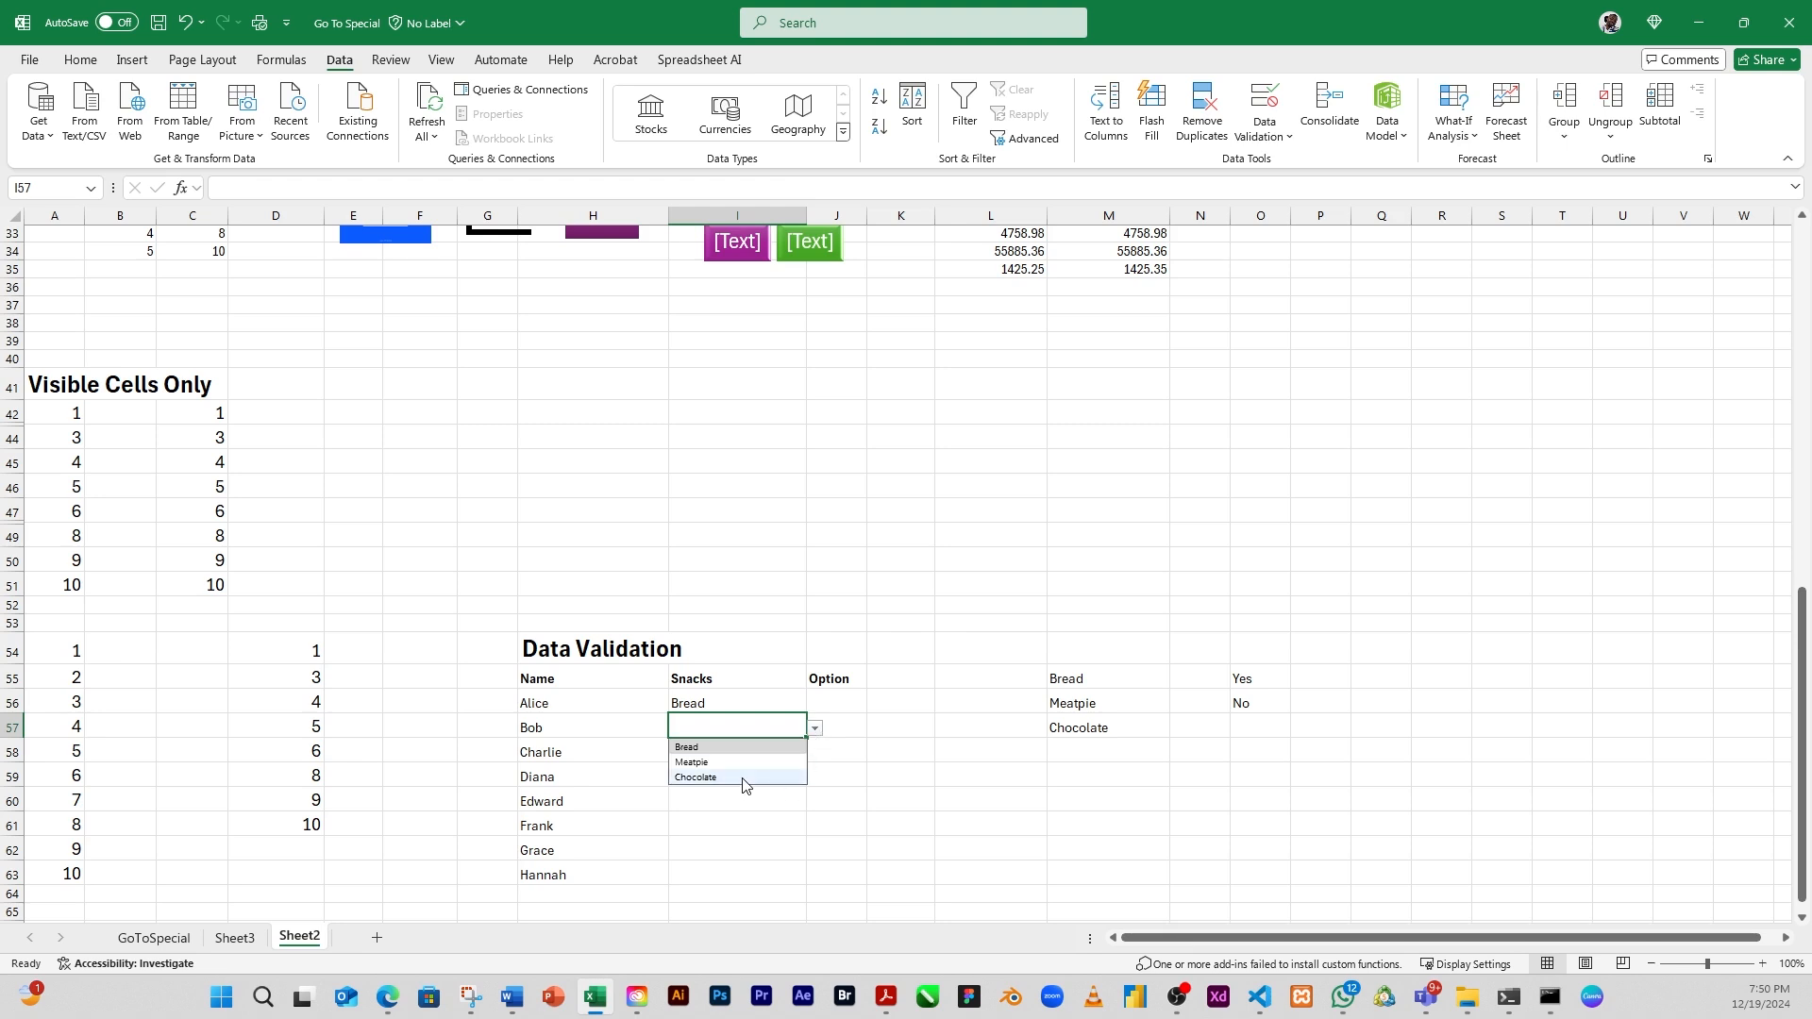
left_click(743, 764)
left_click(732, 752)
left_click(815, 753)
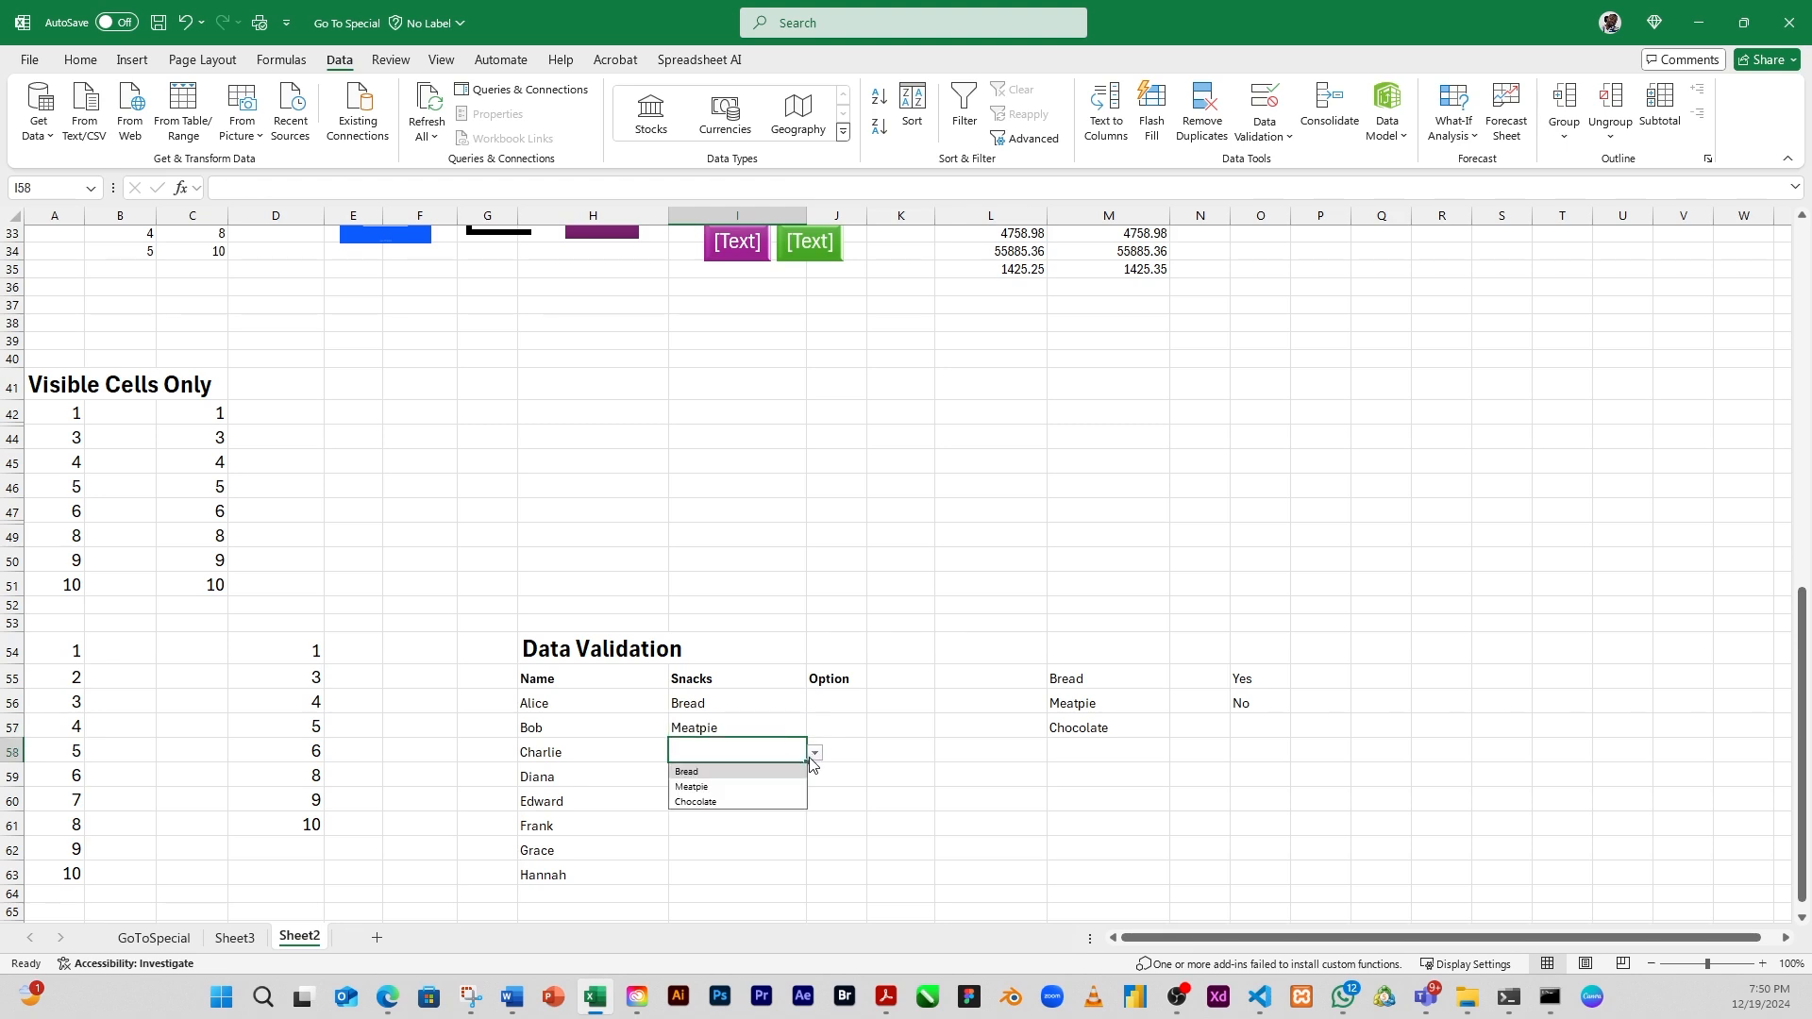
left_click(716, 787)
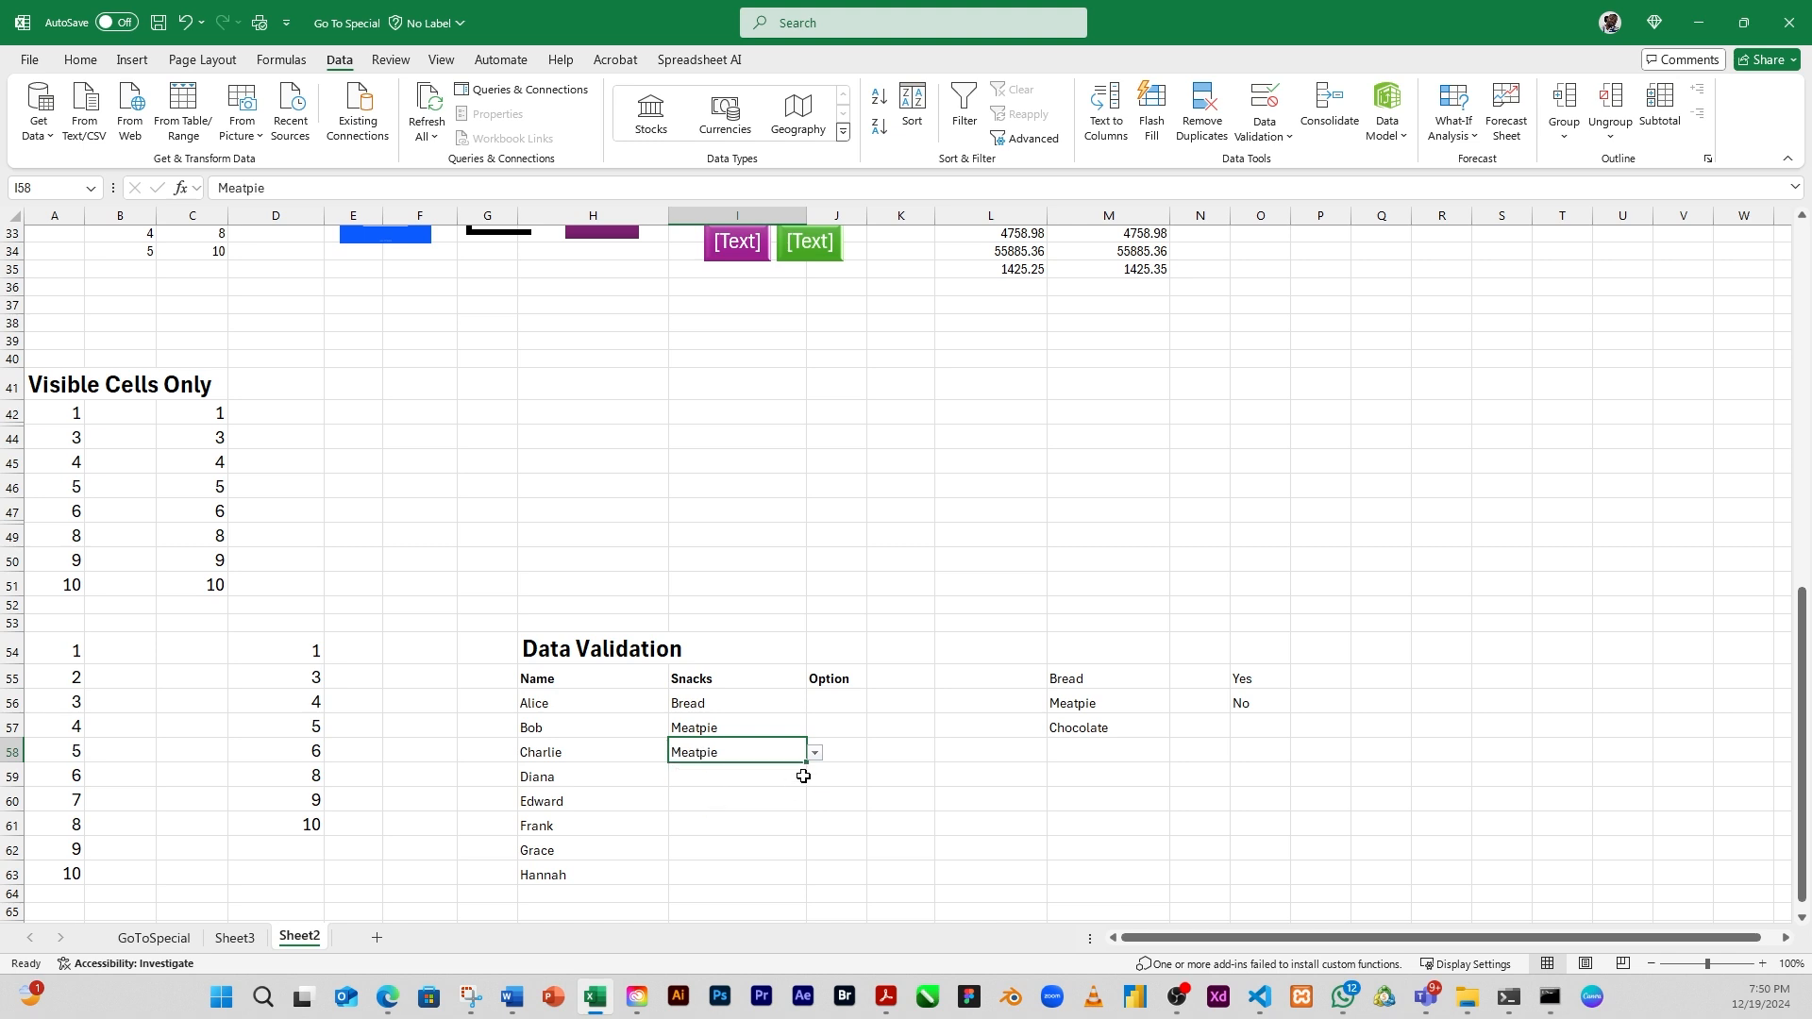
left_click(760, 778)
left_click(814, 777)
left_click(794, 800)
Choose snacks from the in-cell dropdowns in I60:I63: Chocolate, Bread, Chocolate and Bread
left_click(745, 801)
left_click(814, 801)
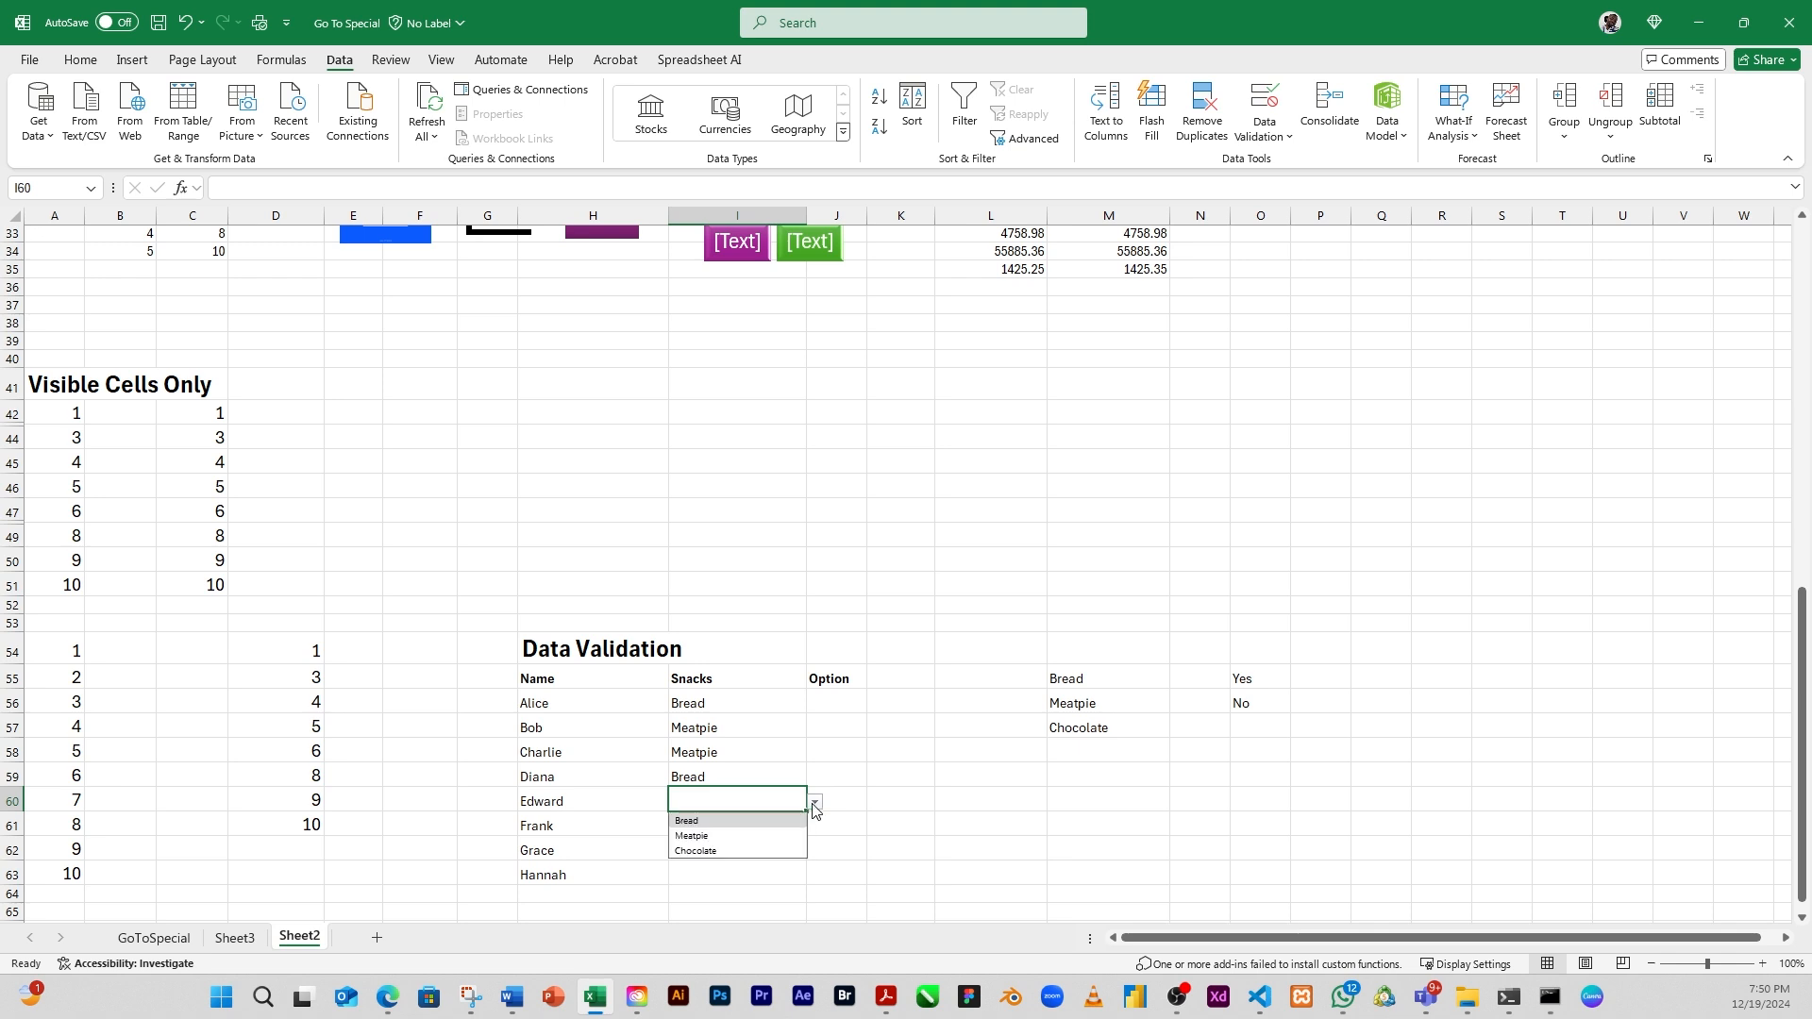
left_click(717, 850)
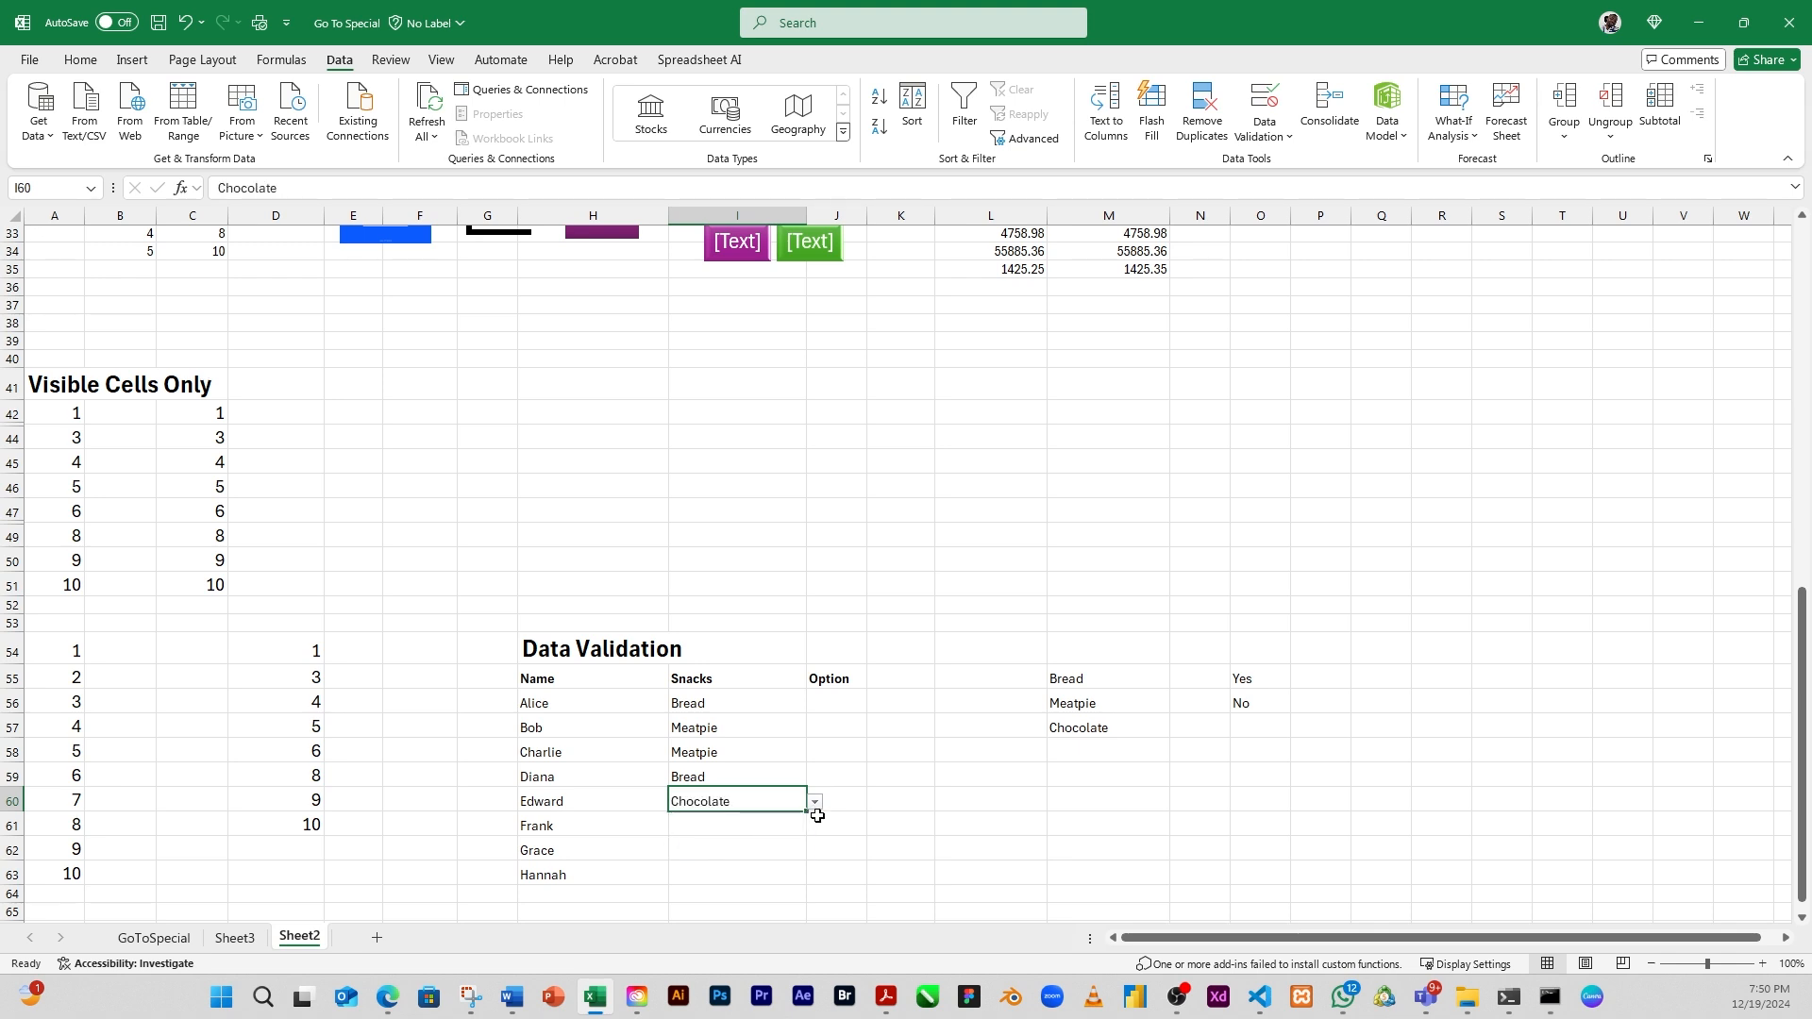
left_click(769, 825)
left_click(814, 826)
left_click(705, 848)
left_click(761, 852)
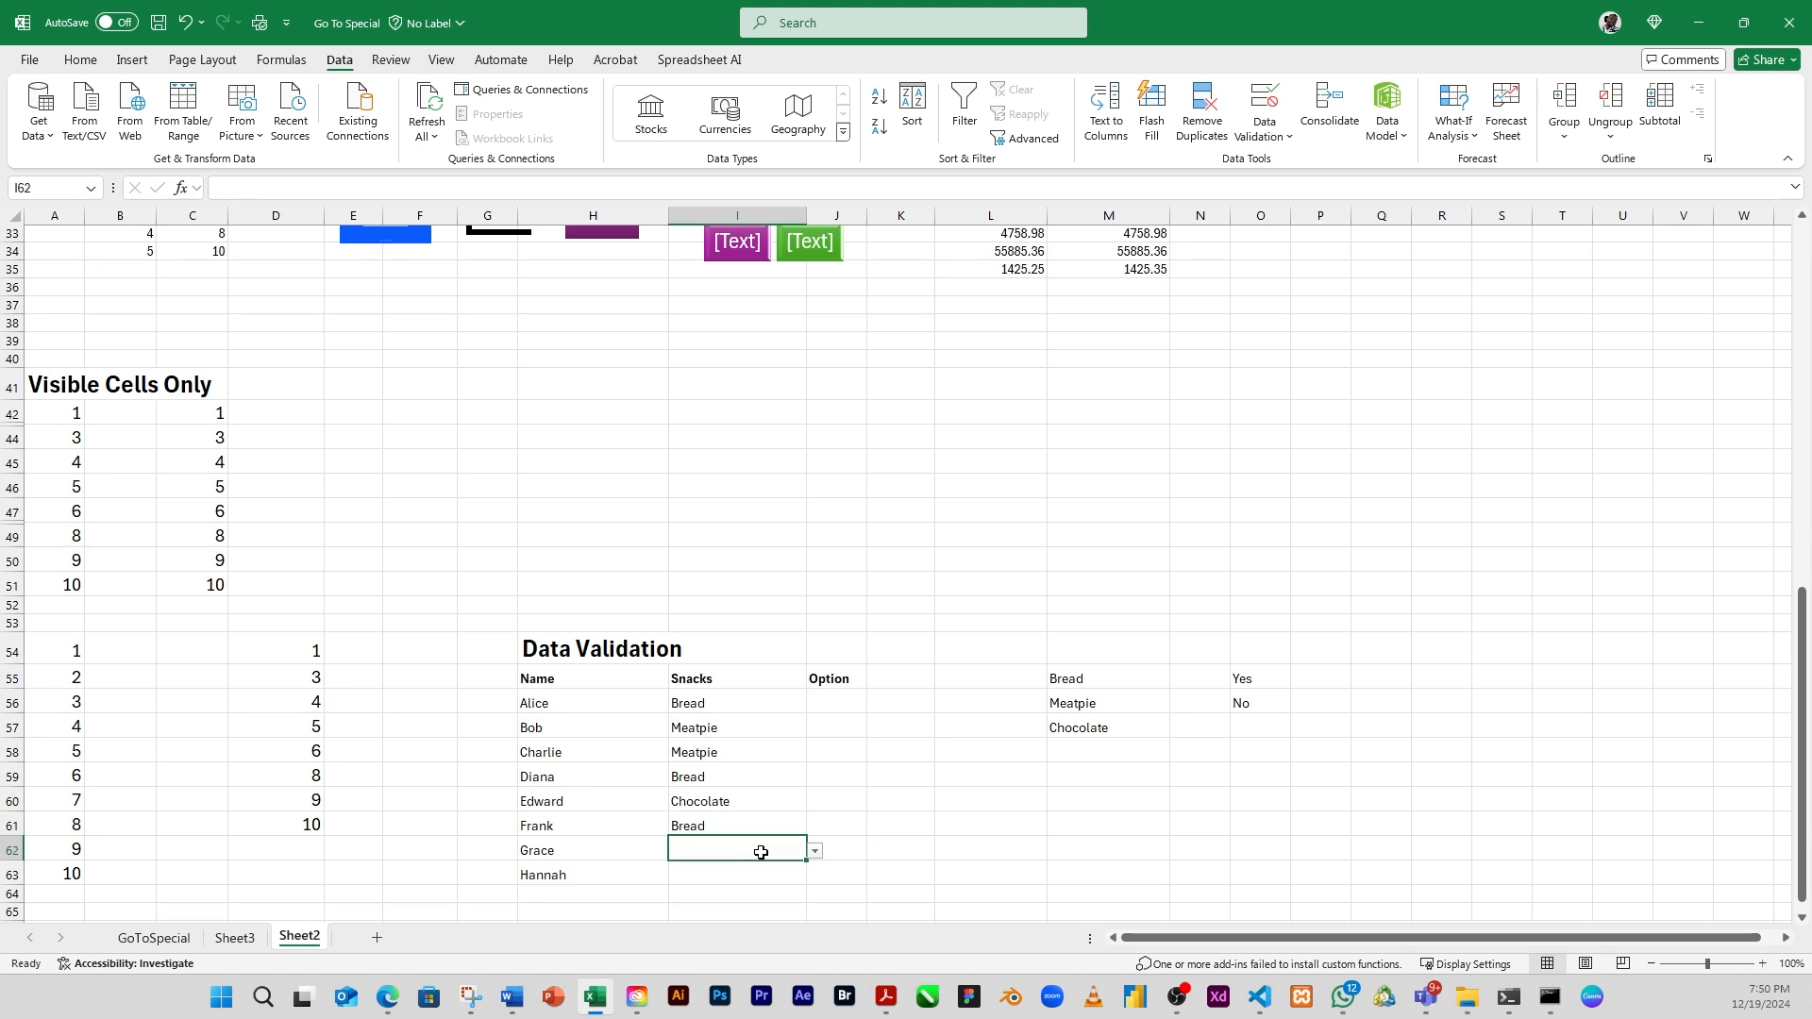
left_click(813, 853)
left_click(708, 901)
left_click(753, 875)
left_click(814, 875)
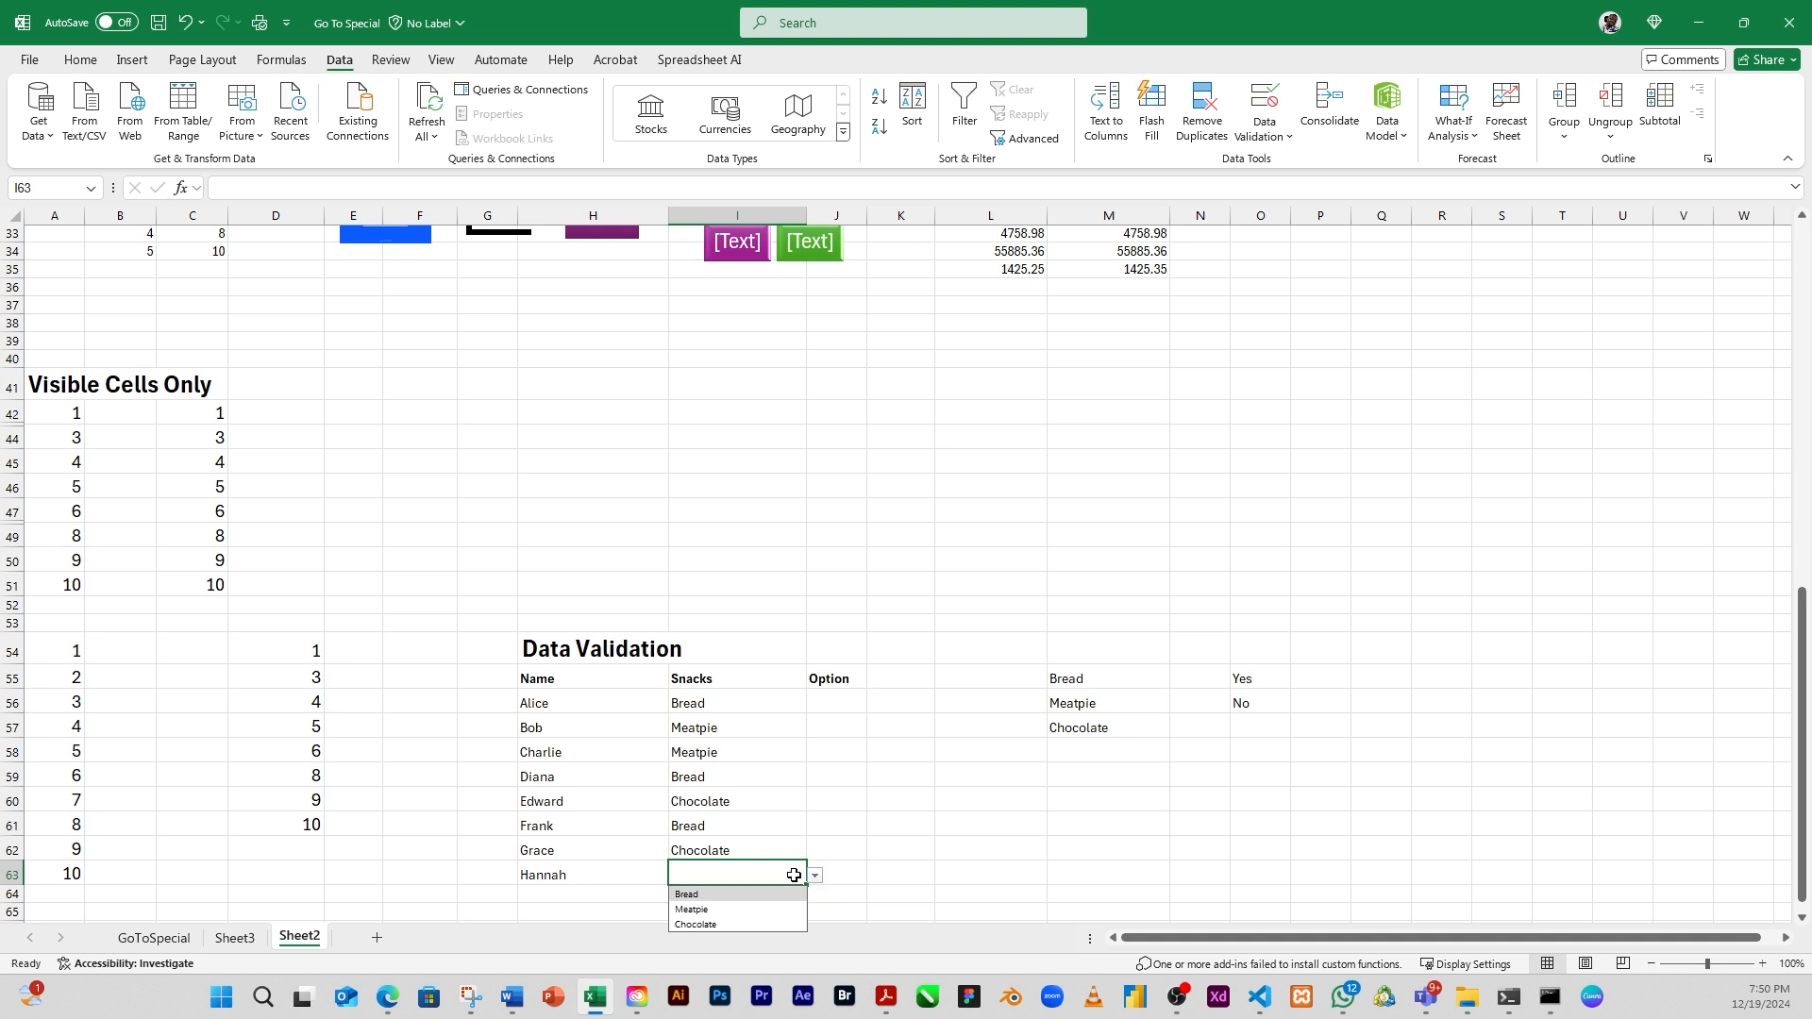
left_click(703, 895)
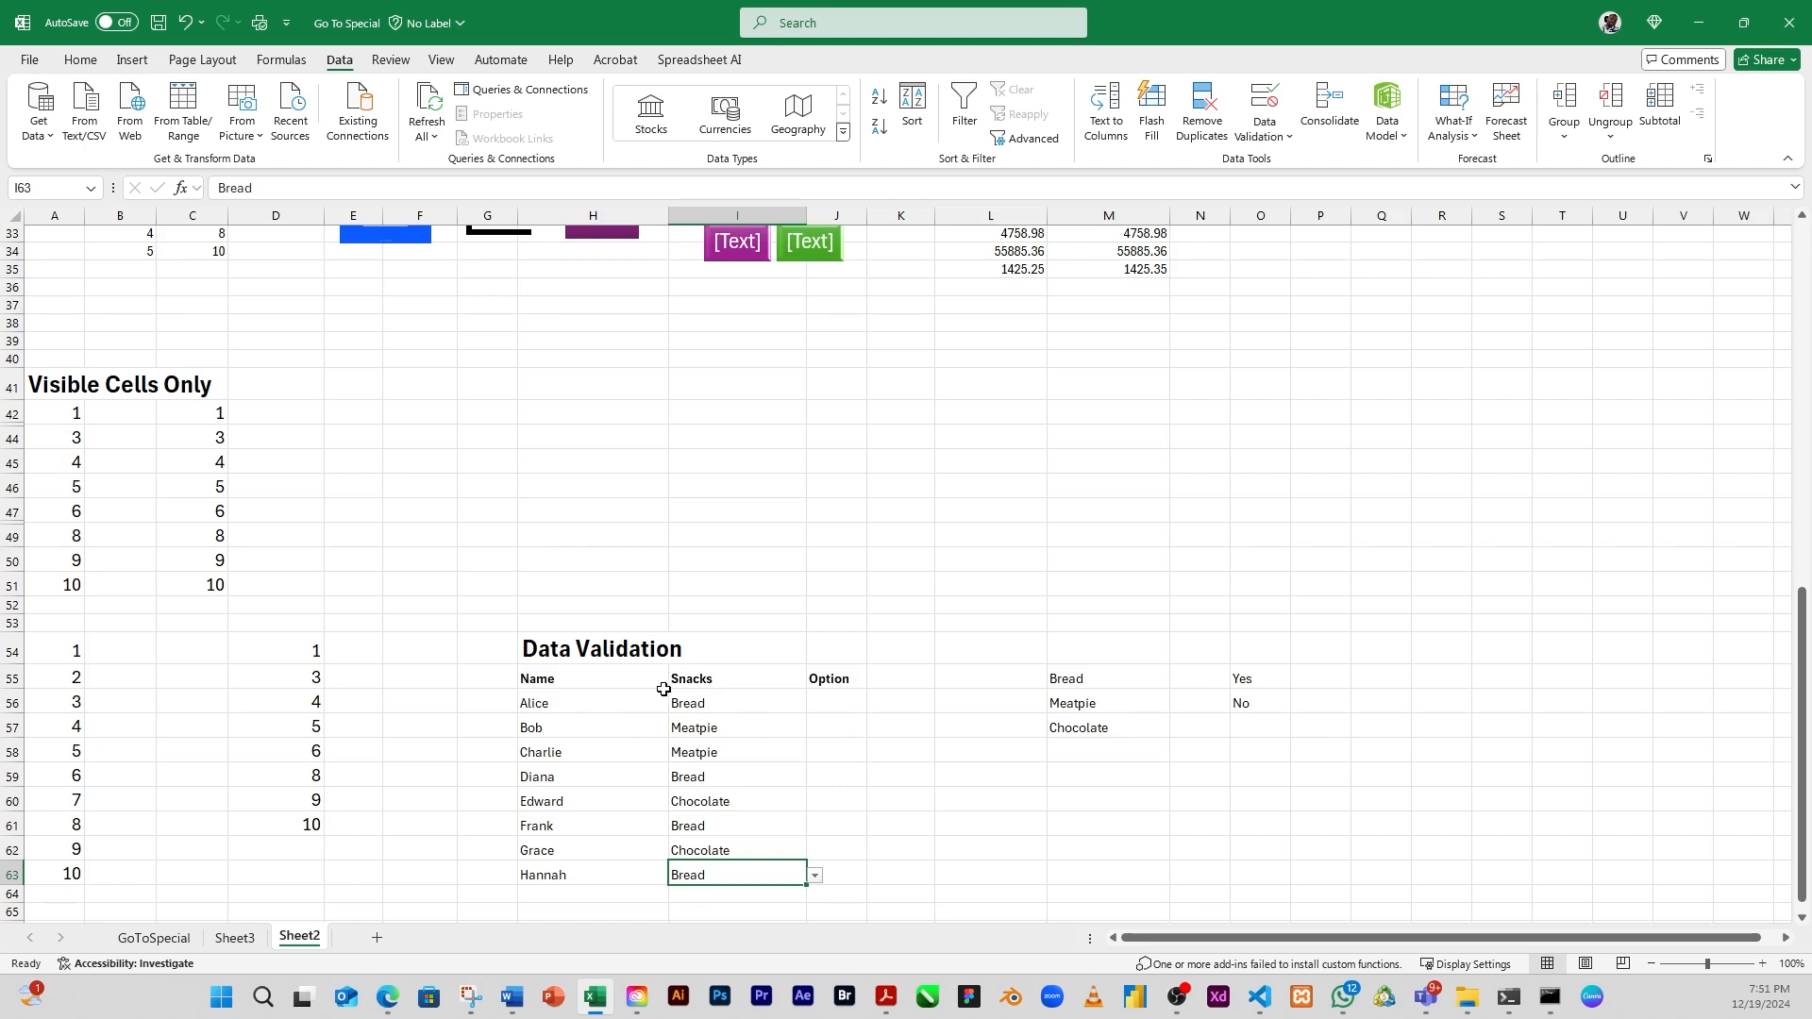
Choose Option values from the in-cell dropdowns in J56:J59: No, Yes, Yes and No
left_click(832, 704)
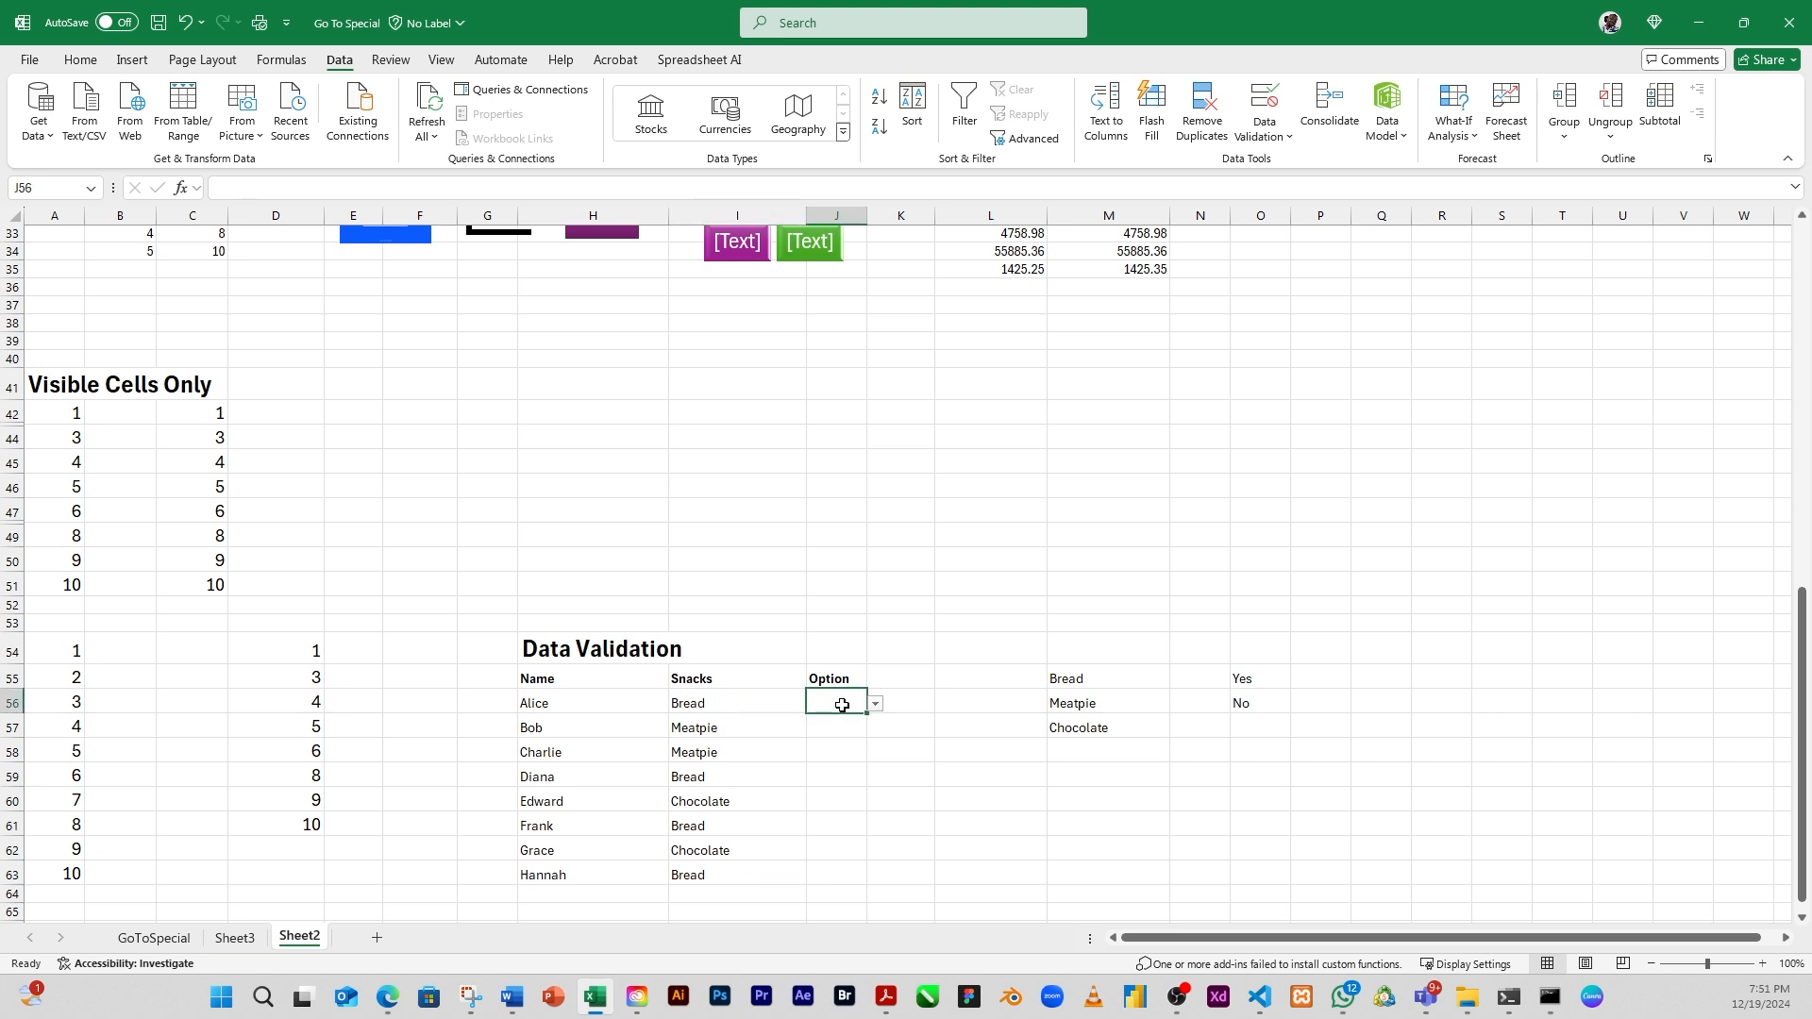
left_click(876, 705)
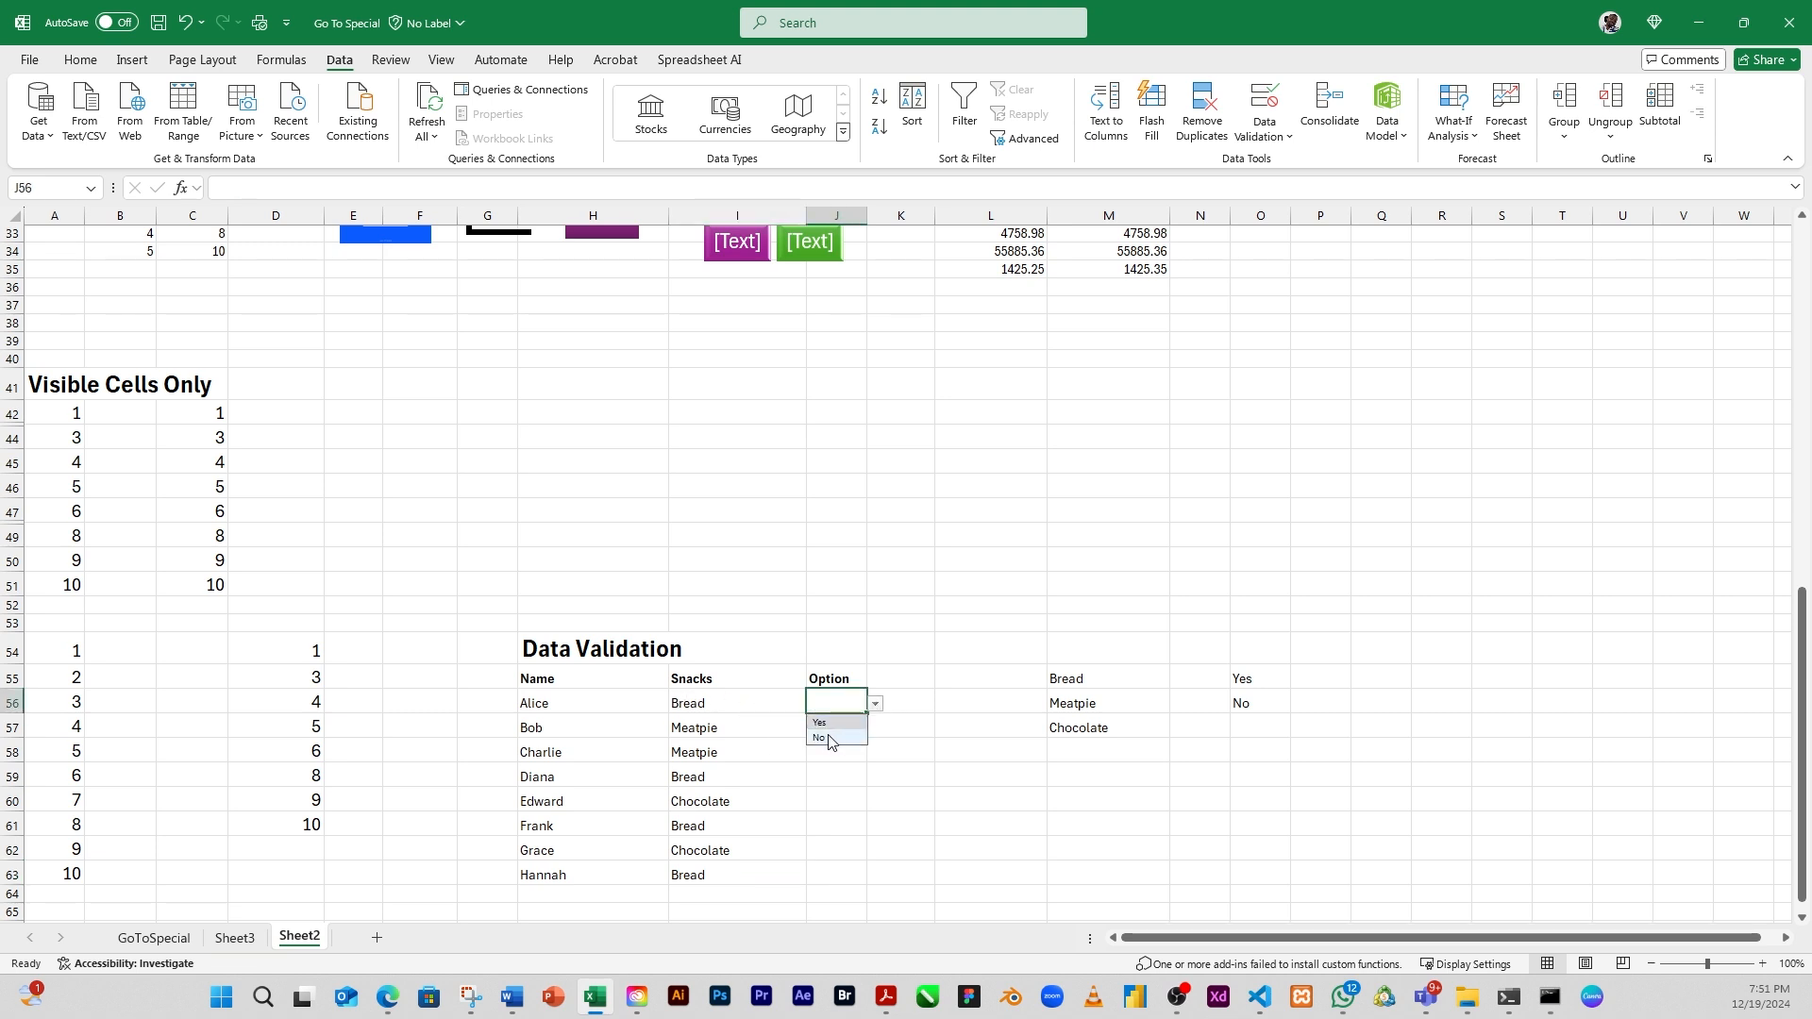
left_click(823, 740)
left_click(830, 729)
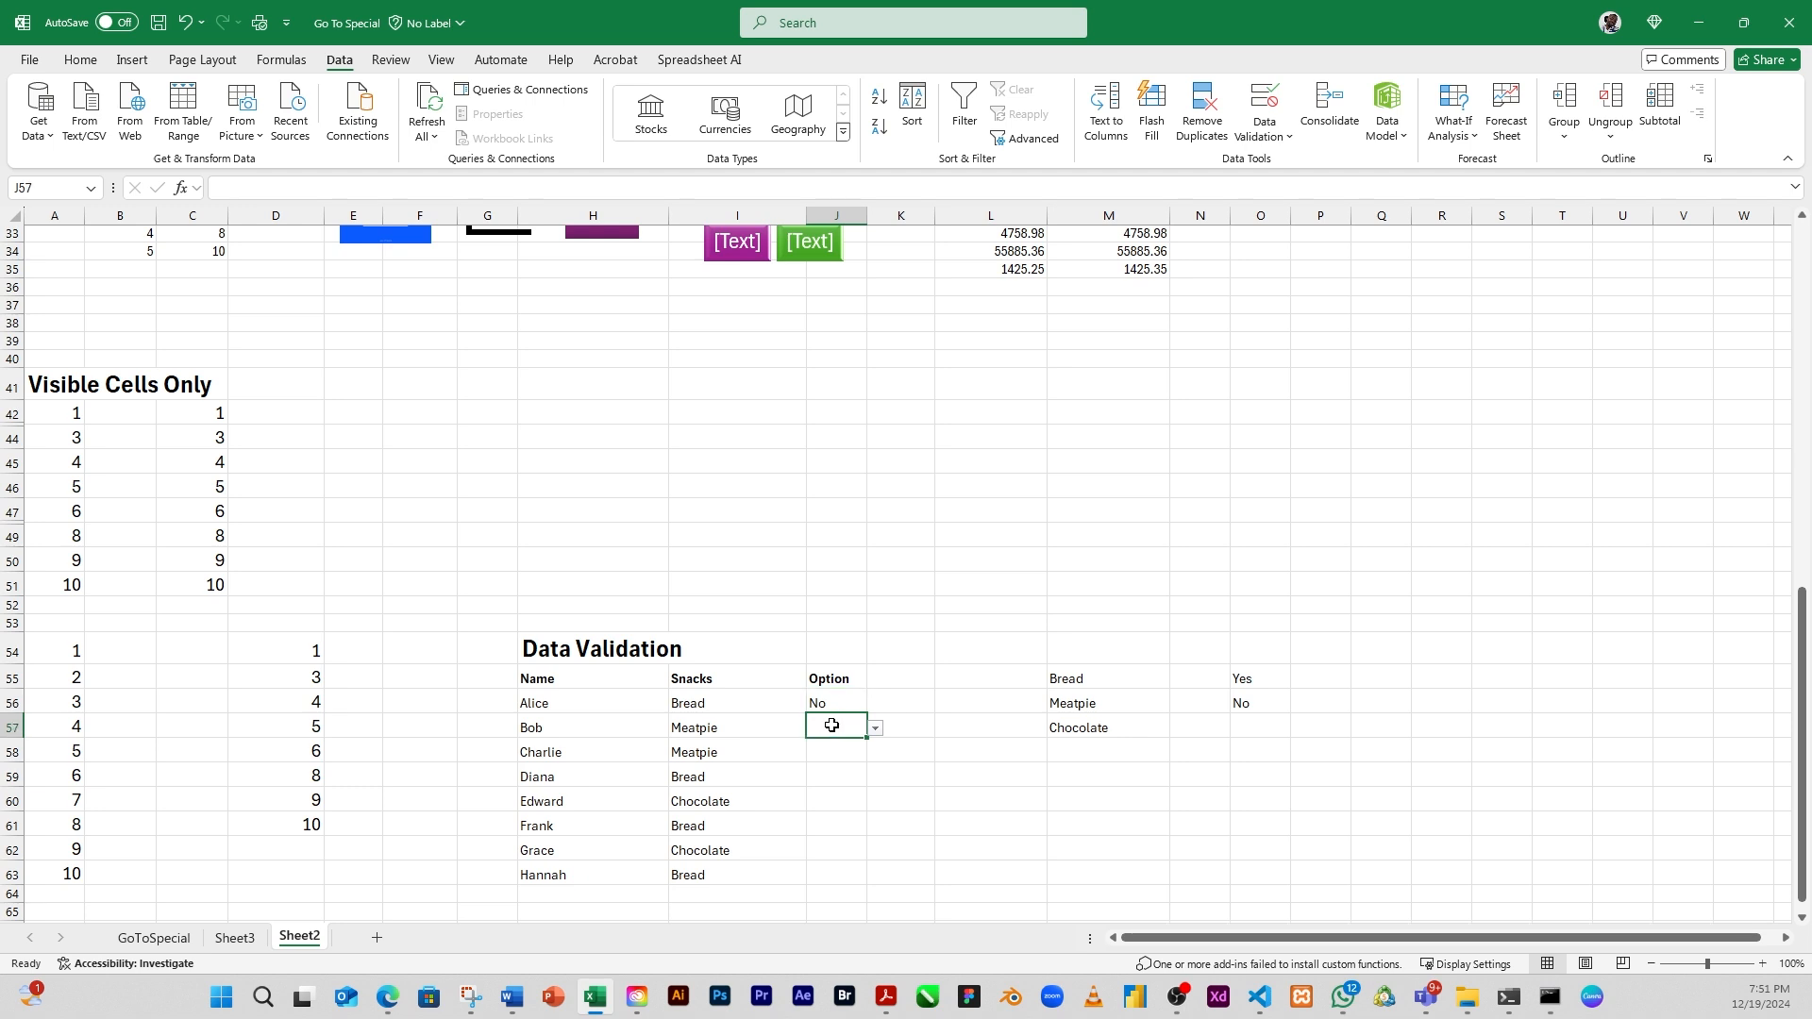
left_click(877, 731)
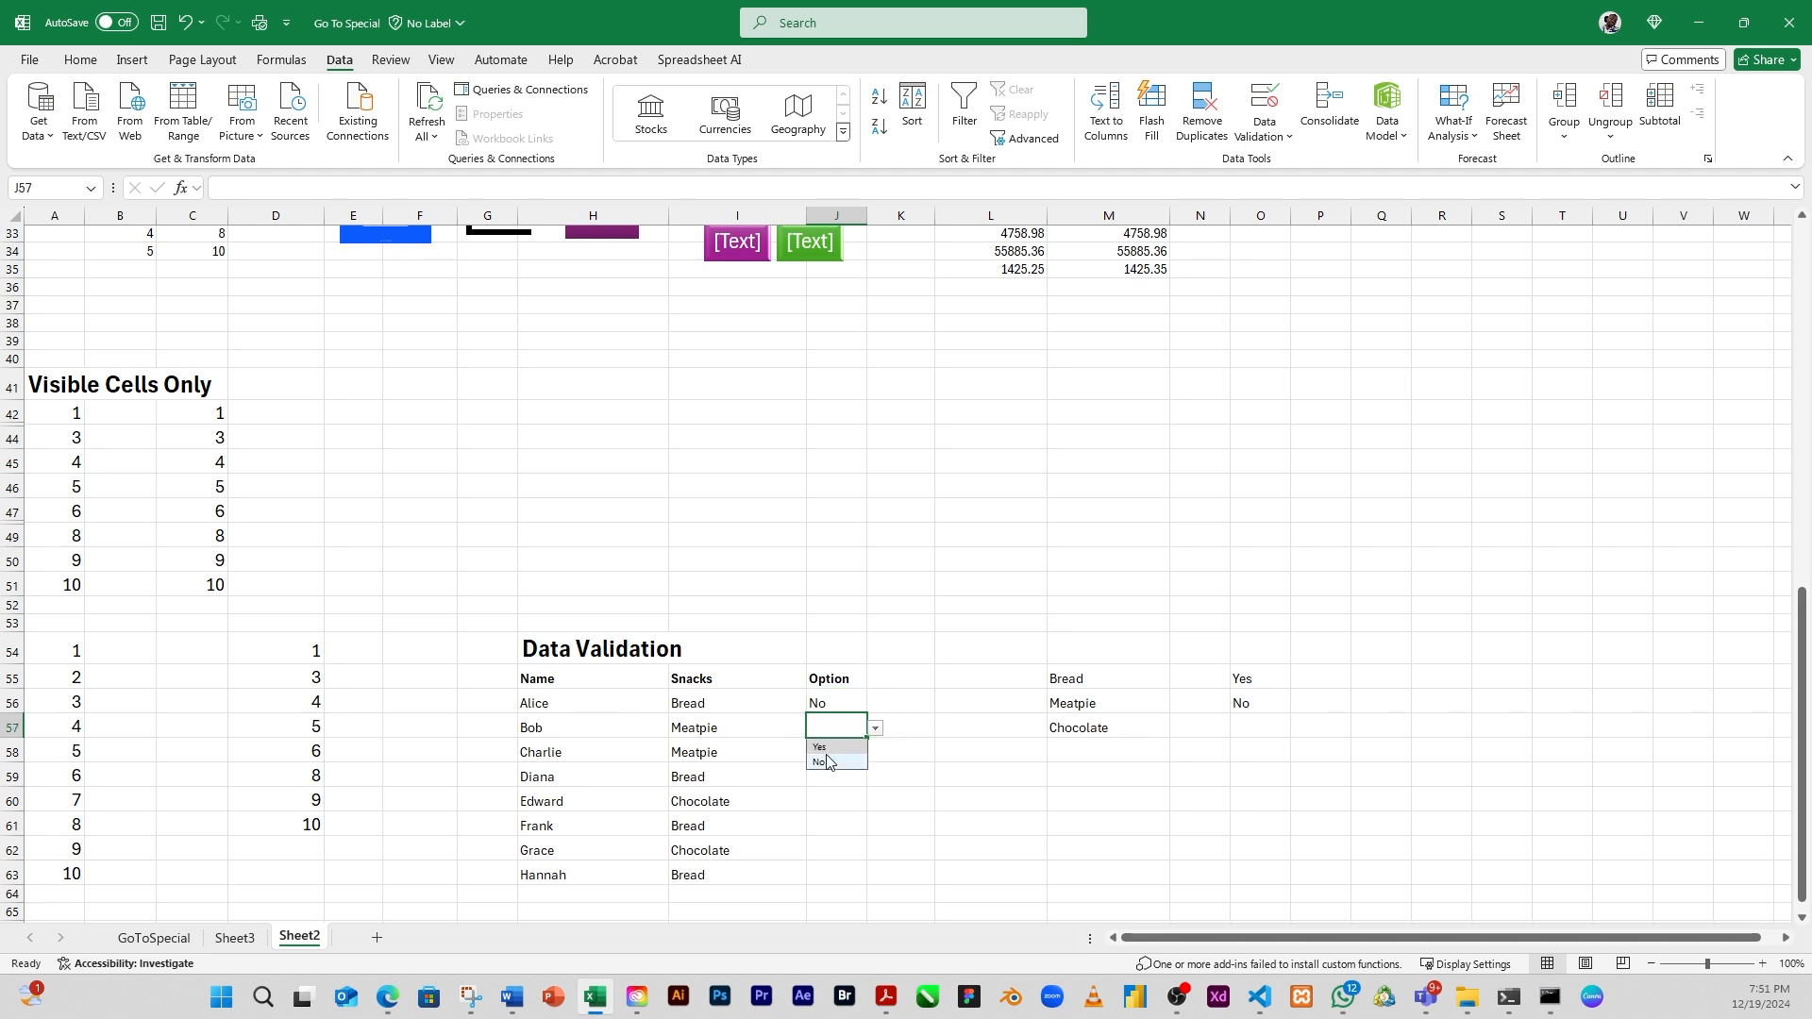
left_click(824, 753)
left_click(832, 755)
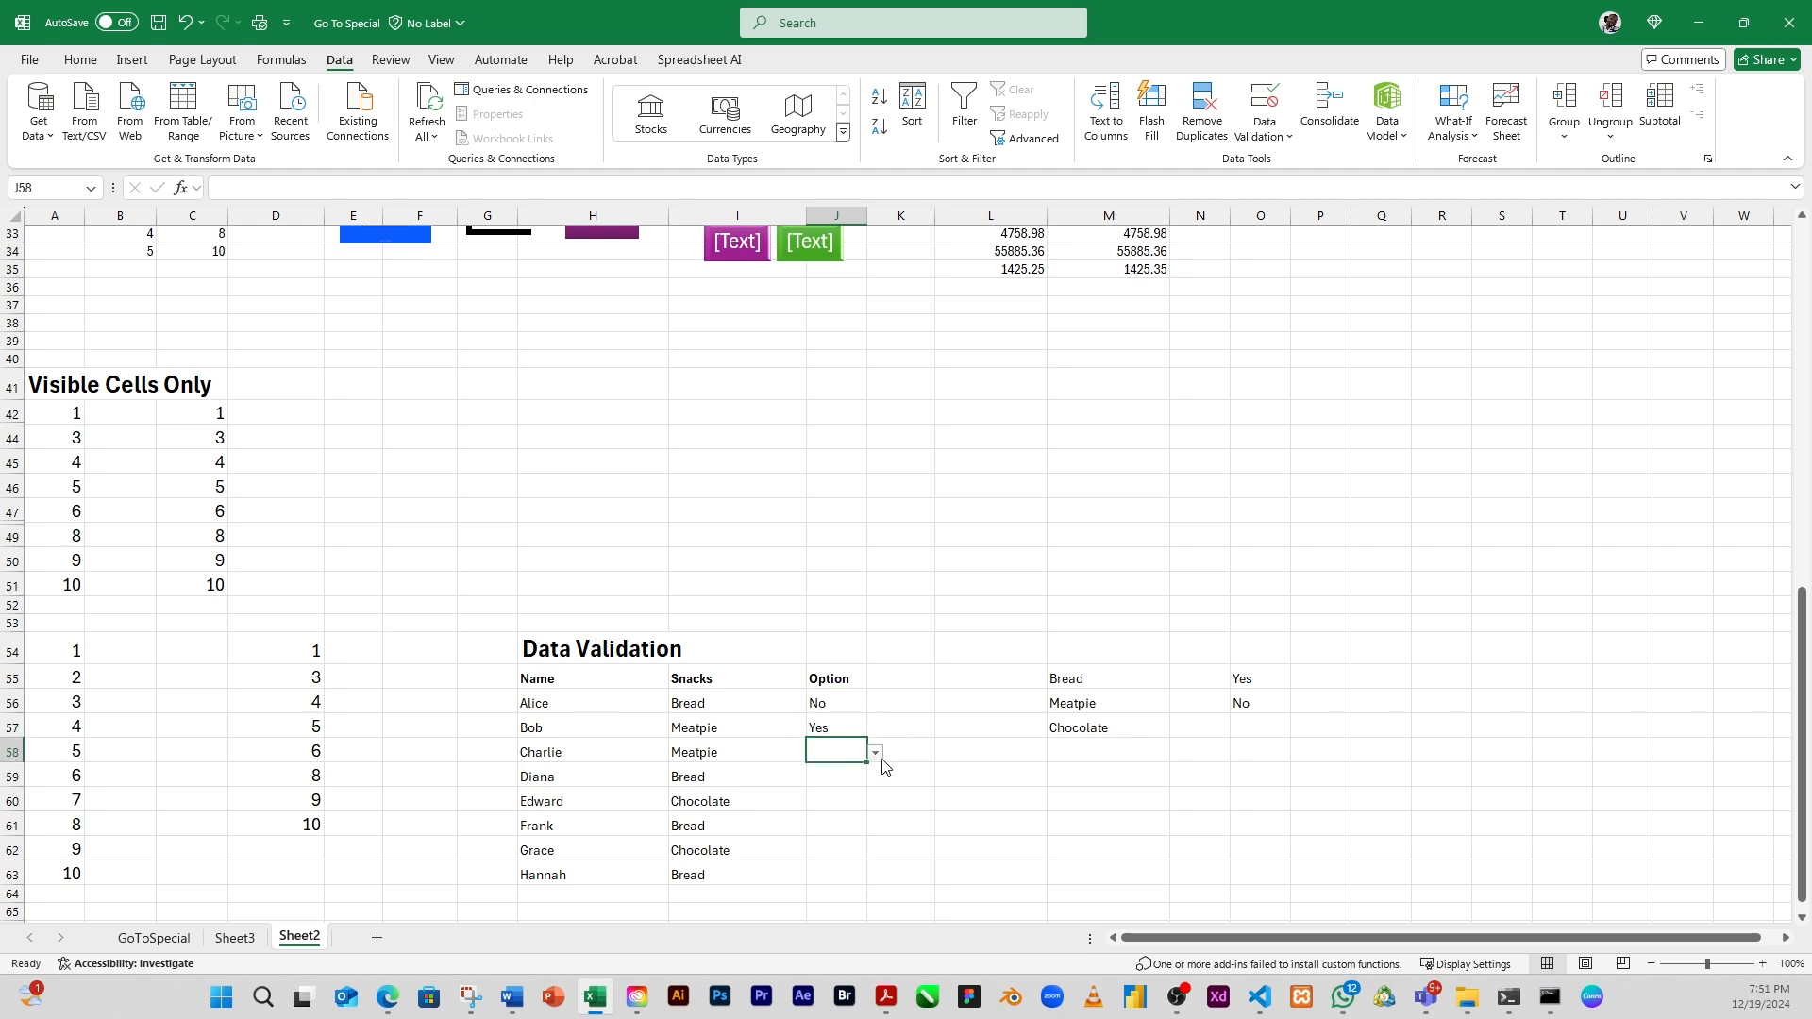
left_click(876, 753)
left_click(829, 771)
left_click(840, 778)
left_click(875, 776)
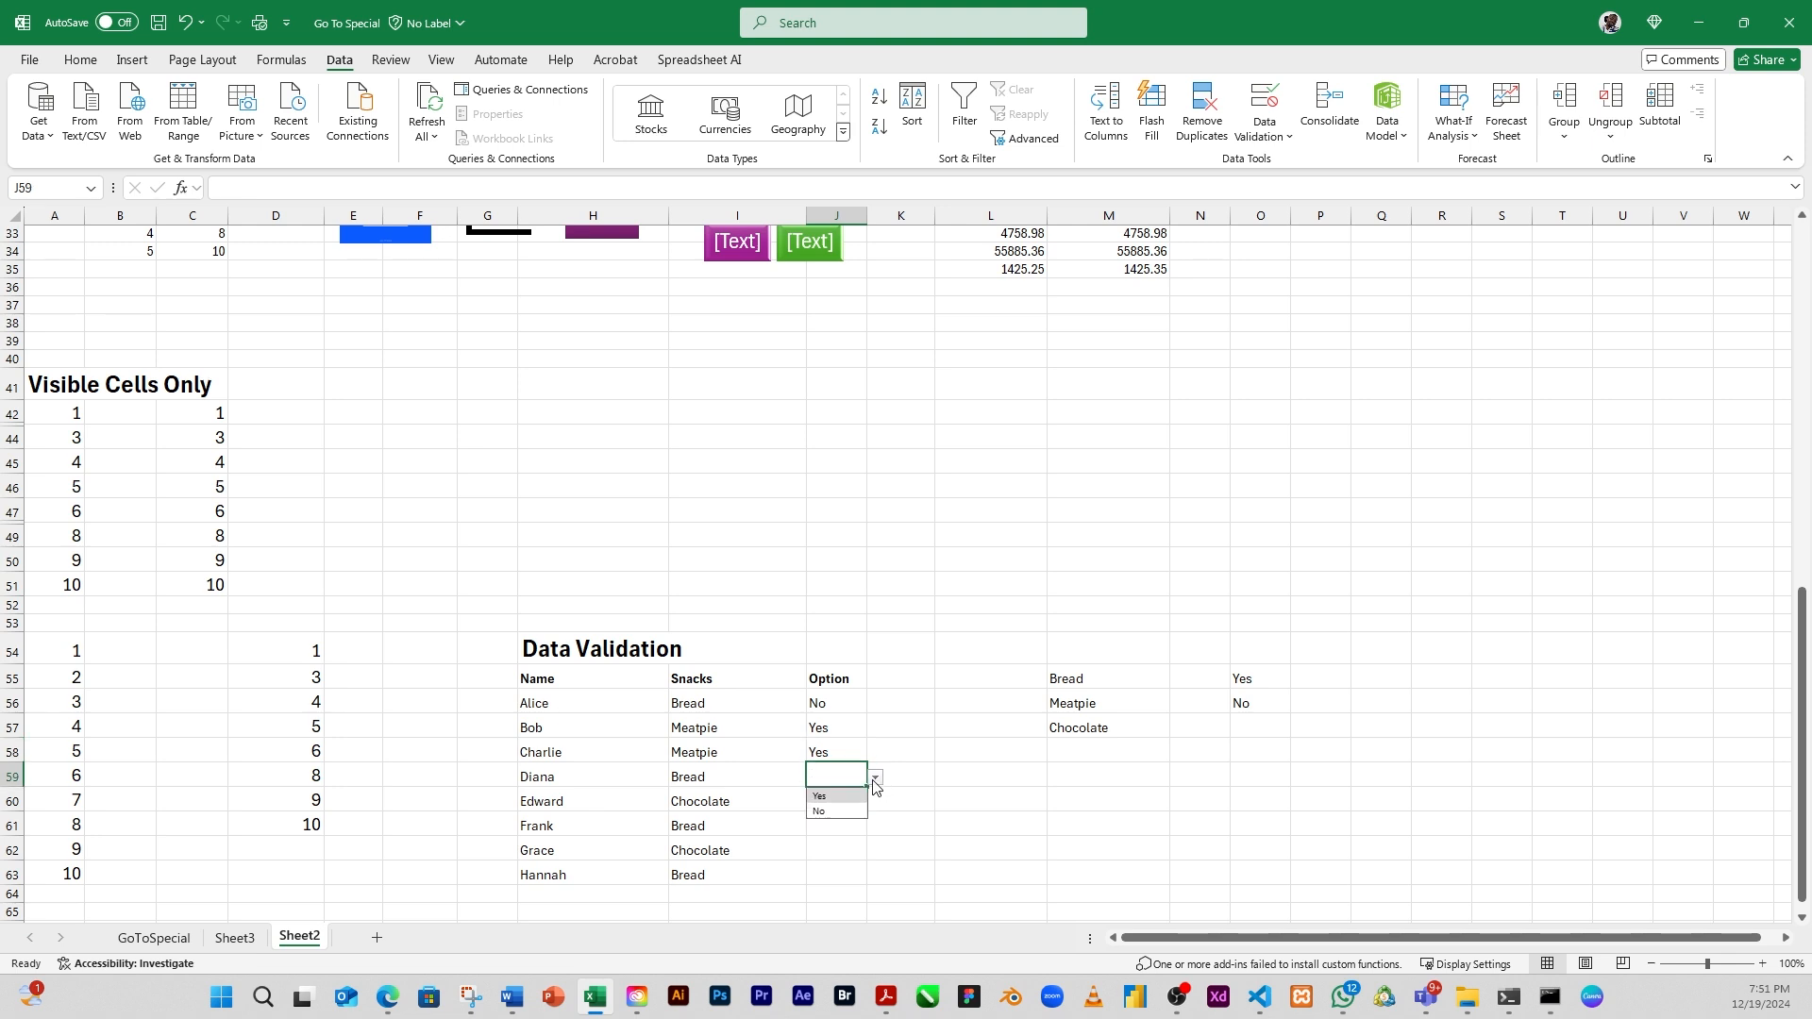
left_click(830, 812)
Choose Option values from the in-cell dropdowns in J60:J63: No, Yes, No and No
left_click(831, 812)
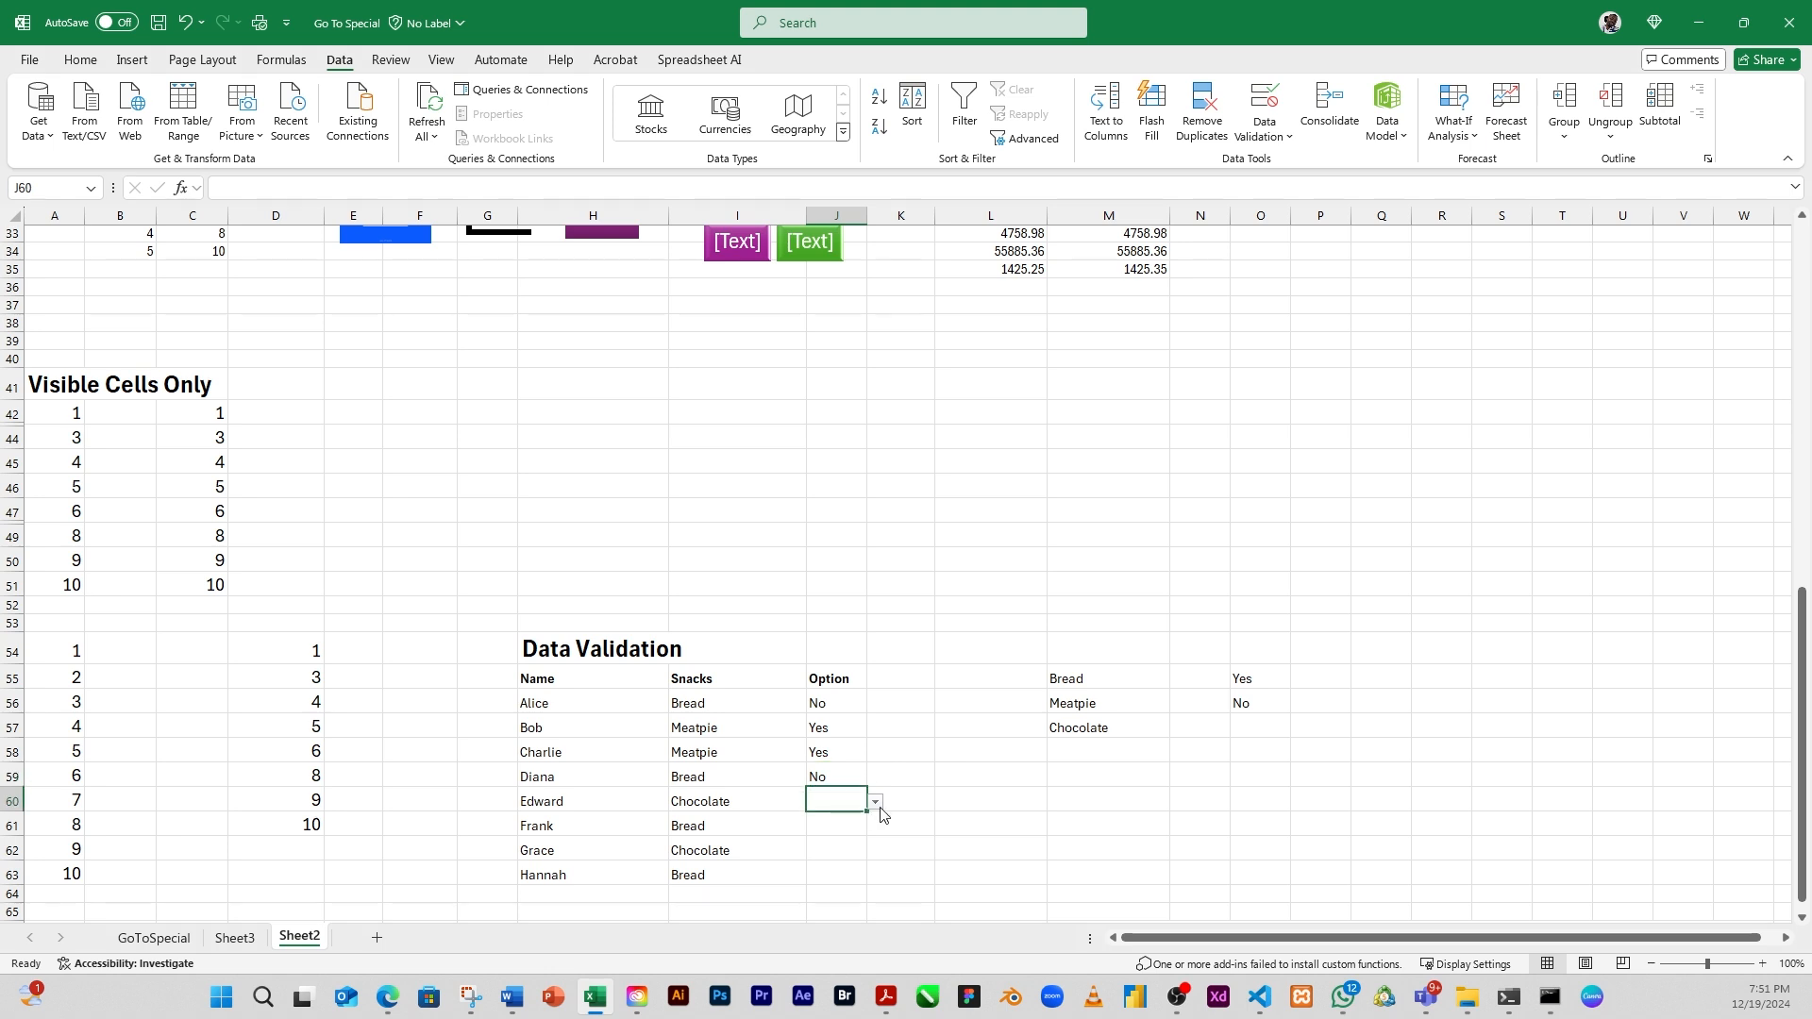
left_click(876, 803)
left_click(828, 836)
left_click(840, 829)
left_click(876, 828)
left_click(830, 852)
left_click(831, 853)
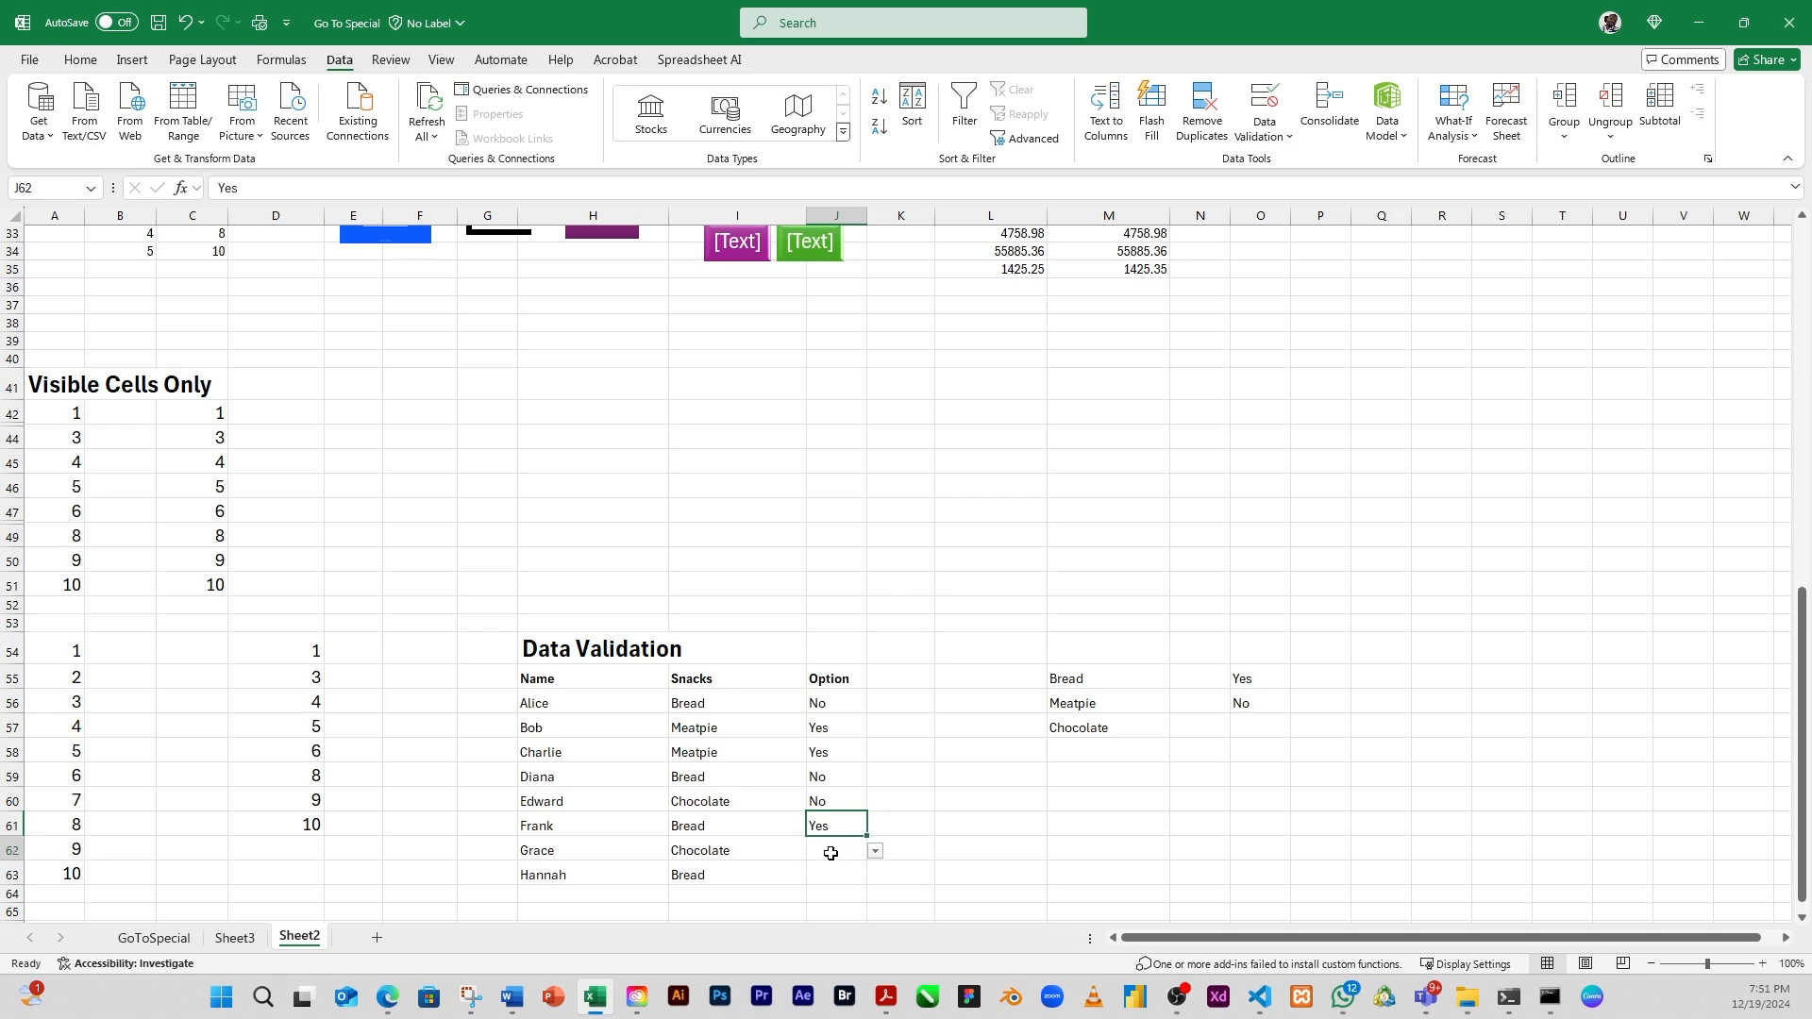
left_click(876, 851)
left_click(825, 887)
left_click(833, 876)
left_click(874, 880)
left_click(817, 913)
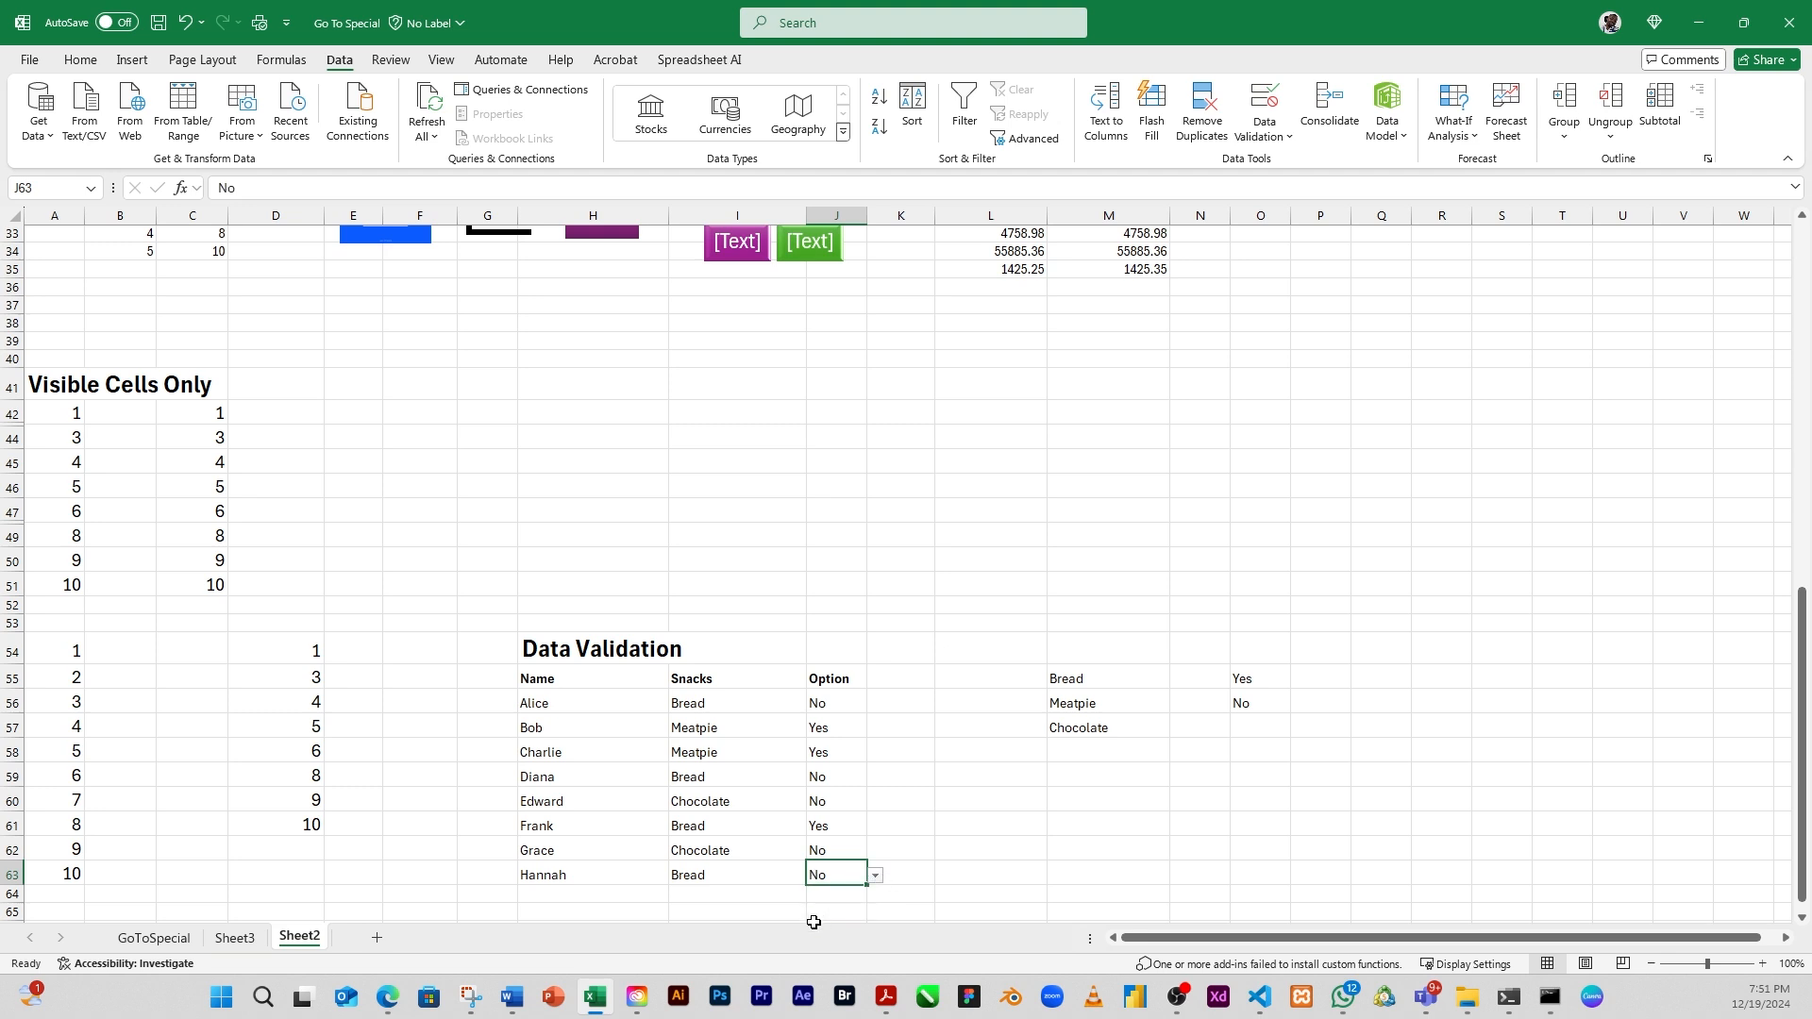
Starting from an empty cell, select every cell with validation rules using Go To Special's Data validation option set to All
left_click(986, 777)
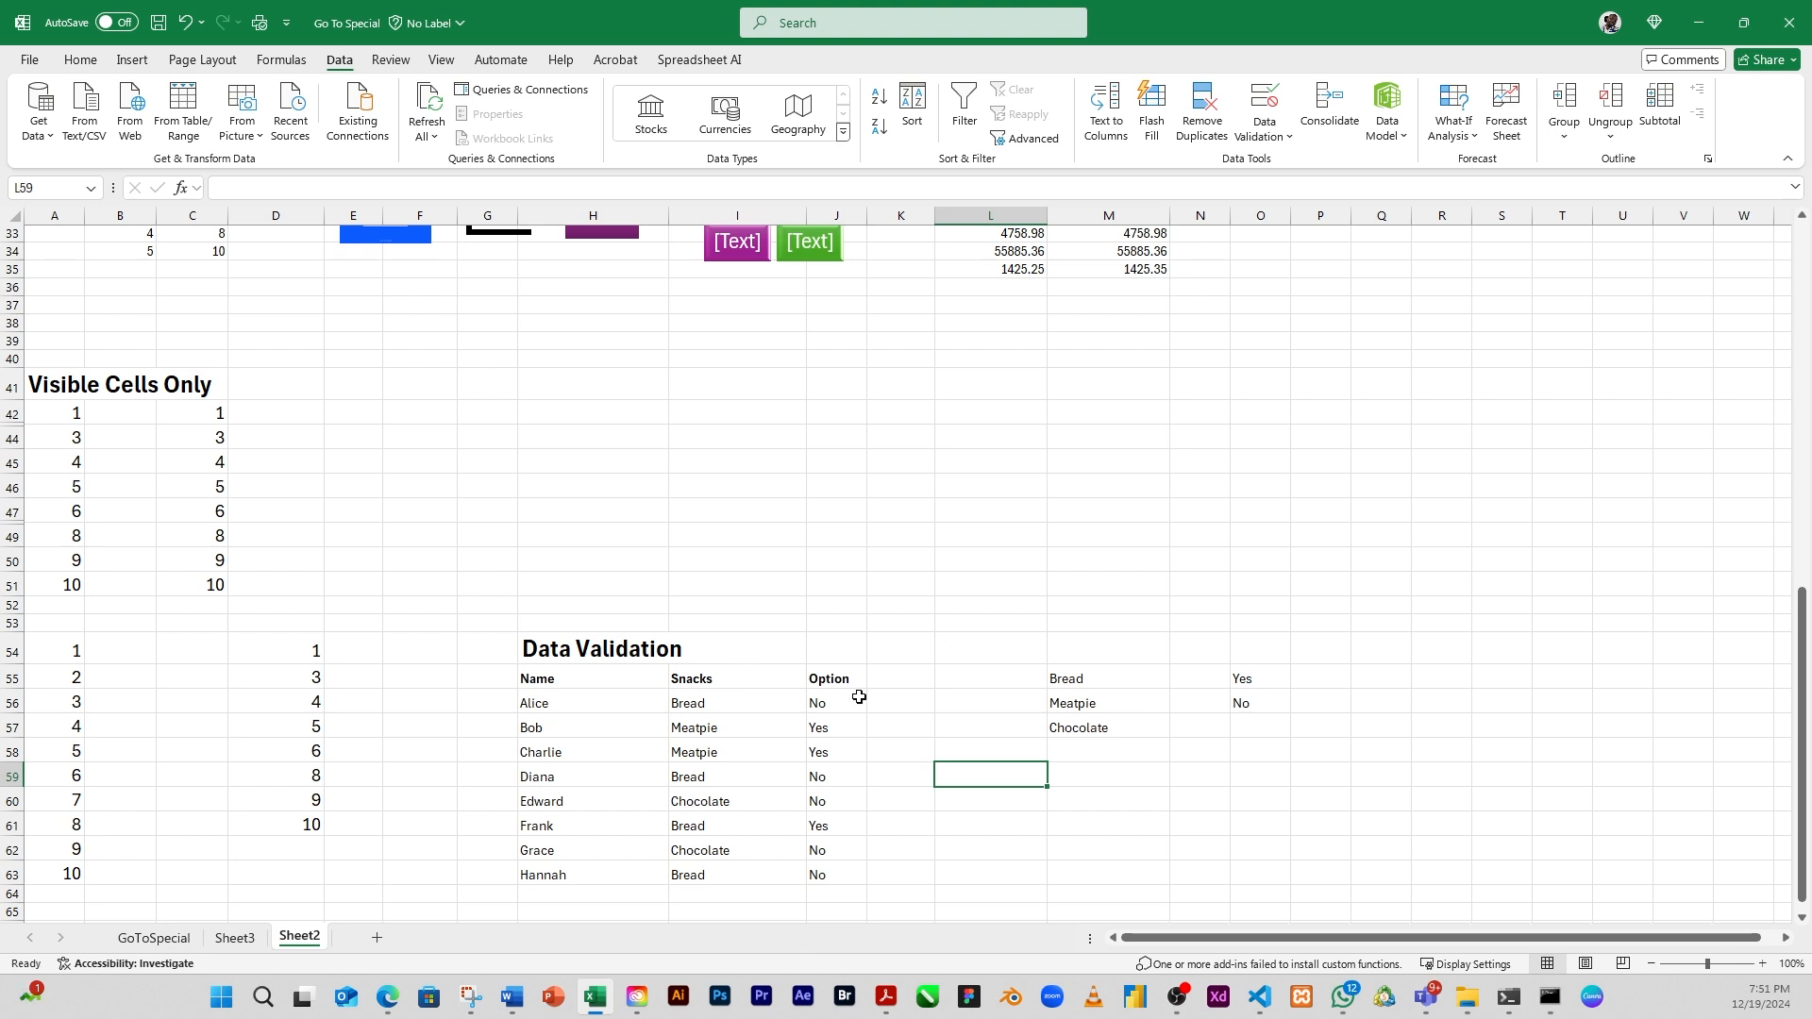
left_click(1010, 732)
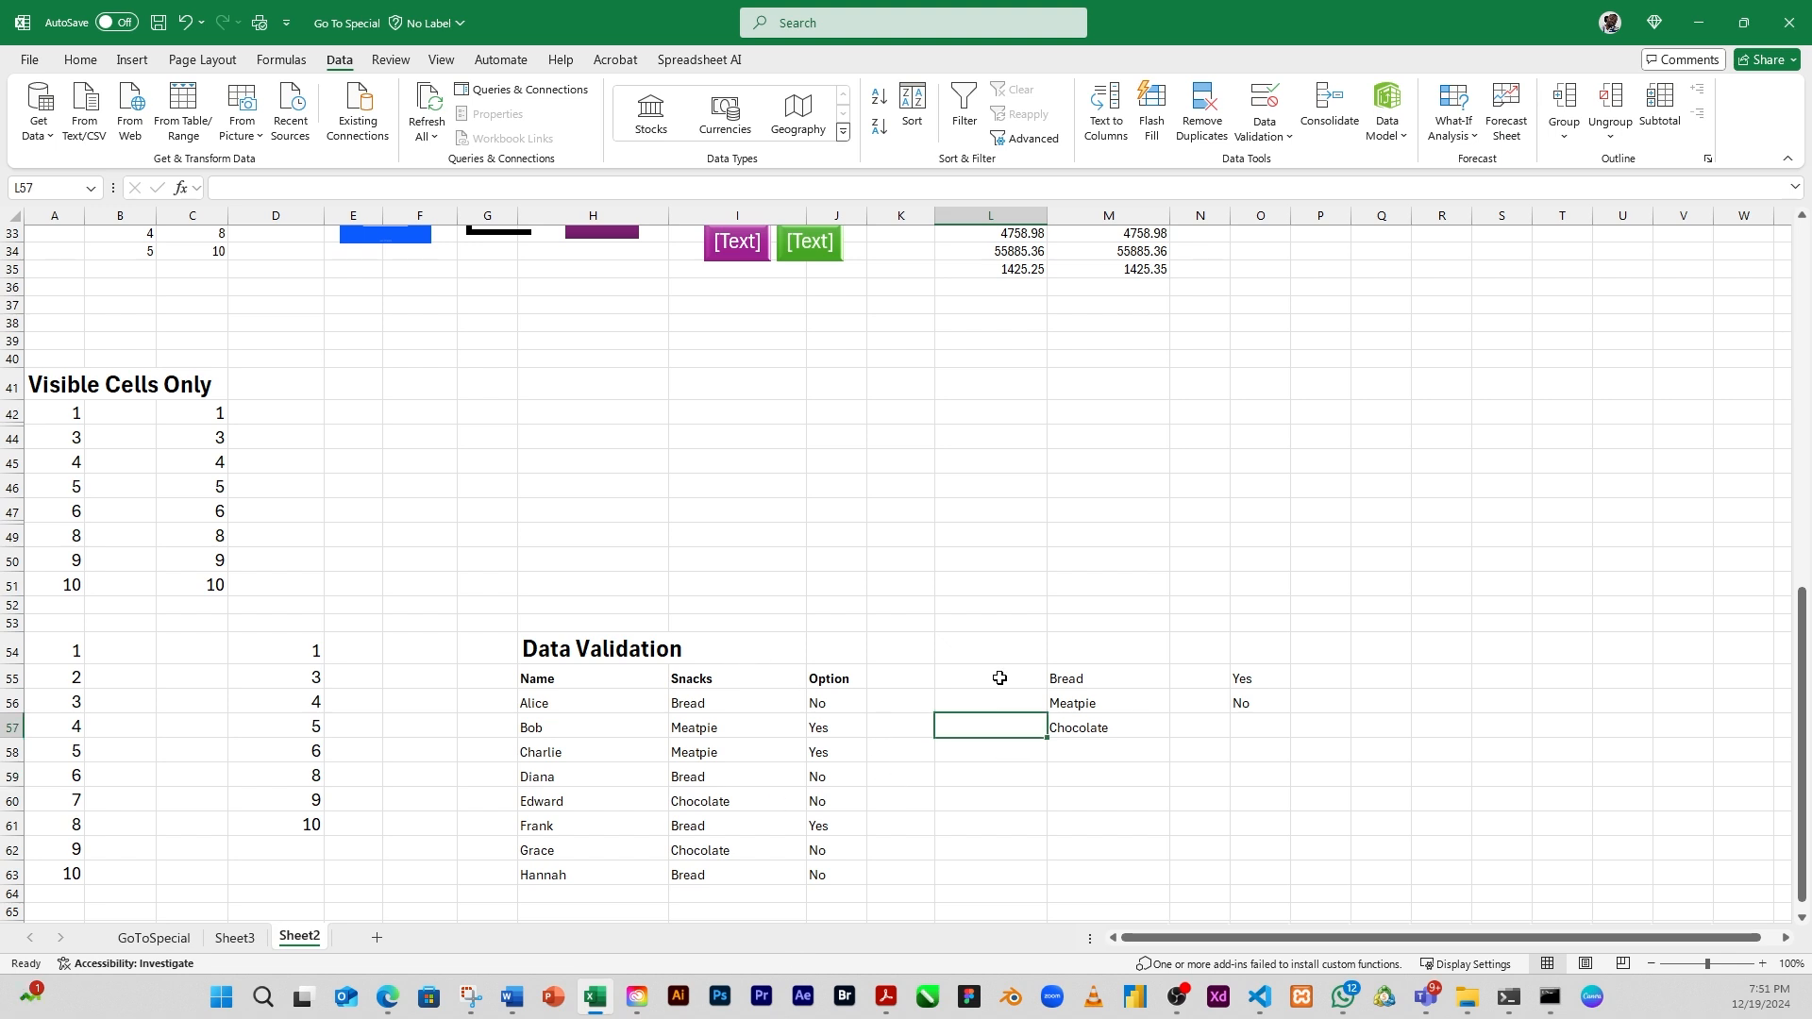
left_click(81, 62)
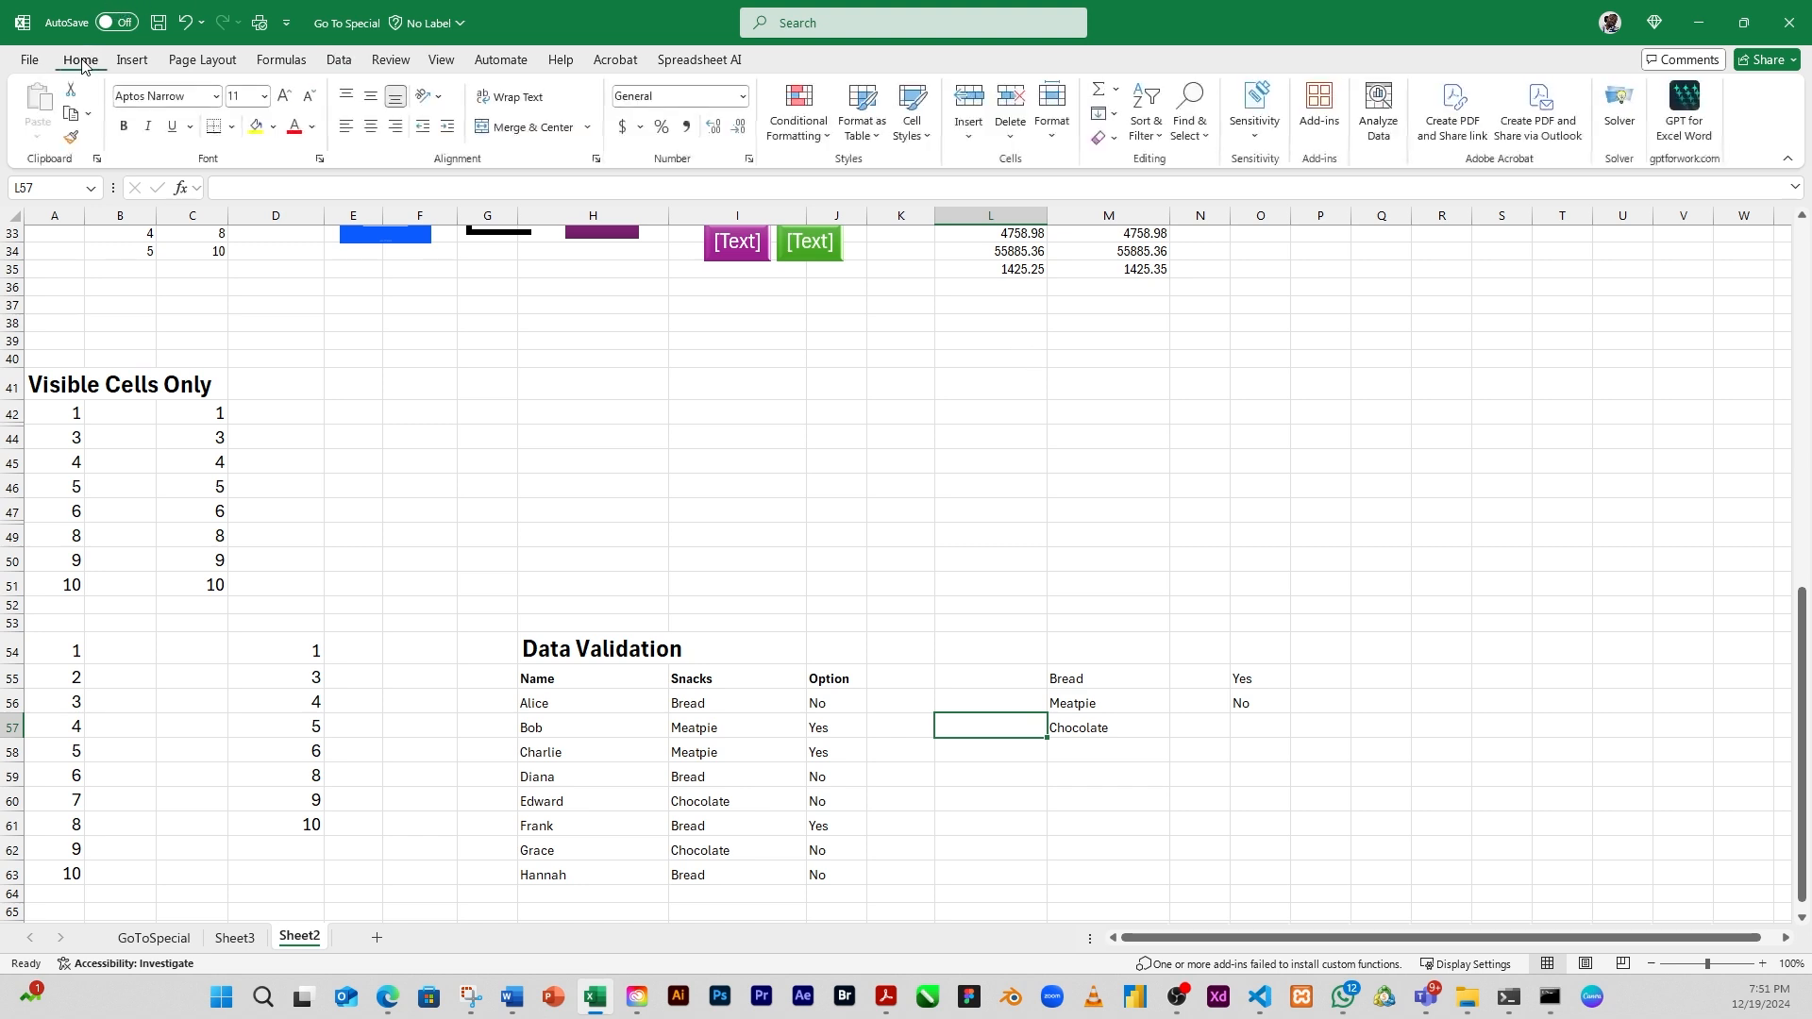
left_click(1208, 143)
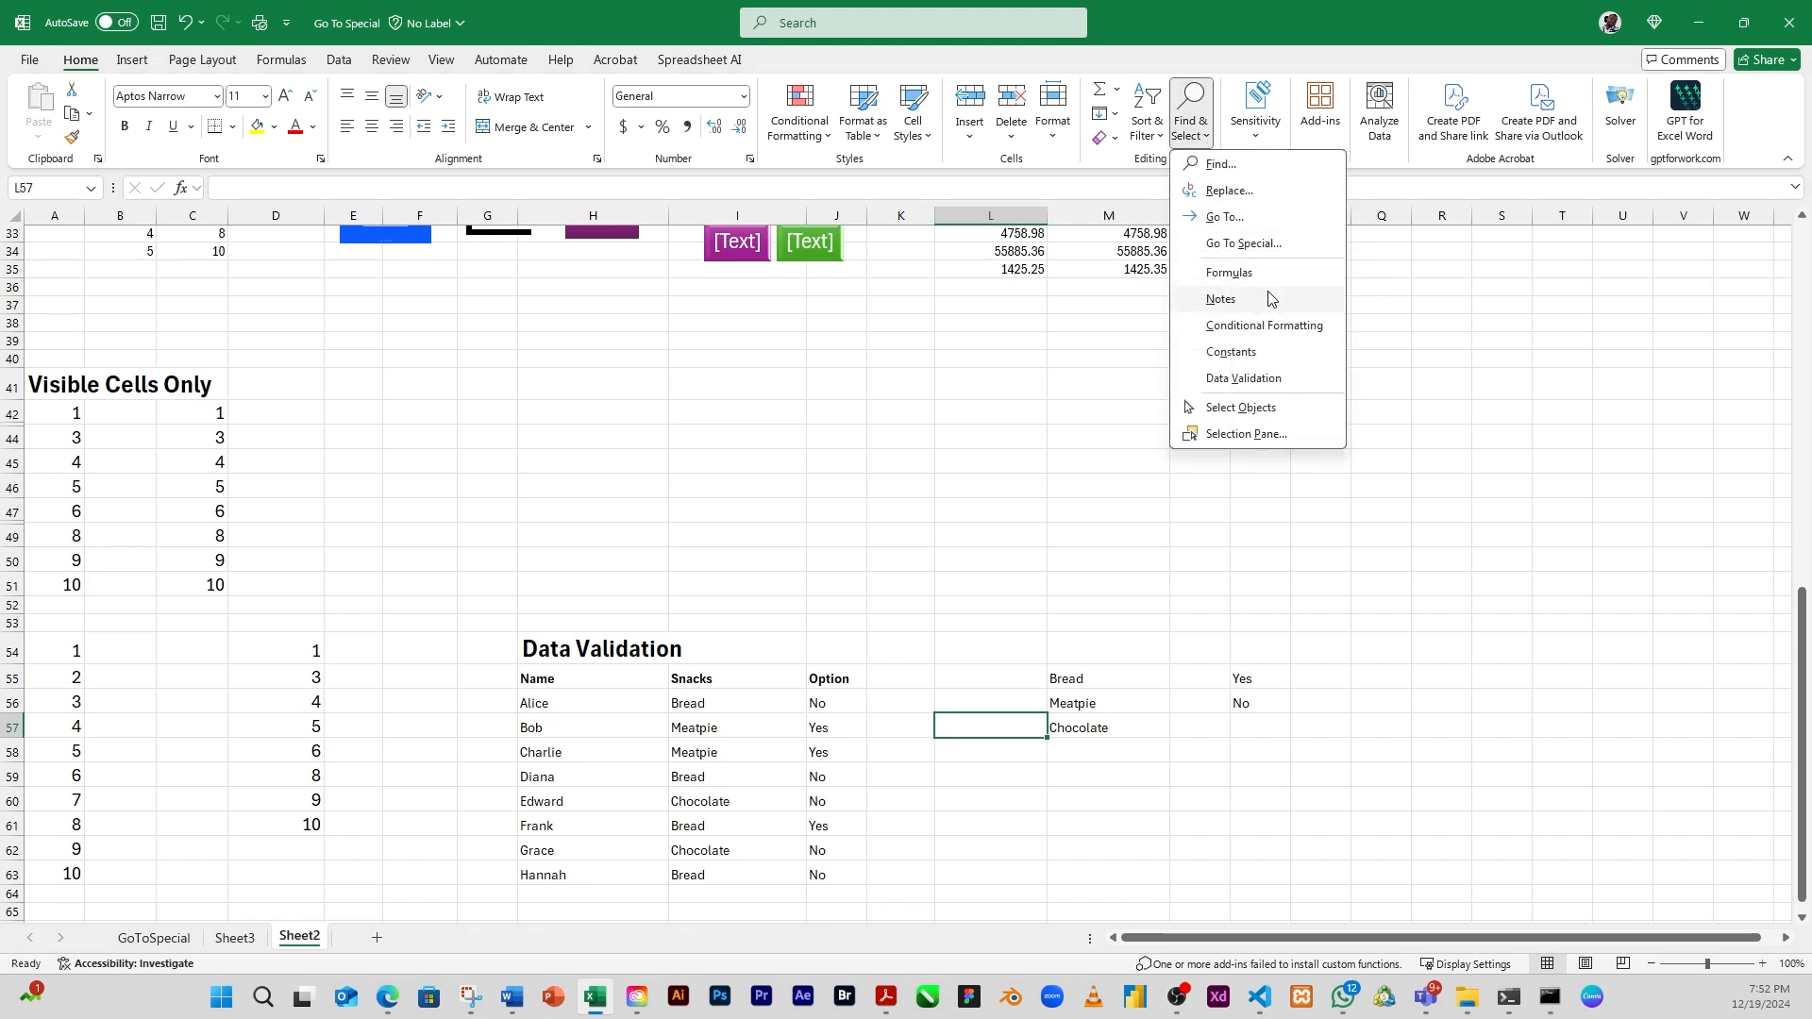
left_click(1256, 248)
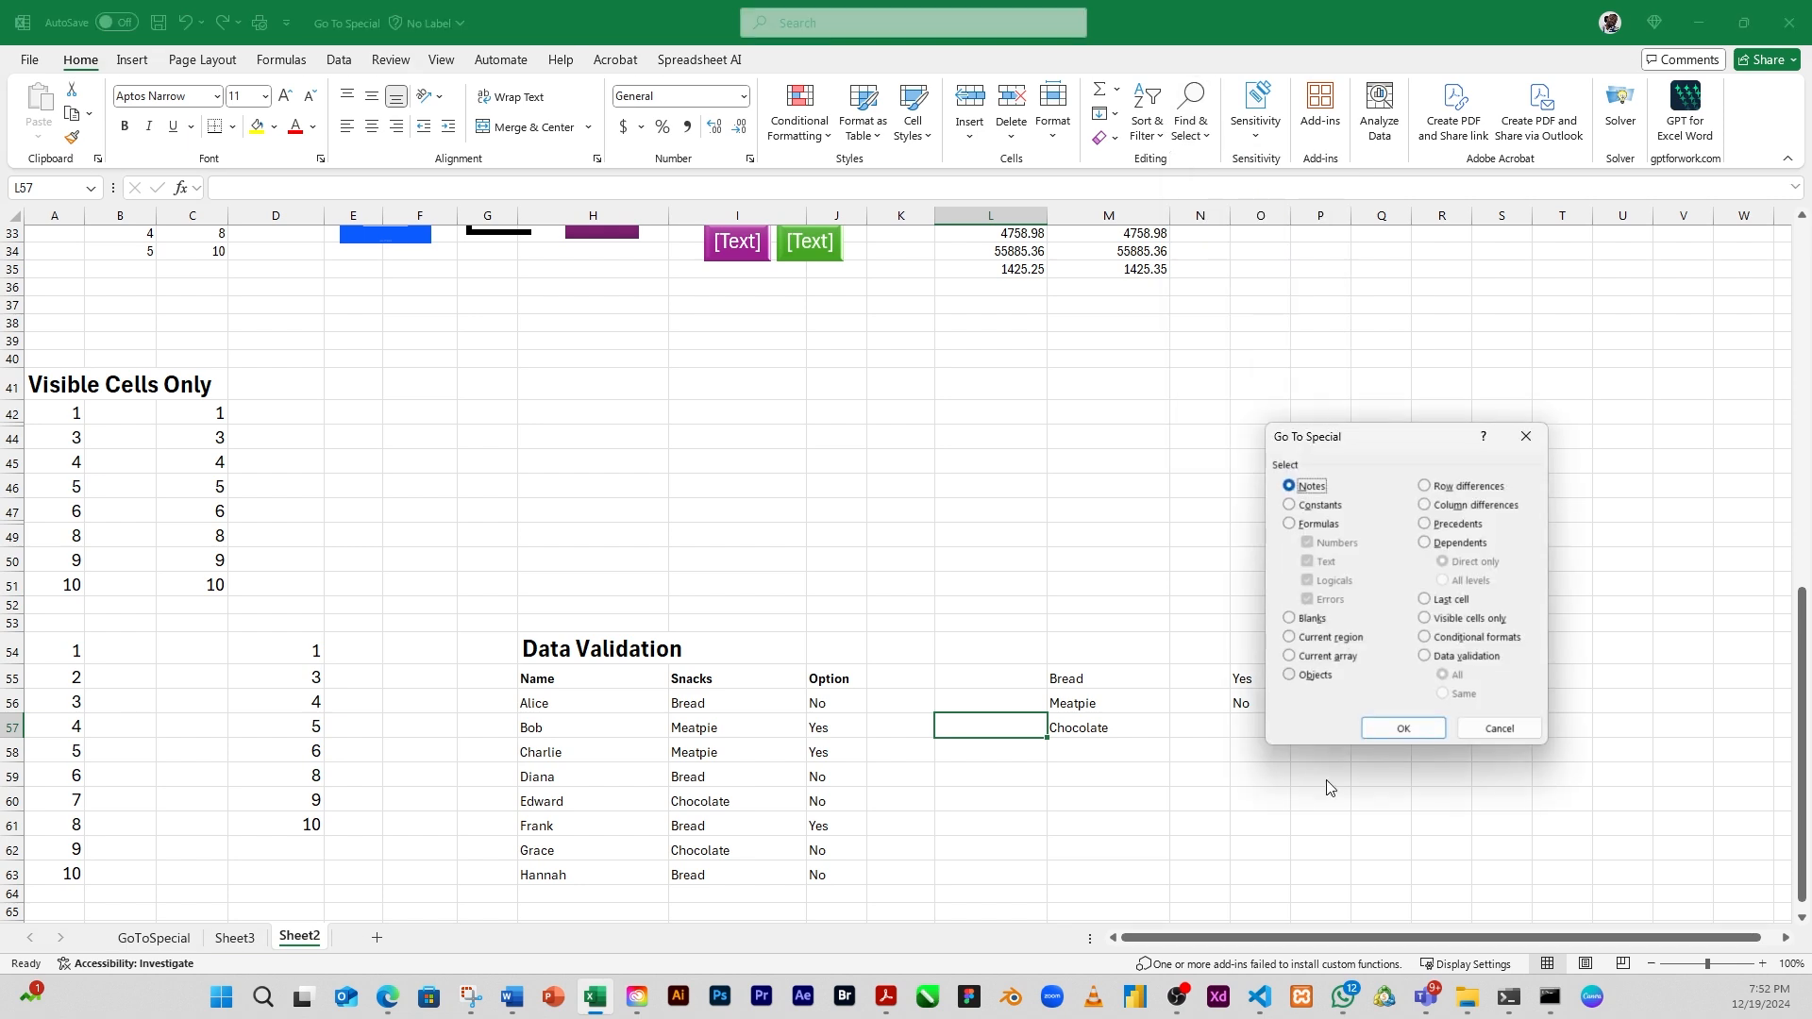
left_click(1425, 658)
left_click(1404, 729)
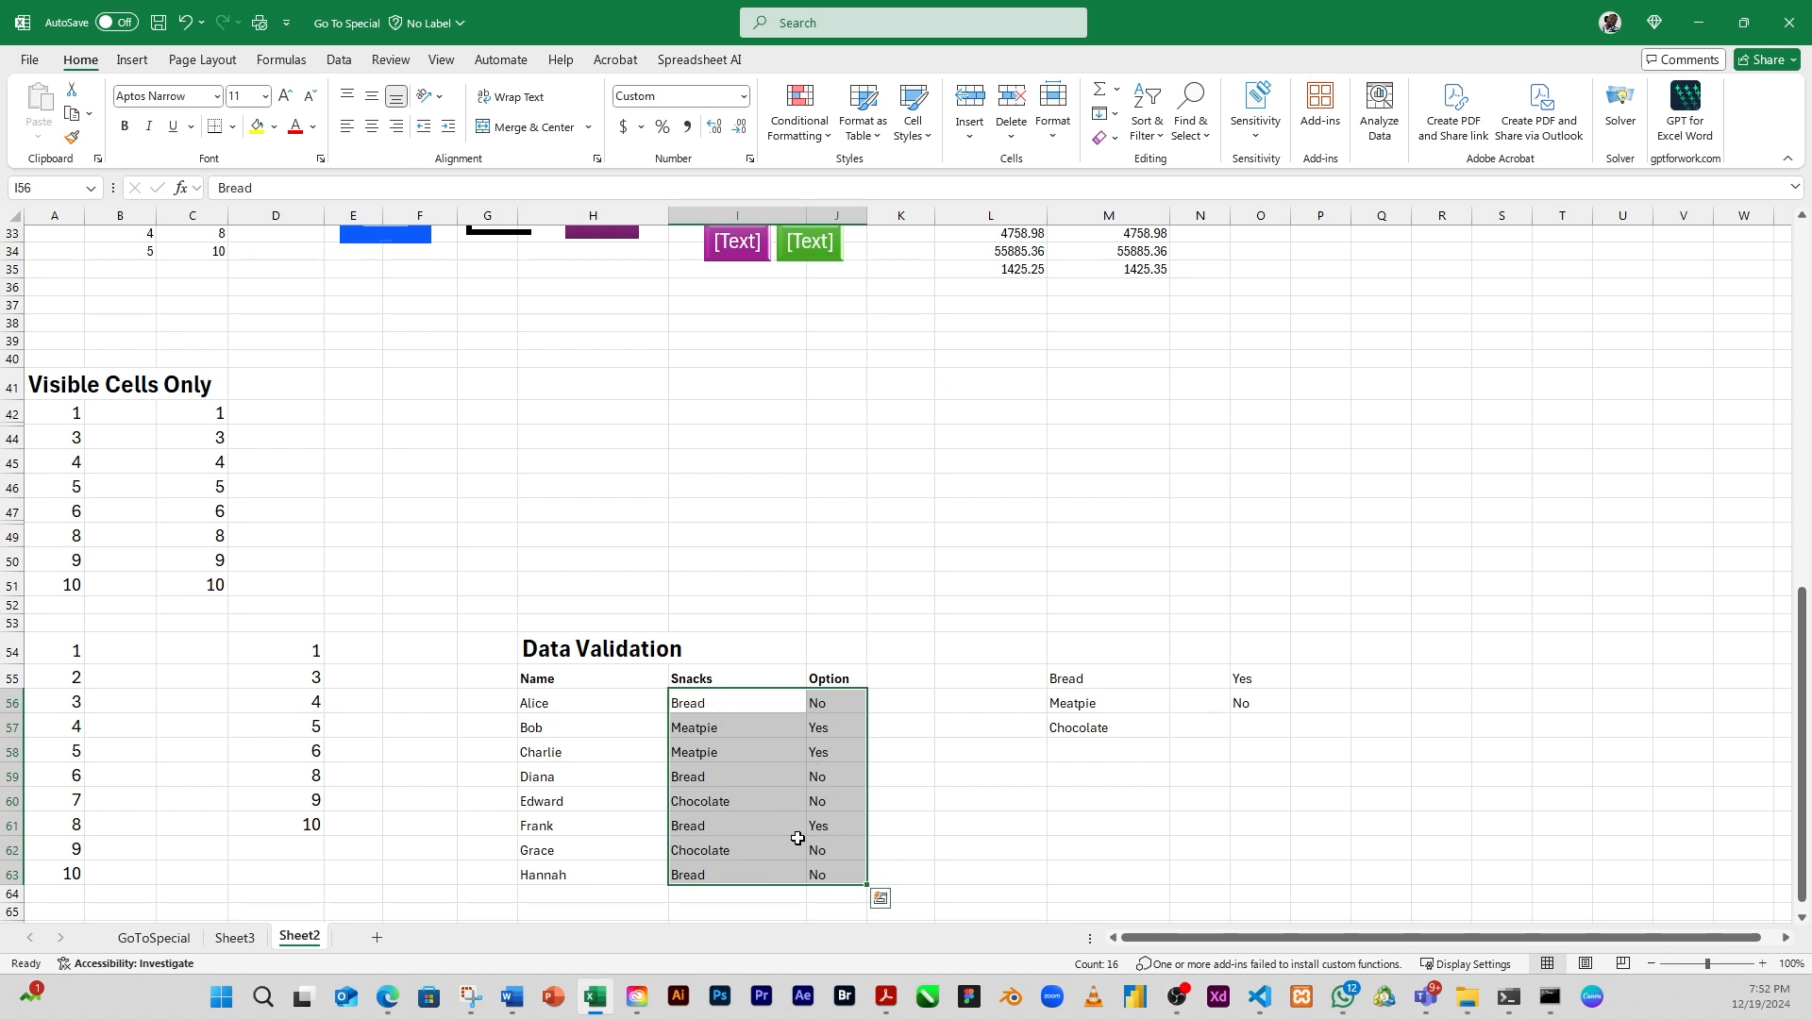
Starting from J56, select the cells sharing its validation rule using Go To Special's Data validation option set to Same
left_click(971, 831)
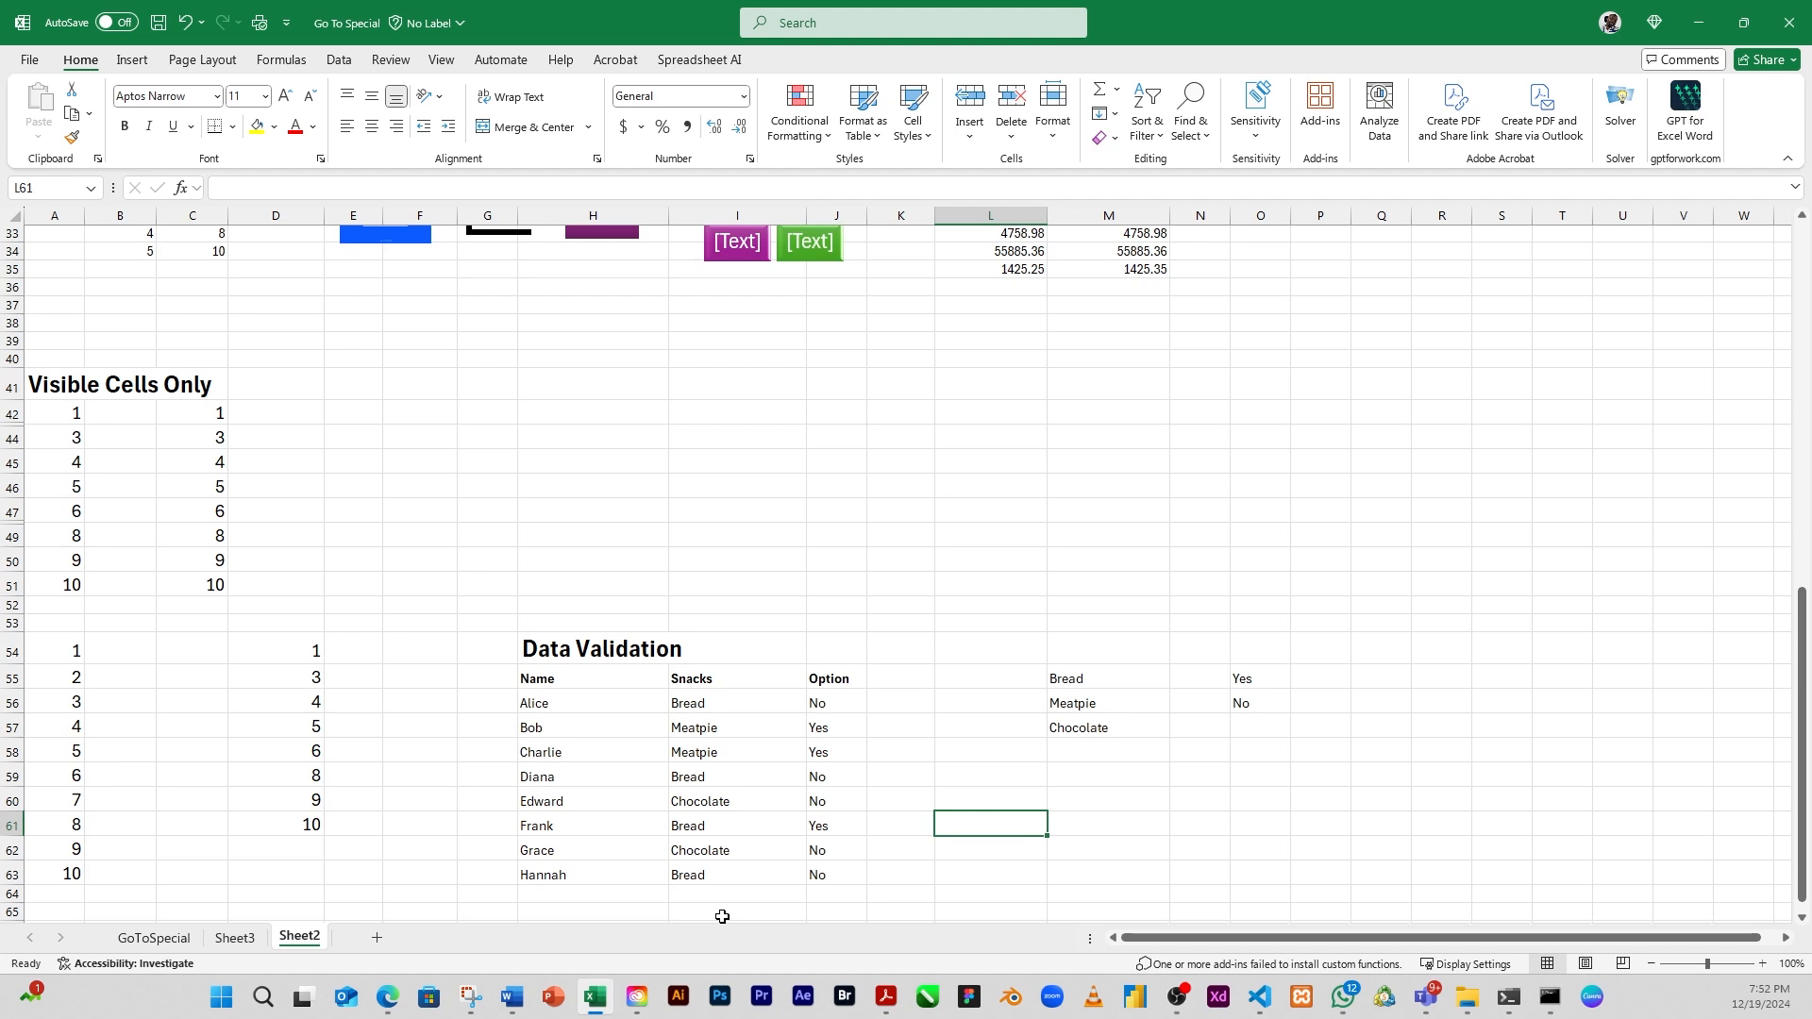
left_click(817, 706)
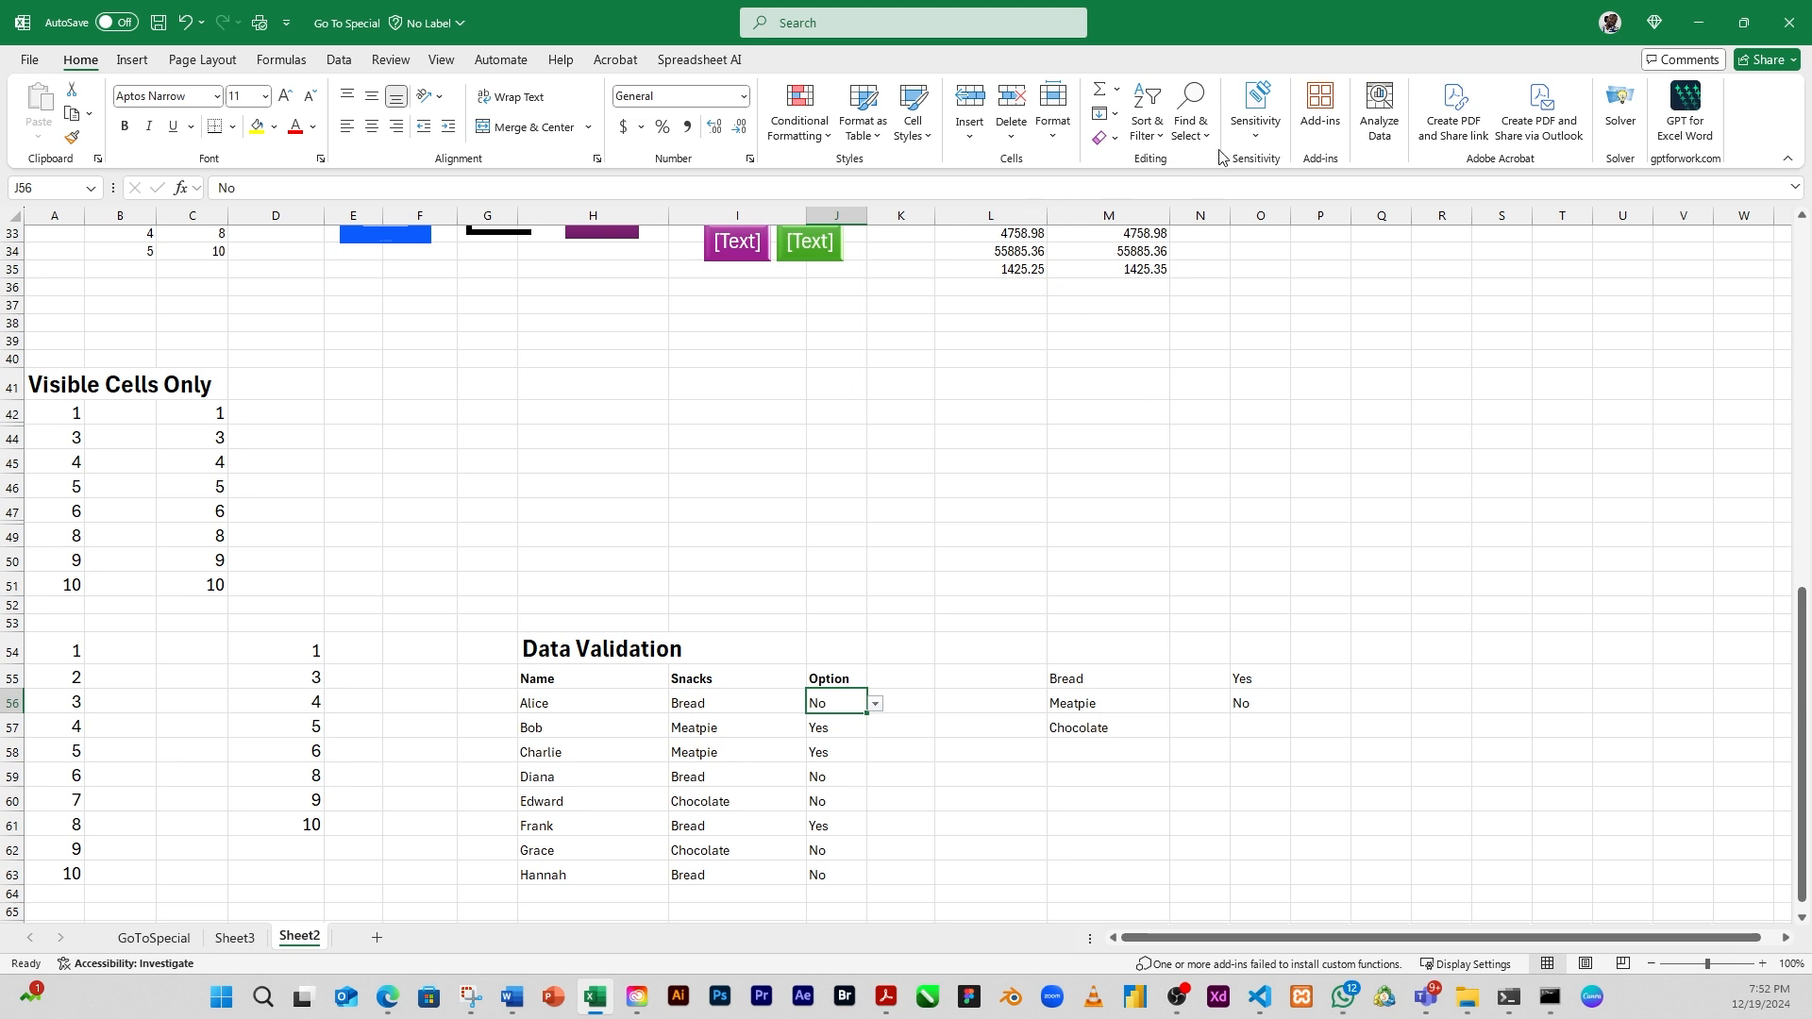
left_click(1197, 127)
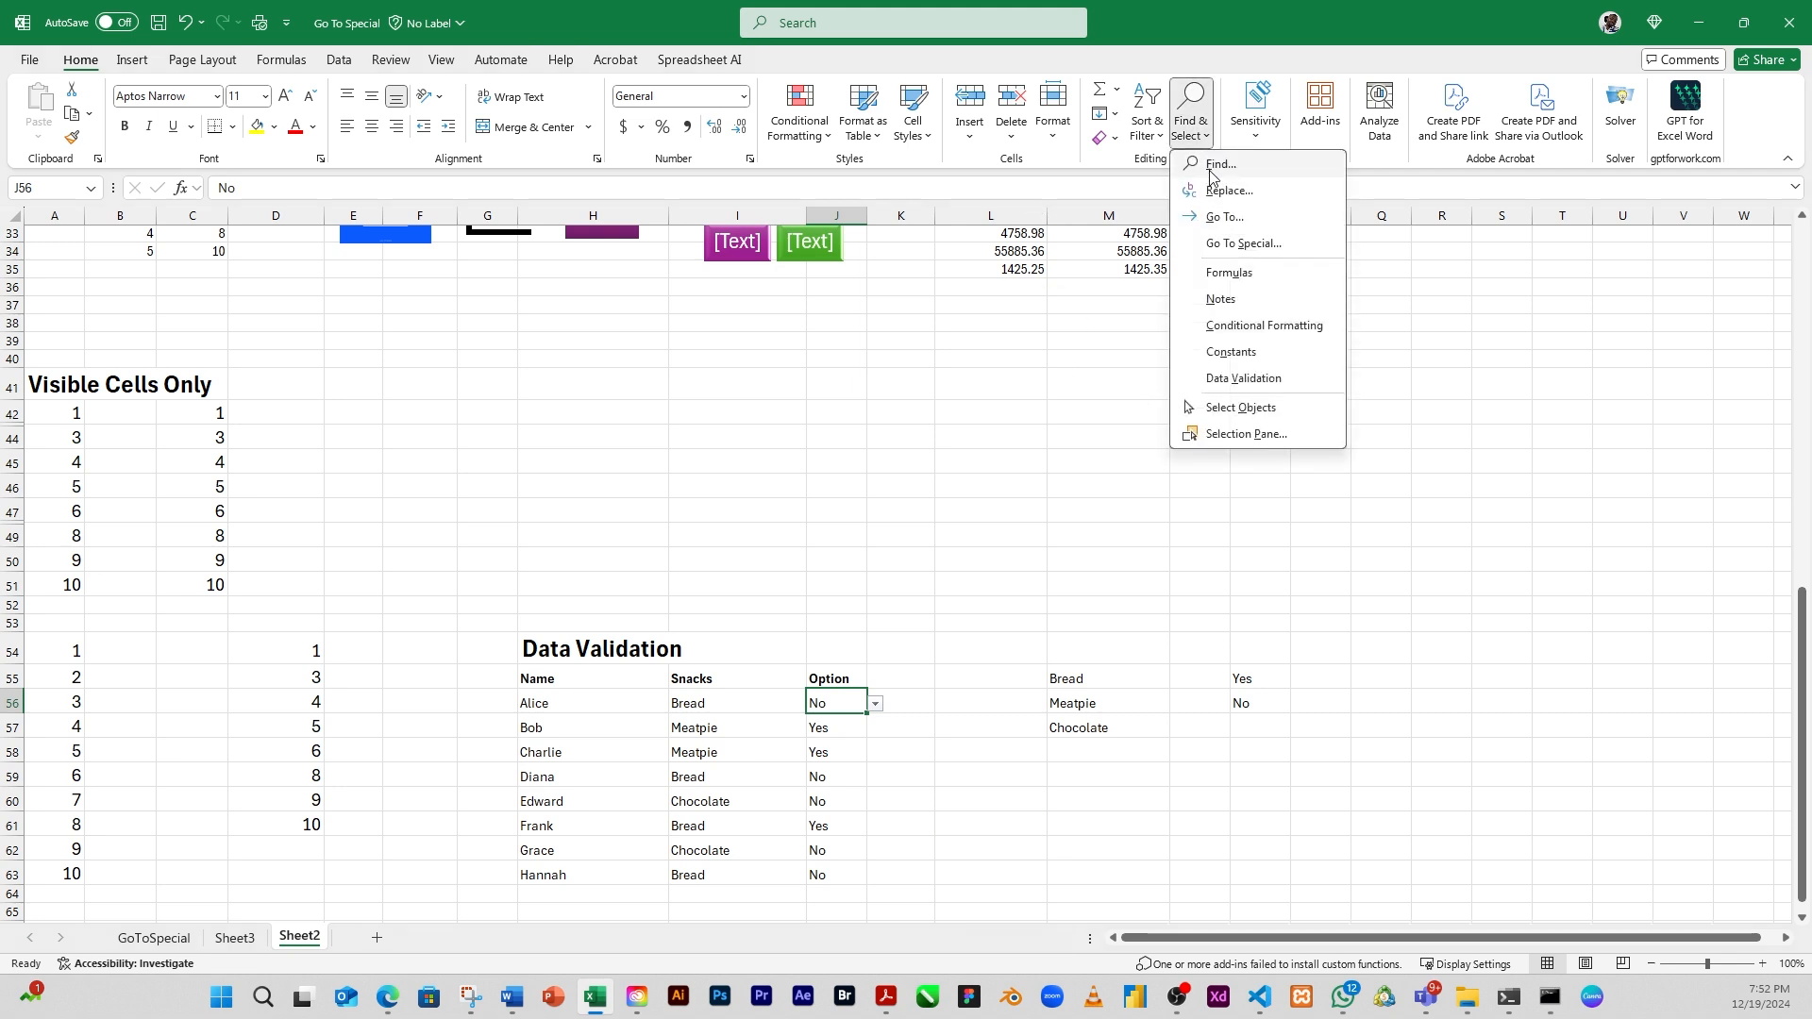
left_click(1243, 244)
left_click(1427, 655)
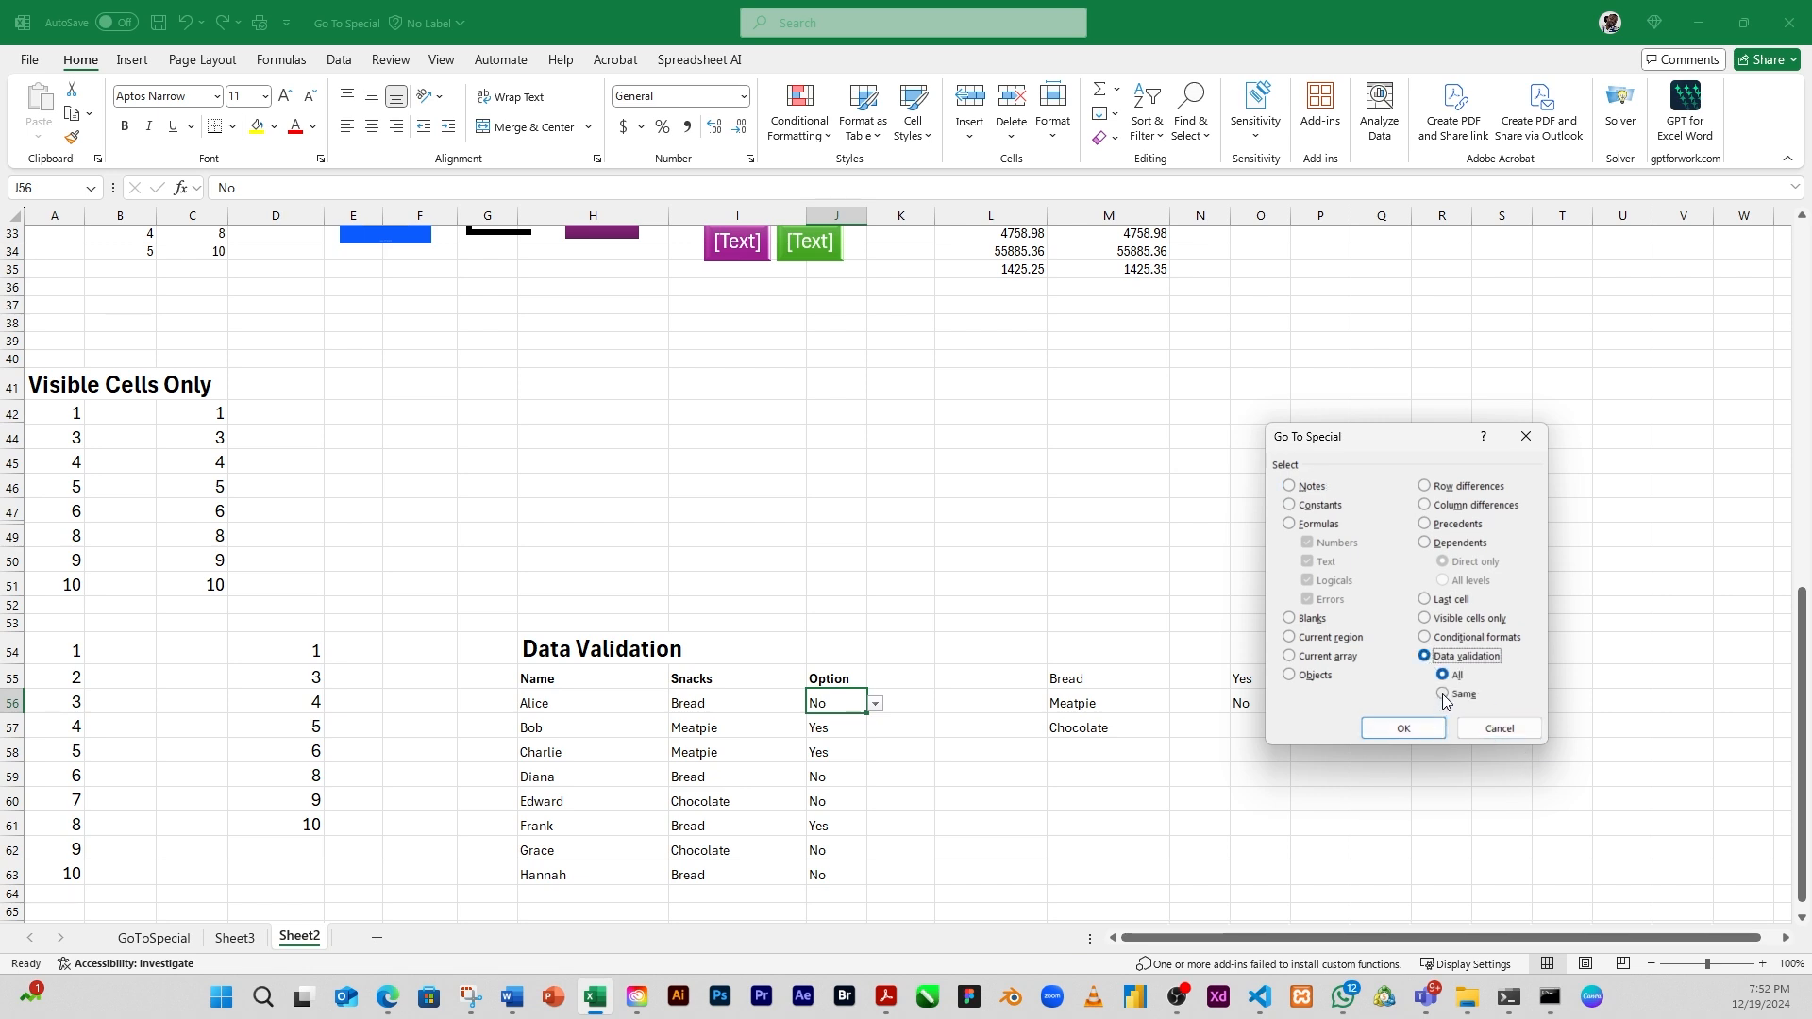
left_click(1444, 695)
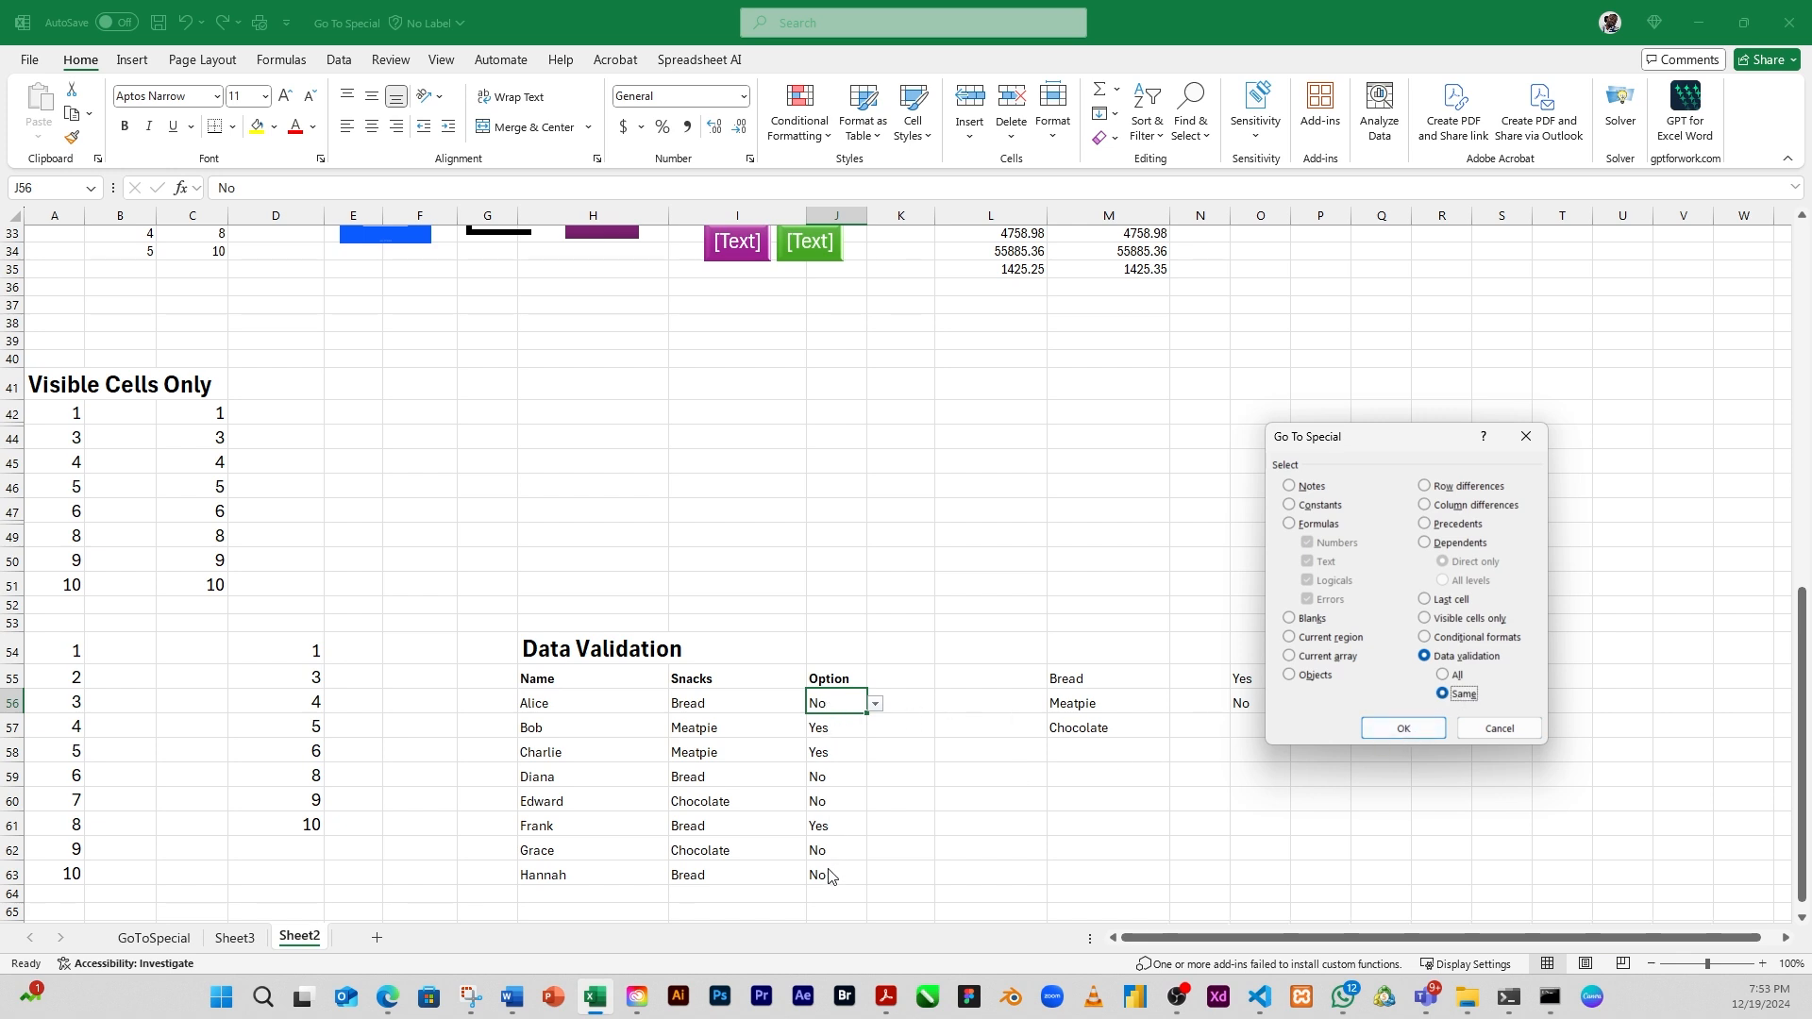
left_click(1404, 729)
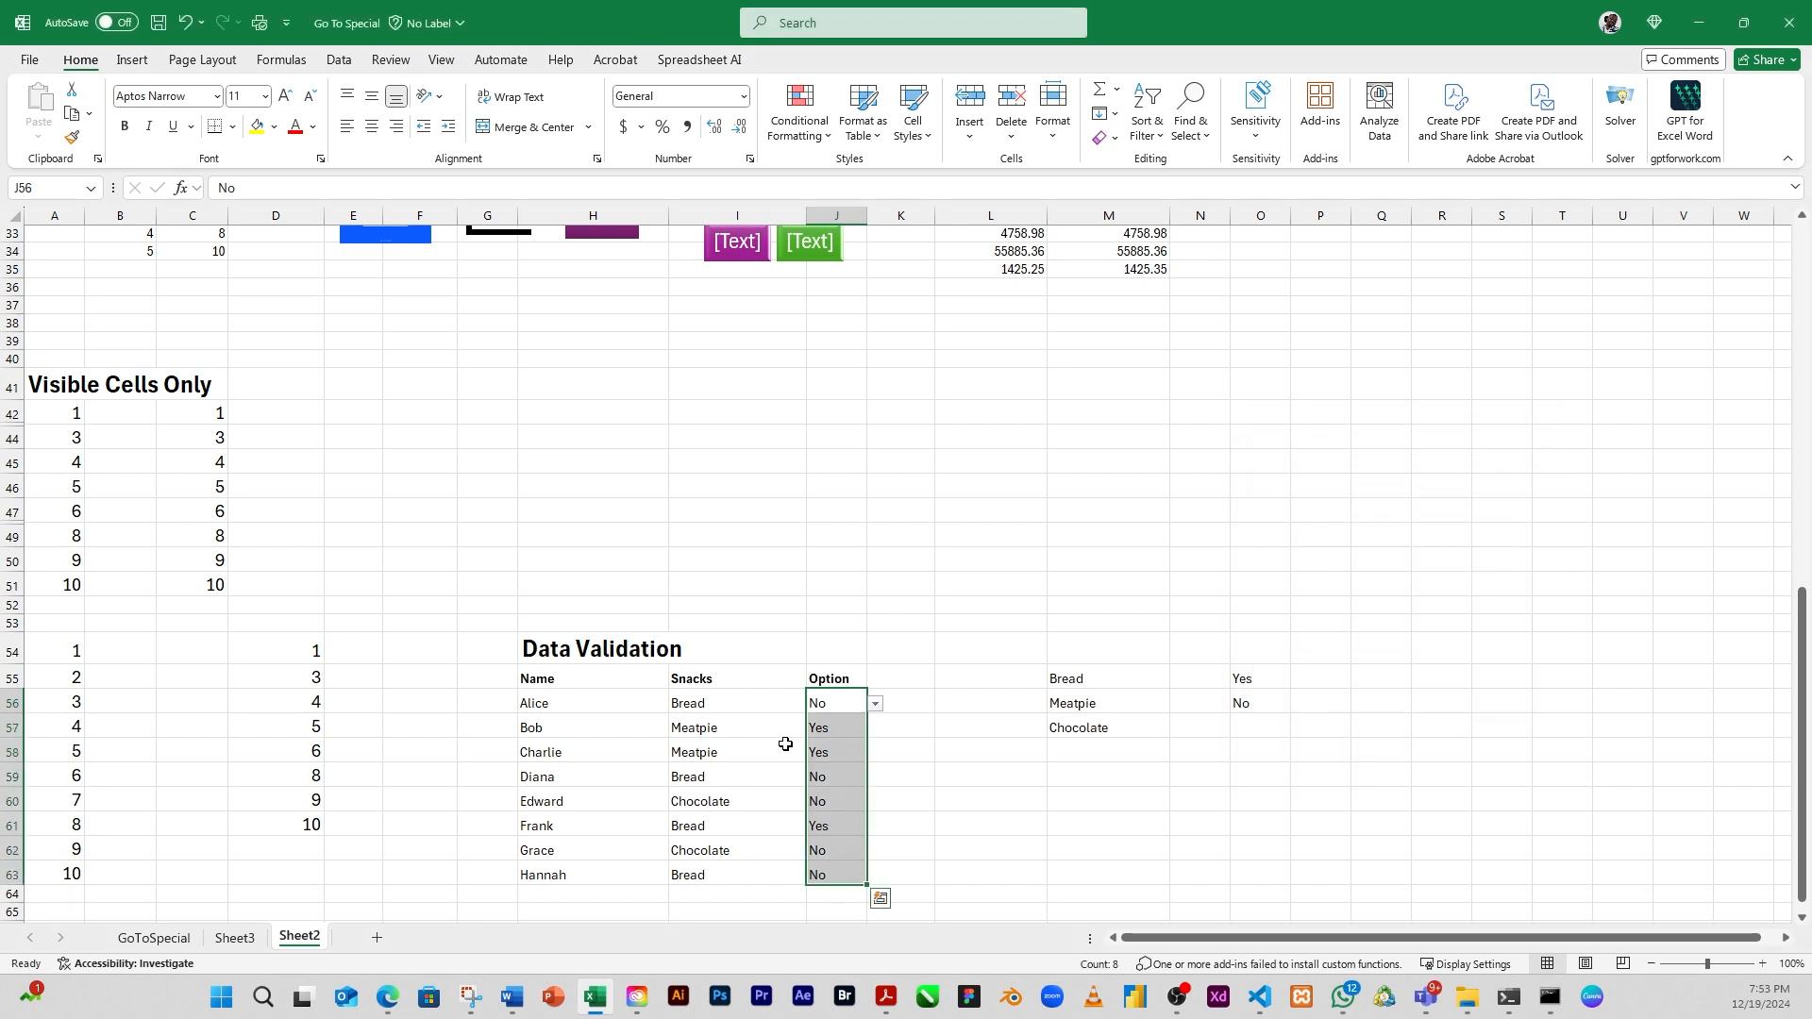
Replace the selection with empty cell L57 and open the Go To Special dialog to review its options
left_click(831, 744)
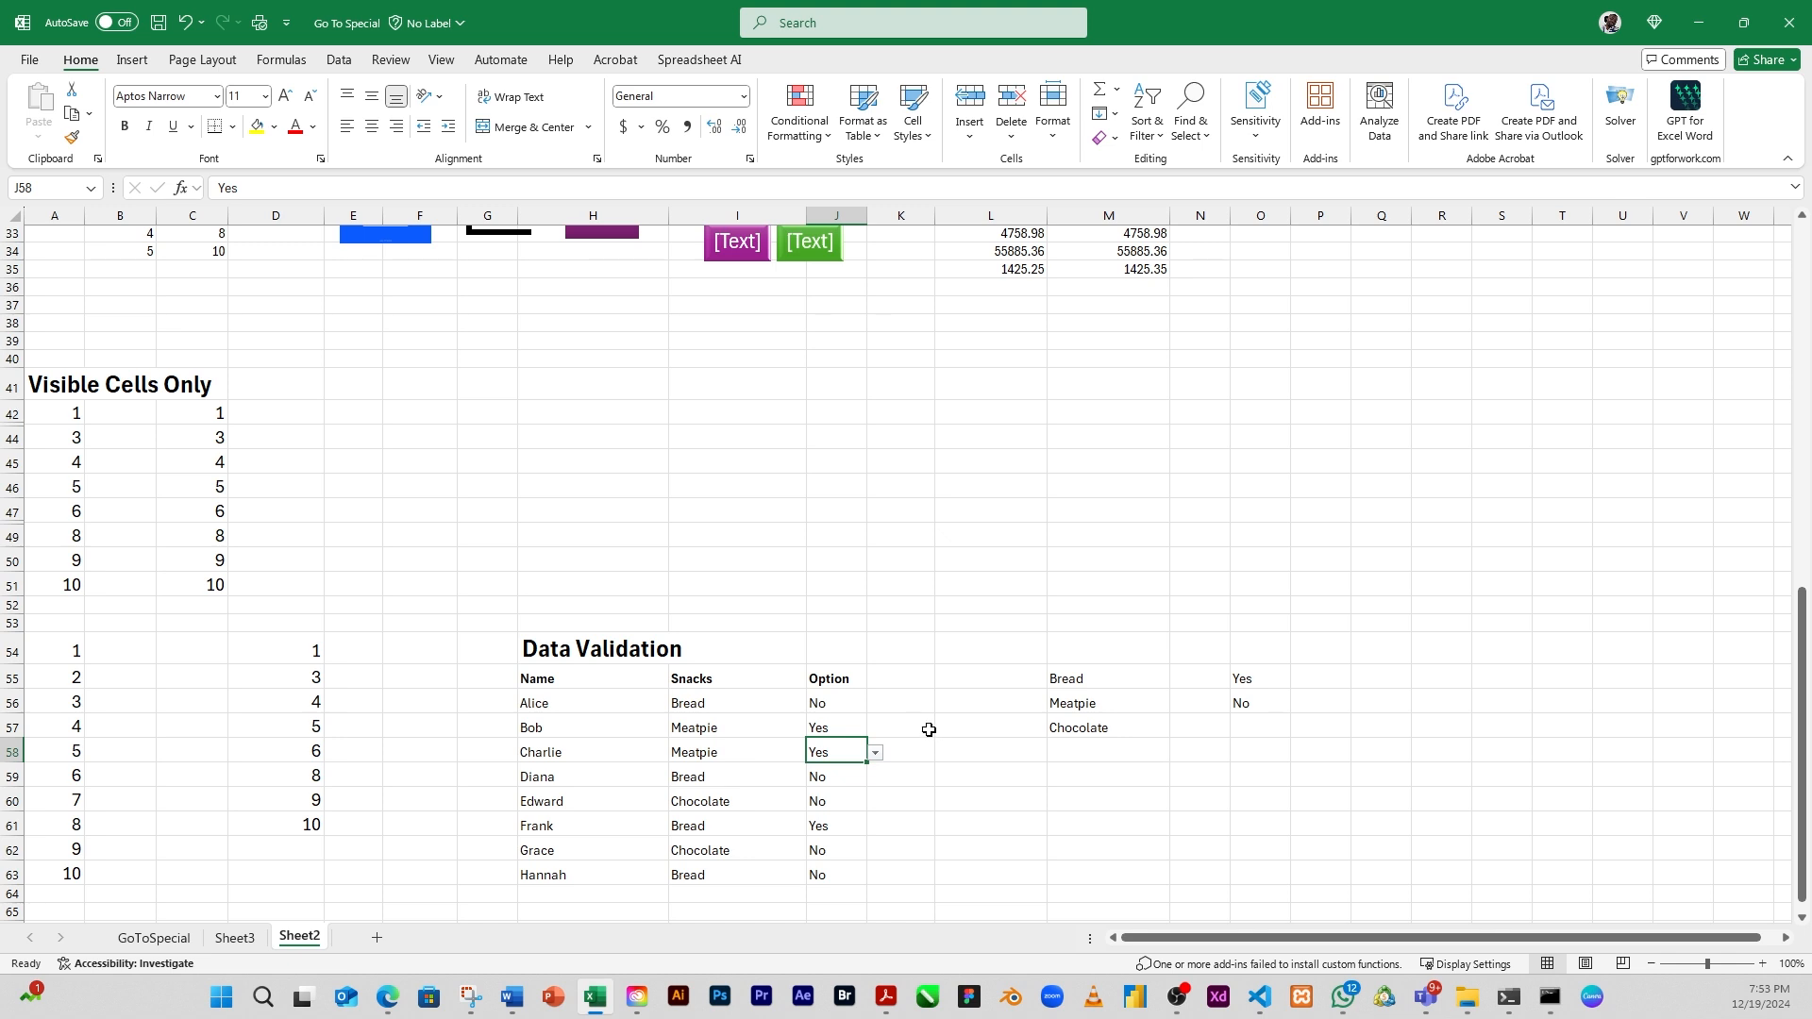
left_click(937, 736)
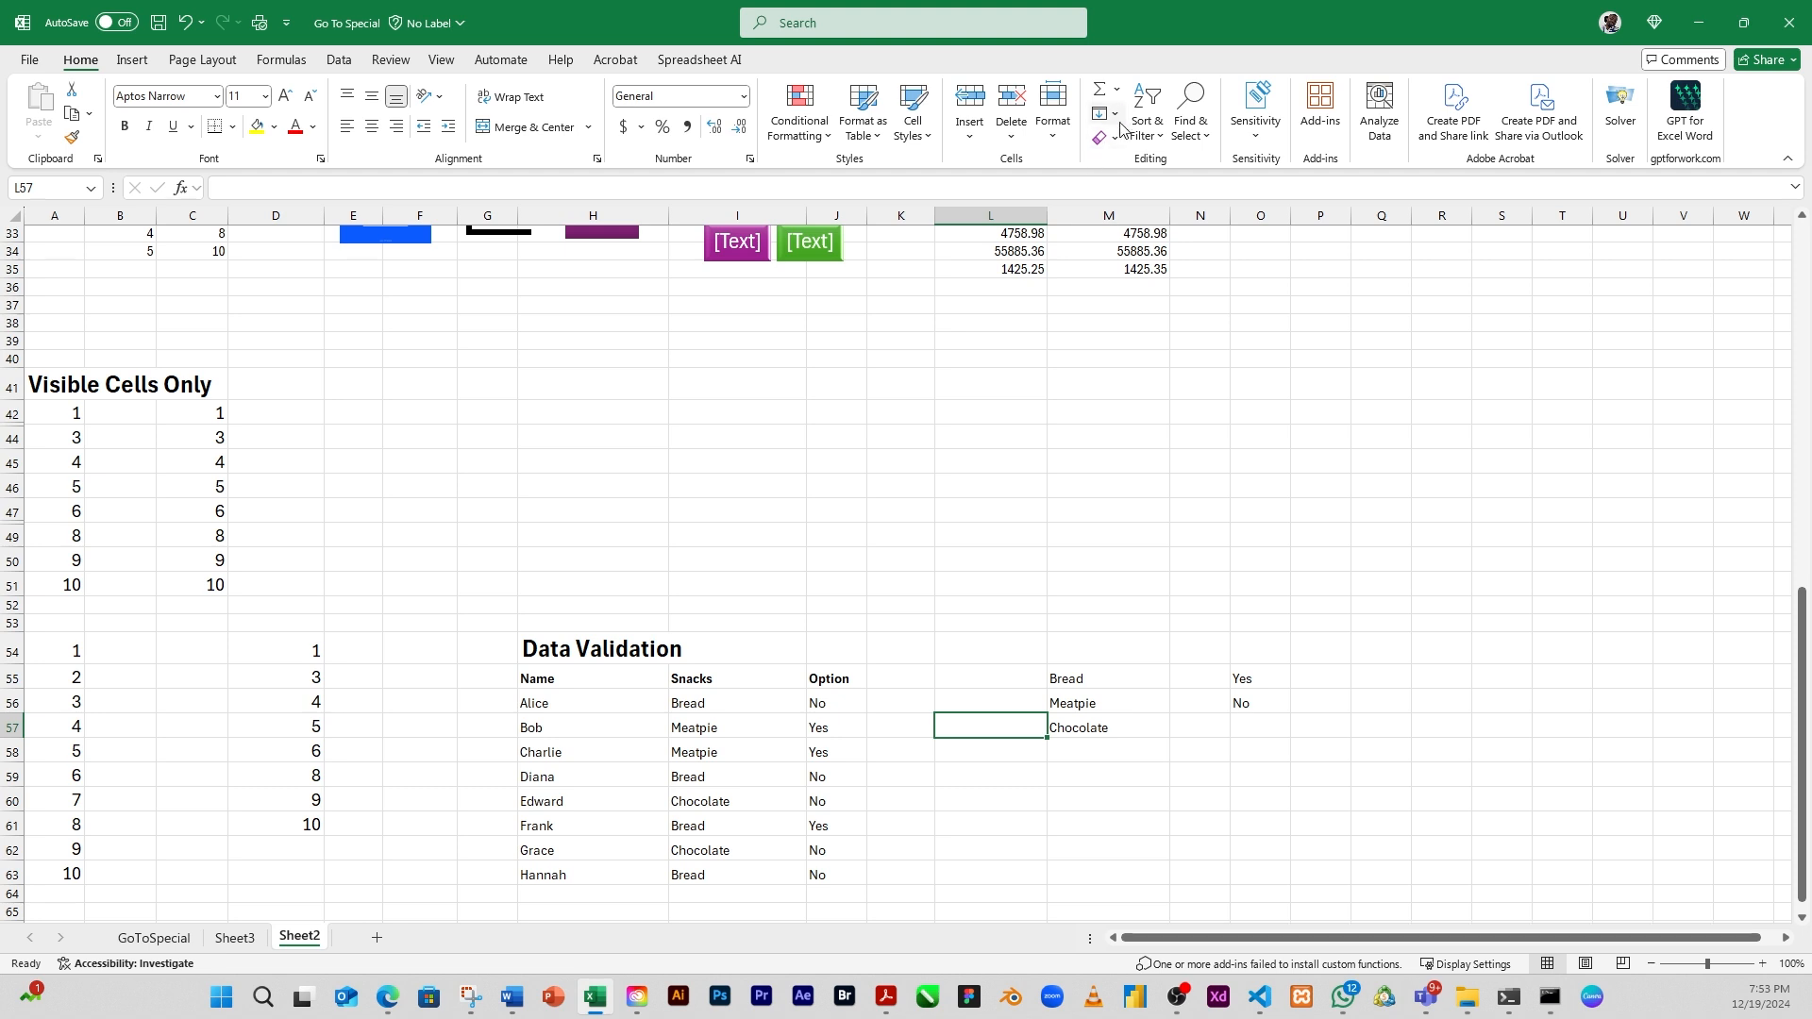
left_click(1211, 143)
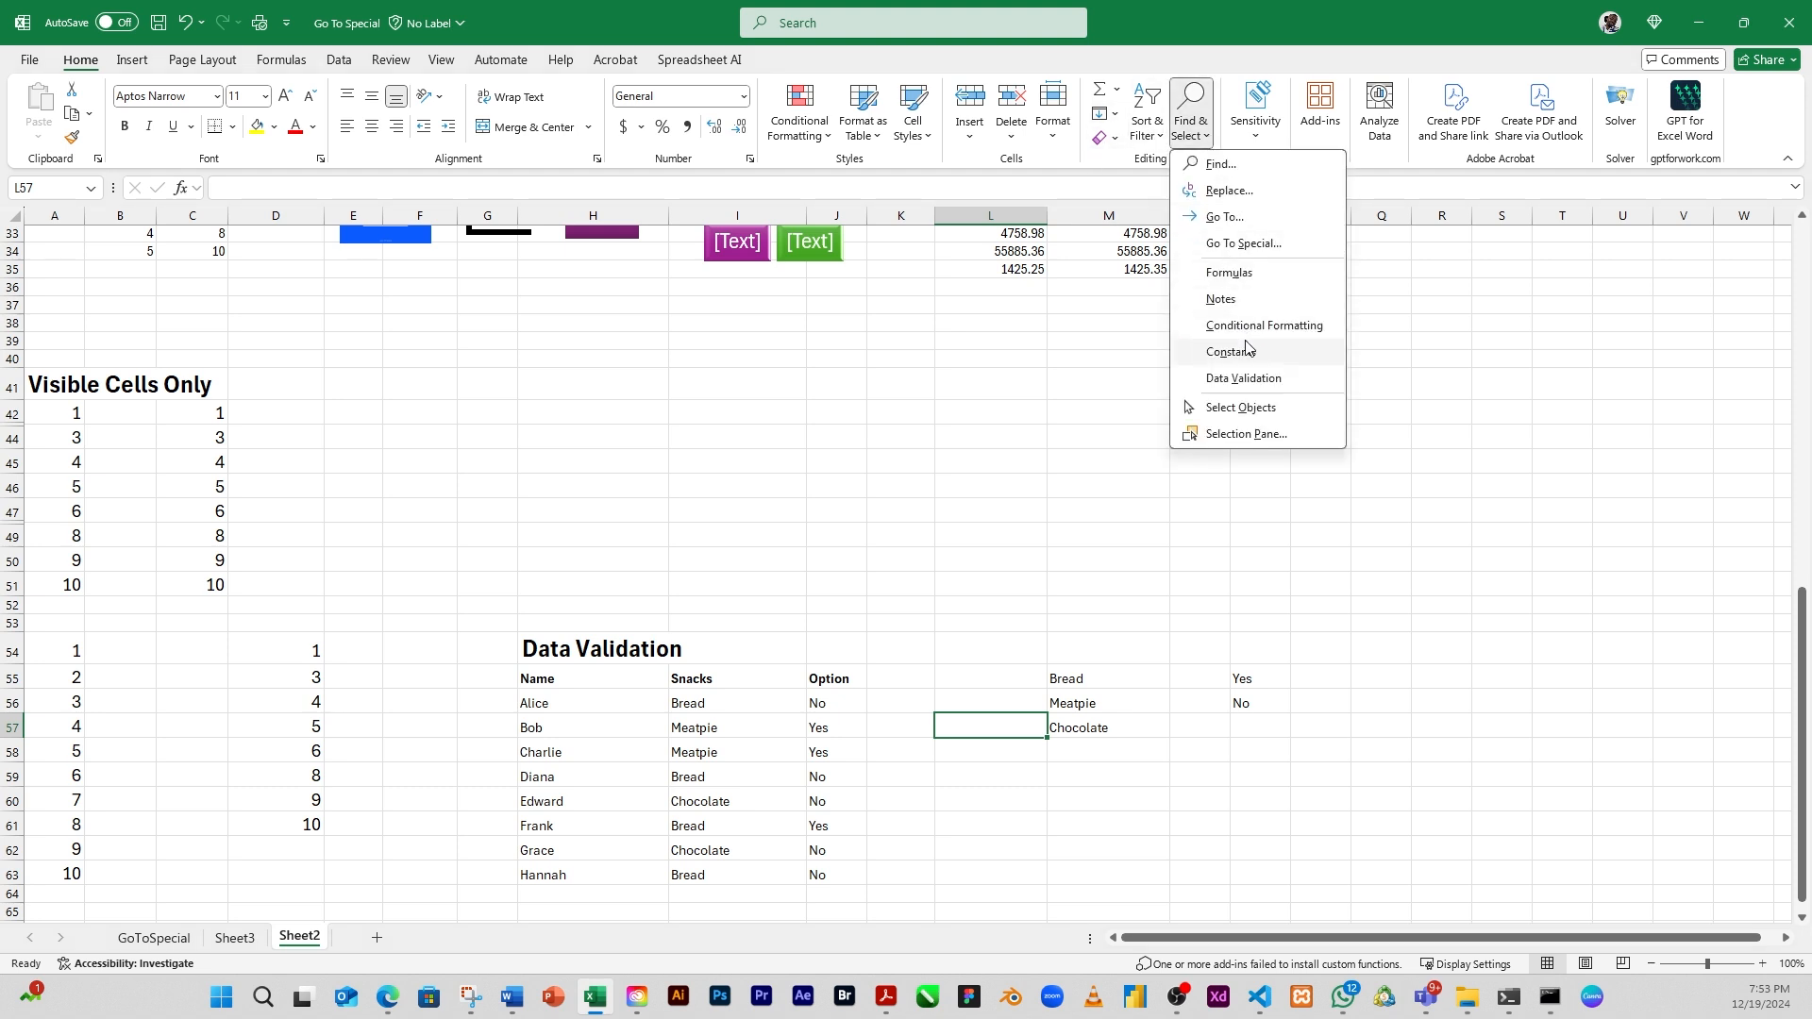
left_click(1261, 251)
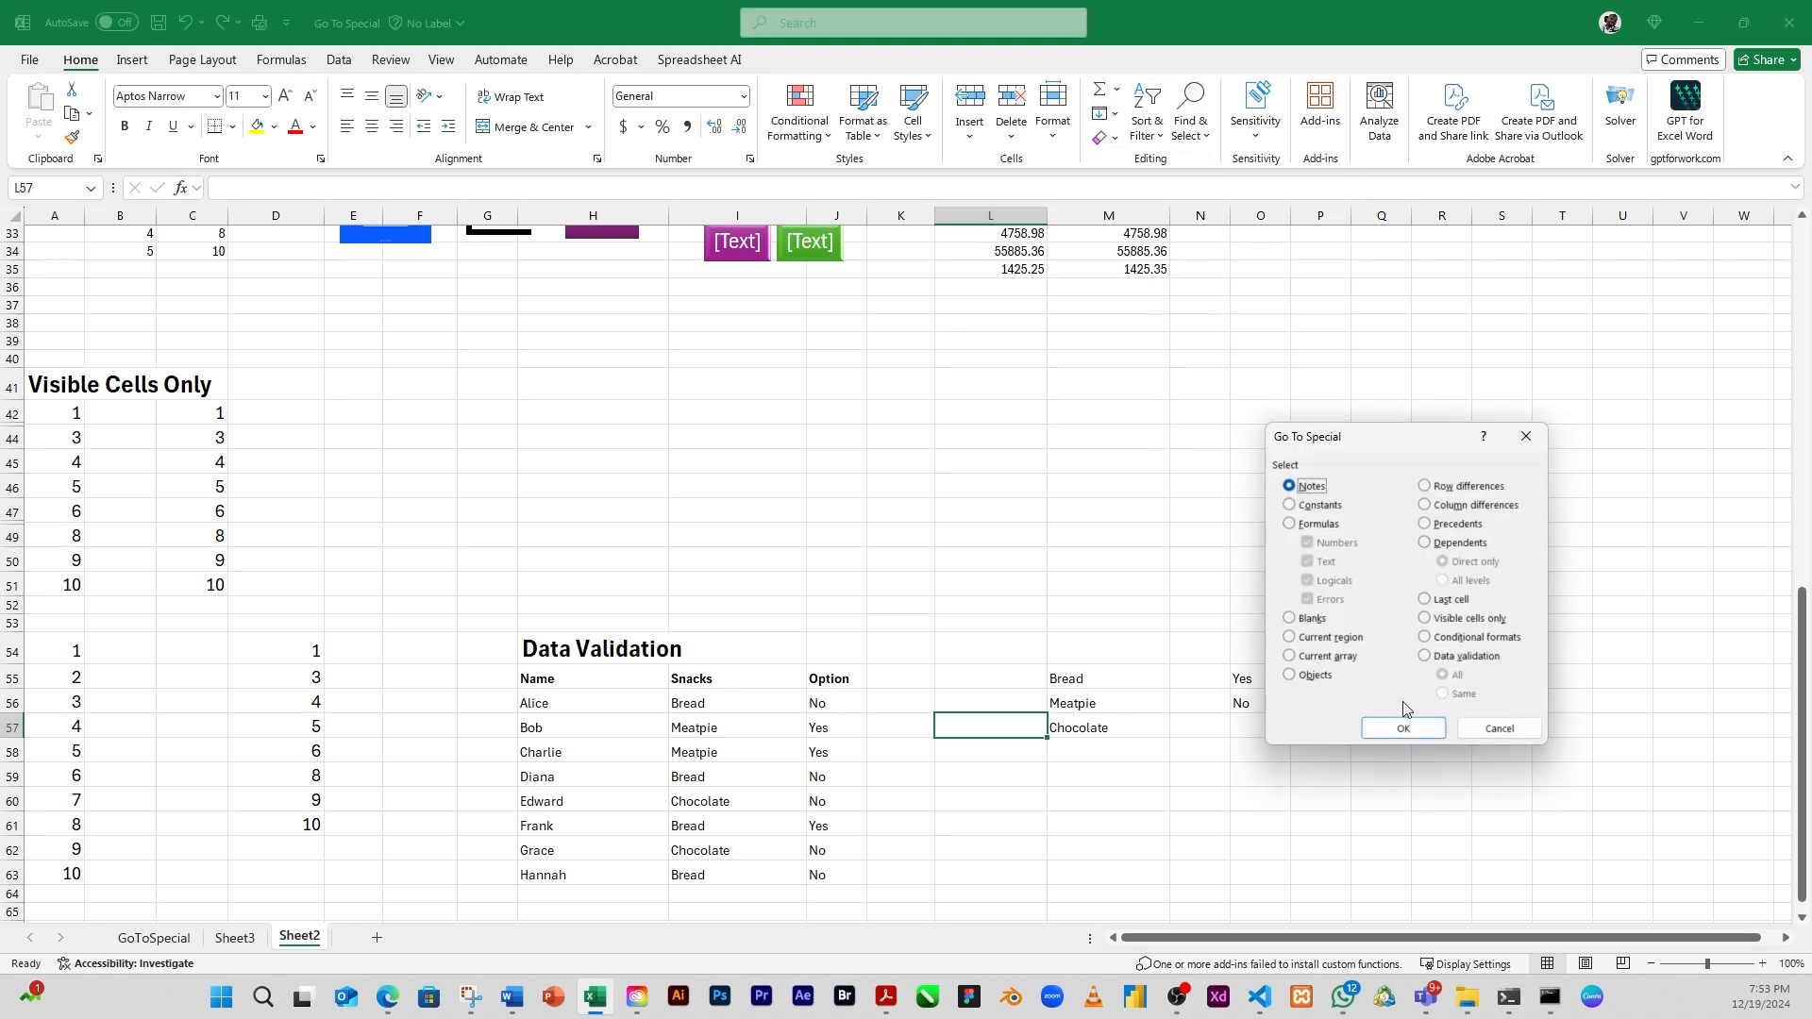